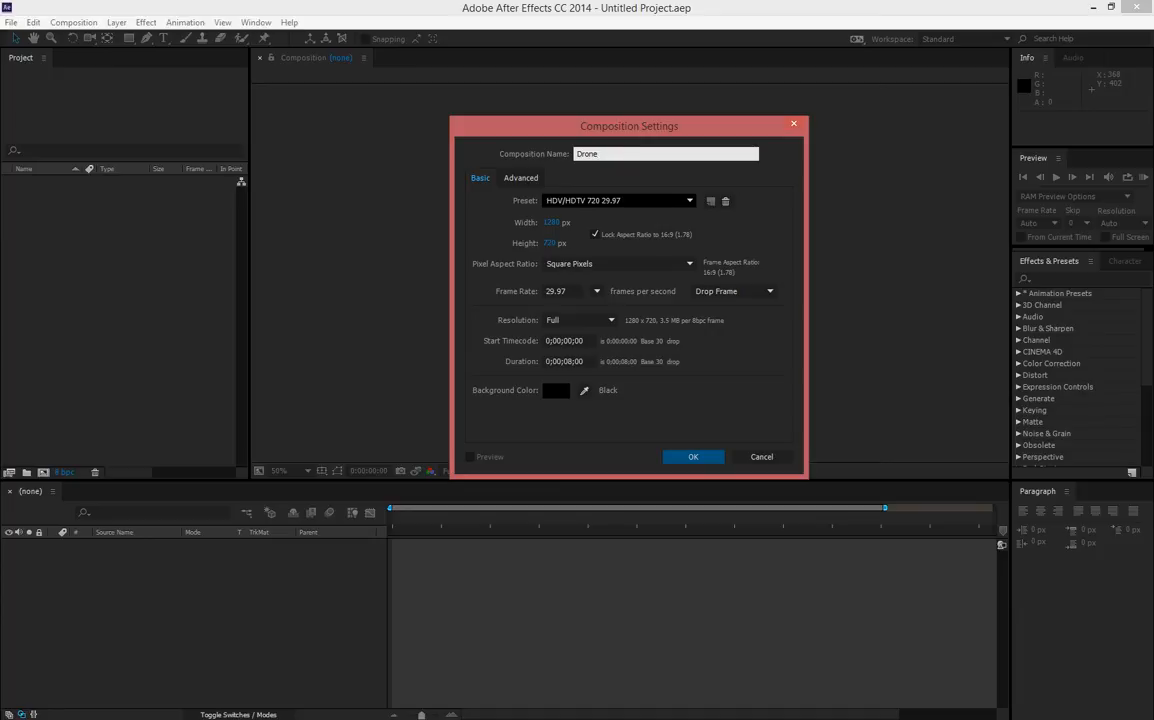
Add a new solid layer named Drone-Model to the Drone composition
right_click(194, 600)
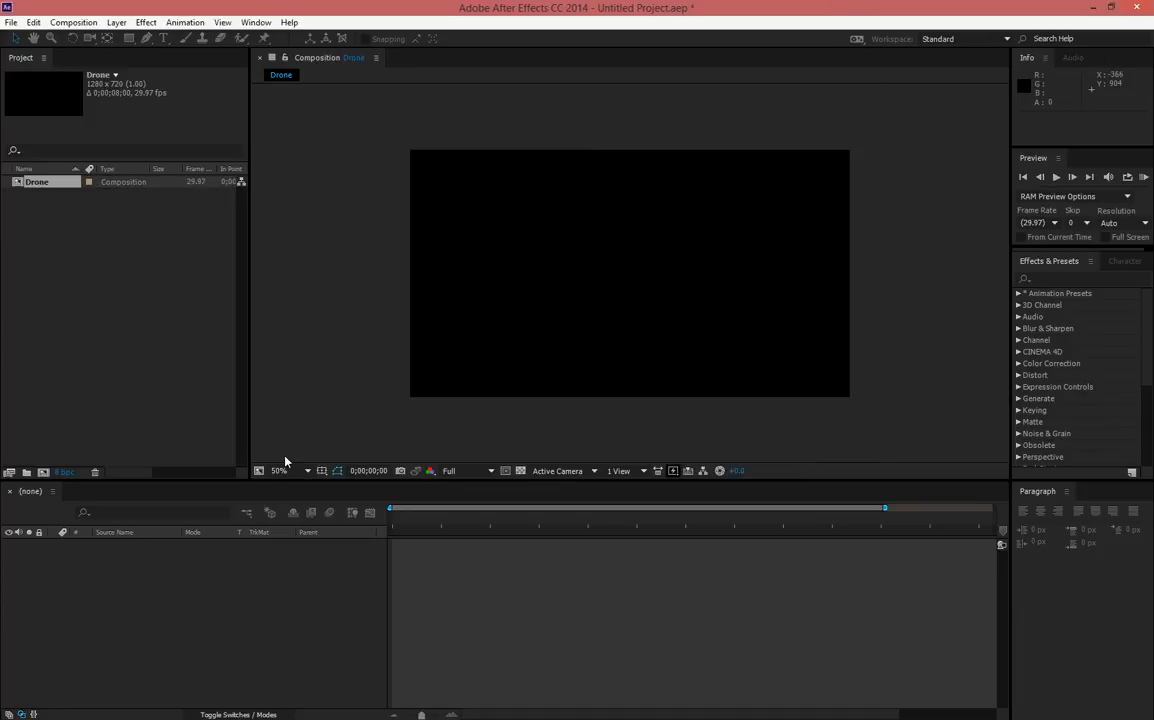
mouse_move(288, 456)
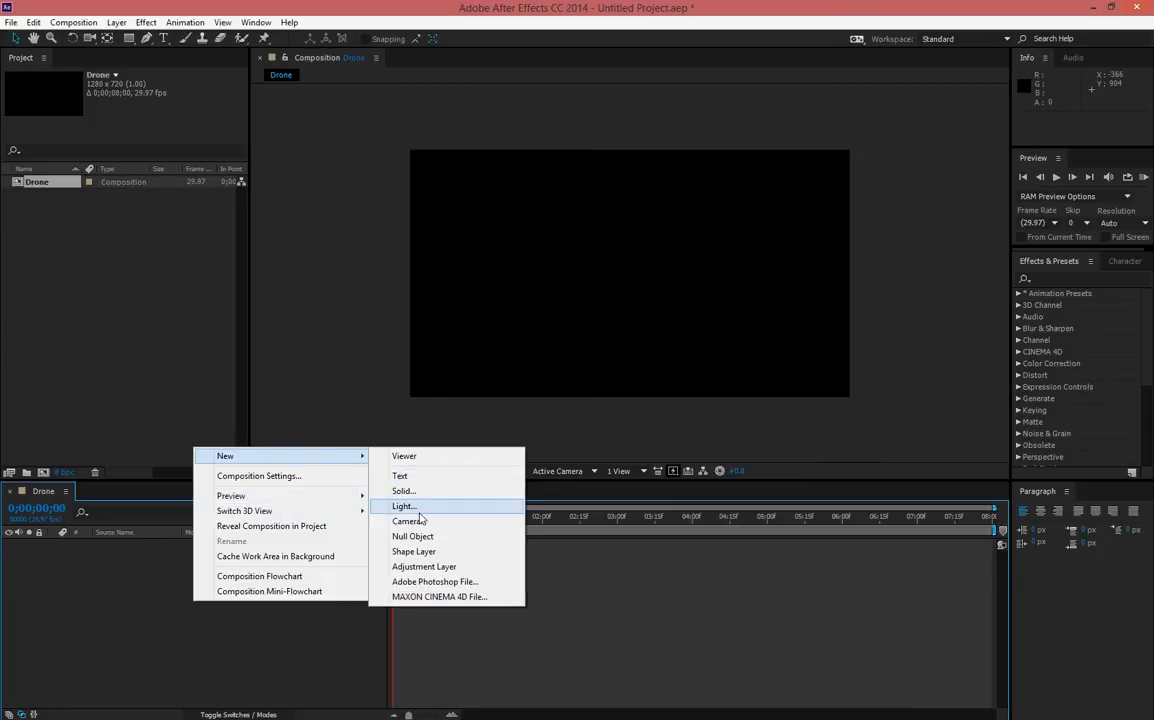
left_click(403, 491)
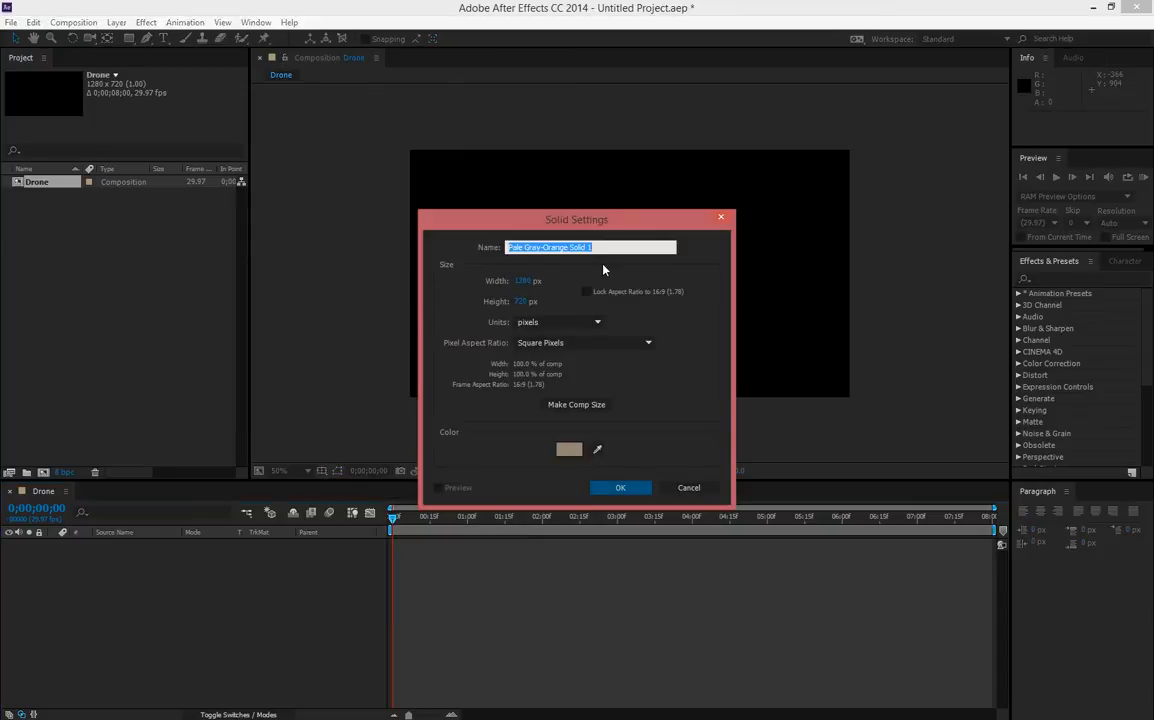
type("Dron")
key("Return")
Apply the Video Copilot Element effect to the Drone-Model layer and open its Scene Setup
right_click(129, 547)
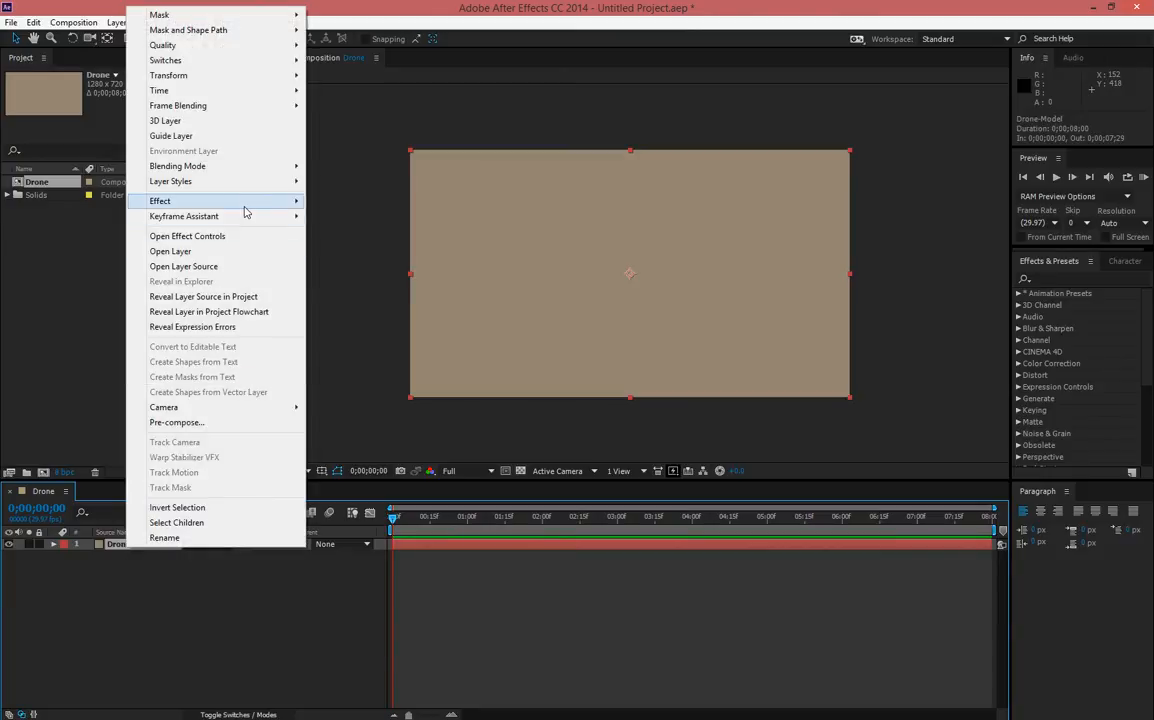
mouse_move(232, 200)
mouse_move(422, 645)
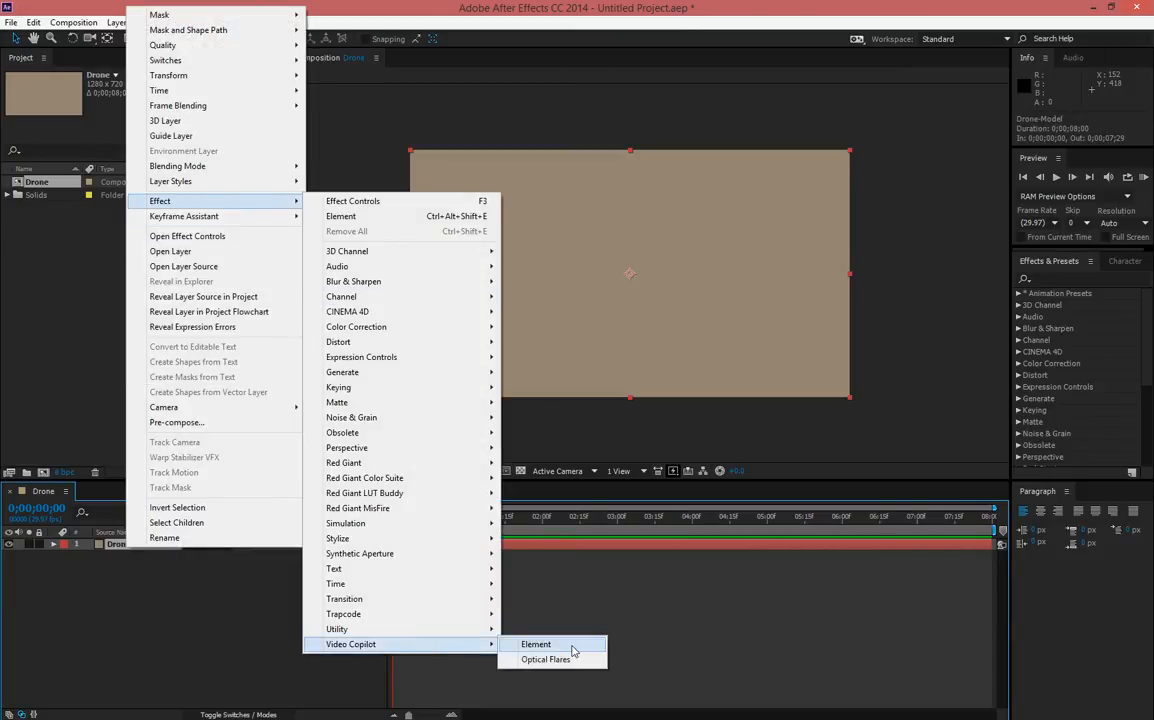
left_click(548, 645)
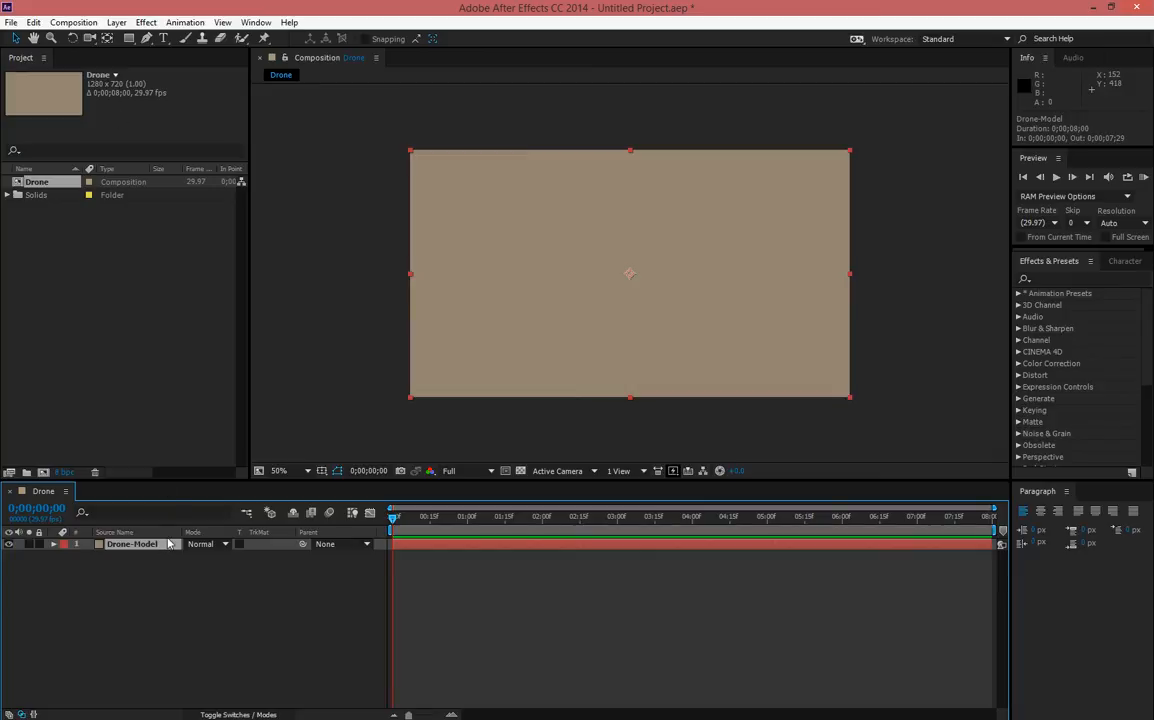
key("ctrl+alt+shift+e")
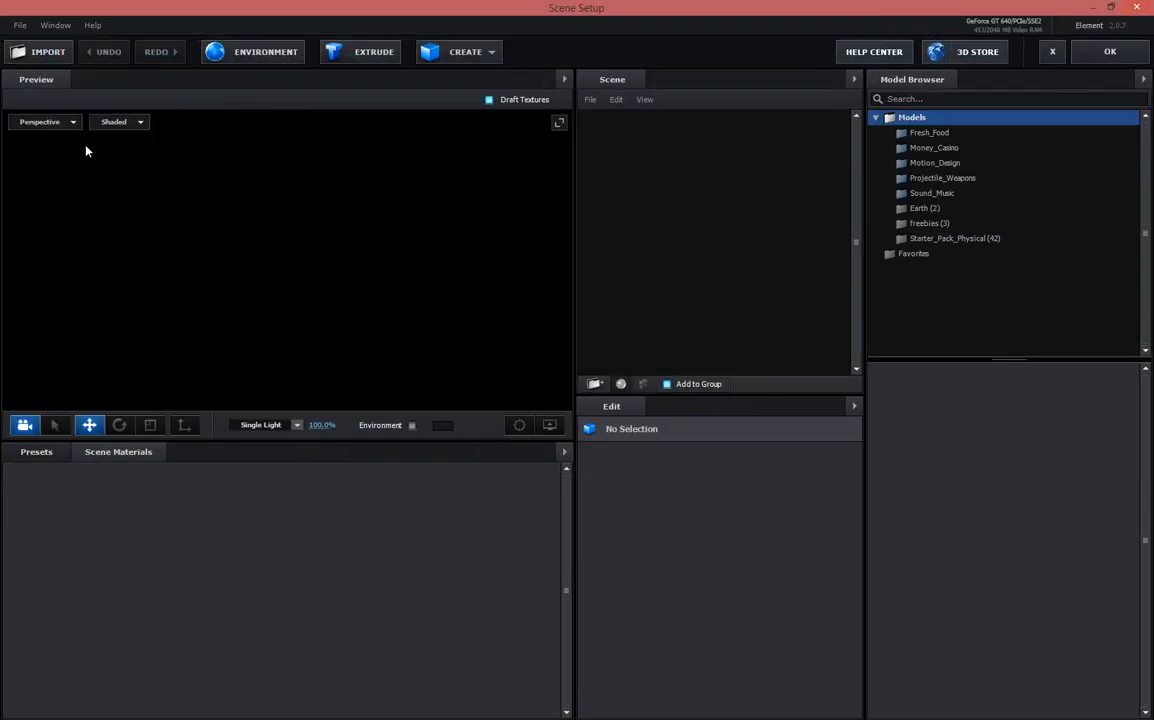
Create a sphere primitive in the scene and raise it to a Y position of about 0.73
left_click_drag(331, 263, 306, 265)
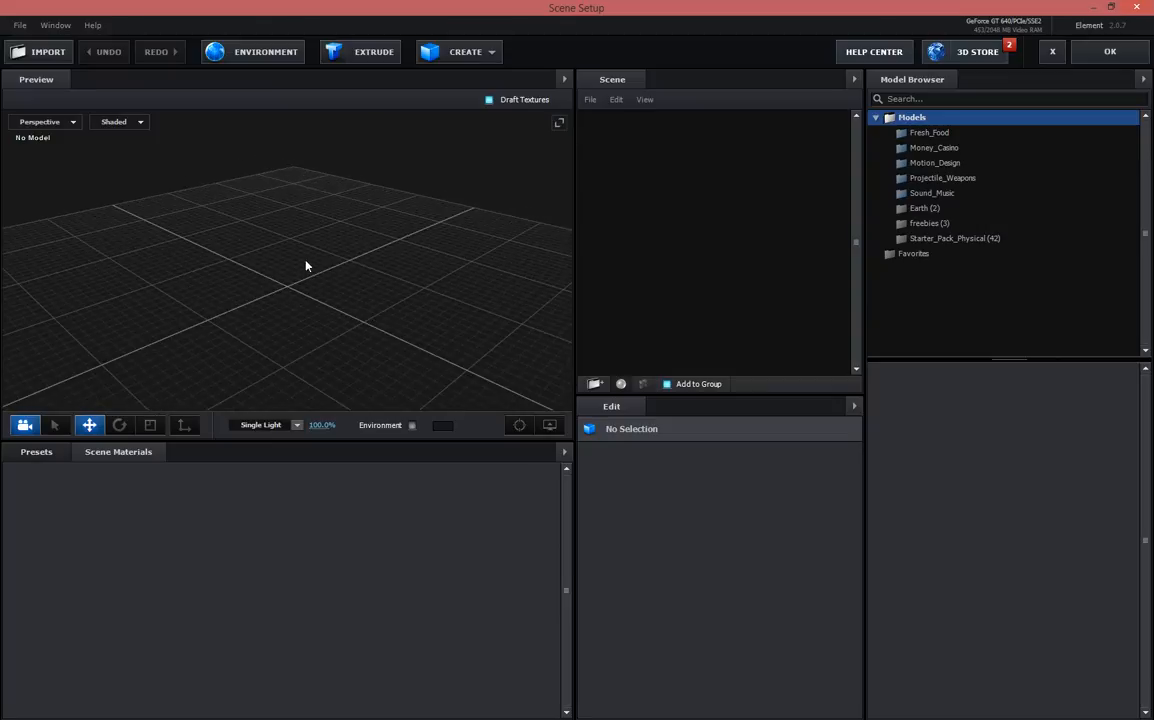
left_click(479, 62)
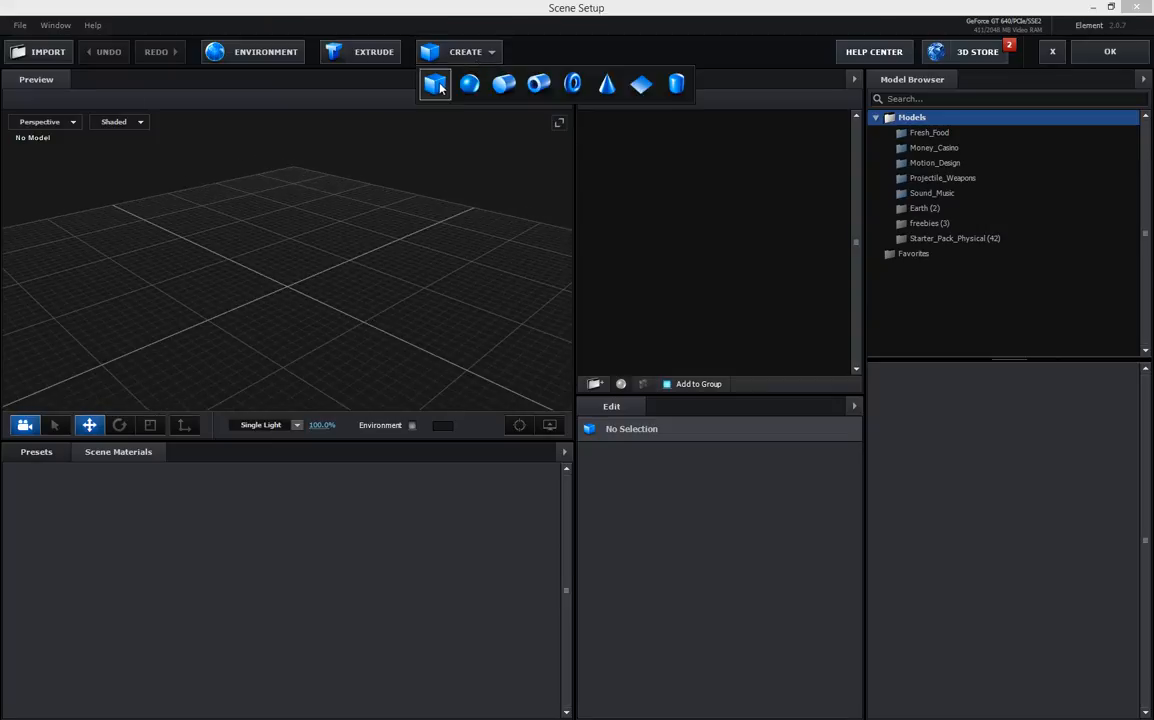
left_click(469, 86)
mouse_move(396, 298)
left_mouse_down()
mouse_move(368, 278)
mouse_move(376, 299)
left_mouse_up()
left_click_drag(291, 250, 287, 175)
left_click_drag(345, 275, 288, 179)
left_click_drag(376, 228, 333, 303)
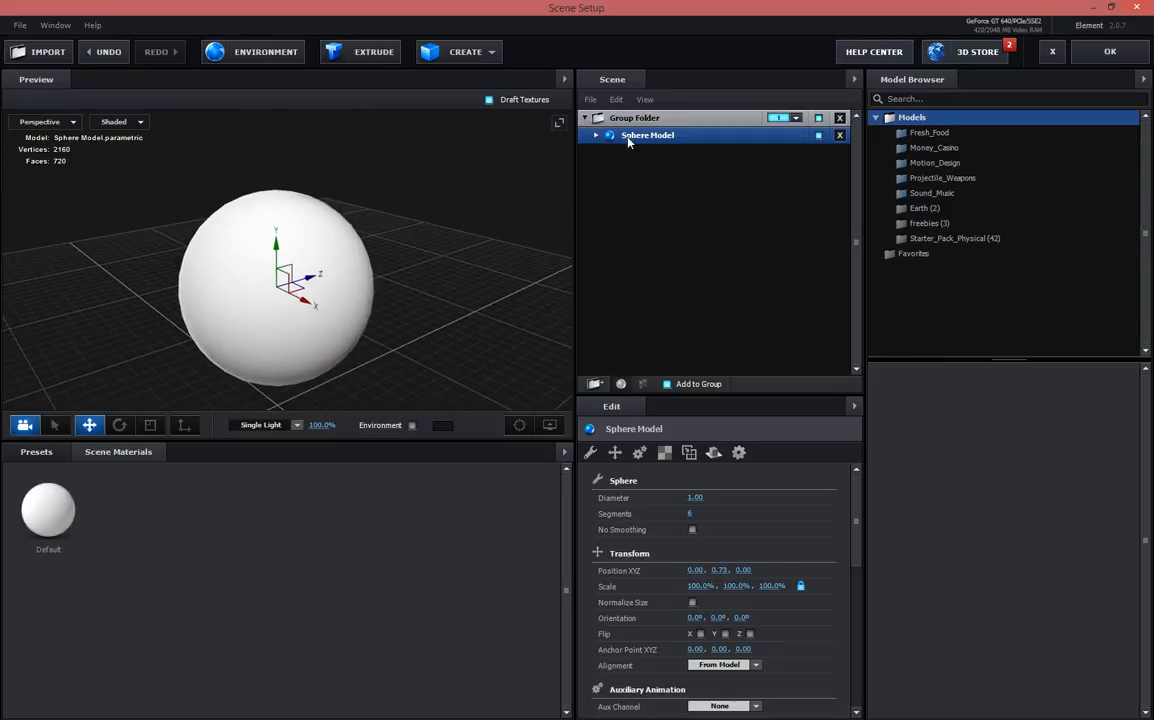
Rename the group folder holding the sphere as Drone-Model-01
right_click(628, 142)
right_click(626, 121)
left_click(626, 121)
right_click(626, 122)
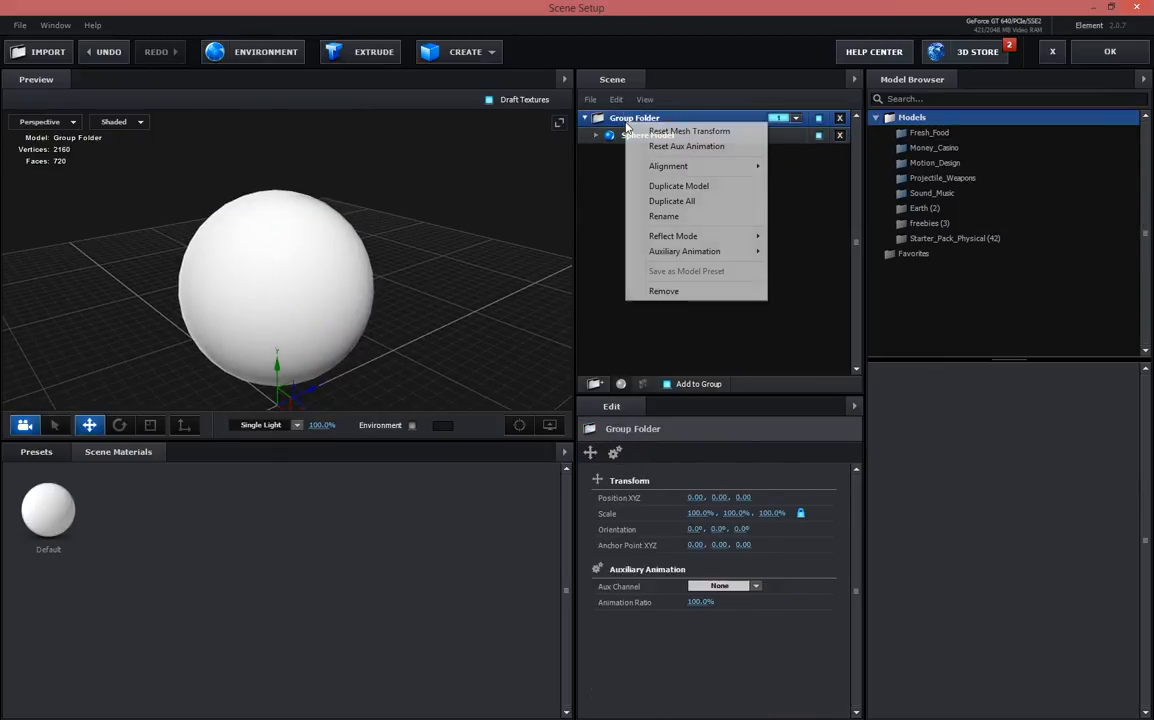
left_click(664, 216)
type("Dro")
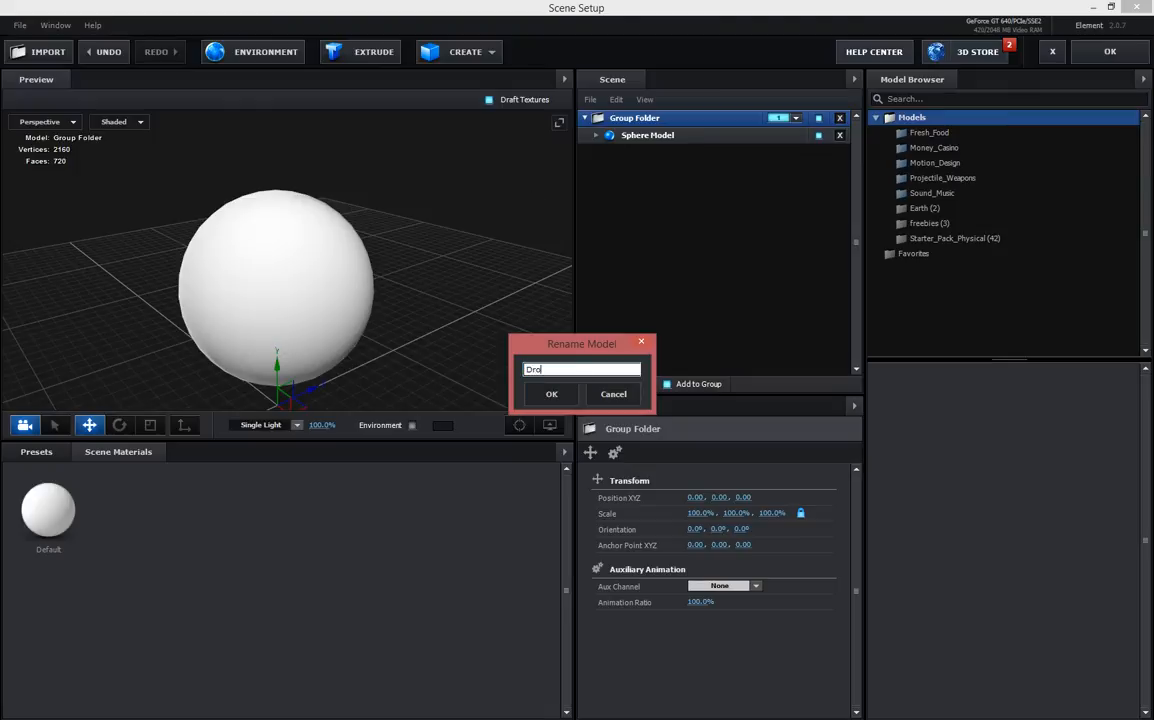
type("ne-Model-01")
key("Return")
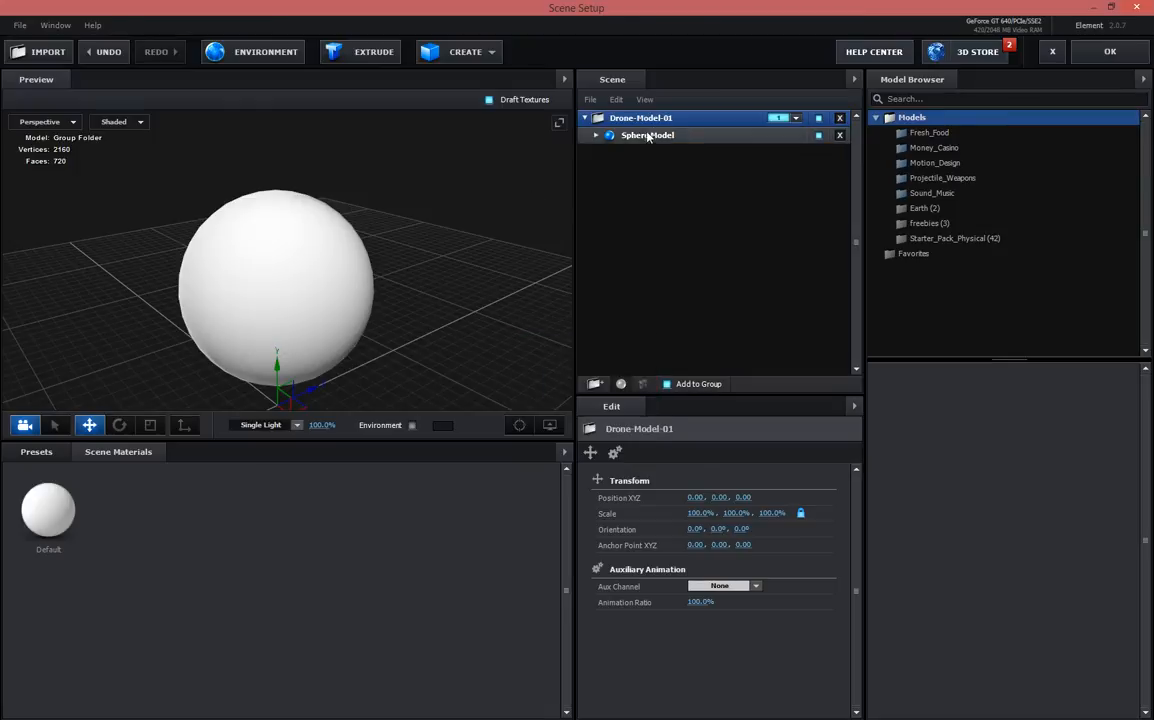
Rename the sphere model as Drone-Body
right_click(652, 134)
left_click(690, 224)
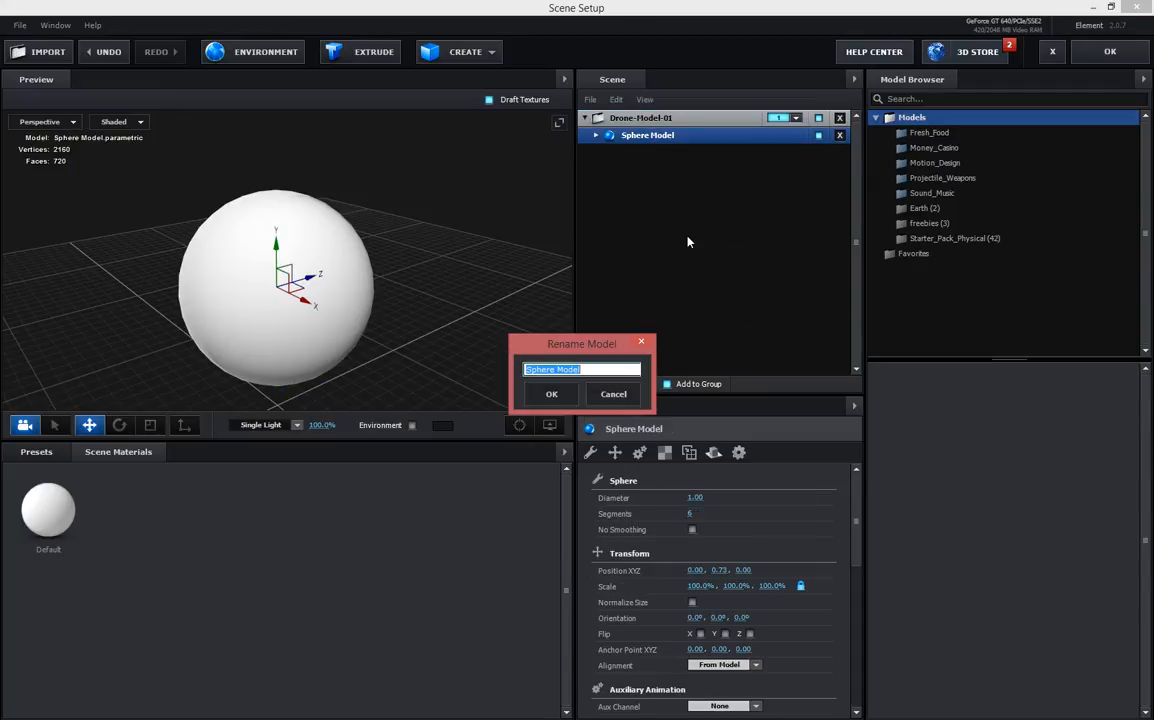
type("Drone-Body")
key("Return")
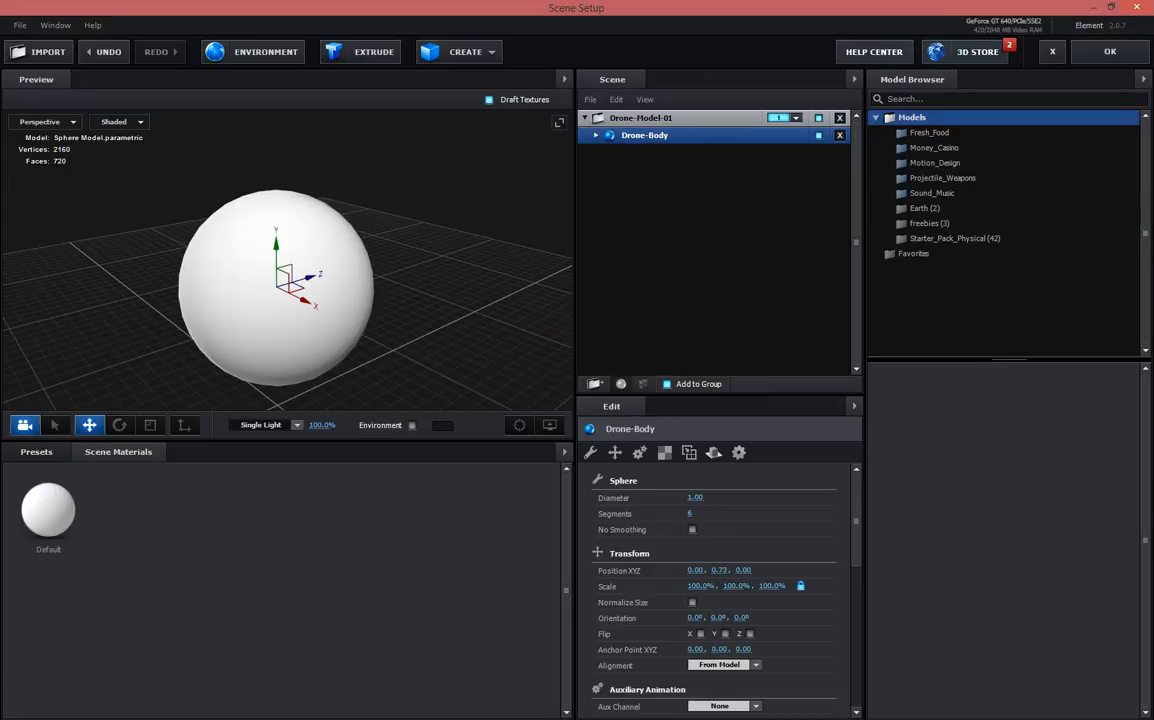
Apply the Black_Gloss preset from the Physical materials to the Drone-Body sphere
left_click(46, 462)
left_click(52, 548)
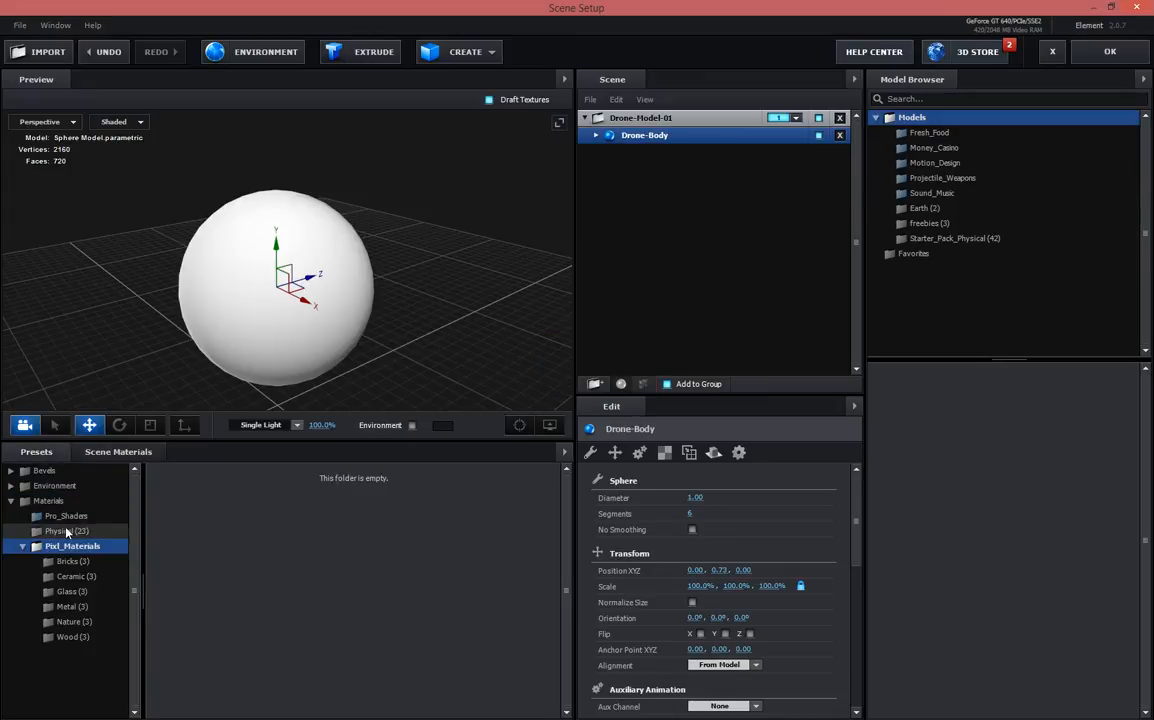
left_click(127, 533)
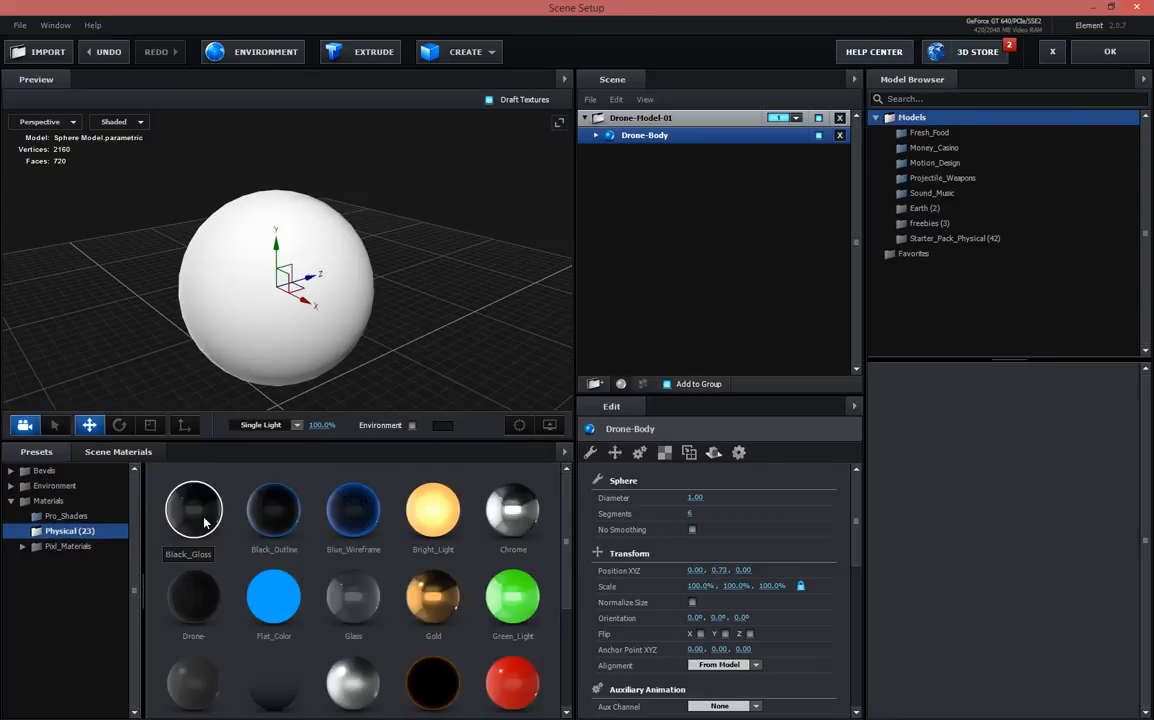
left_click_drag(214, 530, 342, 355)
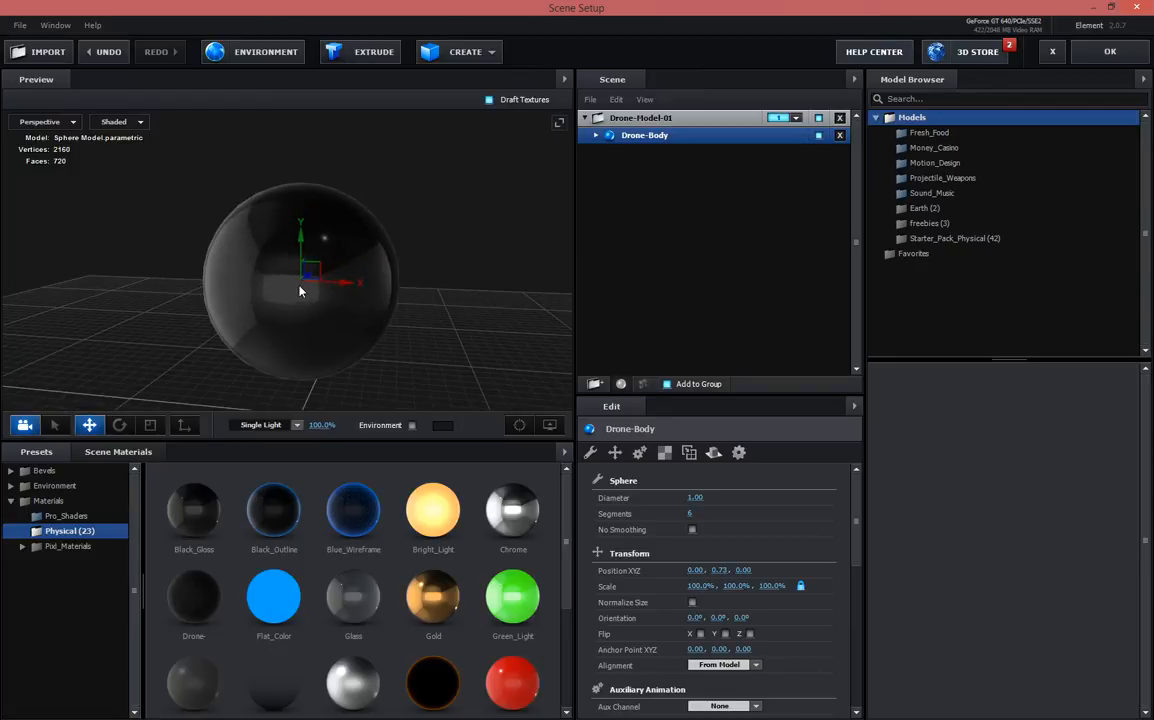
left_click_drag(420, 160, 393, 153)
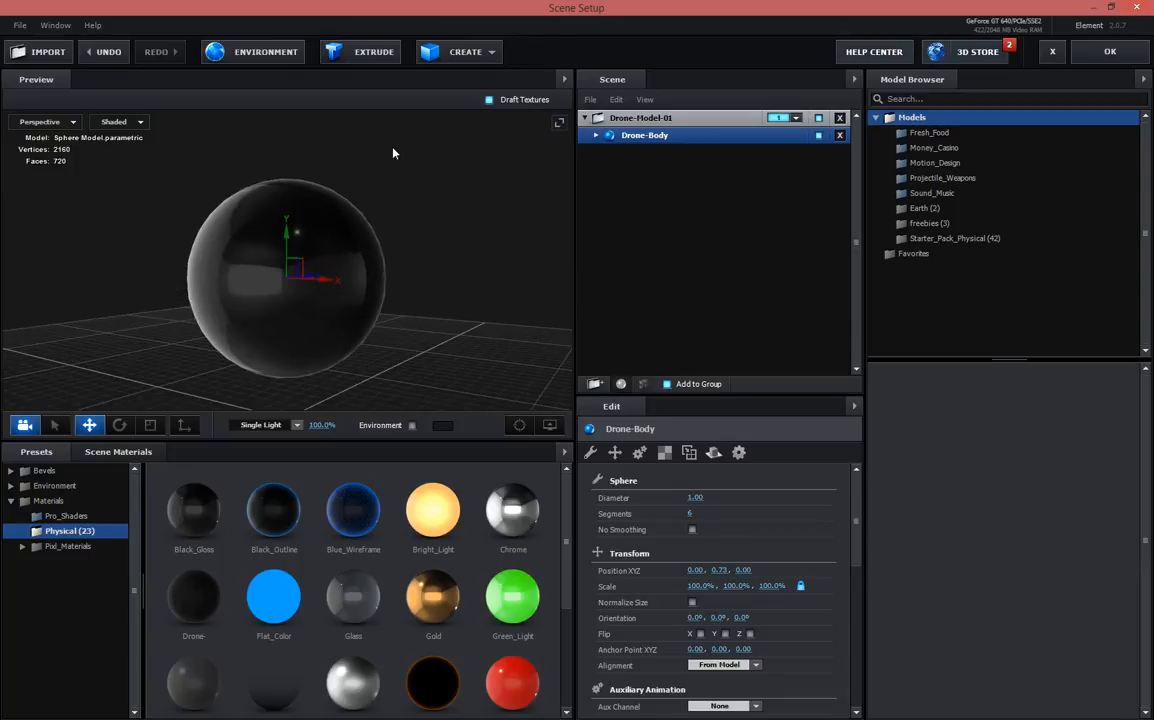
Create a cylinder, raise it to a Y position of about 0.75, and rotate it to a 270° X orientation
left_click(462, 52)
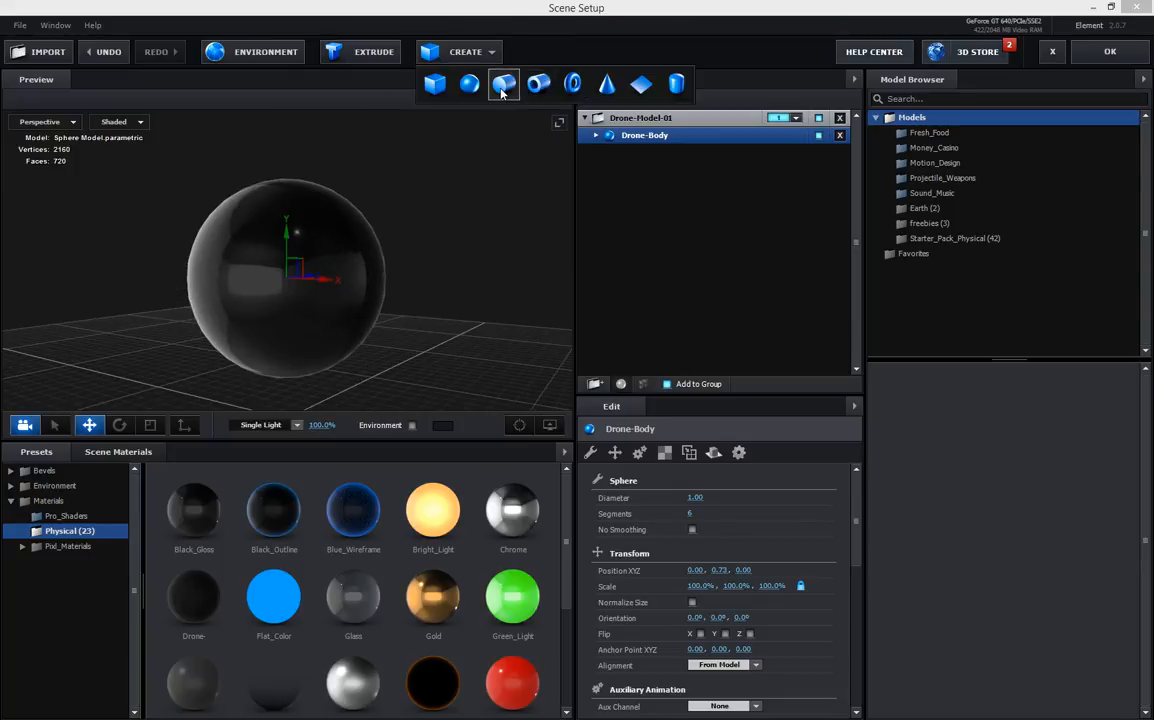
left_click(503, 86)
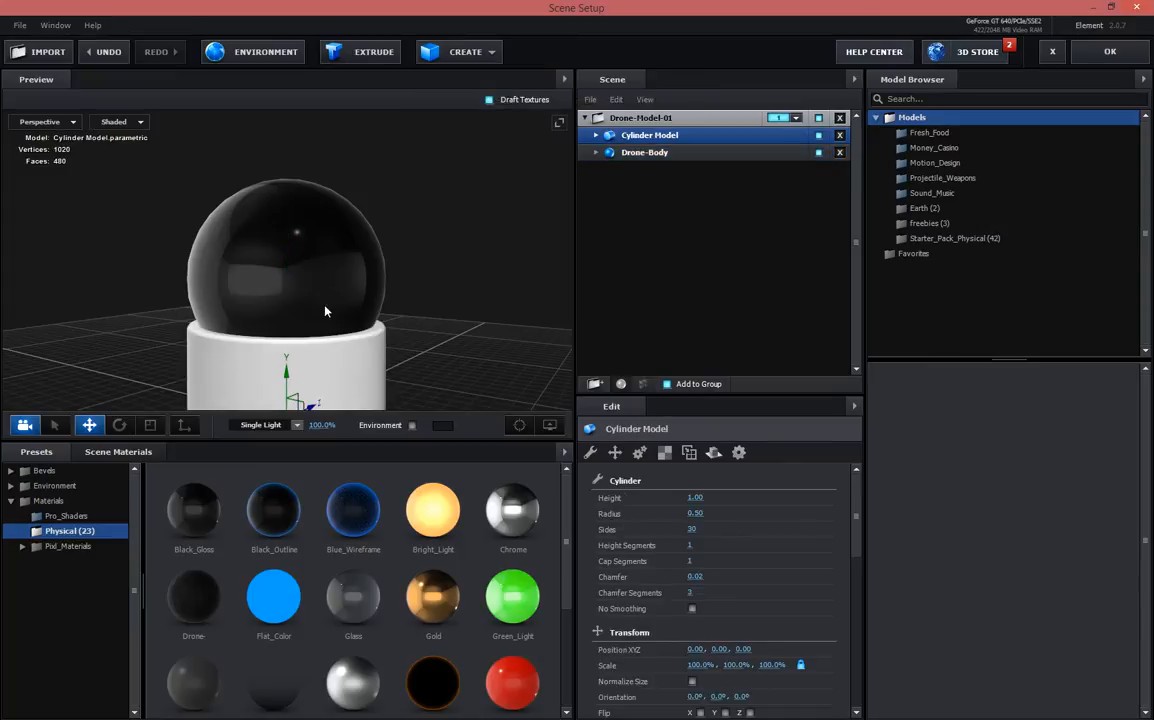
left_click_drag(287, 374, 287, 245)
left_click(119, 425)
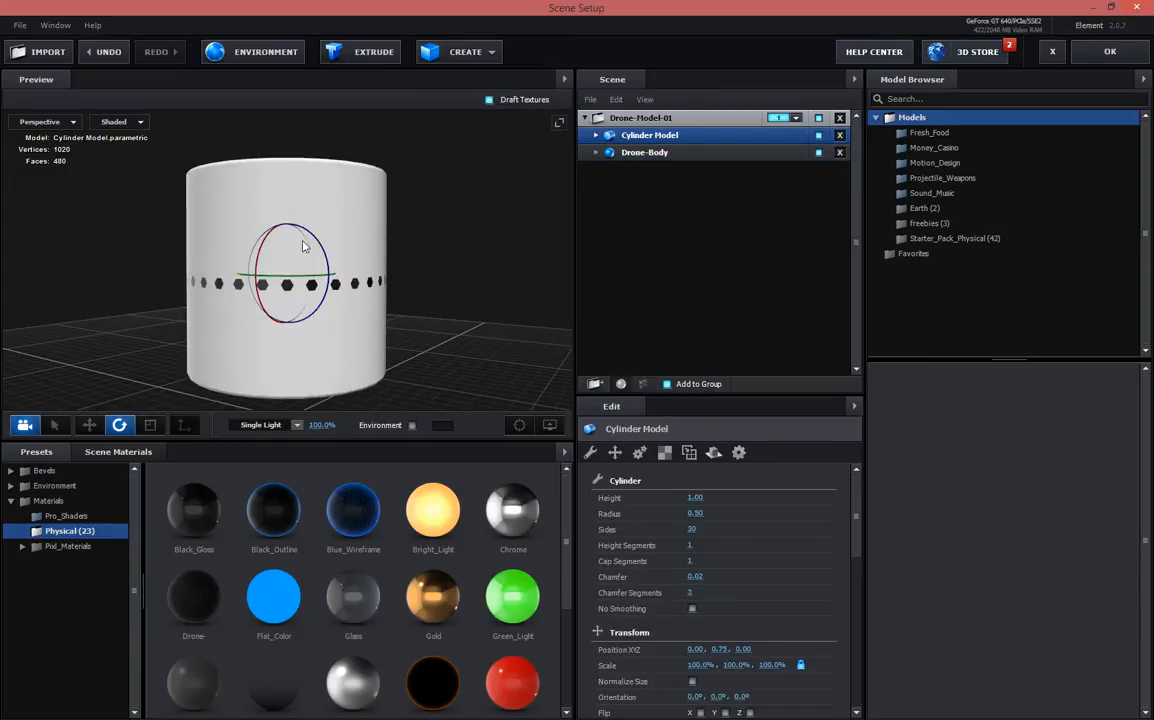
left_click_drag(263, 257, 226, 336)
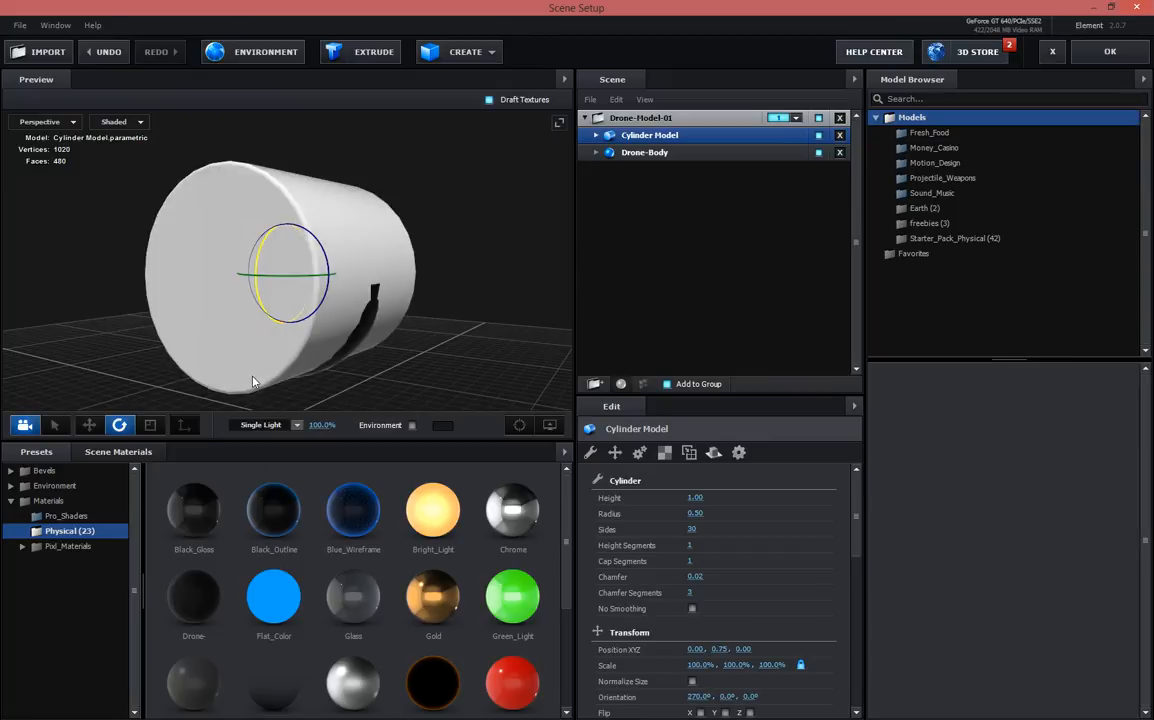
Scale the cylinder uniformly to about 65% and move it out of the sphere to a Z position of about -0.20
left_click(149, 426)
left_click_drag(291, 283, 246, 281)
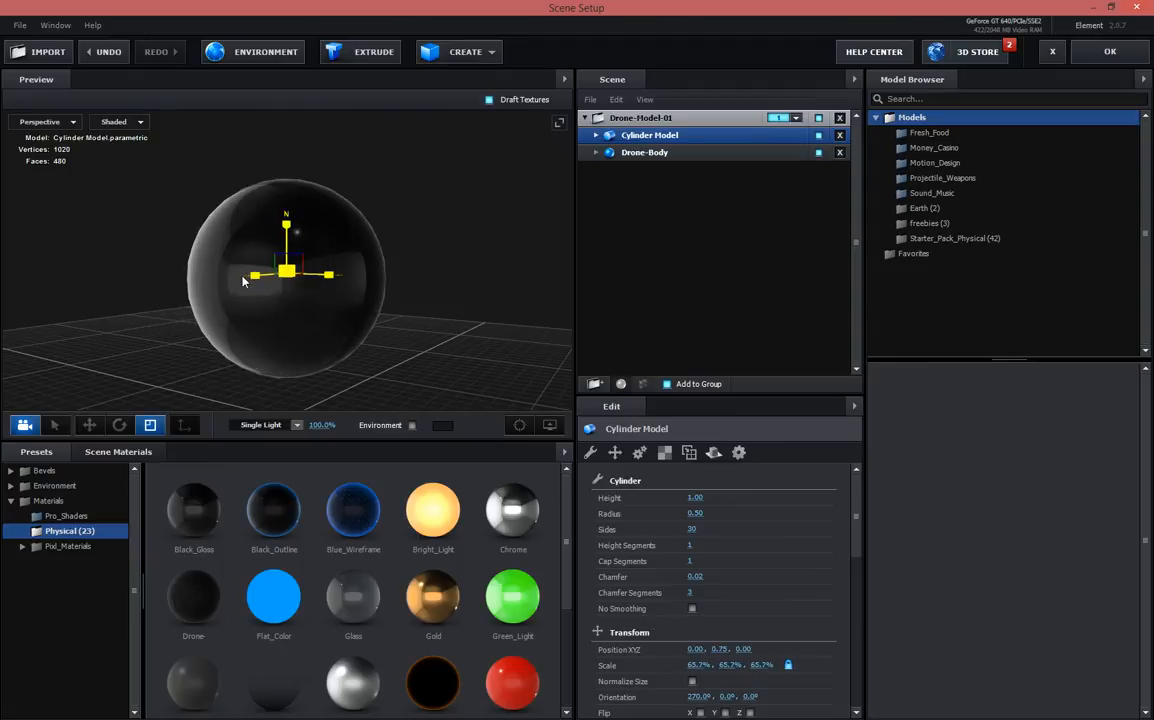
left_click(89, 425)
left_click_drag(366, 262, 276, 293)
left_click_drag(250, 334, 291, 329)
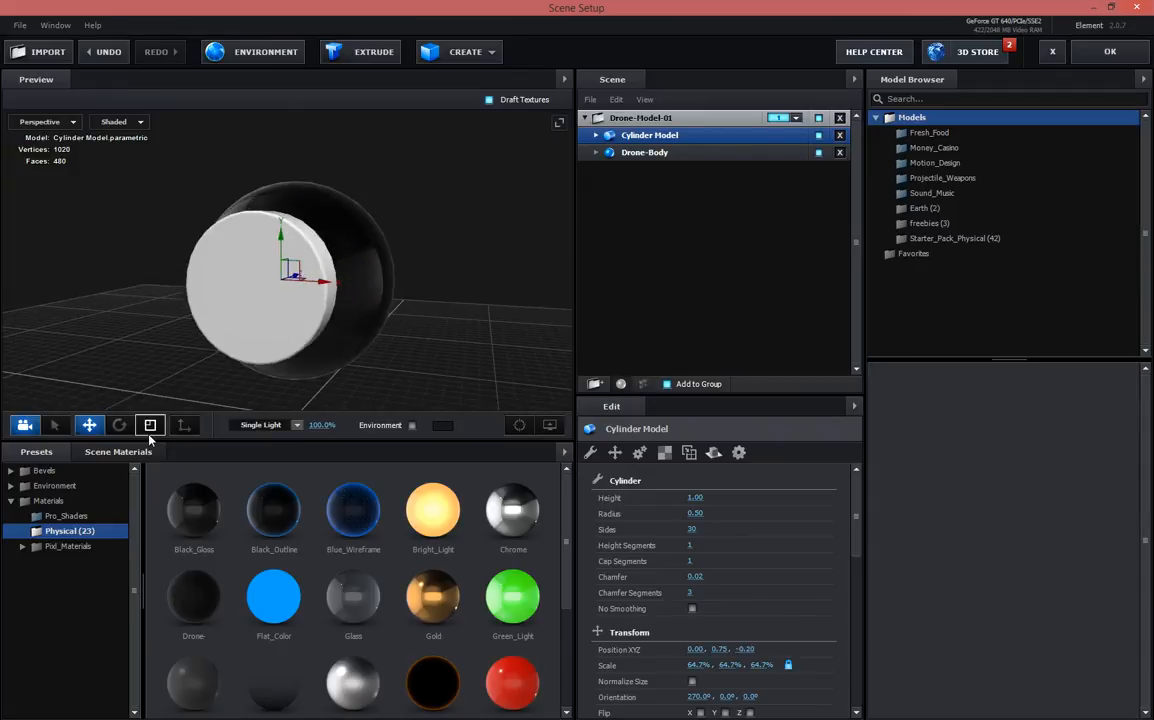
Shrink the cylinder uniformly to about 30% and shift it to a Z position of about -0.37 so it protrudes slightly from the sphere
left_click(150, 429)
left_click_drag(285, 288, 344, 273)
left_click(90, 426)
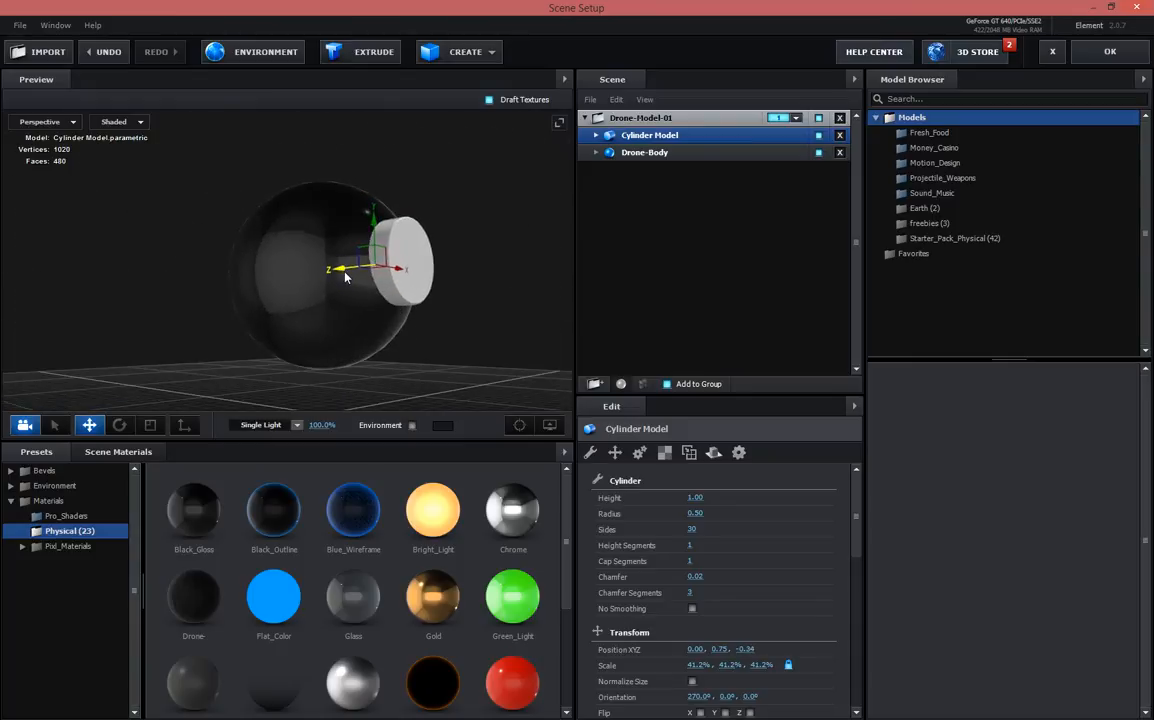
left_click_drag(397, 312, 359, 318)
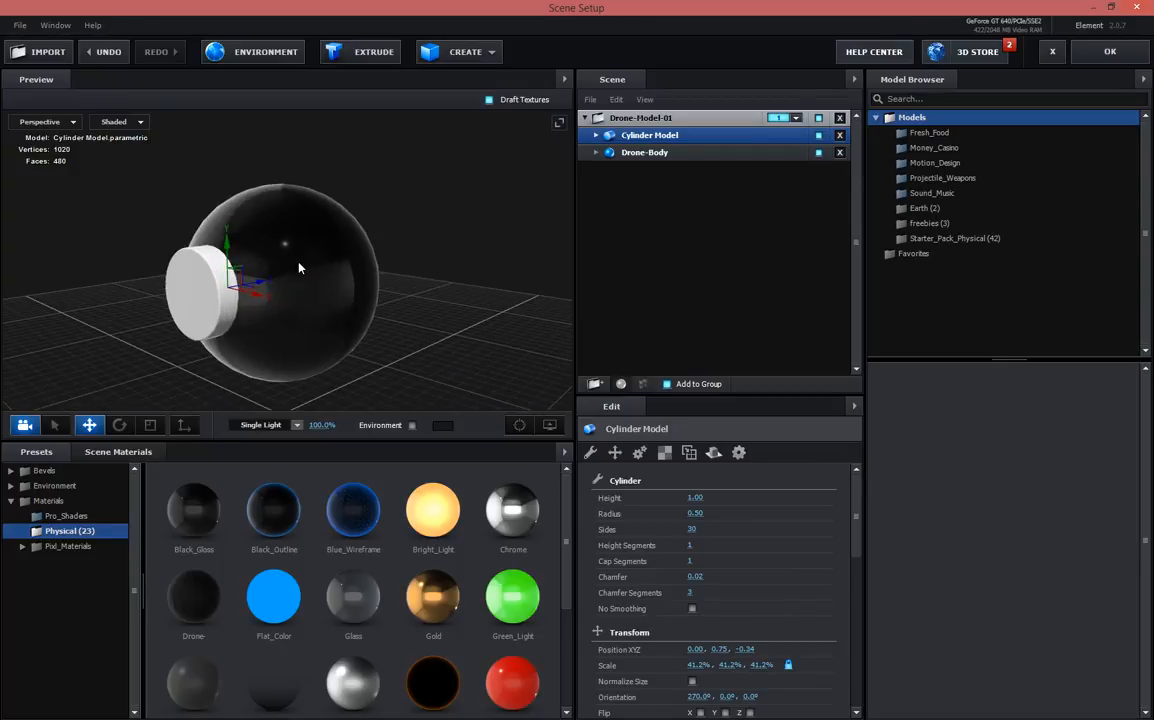
left_click(150, 425)
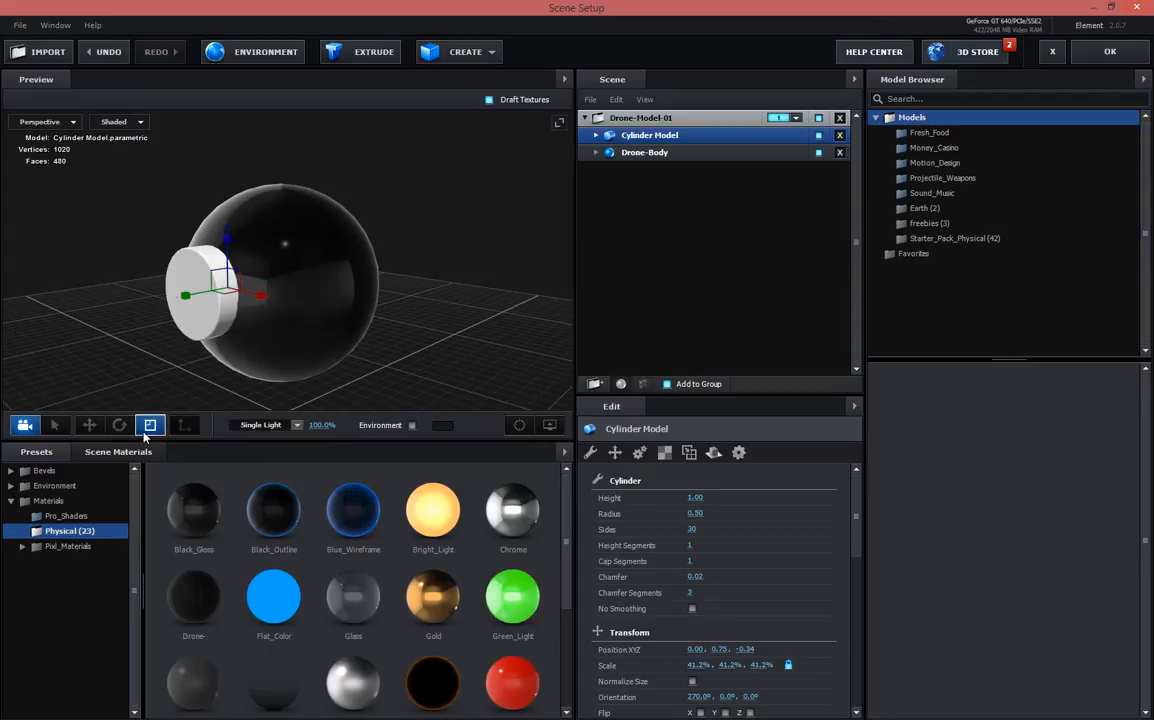
left_click_drag(228, 288, 115, 369)
key("w")
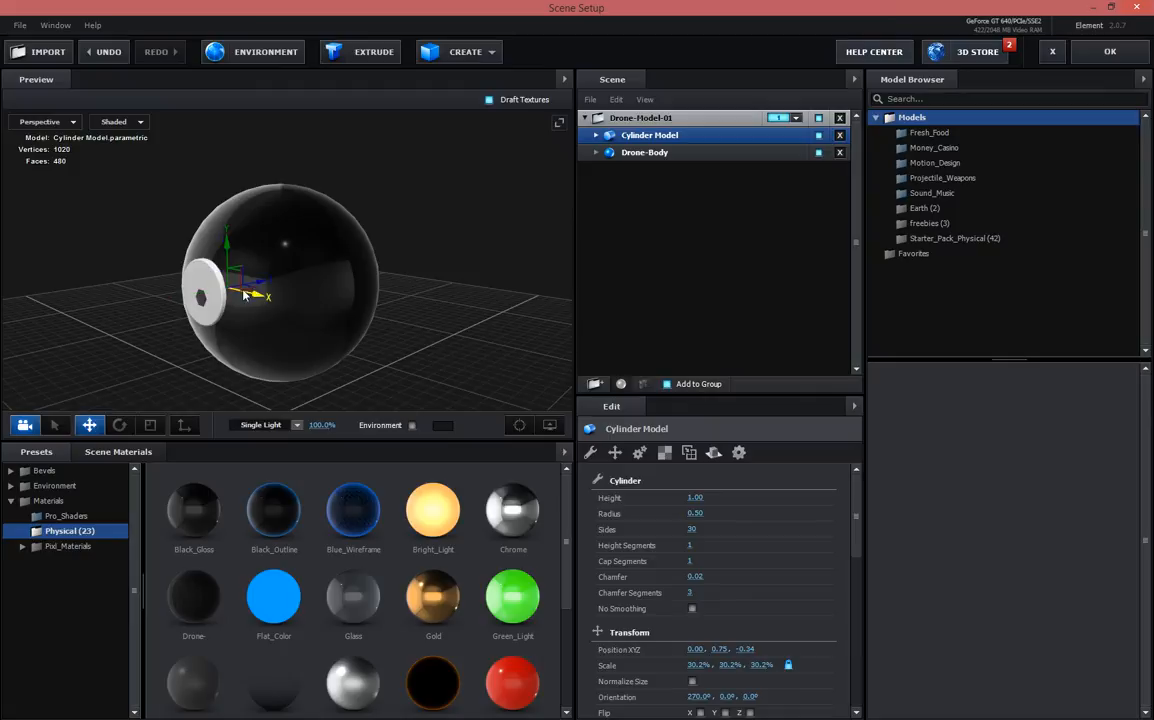
left_click_drag(252, 290, 257, 290)
Apply the Bright_Light material preset to the cylinder on the sphere's front
right_click(657, 141)
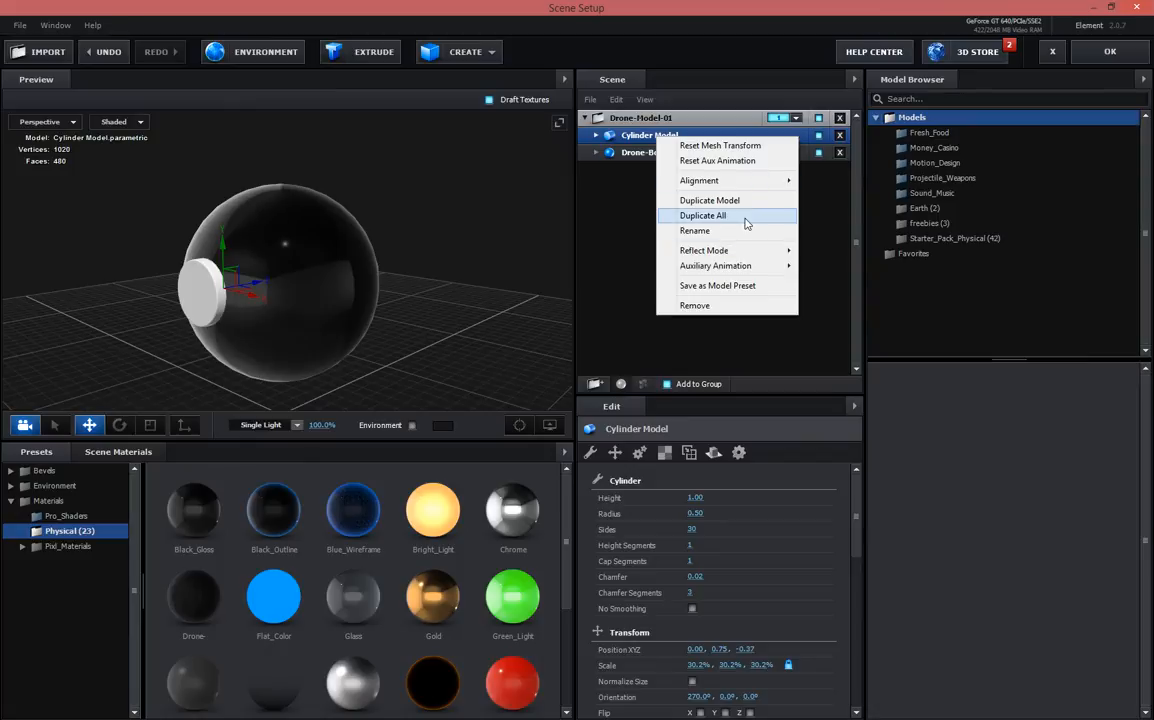
left_click_drag(432, 533, 582, 174)
left_click_drag(405, 290, 476, 270)
left_click_drag(340, 261, 453, 283)
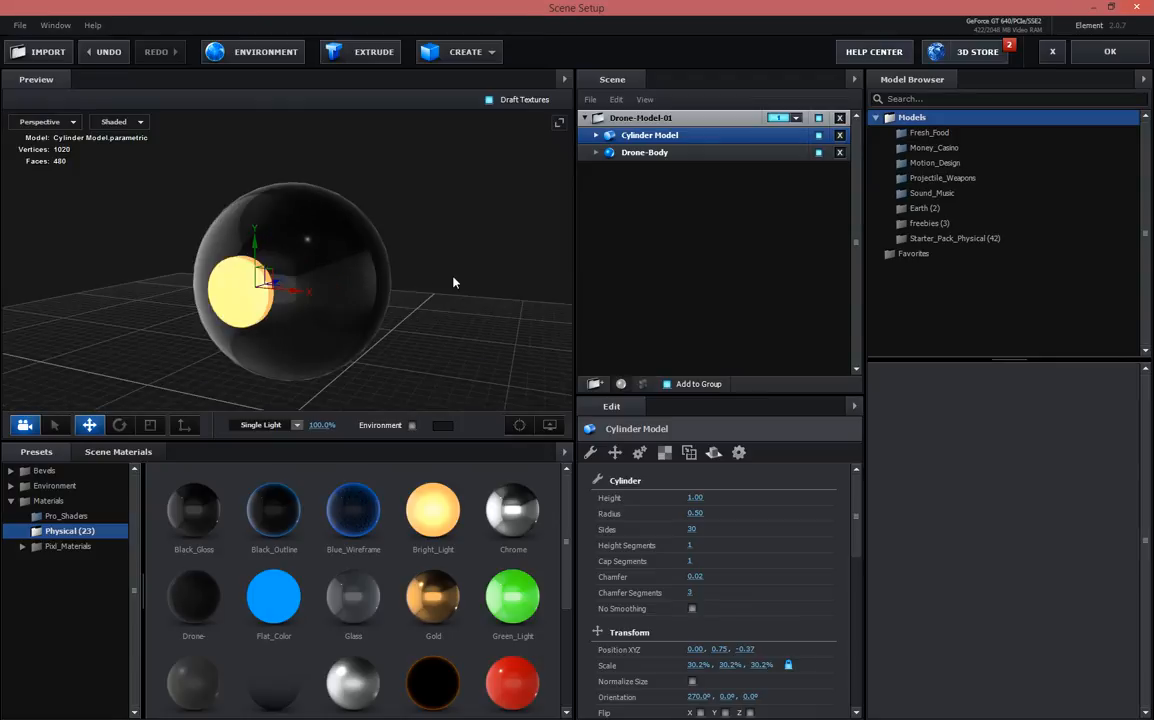
Create a tube, raise it to a Y position of about 0.87, and rotate it to a 90° X orientation
left_click(460, 52)
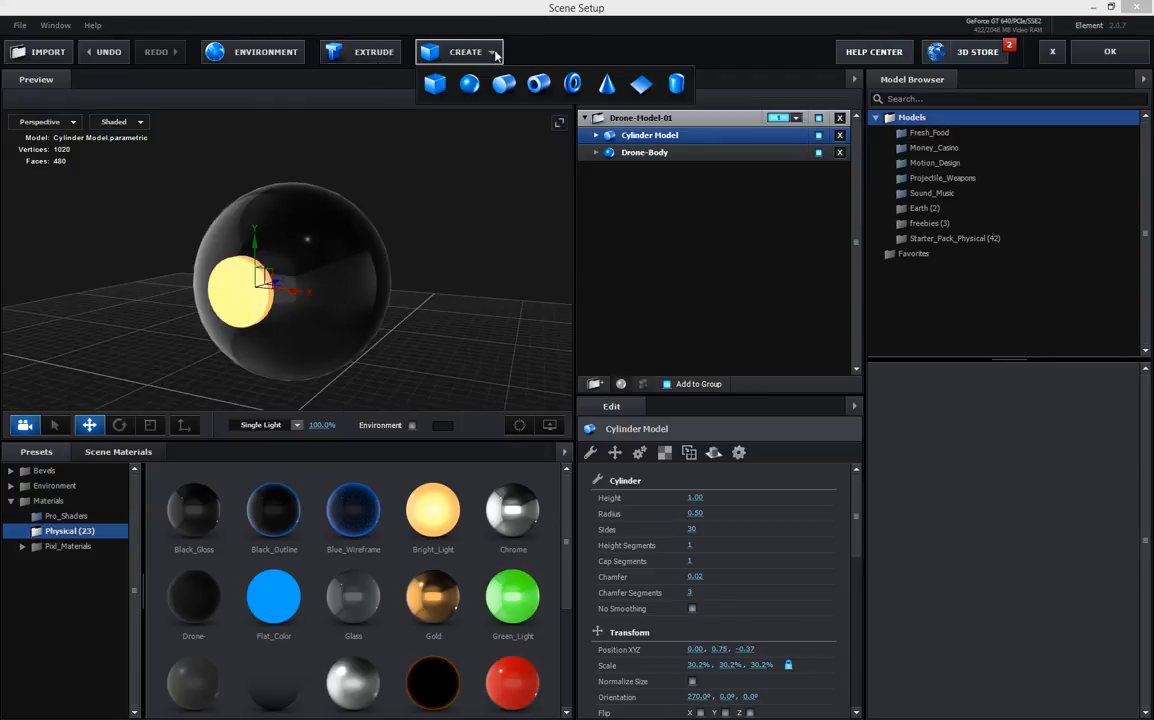
left_click(539, 86)
left_click_drag(300, 380, 295, 110)
left_click(119, 425)
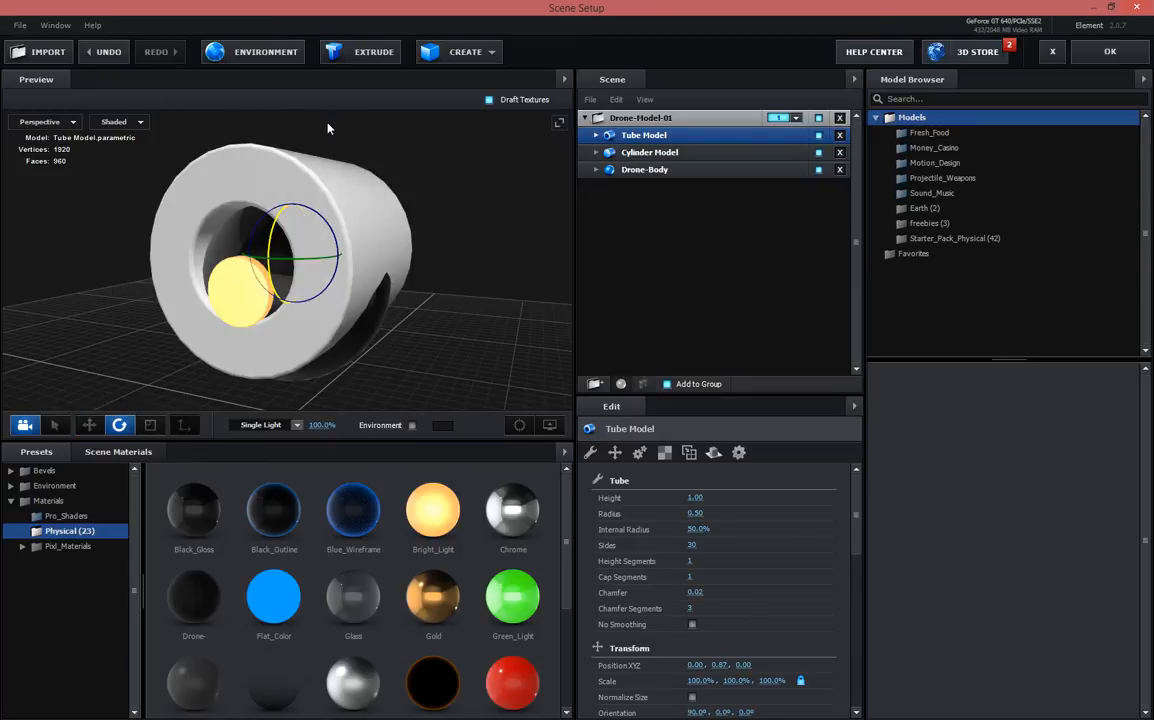
Scale the tube uniformly to about 53% and move it around the glowing cylinder at about Y 0.74, Z -0.35
left_click(150, 425)
left_click_drag(296, 258, 202, 248)
left_click(89, 425)
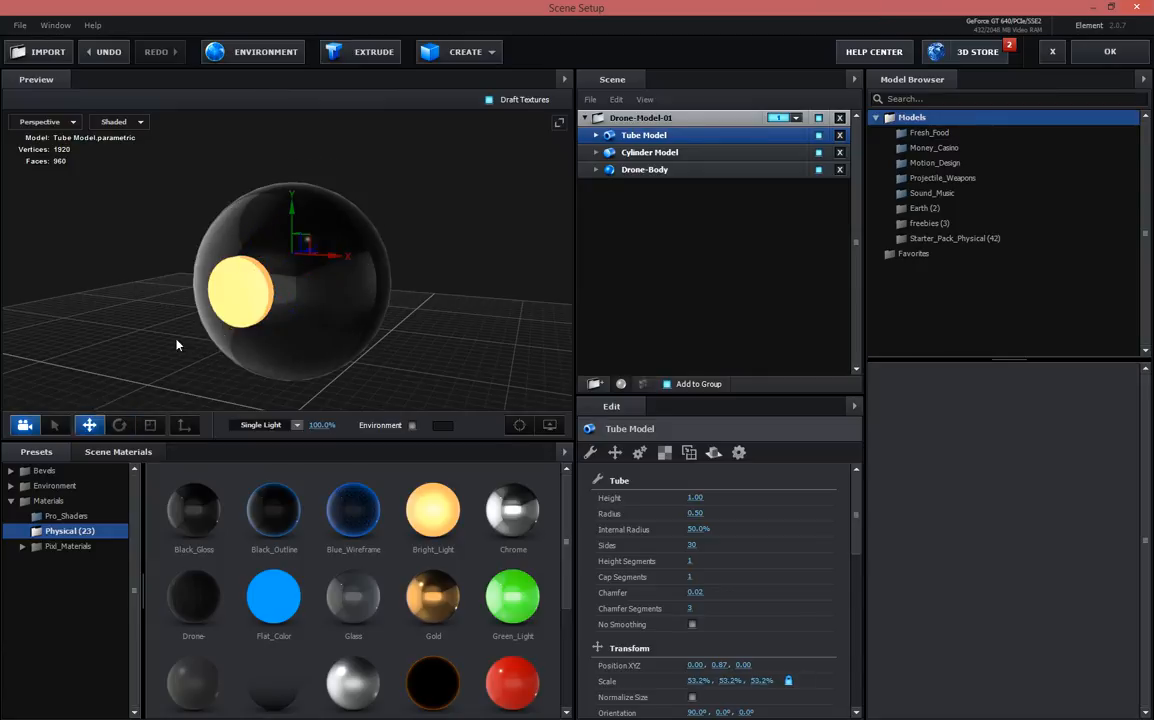
left_click_drag(296, 226, 376, 300)
left_click_drag(306, 233, 306, 247)
left_click_drag(392, 276, 364, 248)
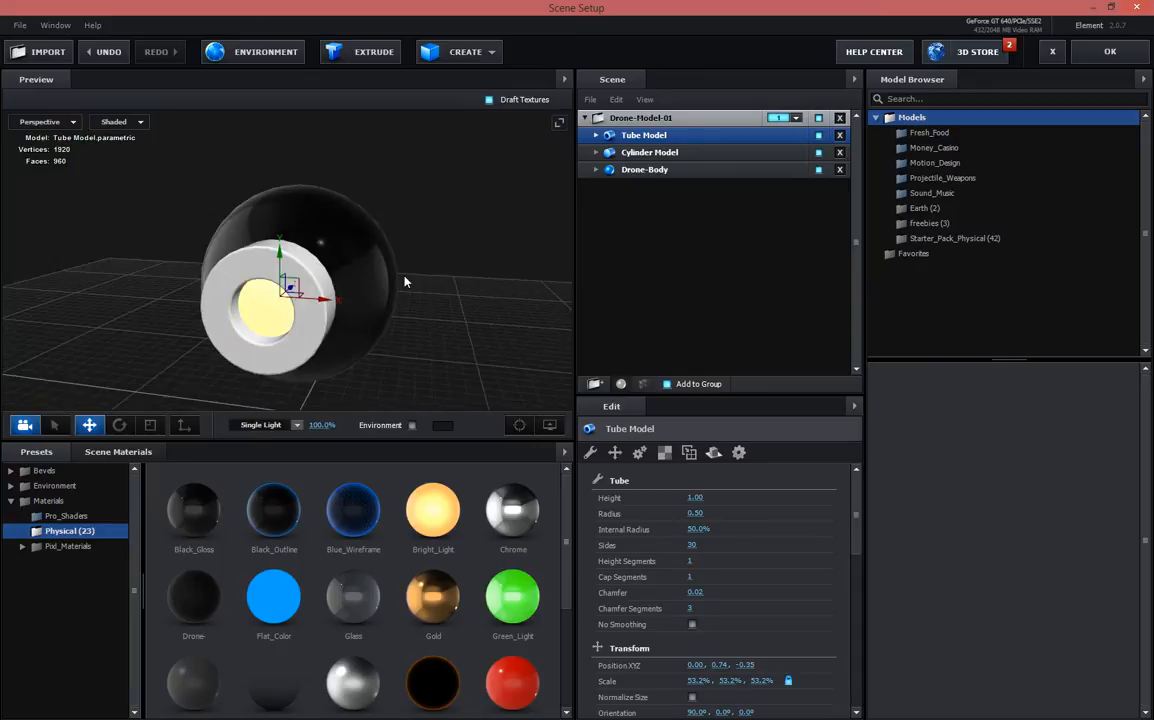
Scale the tube uniformly to about 38% and shift it to a Z position of about -0.36 around the glowing cylinder
left_click(150, 425)
left_click_drag(292, 297, 260, 311)
left_click_drag(400, 316, 279, 313)
left_click(89, 425)
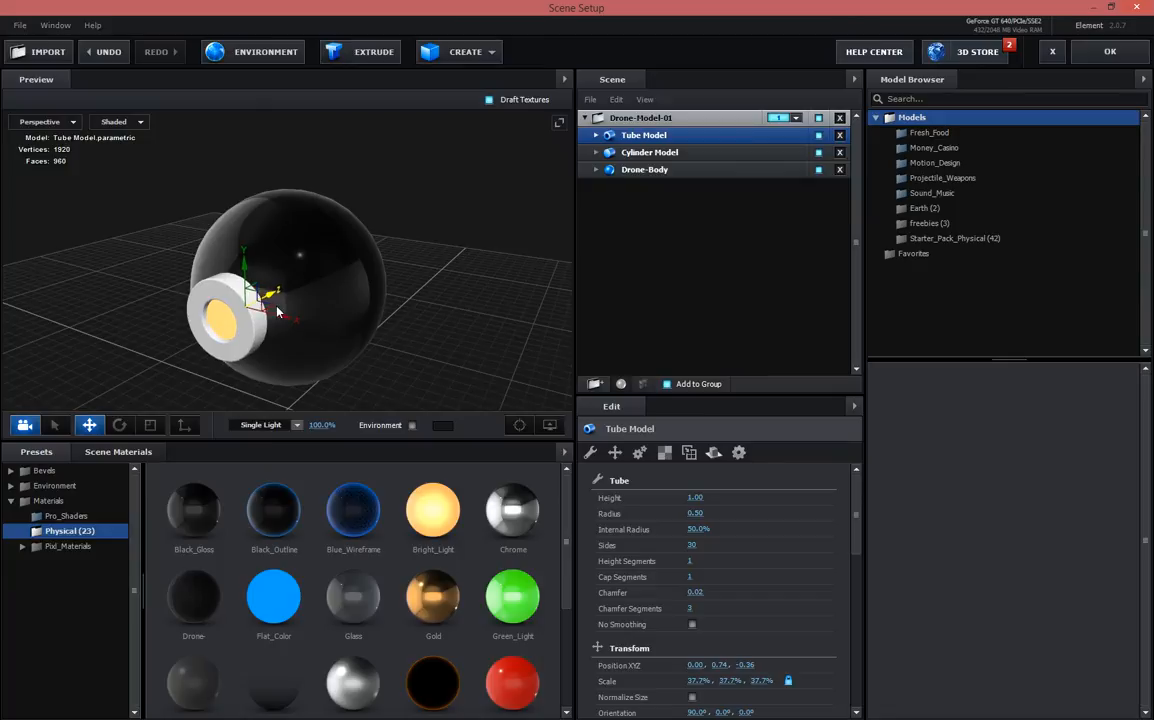
mouse_move(348, 321)
left_mouse_down()
mouse_move(368, 309)
mouse_move(354, 316)
left_mouse_up()
Apply the Black_Gloss material preset to the tube and inspect its material settings
left_click_drag(197, 511, 296, 321)
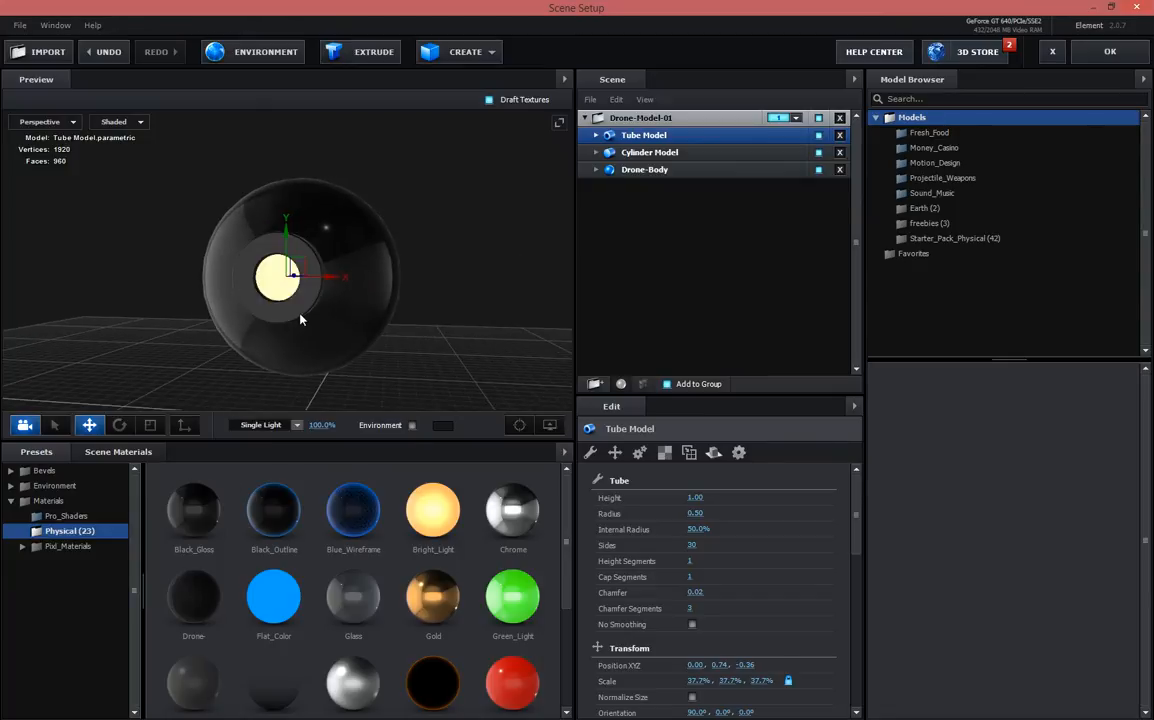
left_click_drag(696, 513, 695, 511)
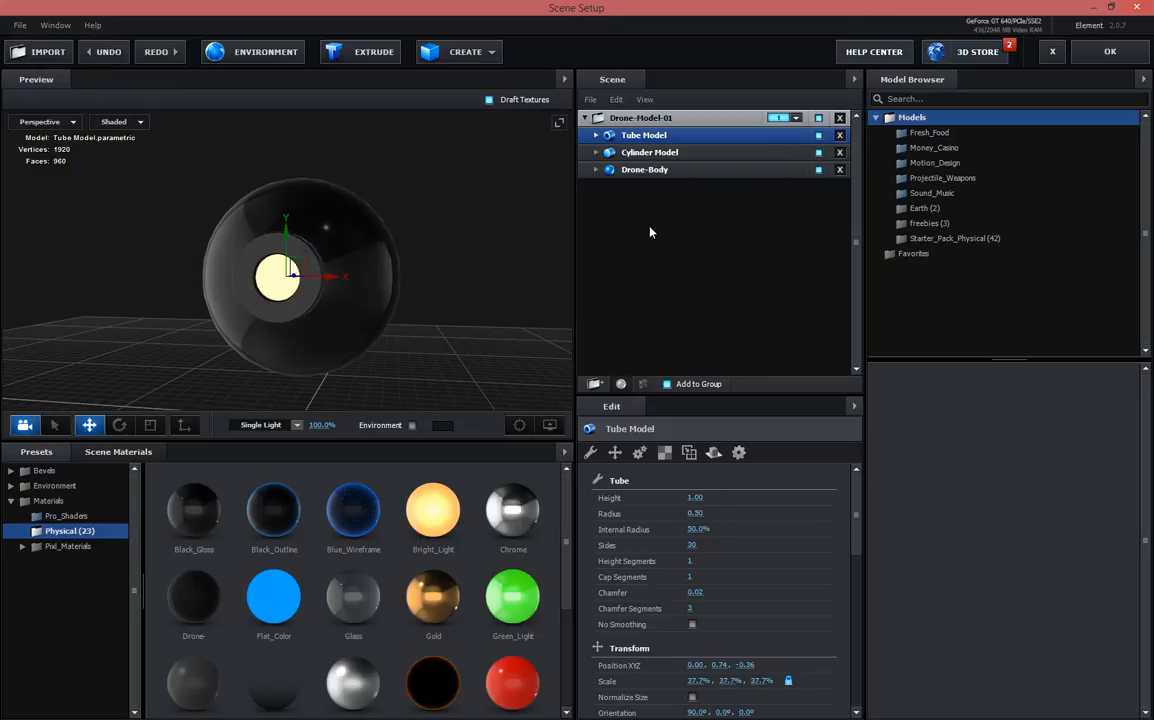
left_click(596, 135)
left_click(660, 153)
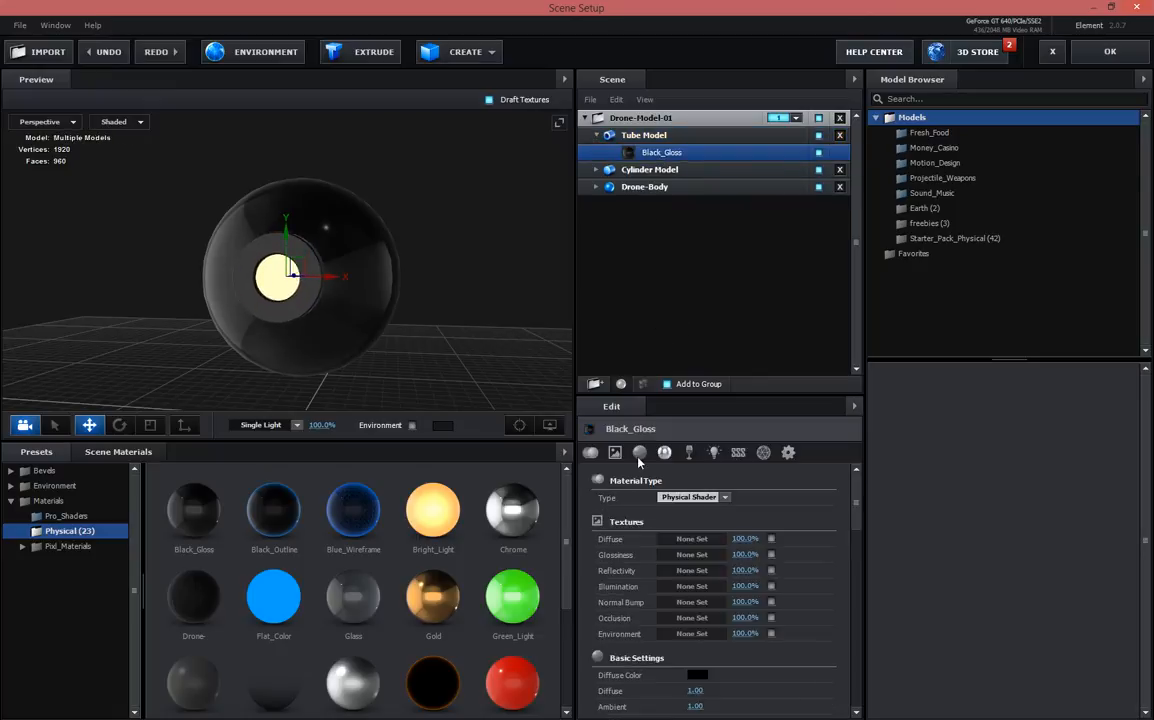
scroll(652, 568, "down", 3)
scroll(652, 568, "up", 4)
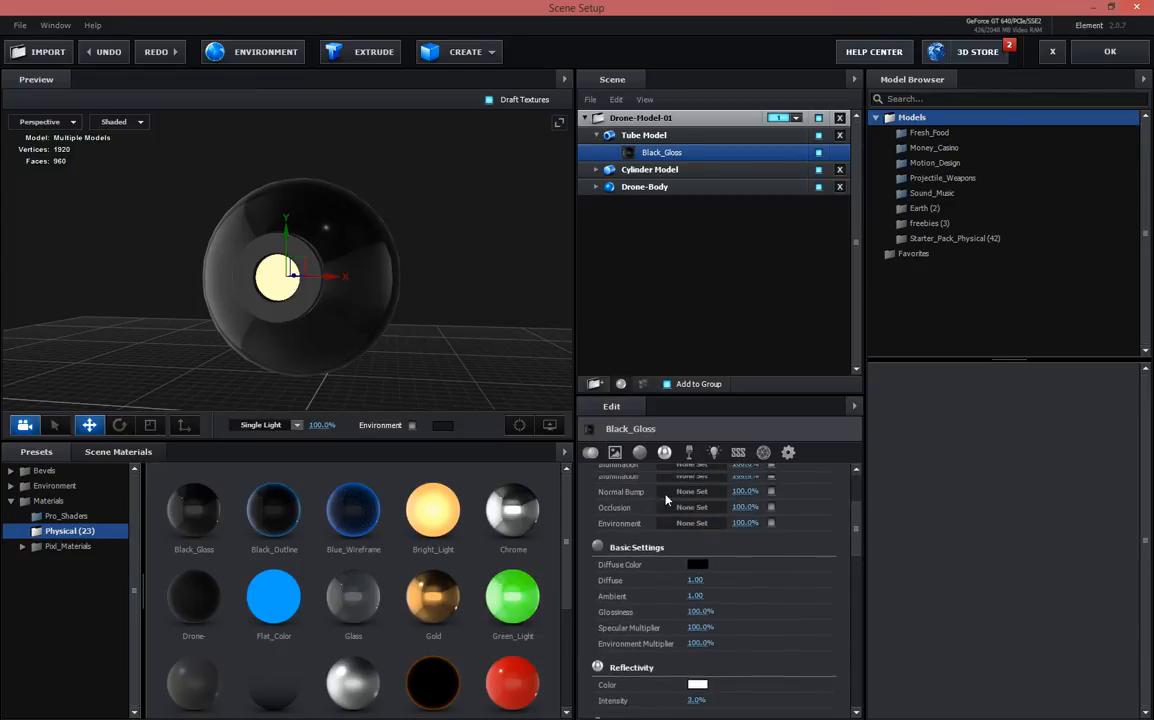
Set the tube's chamfer to 0.10 and its number of sides to 25
left_click(643, 135)
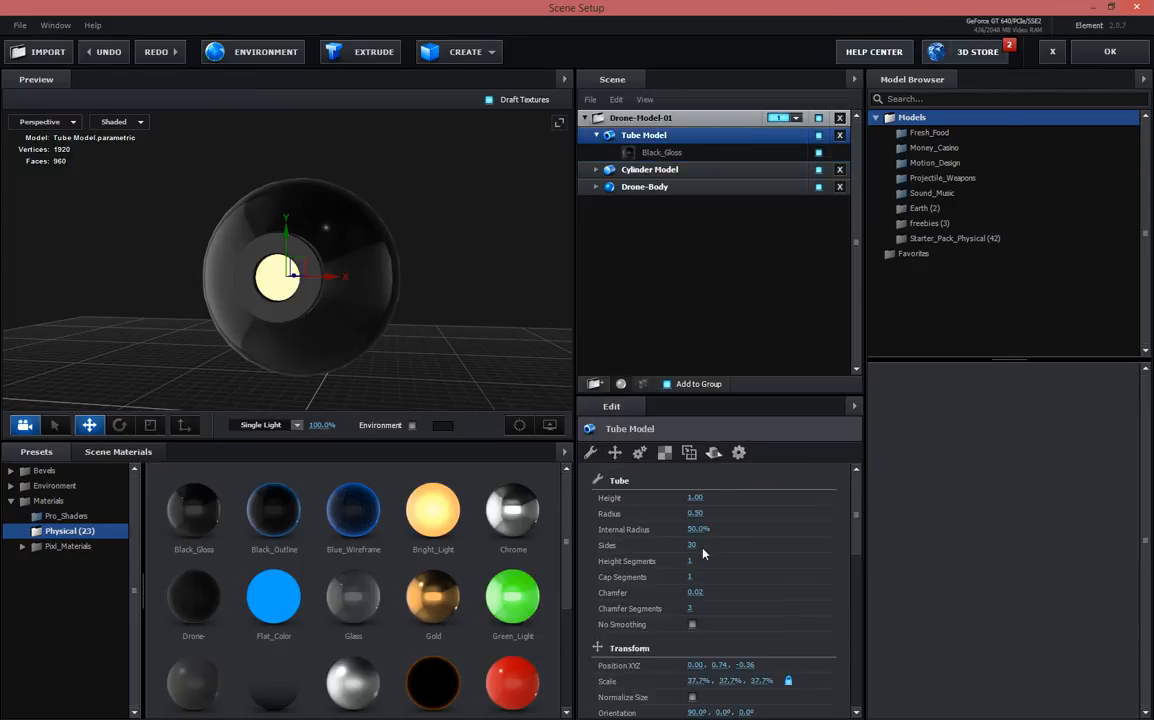
left_click(692, 545)
type("15")
key("Tab")
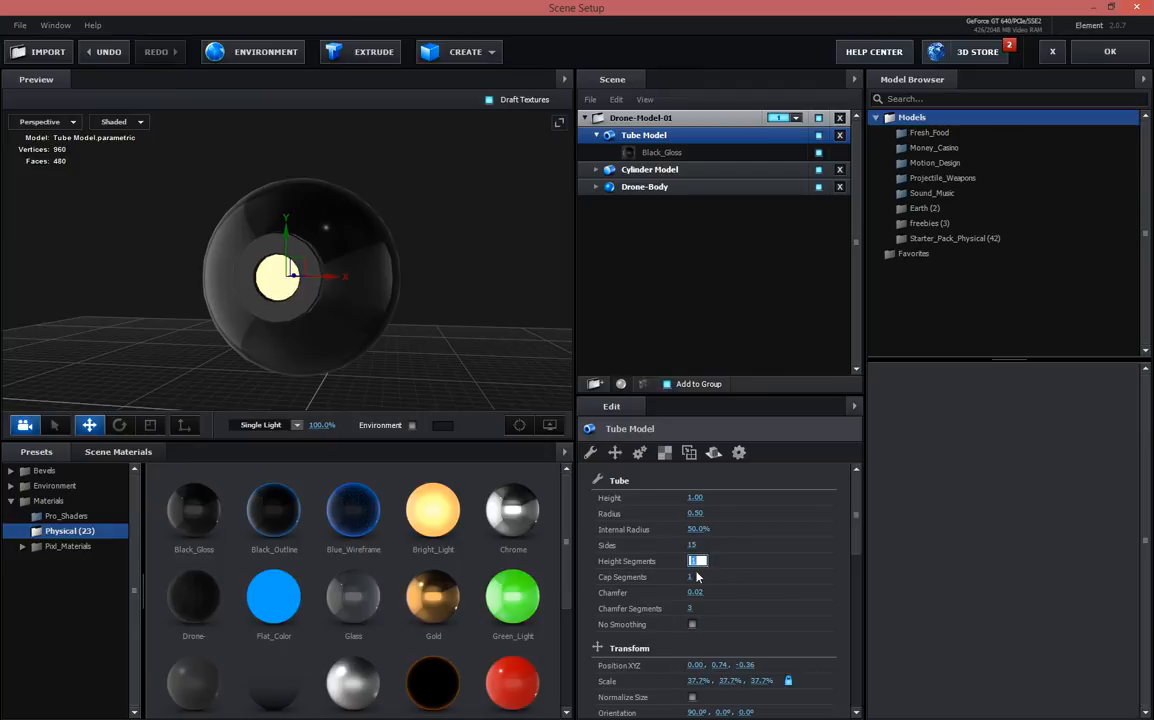
left_click_drag(693, 592, 714, 592)
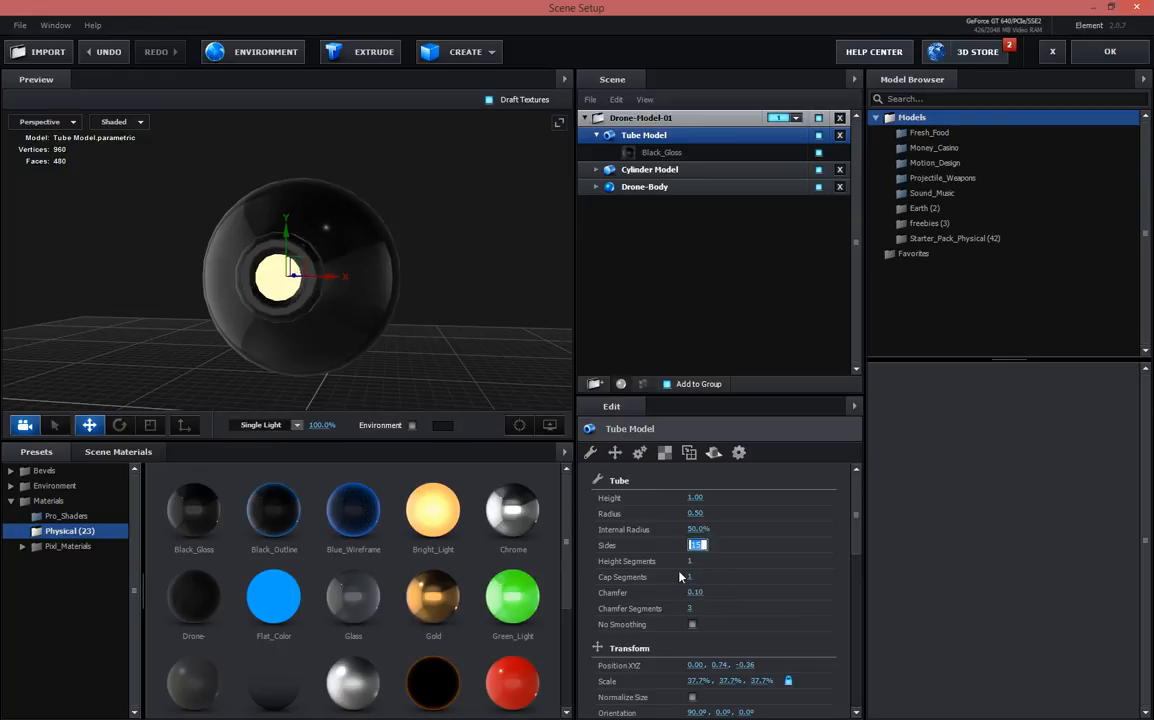
type("25")
key("Tab")
left_click_drag(424, 382, 470, 290)
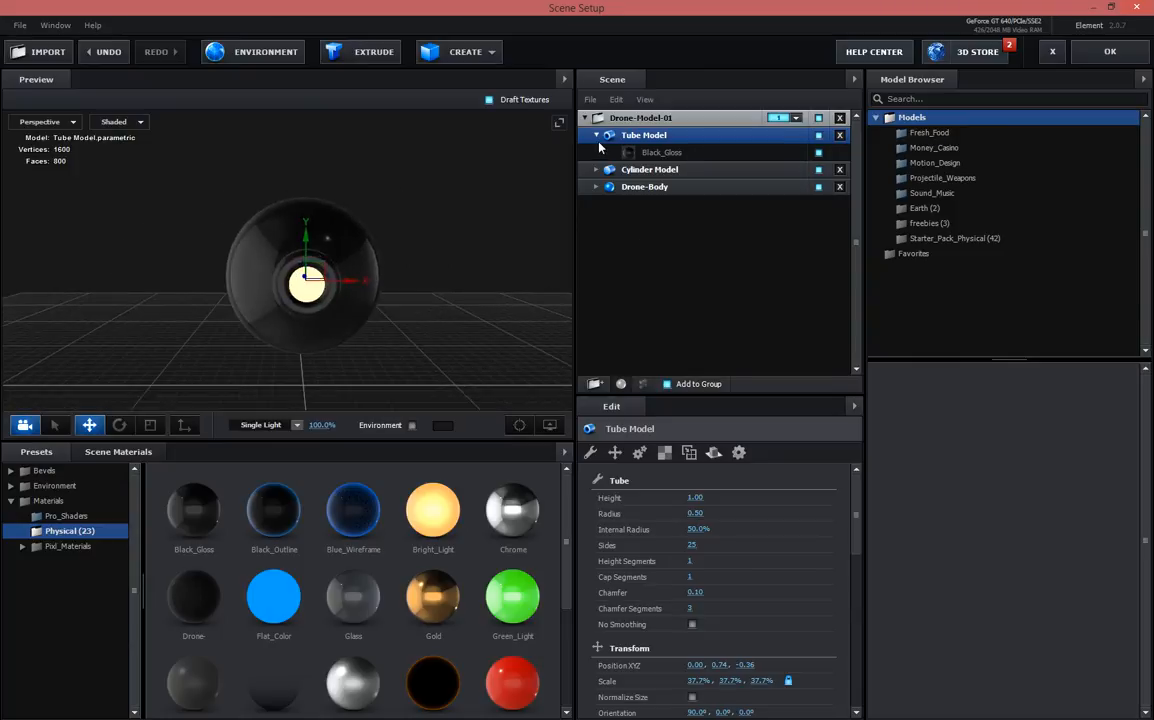
Rename the glowing cylinder model as Eye
left_click(596, 136)
left_click(620, 152)
right_click(636, 153)
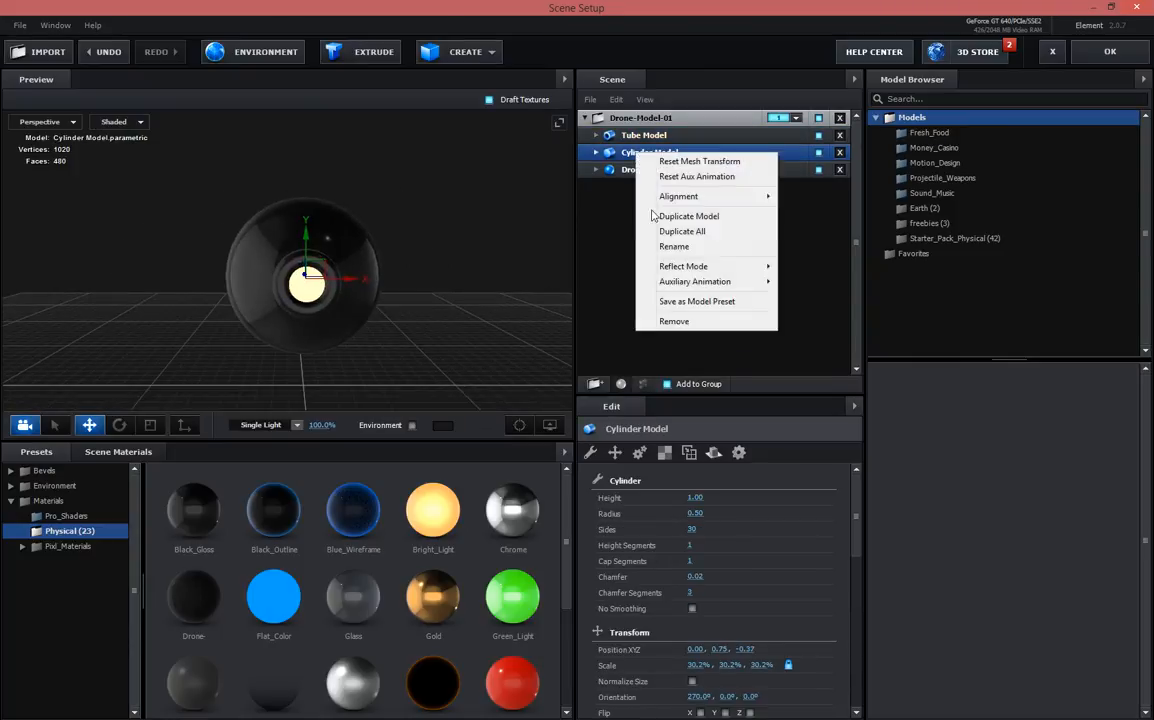
left_click(674, 246)
type("Eye")
key("Return")
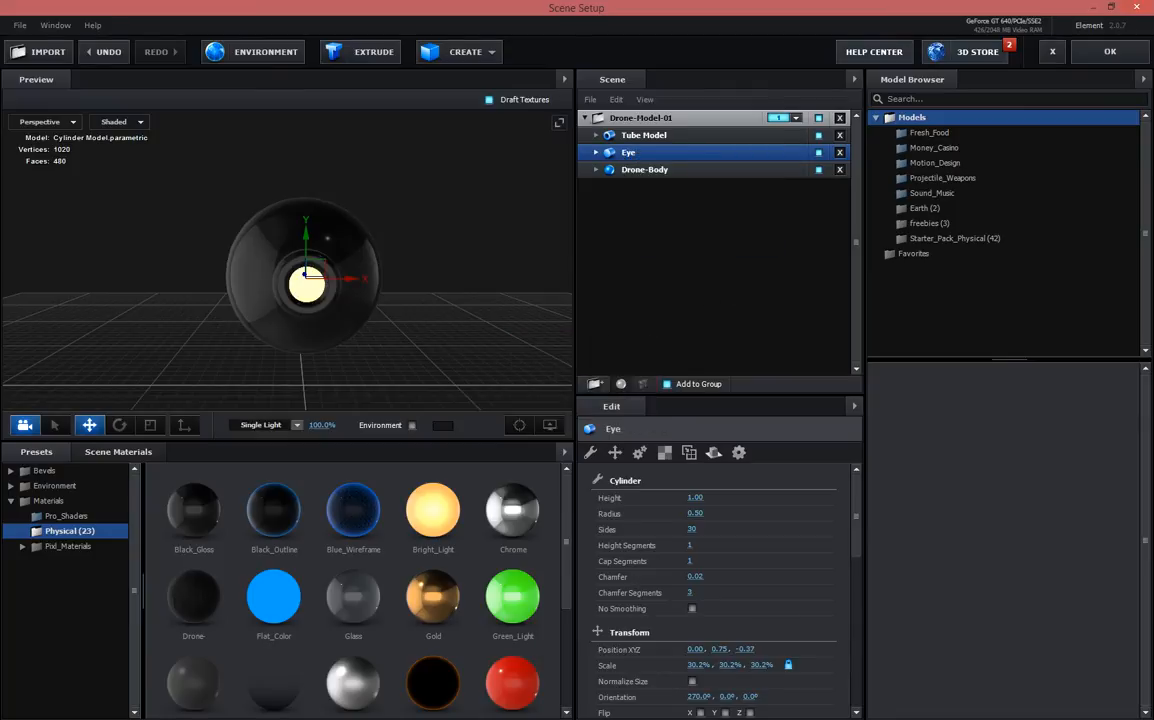
Rename the tube model as Lens
right_click(637, 135)
left_click(674, 229)
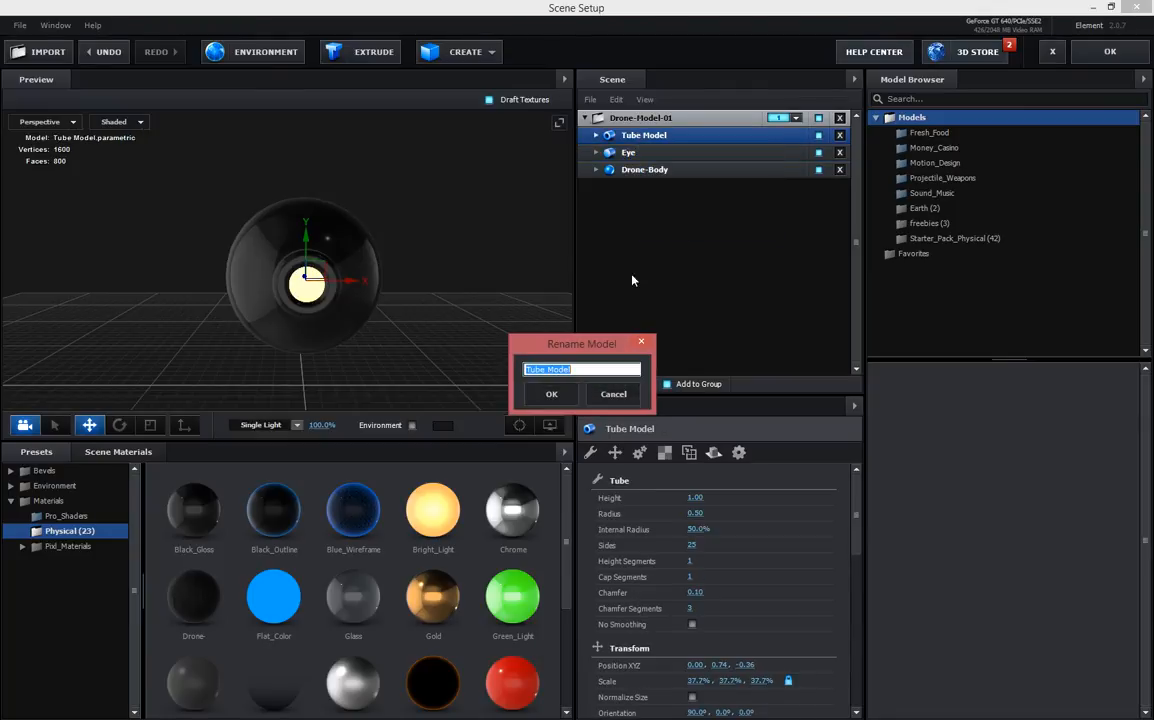
type("Lens")
key("Return")
Change the illumination color of the Eye's Bright_Light material to blue 35B6F2
left_click(597, 153)
left_click(662, 169)
scroll(700, 594, "down", 5)
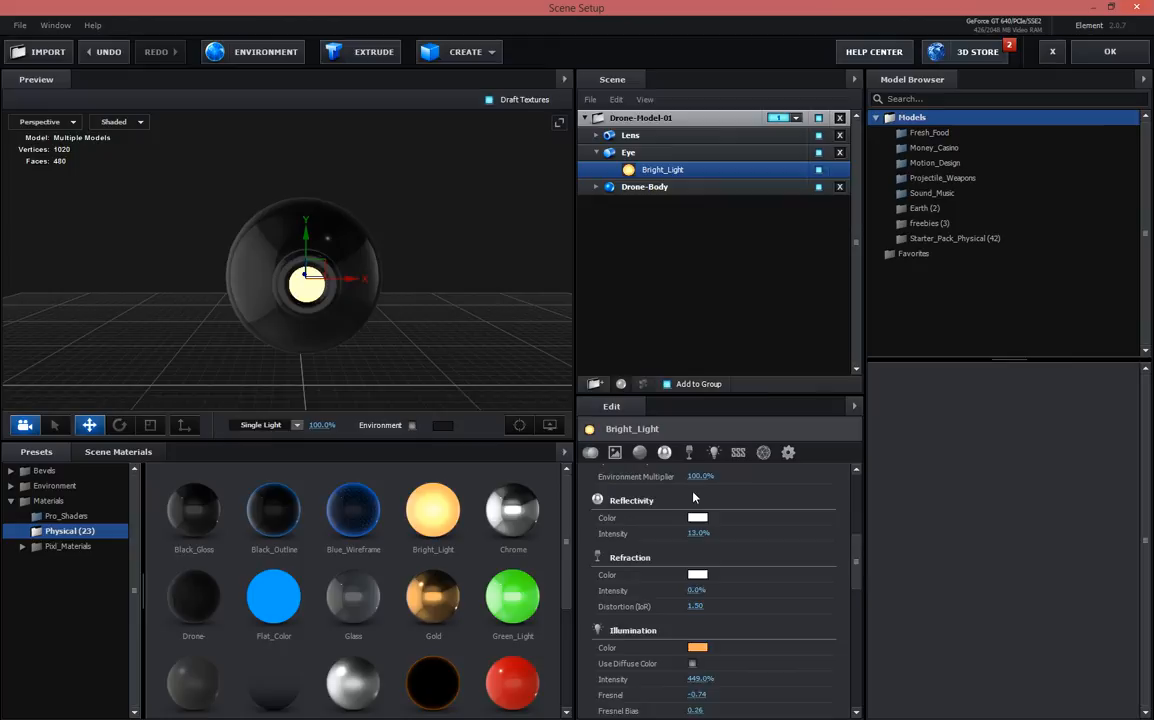
left_click(698, 637)
left_click(765, 619)
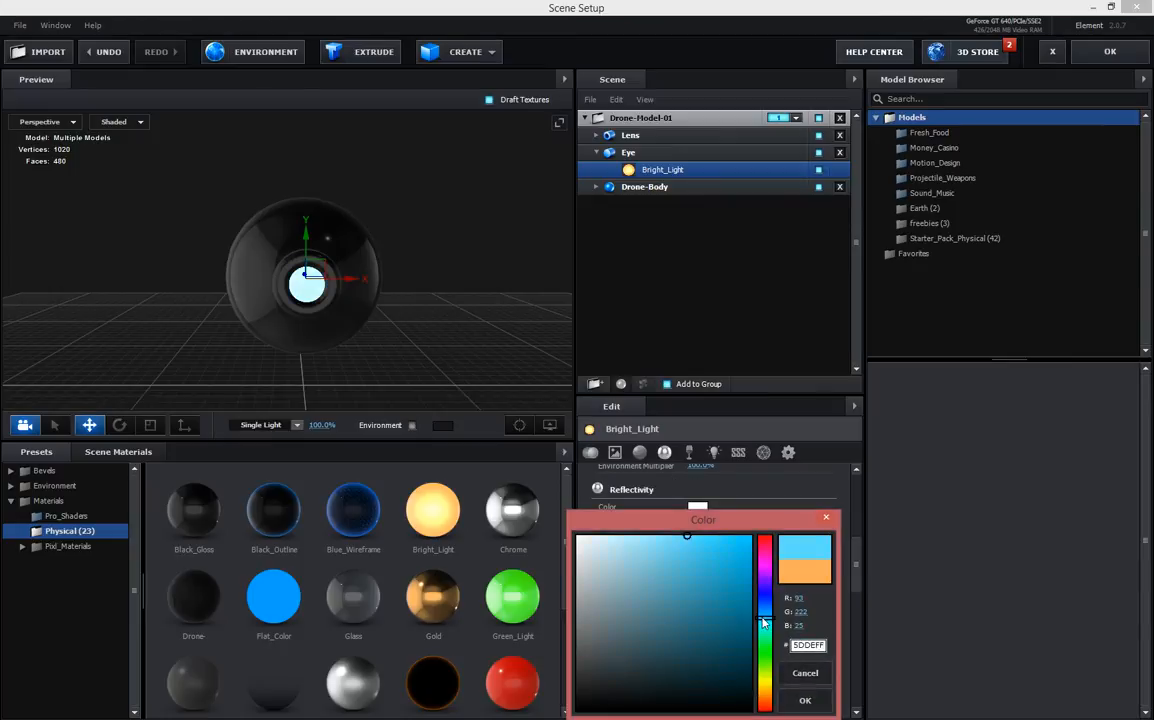
left_click_drag(765, 622, 771, 620)
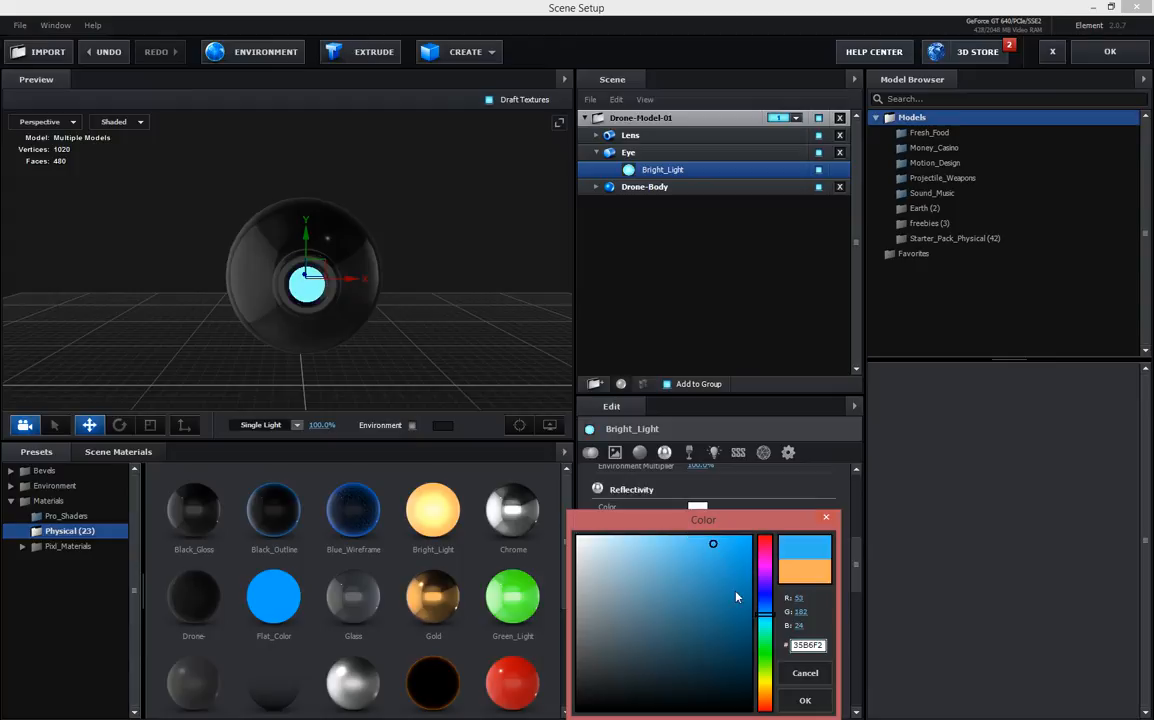
left_click(805, 700)
Create a new cylinder below the sphere and rotate it to a 270° Z orientation
left_click_drag(443, 337, 417, 327)
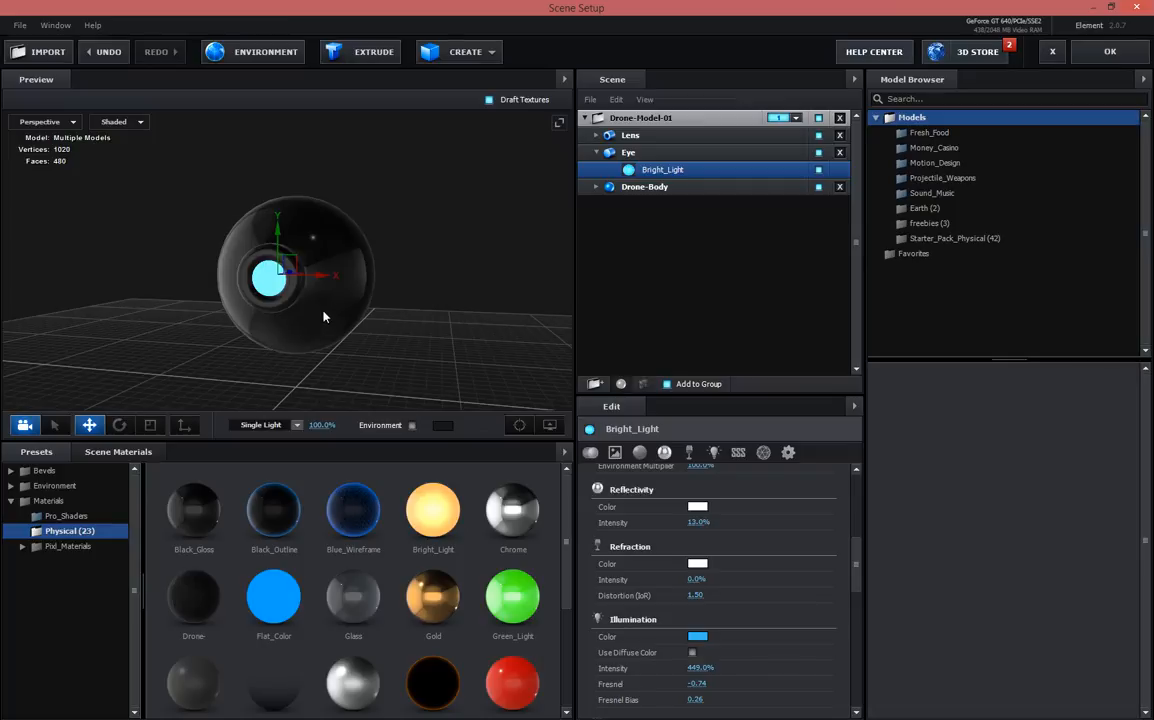
left_click_drag(438, 289, 386, 291)
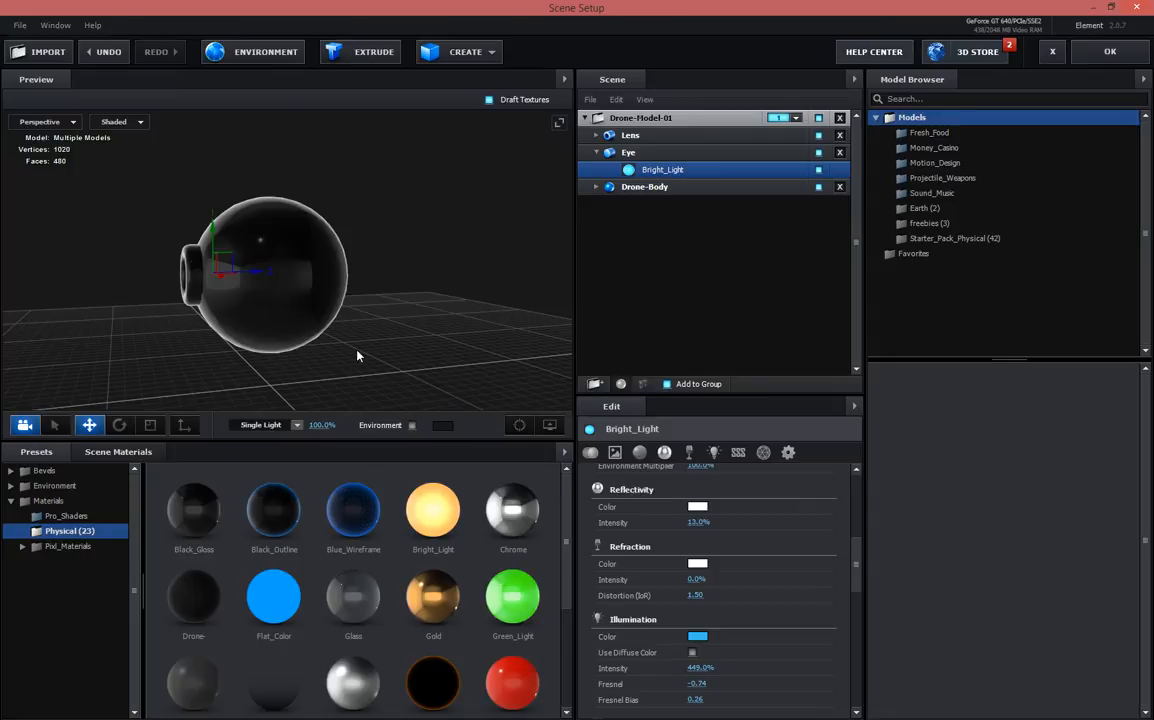
left_click_drag(376, 350, 400, 275)
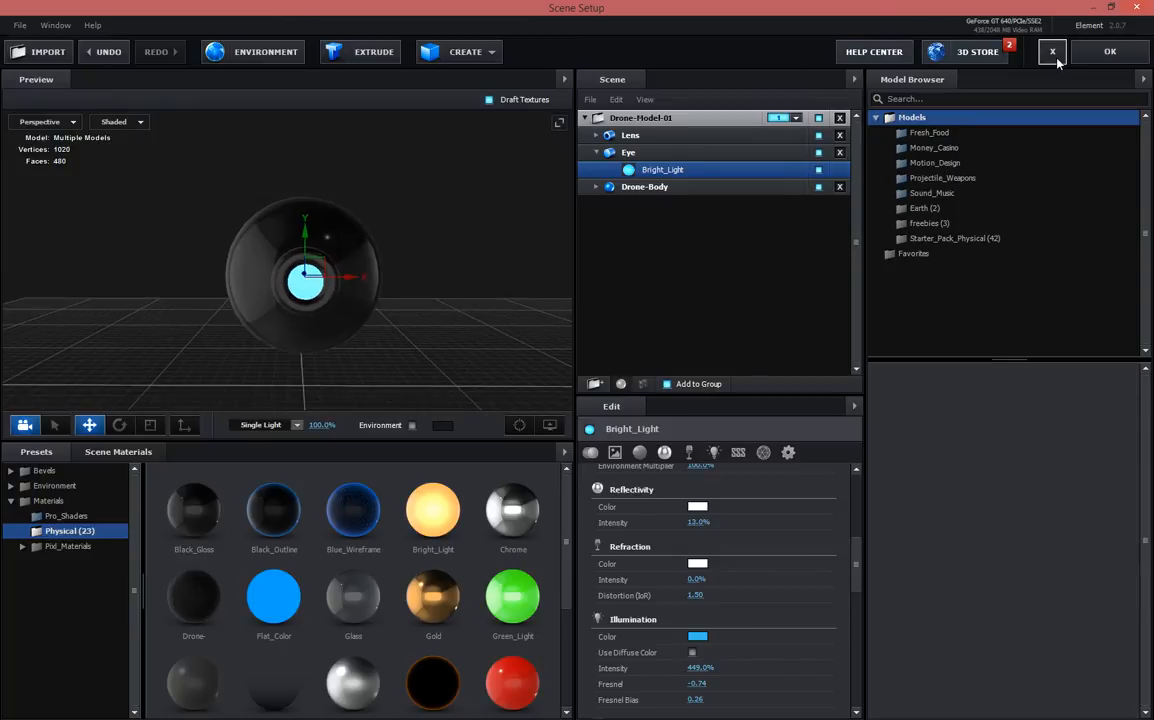
left_click(465, 52)
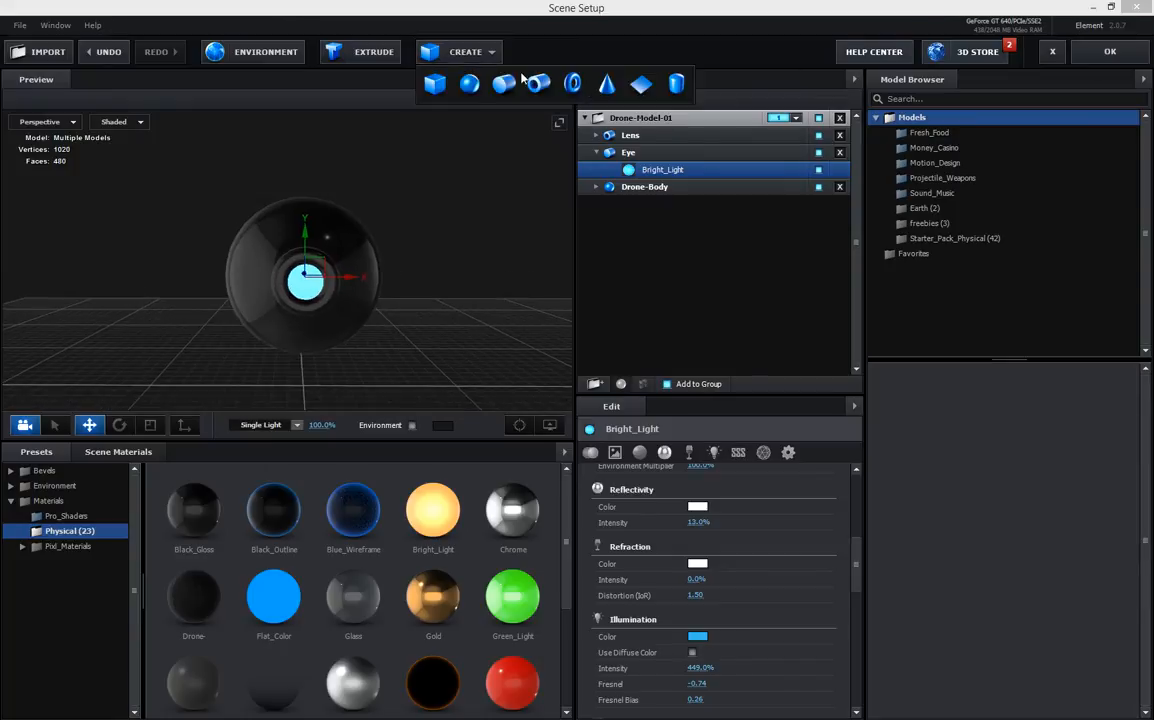
left_click(503, 83)
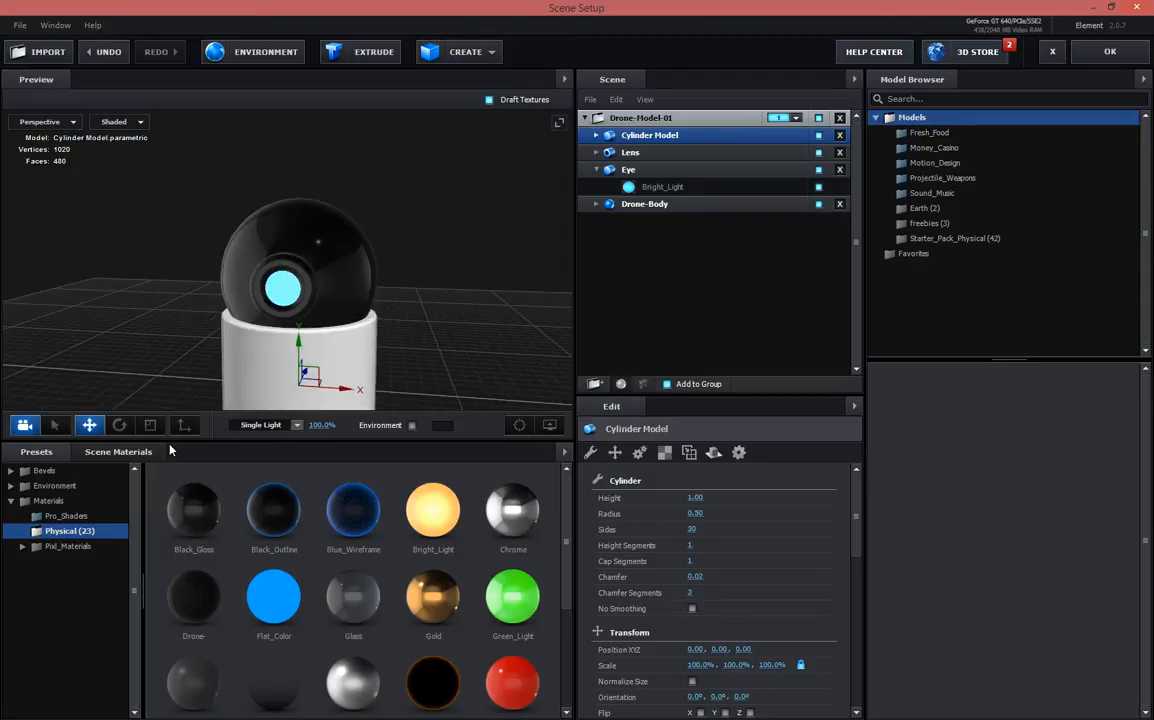
left_click(119, 425)
left_click_drag(342, 363, 351, 442)
key("ctrl+z")
left_click_drag(324, 490, 356, 431)
Shrink the new cylinder to about 16% at an X position of about 0.69, then flatten its Y scale to about 7.5%
left_click_drag(400, 325, 402, 256)
left_click_drag(350, 331, 312, 330)
left_click(89, 425)
left_click(151, 426)
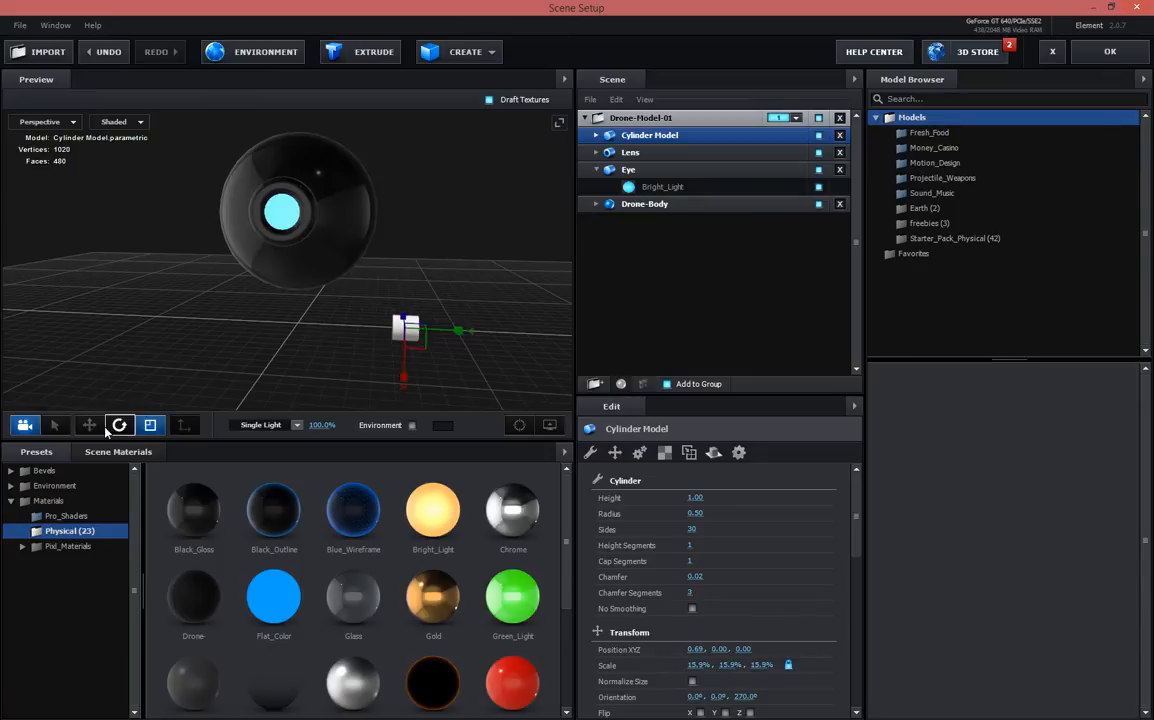
left_click_drag(457, 331, 449, 341)
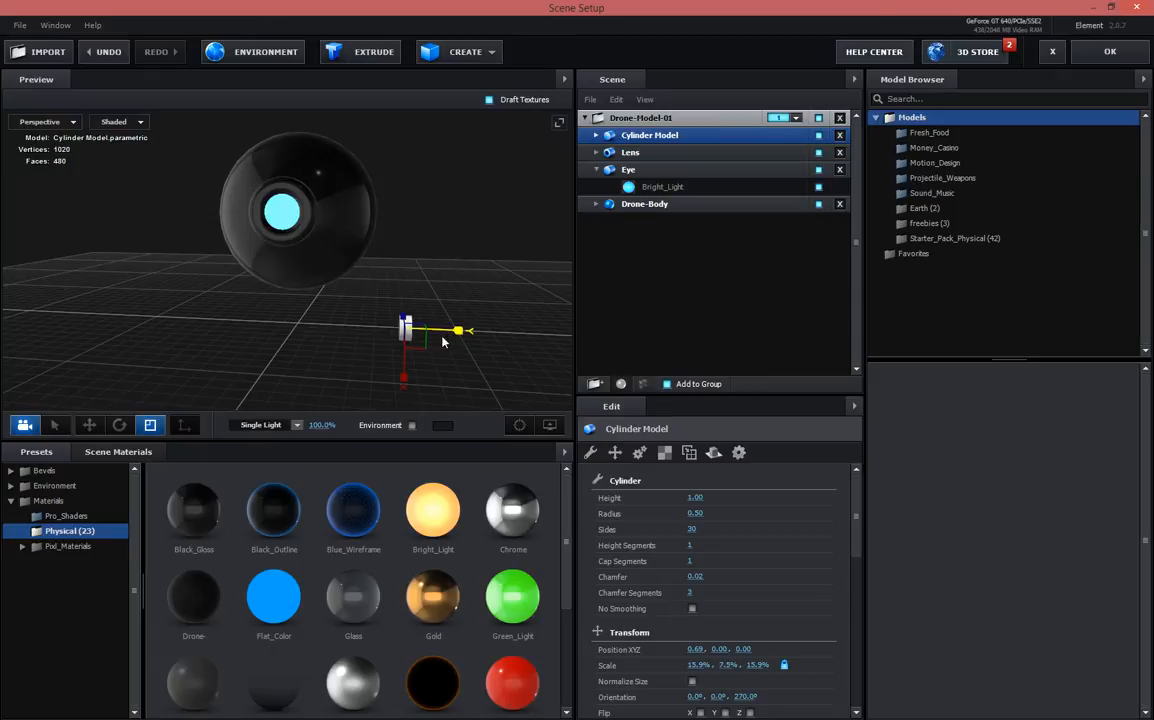
Move the flattened cylinder against the sphere's side at about X 0.50, Y 0.77
left_click(89, 424)
left_click_drag(412, 291, 353, 195)
left_click_drag(268, 180, 281, 157)
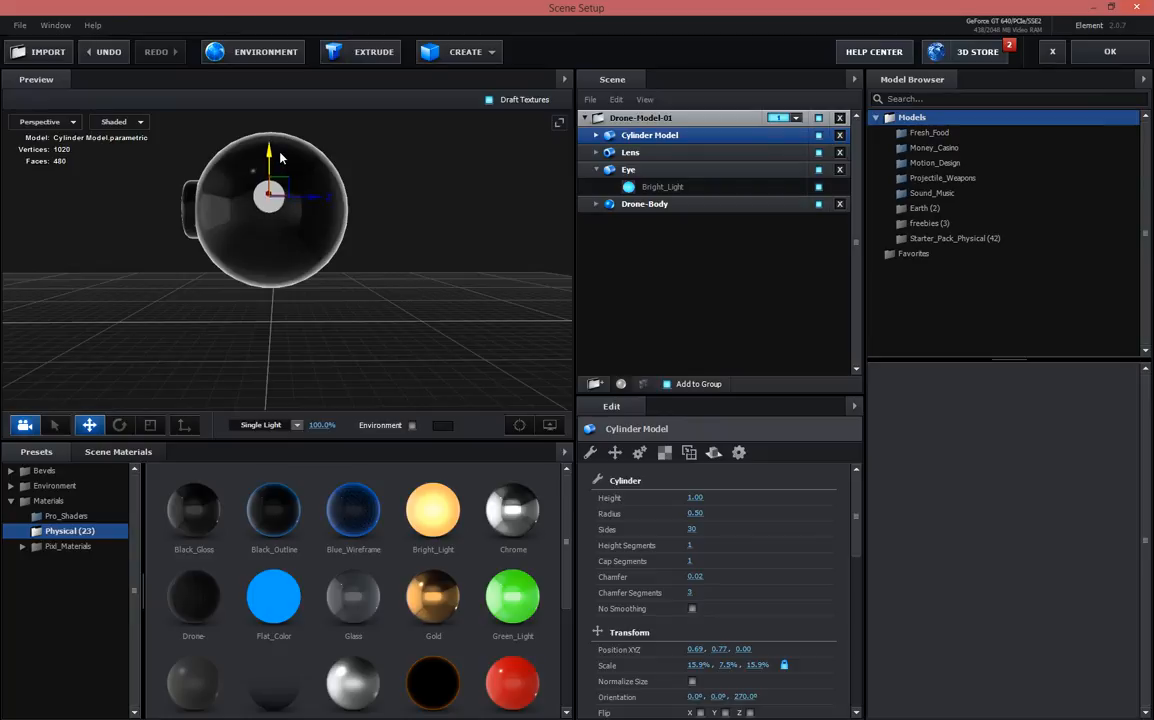
left_click_drag(321, 228, 361, 273)
scroll(397, 198, "up", 4)
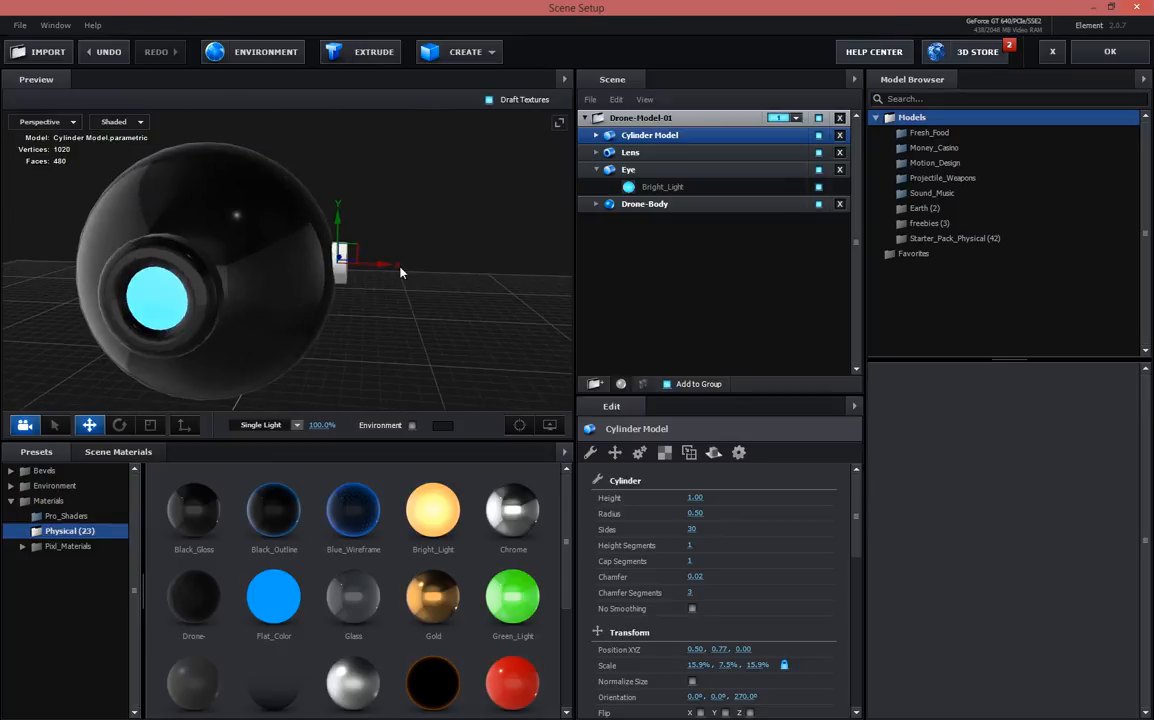
scroll(363, 273, "up", 3)
scroll(441, 238, "up", 2)
Apply the Black_Gloss material preset to the small cylinder on the sphere's side
left_click_drag(440, 238, 220, 254)
left_click_drag(129, 234, 325, 213)
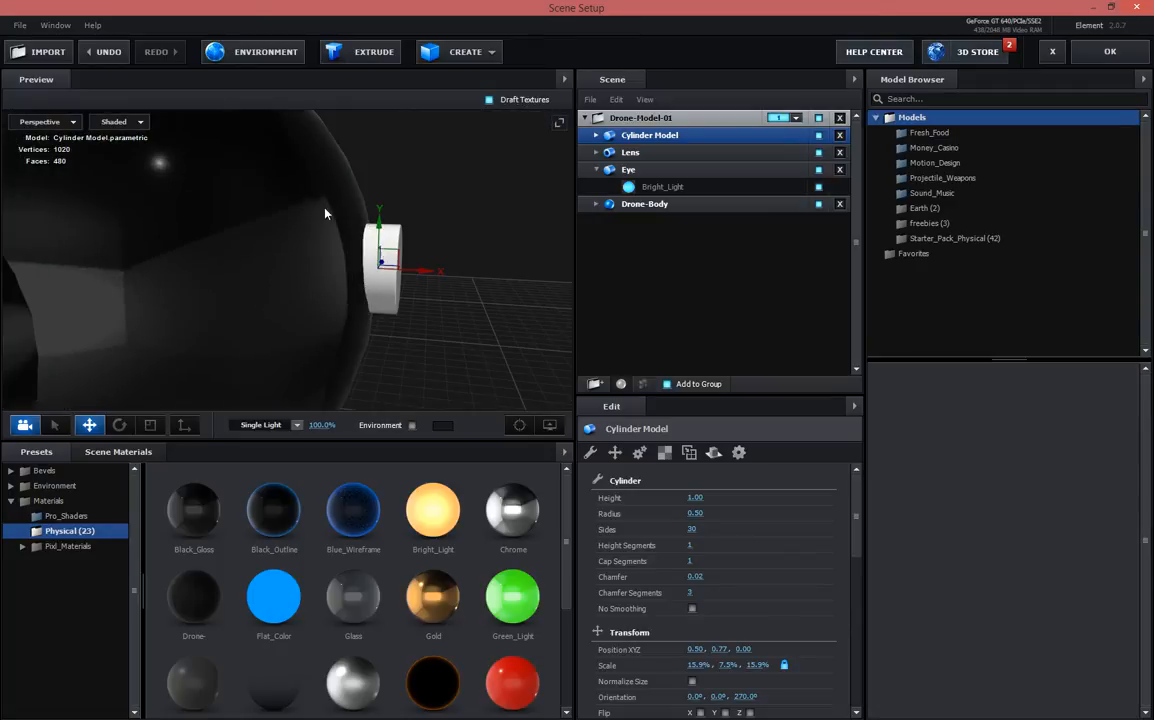
left_click_drag(209, 503, 385, 278)
left_click_drag(462, 297, 356, 260)
Rename the side cylinder model as Leg-Joint-Left-Leg
right_click(649, 141)
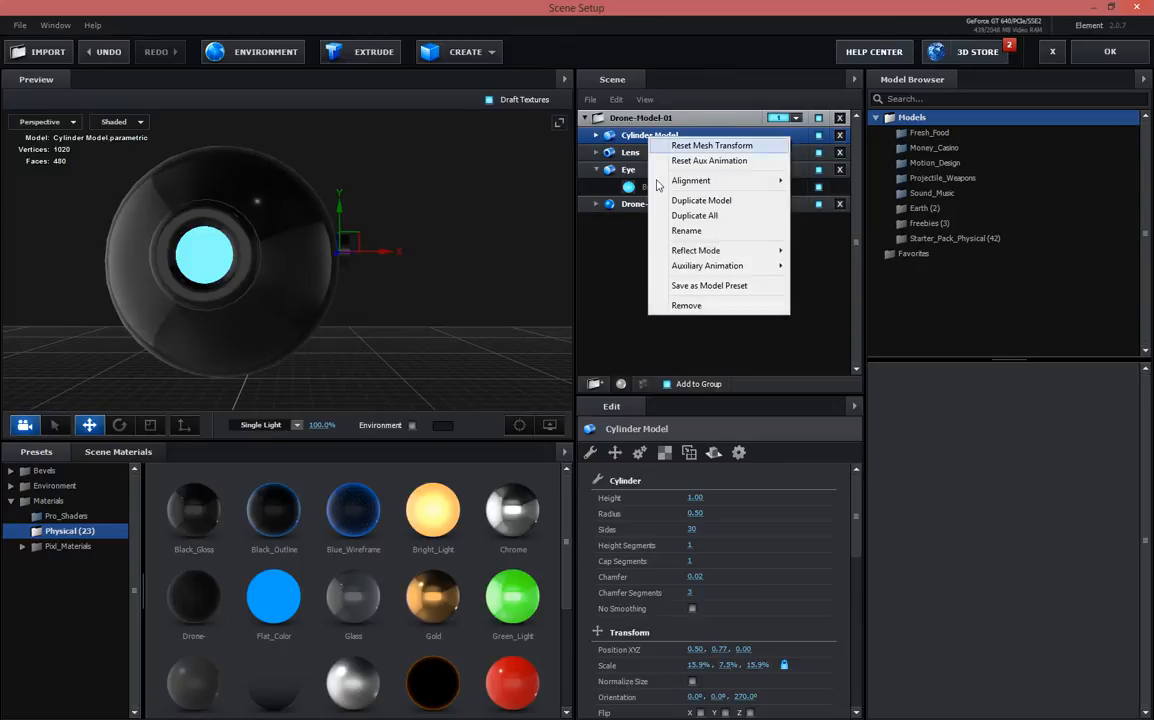
left_click(690, 242)
type("Leg-Joint-L")
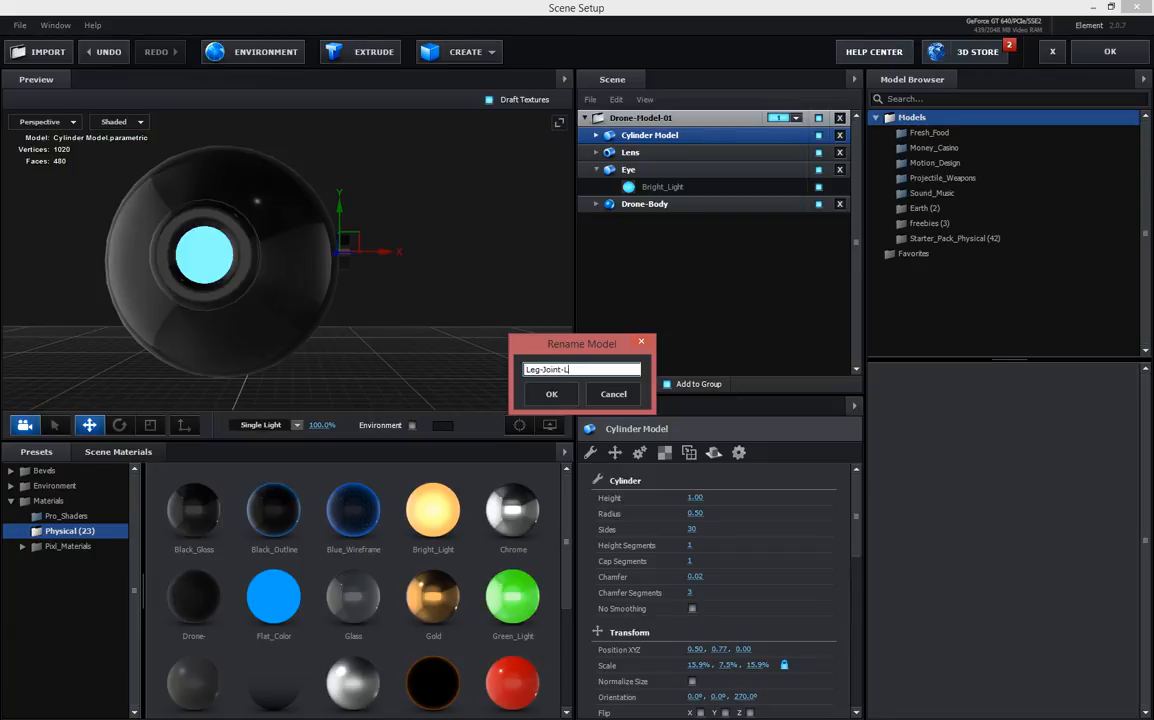
type("eft-Leg")
key("Return")
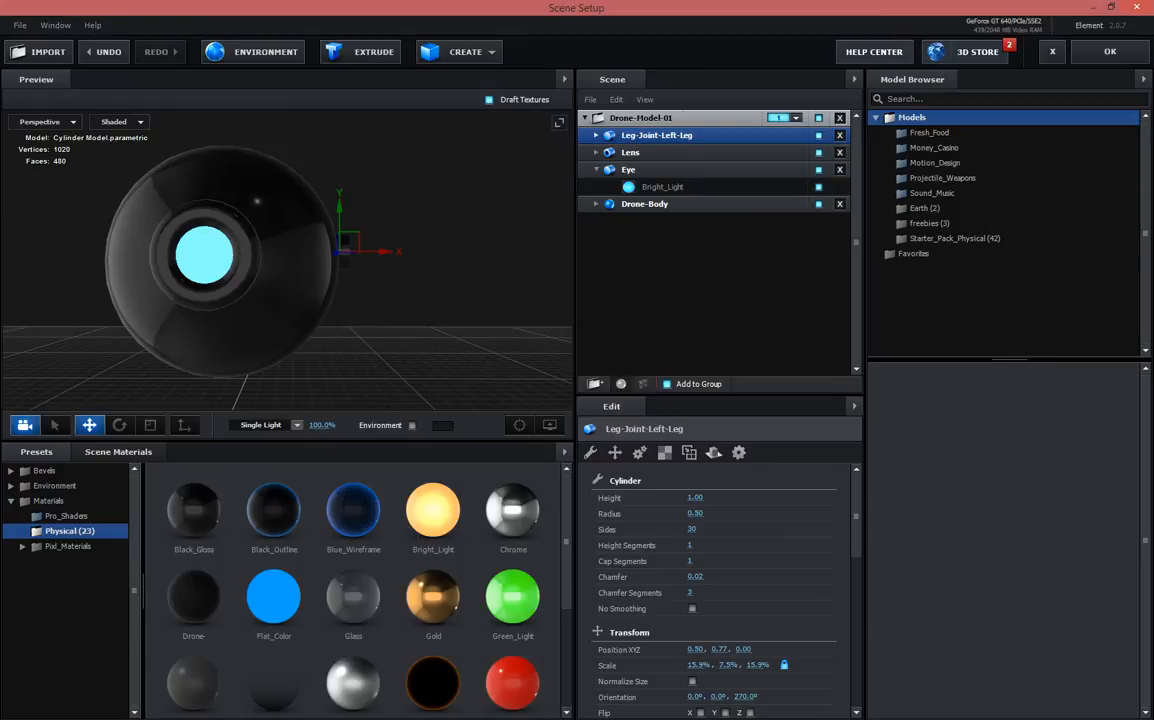
Duplicate the left leg joint and rename the copy as Leg-Joint-Right-Leg
right_click(673, 138)
left_click(728, 202)
right_click(637, 135)
left_click(685, 228)
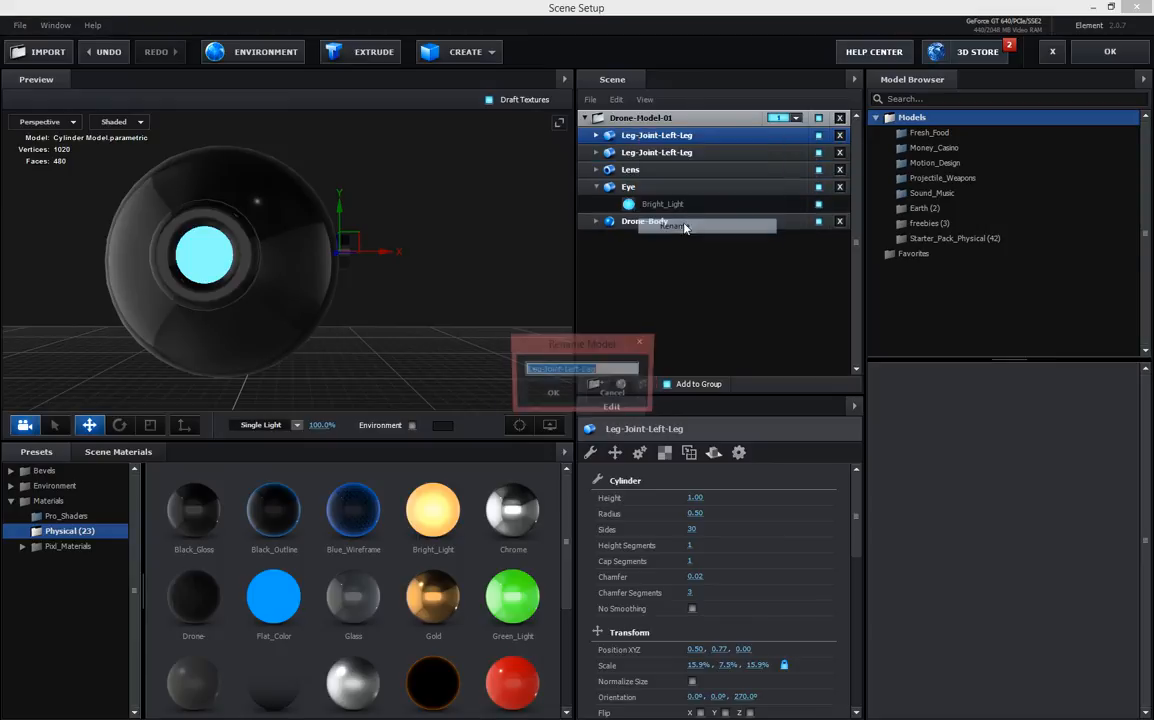
left_click(579, 370)
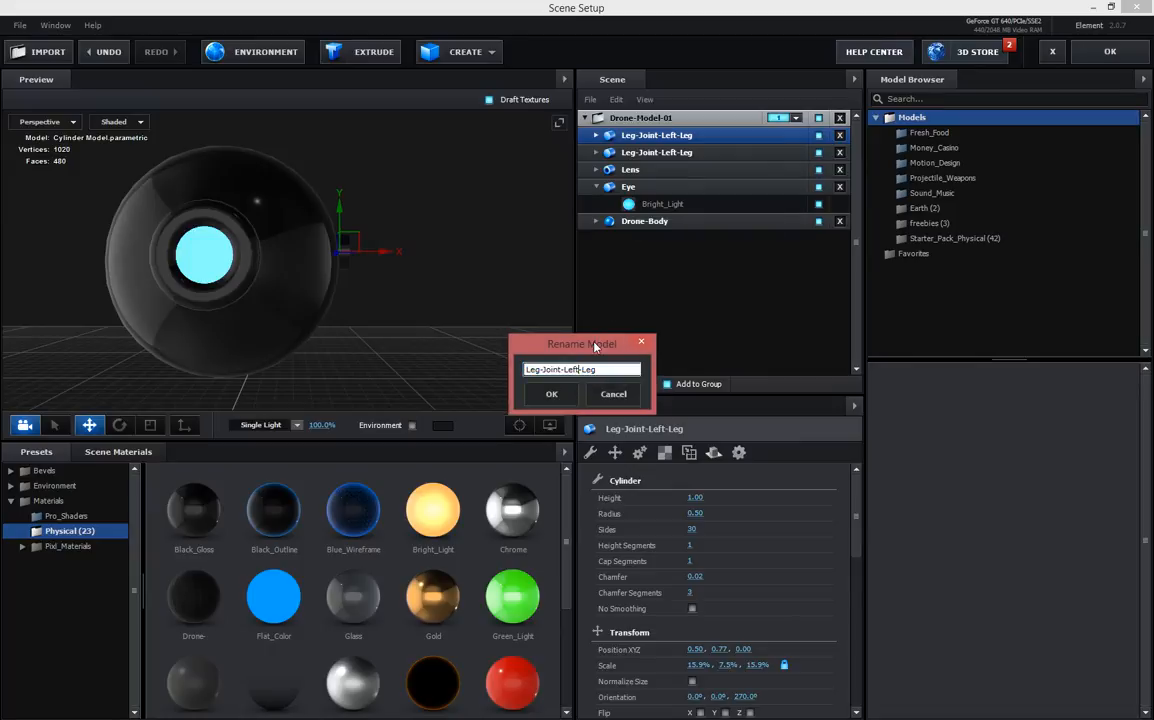
type("Right")
key("Return")
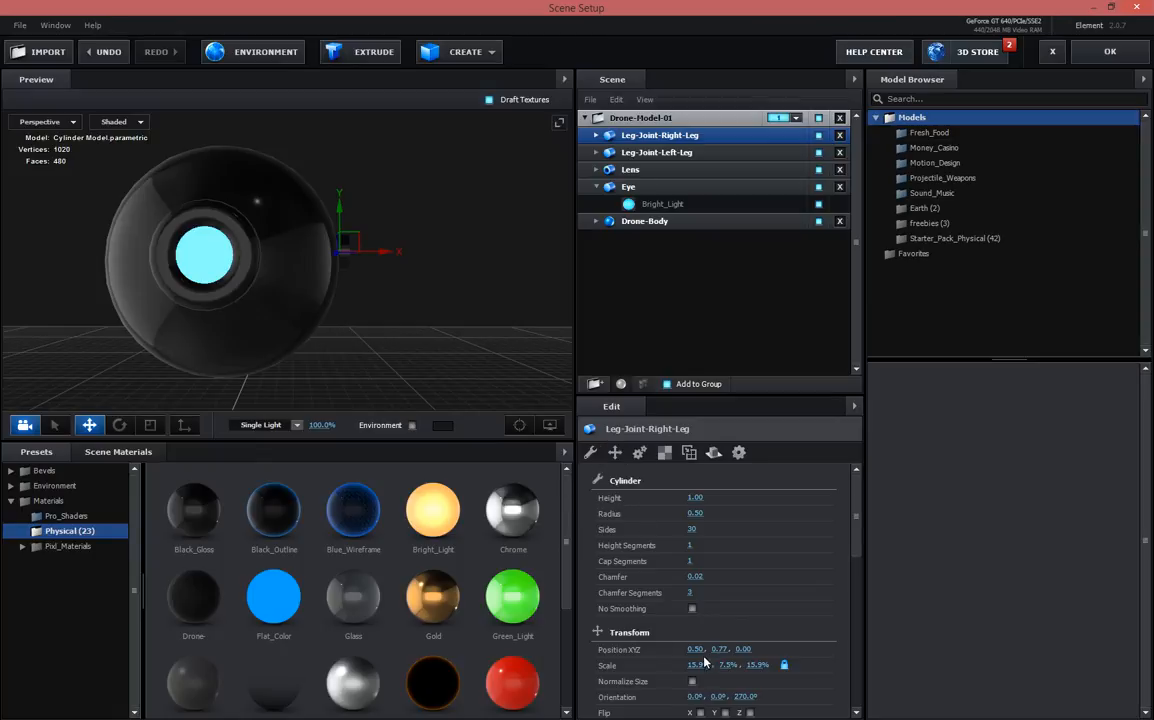
Set the X position of Leg-Joint-Right-Leg to -0.5, placing it on the sphere's opposite side
key("ctrl+z")
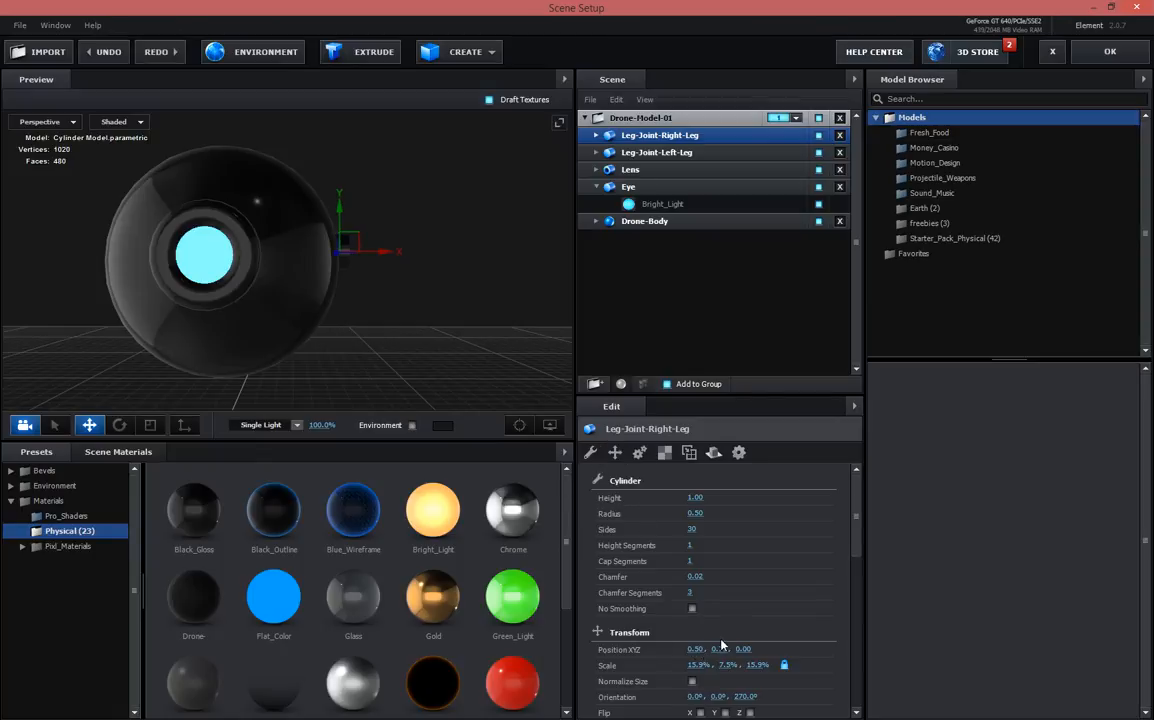
left_click(697, 649)
type("-0.5")
key("Return")
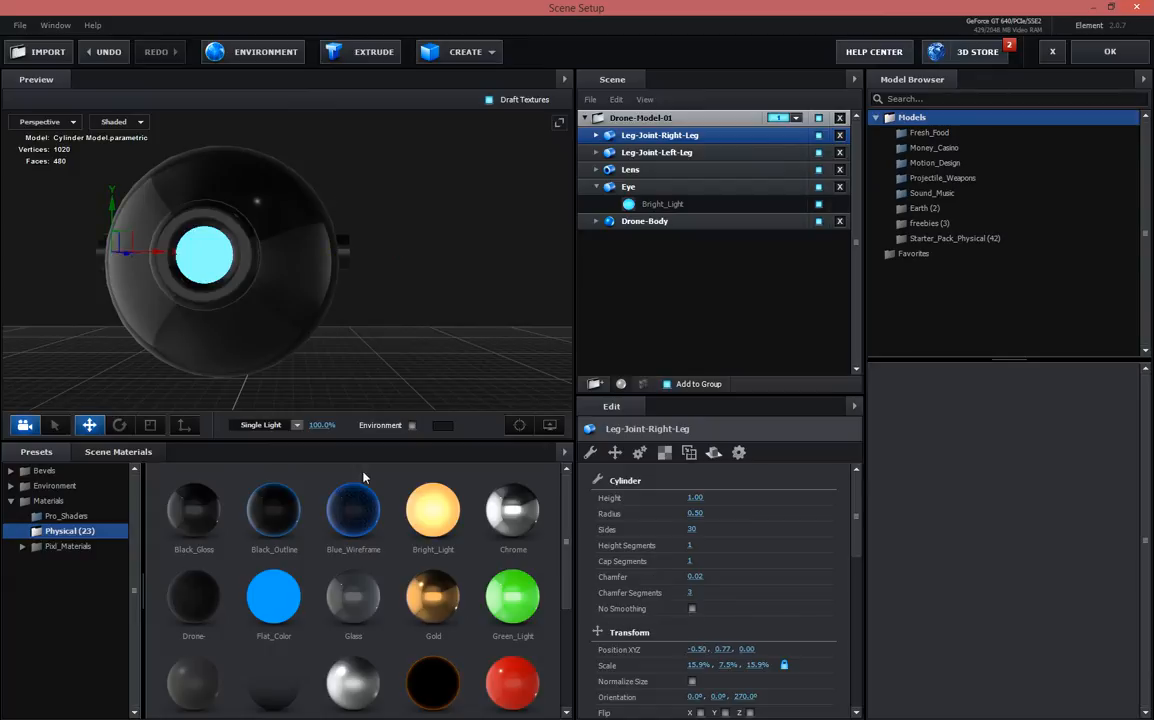
left_click_drag(371, 306, 460, 341)
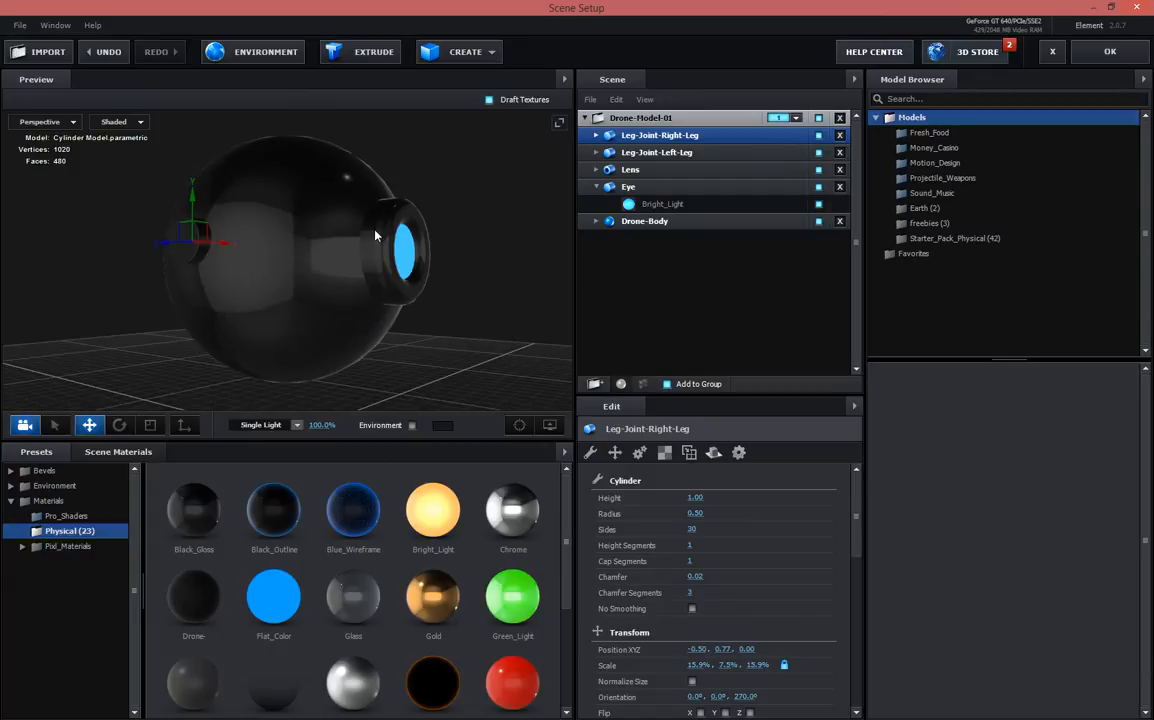
Accept the drone model scene and return to the Drone composition in After Effects
left_click(650, 119)
left_click_drag(497, 184, 350, 208)
left_click(1098, 55)
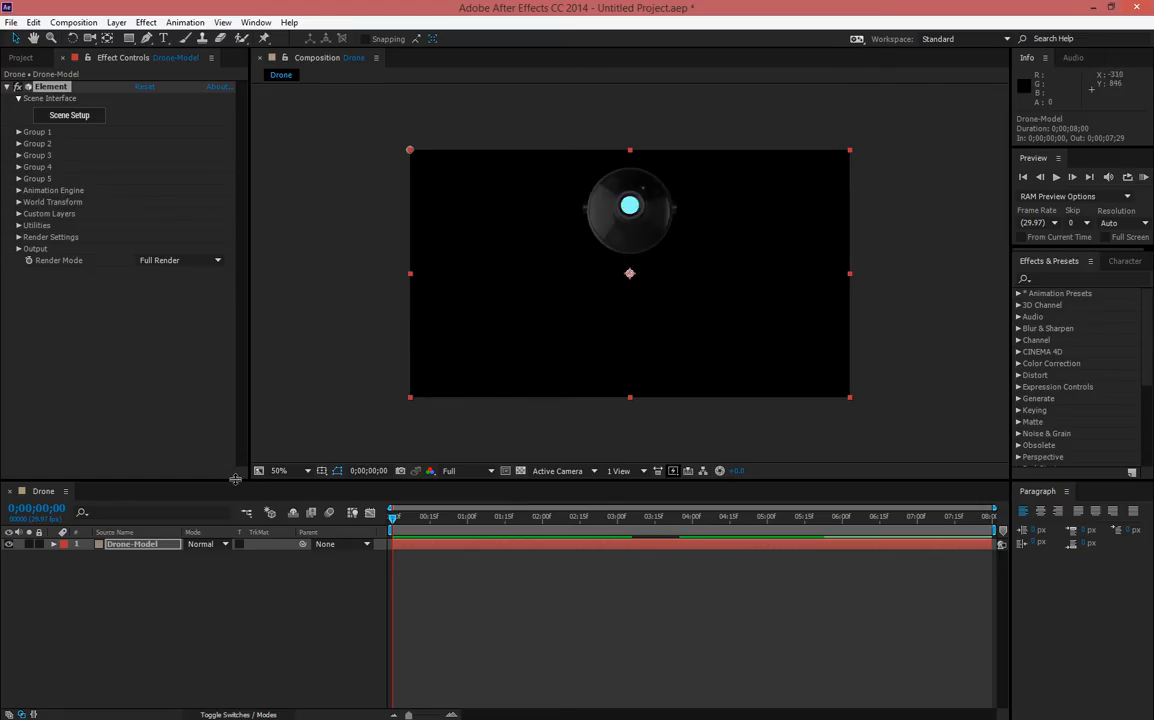
Hide the Drone-Model layer and create a composition-sized solid named Leg-Mask
right_click(149, 602)
left_click(10, 544)
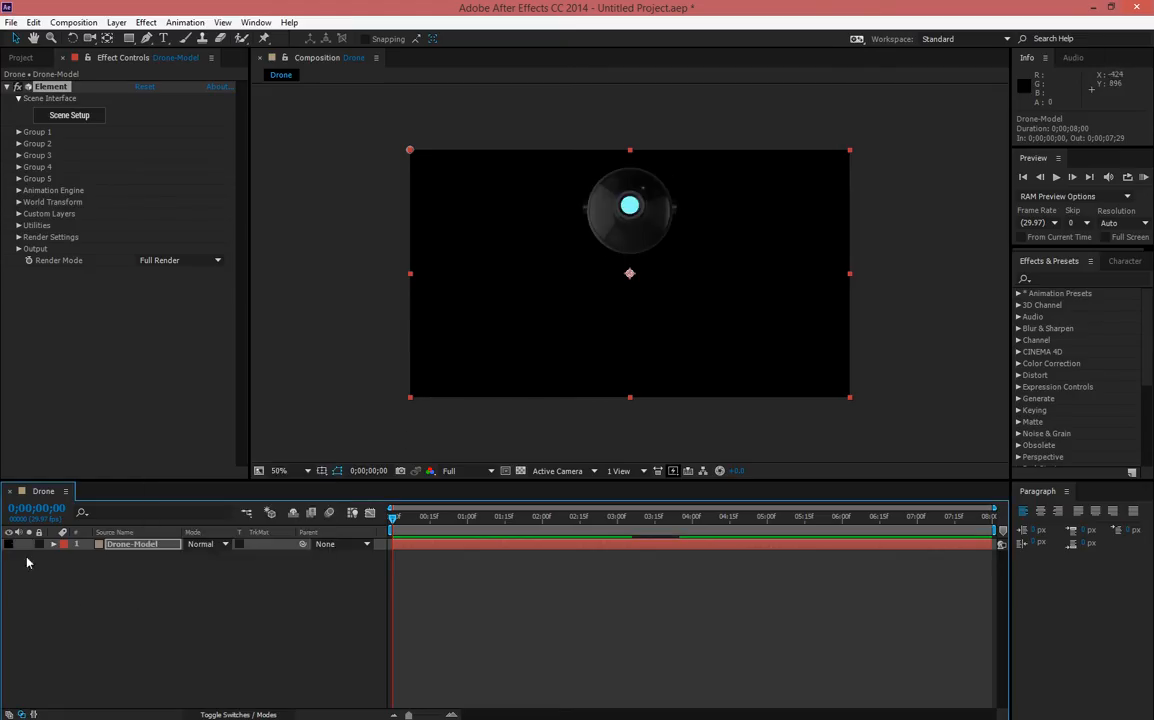
right_click(91, 598)
mouse_move(168, 458)
left_click(344, 486)
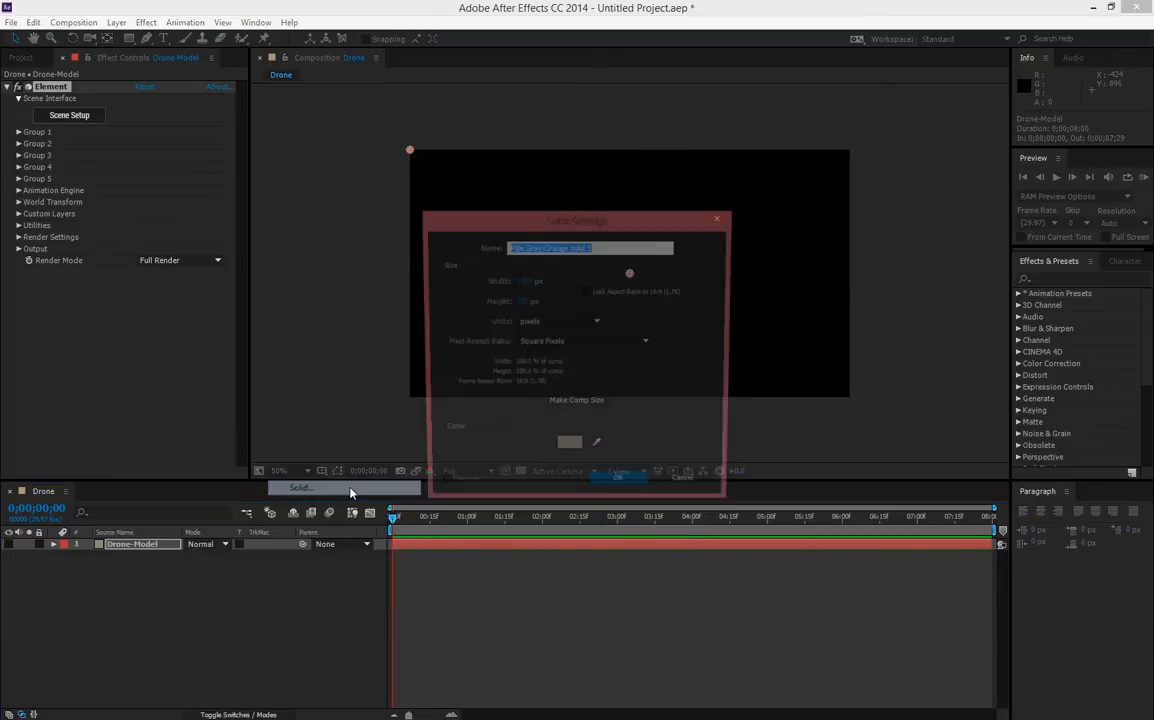
type("Leg-Mask")
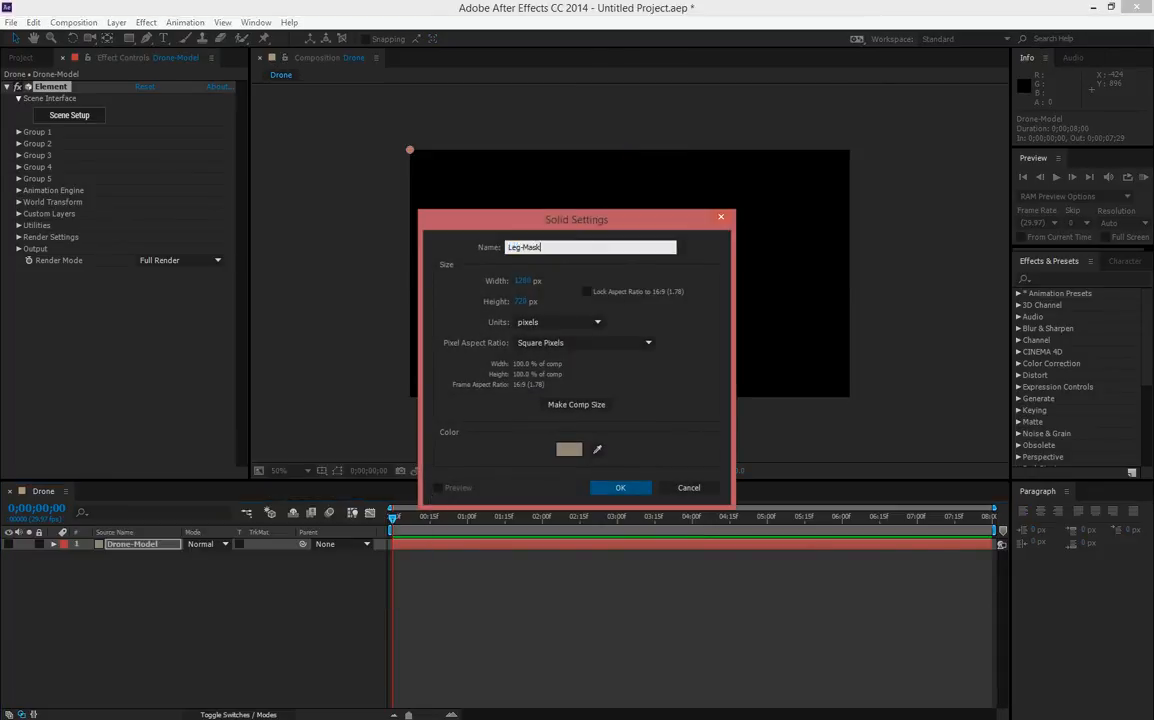
key("Return")
Draw a closed Pen tool mask on Leg-Mask shaped like a triangle with rounded corners around the frame's centre
left_click(148, 40)
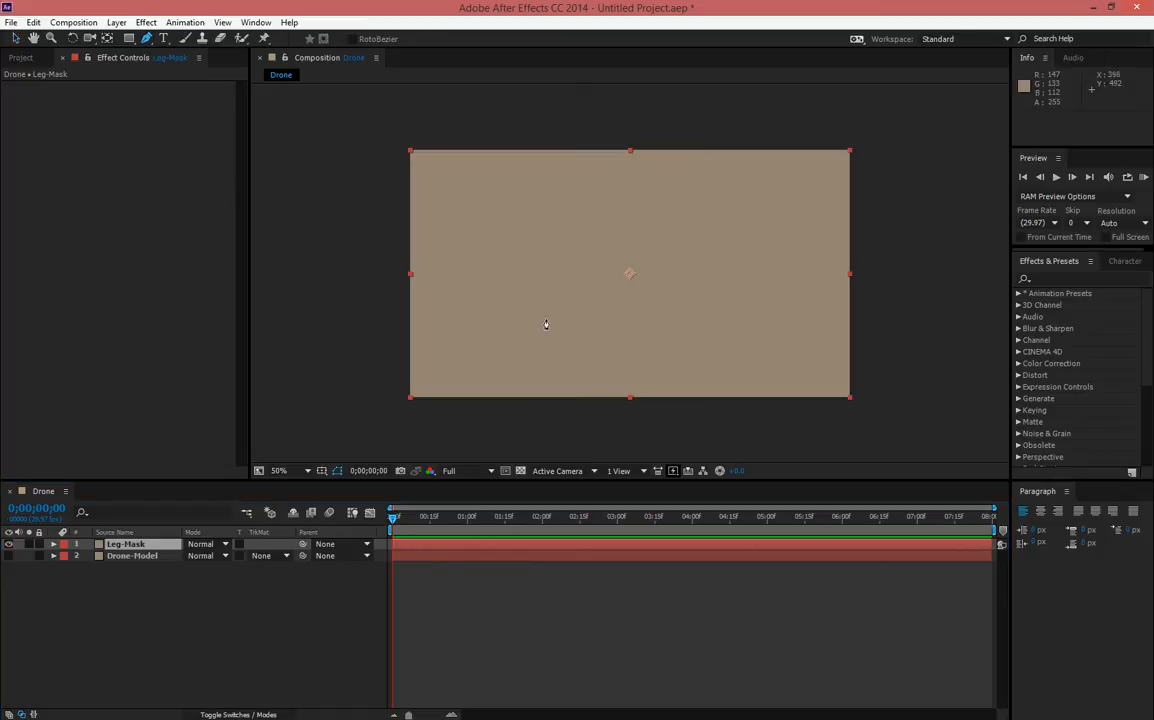
left_click(607, 245)
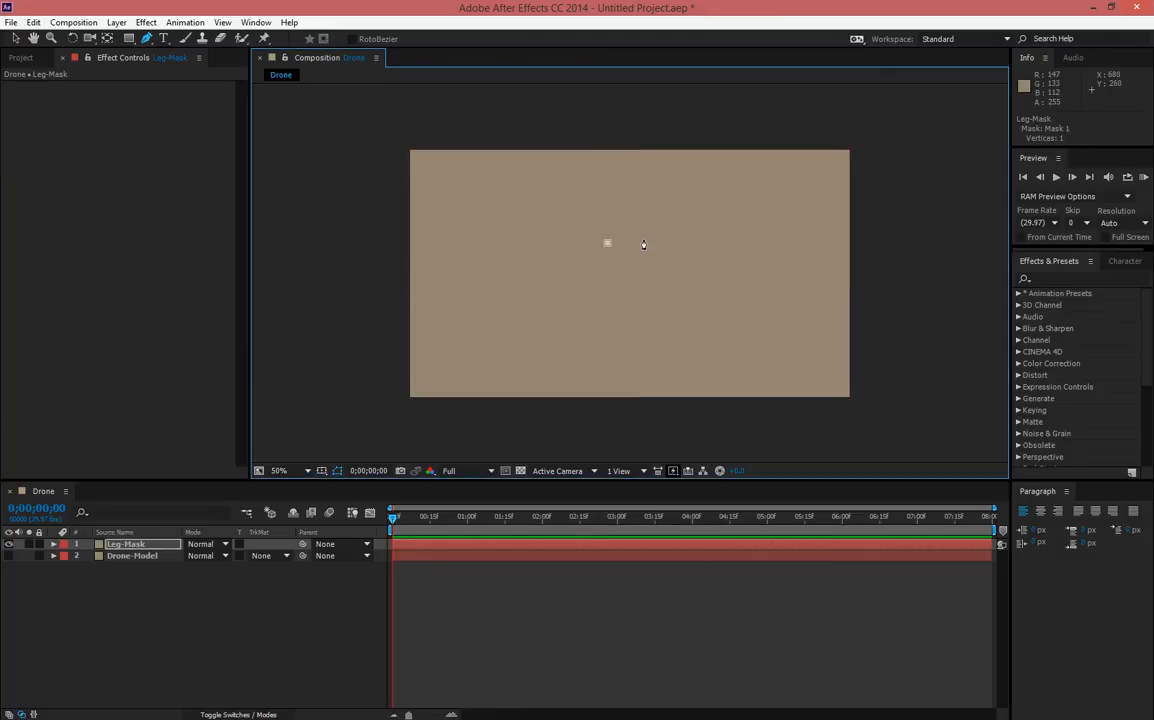
left_click_drag(643, 244, 662, 298)
key("ctrl+z")
key("ctrl+shift+z")
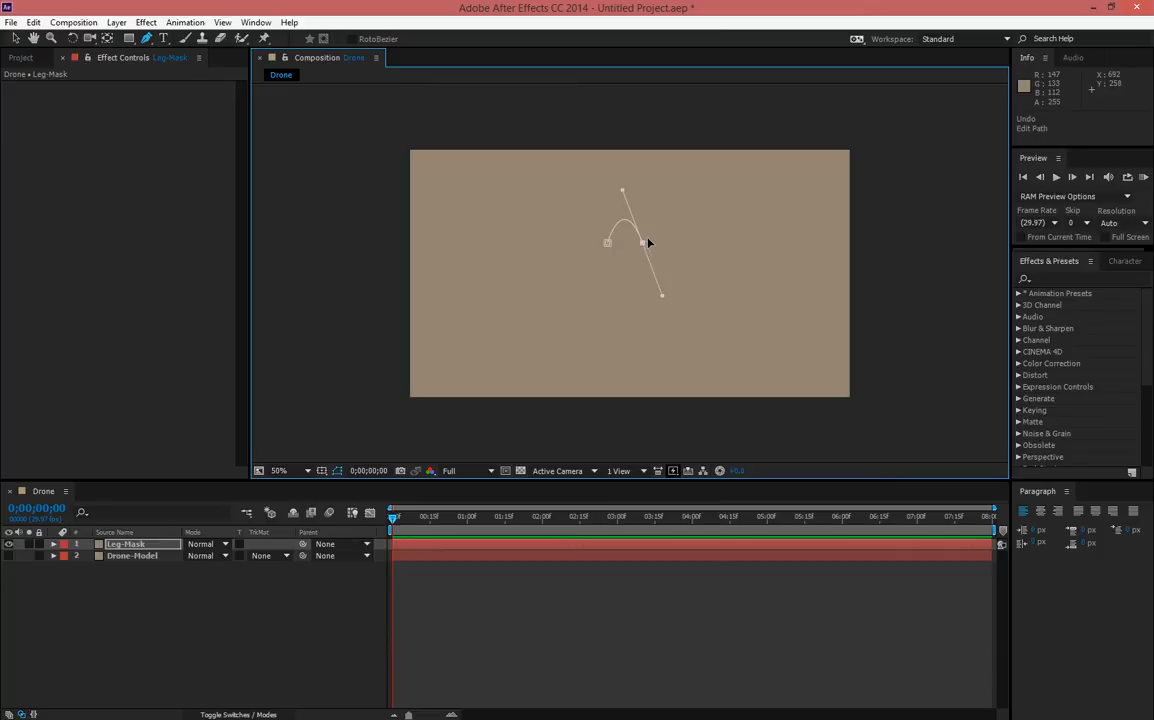
right_click(644, 246)
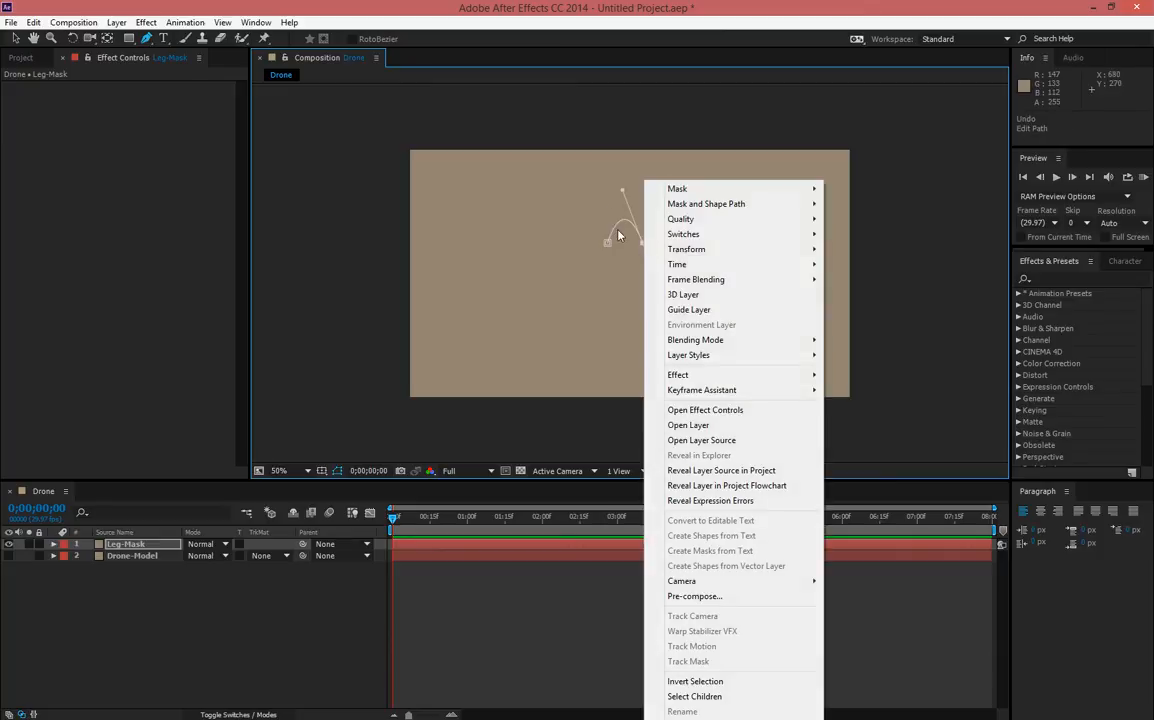
key("Escape")
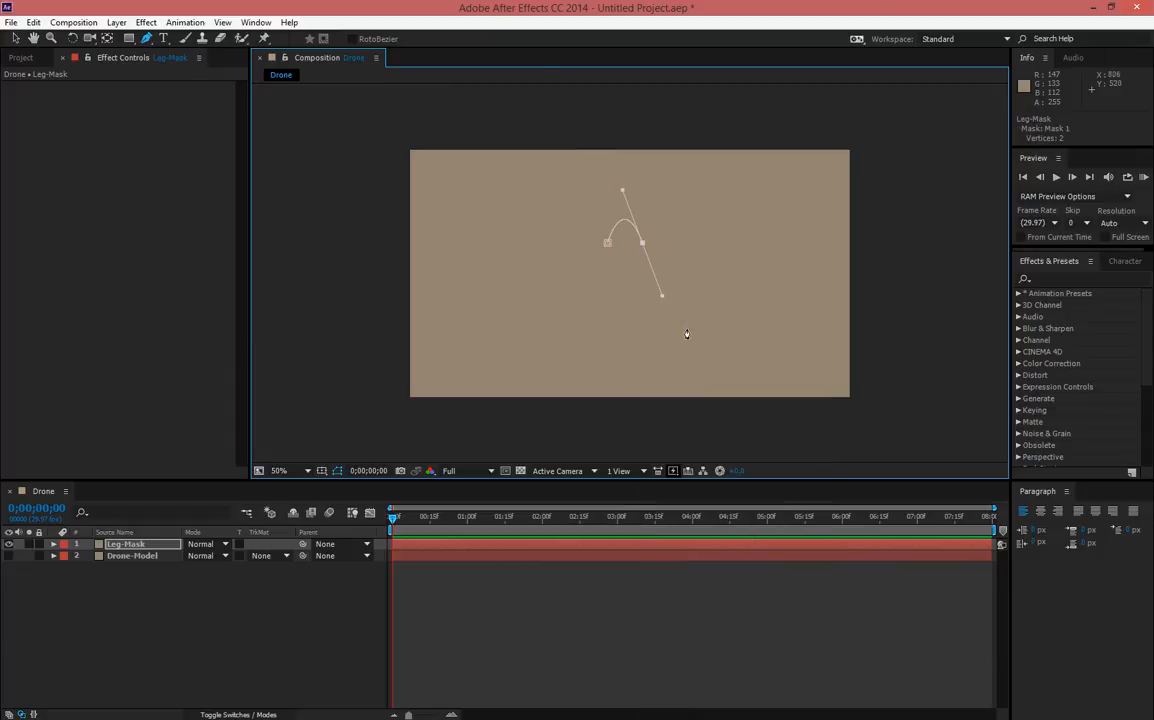
left_click_drag(675, 339, 651, 362)
left_click_drag(634, 346, 633, 346)
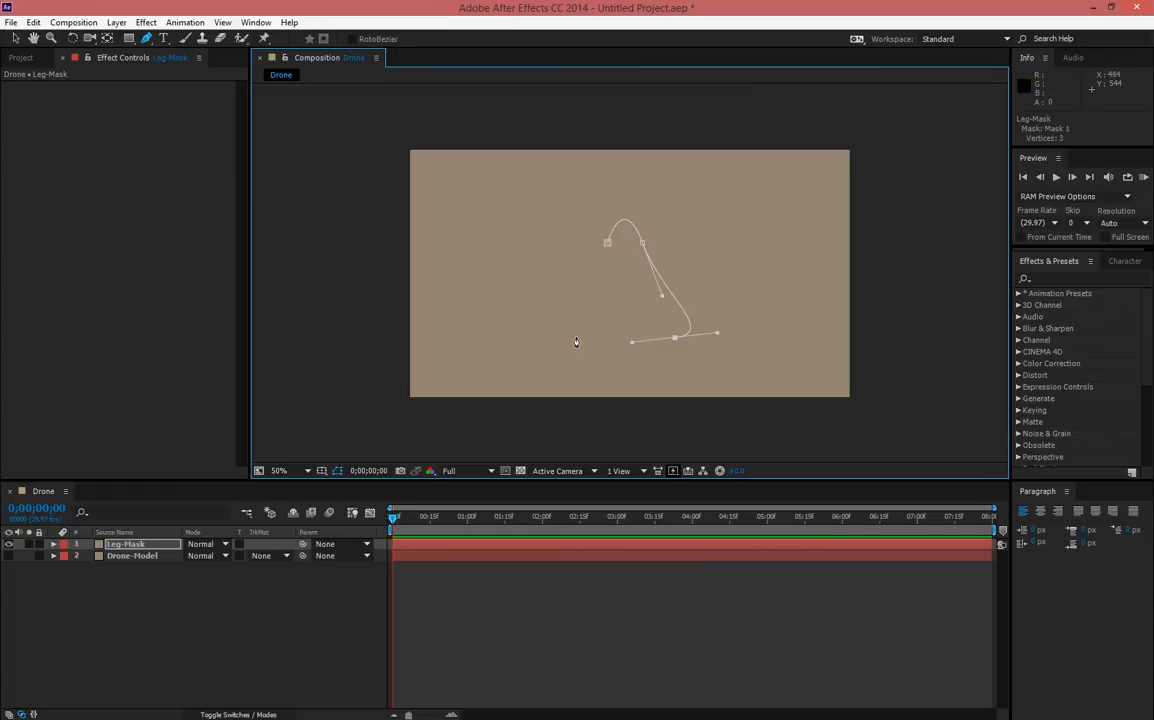
left_click(588, 345)
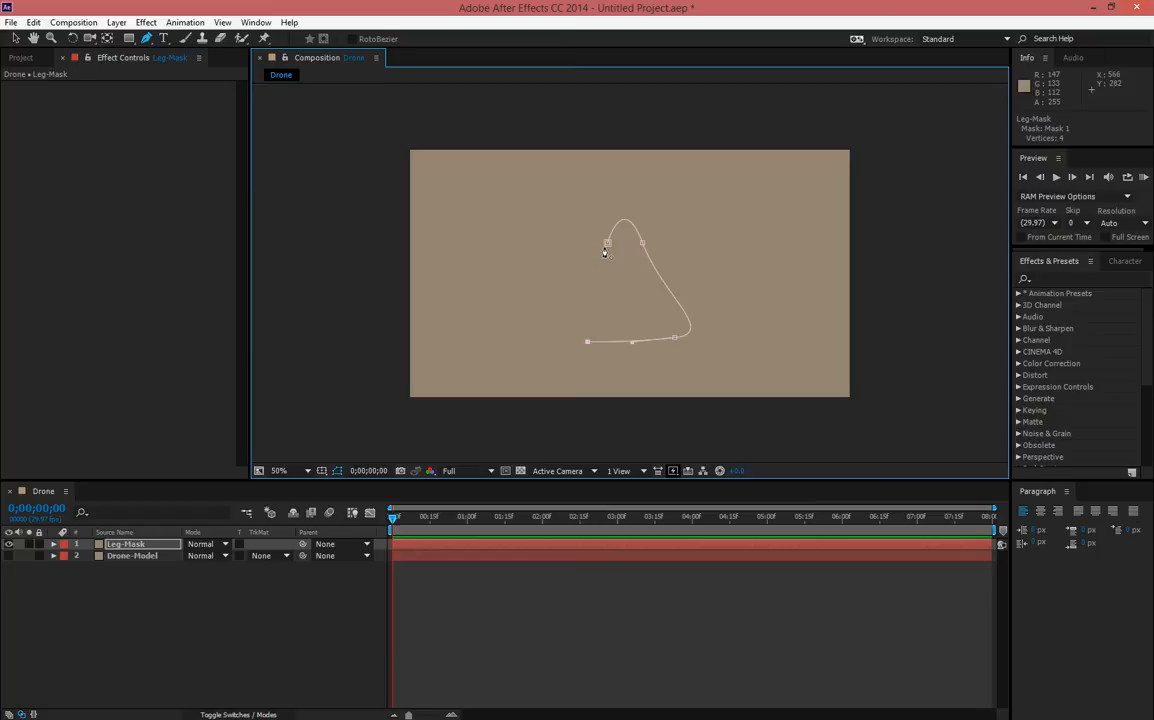
left_click_drag(580, 314, 595, 291)
left_click(607, 243)
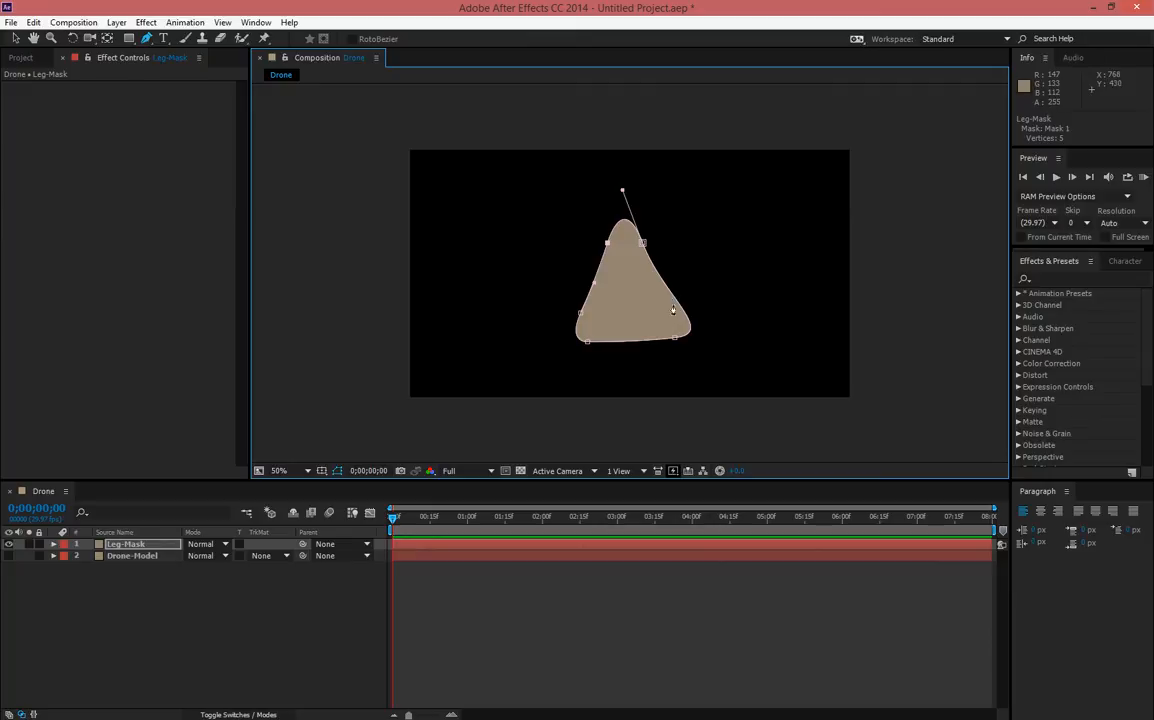
Add a vertex at the middle of the mask's bottom edge and nudge it slightly upward to straighten the edge
left_click(634, 342)
left_click(15, 38)
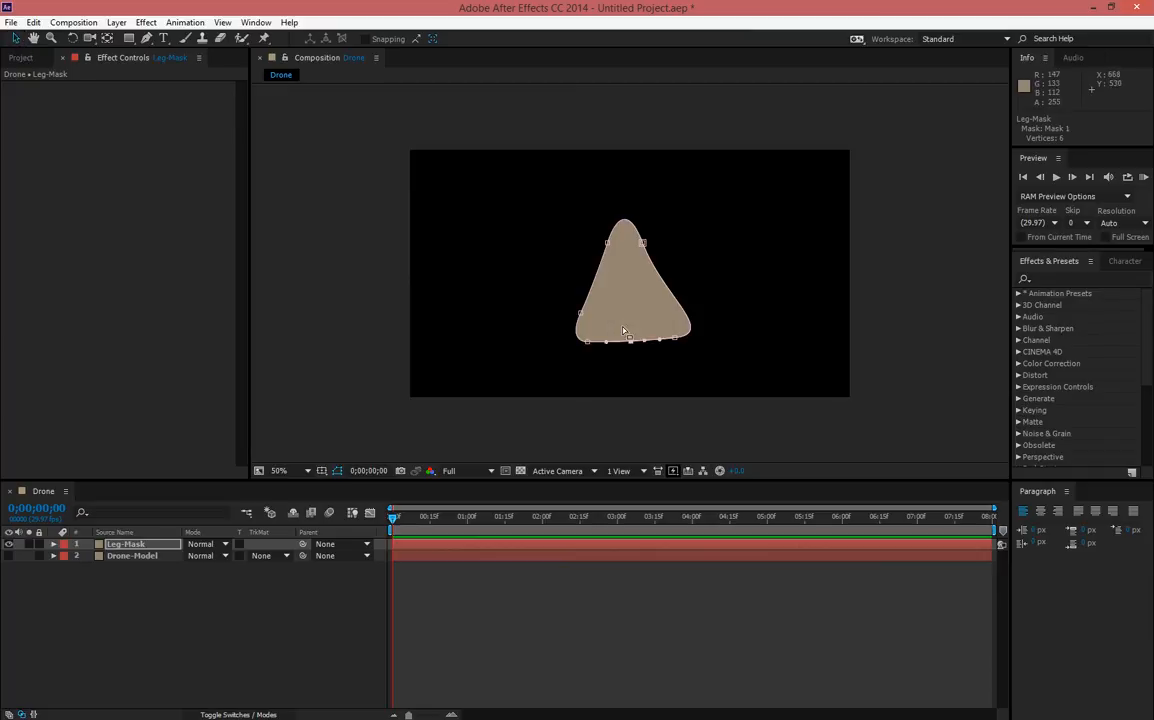
key("Up")
key("Up")
key("Up")
key("Up")
key("Up")
key("Up")
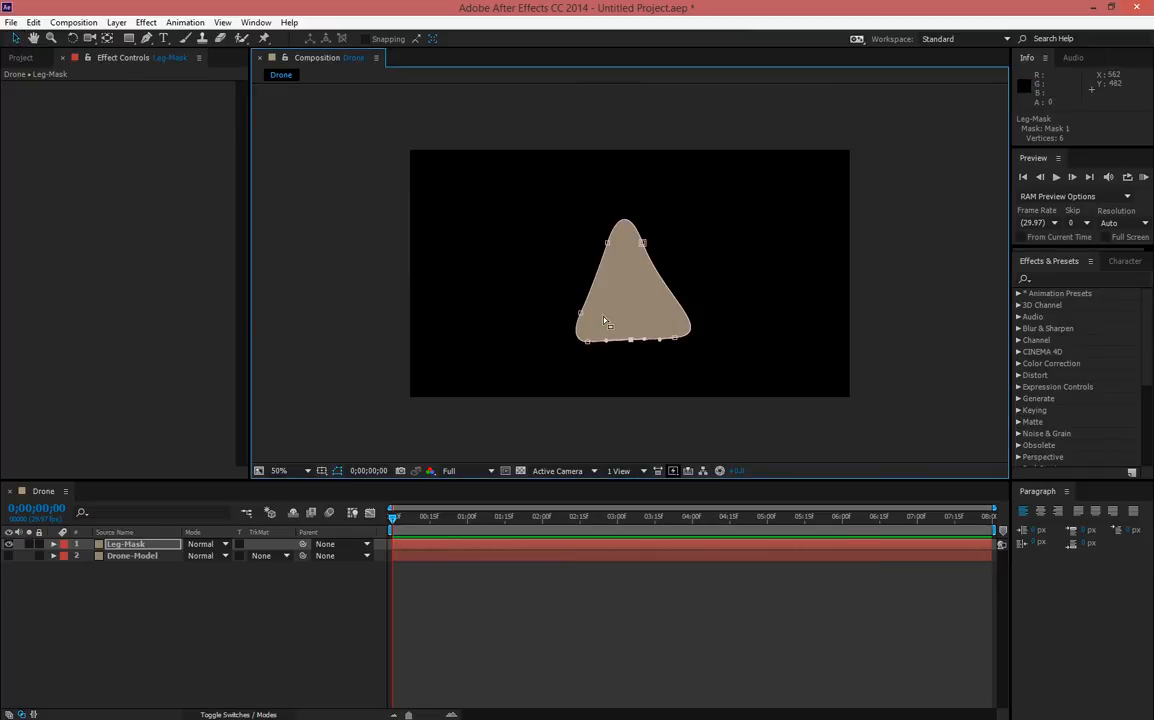
Adjust the curve handles of the two upper mask vertices to refine the triangle's sloping sides
left_click(644, 243)
left_click_drag(663, 298, 670, 295)
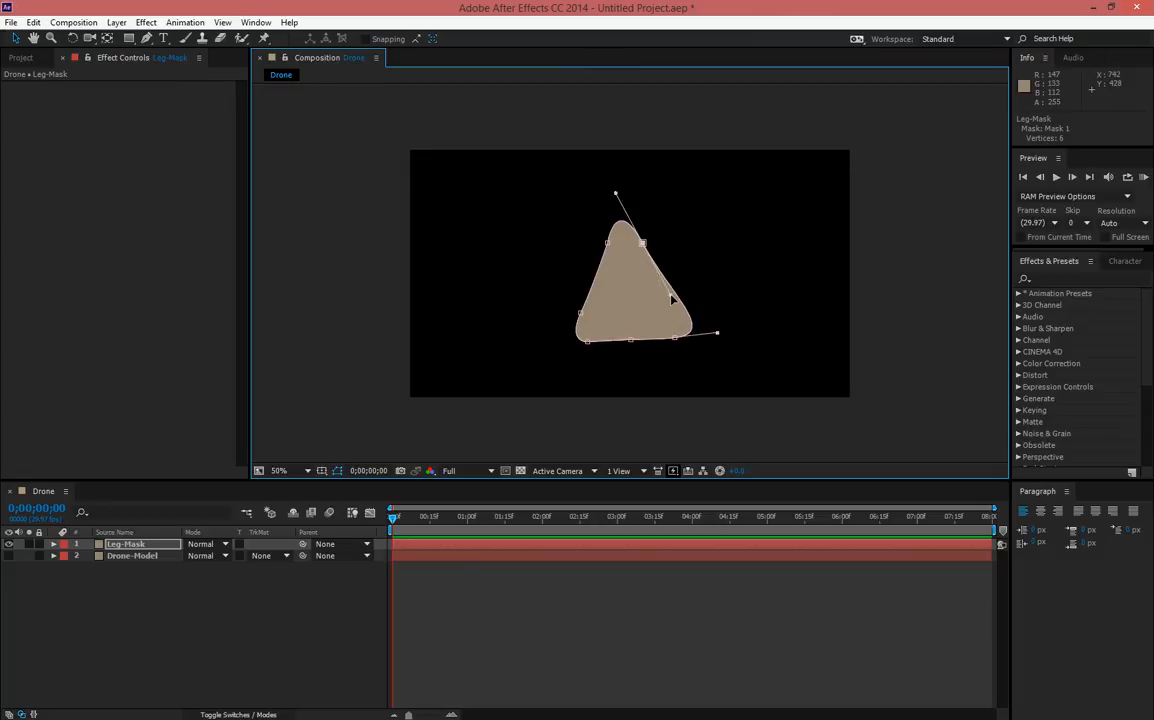
left_click(607, 245)
left_click(590, 287)
left_click_drag(590, 287, 592, 288)
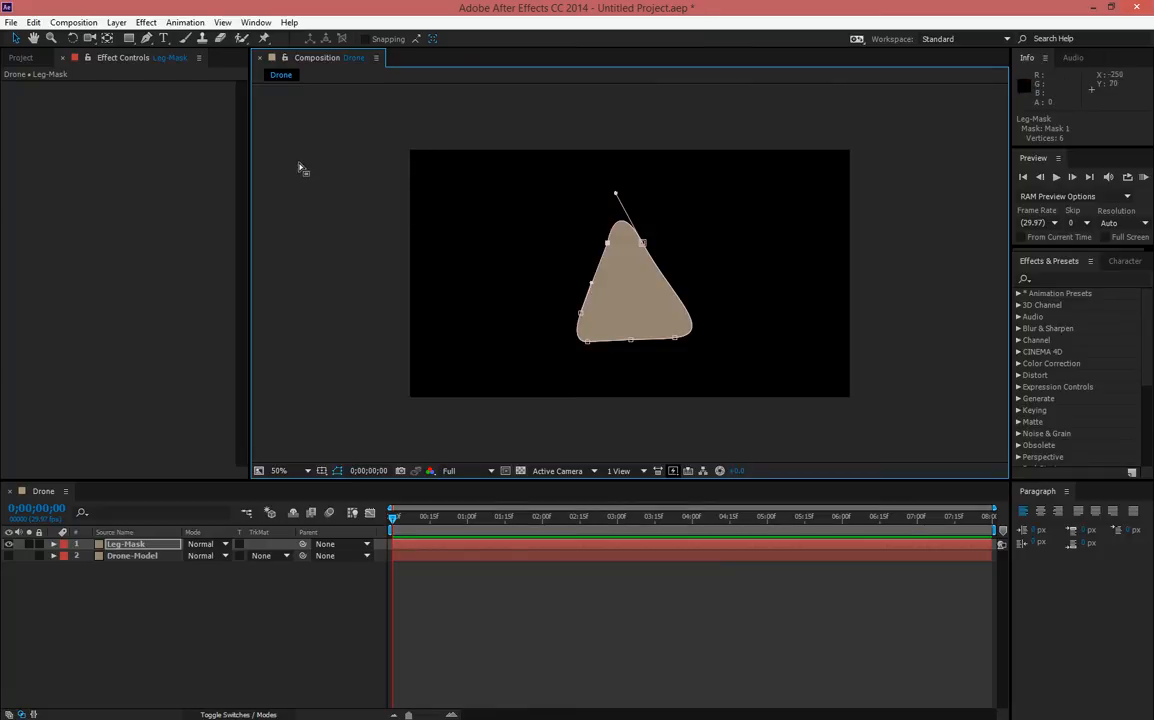
Try deleting the mask's upper-left vertex with the Delete Vertex tool and undo the deletion
key("ctrl+t")
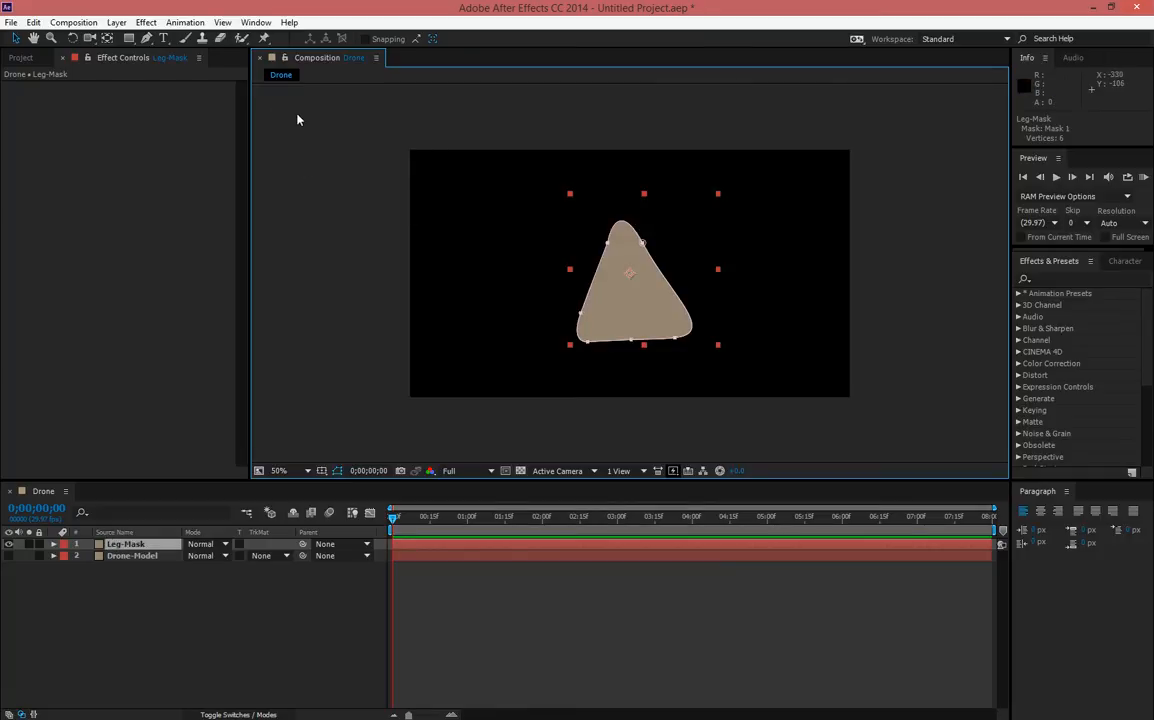
left_click(150, 41)
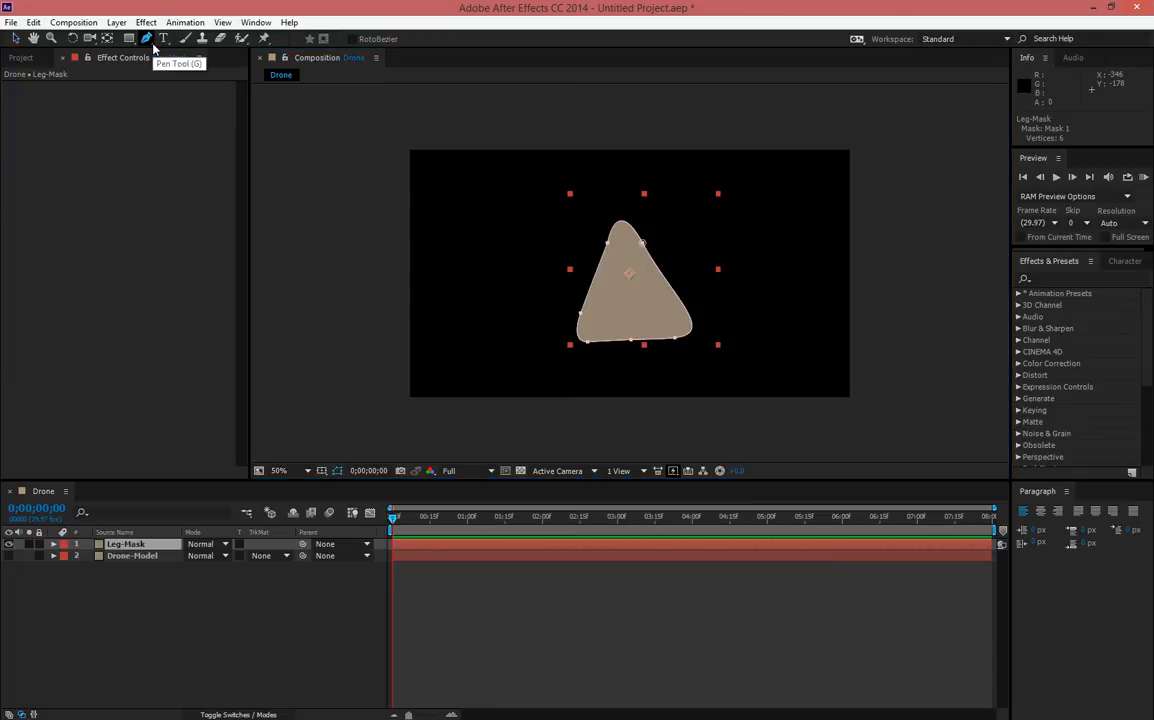
left_click(152, 44)
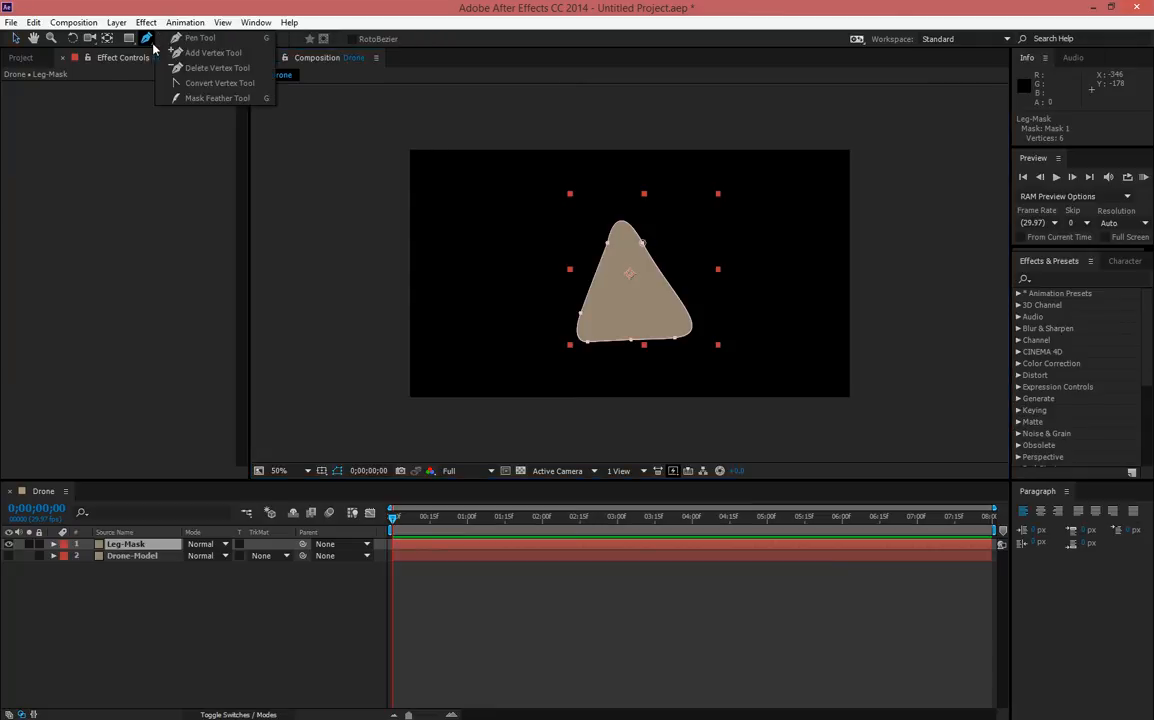
left_click(236, 72)
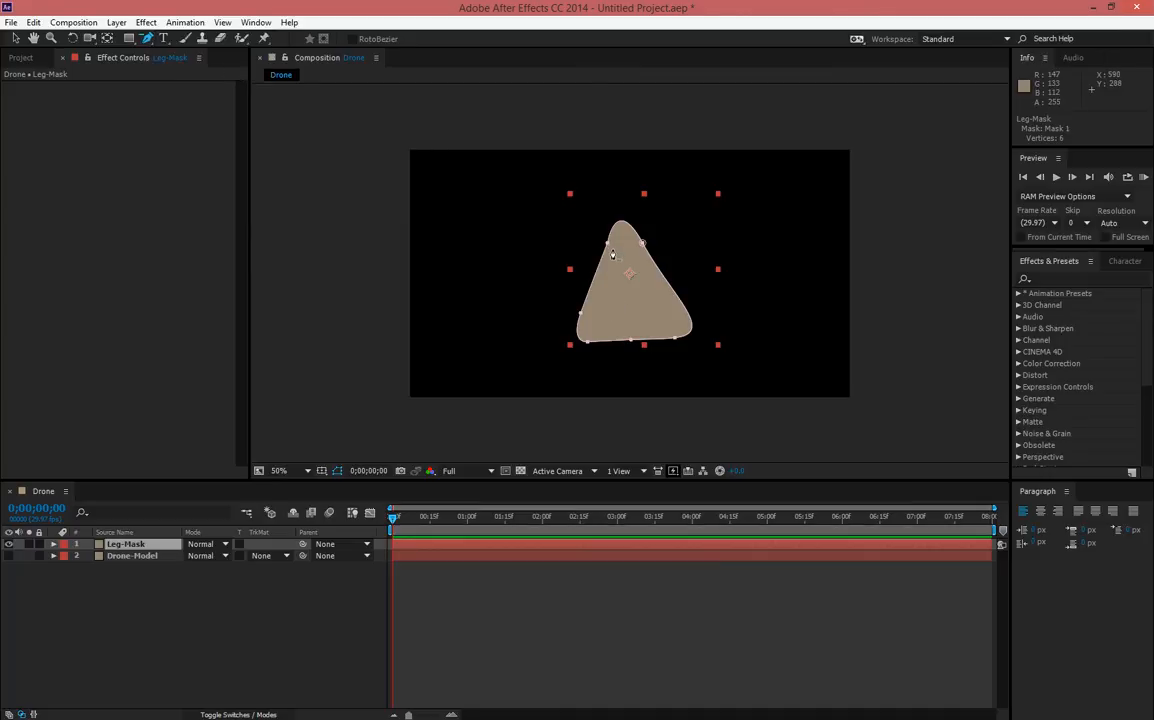
left_click(614, 249)
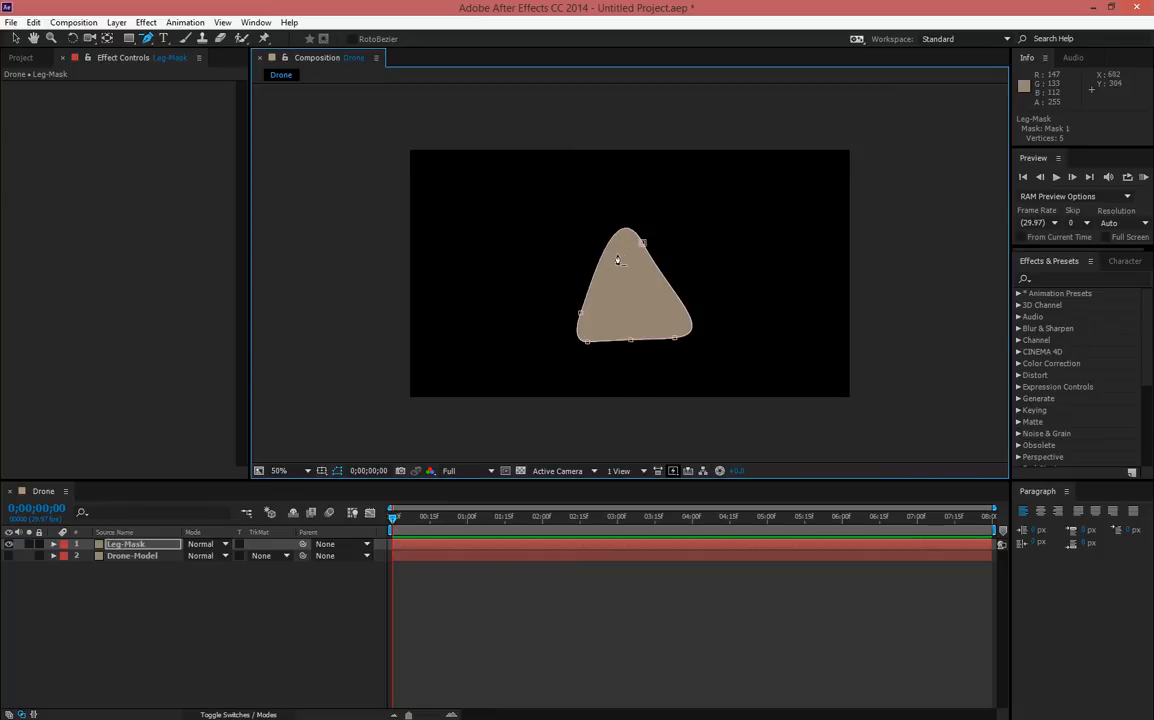
key("ctrl+z")
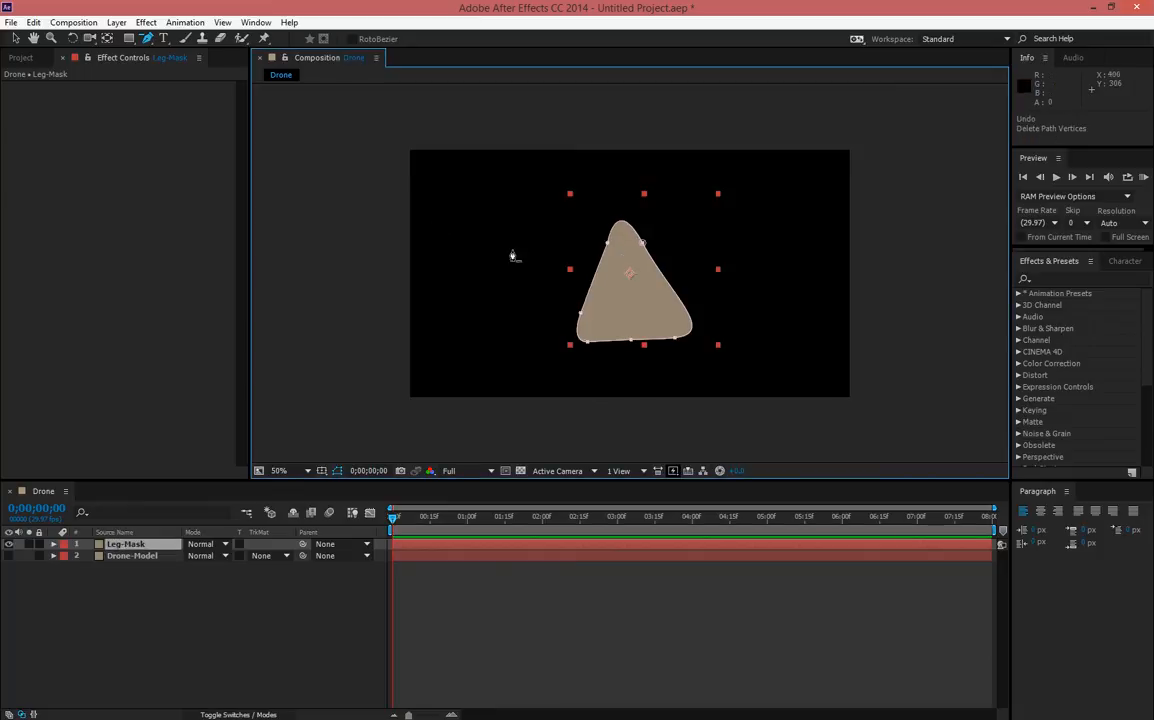
Choose the Rounded Rectangle tool and create a new solid named Leg-Mask-Rivets
left_click(129, 38)
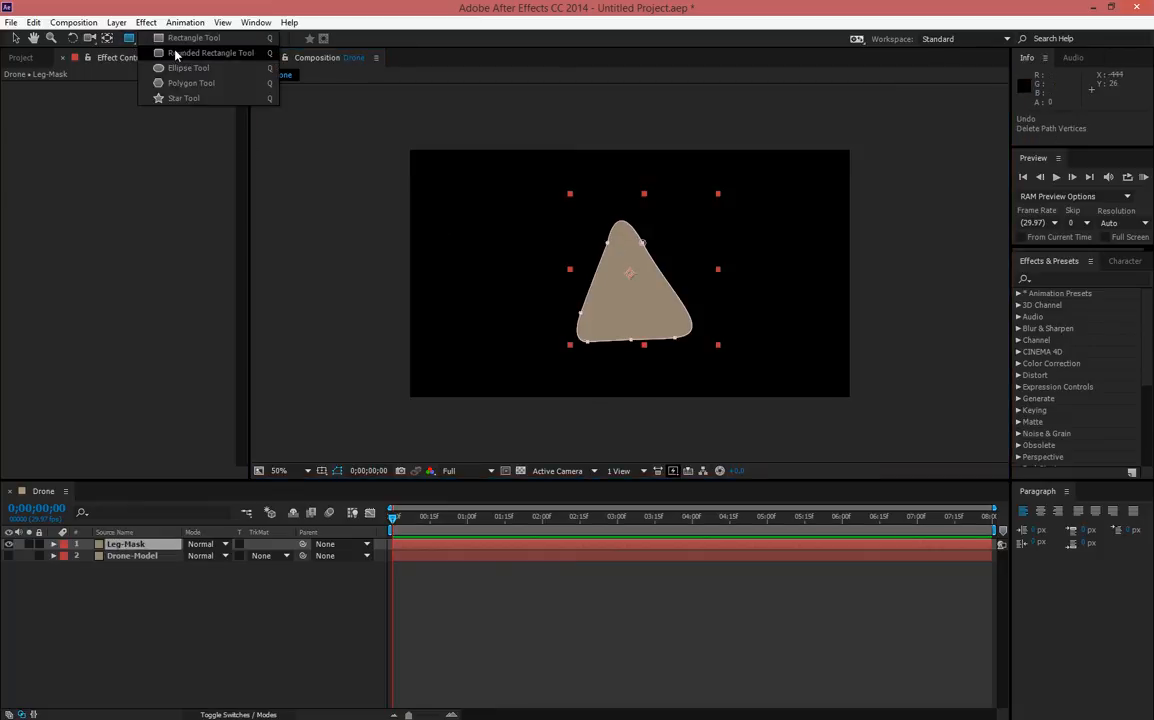
left_click(177, 55)
scroll(644, 261, "up", 1)
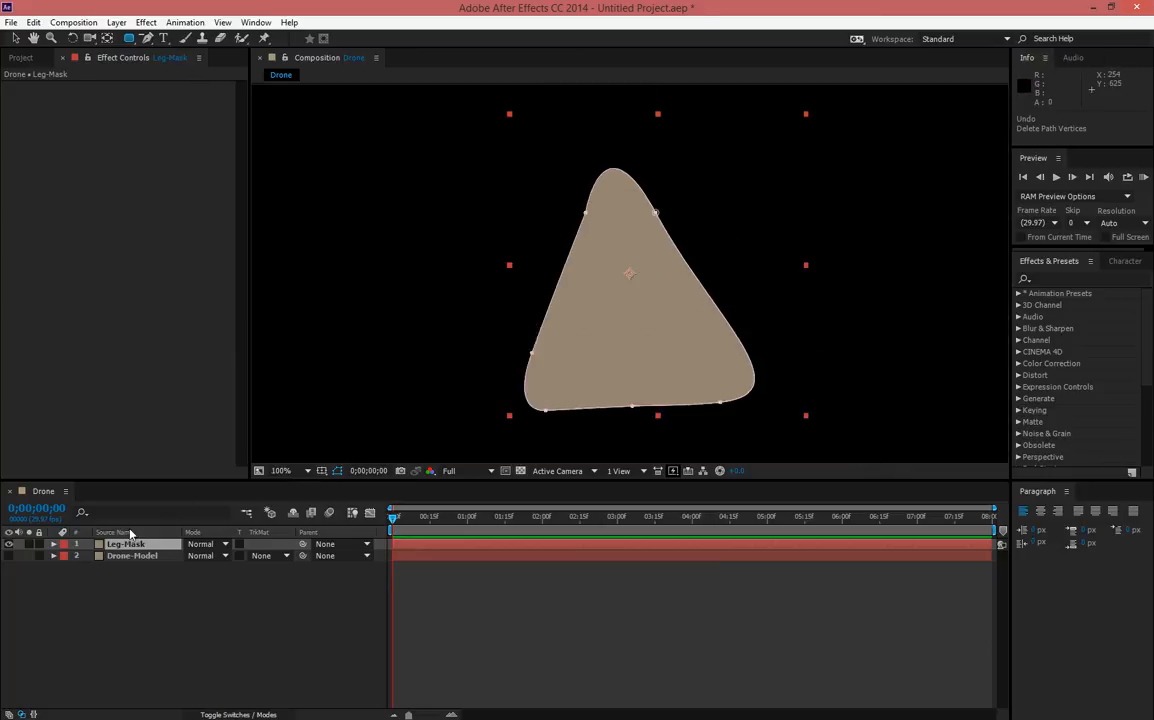
right_click(107, 592)
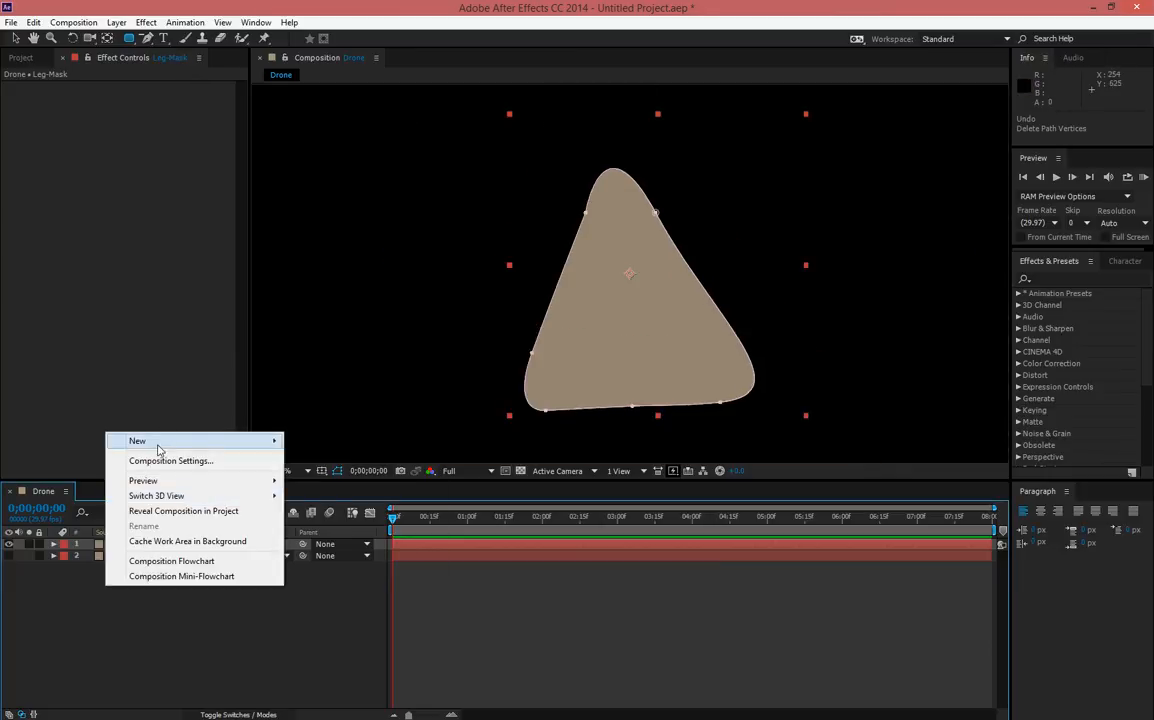
mouse_move(200, 441)
left_click(344, 480)
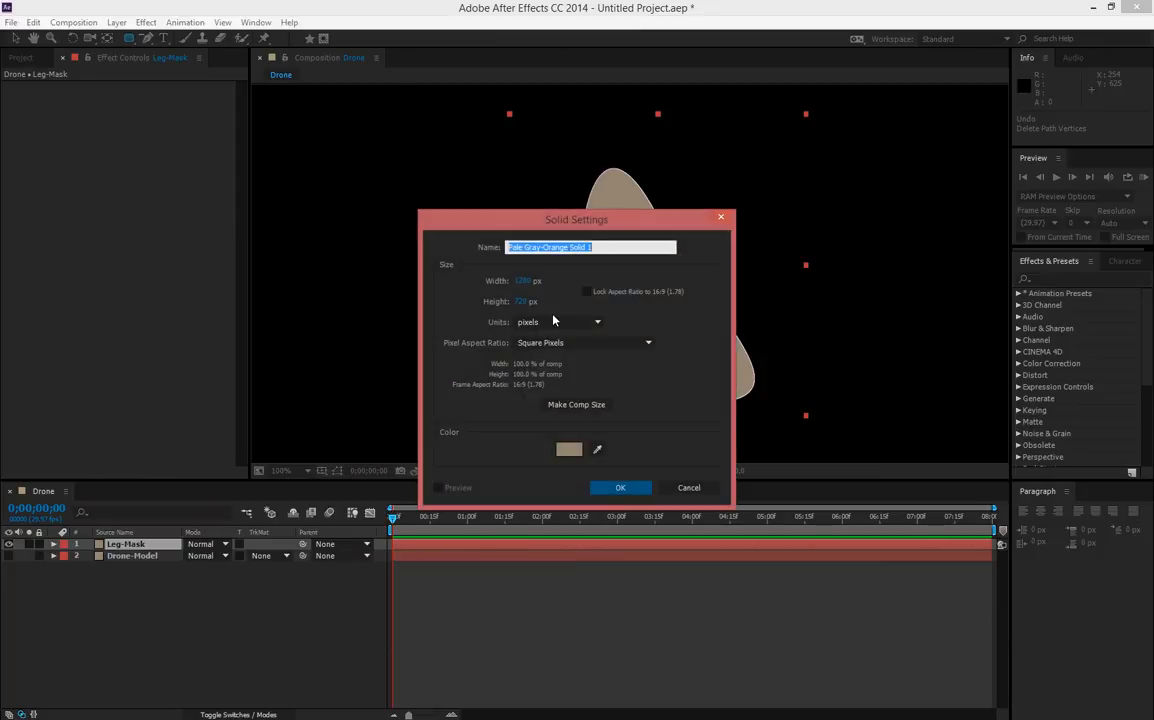
type("Leg-")
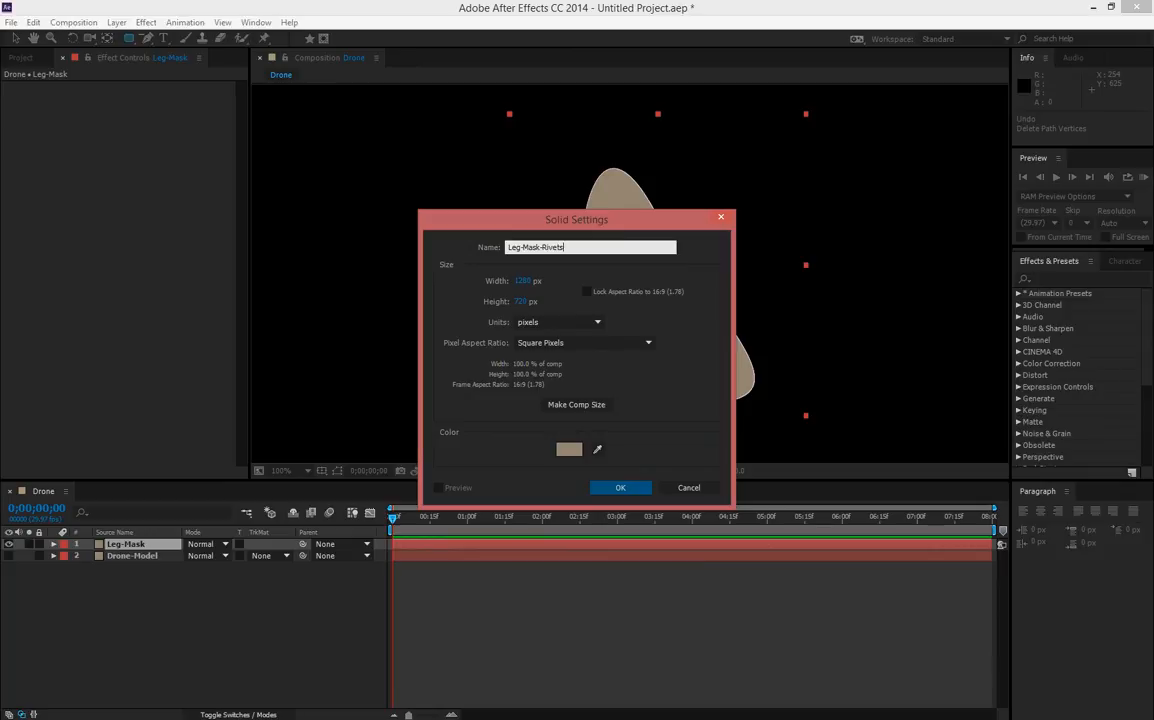
type("Mask-Rivets")
key("Return")
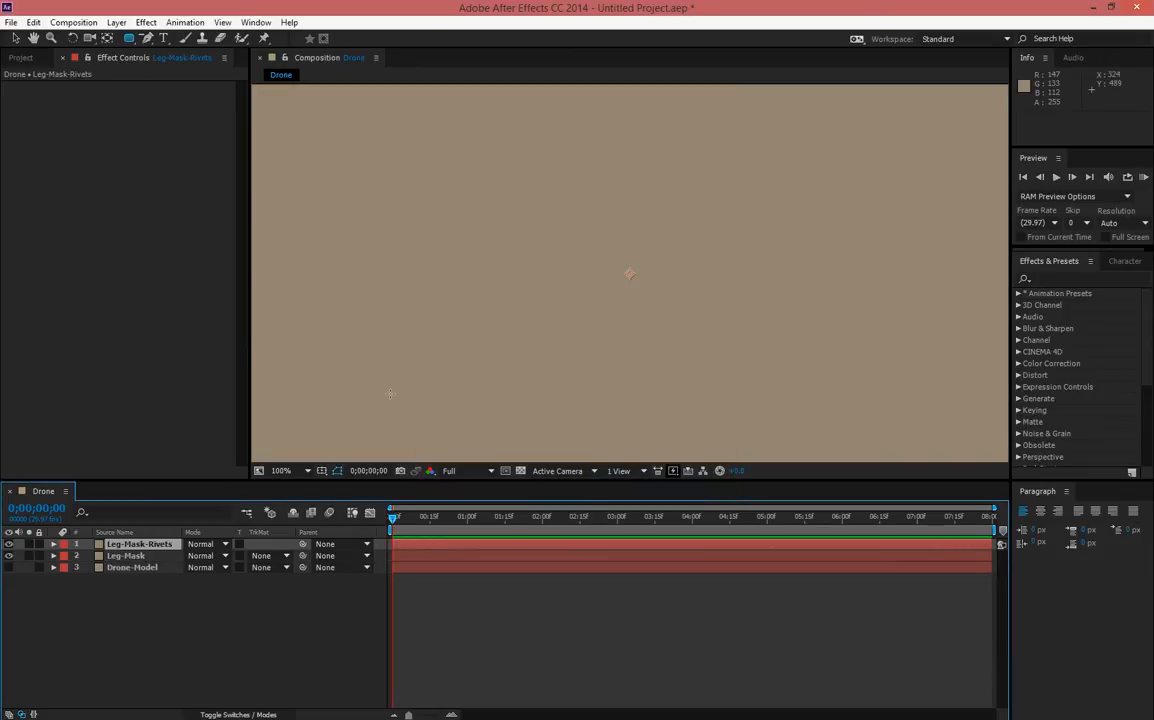
Set Leg-Mask-Rivets to Overlay blending and draw a rounded rectangle mask about 135 by 30 px across the triangle's upper part
left_click(224, 546)
left_click(255, 375)
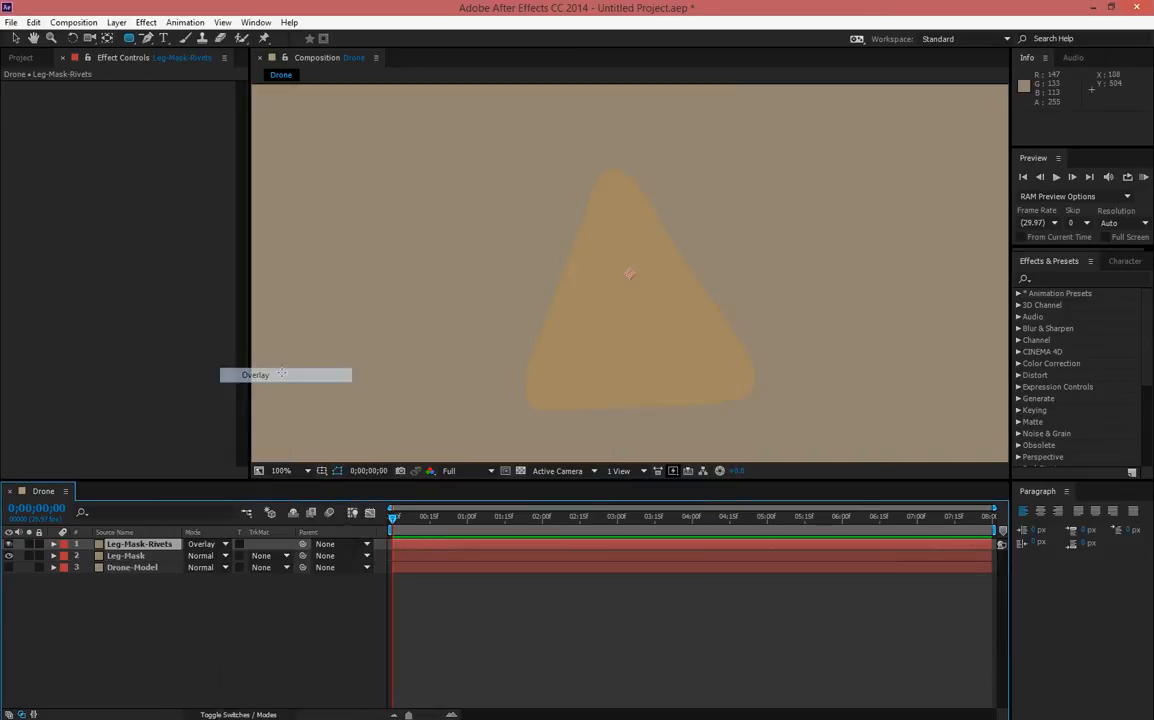
left_click_drag(580, 257, 657, 269)
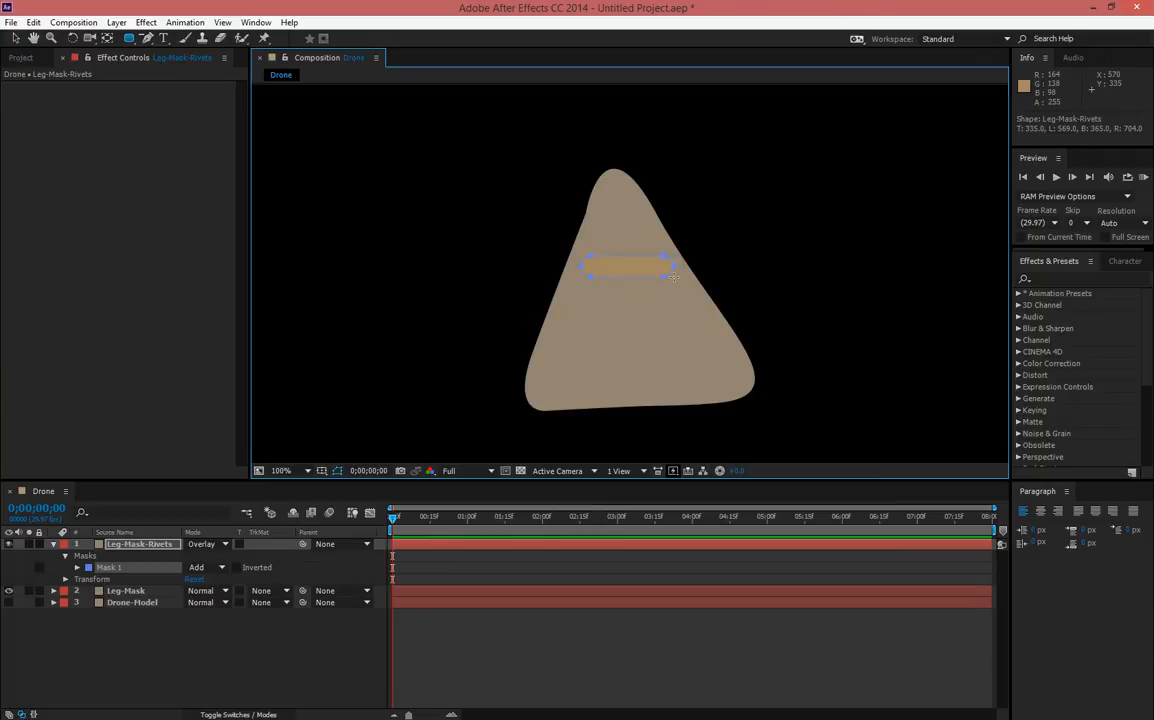
Move the Leg-Mask-Rivets layer up and slightly left to position 633, 332, spanning the triangle's narrow upper section
left_click(17, 39)
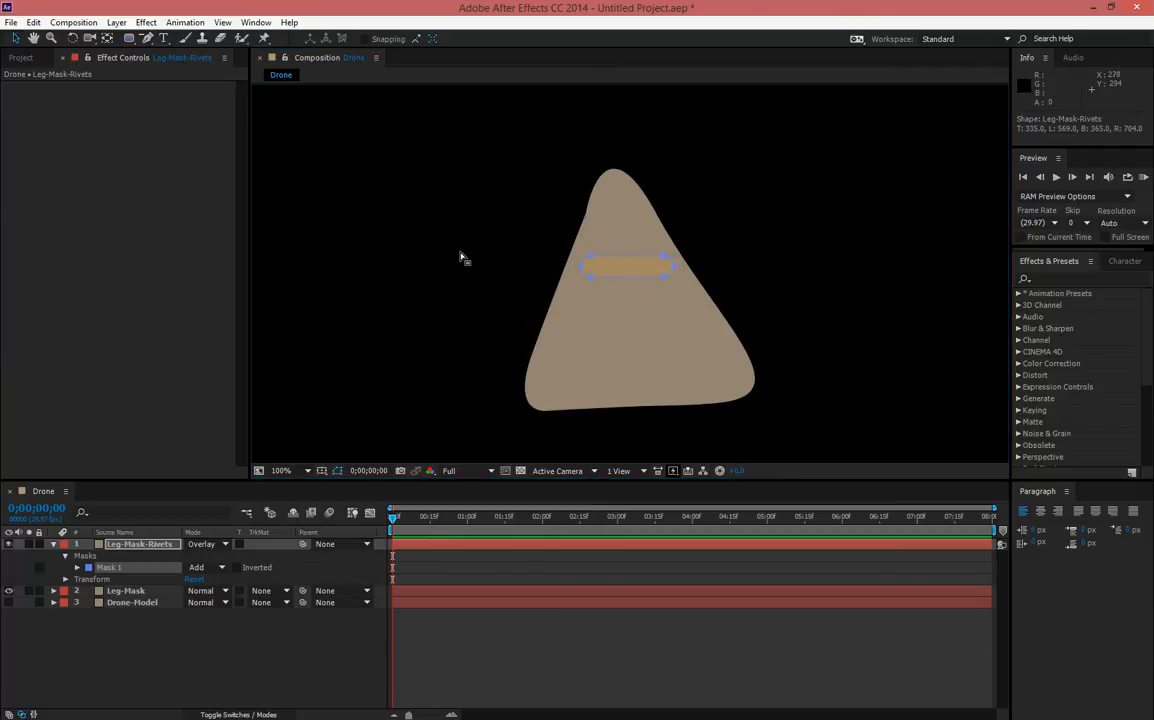
left_click(597, 256)
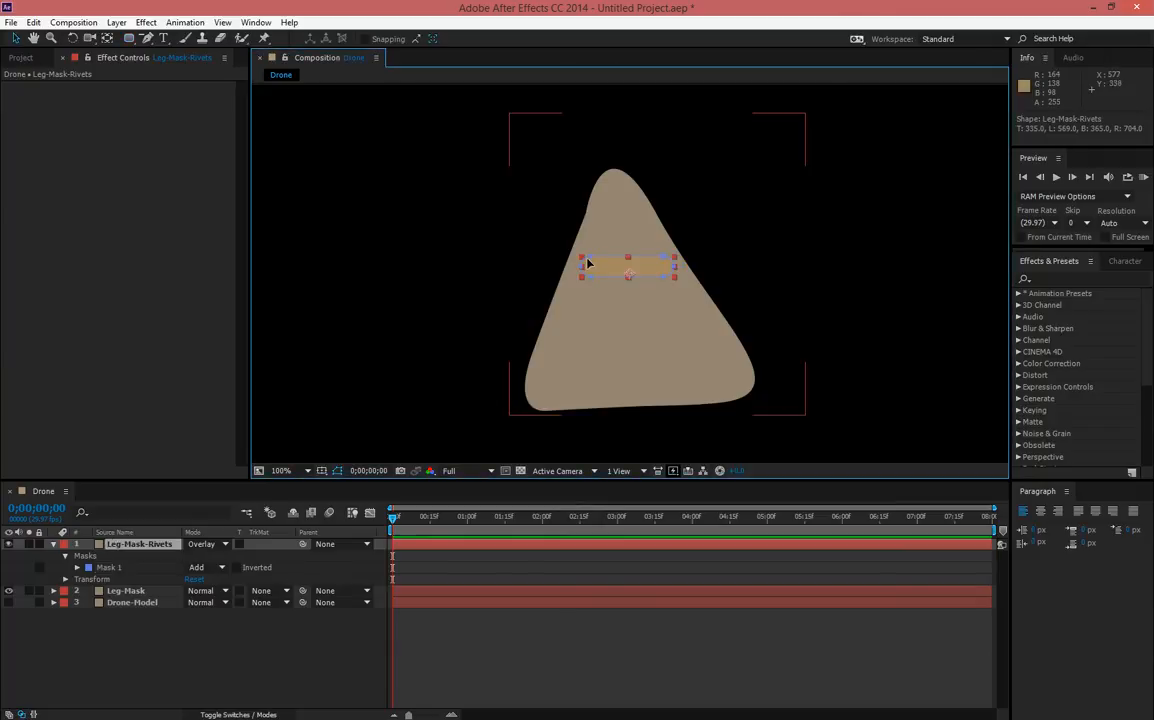
left_click_drag(607, 264, 602, 240)
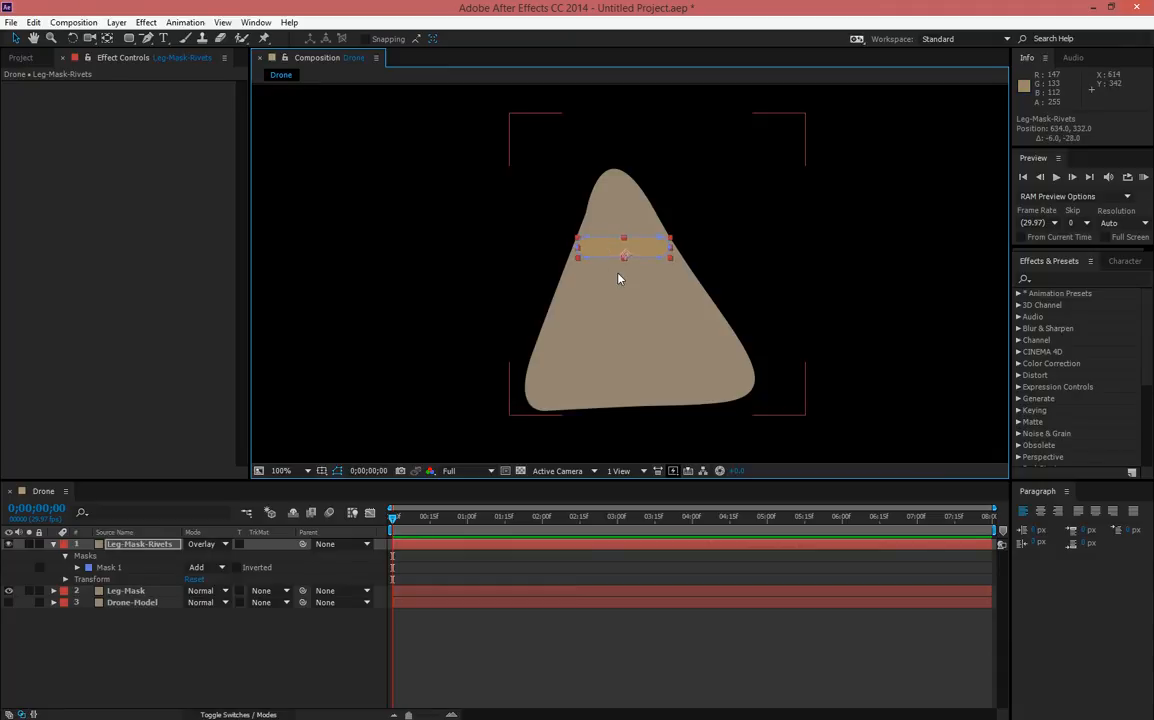
mouse_move(605, 249)
left_mouse_down()
mouse_move(605, 266)
mouse_move(604, 249)
left_mouse_up()
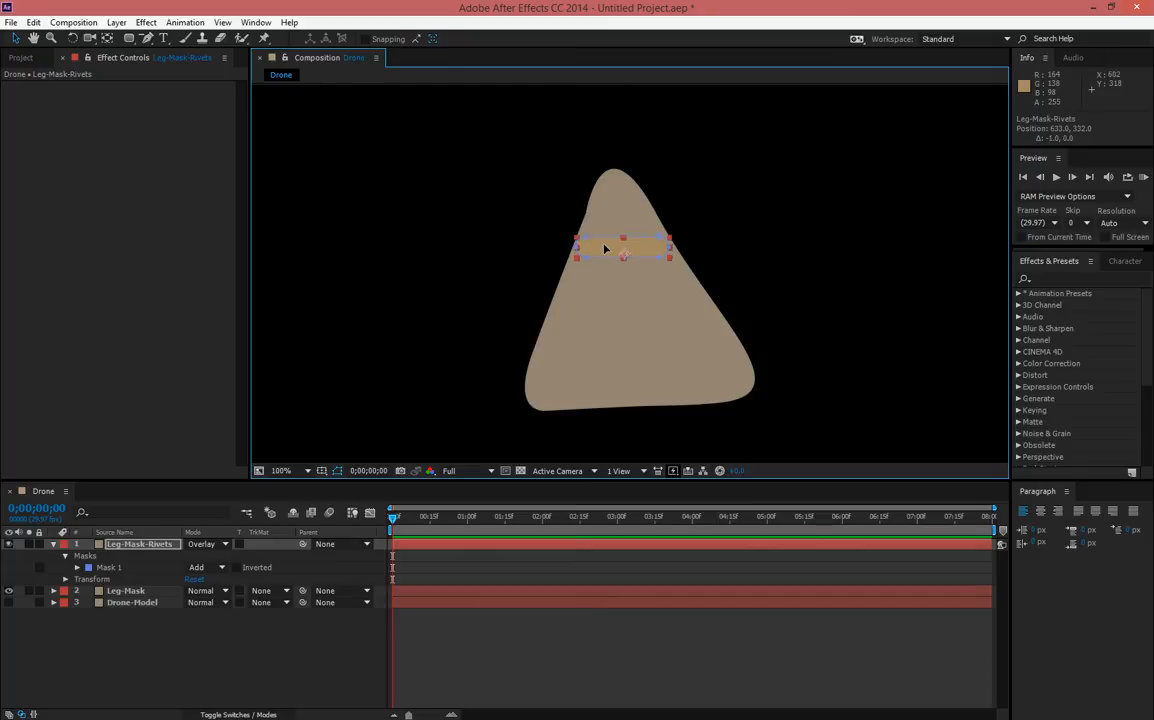
left_click(108, 567)
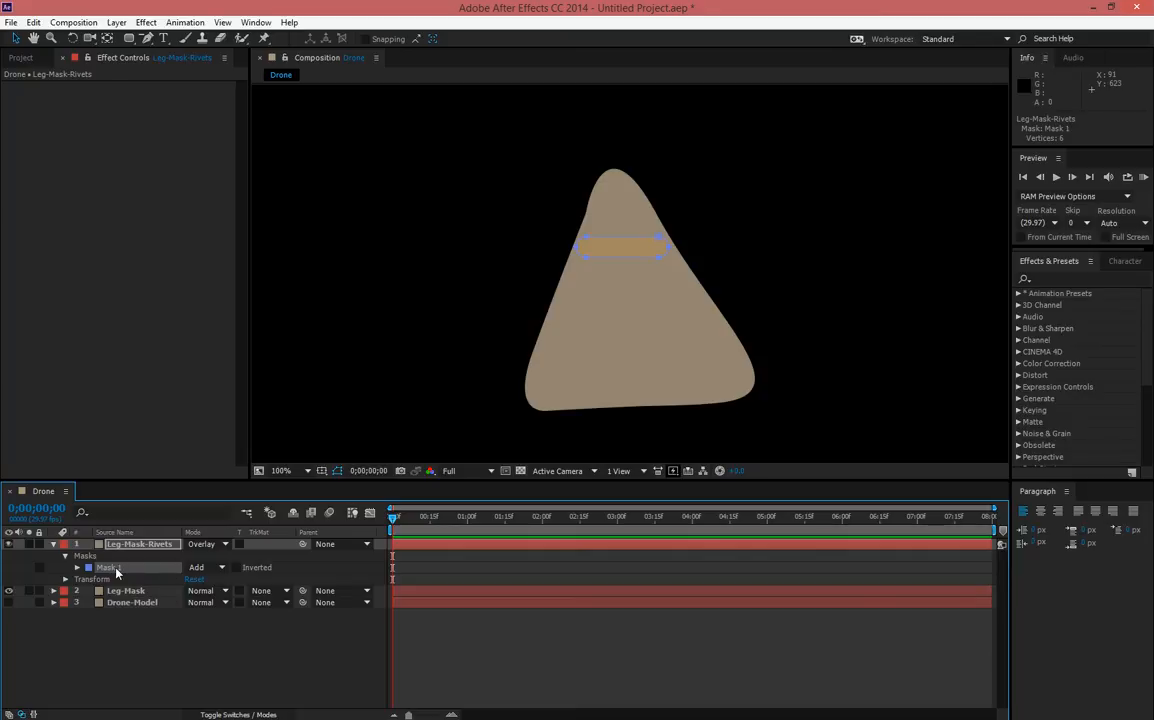
right_click(110, 568)
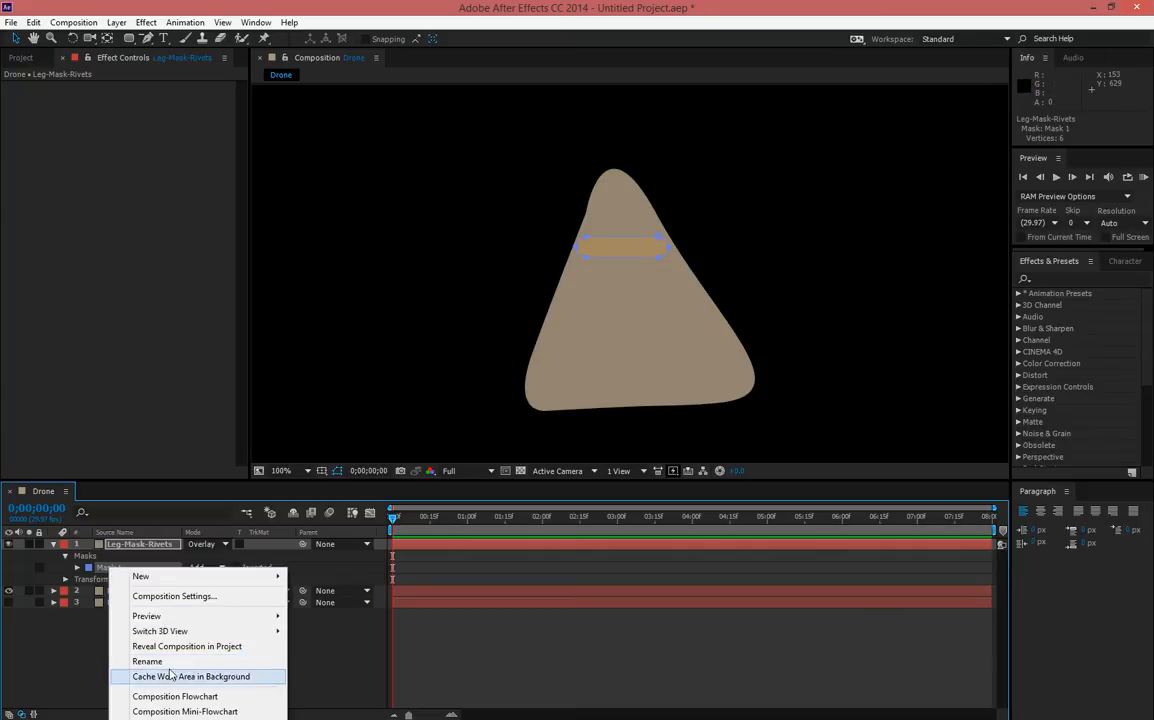
left_click(95, 575)
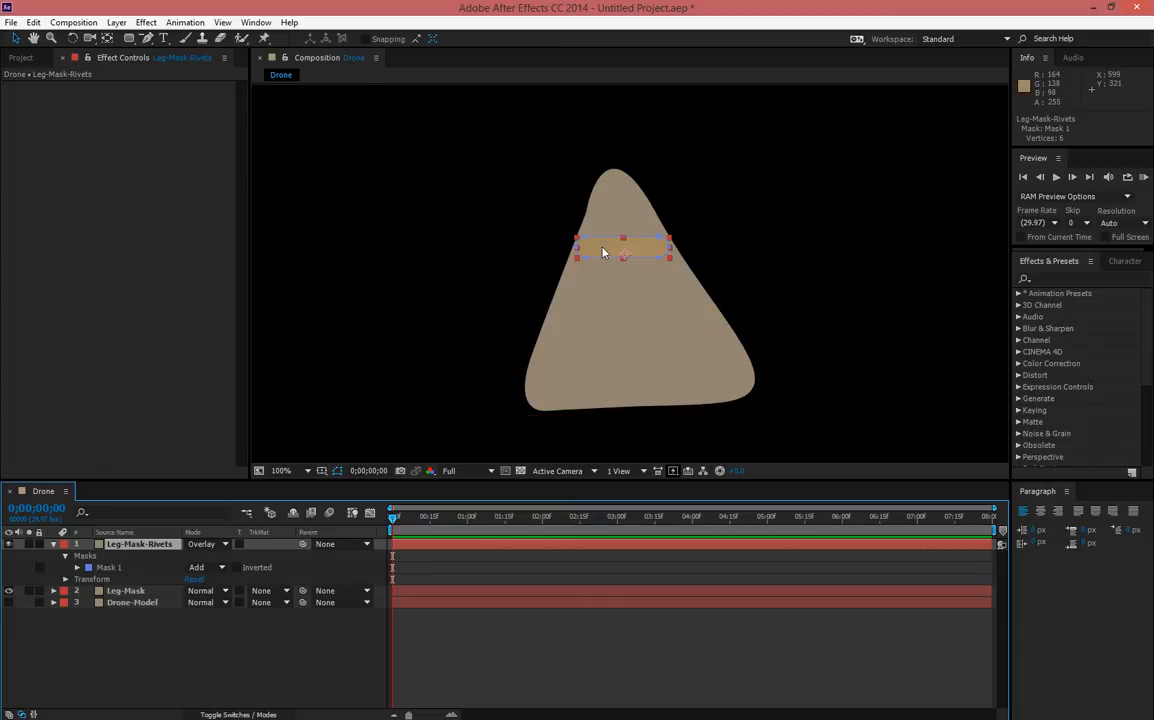
left_click_drag(603, 250, 617, 288)
key("ctrl+z")
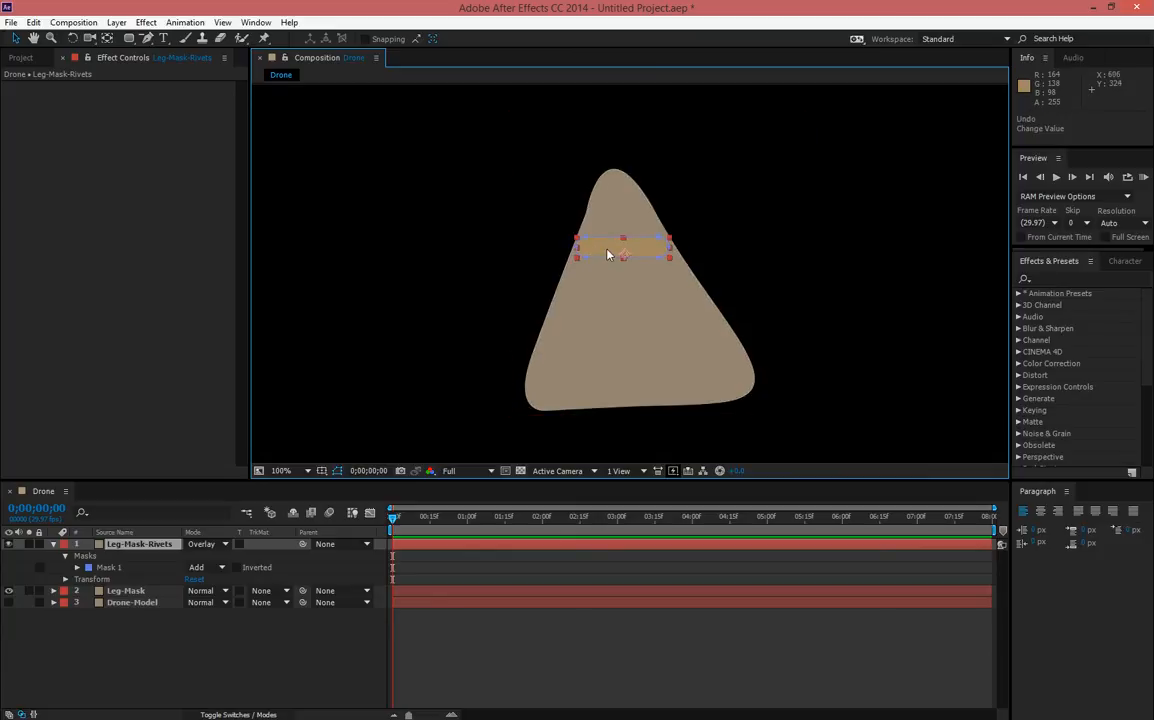
right_click(605, 252)
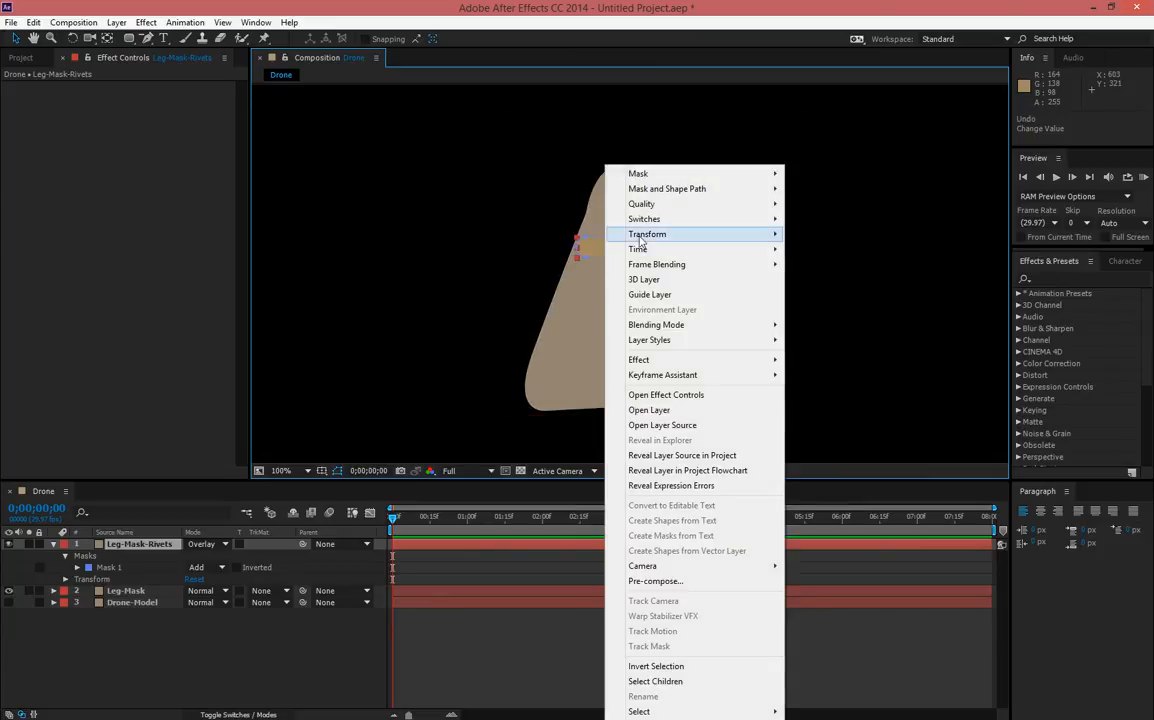
mouse_move(685, 176)
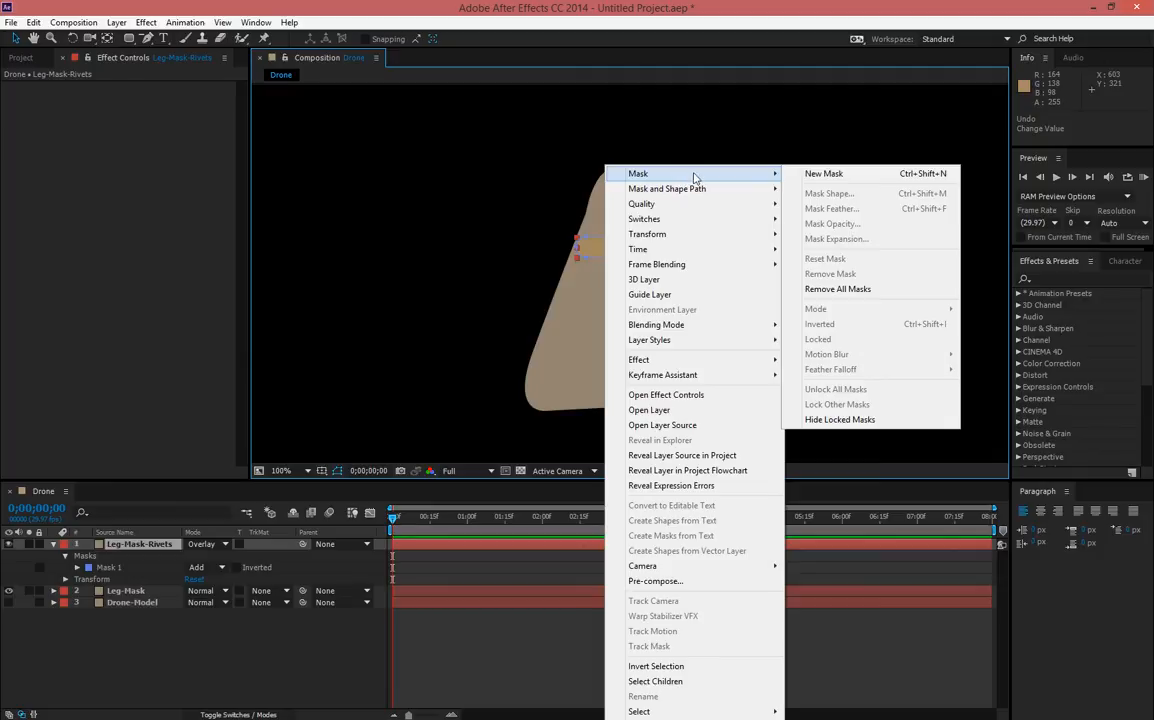
left_click(637, 4)
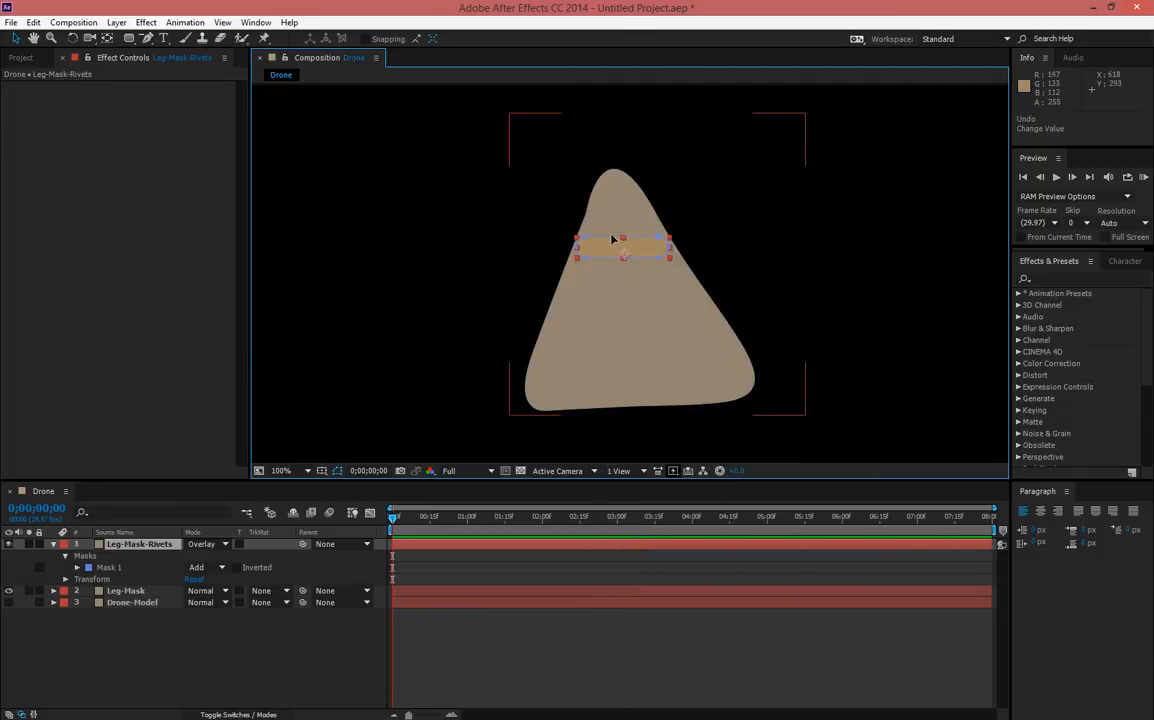
left_click(443, 250)
left_click(621, 255)
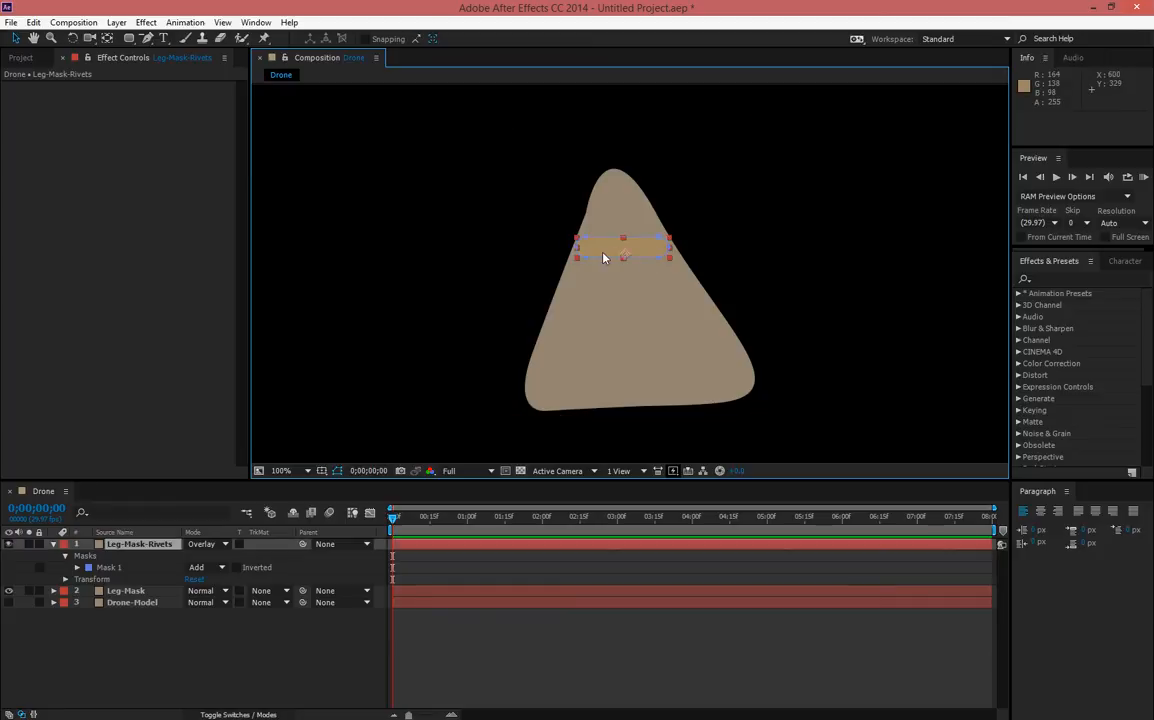
Delete the Leg-Mask-Rivets layer and draw a rounded rectangle mask about 112 by 31 px on Leg-Mask, across the triangle's upper part
key("Delete")
left_click(125, 544)
left_click(129, 38)
left_click_drag(592, 237, 660, 256)
Try inverting the new rounded rectangle mask on Leg-Mask and undo the inversion
right_click(634, 255)
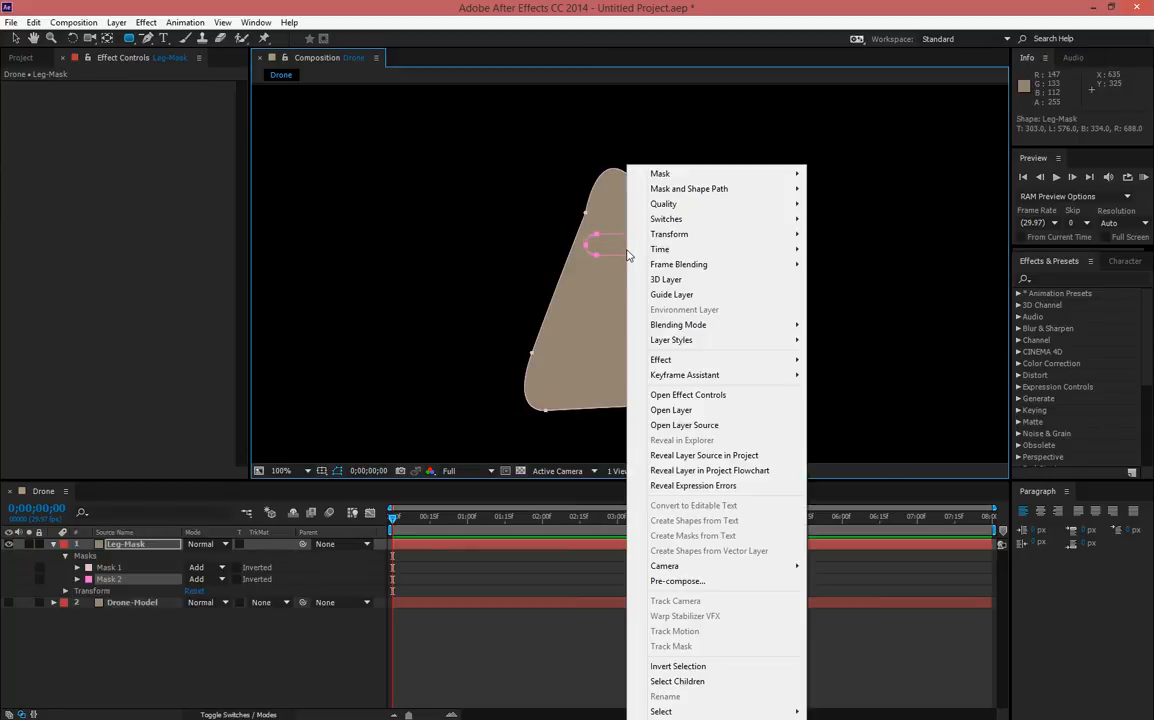
mouse_move(702, 175)
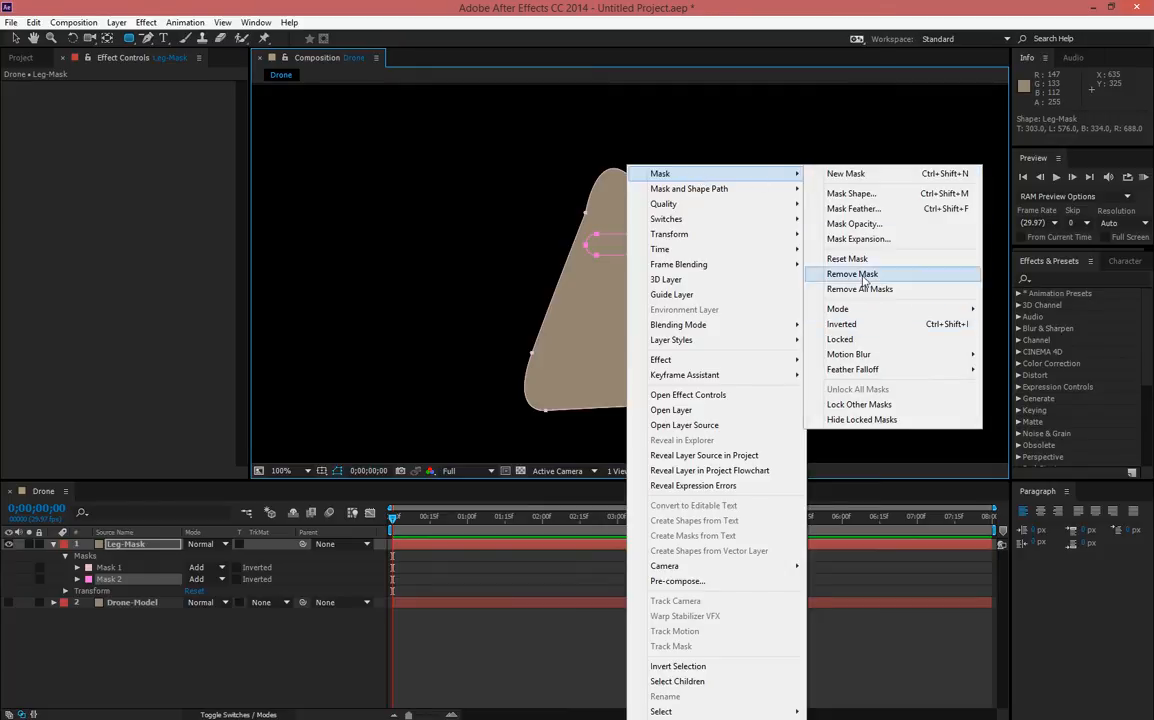
left_click(872, 324)
key("ctrl+z")
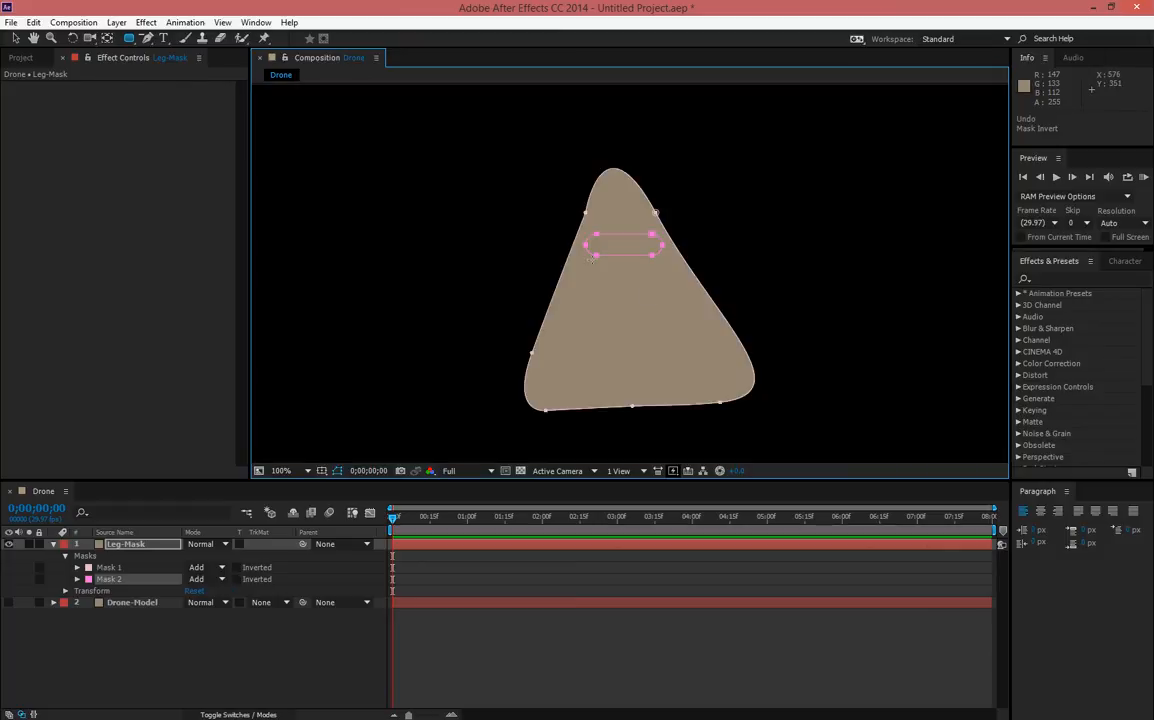
Set Mask 2 to Subtract mode and shift the resulting slot slightly down and left inside the triangle
right_click(604, 166)
mouse_move(700, 174)
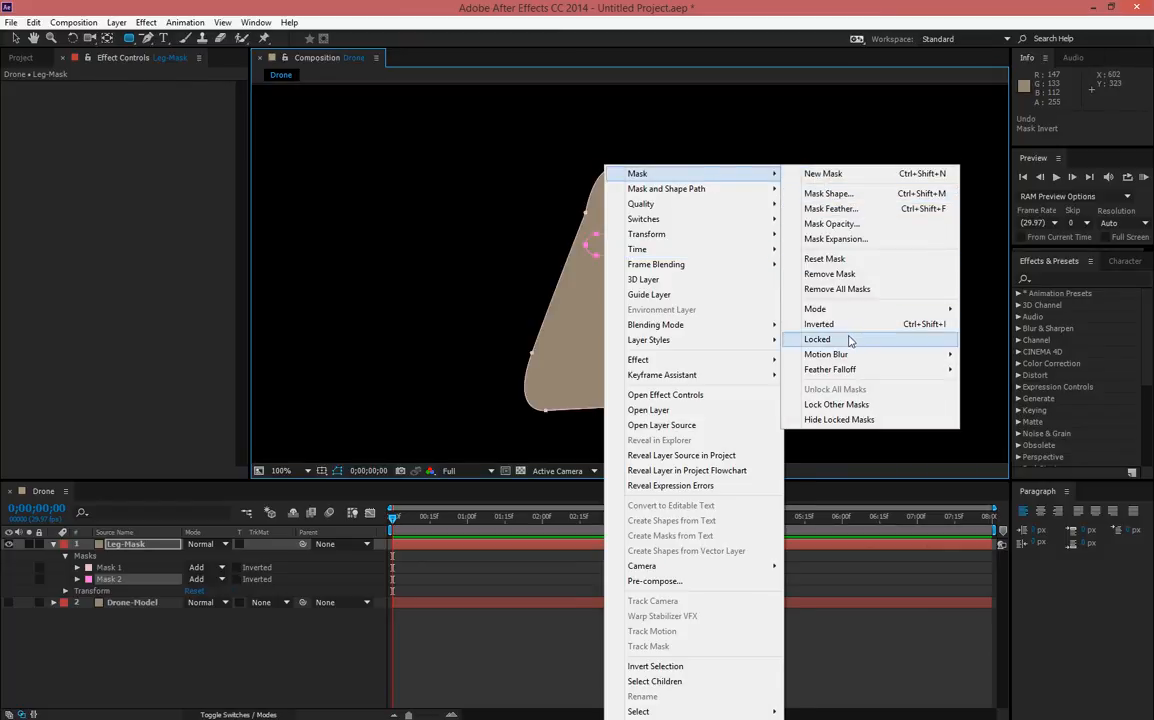
mouse_move(856, 314)
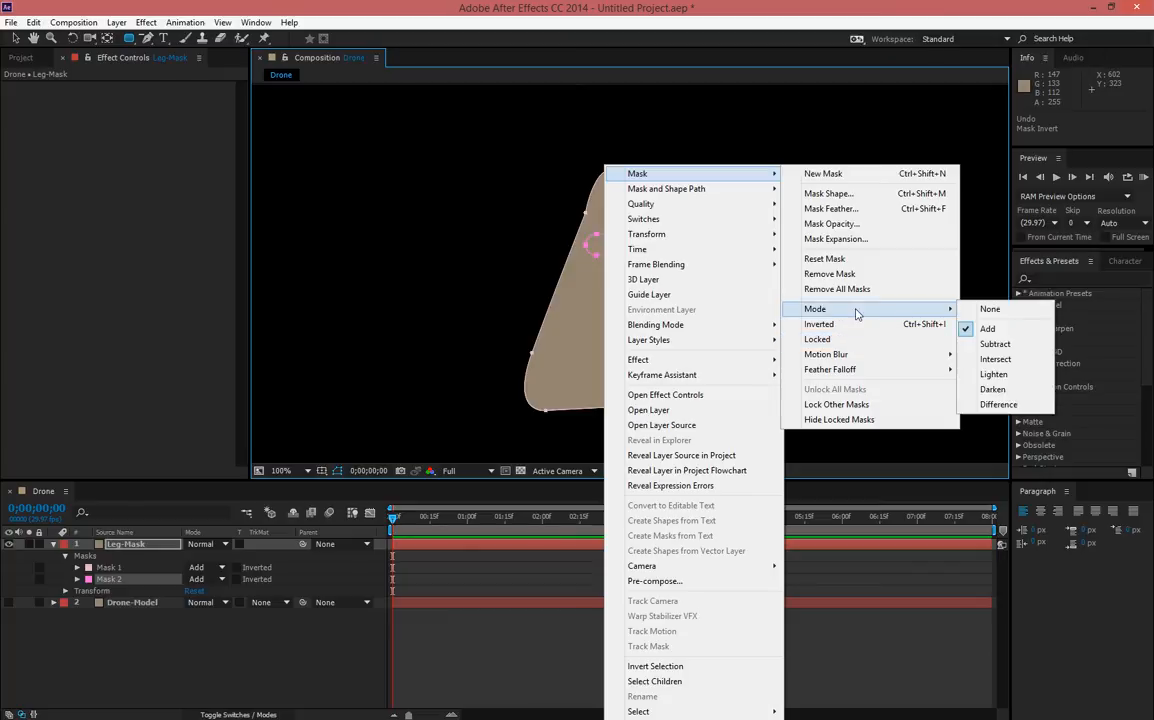
left_click(995, 344)
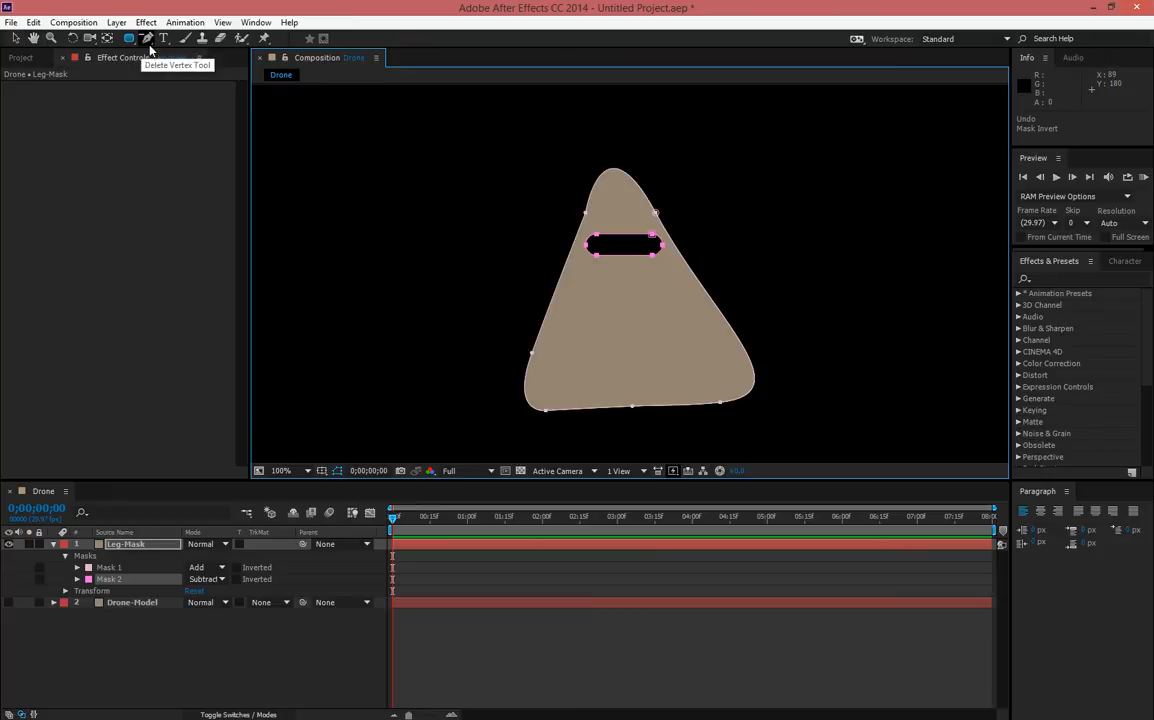
left_click(16, 38)
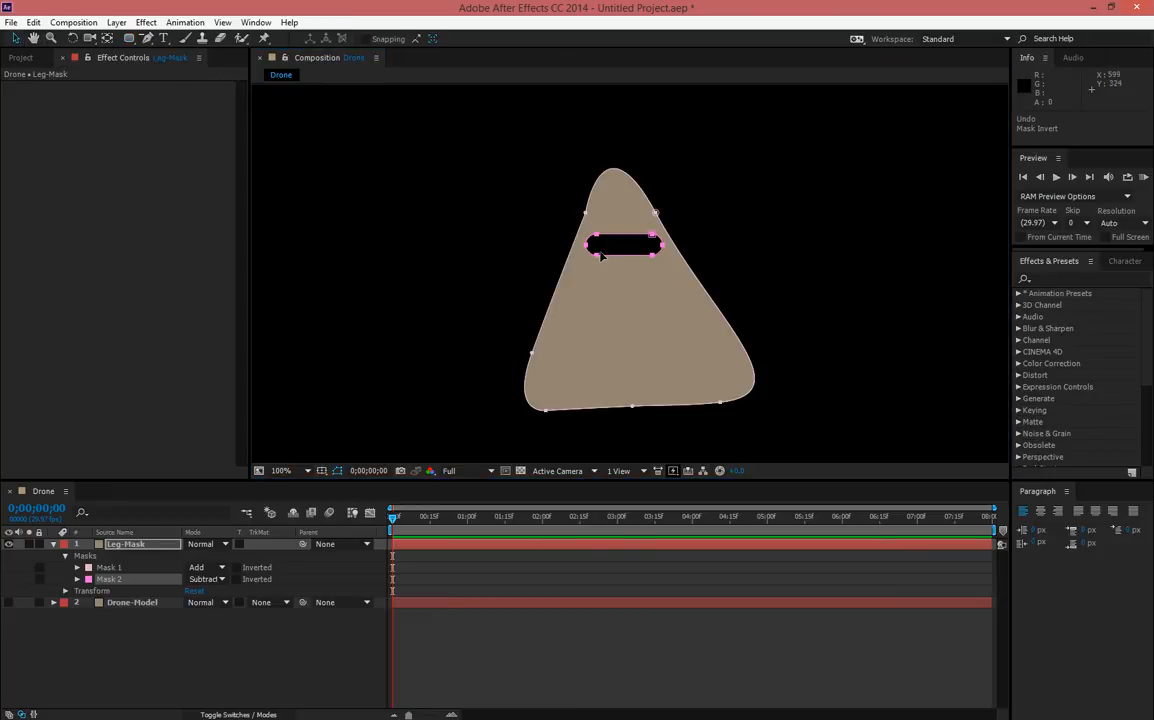
left_click_drag(598, 259, 591, 264)
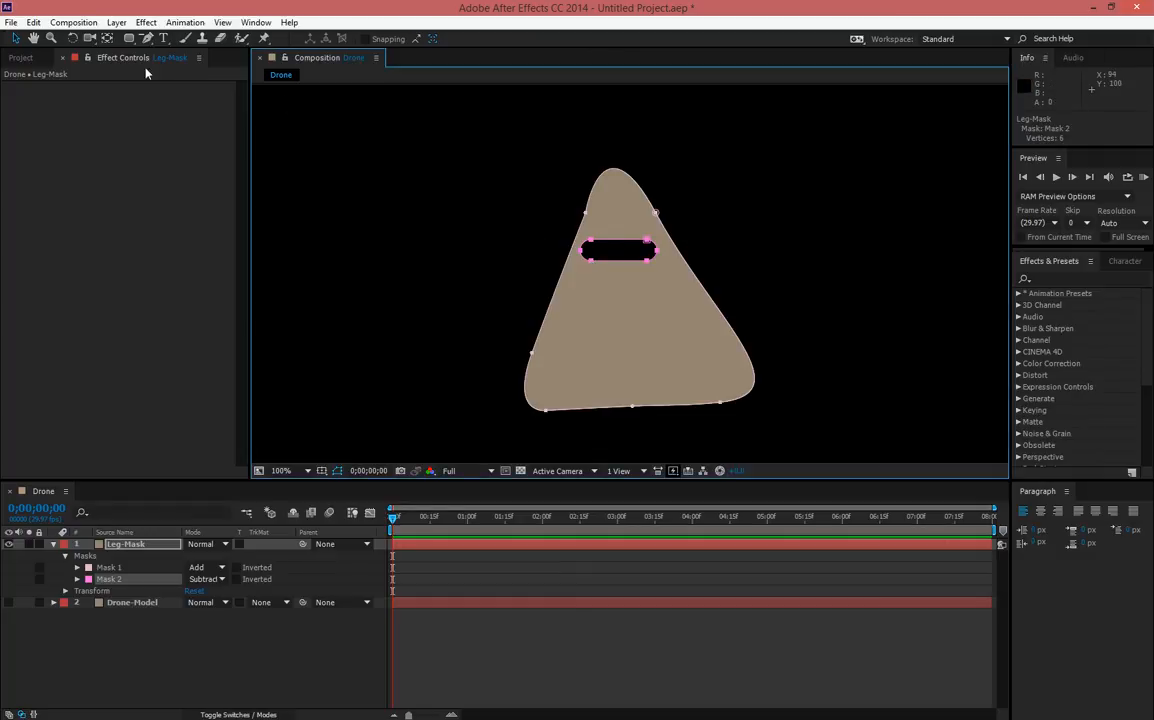
Try rotating the Leg-Mask layer, undo the rotation and return to the Selection tool
left_click(72, 38)
left_click_drag(590, 220, 648, 238)
key("ctrl+z")
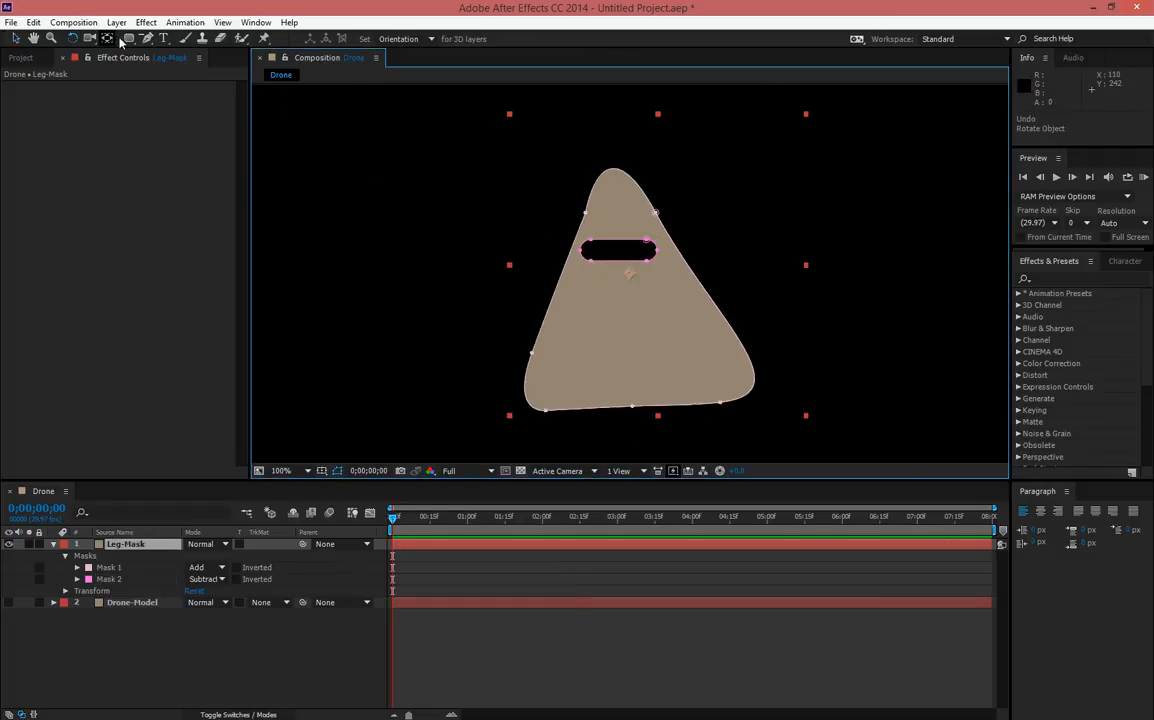
left_click(15, 38)
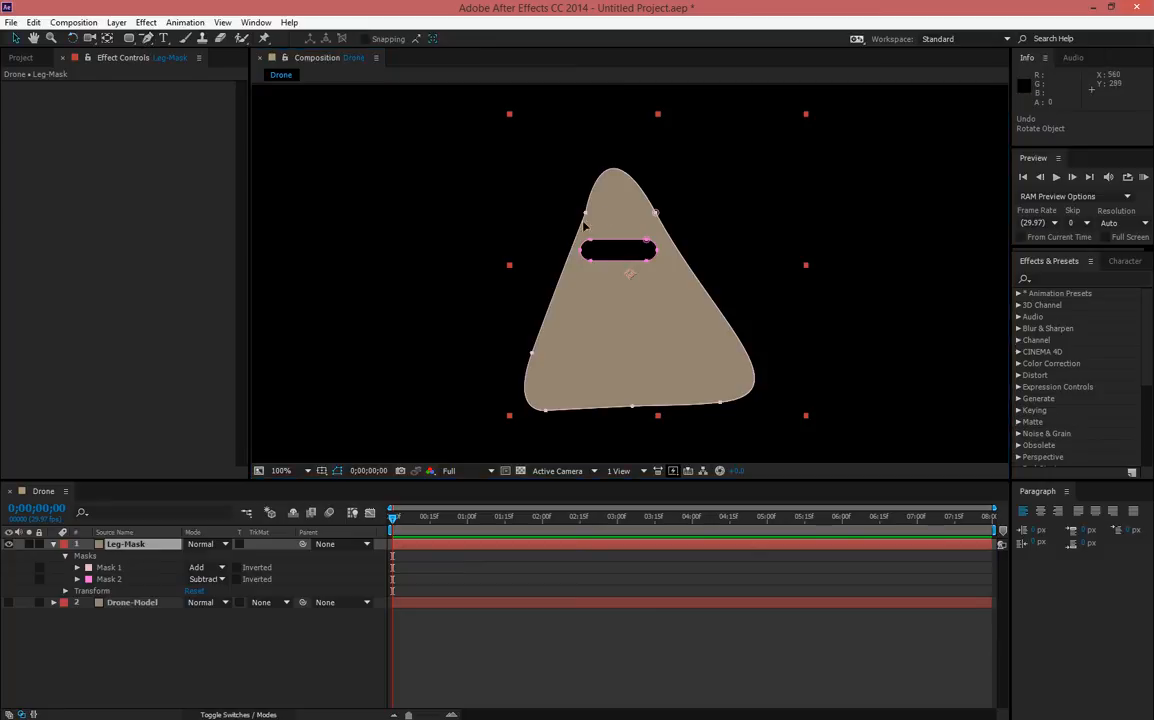
Move the slot's right-end vertices up so that Mask 2 slopes slightly upward to the right
left_click(646, 245)
left_click_drag(634, 227, 668, 277)
key("Up")
key("Up")
key("Up")
key("Up")
key("Up")
key("Up")
key("Up")
key("Up")
key("Up")
key("Up")
key("Up")
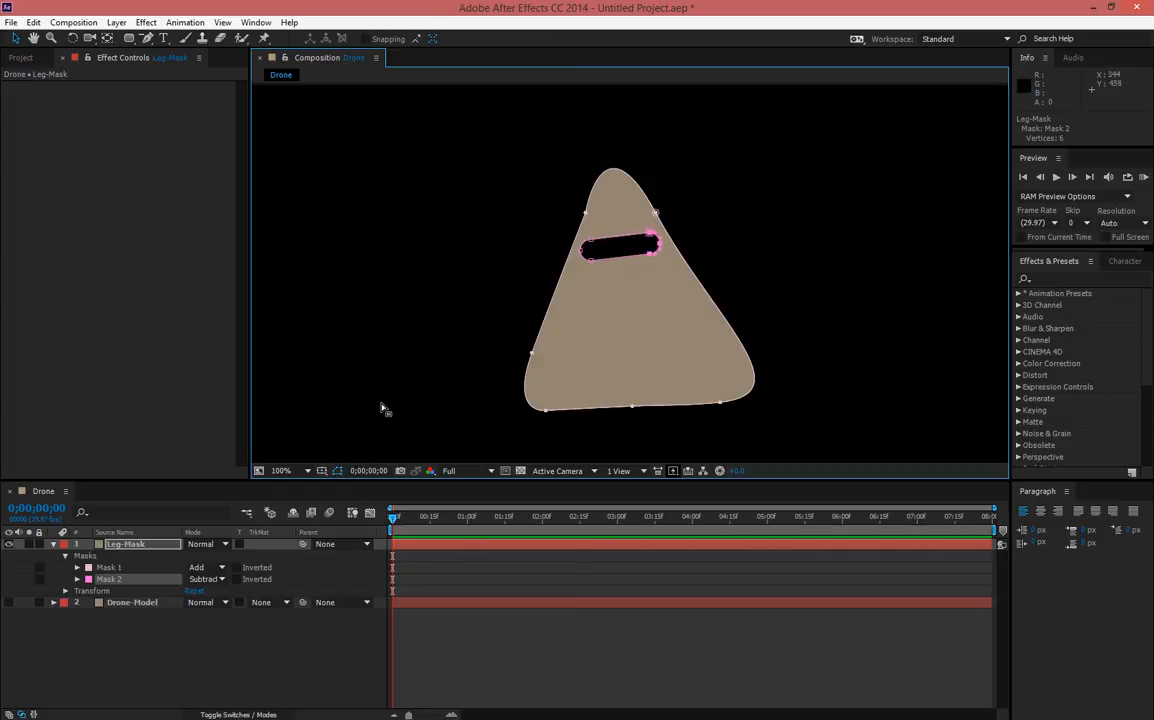
Try moving the tilted slot's path downward, undo the move and deselect the mask
right_click(141, 582)
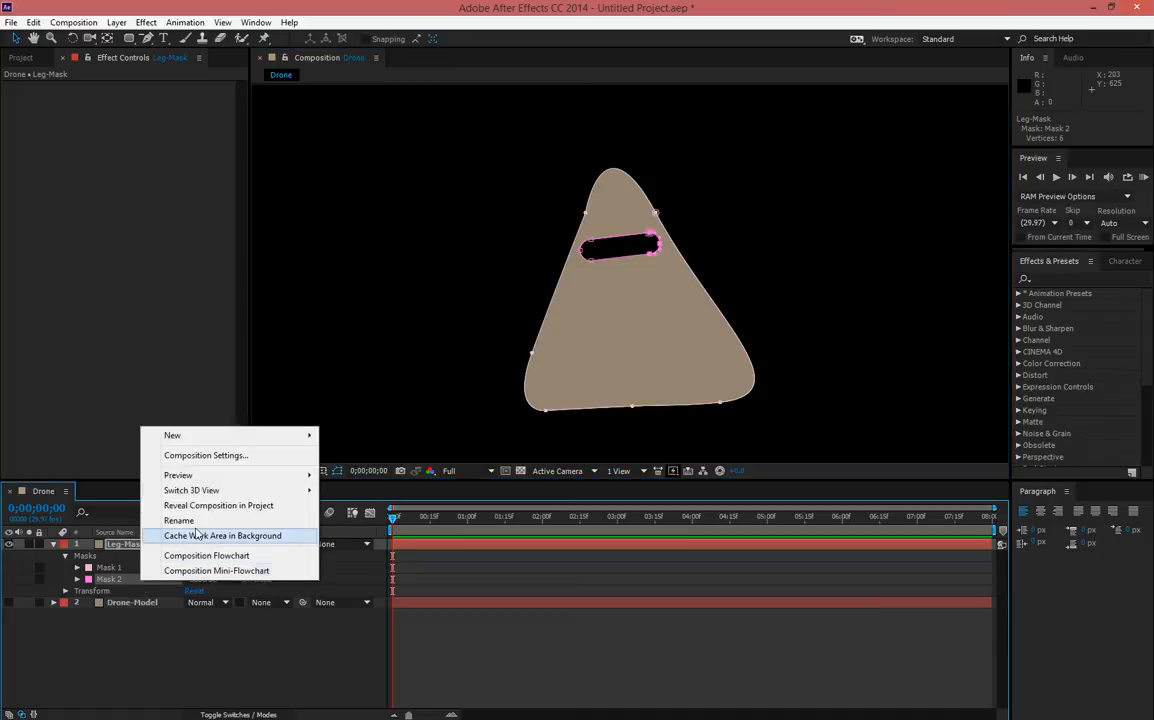
left_click(97, 581)
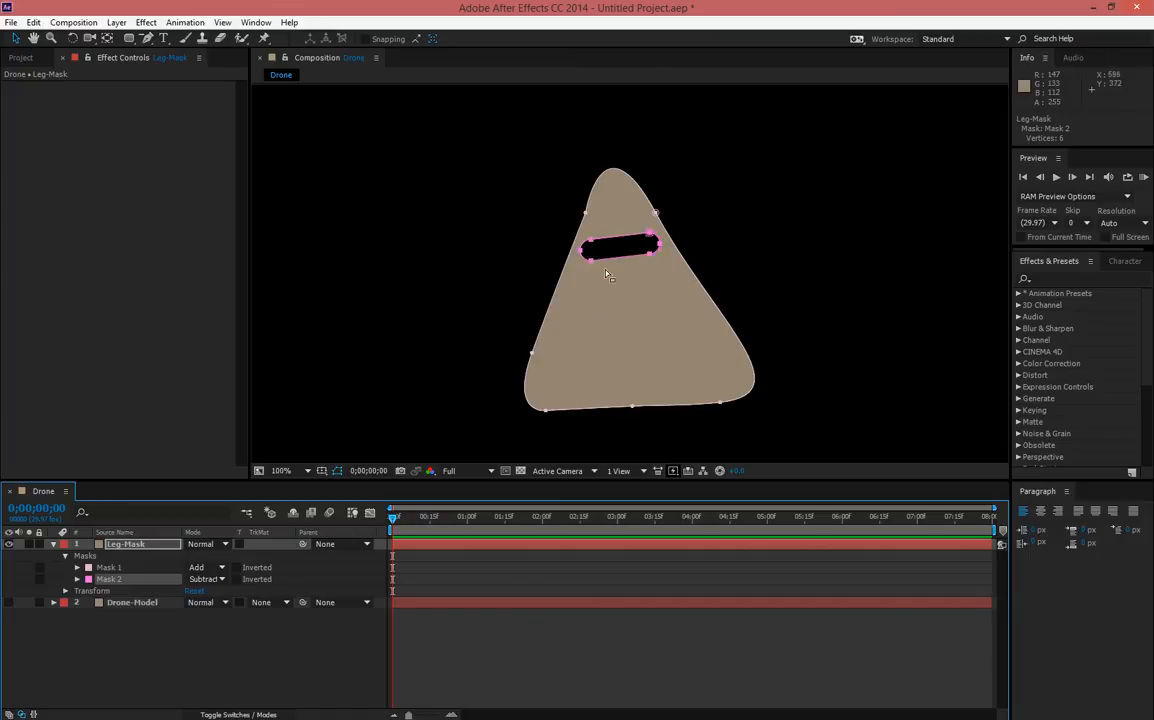
left_click_drag(591, 261, 591, 281)
key("ctrl+z")
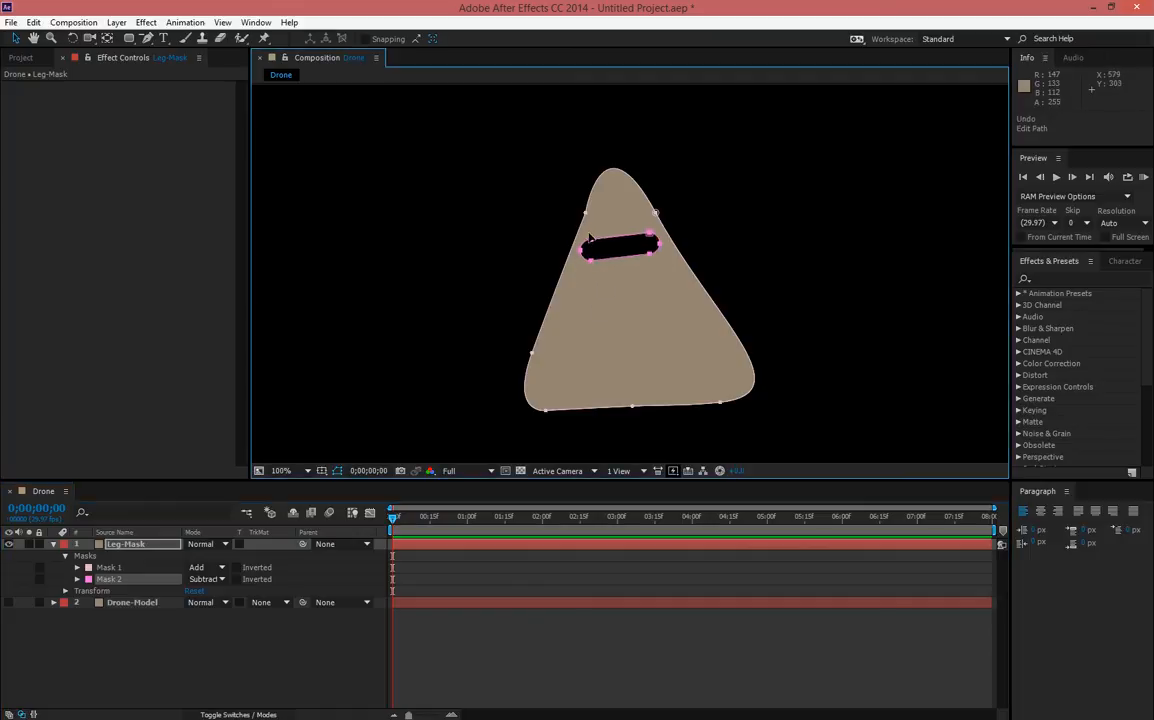
mouse_move(590, 241)
left_mouse_down()
mouse_move(591, 258)
mouse_move(592, 242)
left_mouse_up()
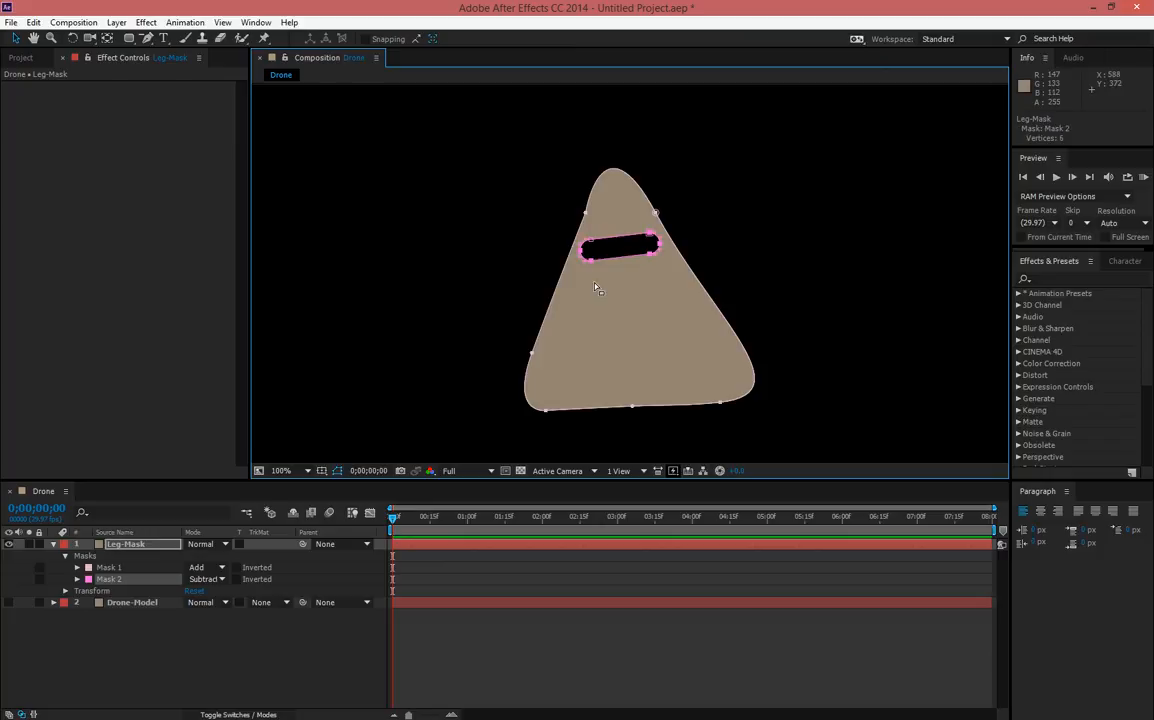
left_click(542, 245)
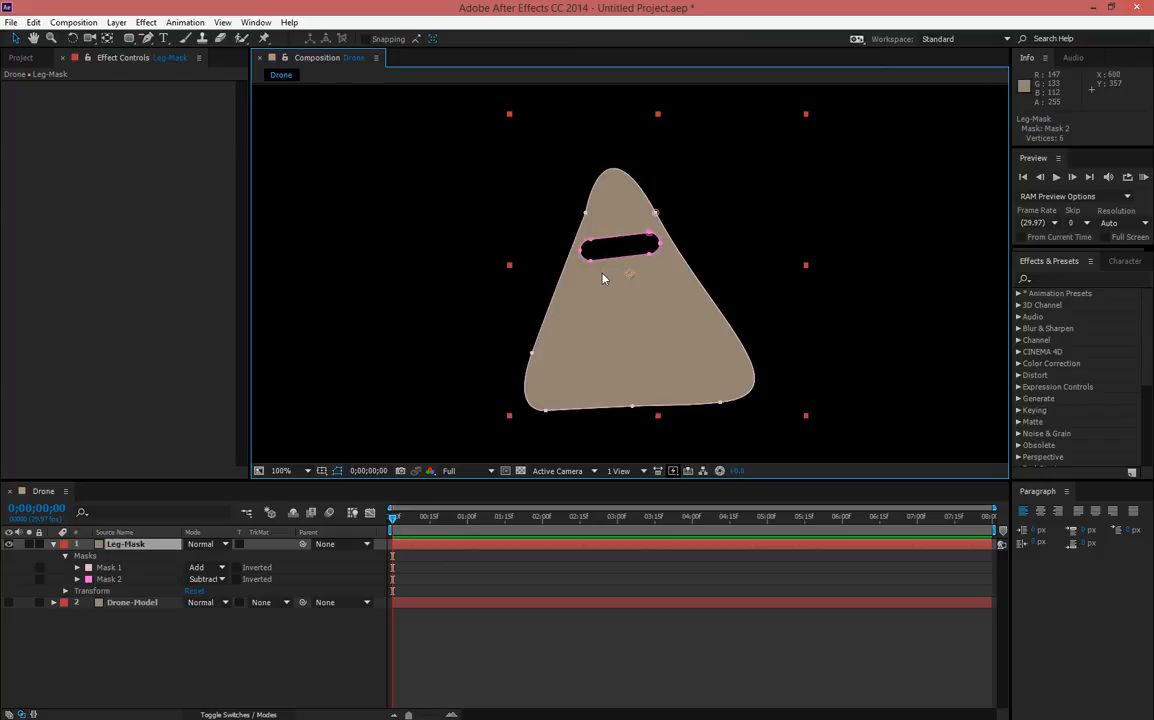
Draw a wider rounded rectangle mask below the first slot, raise its right end to a matching tilt and nudge its left end inward
left_click(130, 39)
left_click_drag(566, 275, 677, 294)
left_click(16, 38)
left_click_drag(661, 268, 680, 300)
key("Up")
key("Up")
key("Up")
key("Up")
key("Up")
key("Up")
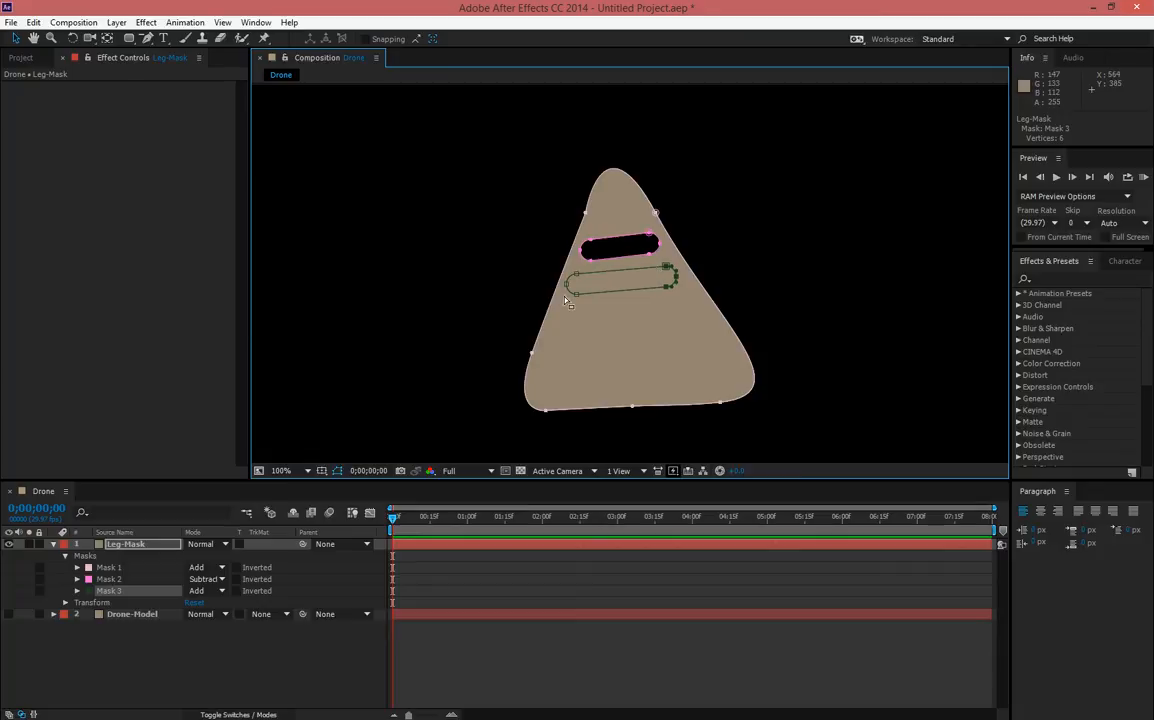
left_click_drag(566, 311, 568, 310)
Set Mask 3 to Subtract mode to cut the second slot out of the triangle
right_click(611, 292)
mouse_move(730, 175)
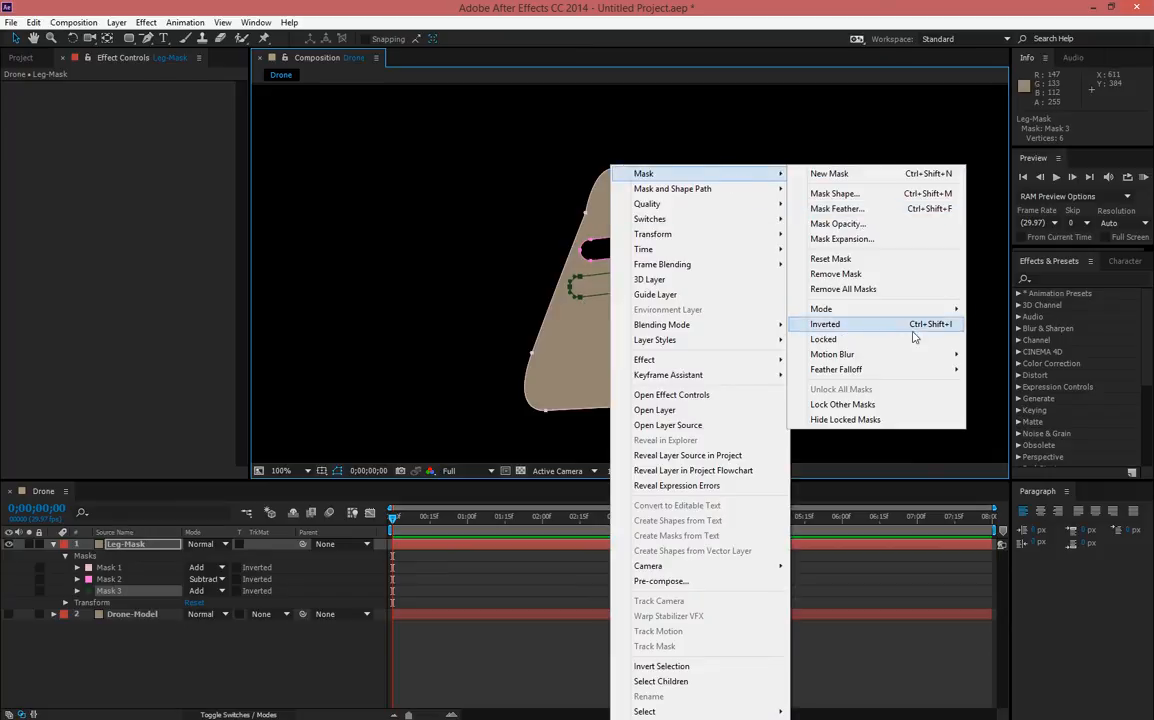
mouse_move(907, 309)
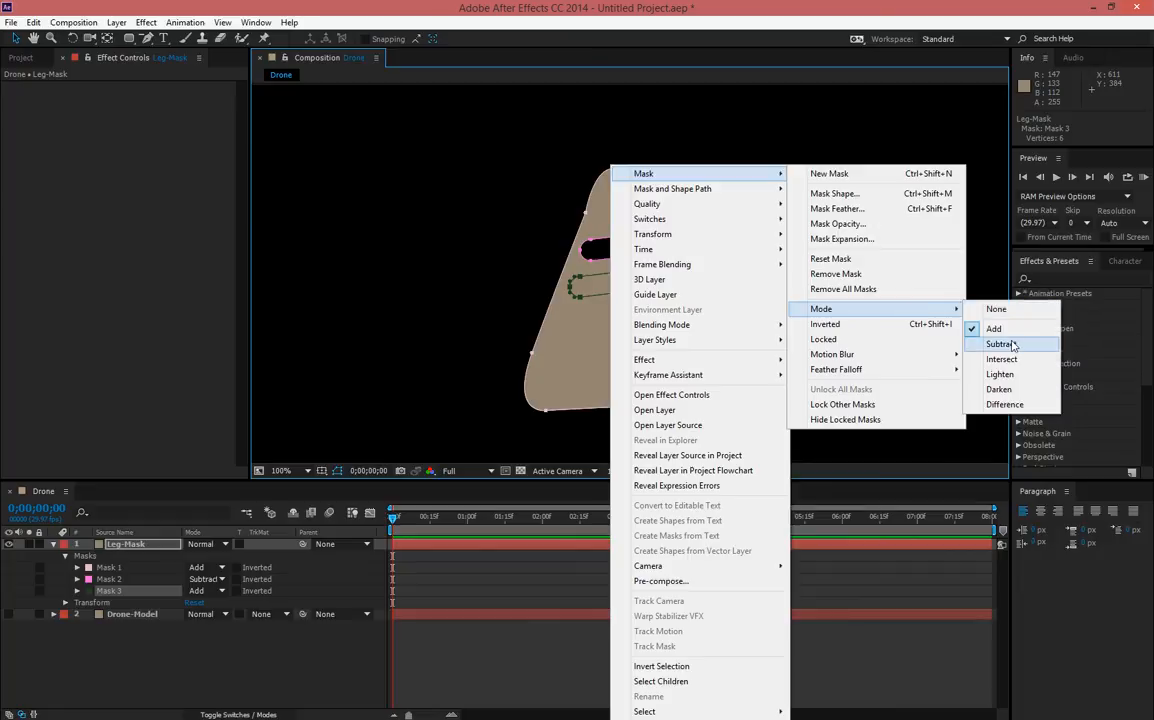
left_click(1000, 344)
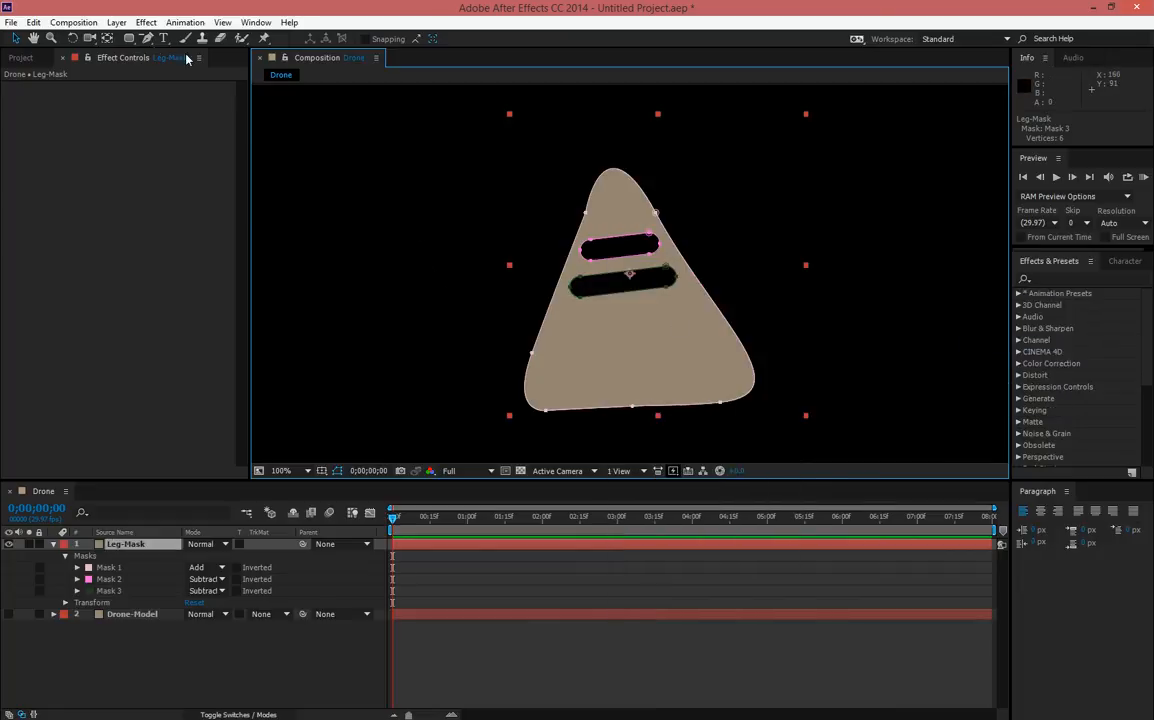
Draw a third rounded rectangle mask about 194 by 33 px on Leg-Mask, below the two slots
left_click(129, 38)
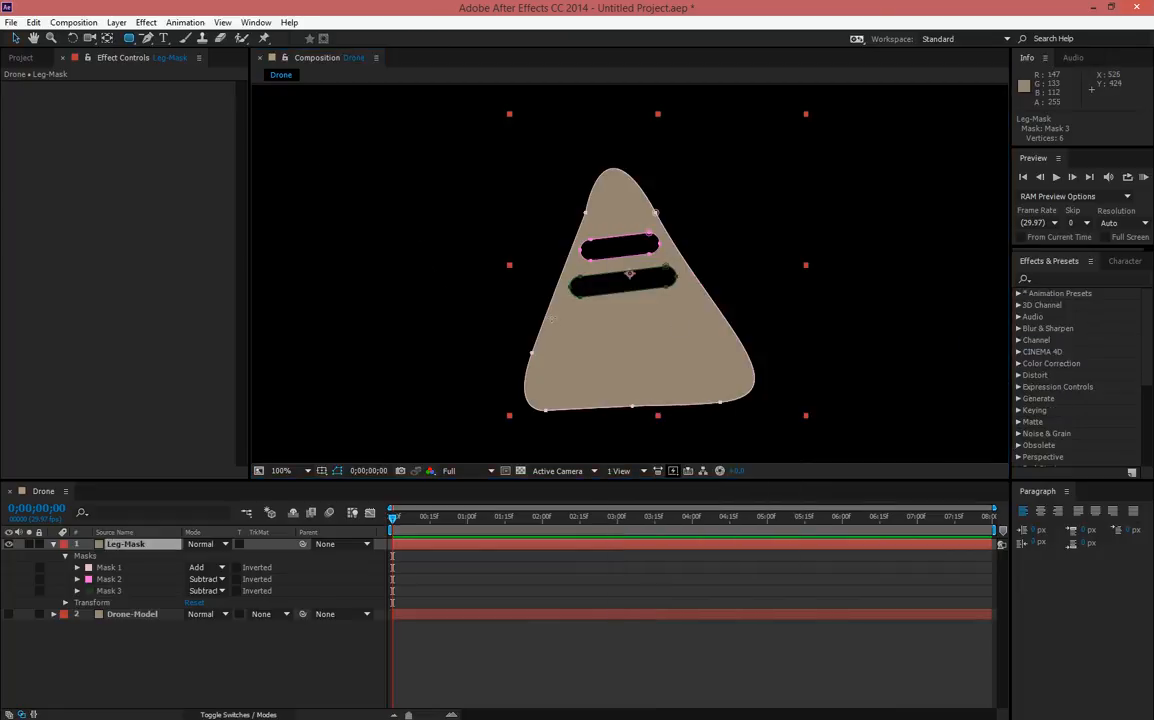
left_click_drag(554, 318, 688, 340)
left_click(15, 38)
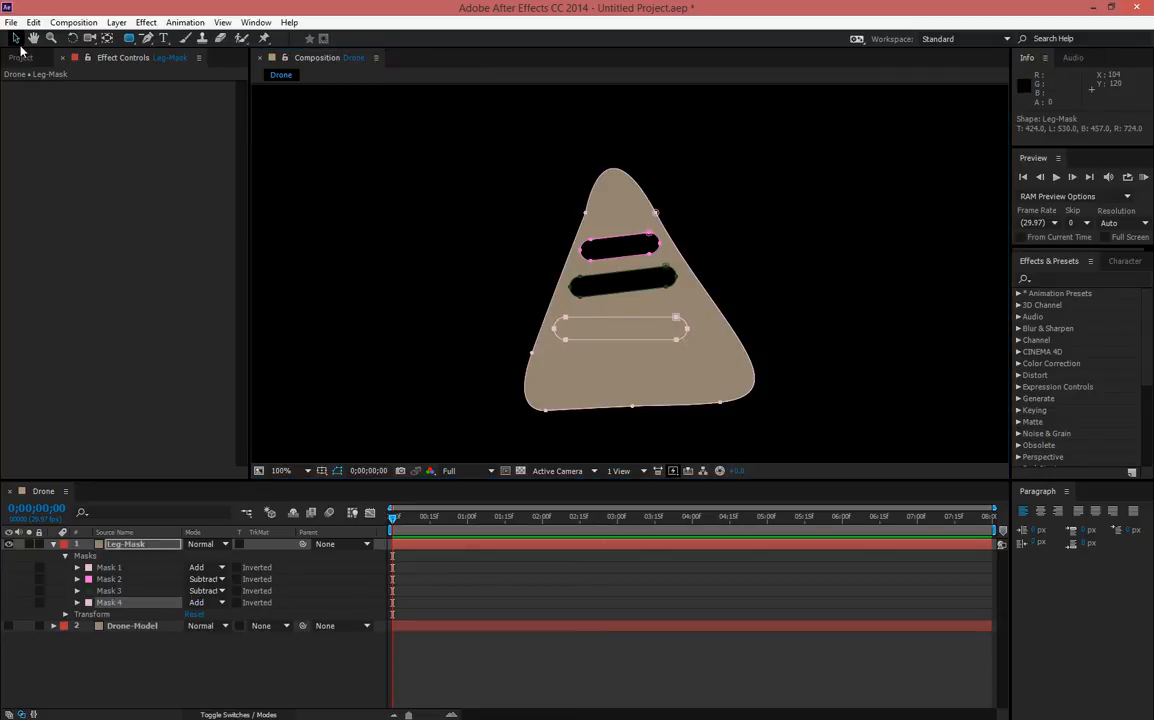
Move Mask 4's right end up and right to tilt it like the other slots, and nudge its left end slightly right
left_click(681, 333)
key("Up")
key("Up")
key("Up")
key("Up")
key("Up")
key("Up")
key("Up")
key("Up")
key("Right")
key("Right")
key("Right")
key("Right")
key("Right")
key("Right")
key("Right")
key("Right")
key("Up")
key("Up")
key("Up")
key("Up")
key("Up")
key("Up")
key("Up")
key("Up")
key("Up")
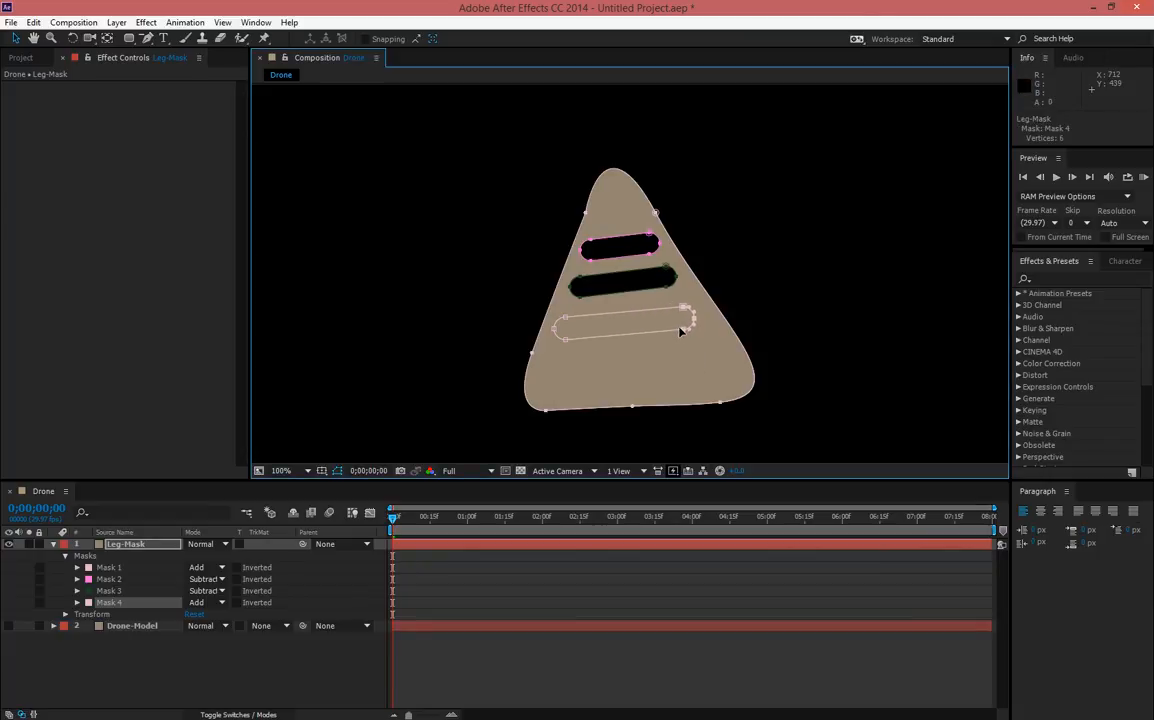
key("Right")
key("Right")
key("Right")
key("Right")
key("Right")
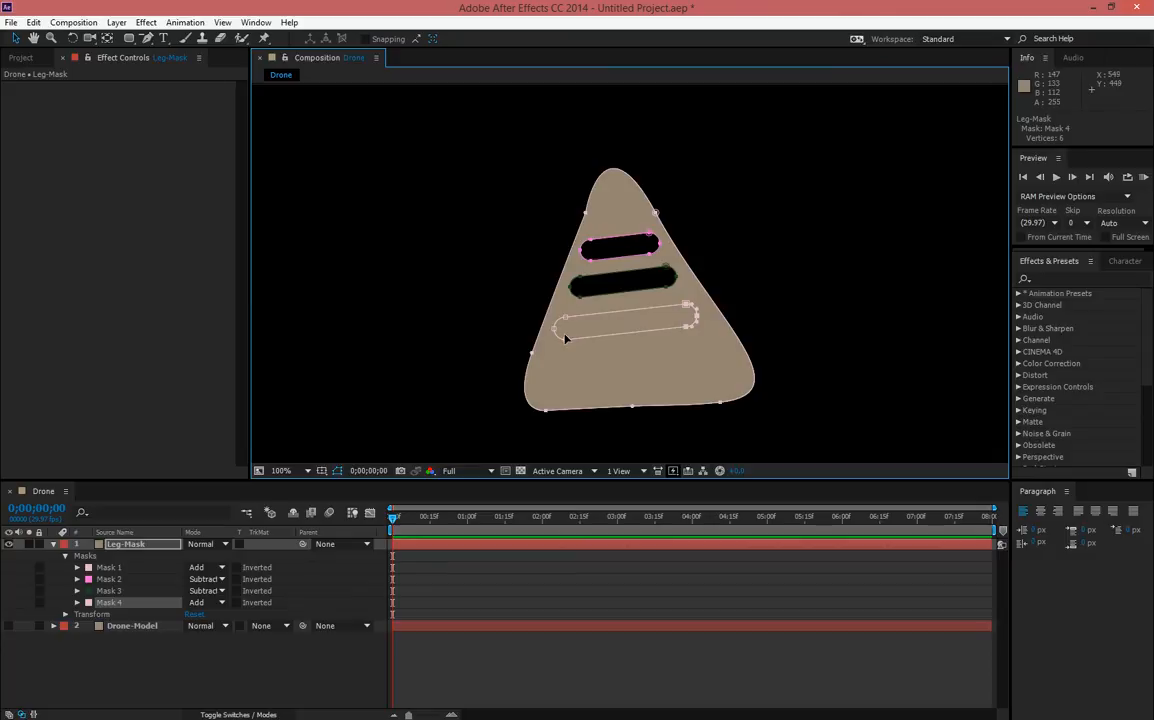
left_click_drag(582, 312, 551, 367)
key("Right")
key("Right")
key("Right")
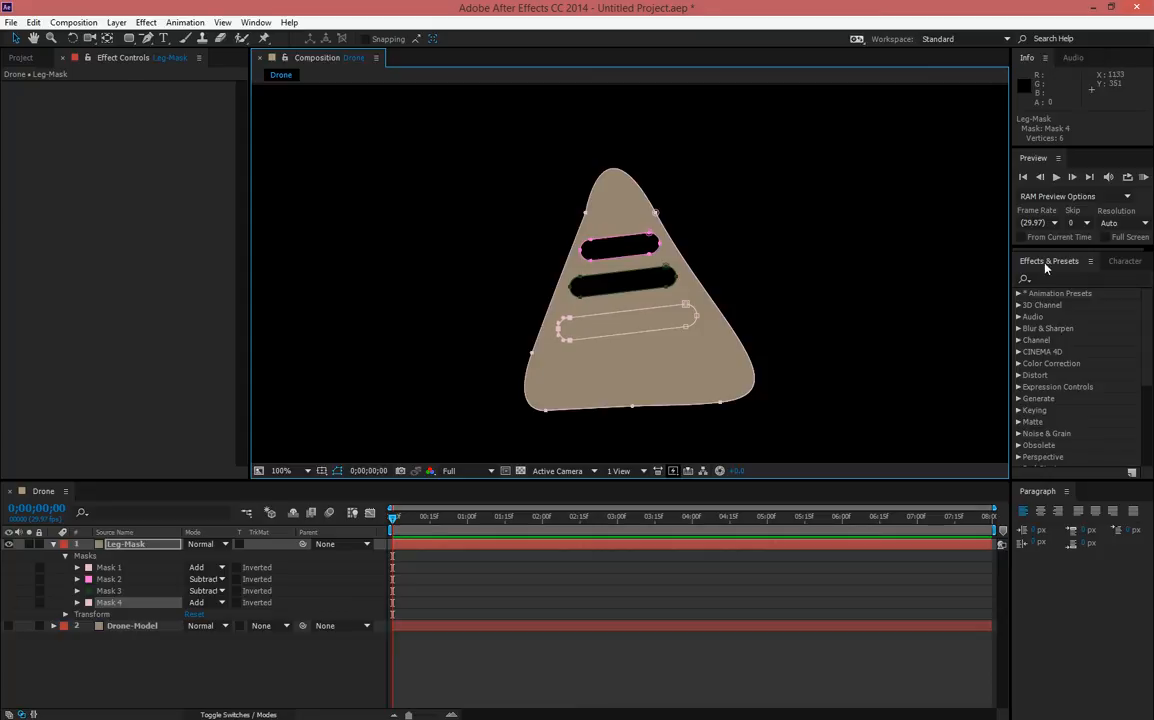
Set Mask 4 to Subtract mode to cut the third slot out of the triangle
right_click(652, 331)
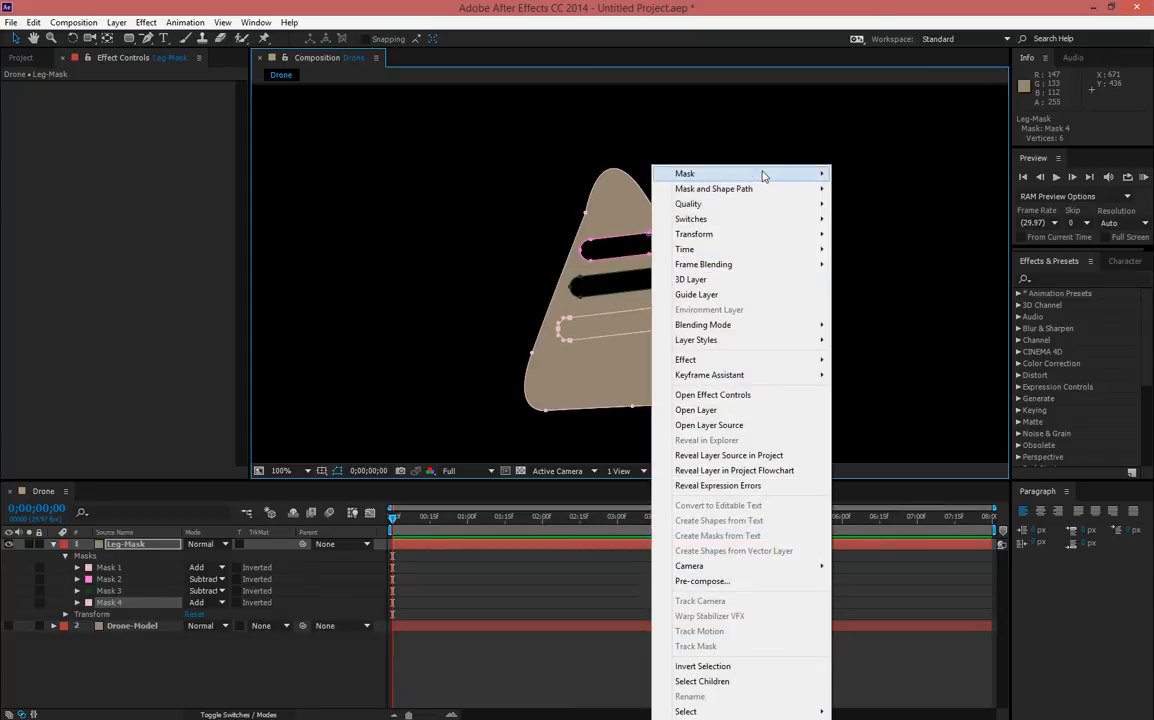
mouse_move(762, 175)
mouse_move(922, 315)
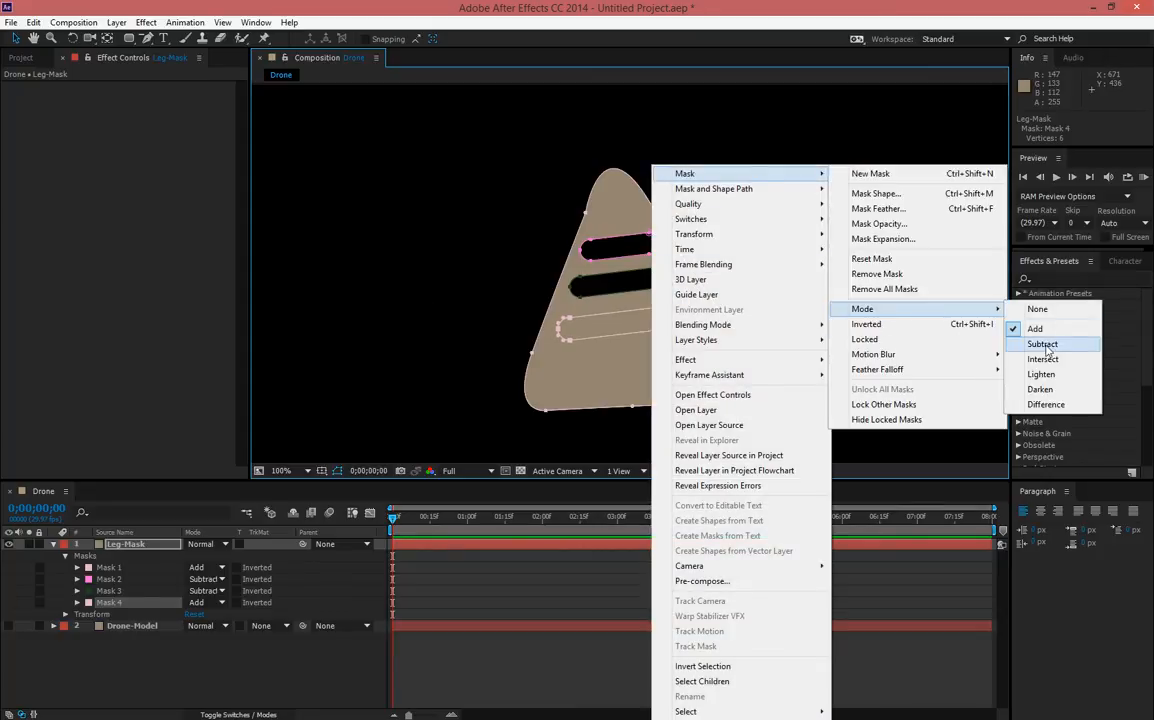
left_click(1039, 414)
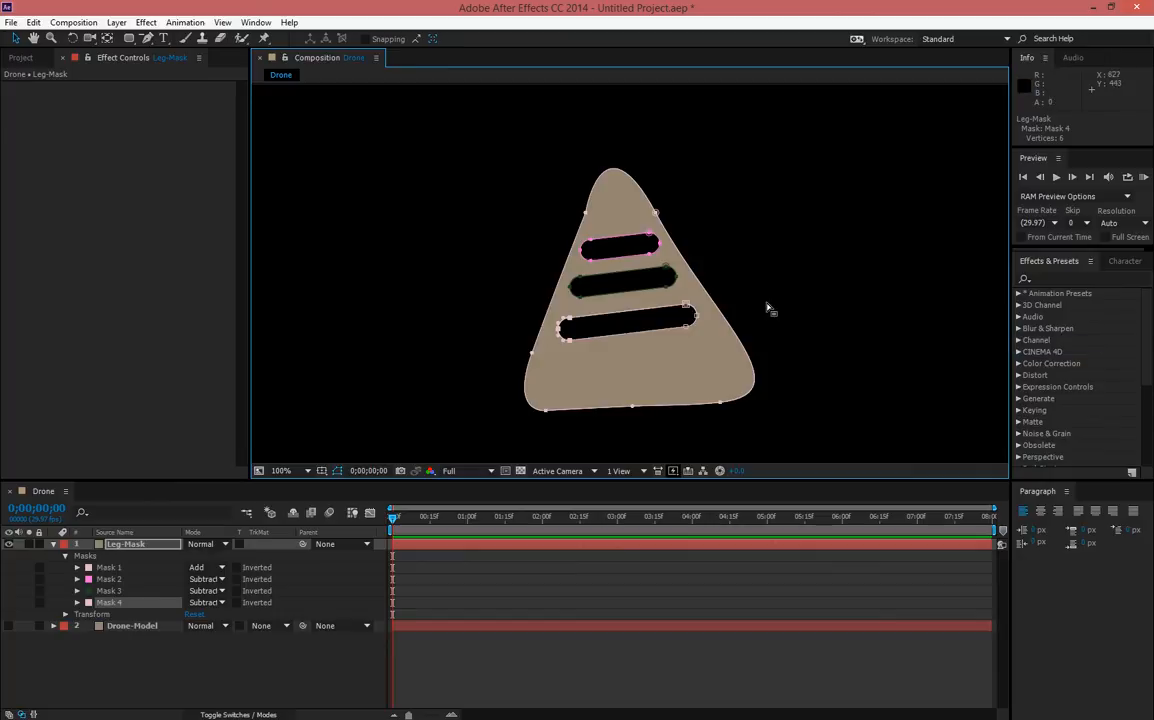
Collapse the Leg-Mask layer, hide it, and make the Drone-Model layer visible
left_click(53, 544)
left_click(155, 605)
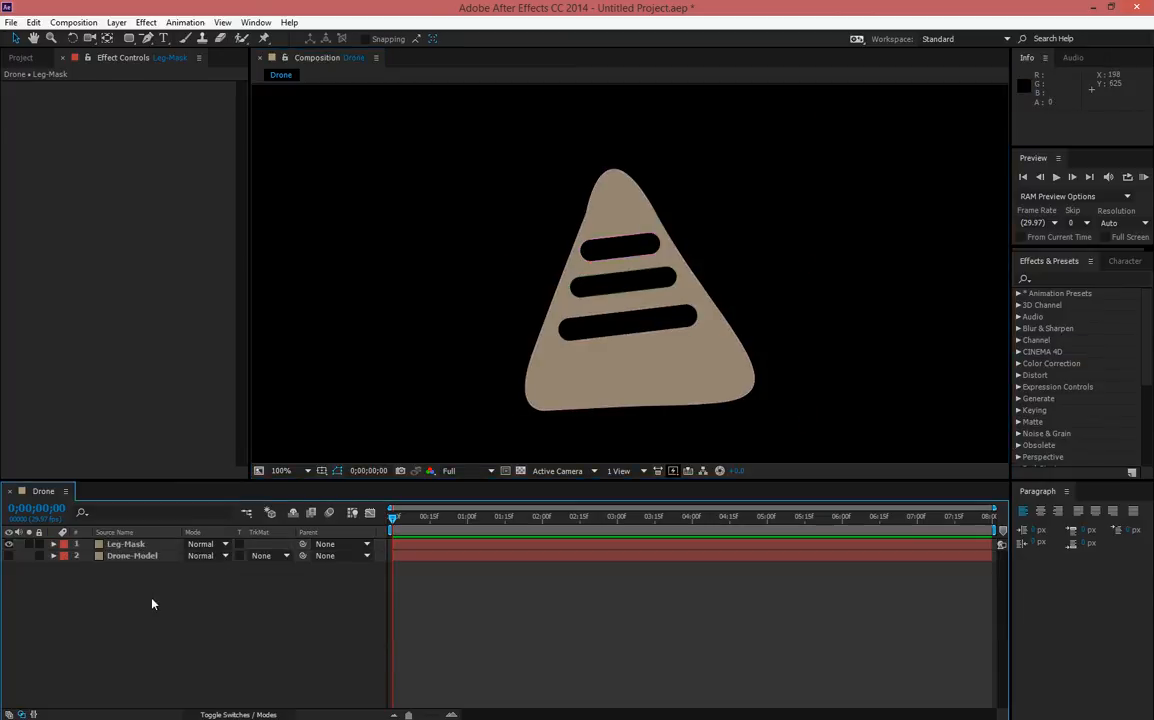
left_click(9, 544)
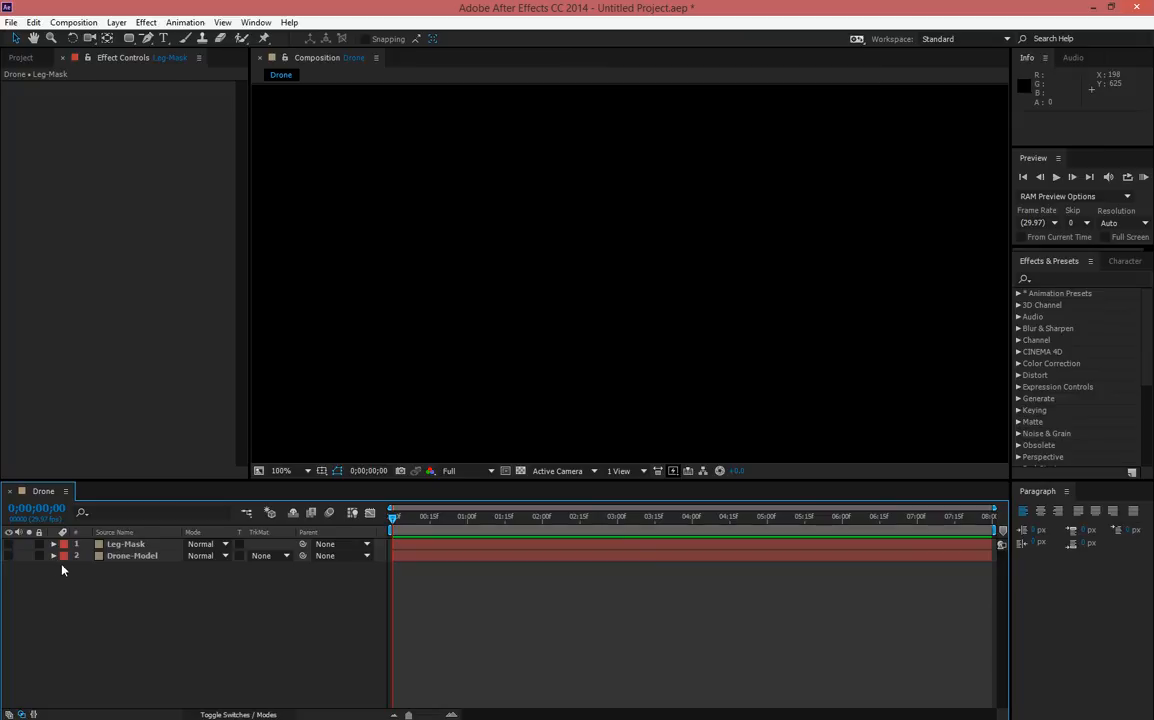
left_click(9, 555)
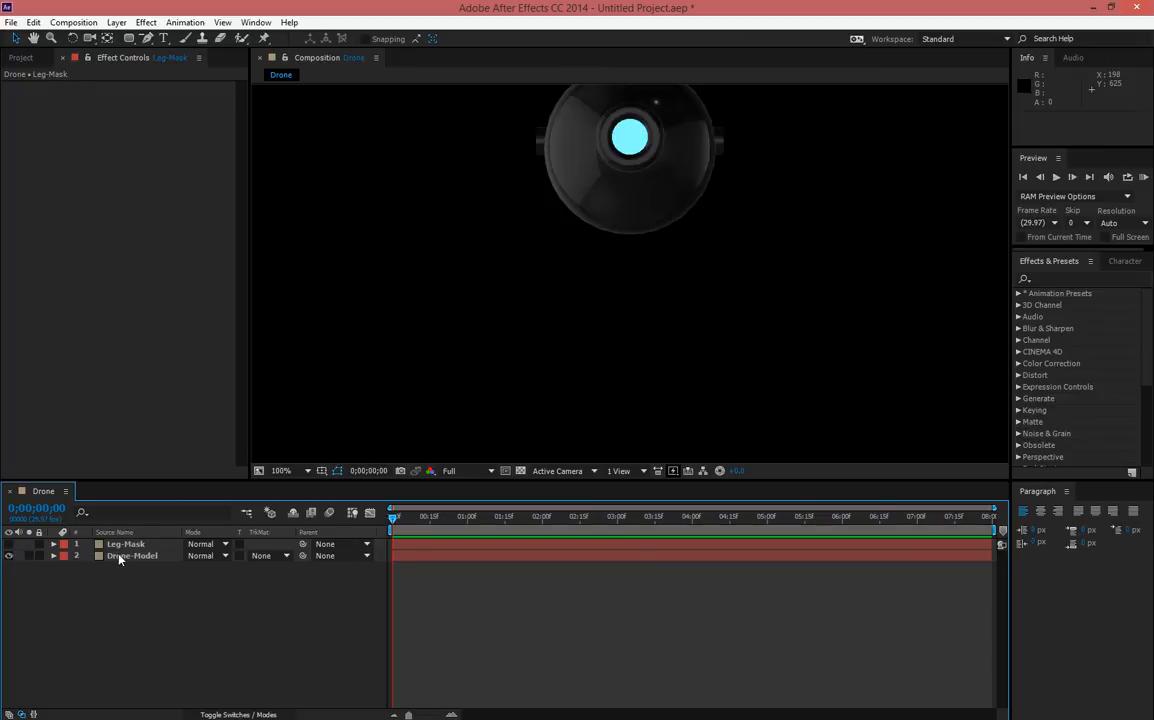
Assign the Leg-Mask layer to Path Layer 1 in the Element custom text and masks of Drone-Model
left_click(118, 556)
left_click(18, 214)
left_click(29, 228)
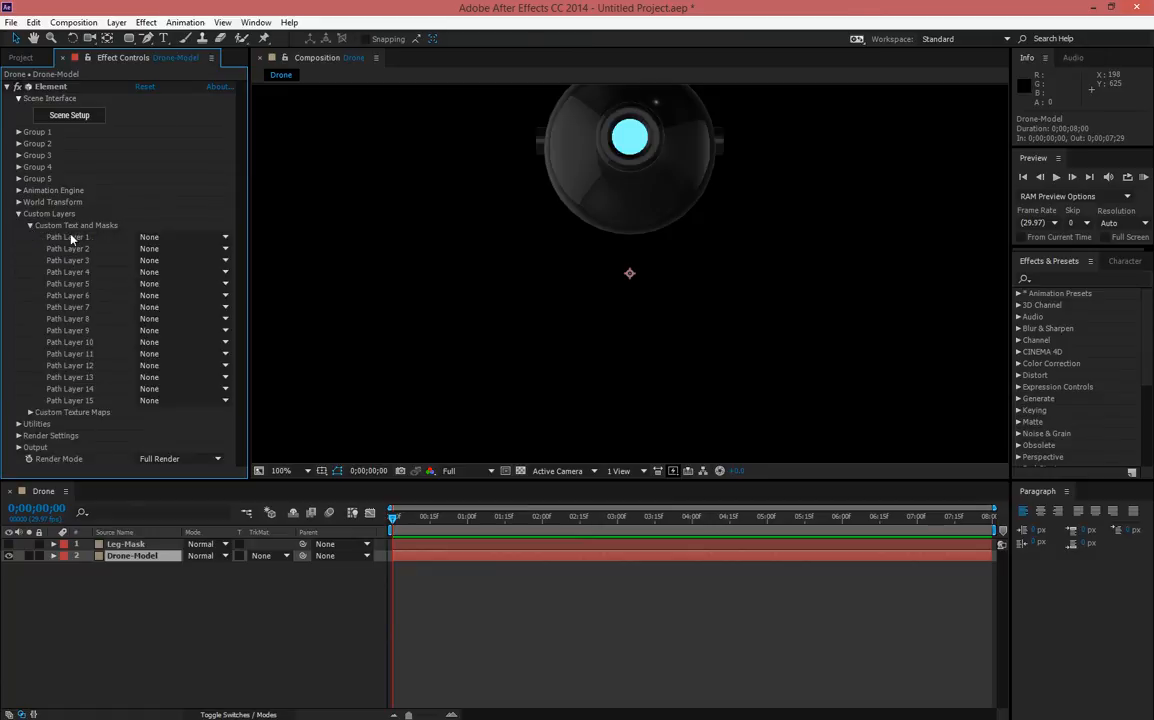
left_click(165, 237)
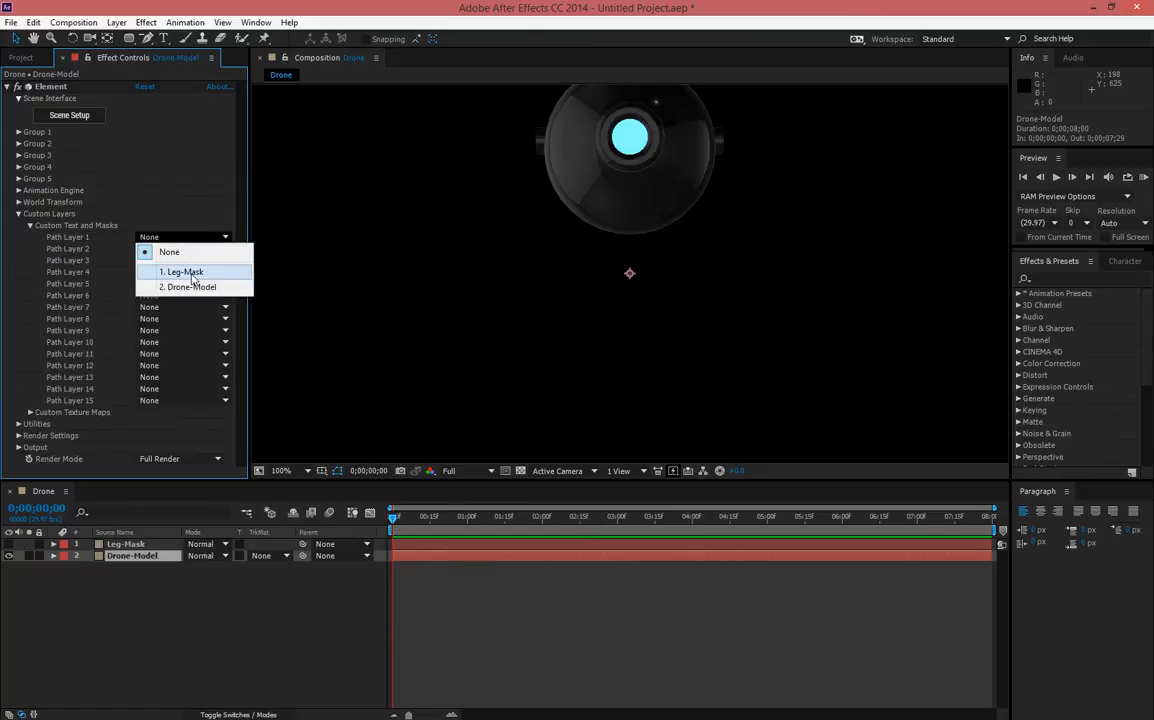
left_click(193, 277)
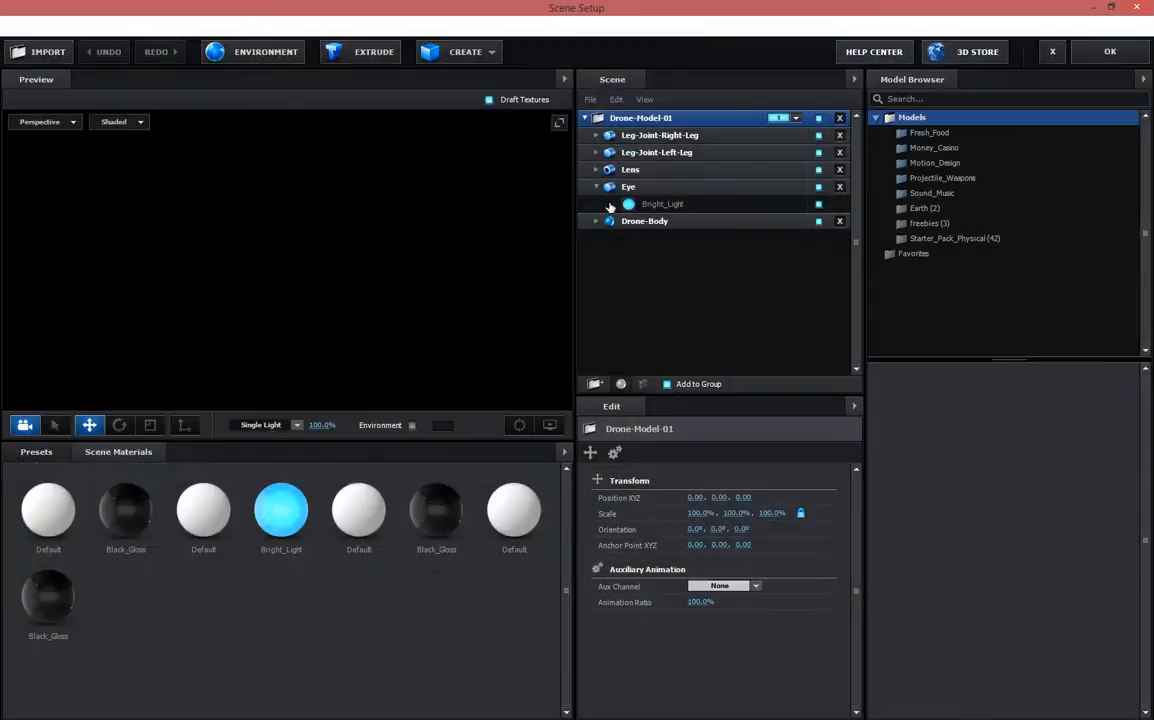
Extrude the custom path as a new model in Scene Setup and rotate it 90° around its Y axis
left_click(352, 60)
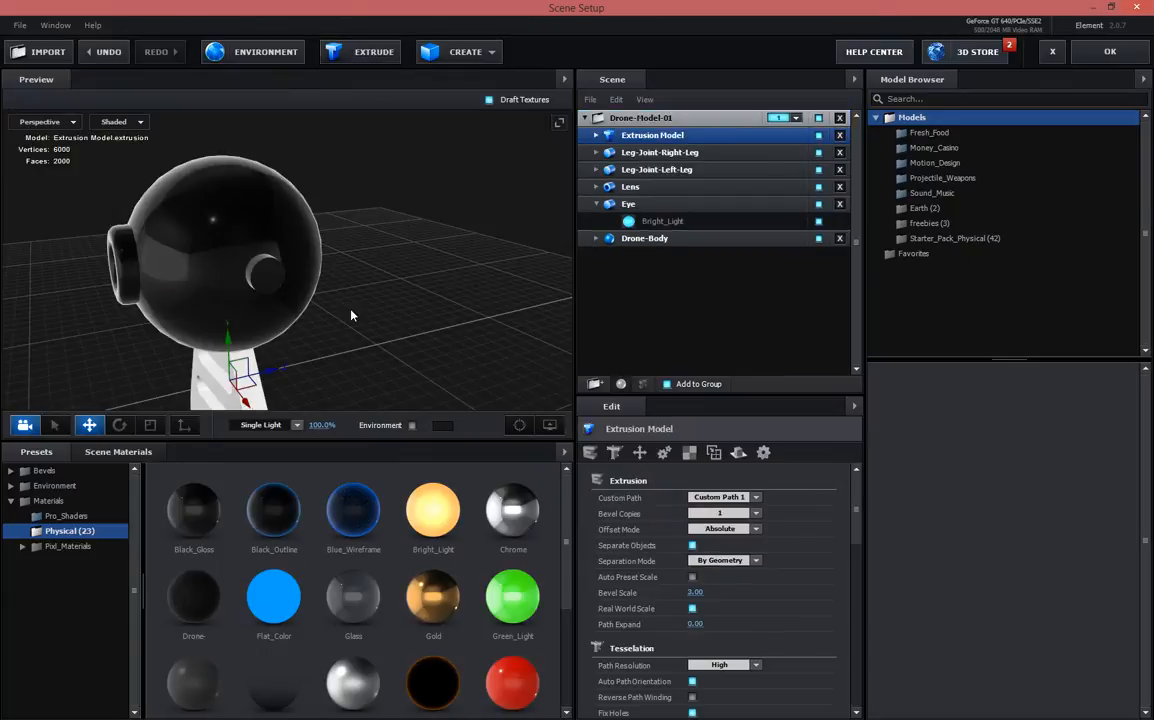
left_click_drag(435, 233, 325, 275)
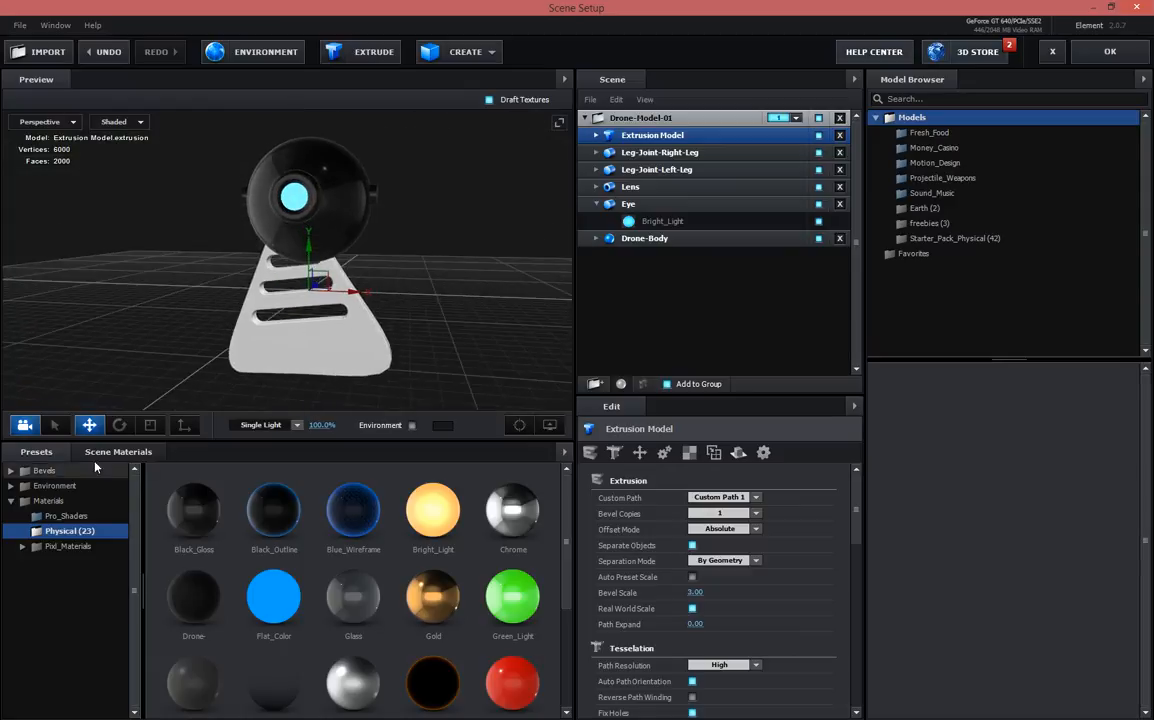
left_click(119, 425)
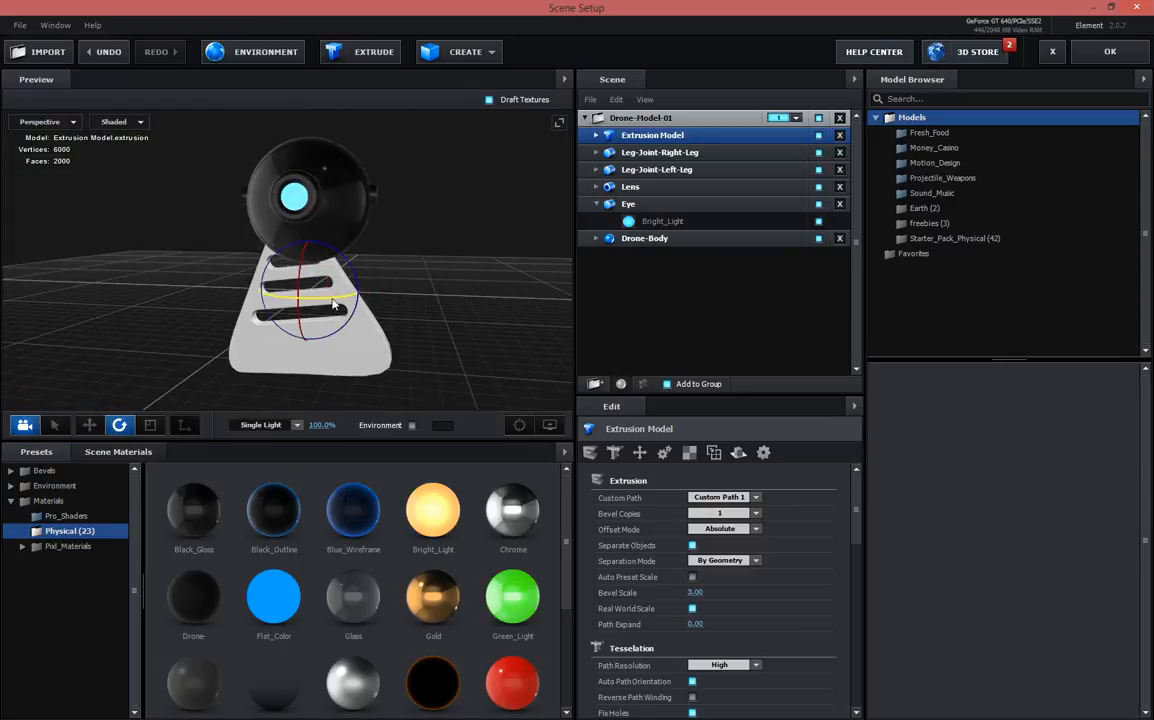
left_click_drag(353, 304, 440, 280)
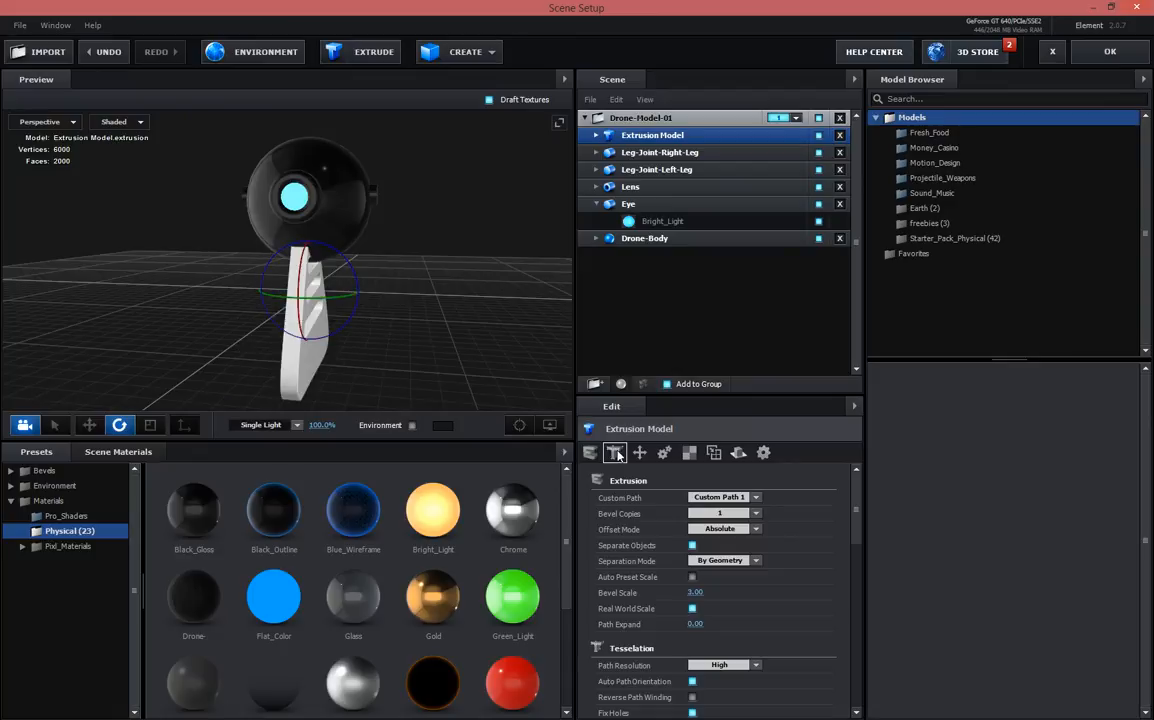
scroll(640, 580, "down", 4)
scroll(668, 657, "down", 1)
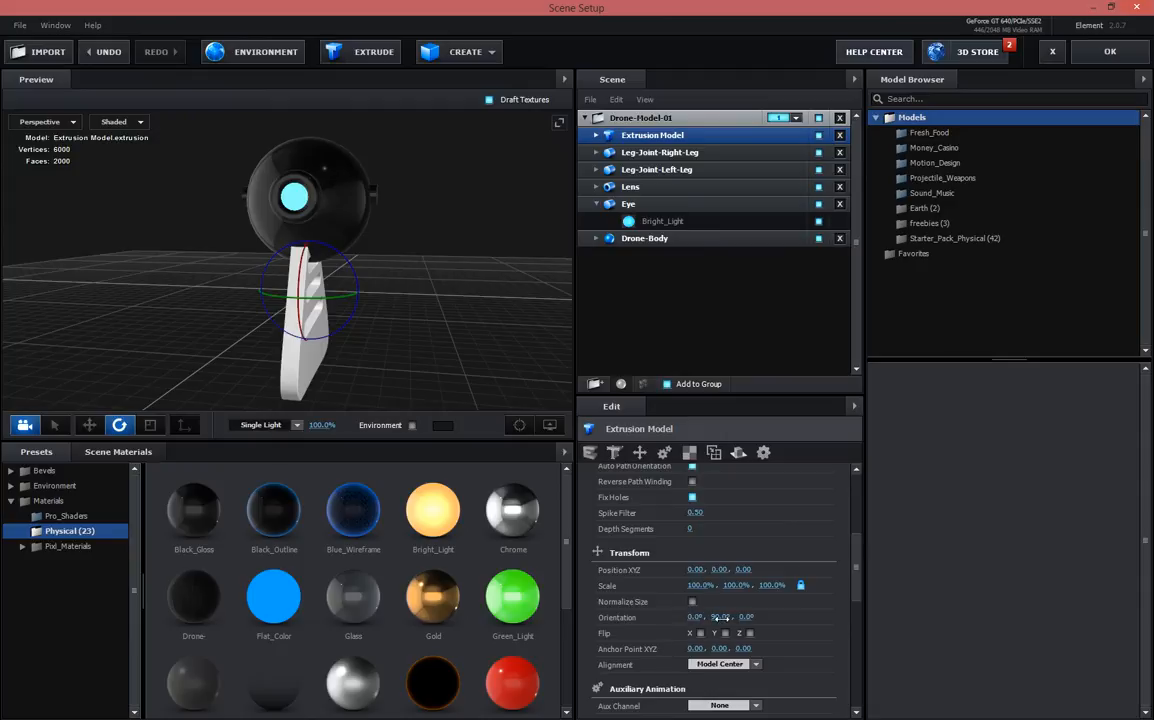
Move the extruded leg sideways to about X 0.59 and scale it uniformly to about 59.1%
left_click(90, 428)
left_click_drag(361, 297, 350, 256)
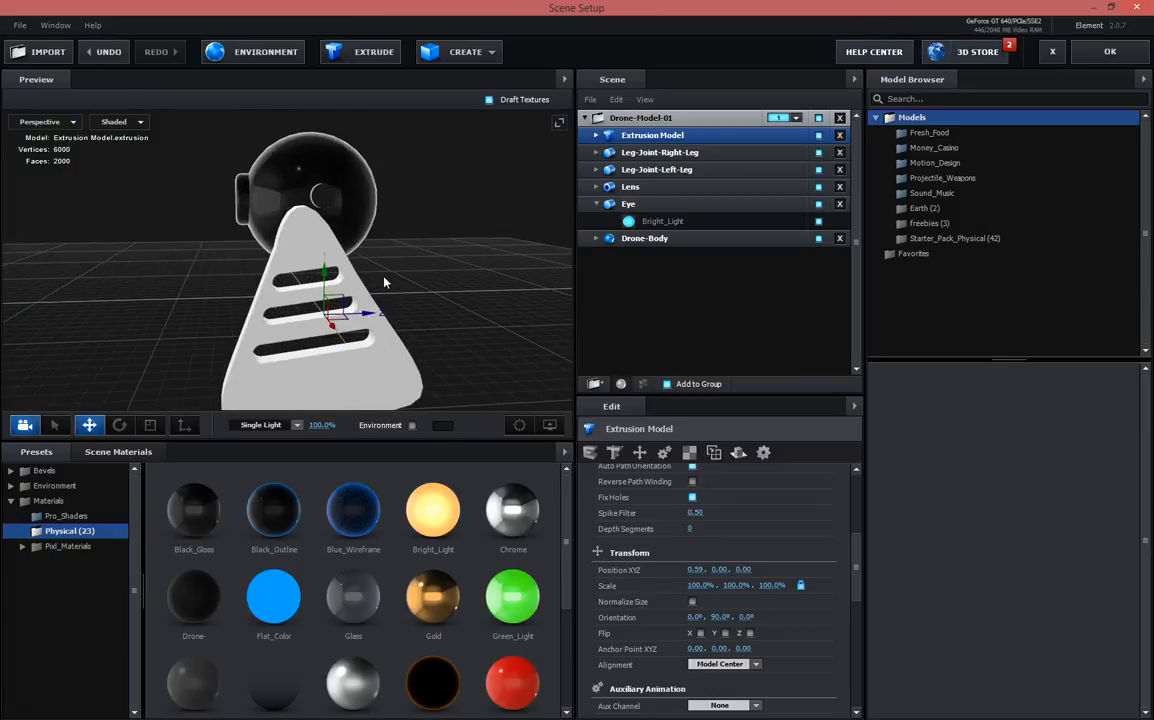
left_click(150, 425)
left_click_drag(326, 305, 236, 292)
Raise the extruded leg to about Y 0.45 and shift it to about Z 0.08 to line up with the joint
left_click(88, 425)
left_click_drag(335, 292, 333, 221)
left_click_drag(443, 227, 488, 294)
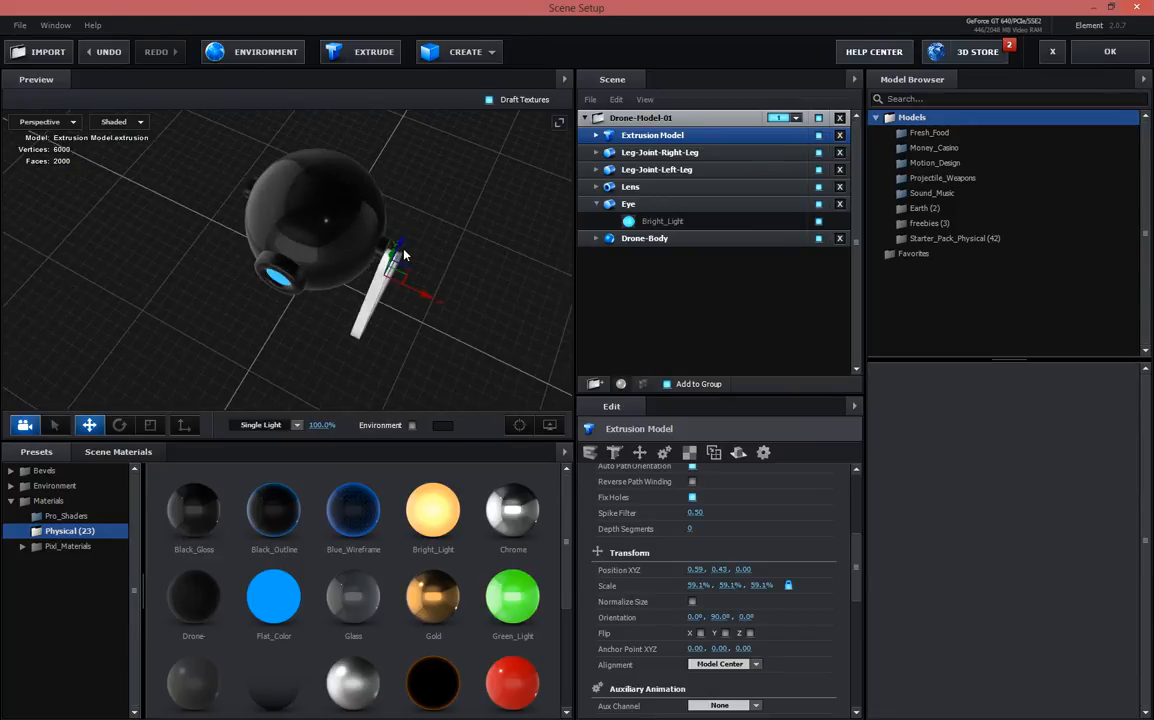
left_click_drag(401, 247, 405, 239)
scroll(434, 254, "up", 5)
left_click_drag(480, 264, 408, 230)
left_click_drag(434, 279, 437, 282)
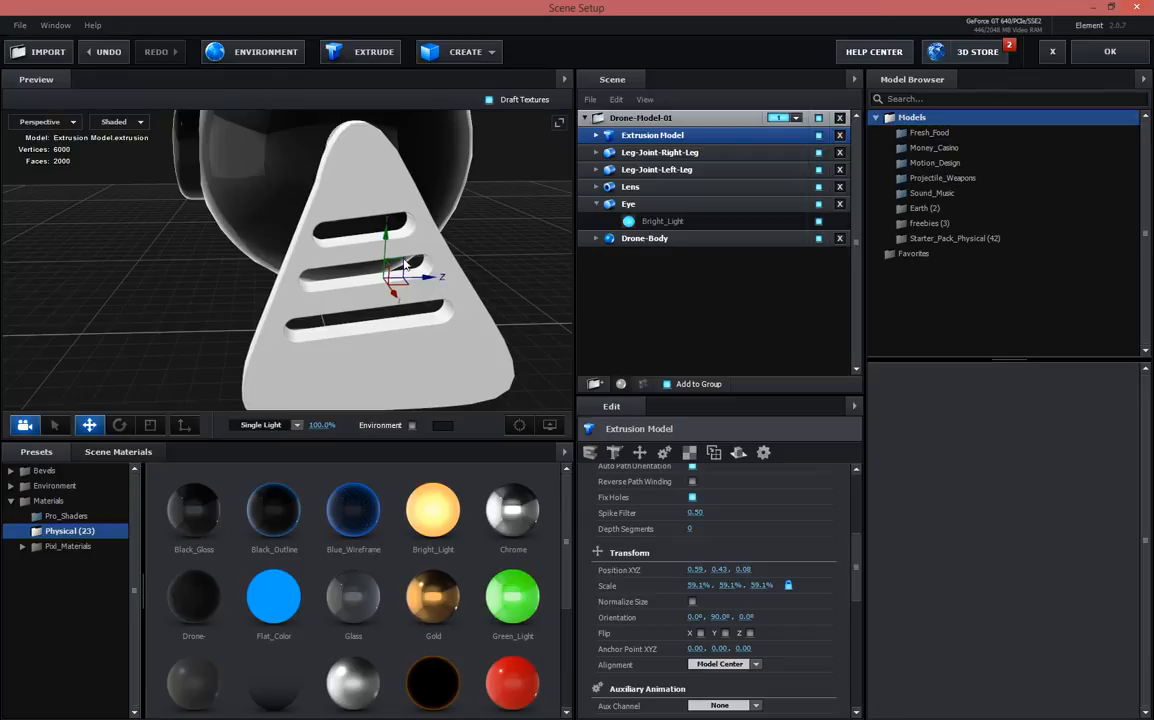
left_click_drag(386, 240, 388, 232)
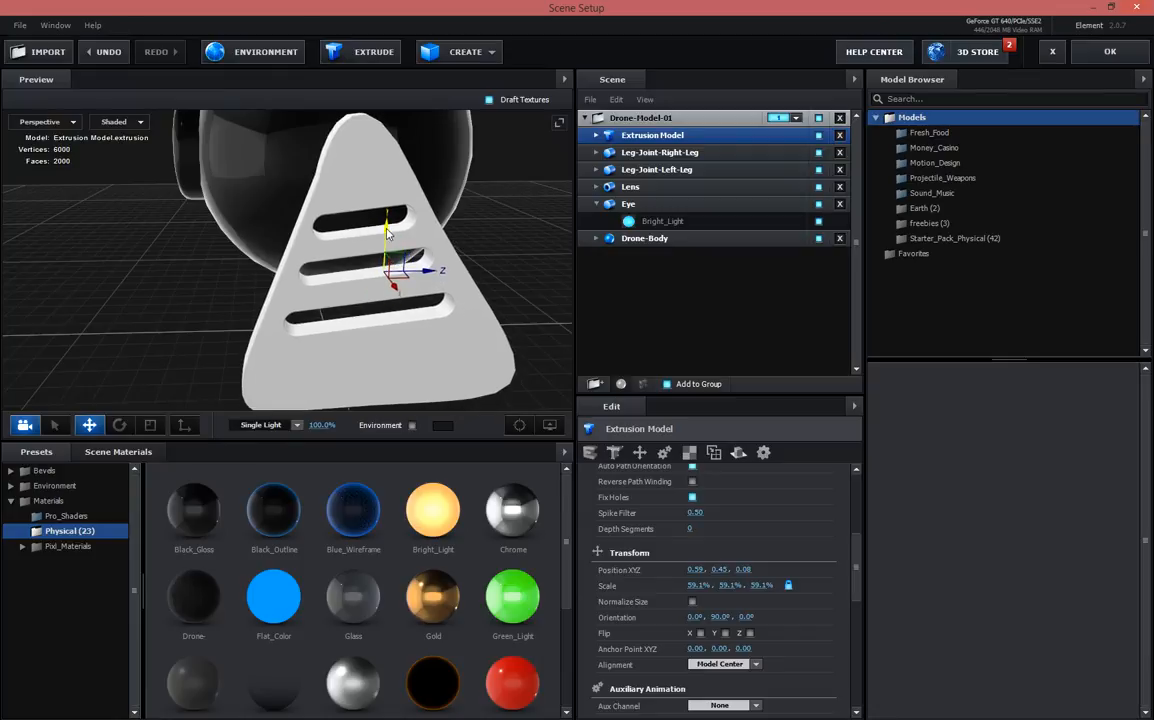
Tilt the leg so its lower end leans outward, at an orientation of about 90°, 80.5°, 90°
left_click_drag(314, 262, 361, 283)
left_click(131, 430)
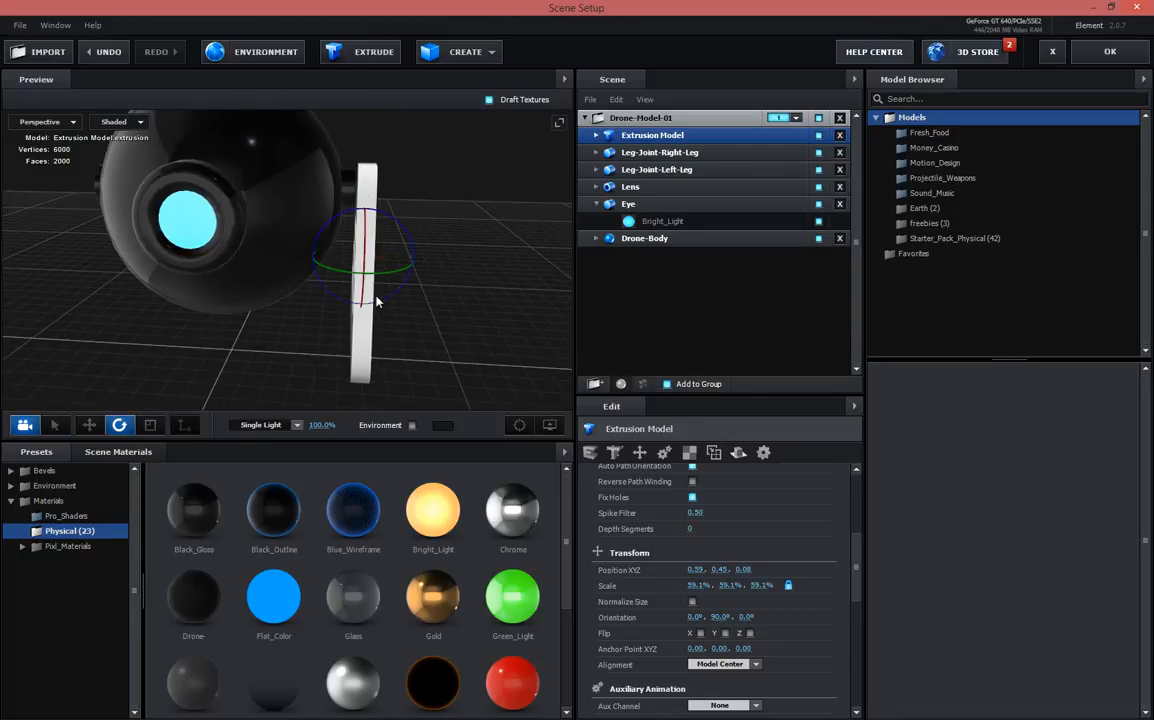
left_click_drag(406, 230, 341, 241)
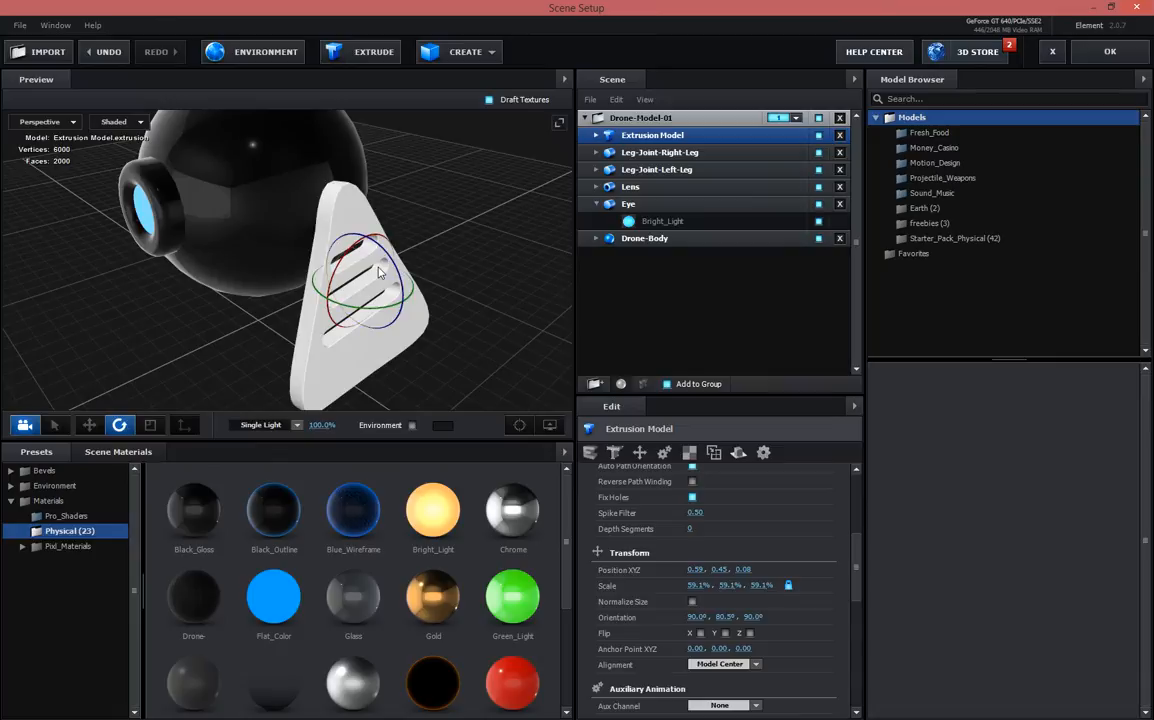
Nudge the tilted leg outward and up to about X 0.61 and Y 0.47
left_click(89, 425)
left_click_drag(258, 335, 325, 318)
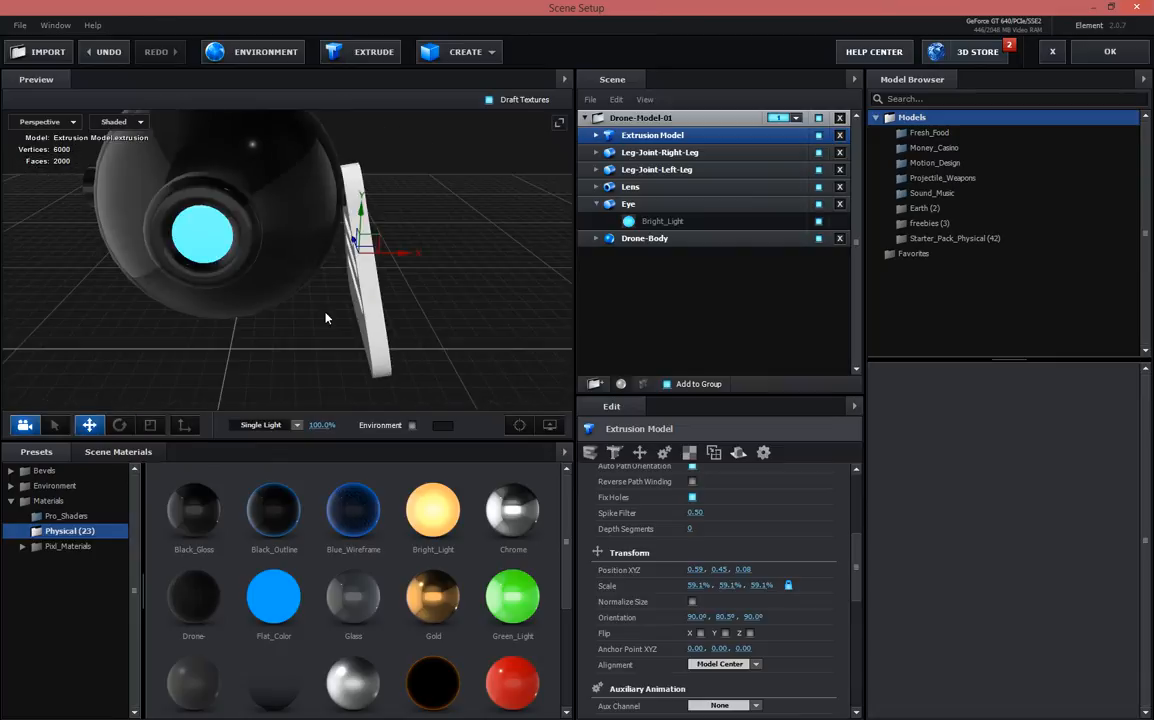
left_click_drag(413, 252, 411, 258)
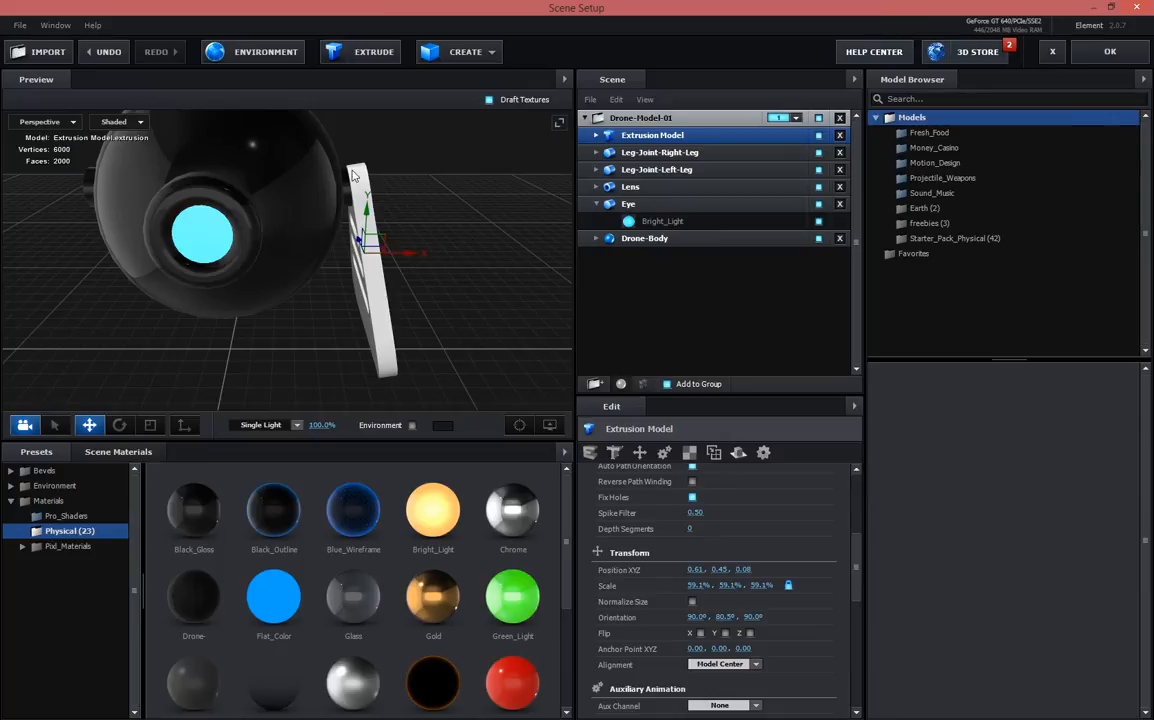
left_click_drag(373, 210, 336, 208)
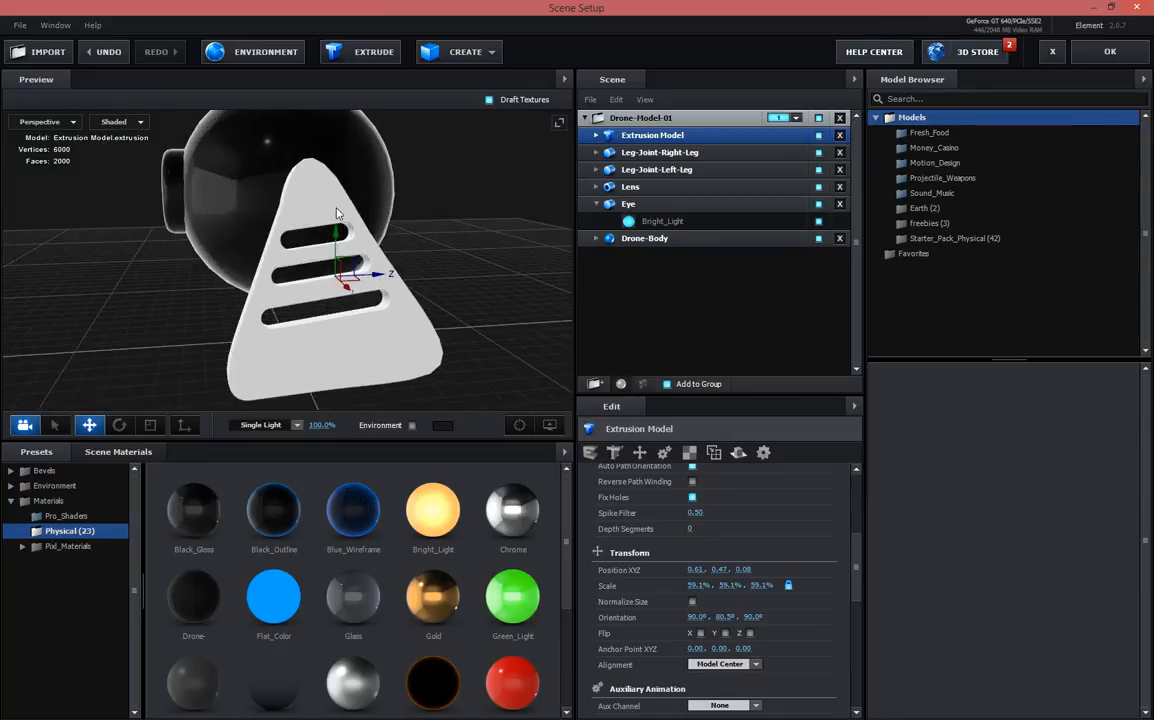
Review the leg's extrusion settings and try adjusting its Depth Segments
scroll(713, 600, "up", 4)
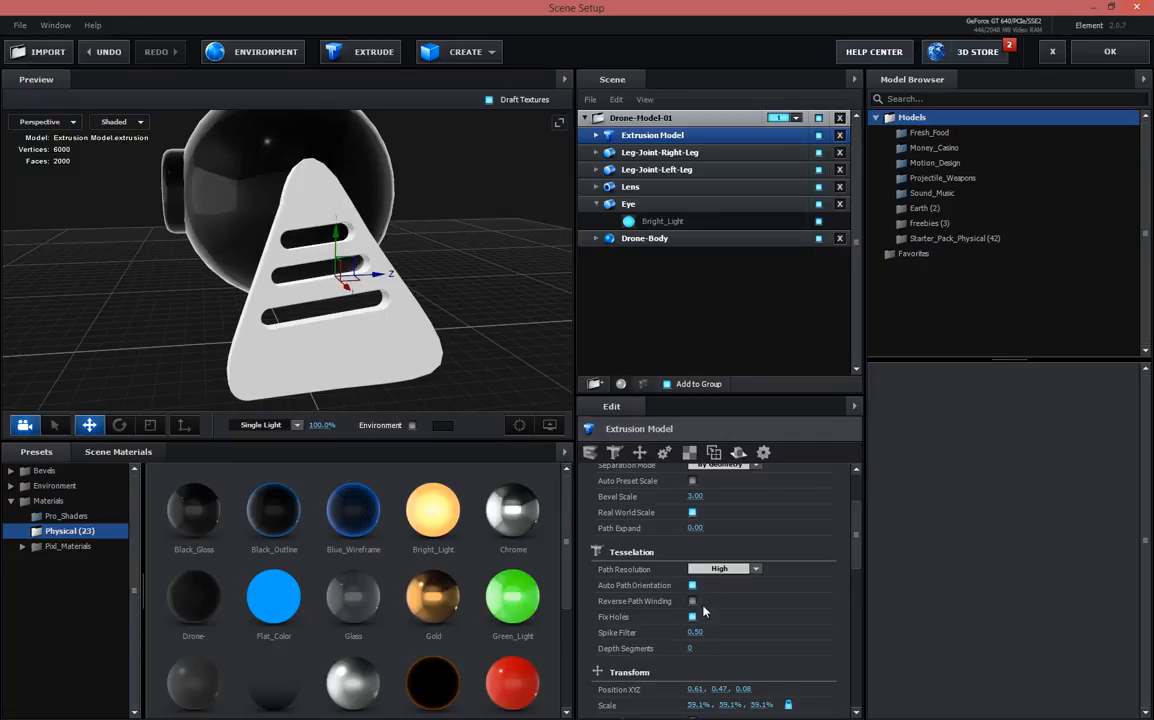
scroll(710, 600, "up", 2)
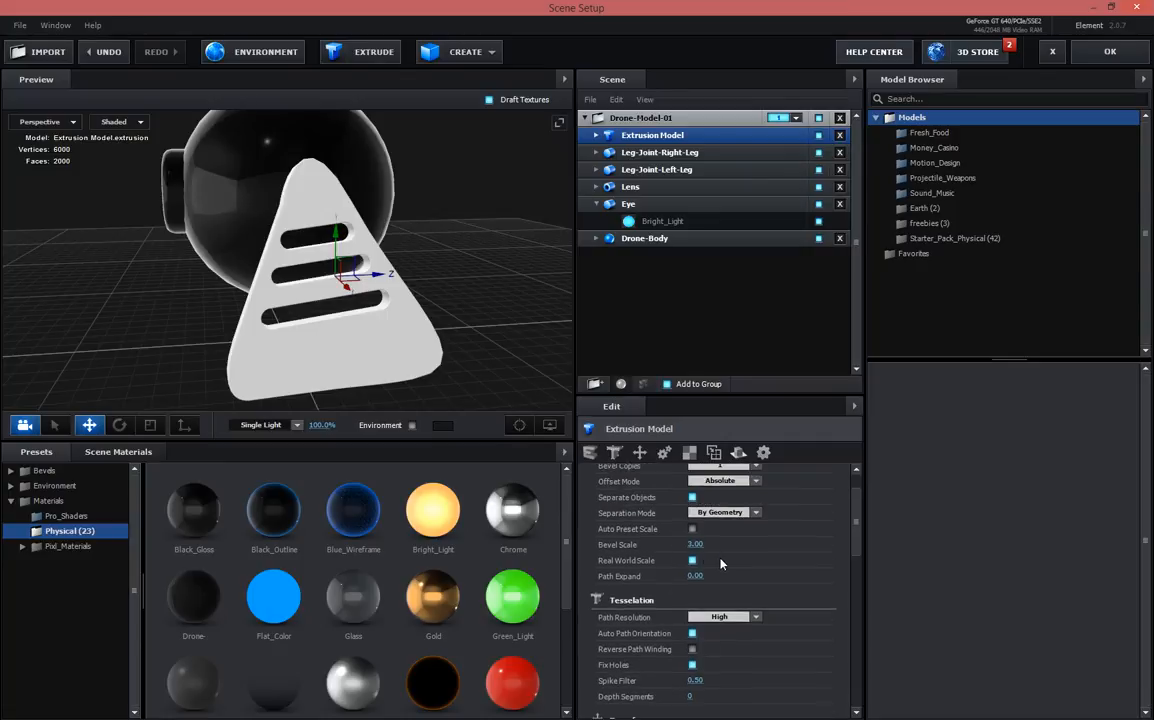
scroll(710, 561, "up", 2)
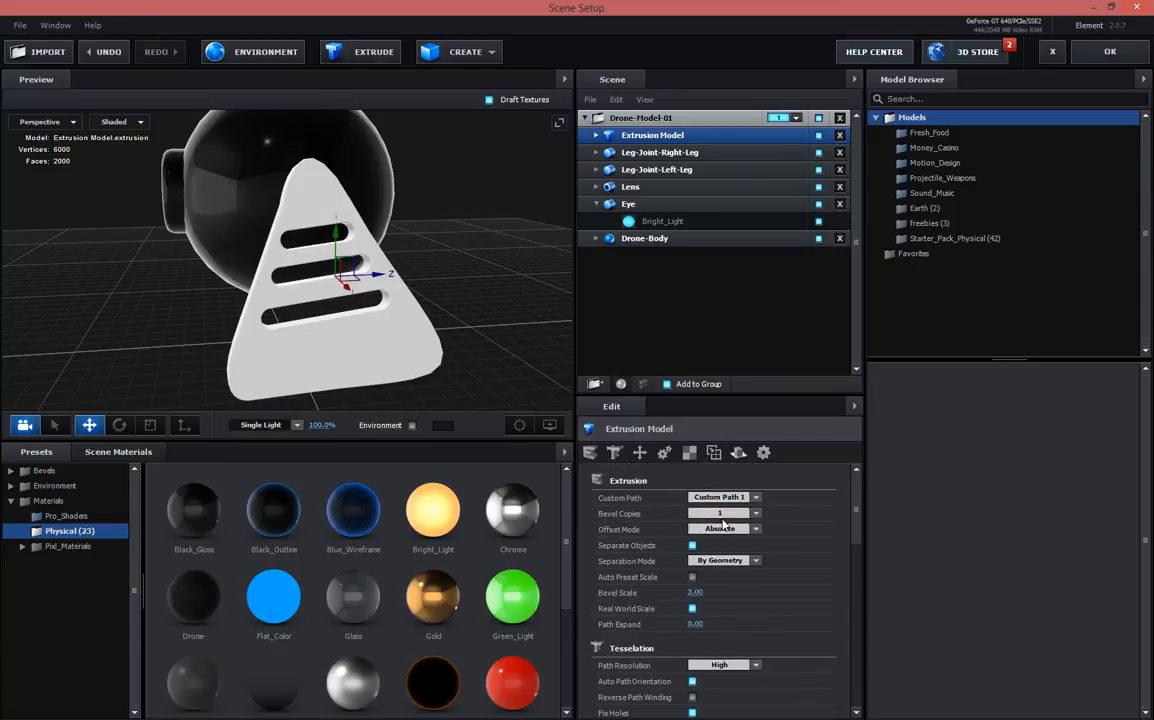
scroll(722, 529, "down", 6)
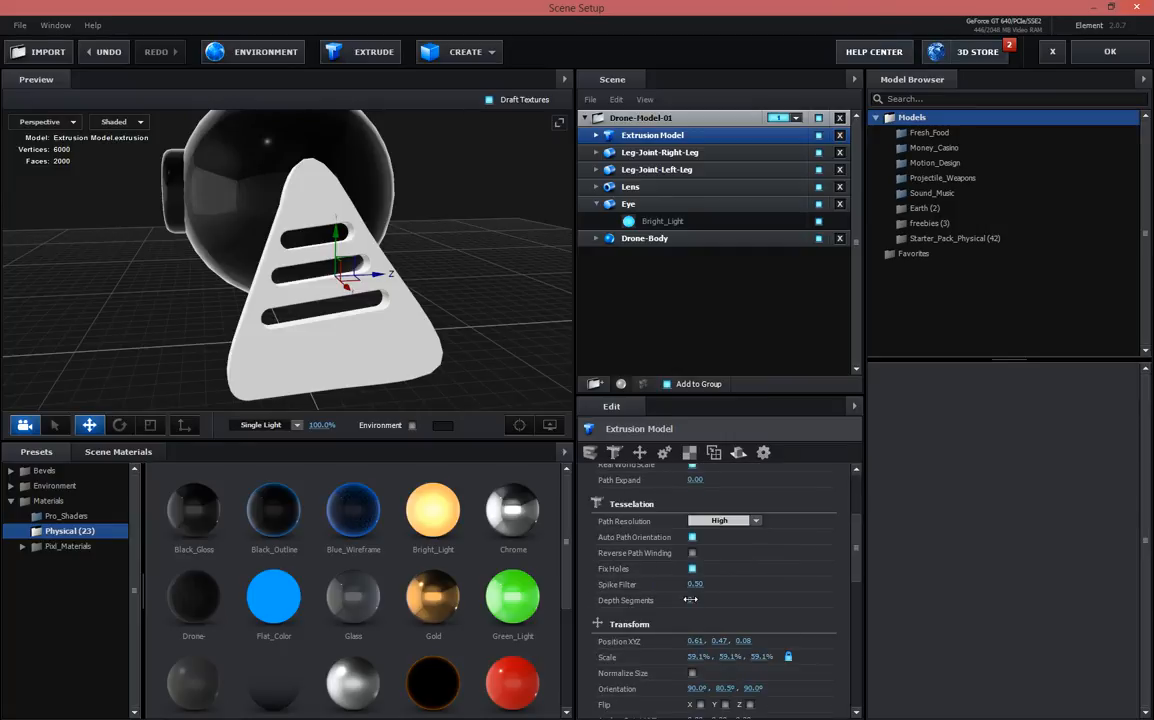
left_click_drag(693, 600, 650, 586)
Set the Bevel Scale of the extruded leg to 2.5
scroll(738, 597, "up", 4)
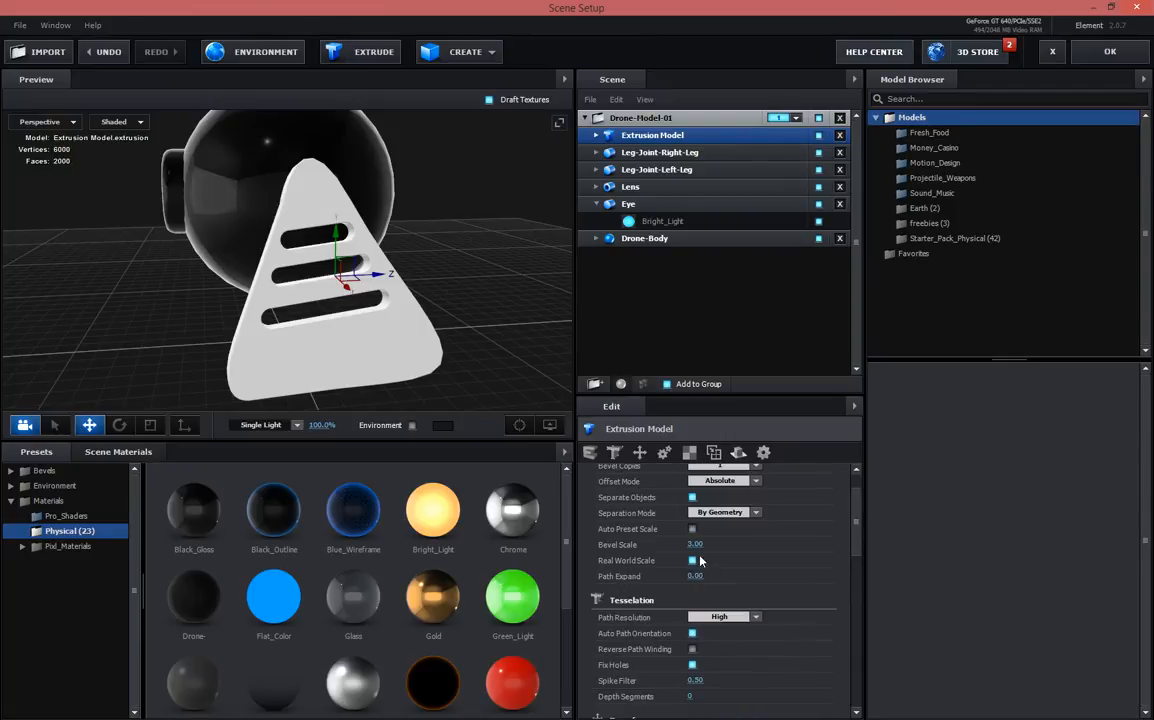
mouse_move(686, 544)
left_mouse_down()
mouse_move(634, 544)
mouse_move(812, 545)
mouse_move(650, 545)
mouse_move(694, 545)
left_mouse_up()
left_click(694, 544)
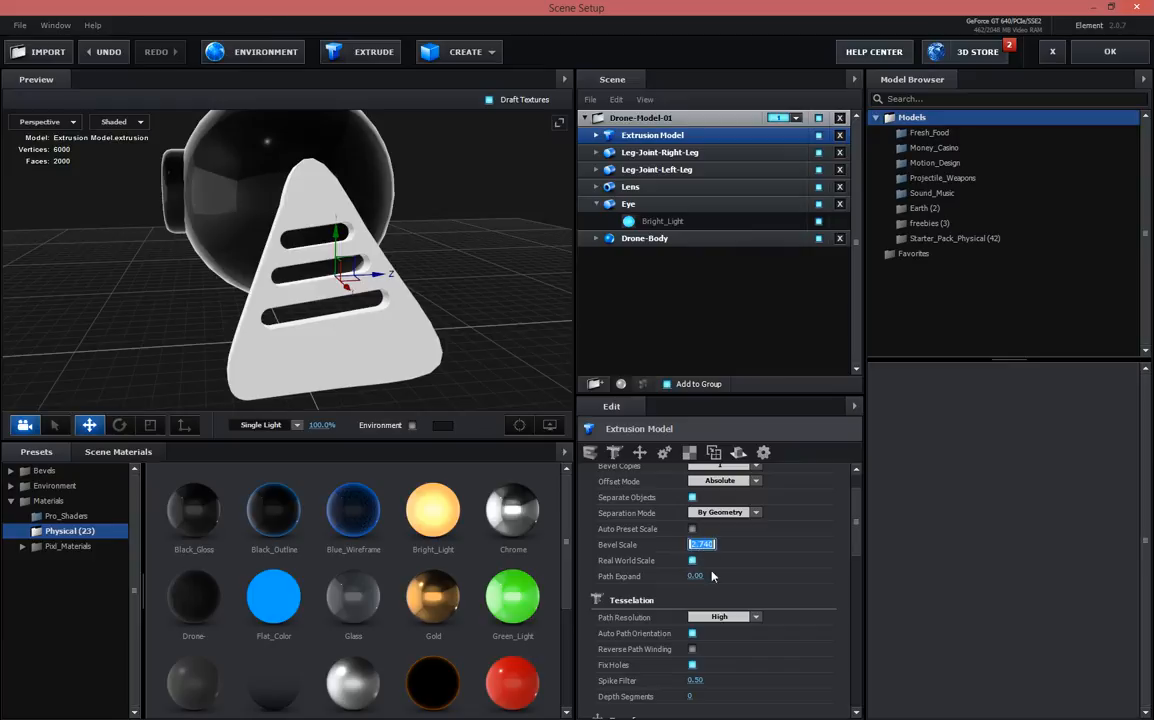
type("2.5")
key("Return")
Apply the Black_Gloss material to the extruded leg
left_click_drag(470, 390, 563, 396)
left_click_drag(205, 524, 383, 328)
left_click_drag(471, 296, 577, 371)
Try 2 bevel copies on the extruded leg and compare the settings of its two bevels
scroll(745, 521, "up", 2)
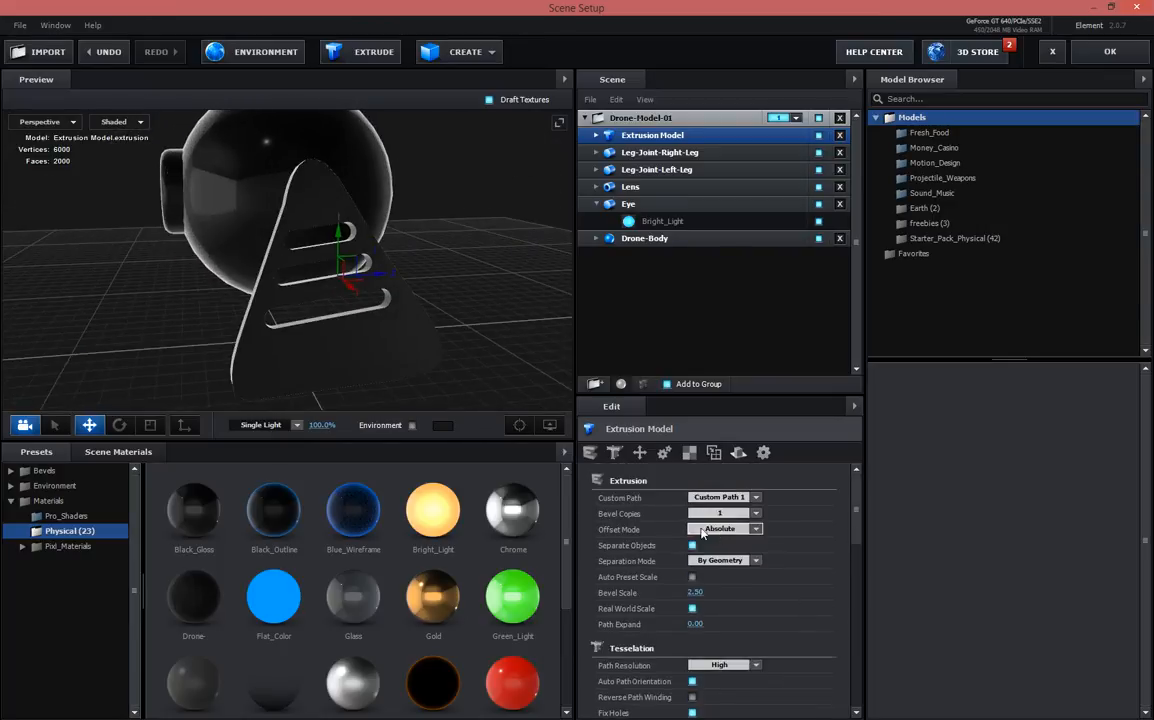
left_click(745, 519)
left_click(725, 528)
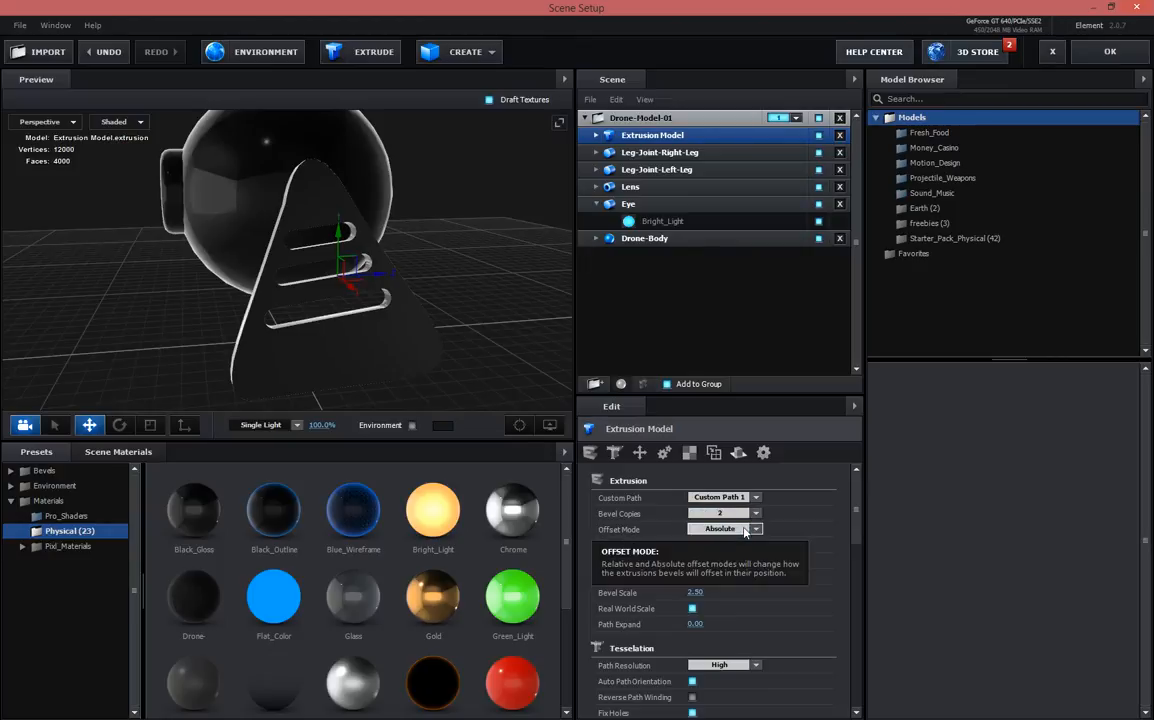
left_click(597, 135)
left_click(668, 170)
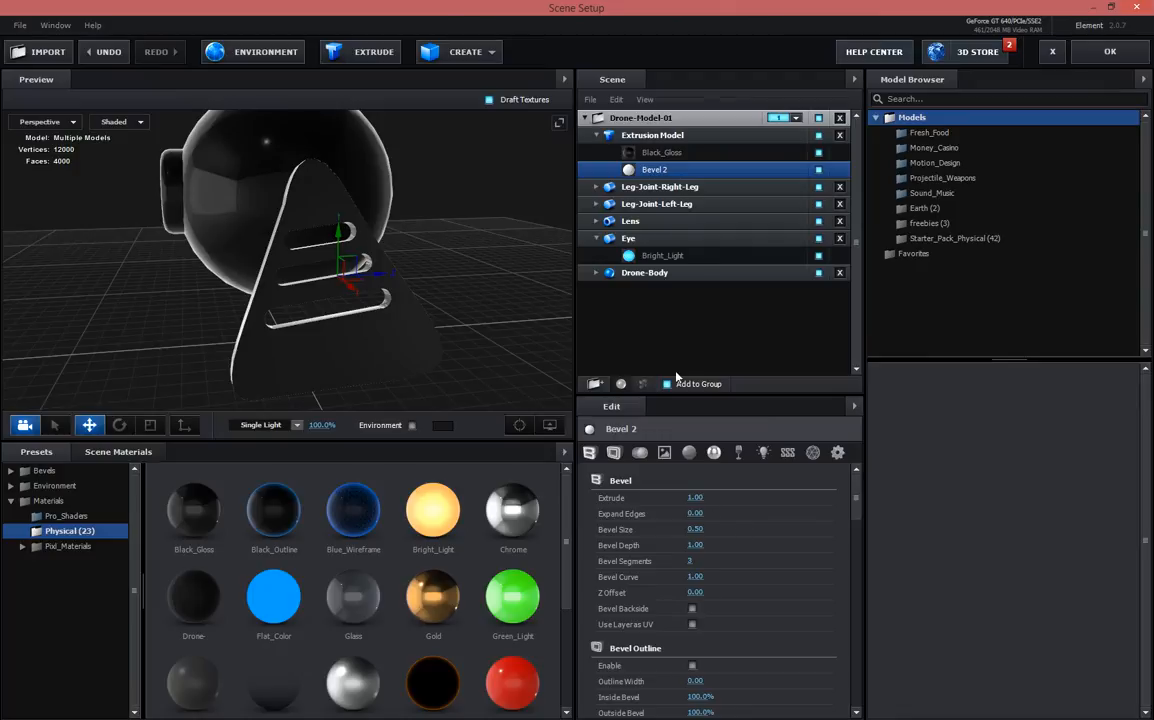
left_click(664, 153)
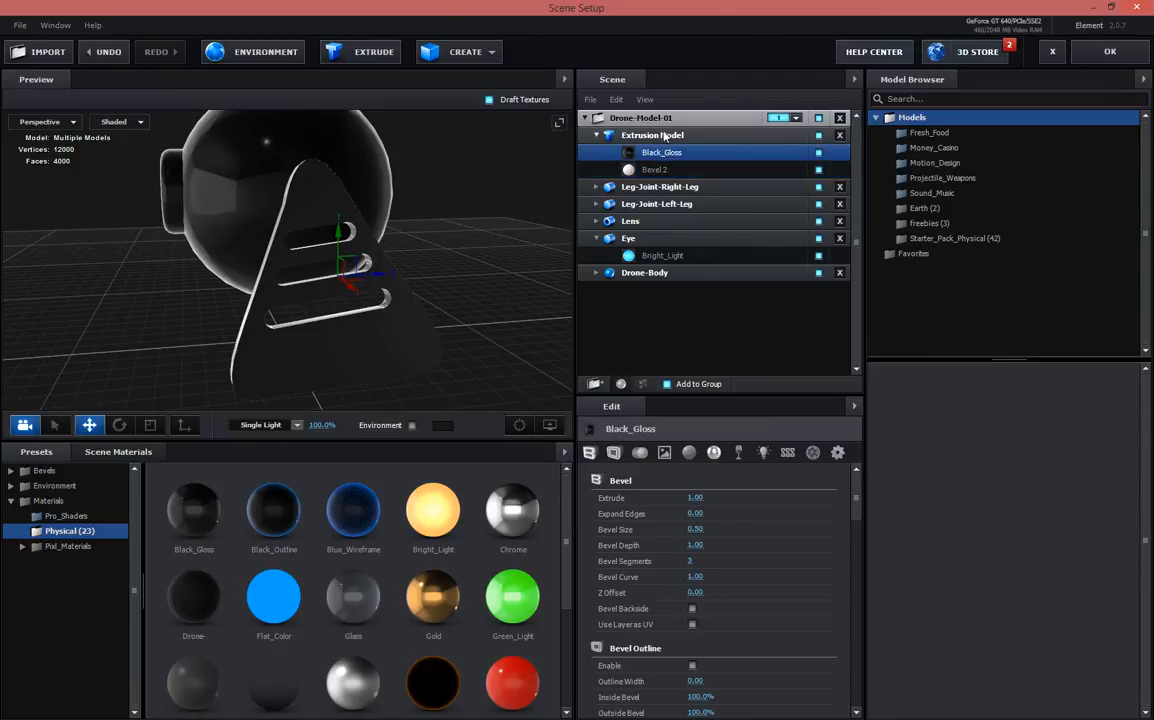
left_click(596, 136)
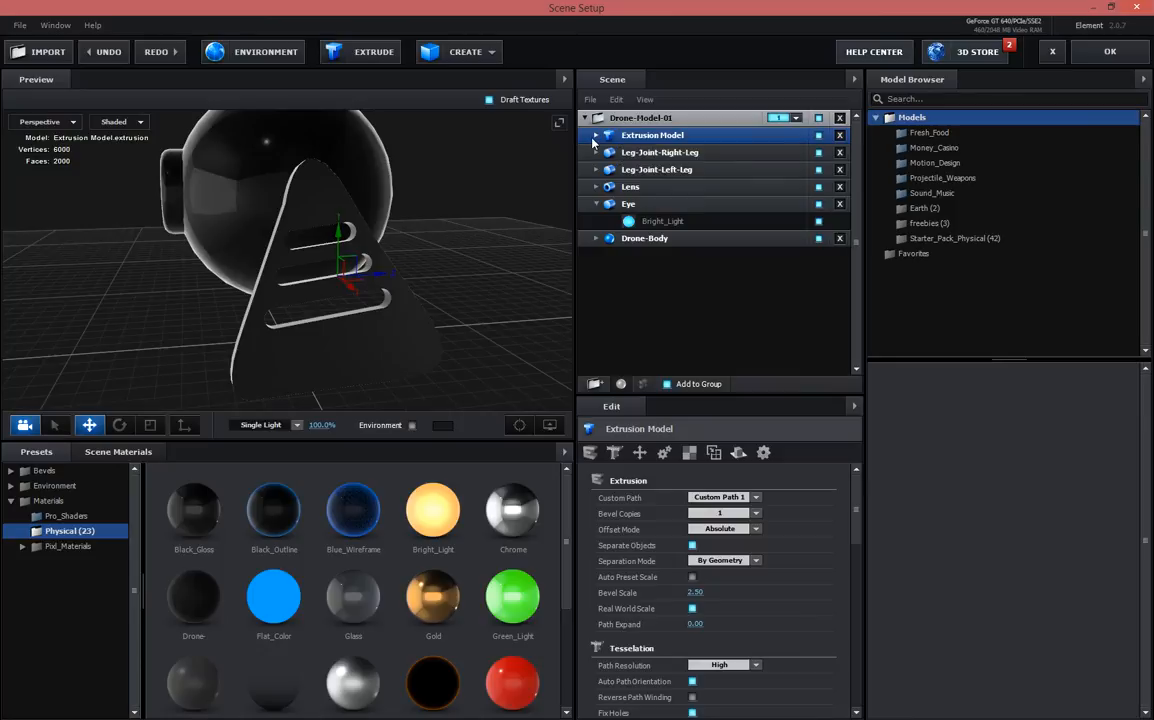
Set the Extrude value of the leg's Black_Gloss bevel to 1.40
left_click(596, 136)
left_click(655, 152)
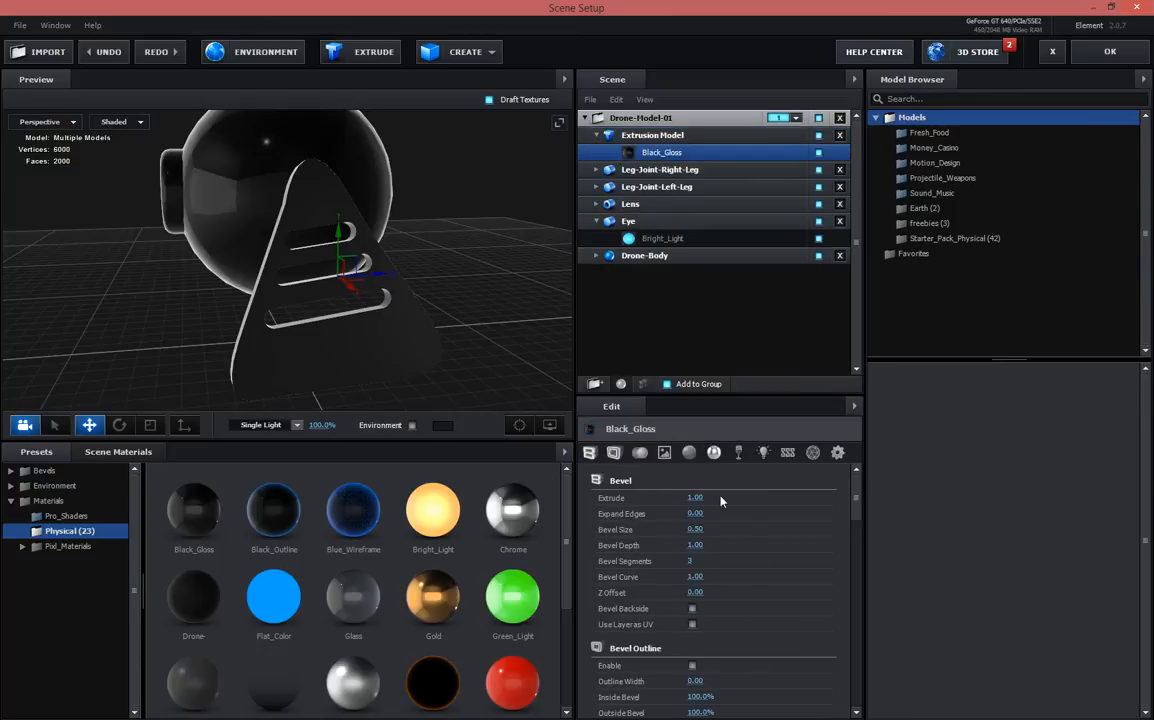
left_click_drag(478, 372, 561, 367)
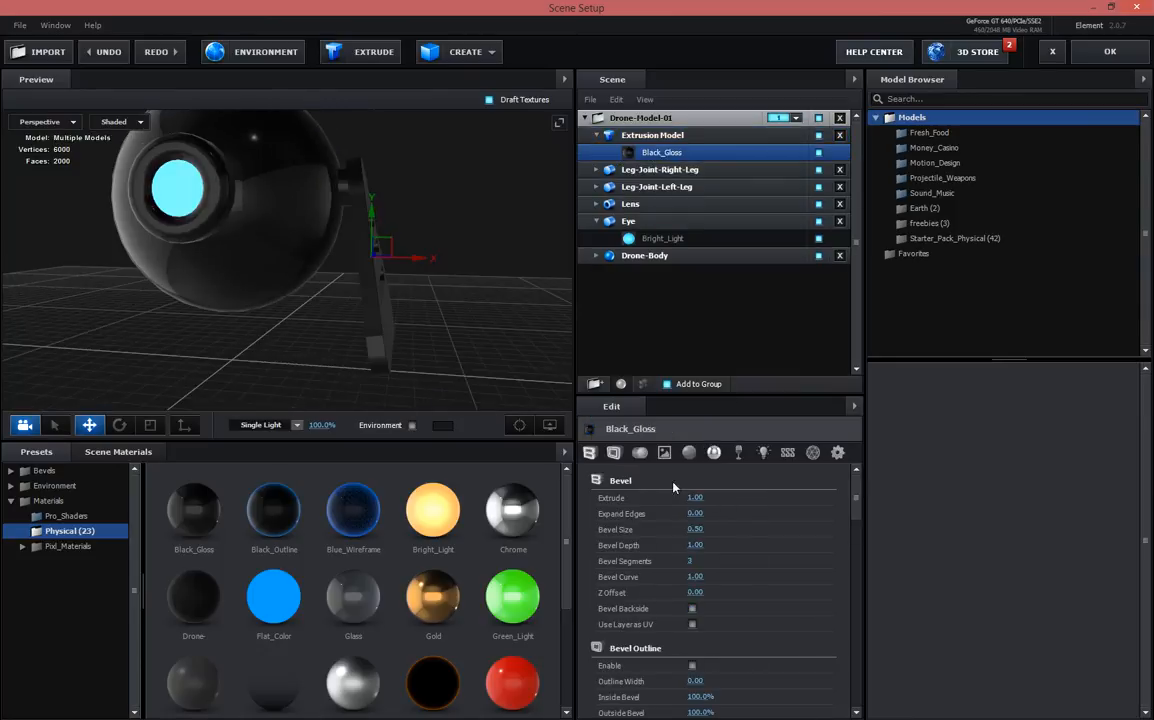
mouse_move(696, 497)
left_mouse_down()
mouse_move(726, 487)
mouse_move(713, 488)
left_mouse_up()
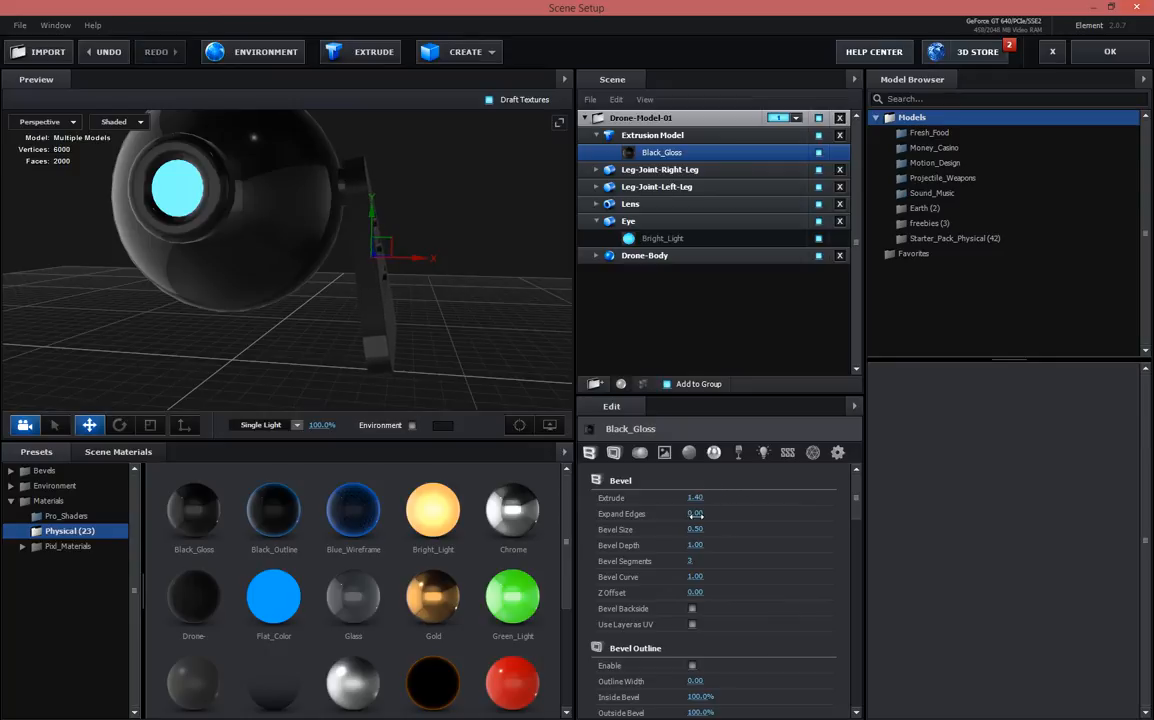
Try an Expand Edges value of 2 on the leg's Black_Gloss bevel
left_click_drag(528, 318, 467, 307)
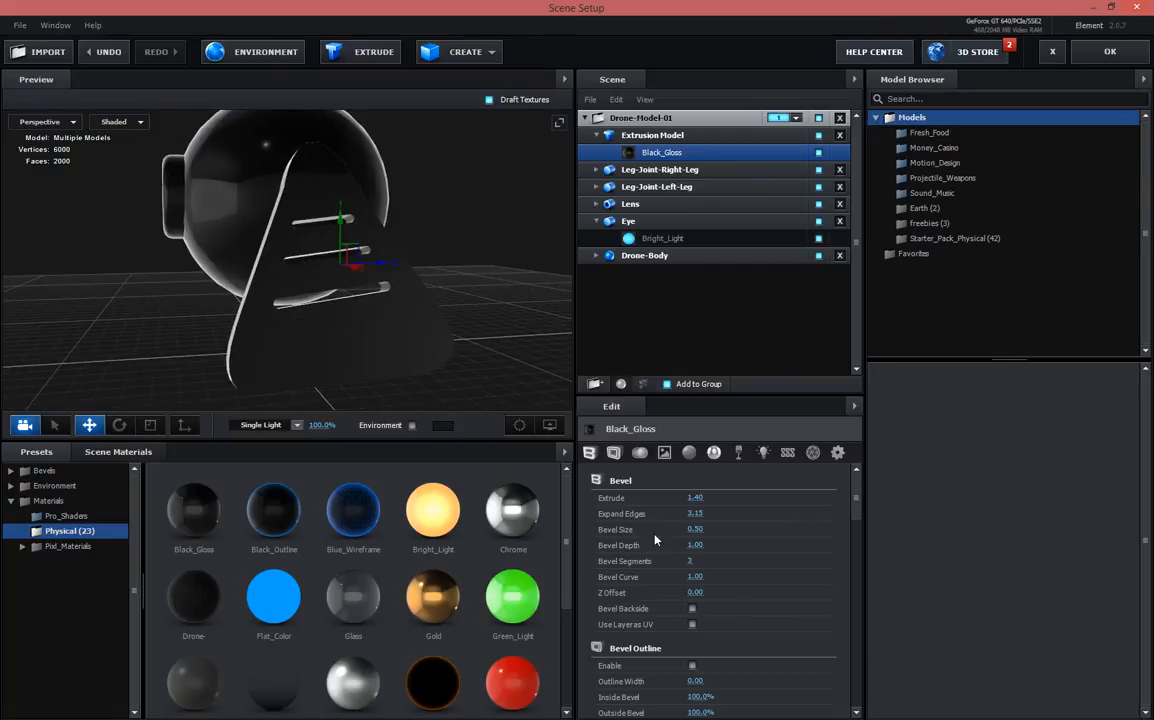
left_click_drag(696, 512, 676, 512)
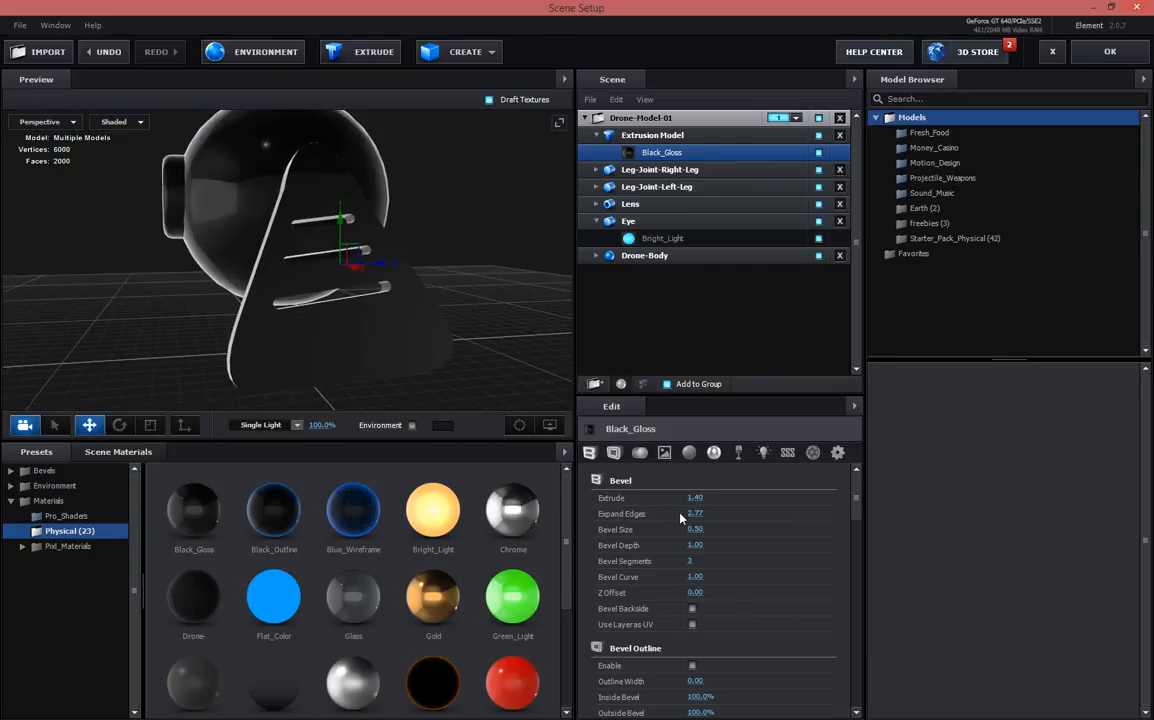
type("2")
key("Tab")
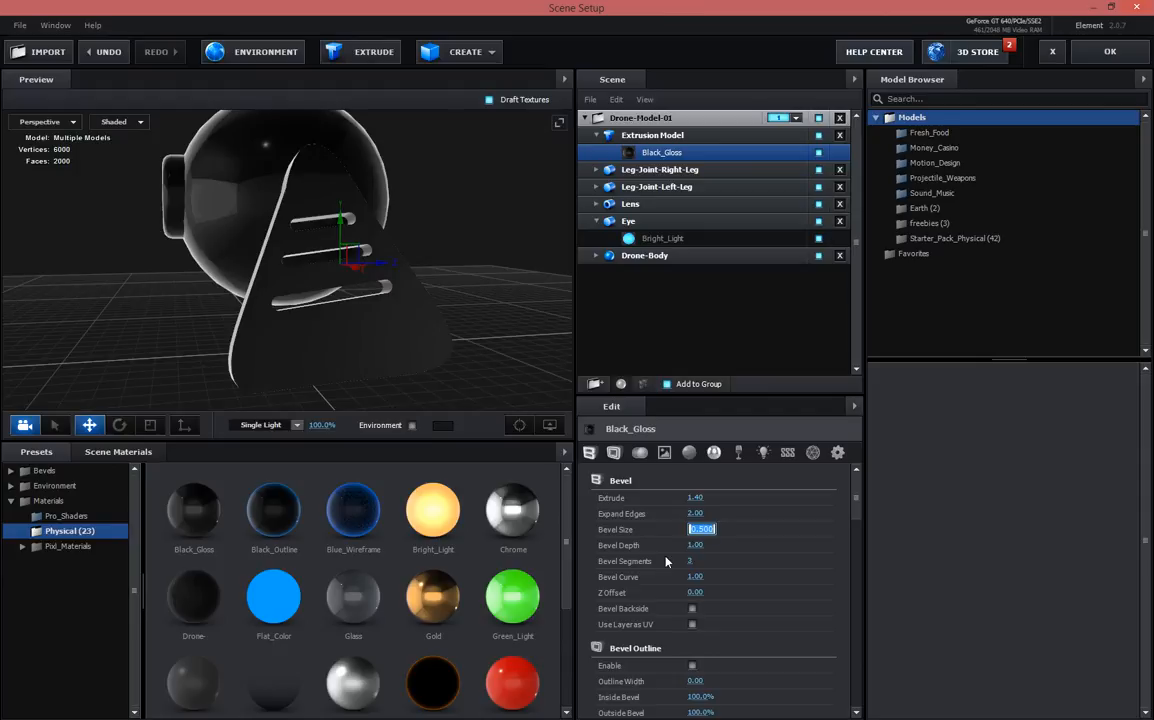
Set the leg's Bevel Size to 0.46, Bevel Segments to 10 and Bevel Depth to about 7.19
left_click_drag(695, 529, 716, 561)
left_click_drag(815, 585, 754, 576)
left_click_drag(697, 545, 6, 462)
left_click_drag(235, 312, 355, 281)
key("ctrl+z")
mouse_move(461, 305)
left_mouse_down()
mouse_move(429, 282)
mouse_move(451, 311)
left_mouse_up()
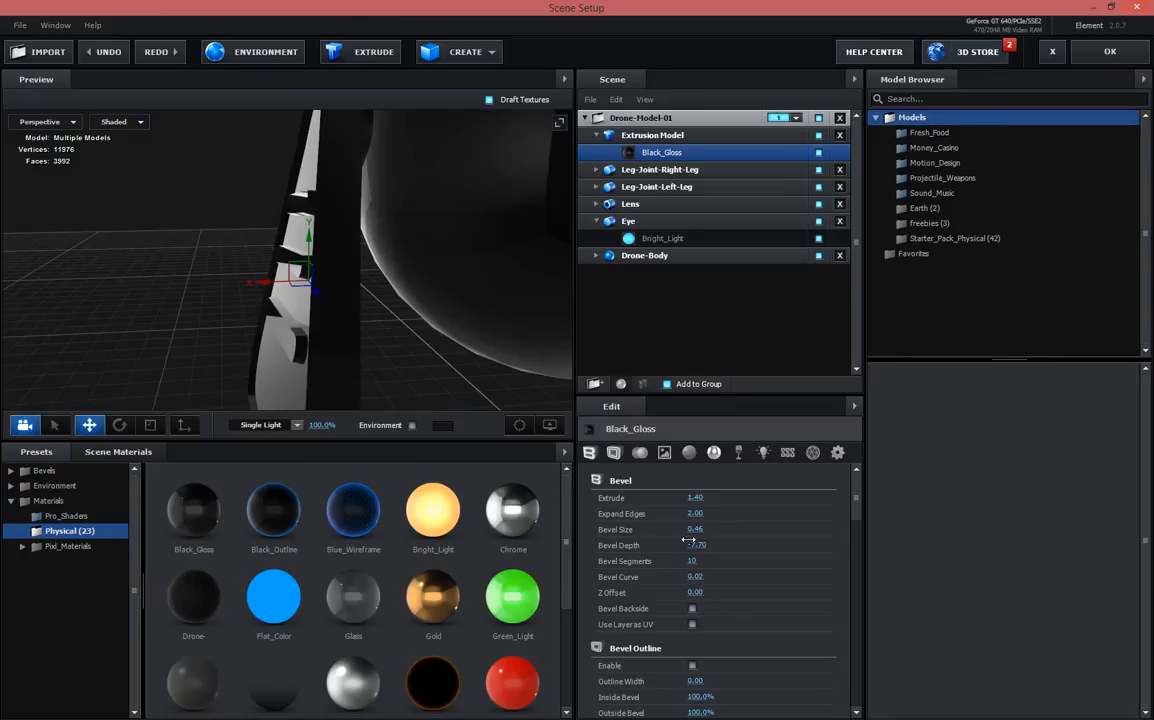
left_click_drag(696, 541, 1020, 533)
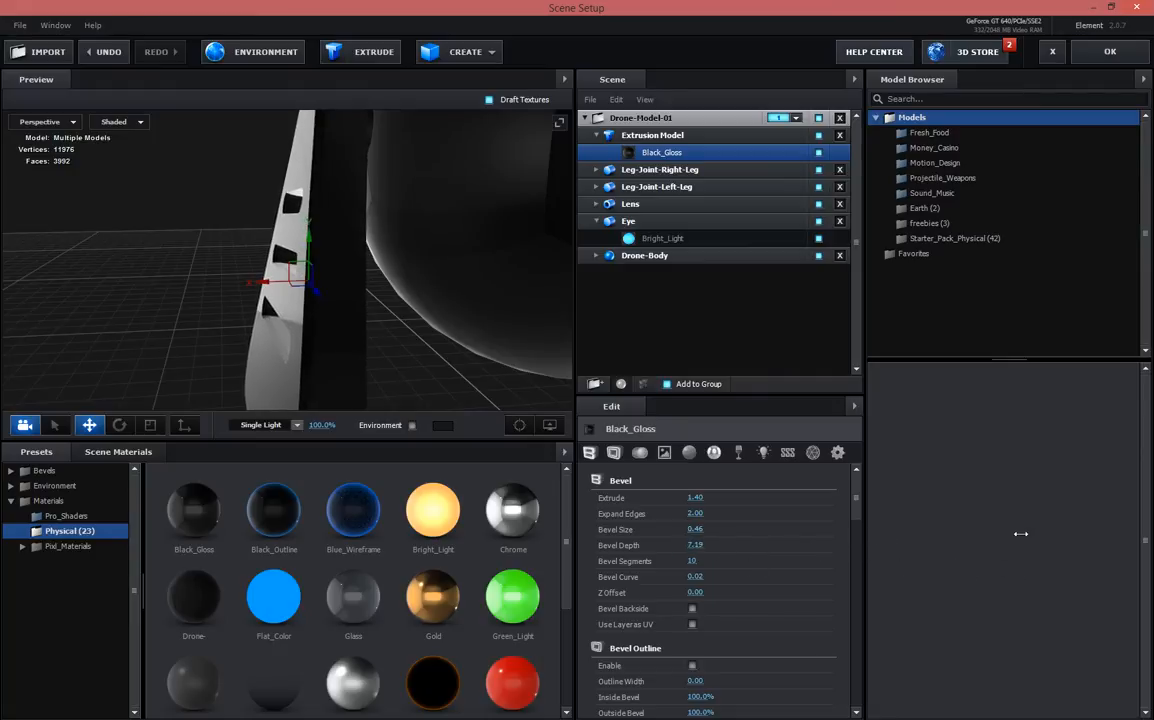
Set the leg's Bevel Curve to -1.00 and Expand Edges to about 0.23, and inspect the leg from the front
left_click_drag(735, 577, 739, 563)
left_click_drag(691, 512, 553, 493)
left_click_drag(305, 338, 436, 309)
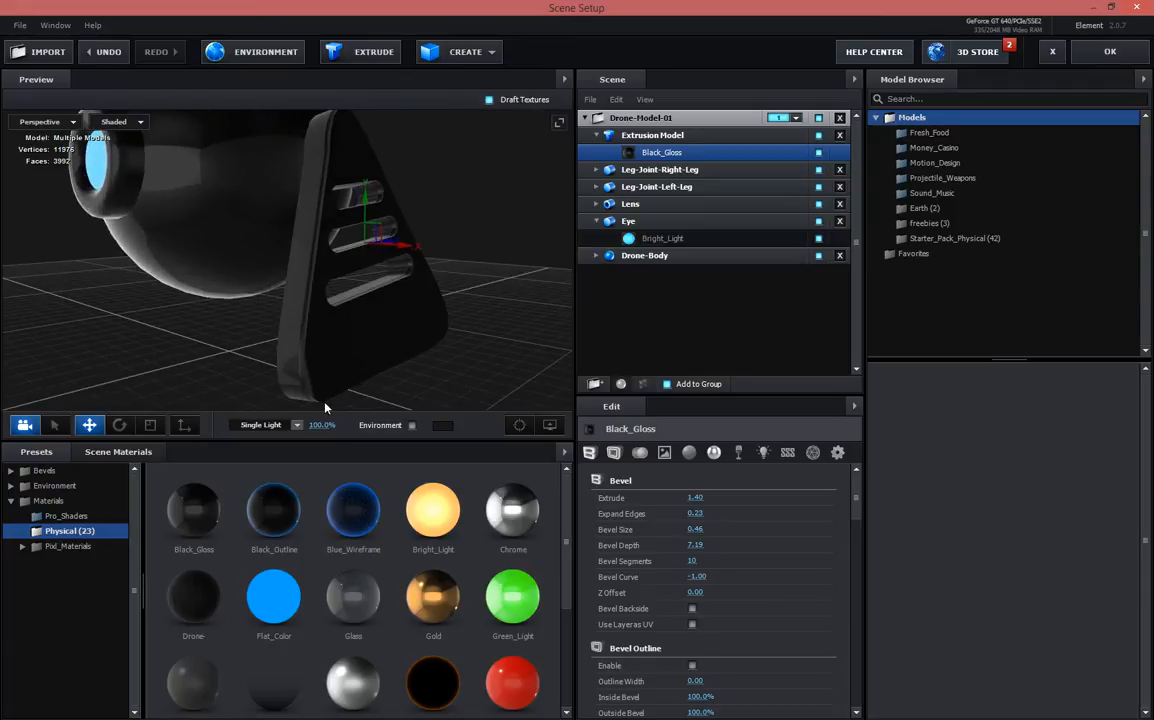
left_click_drag(438, 249, 309, 261)
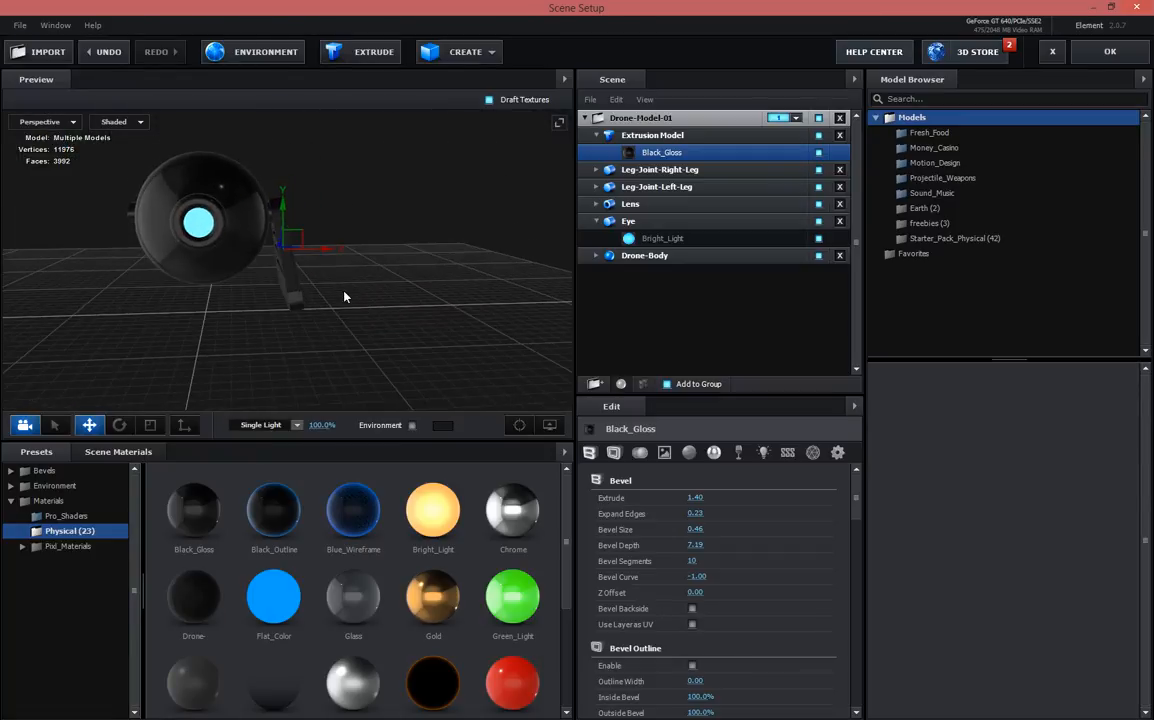
Duplicate the extruded leg with Duplicate All and set the copy's X position to -0.61
left_click(597, 135)
right_click(651, 135)
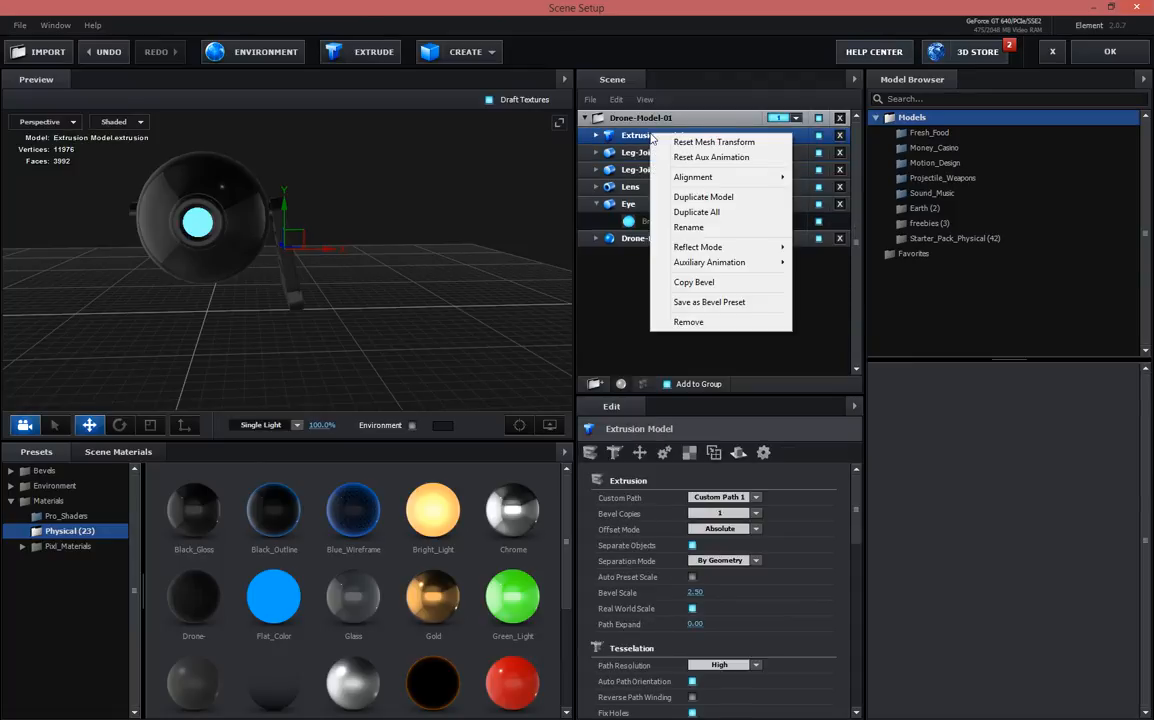
left_click(712, 212)
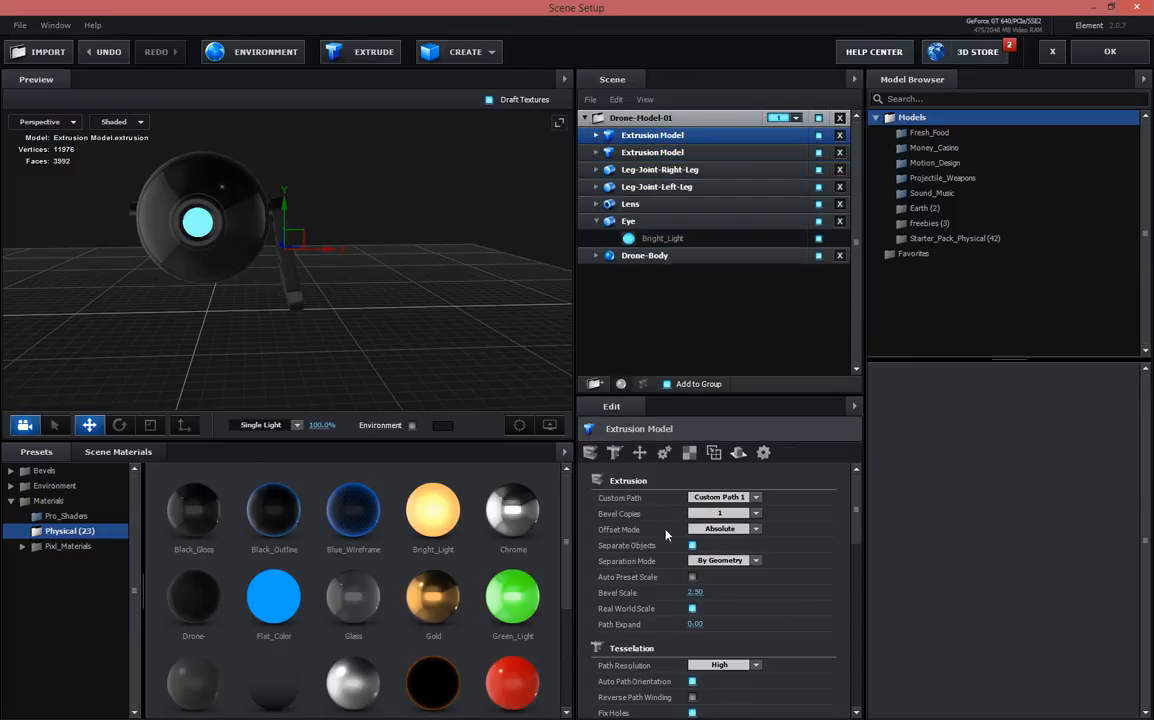
scroll(677, 556, "down", 4)
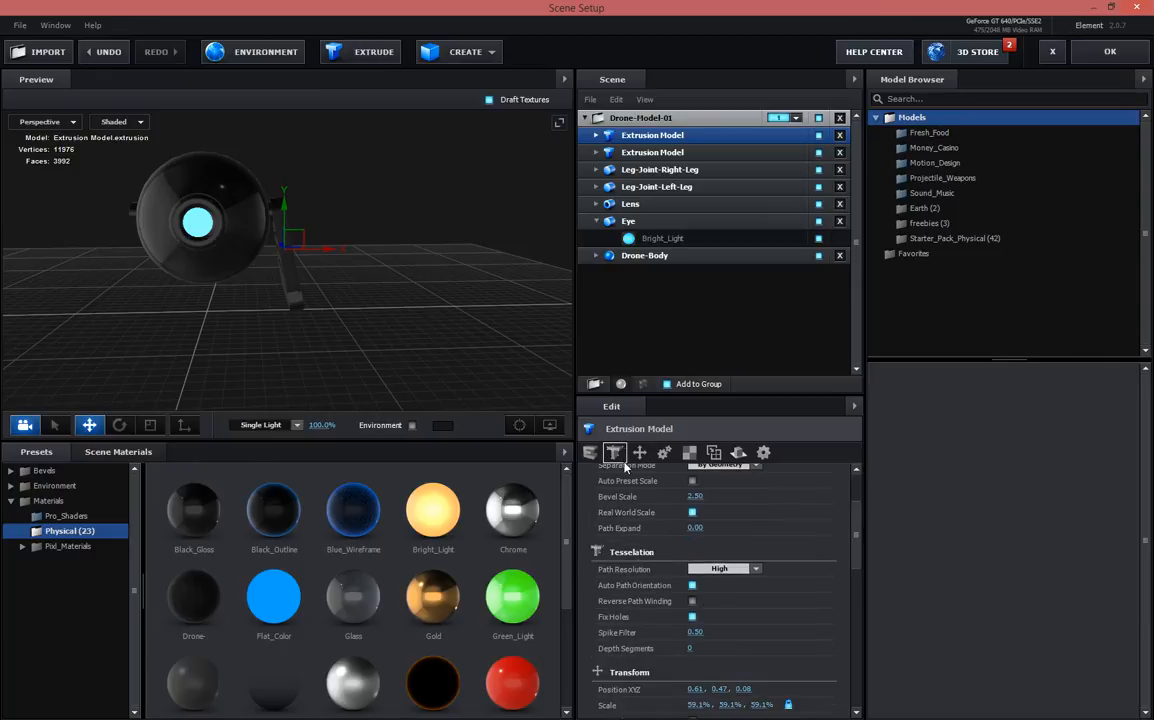
left_click(684, 640)
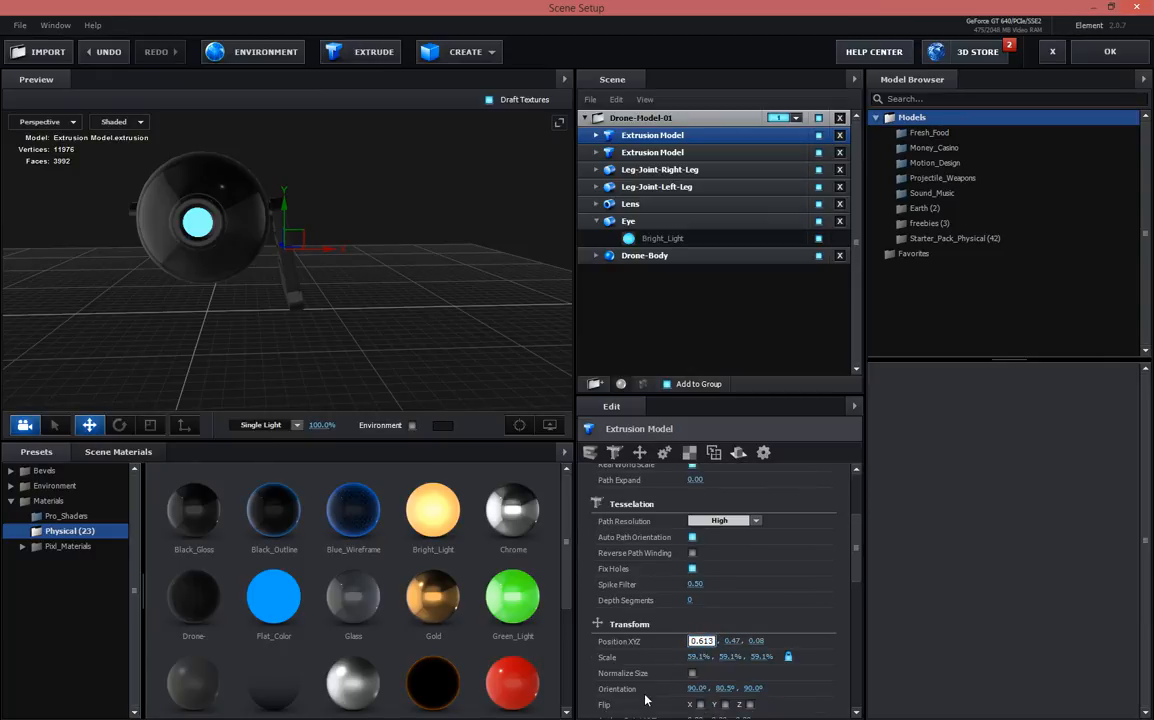
type("-0.61")
key("Tab")
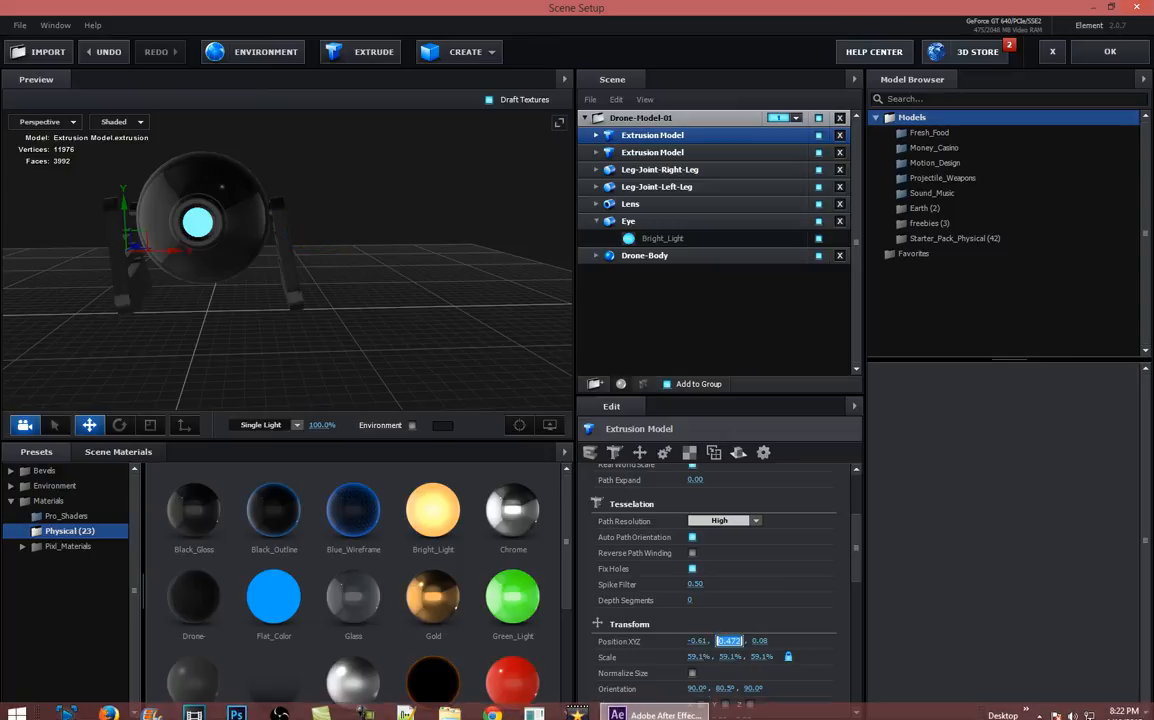
Try a Y position of -0.47 and a Z position of -0.08 on the duplicated leg, undoing each change
left_click(719, 641)
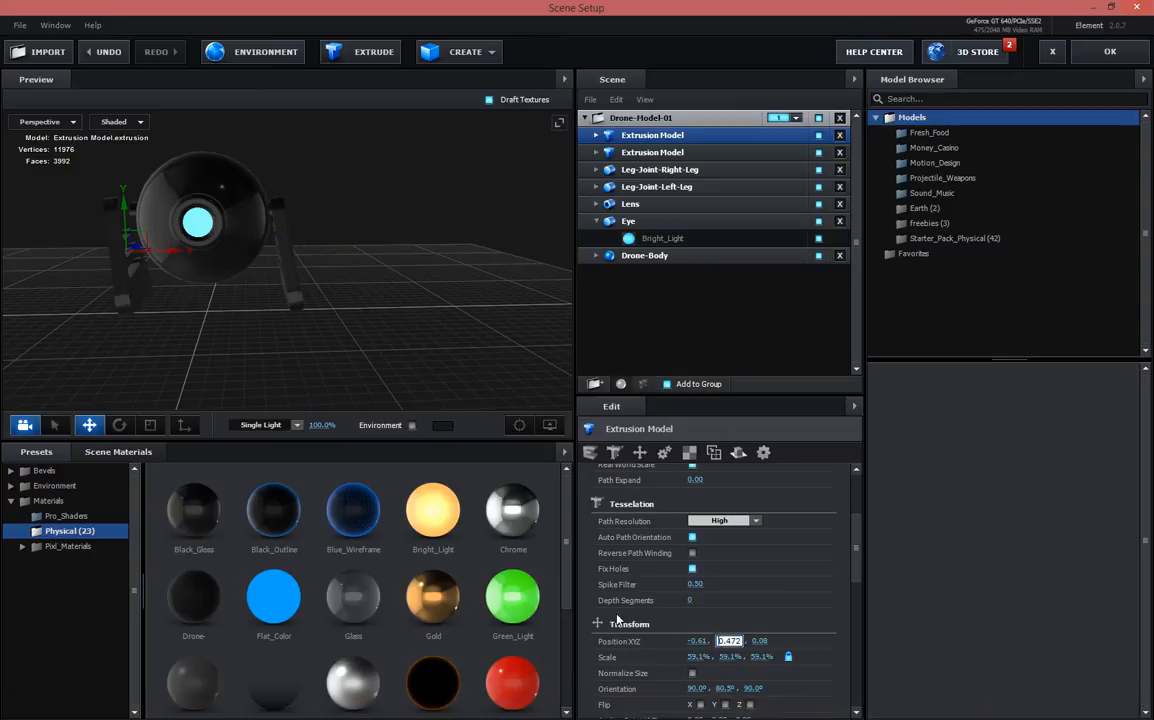
type("-")
key("Tab")
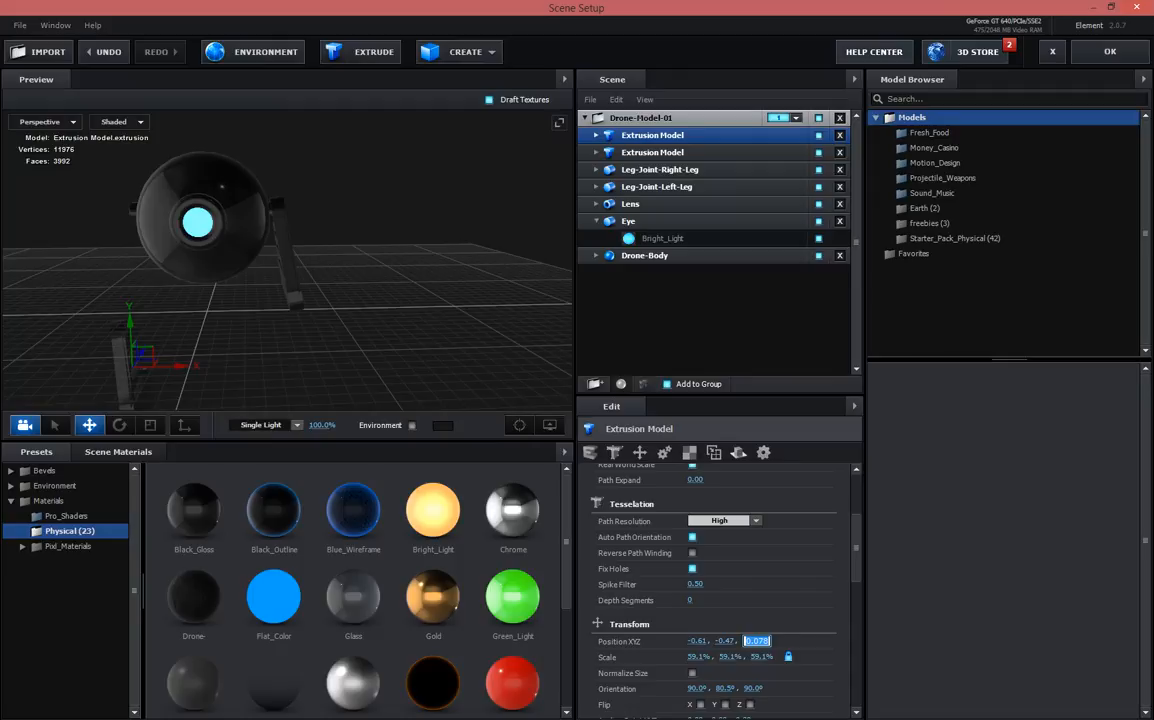
key("ctrl+z")
left_click(743, 641)
type("-")
key("Return")
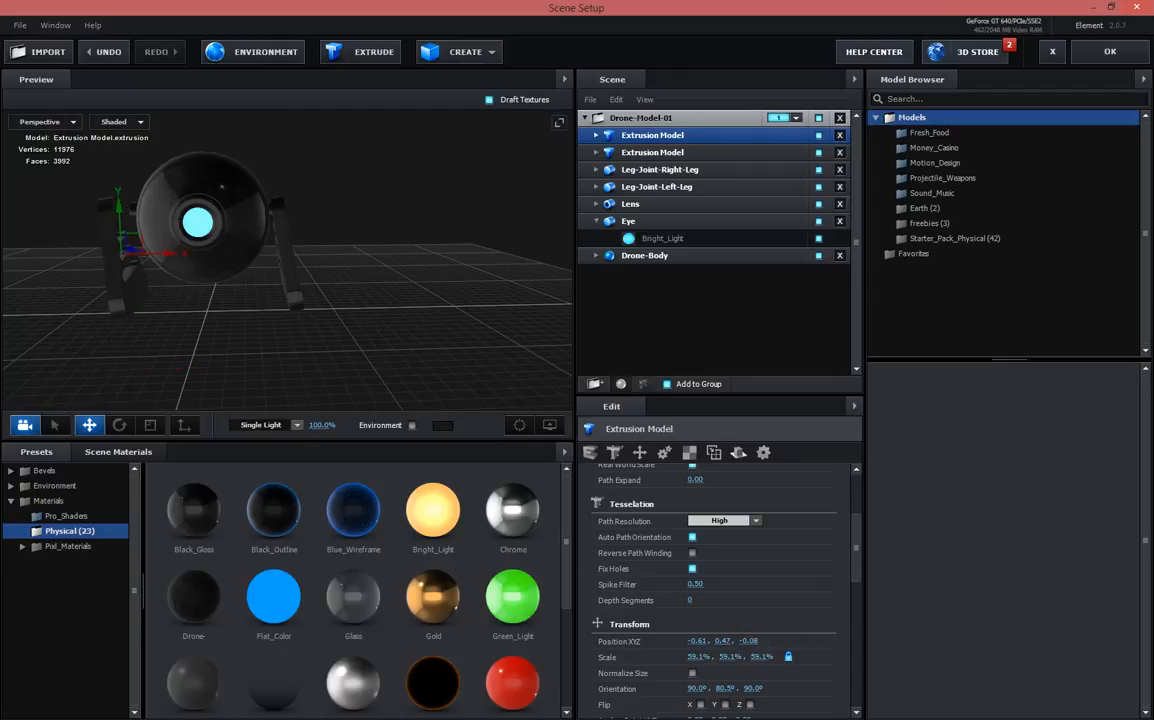
left_click_drag(262, 332, 361, 299)
key("ctrl+z")
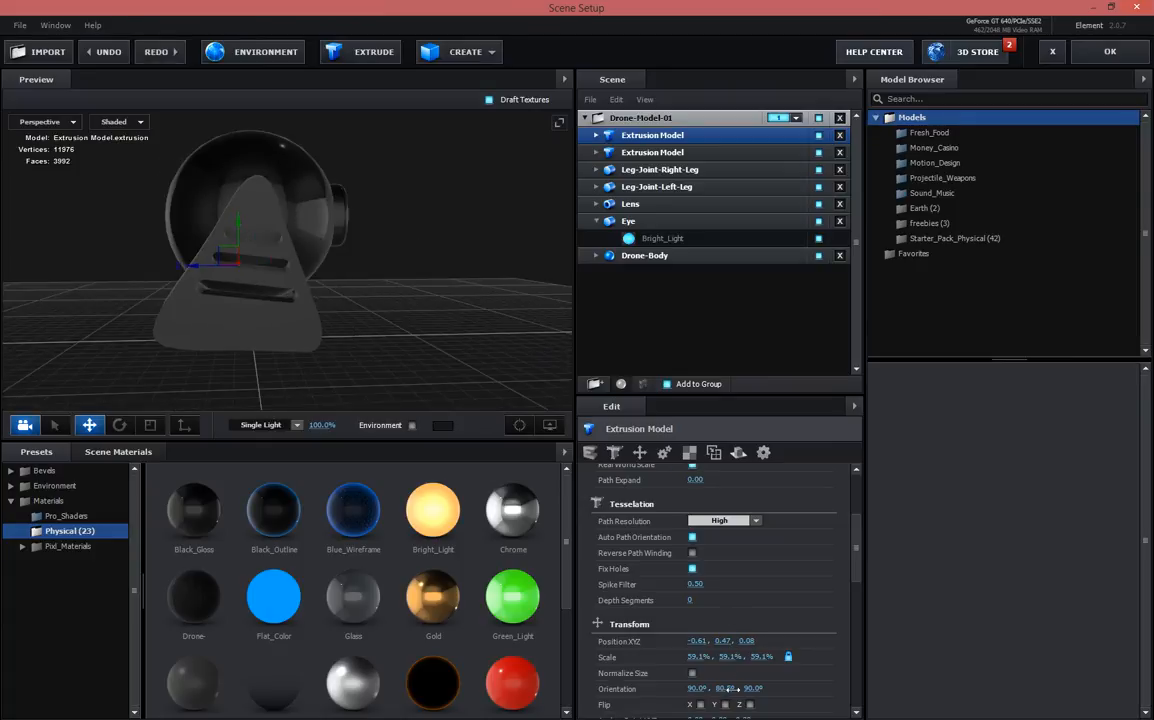
Flip the duplicated leg on the X axis only and set its Z position to -0.078
left_click(725, 706)
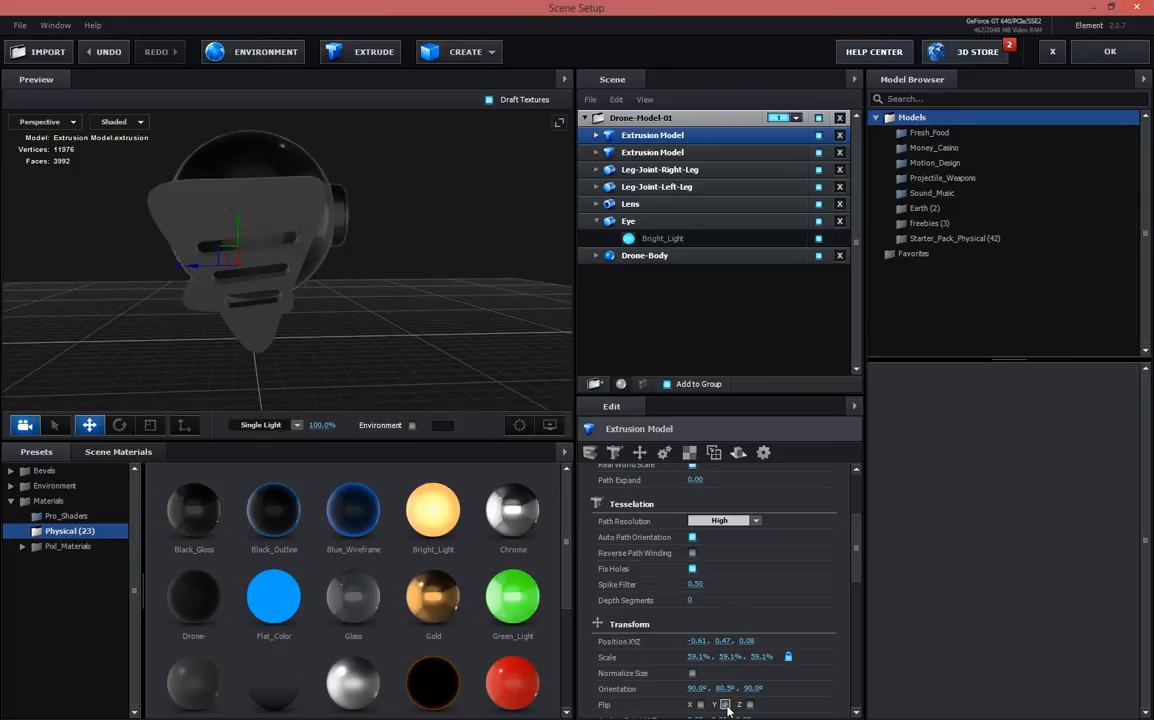
left_click(725, 706)
left_click(701, 705)
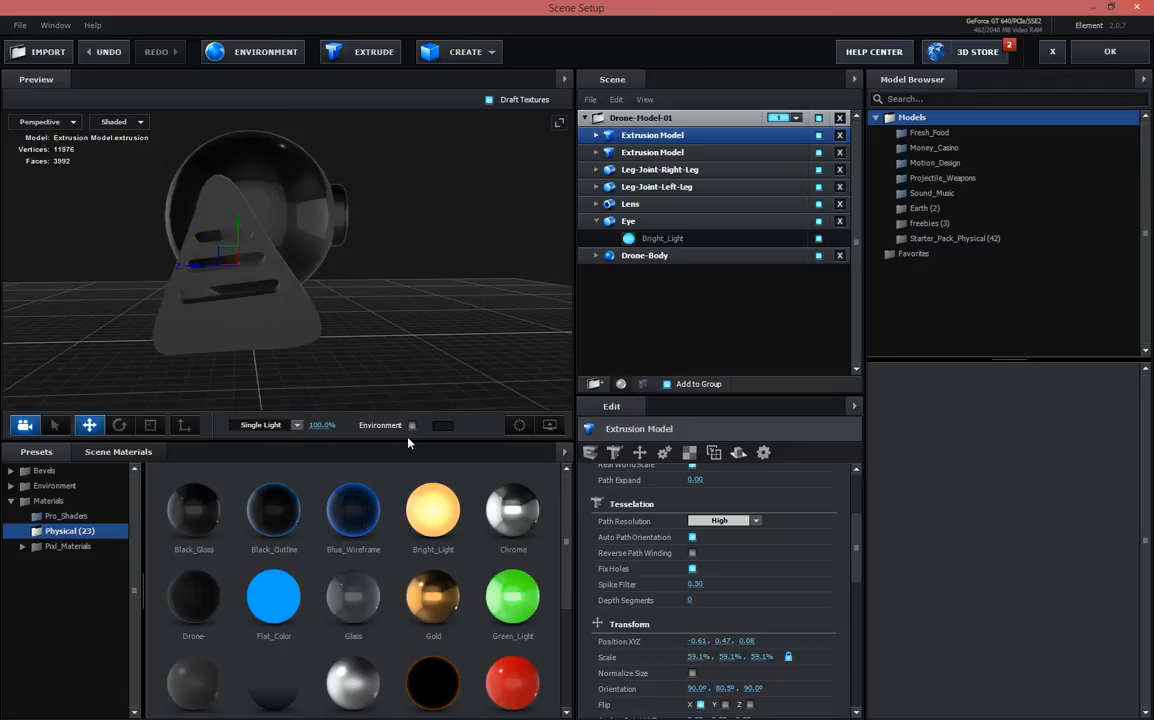
type("-0.078")
key("Return")
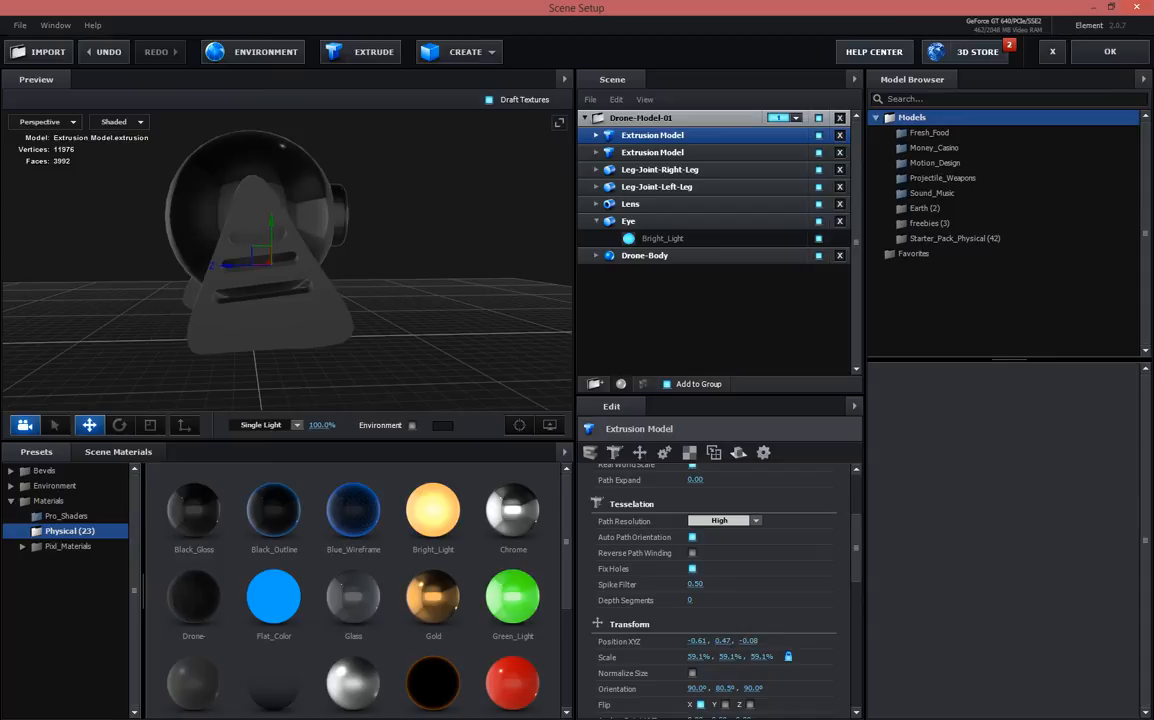
Try a Y orientation of -80.5° on the duplicated leg and undo it
left_click_drag(449, 341, 328, 303)
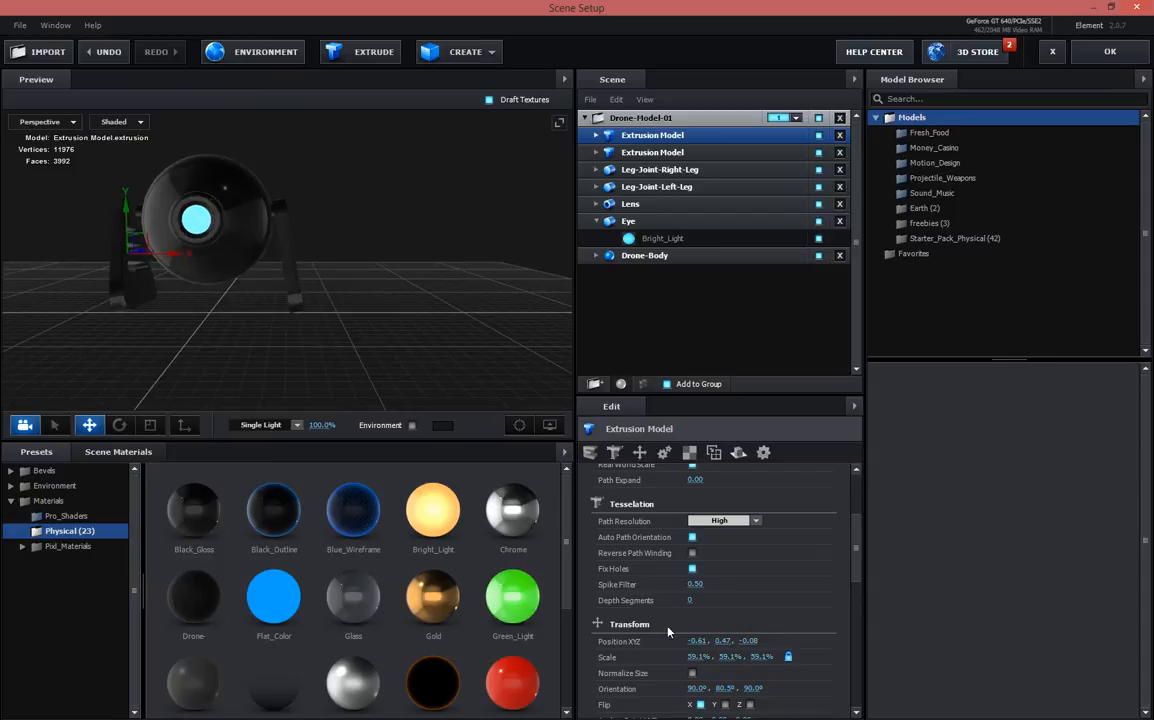
left_click(692, 687)
key("Tab")
key("ctrl+z")
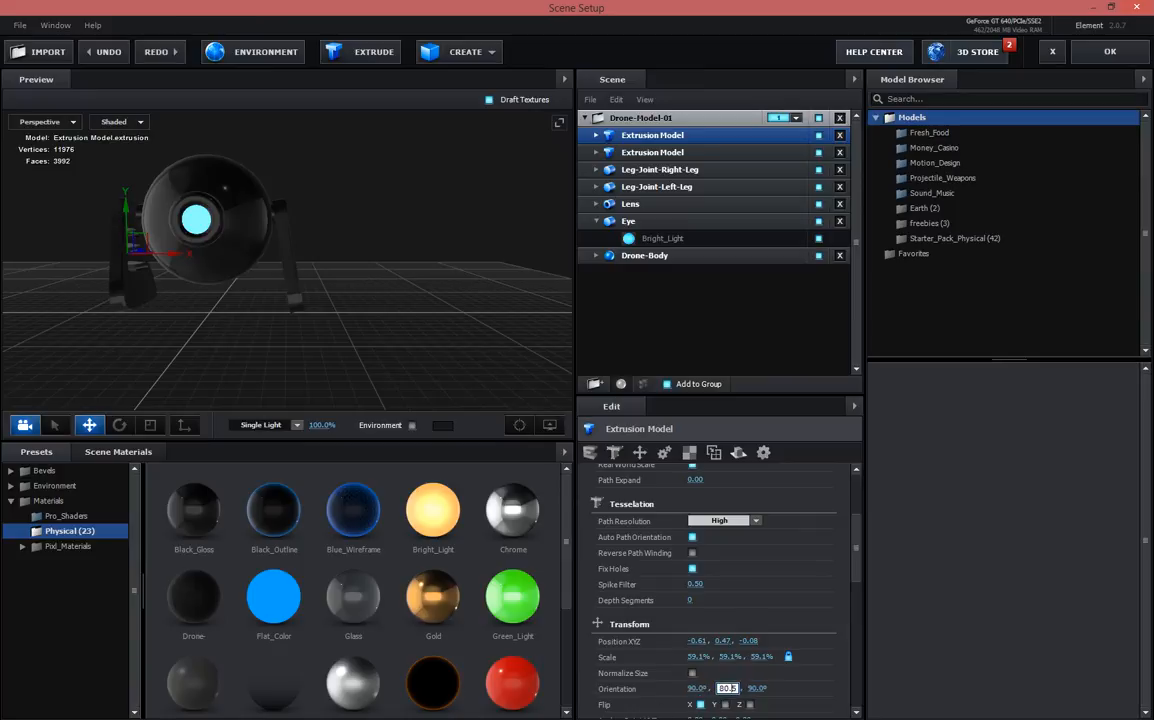
type("-80.5")
key("Return")
key("ctrl+z")
Try a Z orientation of -90° on the duplicated leg and undo it
left_click(754, 689)
left_click(750, 688)
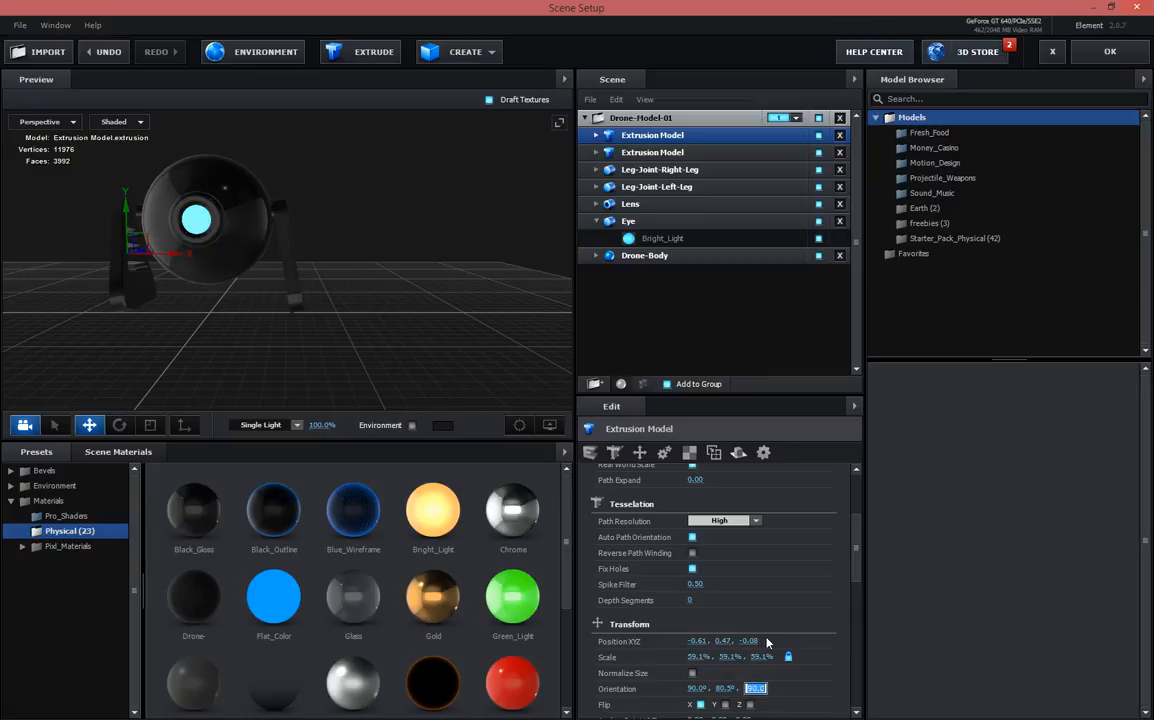
type("-90")
key("Return")
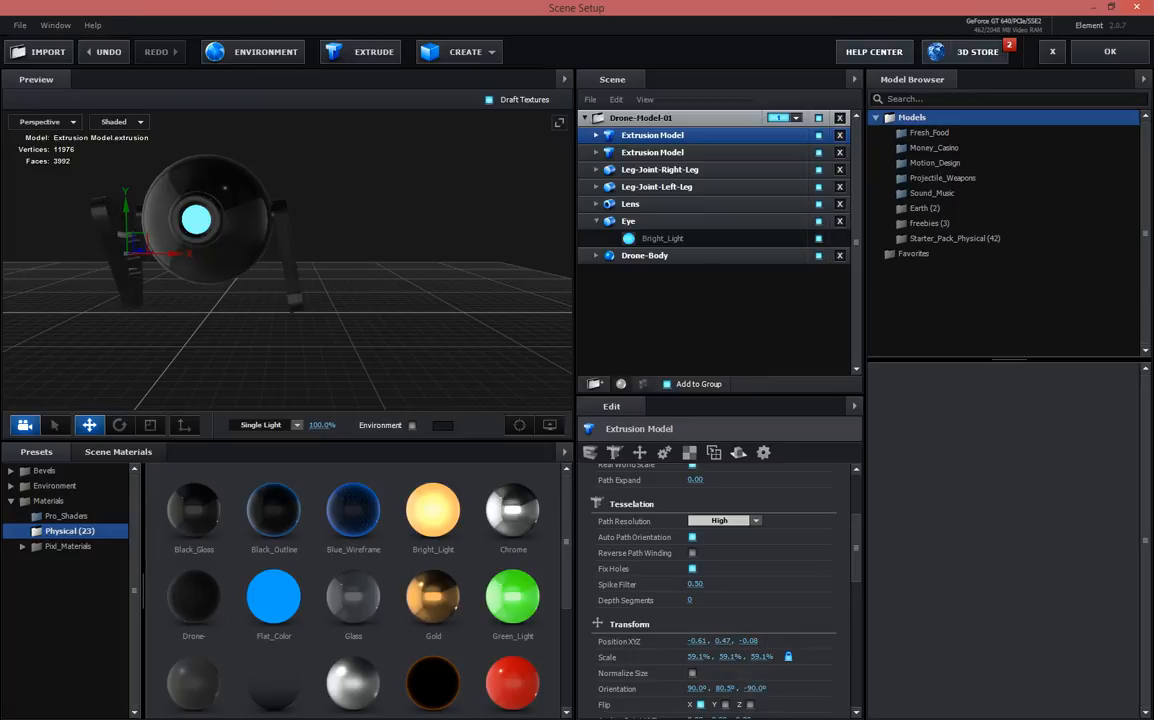
key("ctrl+z")
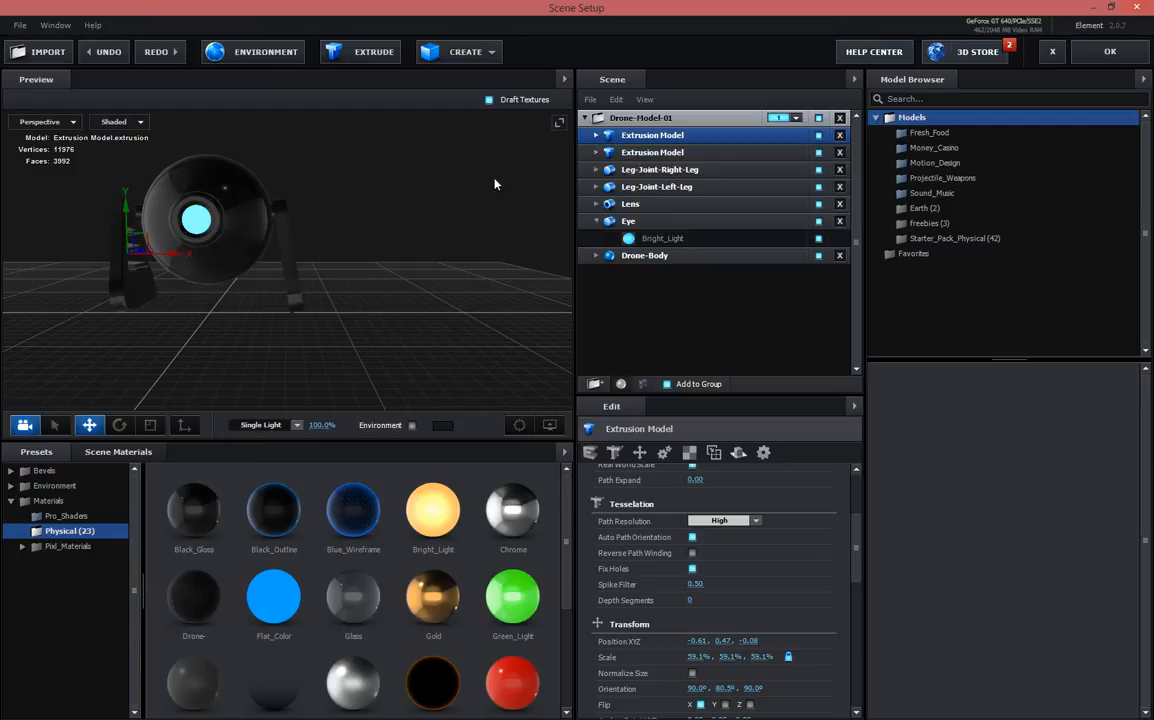
Activate the Rotate tool and set the duplicated leg's Y orientation to -80.5°
left_click(119, 425)
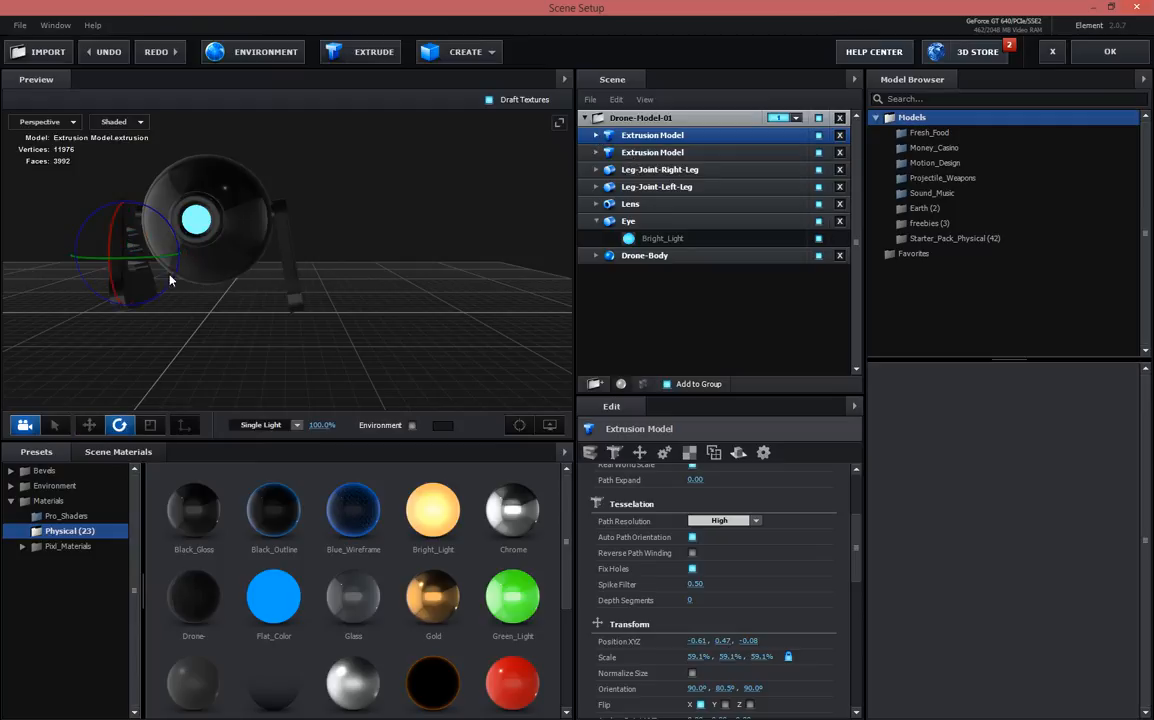
left_click_drag(175, 283, 166, 252)
left_click(719, 689)
type("-80.5")
key("Return")
left_click_drag(407, 298, 444, 304)
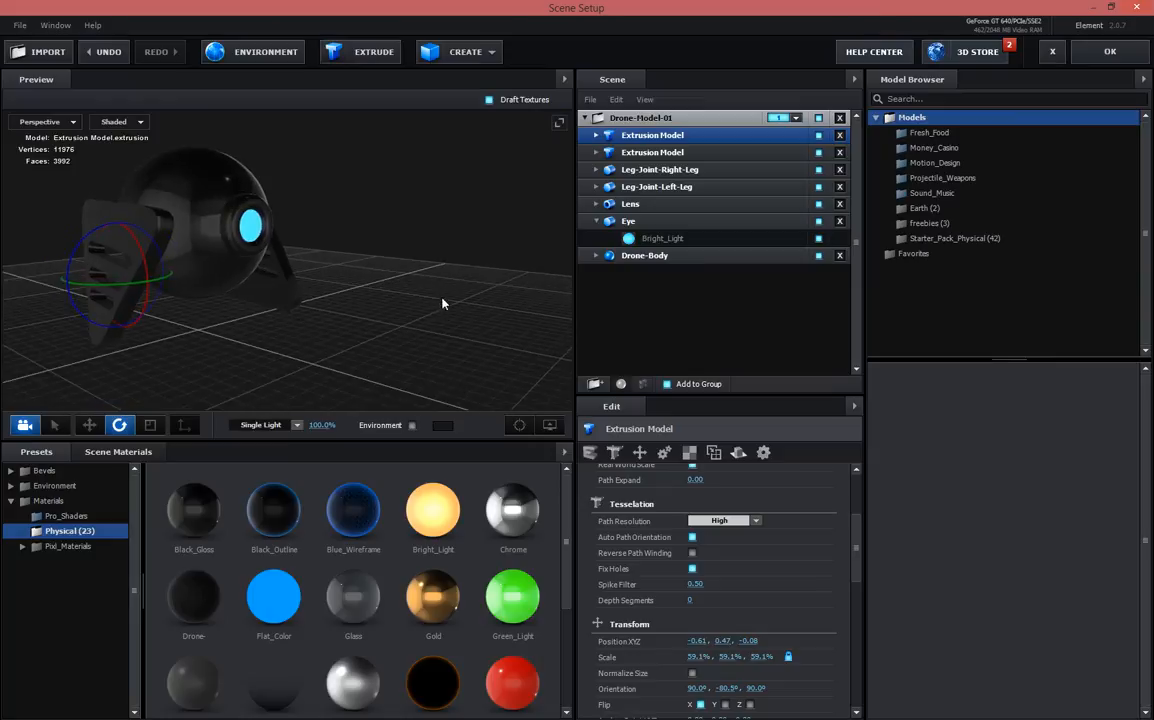
Flip the duplicated leg on both the X and Y axes and check it against the other leg
left_click(701, 705)
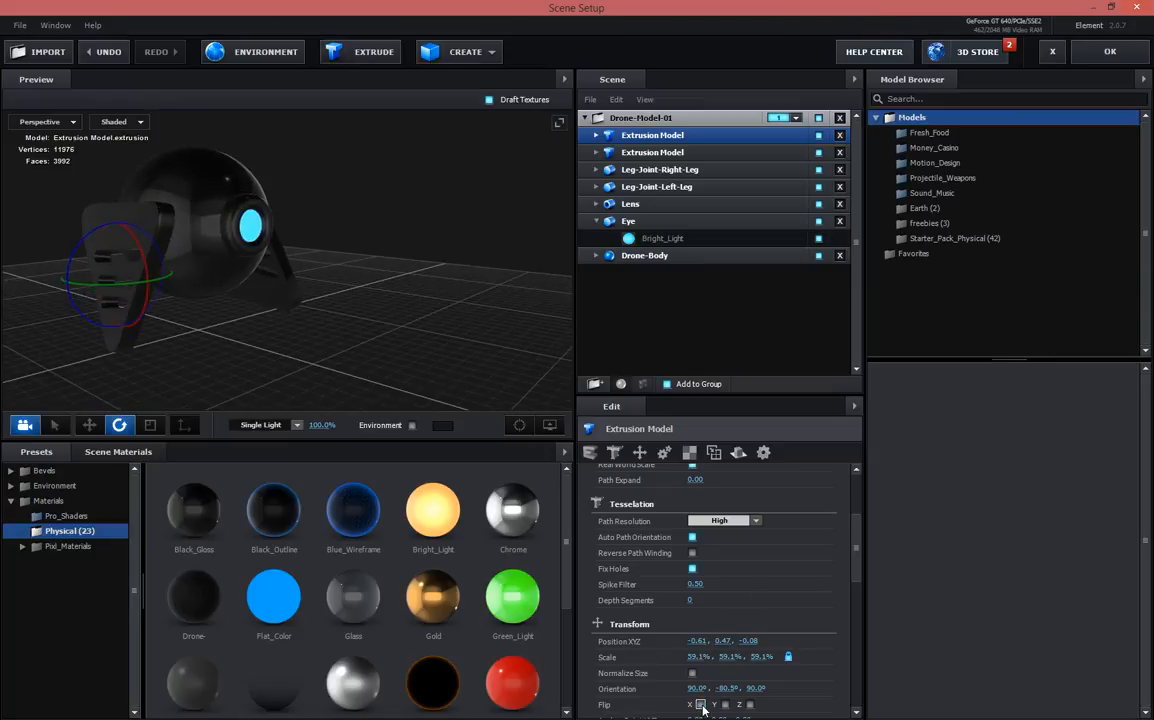
left_click(725, 705)
left_click_drag(375, 373, 315, 421)
left_click_drag(199, 302, 421, 296)
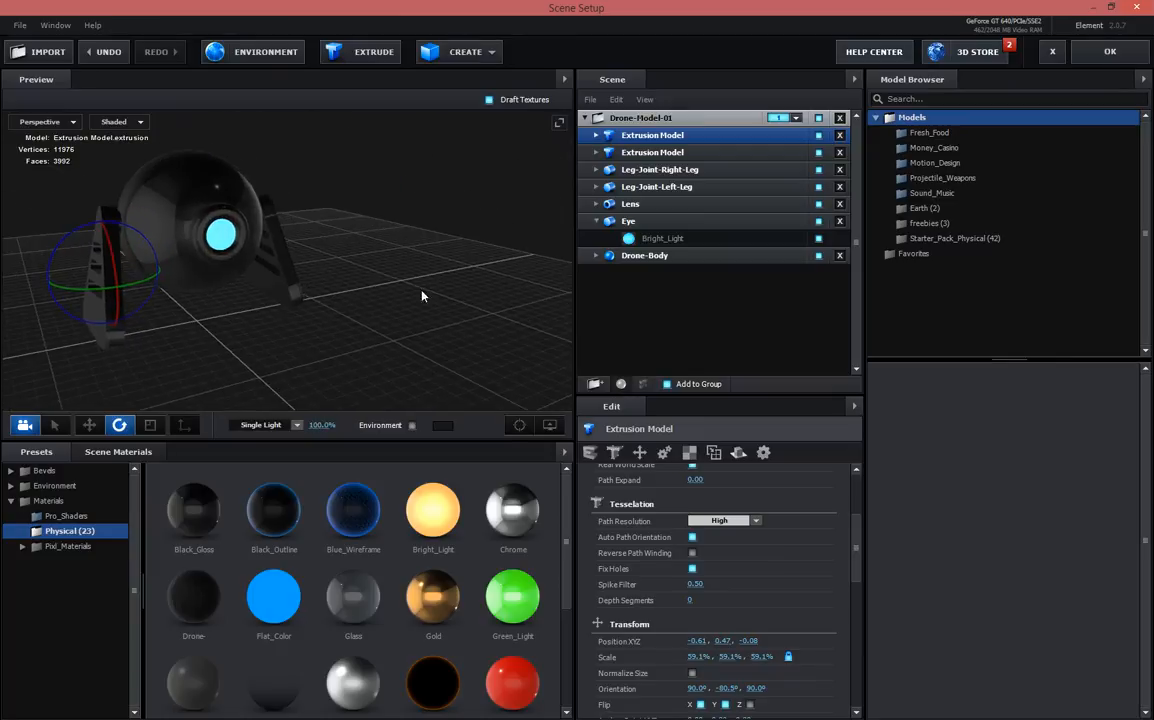
Try the Plastic_White material on the original leg, and return that leg to a black material
left_click(640, 118)
left_click_drag(440, 265, 408, 442)
scroll(322, 516, "down", 3)
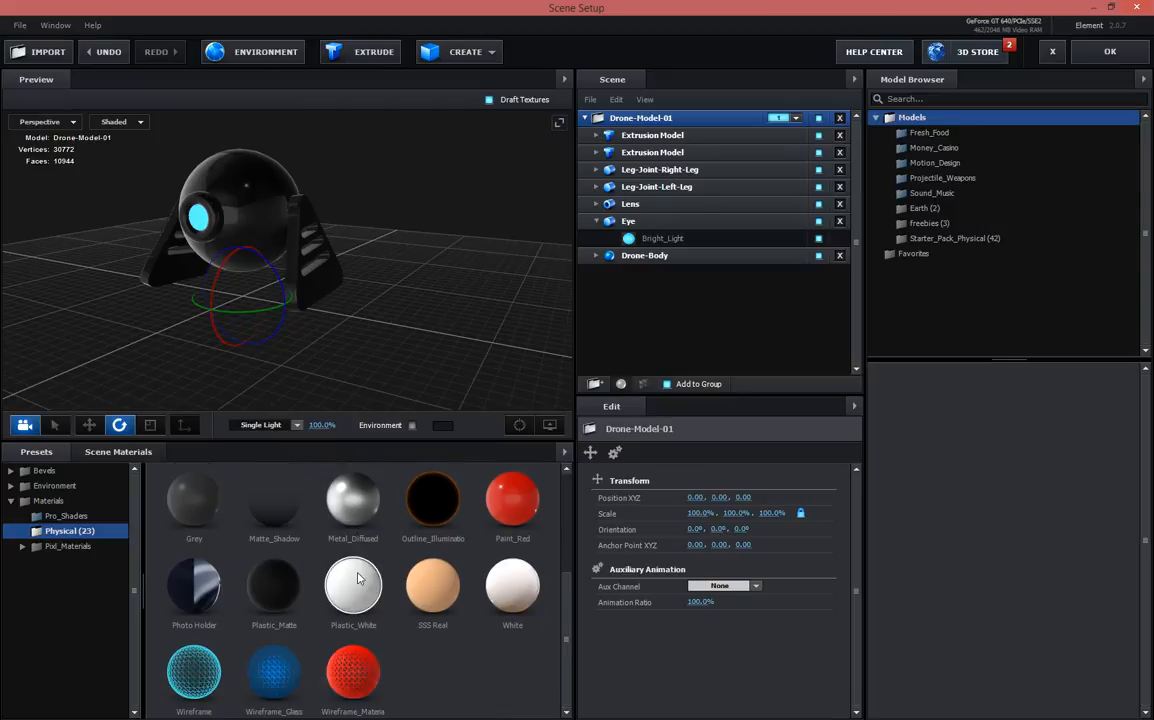
left_click_drag(294, 277, 346, 295)
left_click_drag(365, 586, 287, 221)
left_click_drag(384, 280, 410, 384)
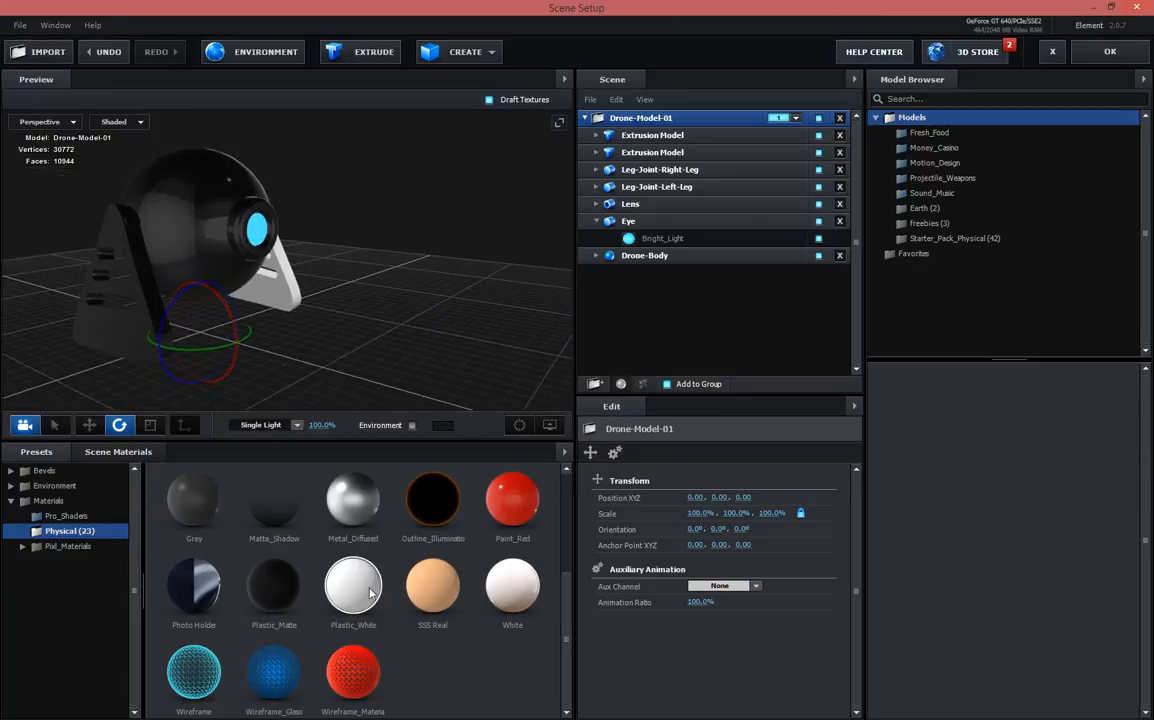
scroll(311, 563, "up", 3)
left_click_drag(275, 534, 290, 292)
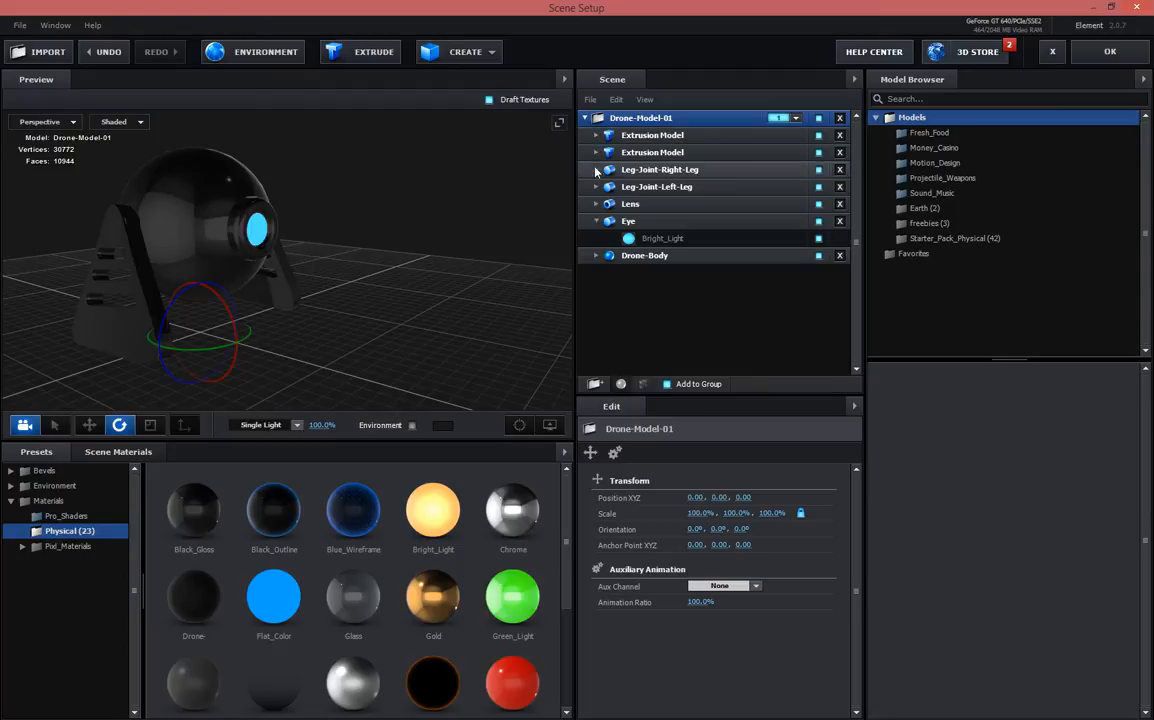
Set the diffuse color of the duplicated leg's Black_Gloss material to white (FFFFFF)
left_click(597, 136)
left_click(630, 153)
scroll(660, 483, "down", 10)
left_click(697, 499)
mouse_move(657, 523)
left_mouse_down()
mouse_move(580, 510)
mouse_move(545, 455)
mouse_move(535, 470)
mouse_move(386, 335)
left_mouse_up()
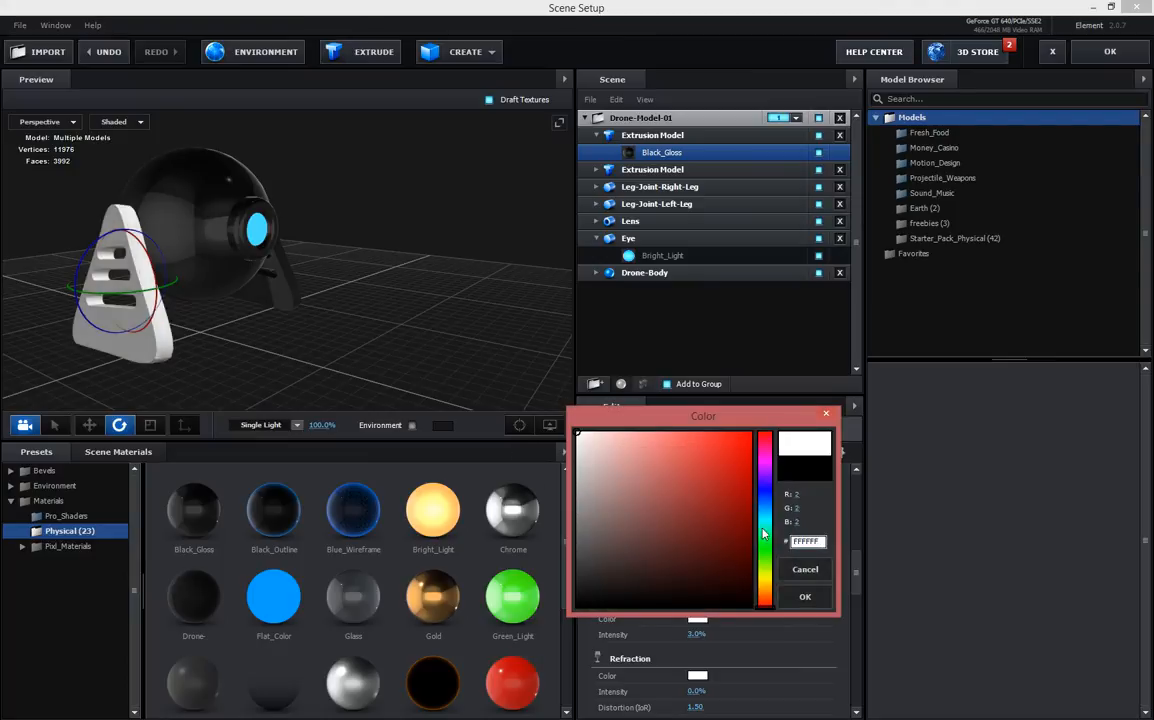
left_click(805, 596)
Change the original leg's Black_Gloss diffuse color to white (FFFFFF) to match the duplicated leg
left_click(597, 171)
left_click(661, 187)
scroll(715, 625, "down", 1)
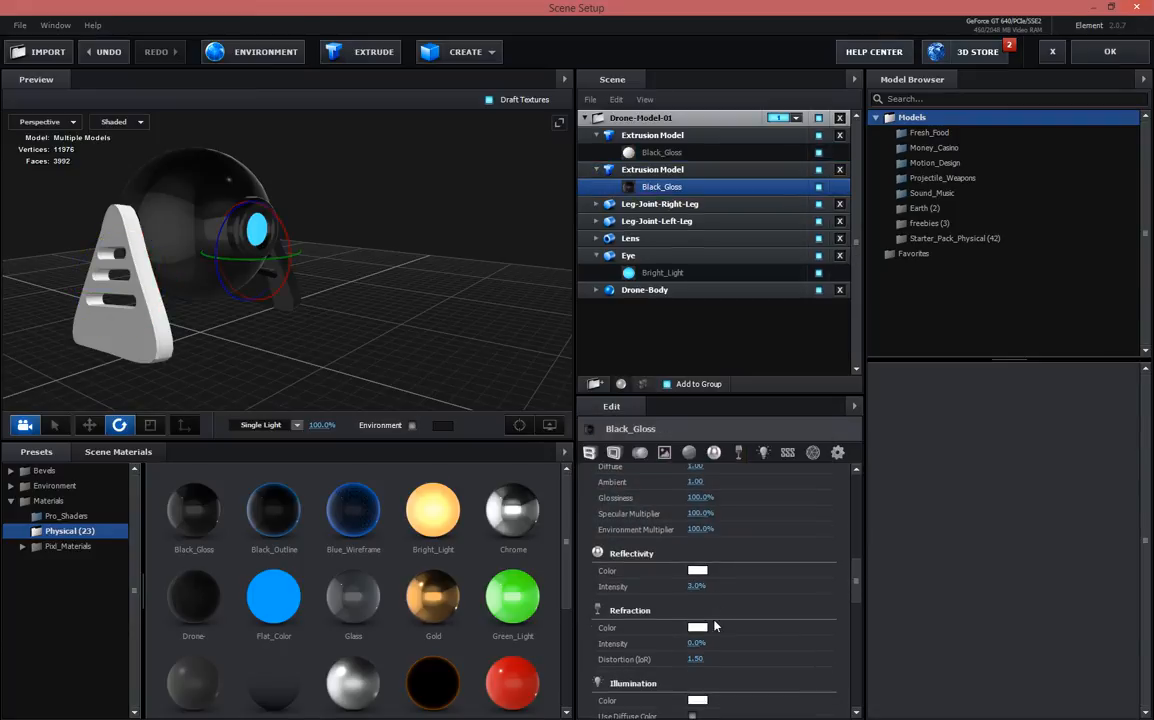
scroll(715, 625, "up", 3)
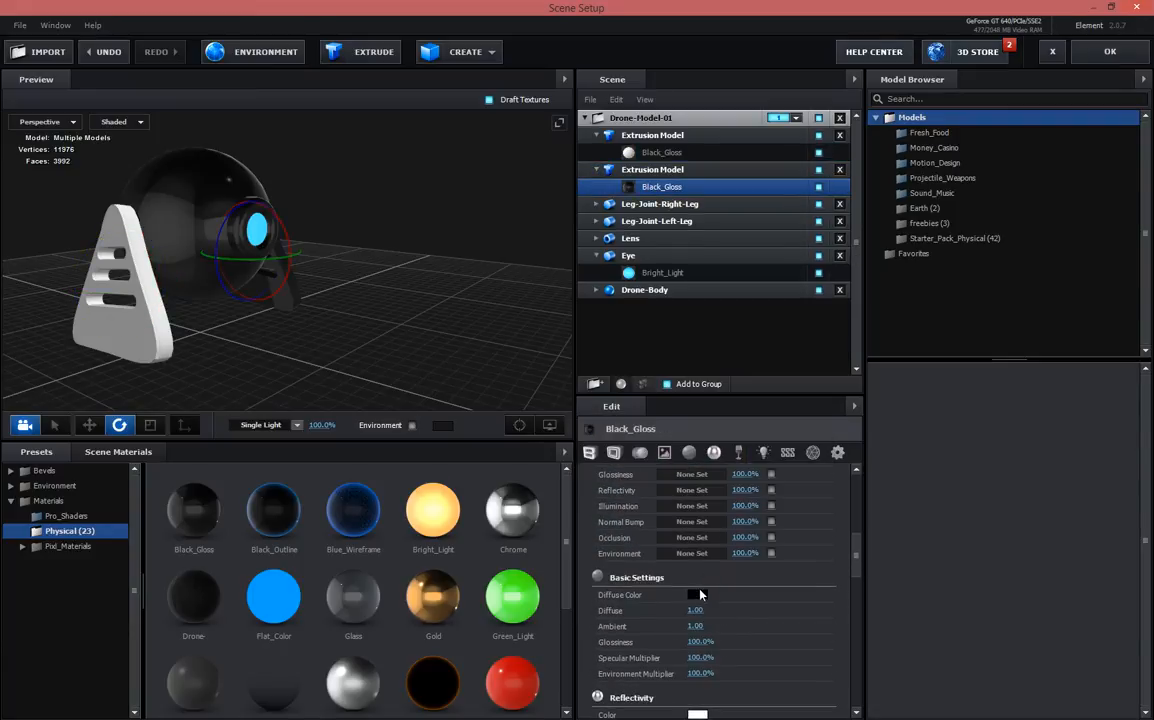
left_click(700, 597)
left_click_drag(675, 531, 528, 513)
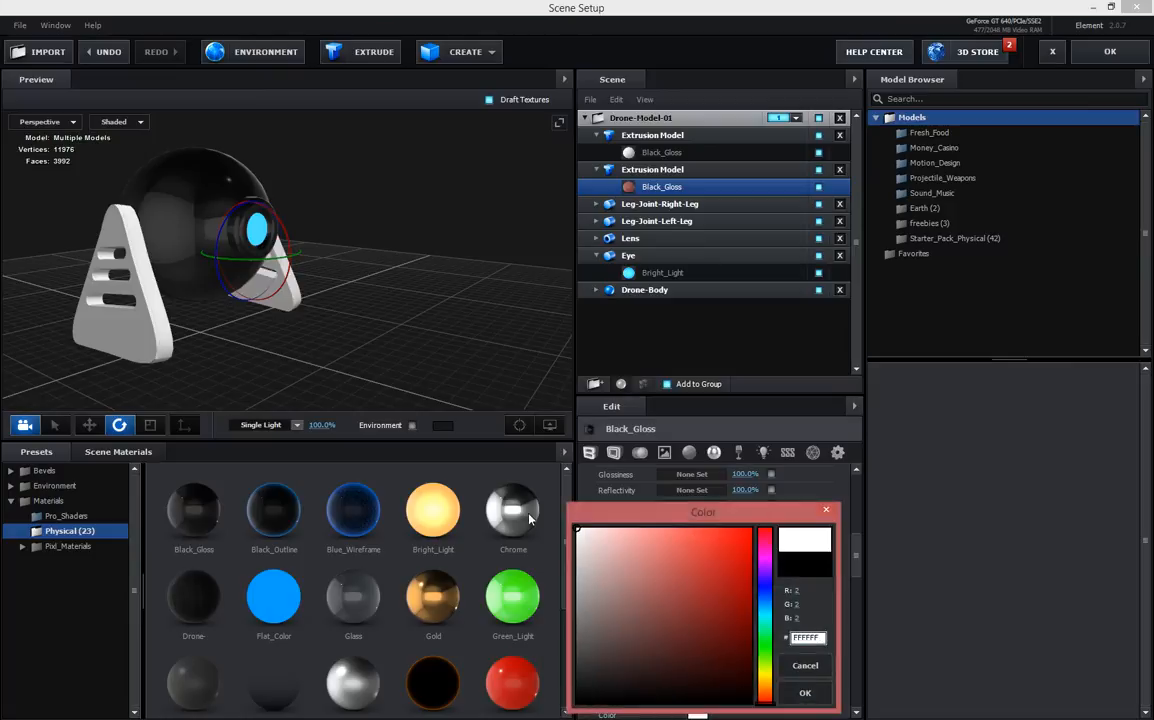
left_click(812, 697)
Show the environment in the preview to check the reflections on the drone, and hide it again
left_click_drag(323, 352, 380, 440)
left_click(411, 425)
left_click_drag(448, 353, 50, 226)
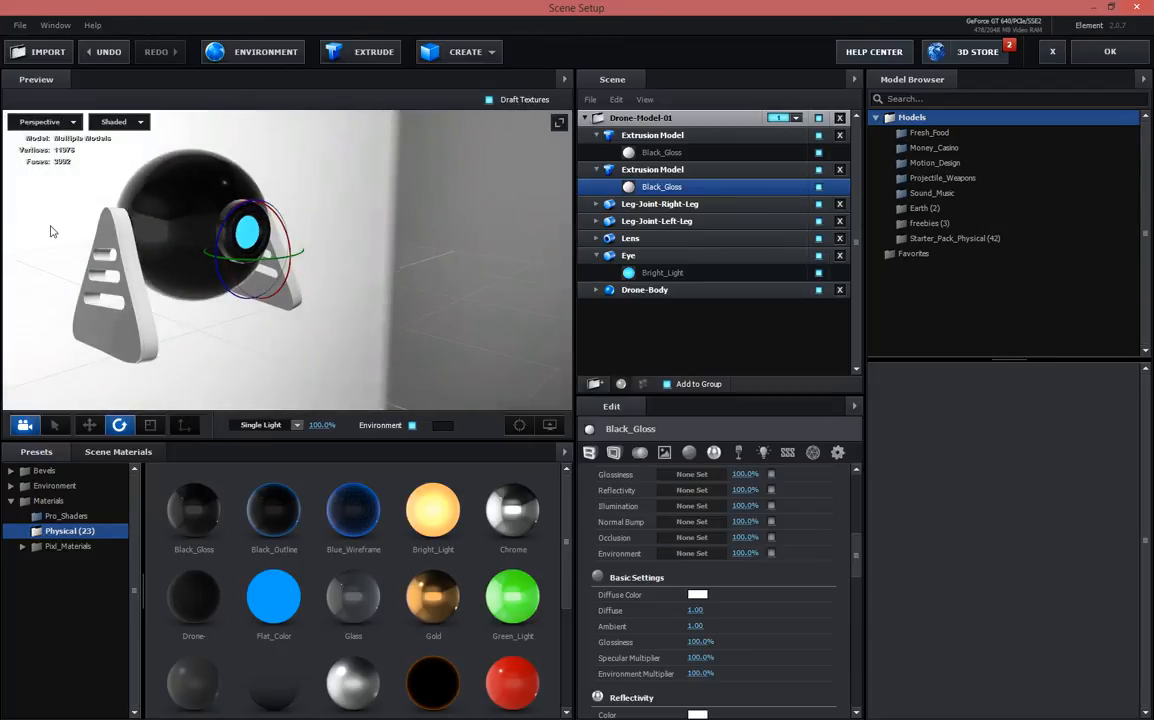
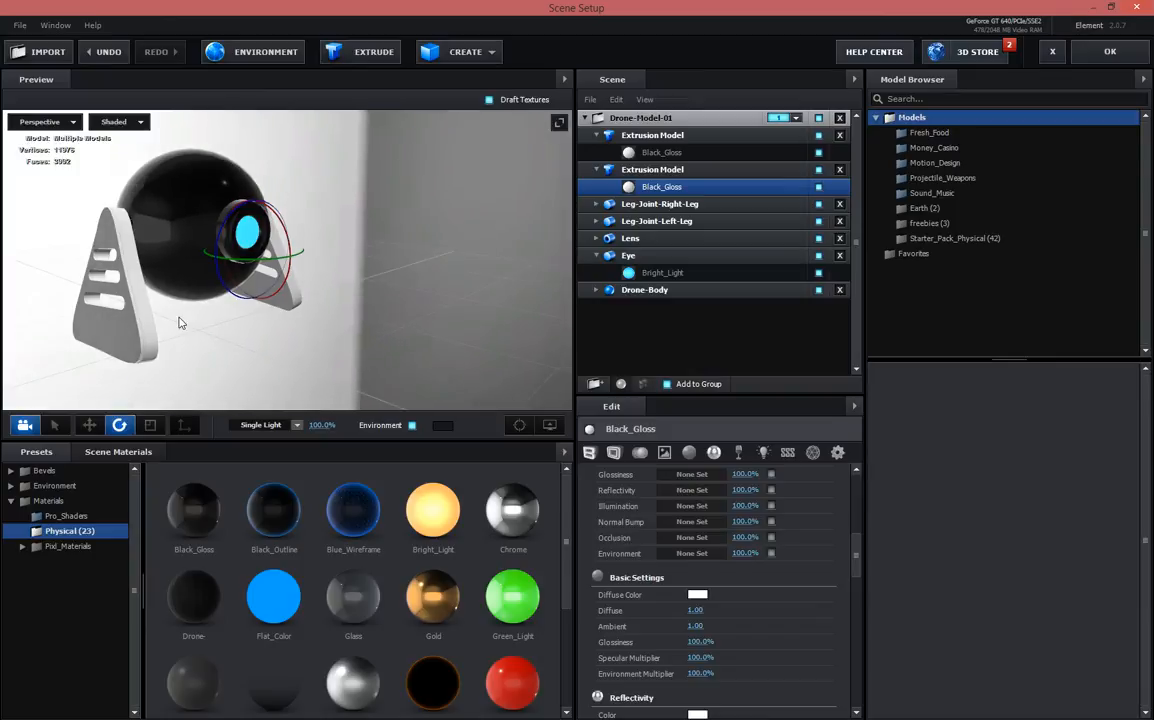
left_click(232, 332)
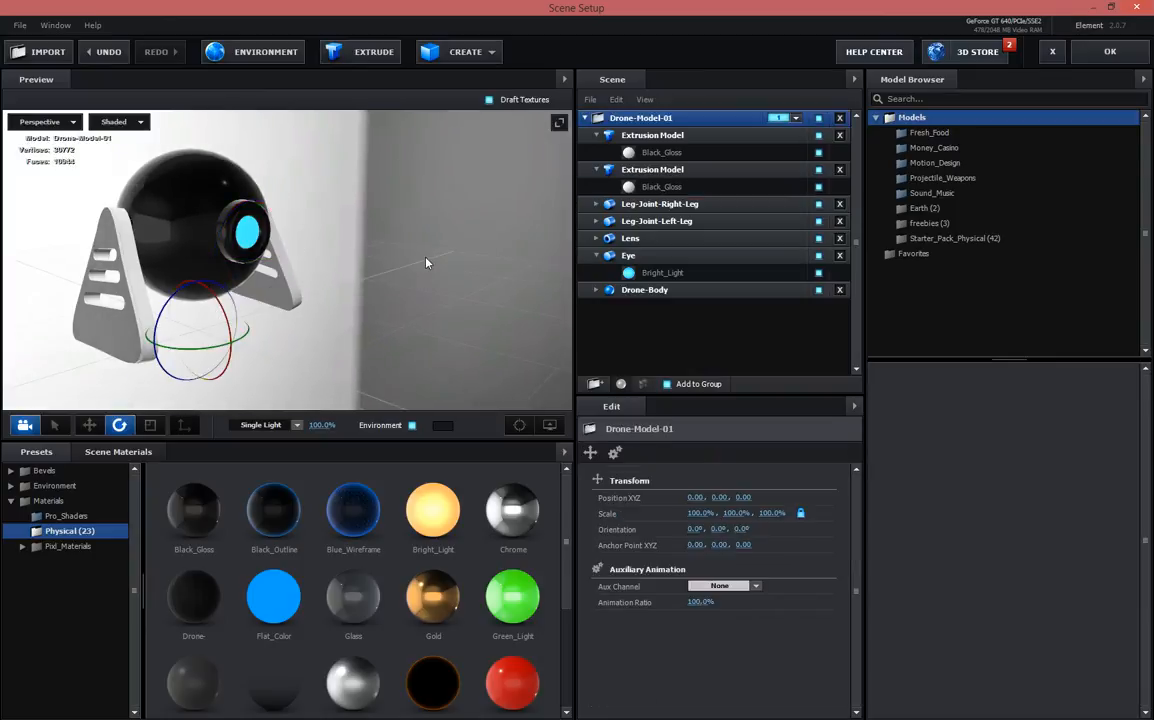
left_click(411, 427)
Set the preview background color to black (000000) and check the drone from behind
left_click(446, 428)
left_click_drag(461, 430, 556, 550)
left_click(555, 525)
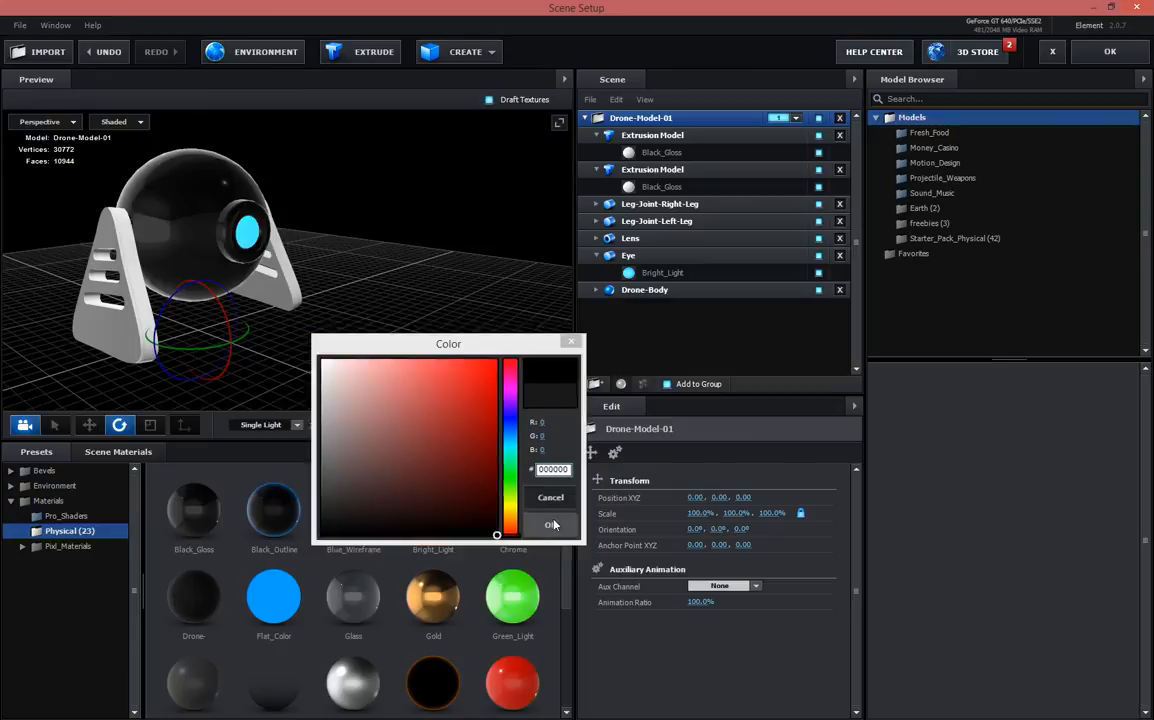
left_click(54, 425)
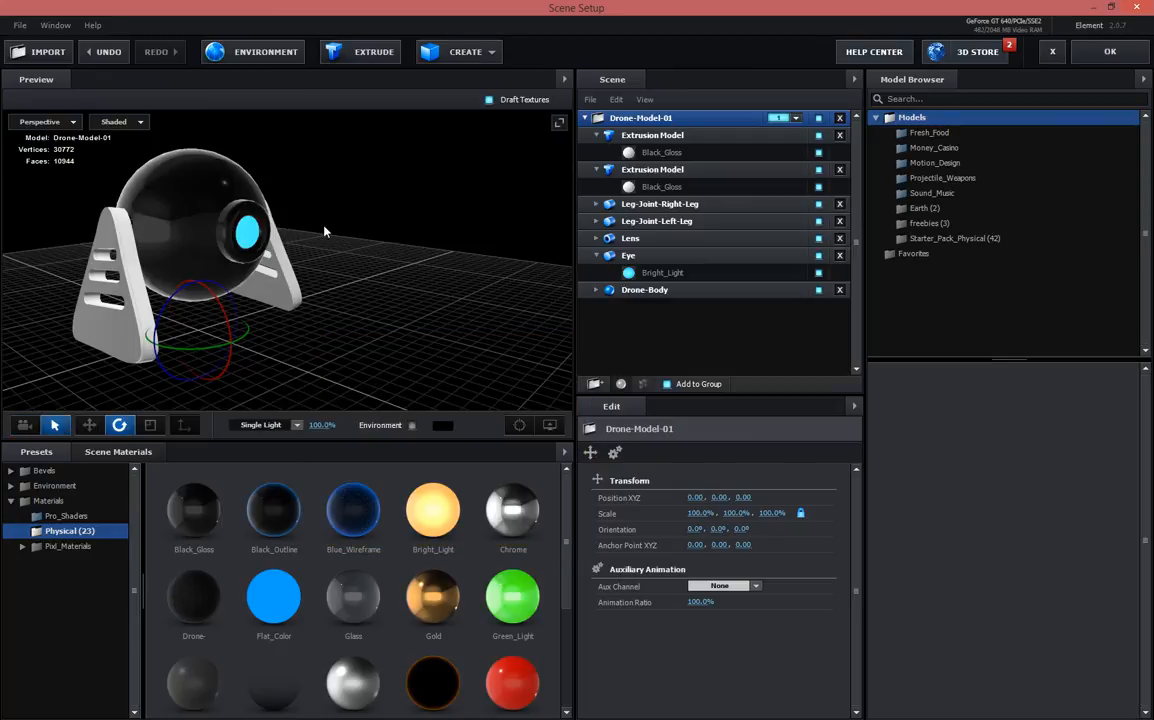
left_click(25, 425)
left_click_drag(310, 256, 265, 253)
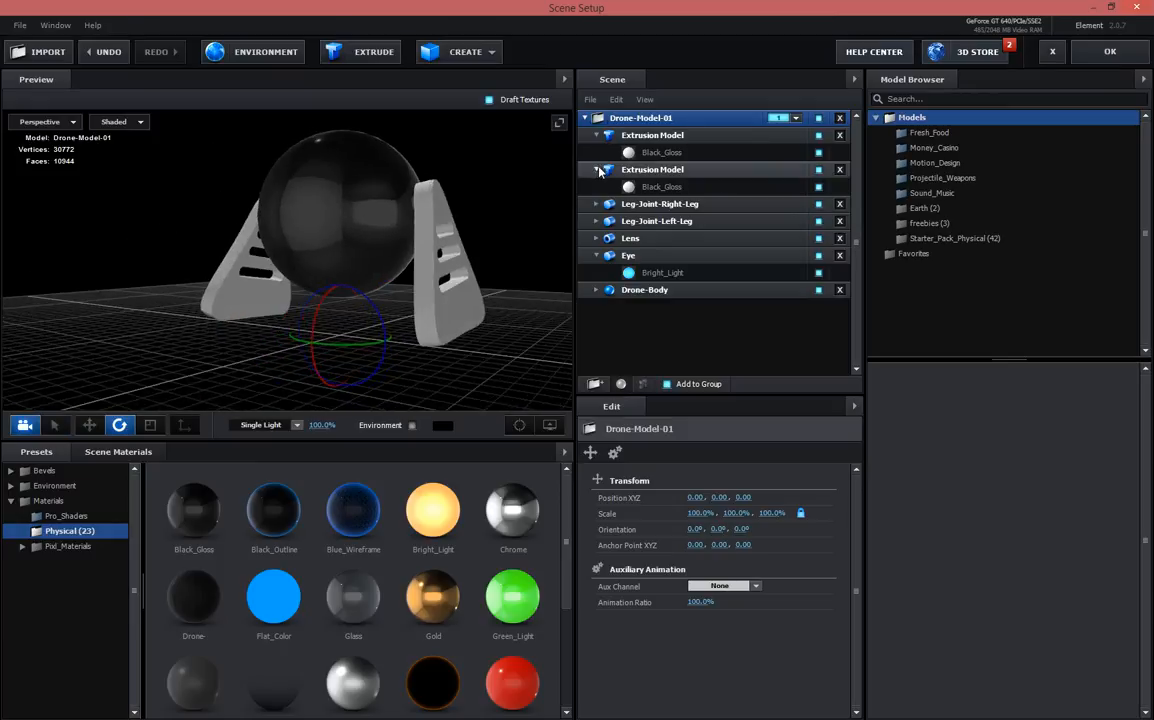
Rename the original leg's extrusion model as Leg-Left
left_click(644, 172)
right_click(644, 173)
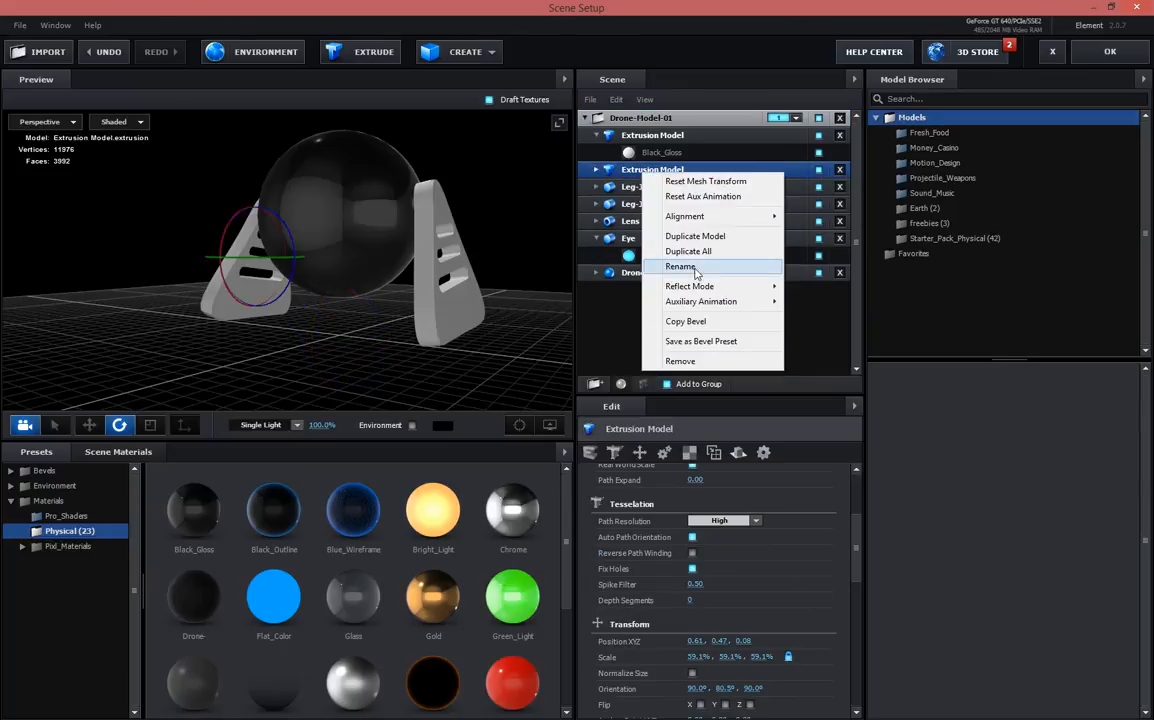
left_click(652, 266)
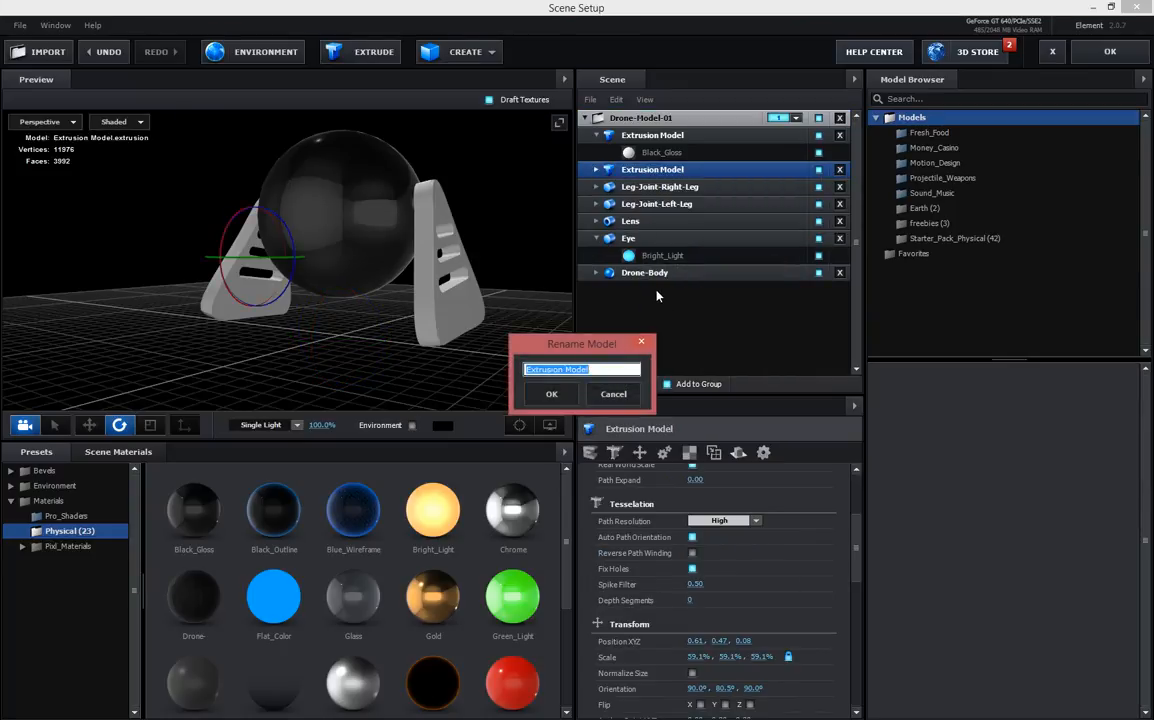
type("Leg-Left")
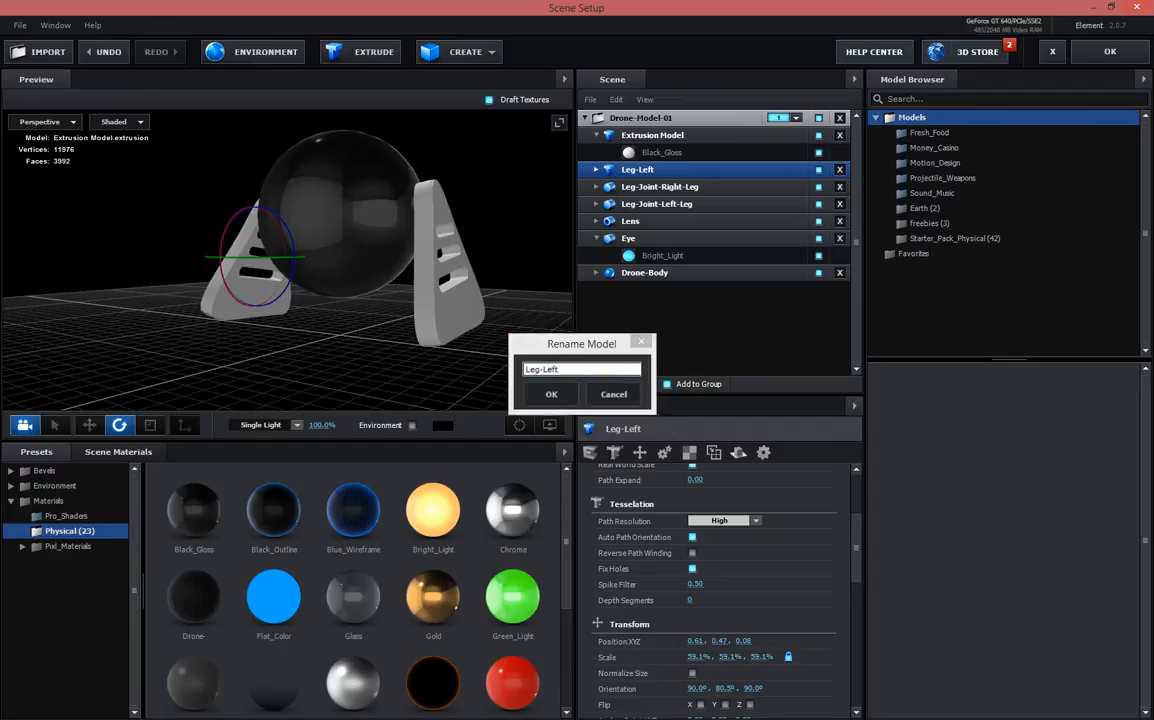
key("Return")
Rename the duplicated leg's extrusion model as Leg-Right and collapse its material list
right_click(652, 135)
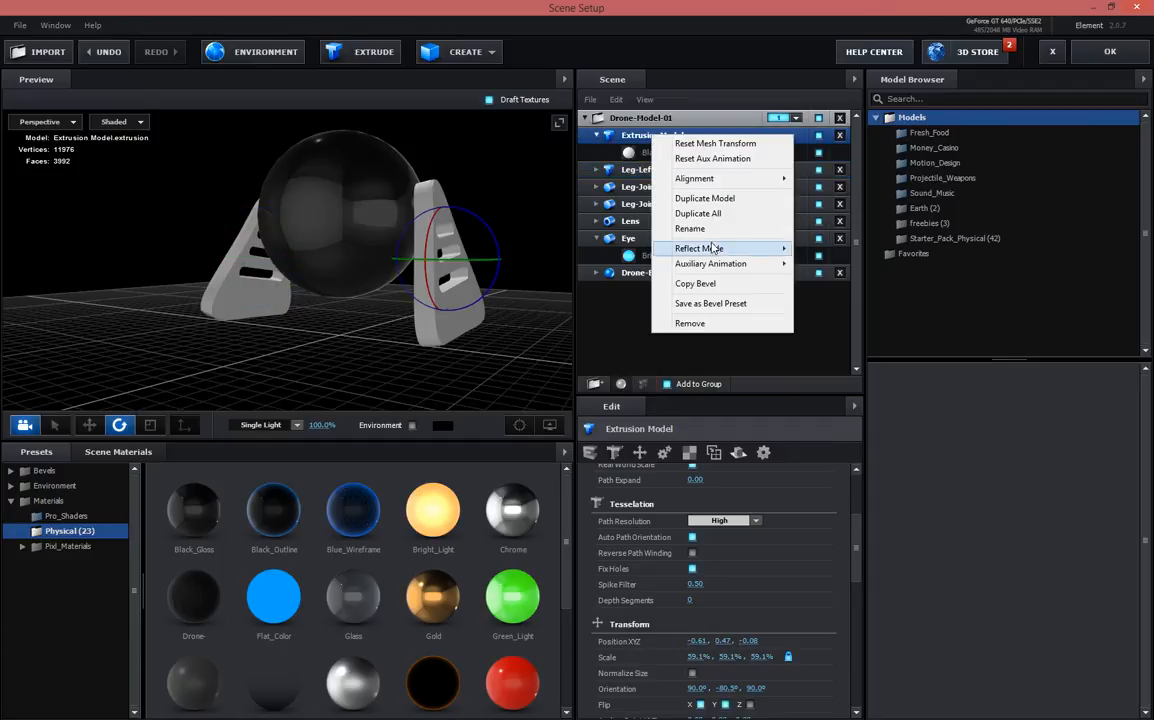
left_click(690, 228)
type("Leg-Right")
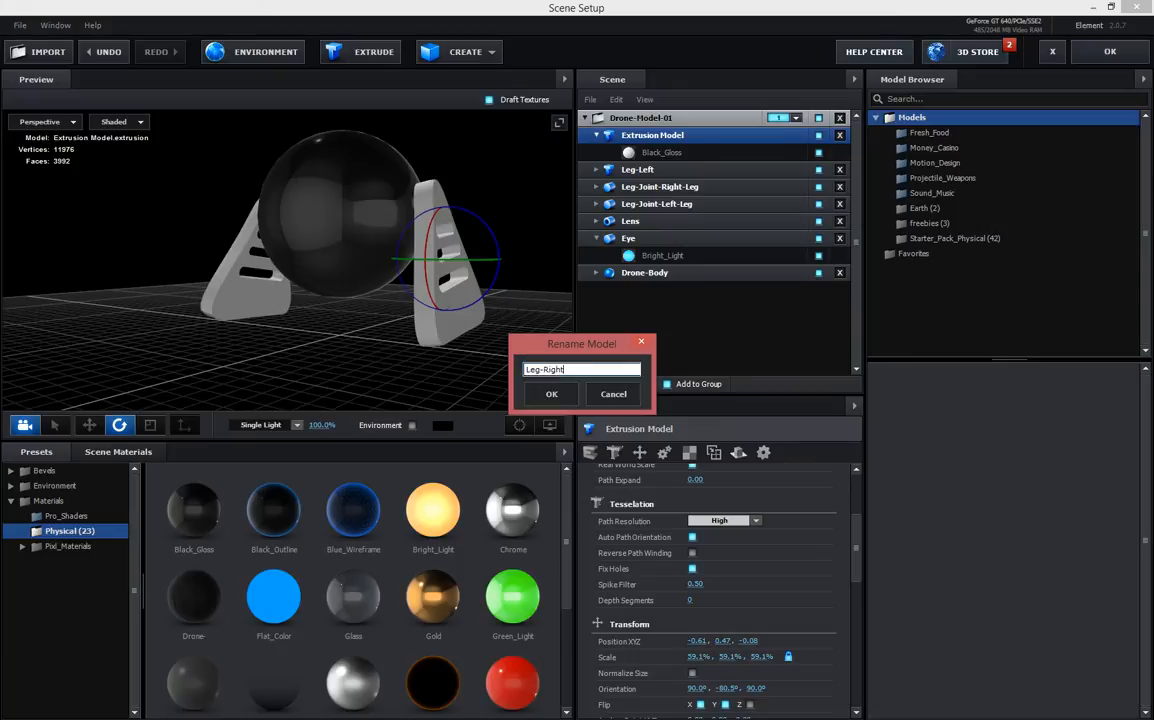
key("Return")
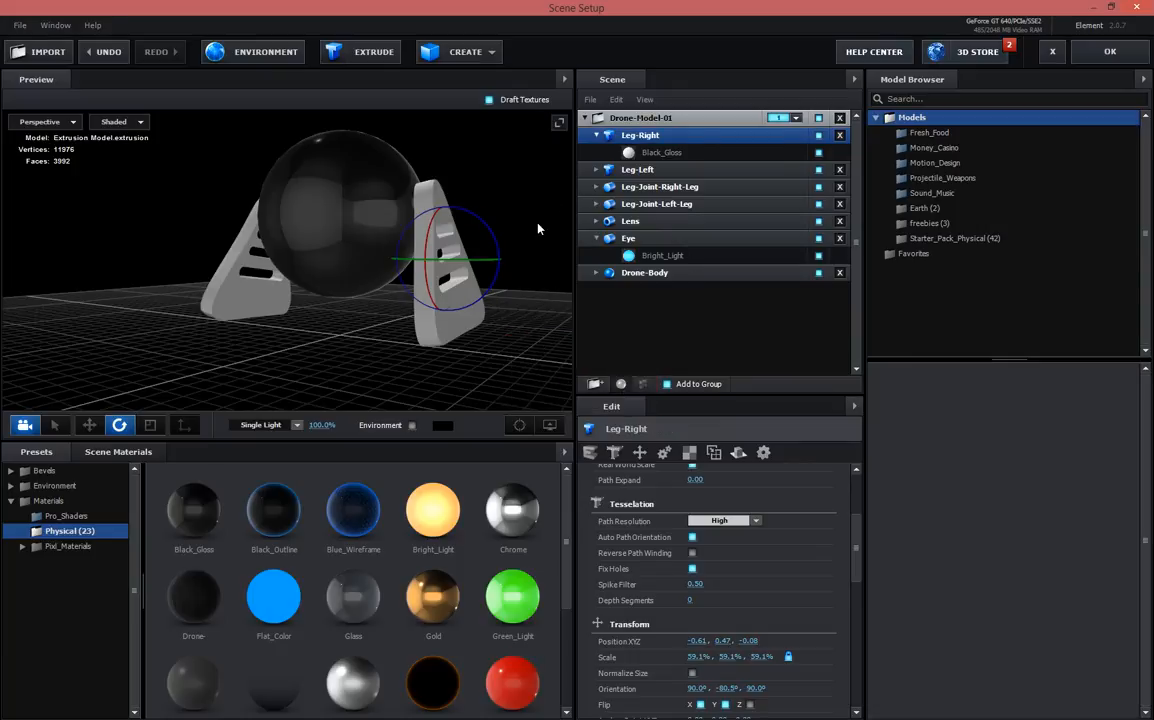
left_click(596, 136)
Create a torus and rotate it upright to an orientation of 270°, 0°, 270°
left_click_drag(484, 170, 400, 180)
left_click(455, 52)
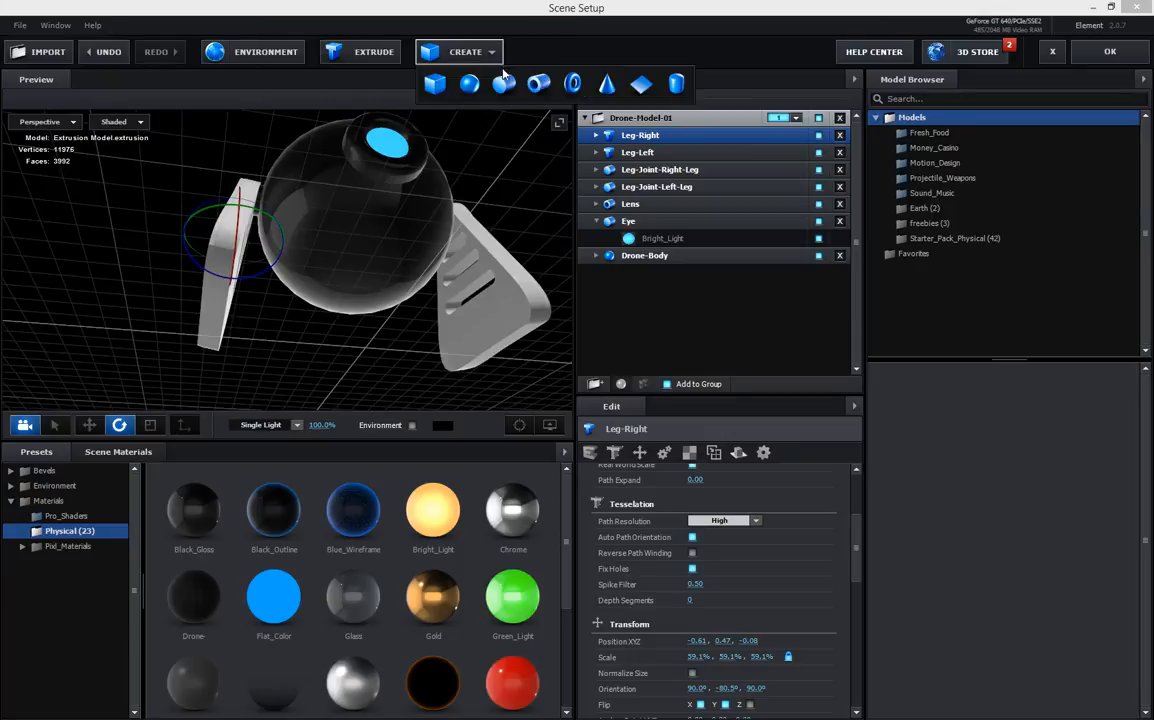
left_click(572, 85)
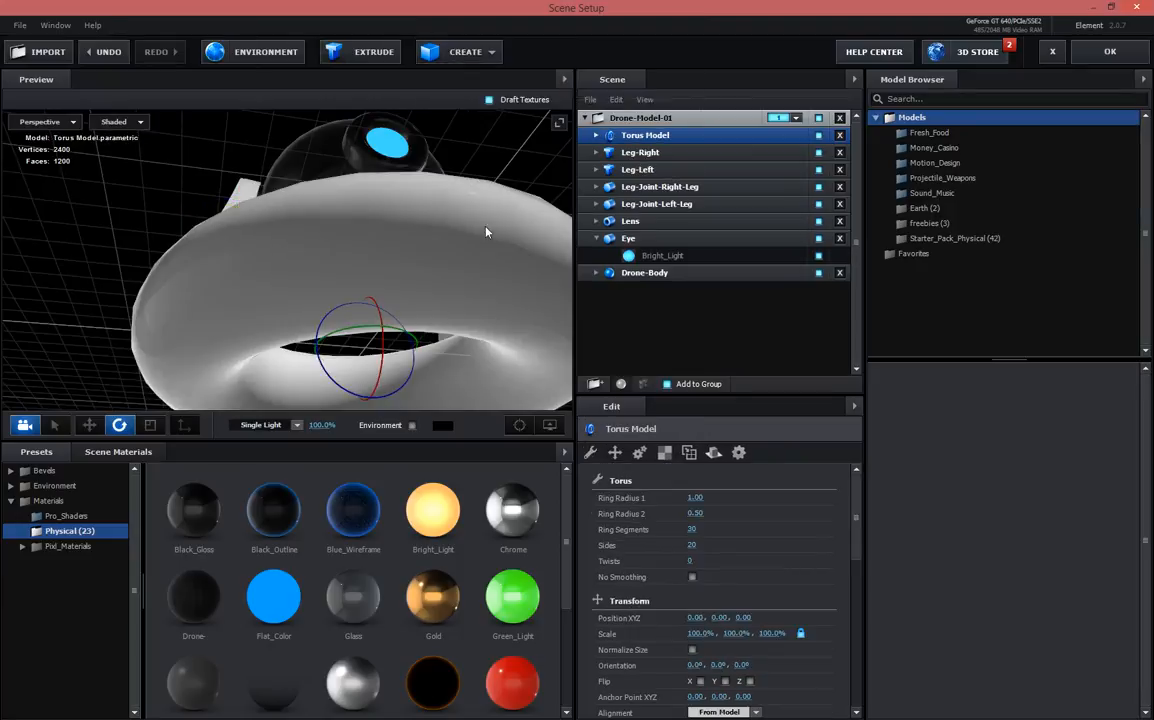
left_click_drag(379, 385, 322, 408)
left_click_drag(349, 352, 462, 328)
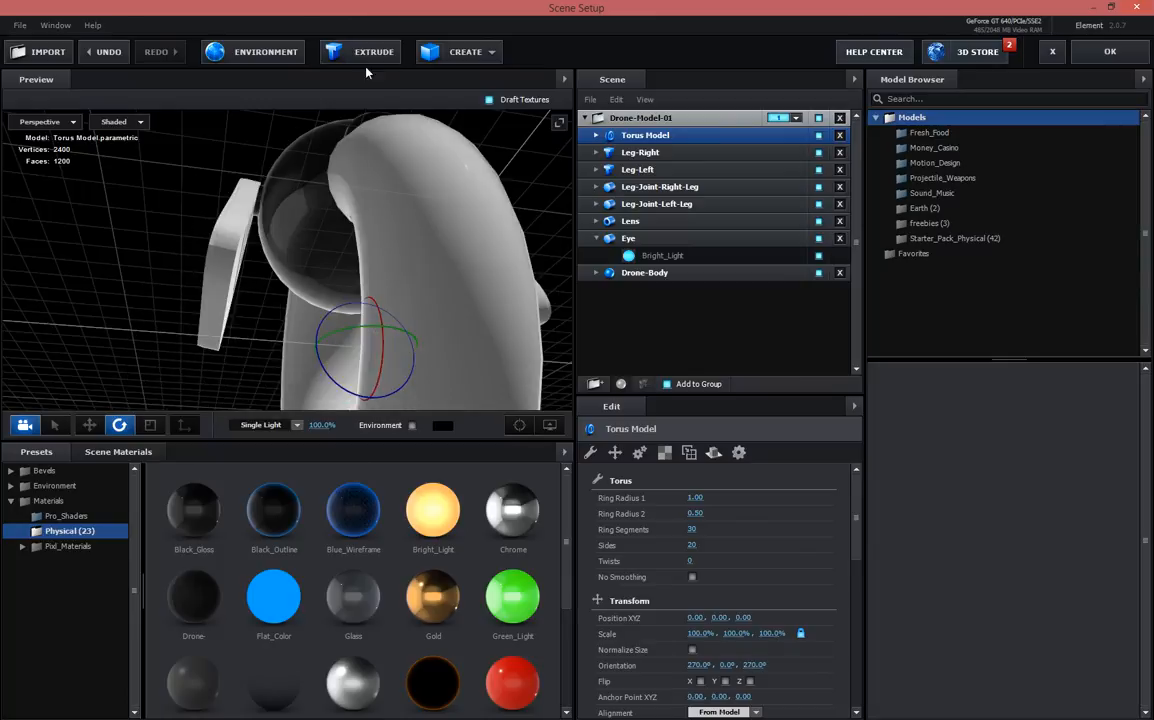
Scale the torus down to a small wheel at 6.5%, 9.5%, 6.5%
left_click(150, 425)
left_click_drag(362, 358, 92, 308)
scroll(290, 280, "up", 5)
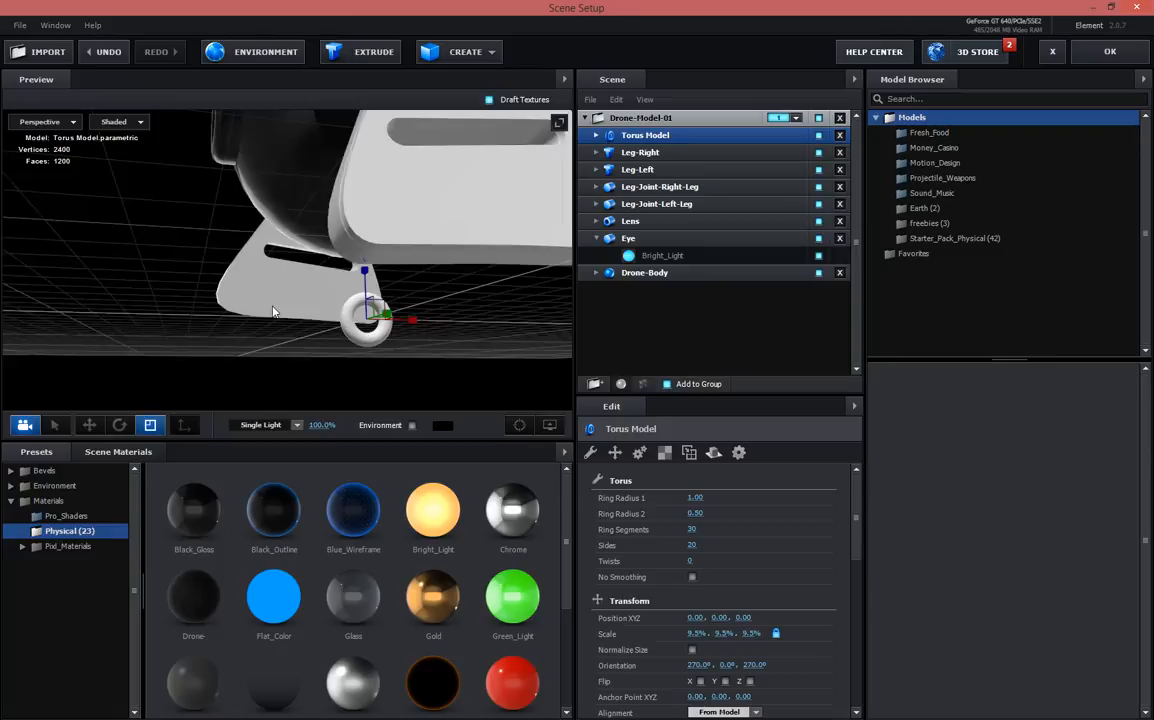
left_click_drag(273, 311, 335, 309)
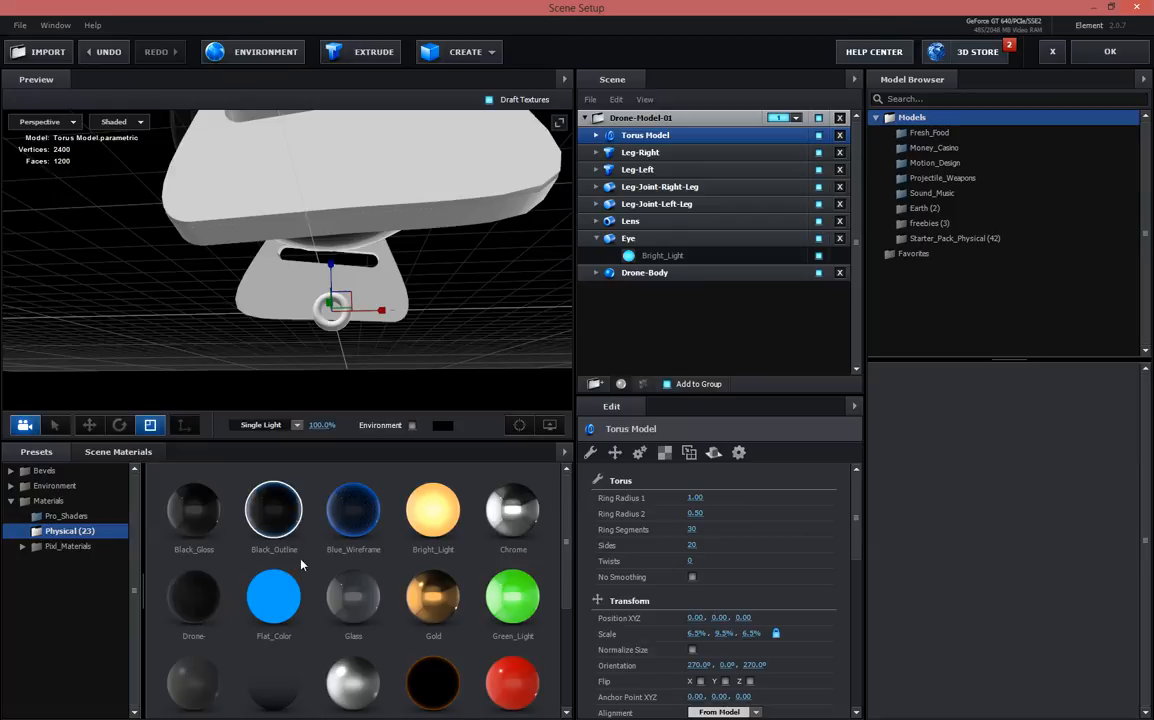
Apply the Plastic_Matte material to the torus wheel
scroll(300, 560, "down", 3)
left_click_drag(285, 607, 334, 325)
left_click_drag(407, 376, 488, 394)
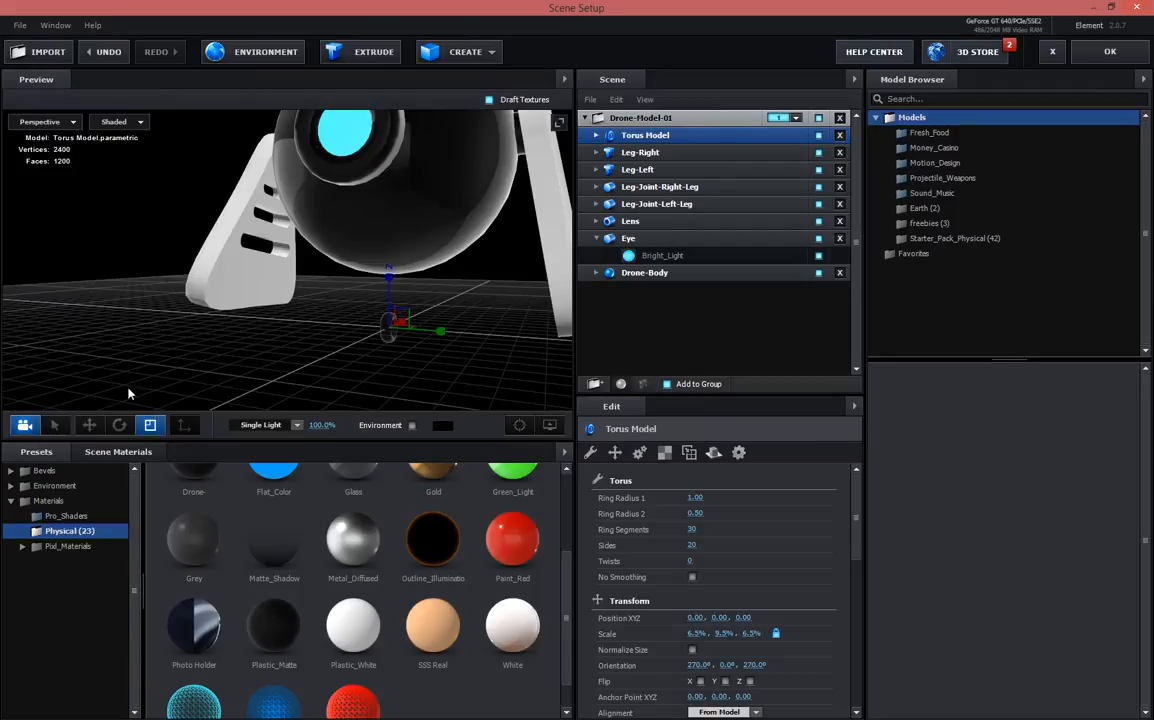
Move the wheel beneath the left leg, to about X 0.69 and Y 0.01
left_click(88, 425)
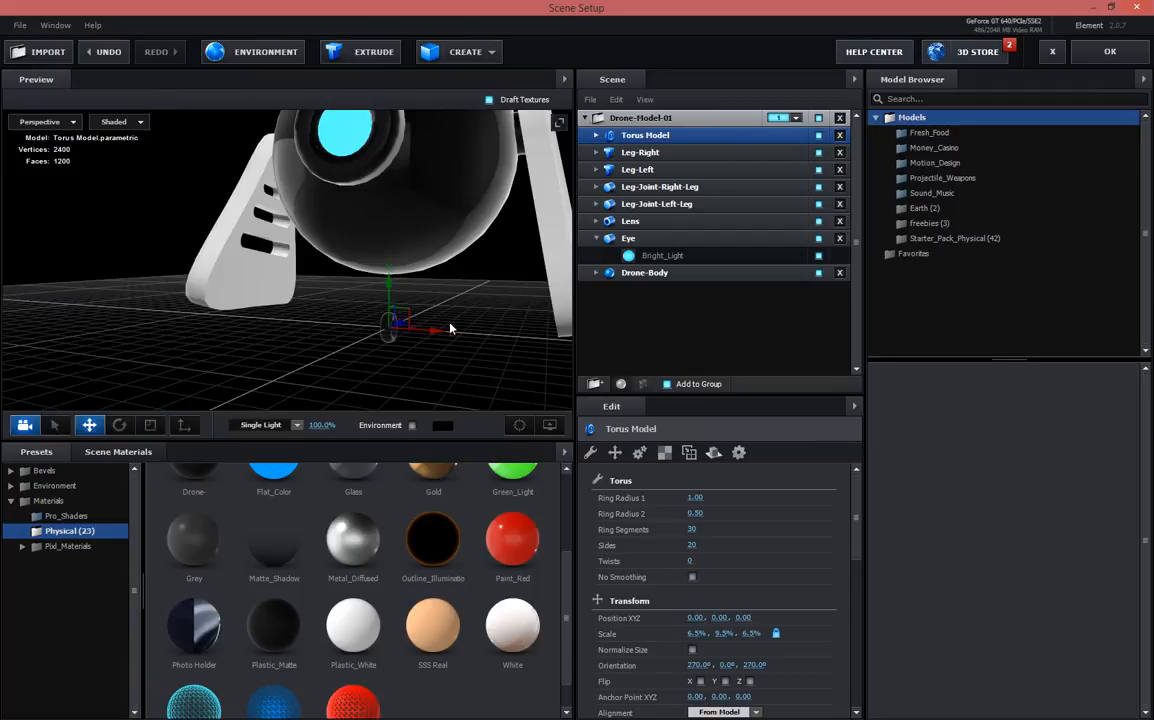
left_click_drag(462, 337, 420, 290)
left_click_drag(267, 303, 222, 309)
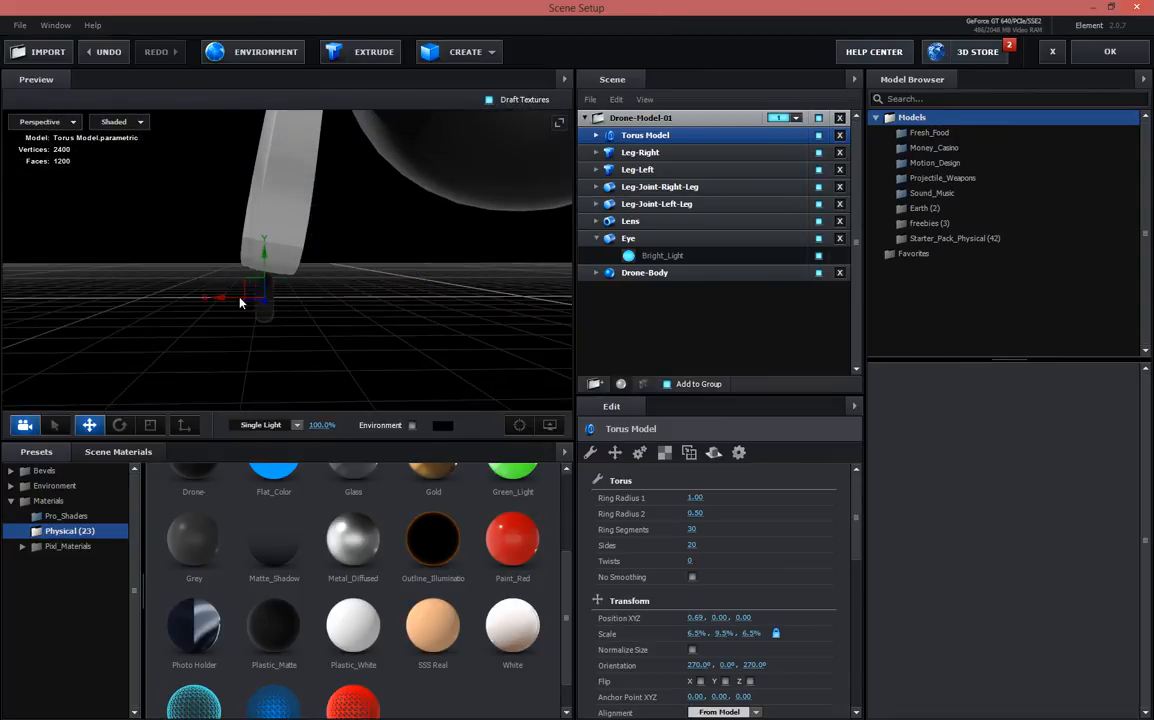
left_click_drag(263, 262, 392, 308)
Enlarge the wheel to 11.3%, 16.4%, 11.3% and shift it under the leg to about 0.67, 0.01, -0.13
left_click(149, 426)
left_click_drag(480, 302, 500, 288)
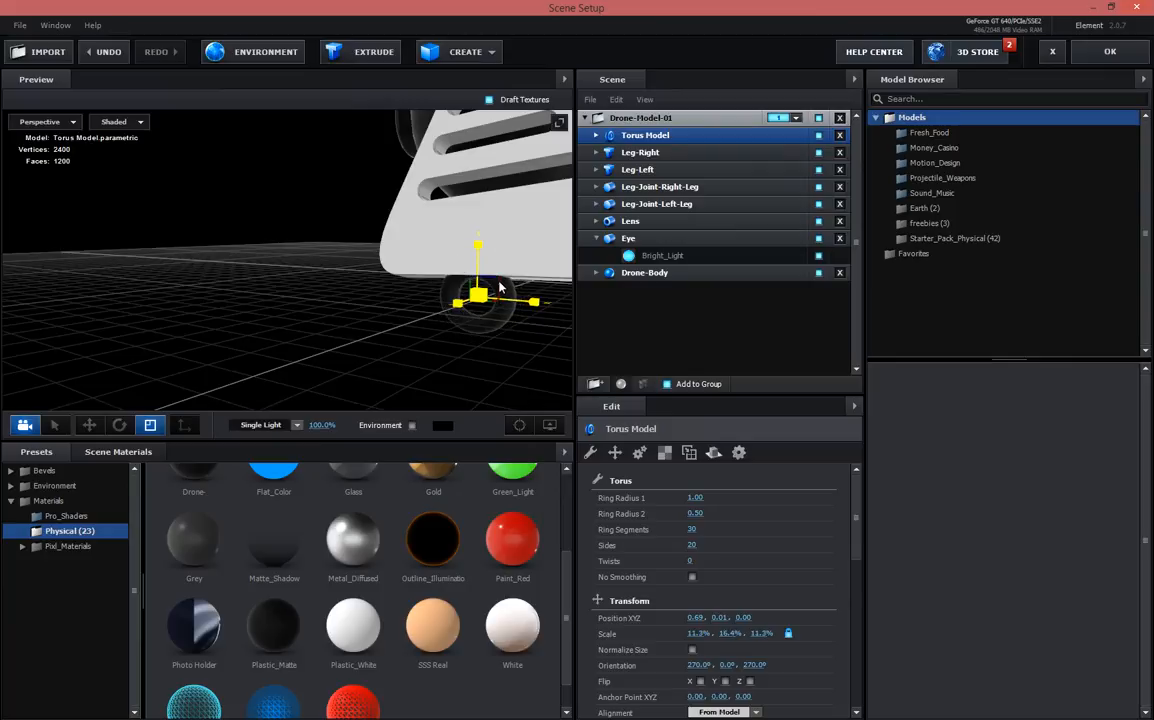
left_click(89, 425)
left_click_drag(532, 351, 270, 270)
left_click_drag(460, 305, 386, 318)
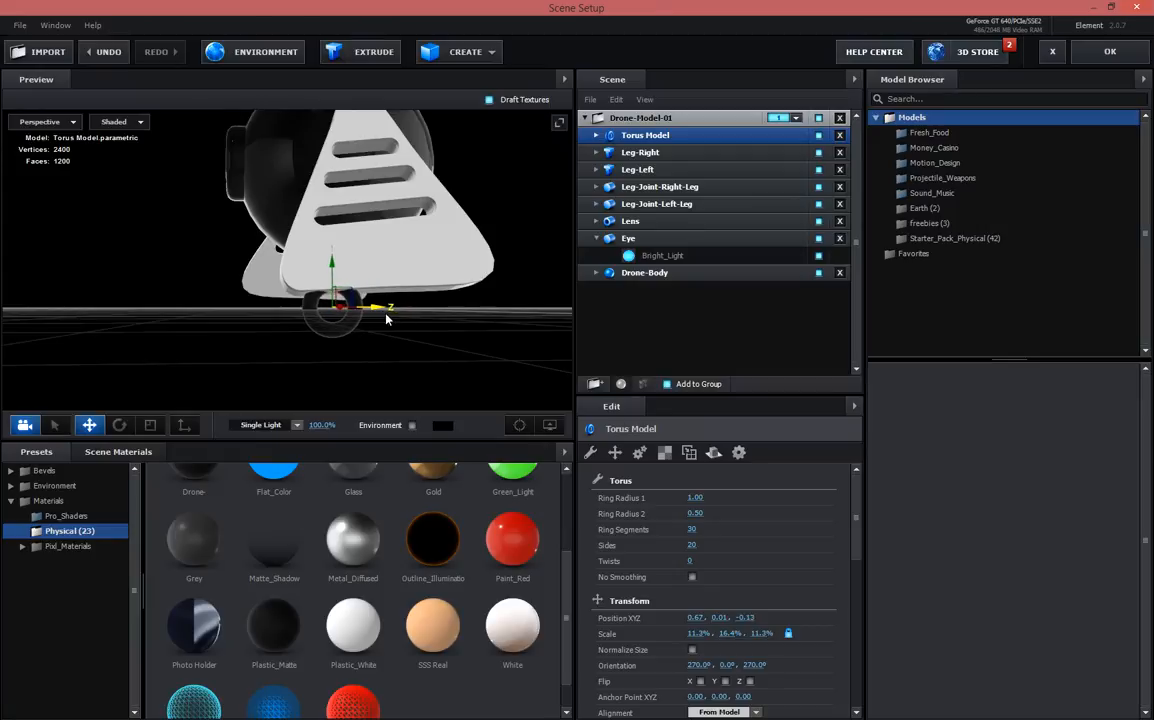
Duplicate the wheel twice and space the three wheels in a row along Z beneath the leg, the last at about Z 0.30
left_click_drag(377, 315, 481, 318)
key("ctrl+d")
key("ctrl+d")
scroll(407, 347, "down", 3)
left_click_drag(407, 347, 431, 327)
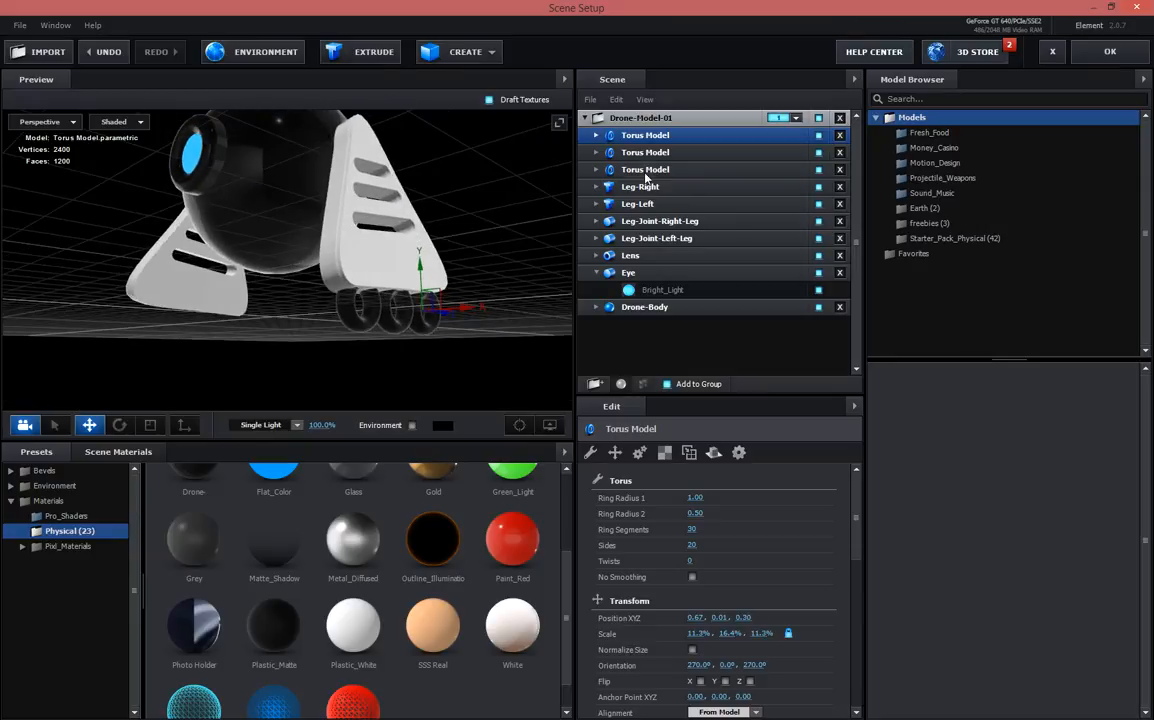
Try duplicating two of the three wheels over to the other leg, and undo it
left_click(645, 172, "ctrl")
left_click_drag(502, 311, 538, 319)
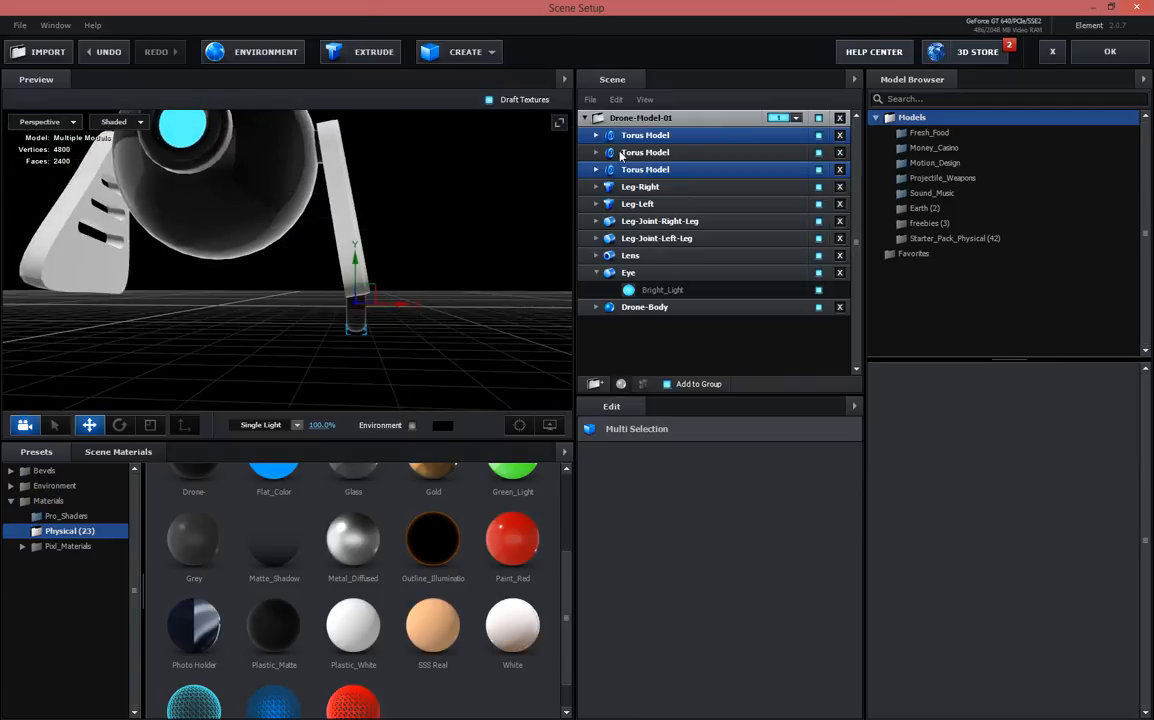
left_click_drag(403, 308, 125, 307)
left_click_drag(229, 337, 422, 318)
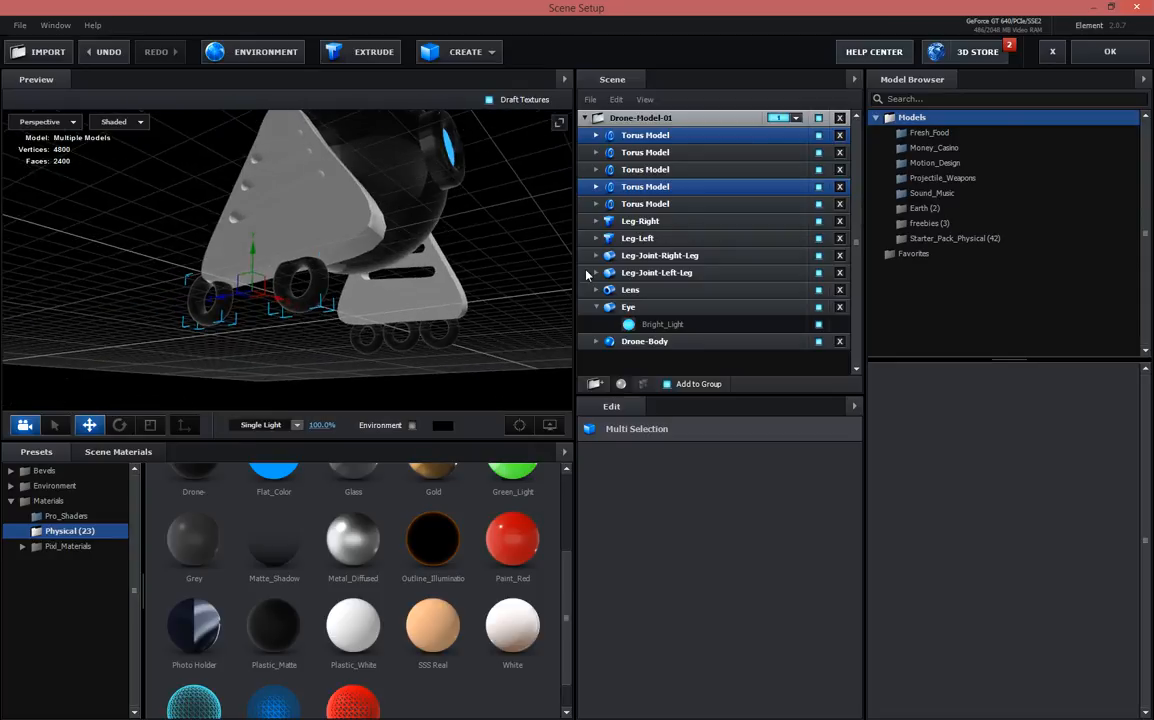
key("ctrl+z")
key("ctrl+z")
key("ctrl+z")
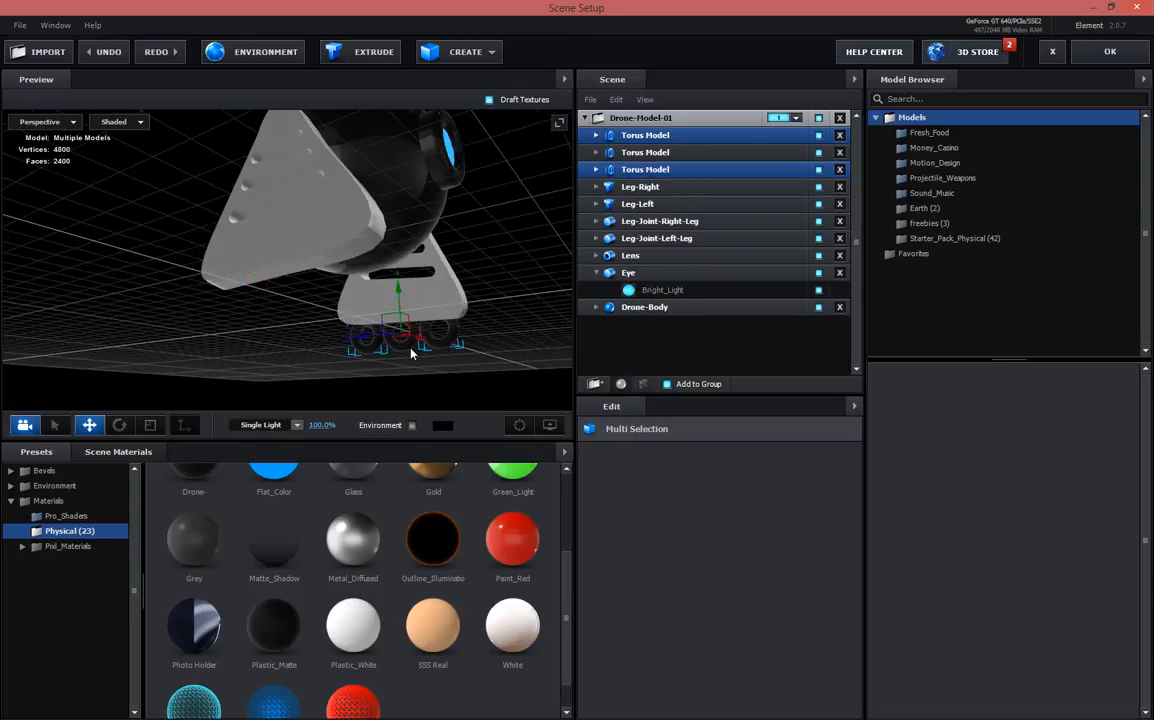
Duplicate all three torus wheels together and move the copies along X beneath the opposite leg
left_click(596, 152)
left_click(612, 169)
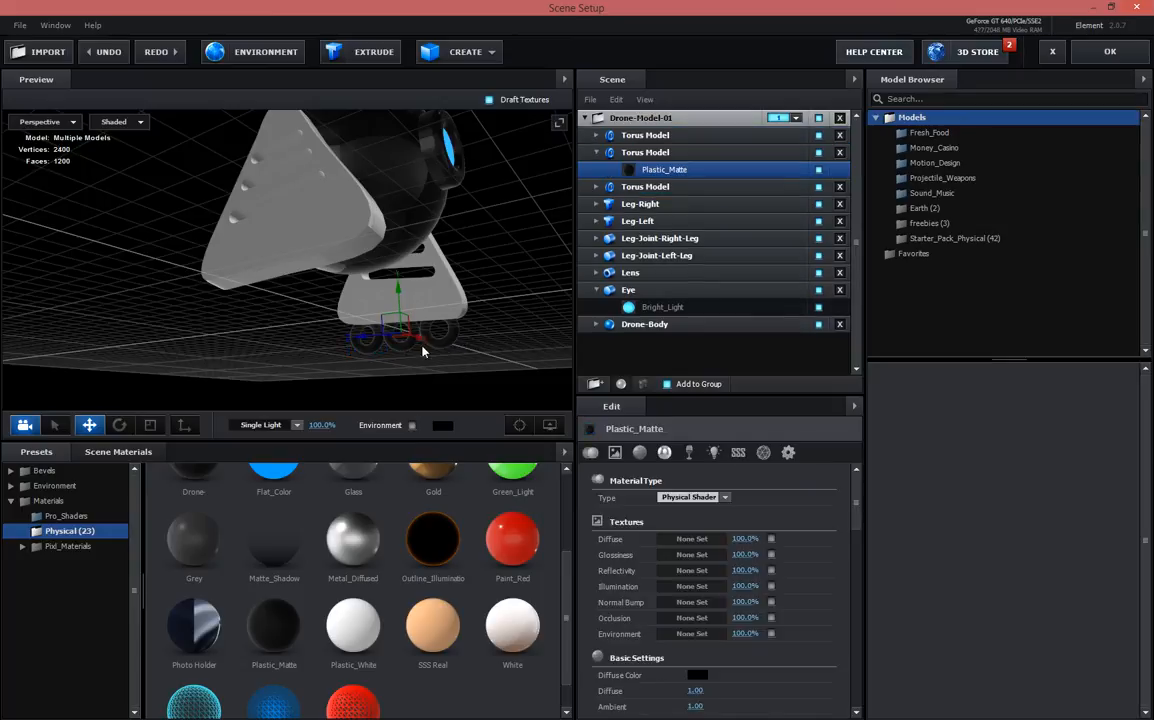
left_click(597, 153)
left_click(640, 170)
left_click(645, 135, "shift")
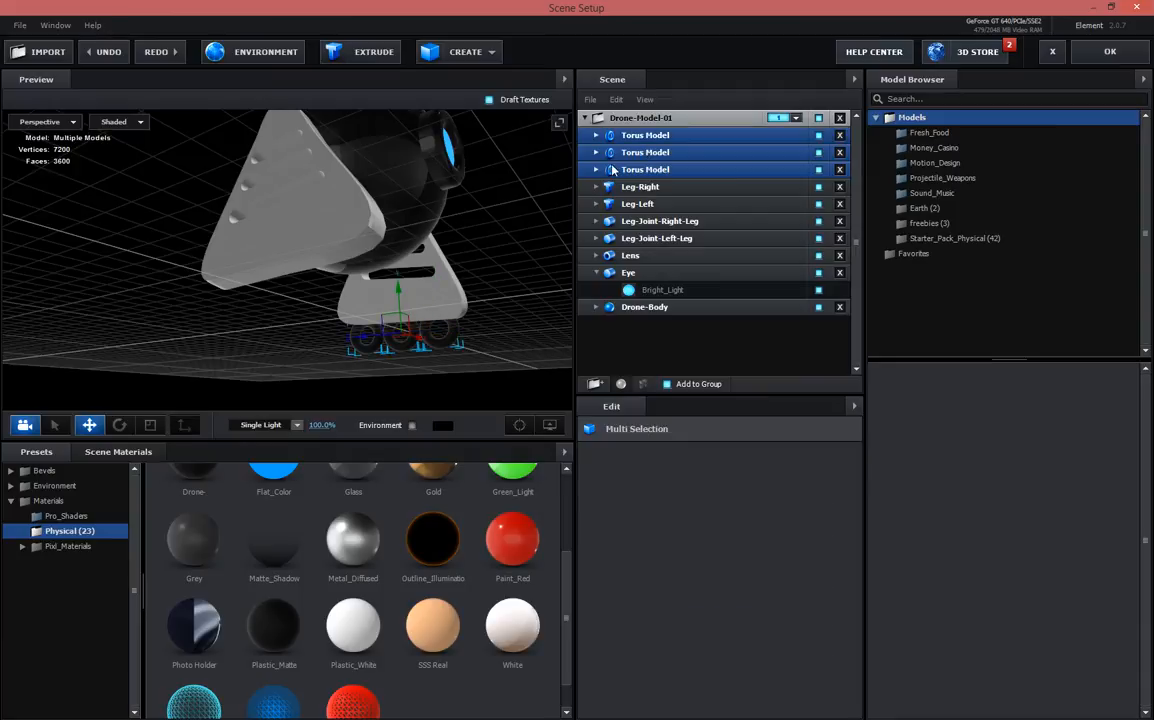
key("ctrl+d")
left_click_drag(420, 341, 326, 347)
left_click_drag(362, 270, 292, 303)
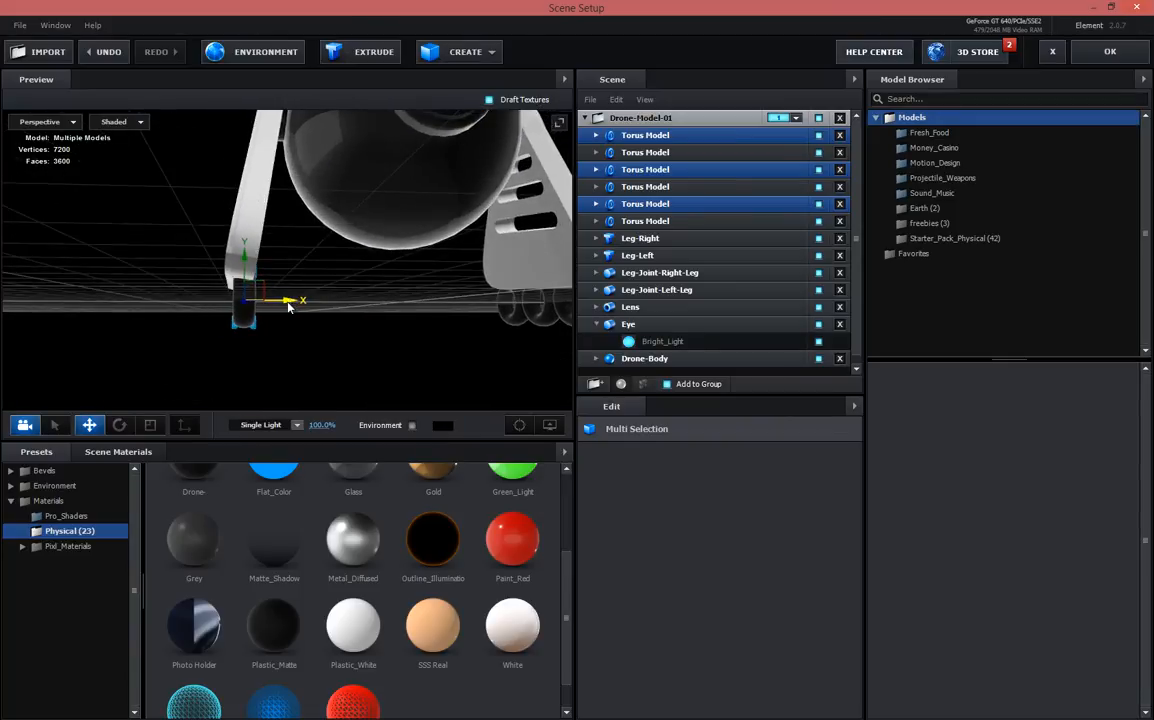
left_click_drag(288, 308, 636, 306)
Try to shift the three selected wheels along Z in the Left view, and undo it
left_click(46, 121)
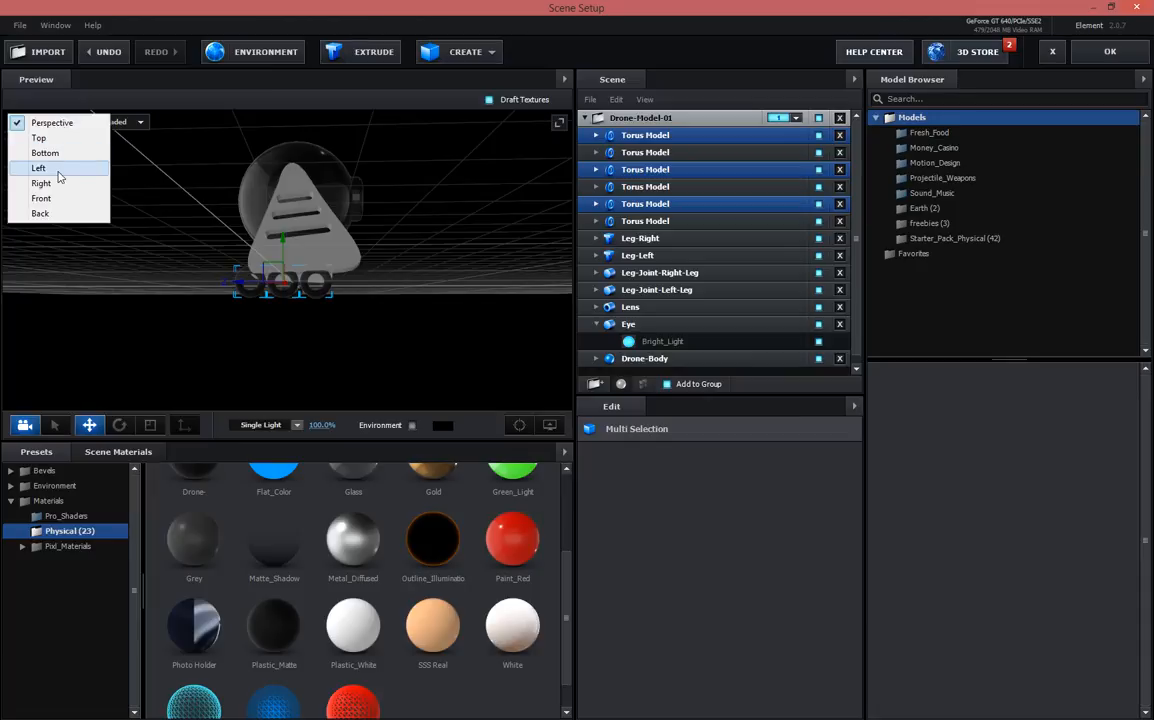
left_click(57, 168)
scroll(325, 281, "up", 6)
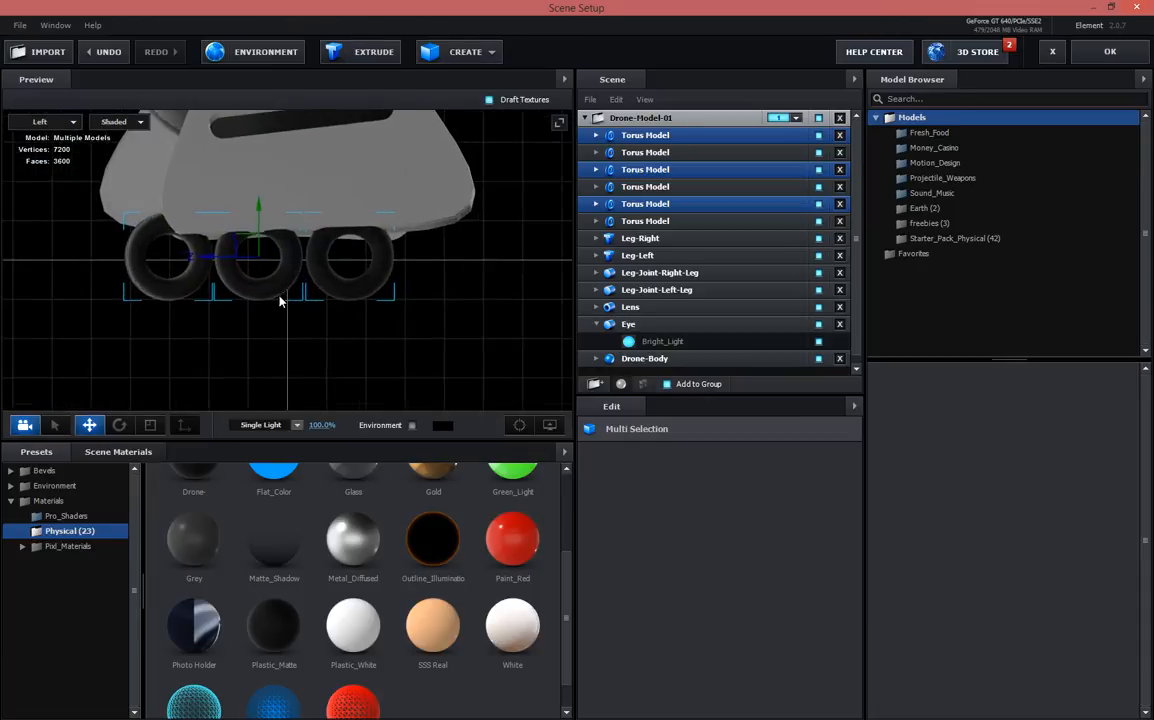
left_click_drag(202, 260, 268, 270)
key("ctrl+z")
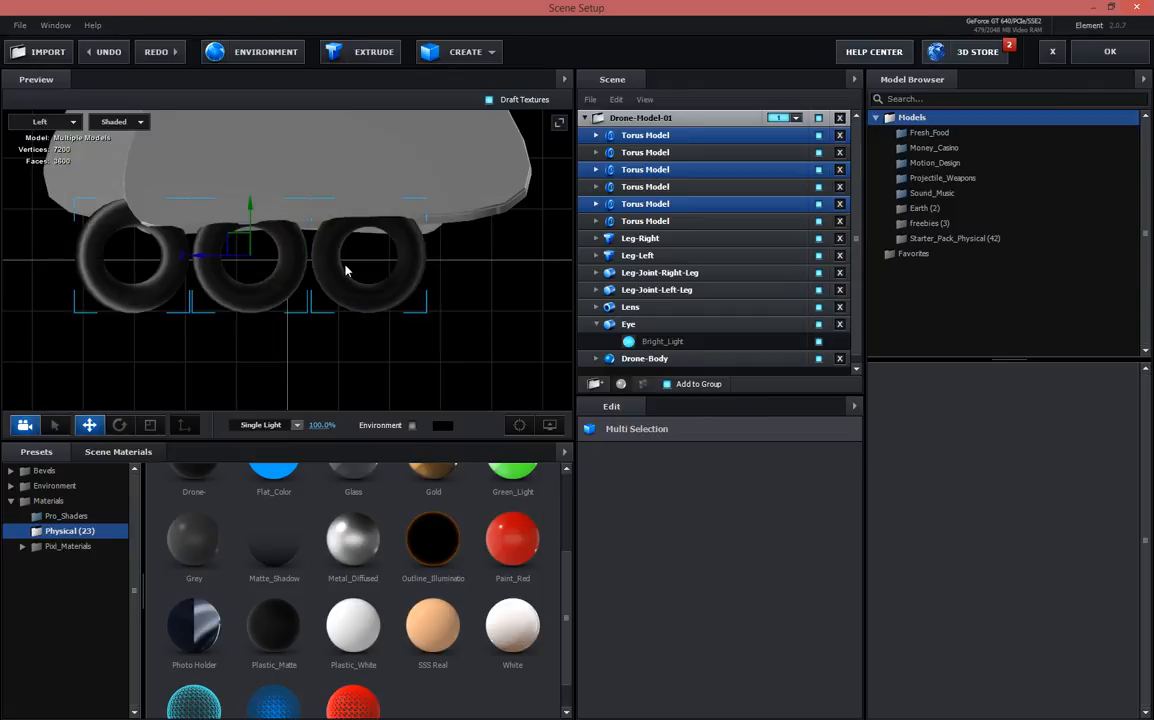
left_click_drag(351, 275, 419, 338)
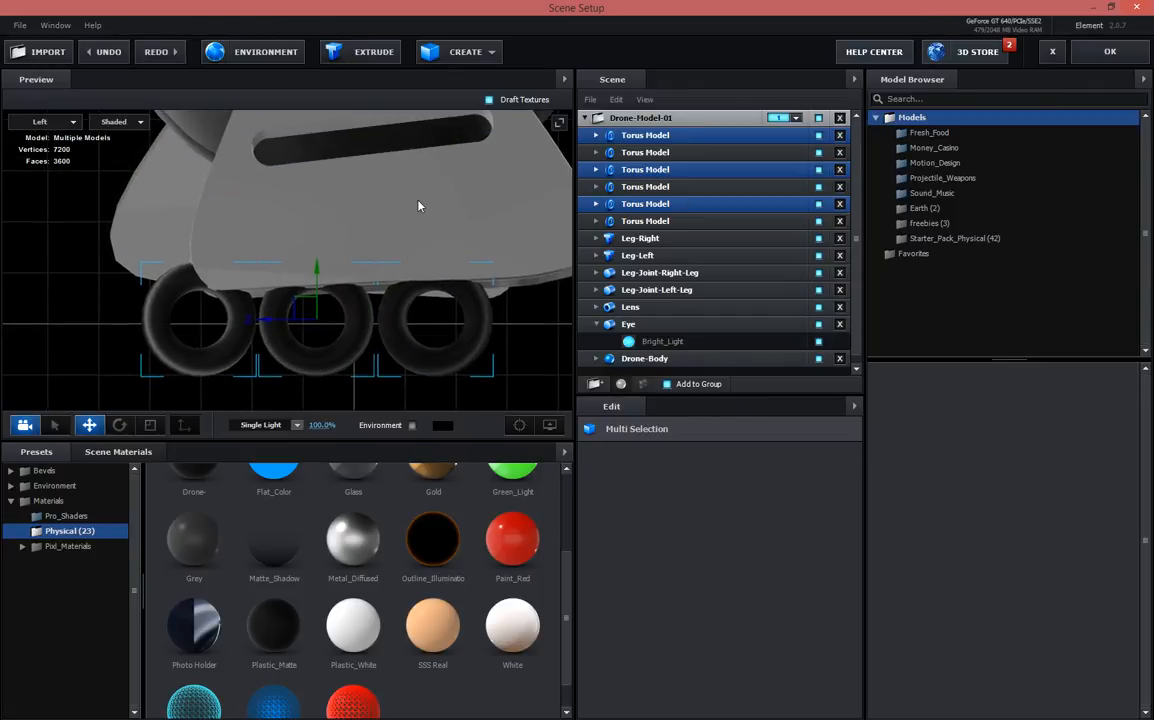
Turn off the X flip on the right leg and set its Z position to 0.08 to align it above the wheels
left_click(394, 211)
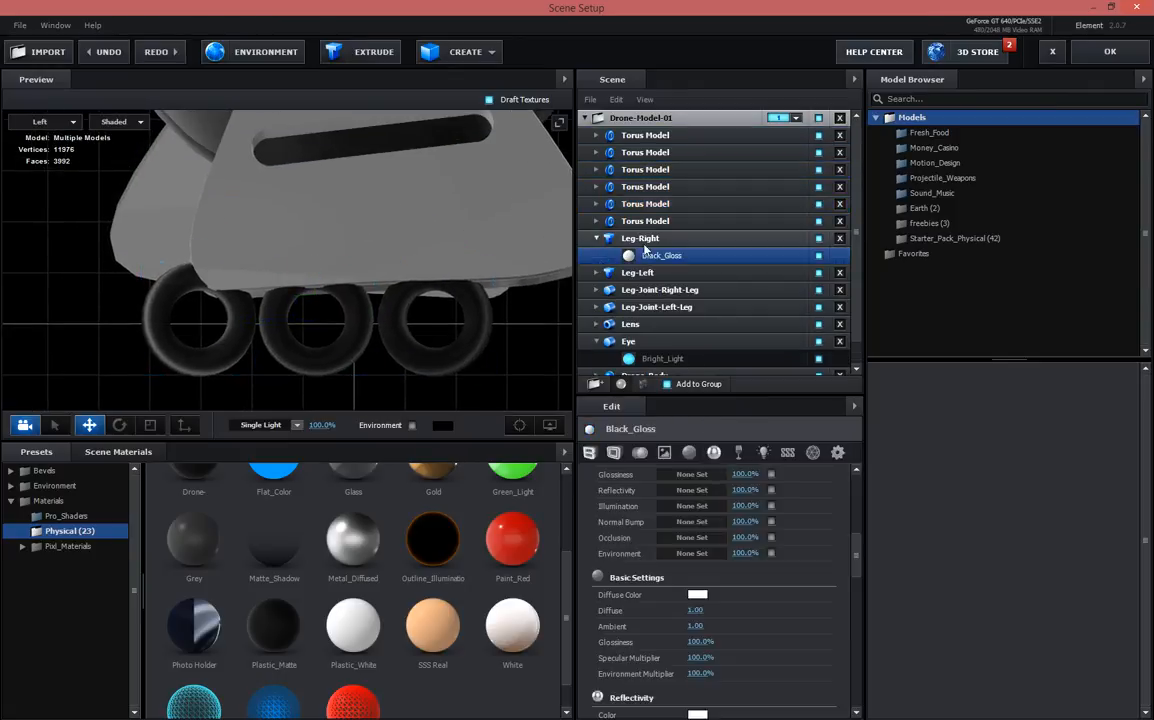
left_click(602, 242)
left_click(597, 239)
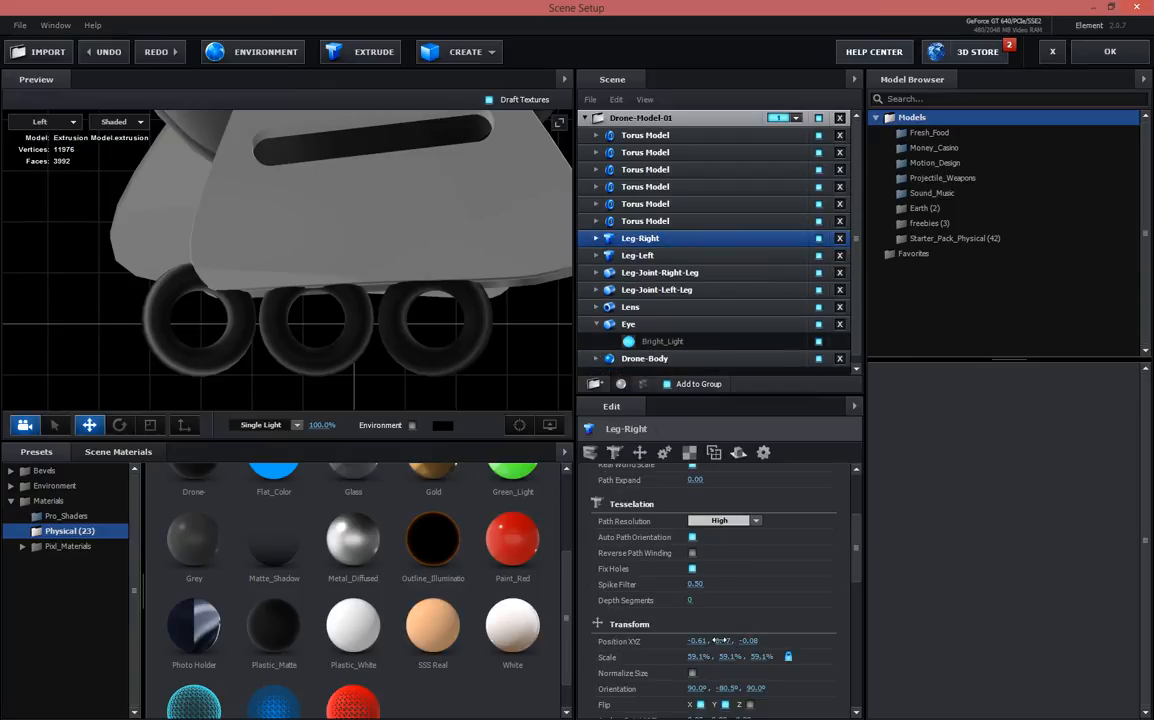
left_click_drag(697, 641, 715, 688)
key("ctrl+z")
left_click(725, 705)
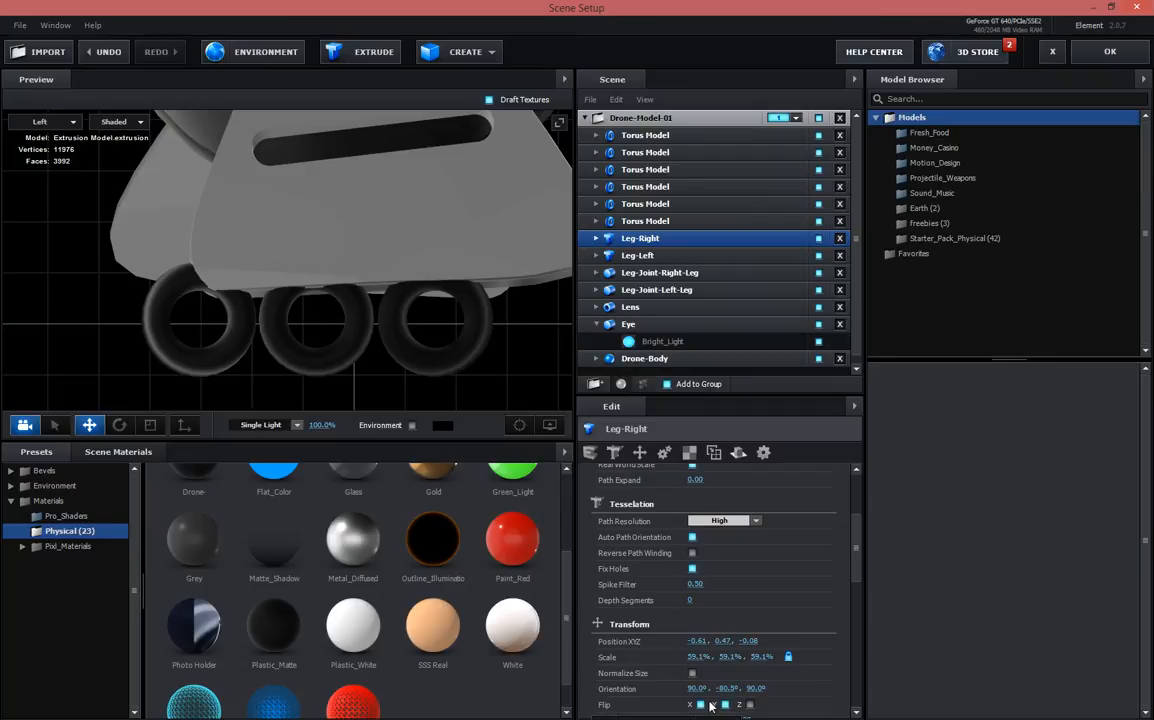
left_click(701, 705)
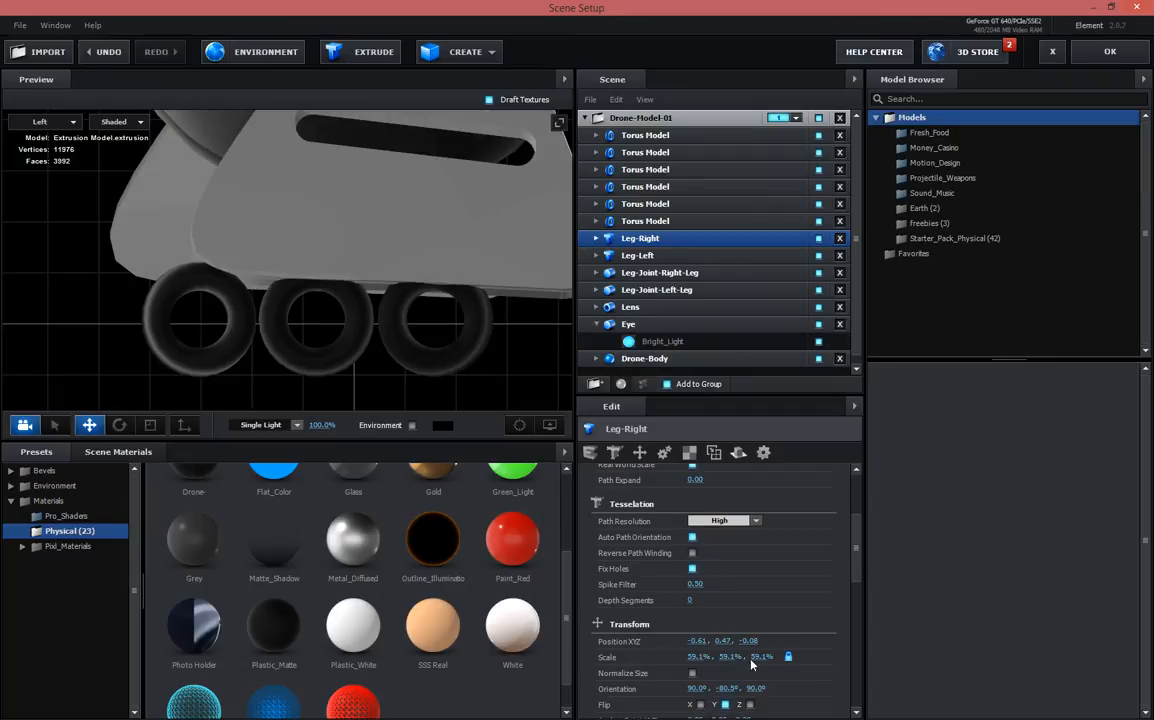
left_click_drag(748, 643, 761, 643)
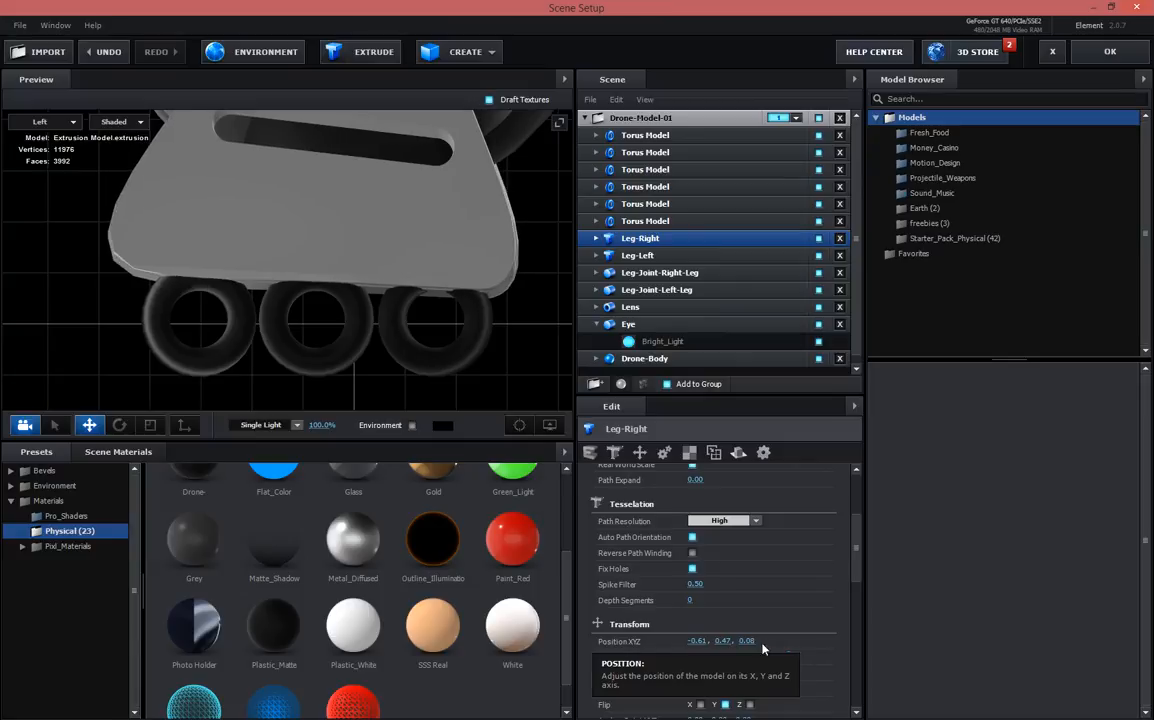
Return the preview to the Perspective view and examine both legs and their wheel rows from the front side
left_click(64, 124)
left_click(40, 119)
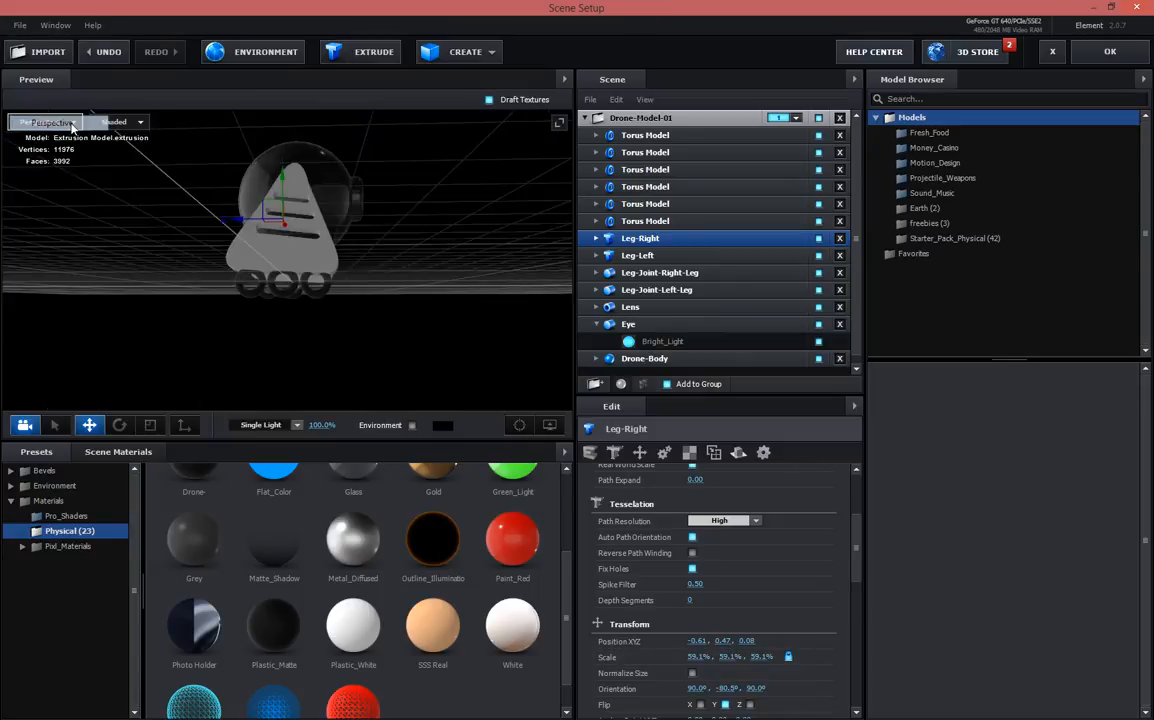
left_click_drag(319, 268, 455, 281)
left_click_drag(370, 380, 395, 380)
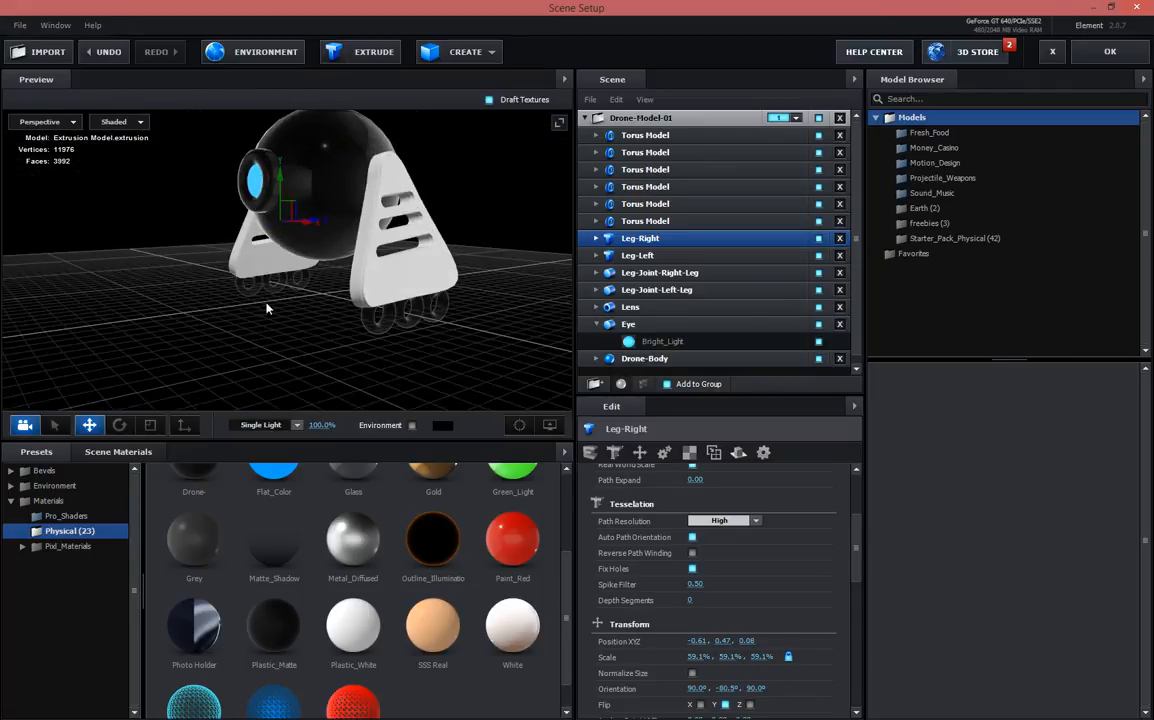
left_click(655, 135)
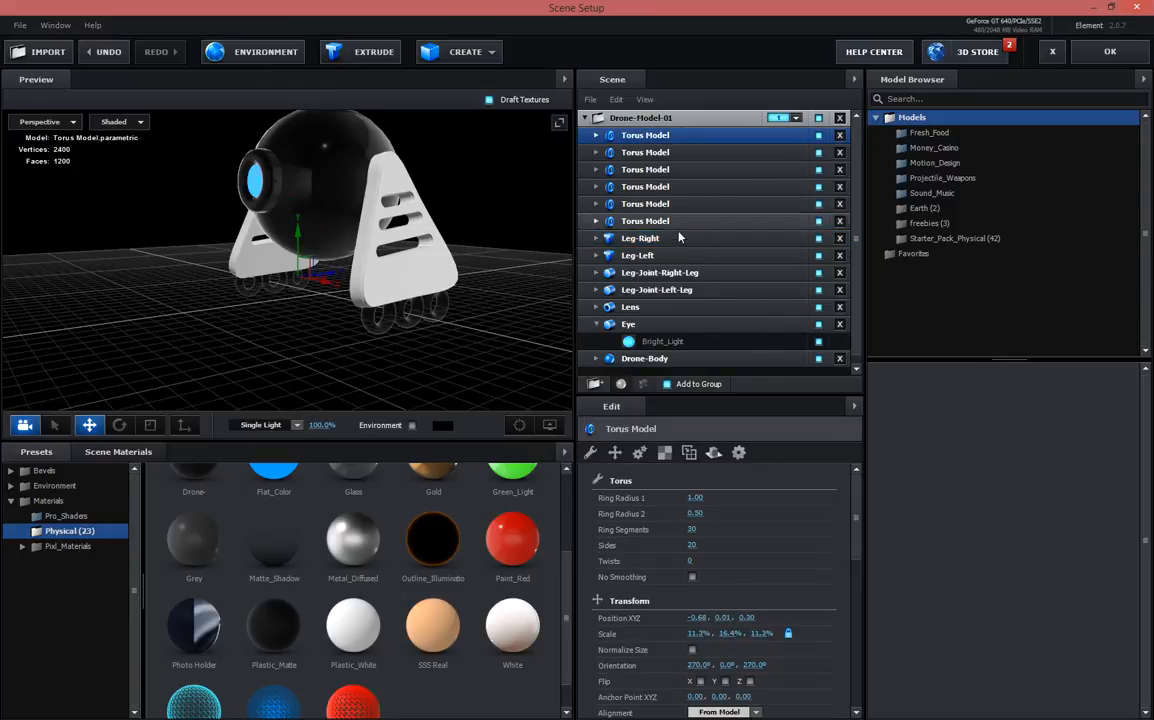
left_click(672, 221, "ctrl")
left_click(665, 203, "ctrl")
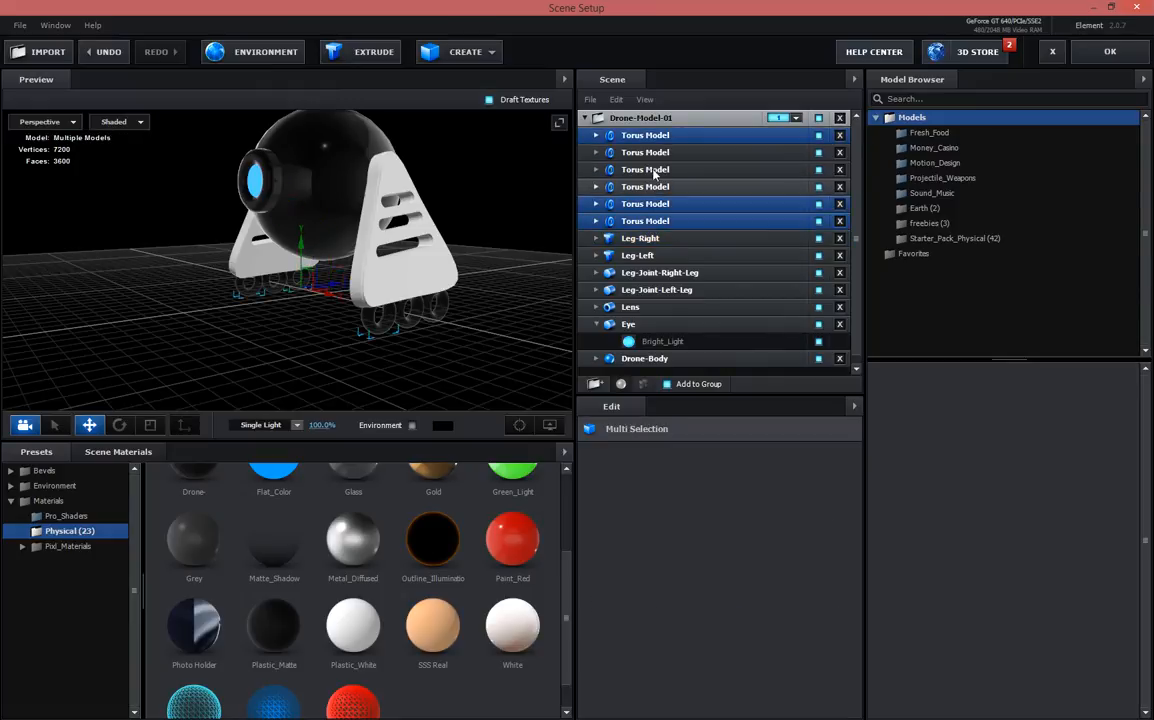
Reshape the first torus wheel with Ring Radius 1 of 0.81, Ring Radius 2 of 0.20, 29 ring segments and 21 sides
left_click(659, 134)
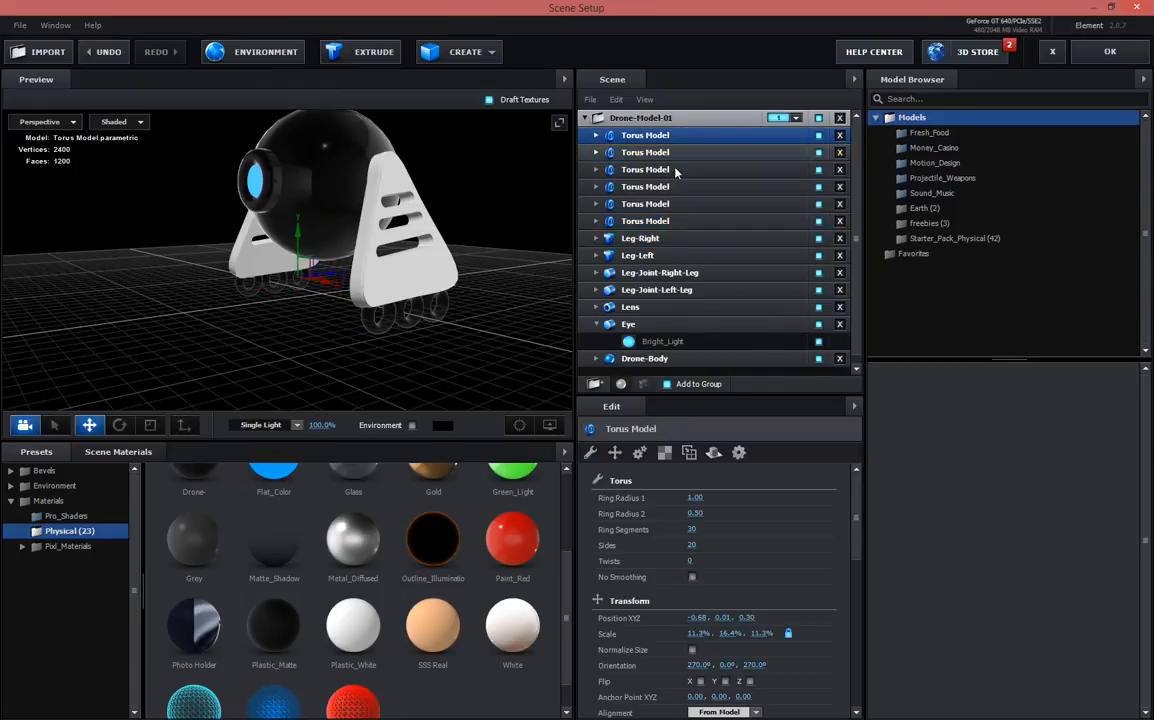
left_click(693, 497)
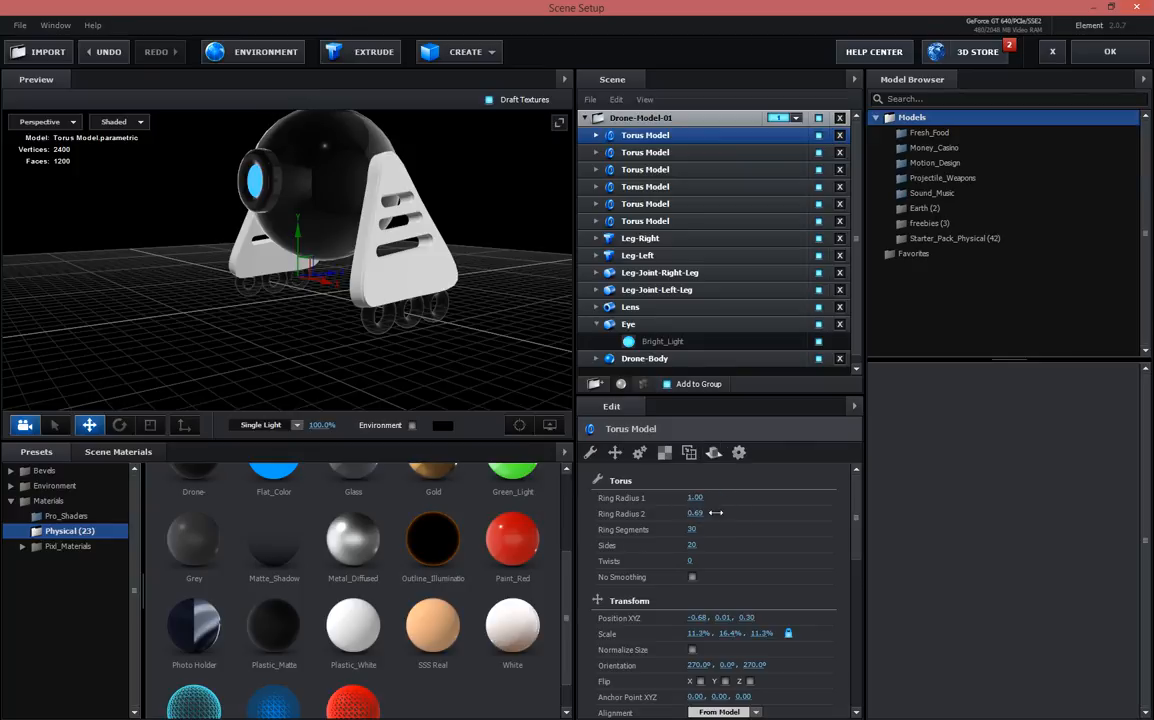
left_click_drag(725, 511, 727, 511)
left_click_drag(468, 343, 281, 299)
scroll(325, 328, "up", 3)
scroll(325, 328, "up", 2)
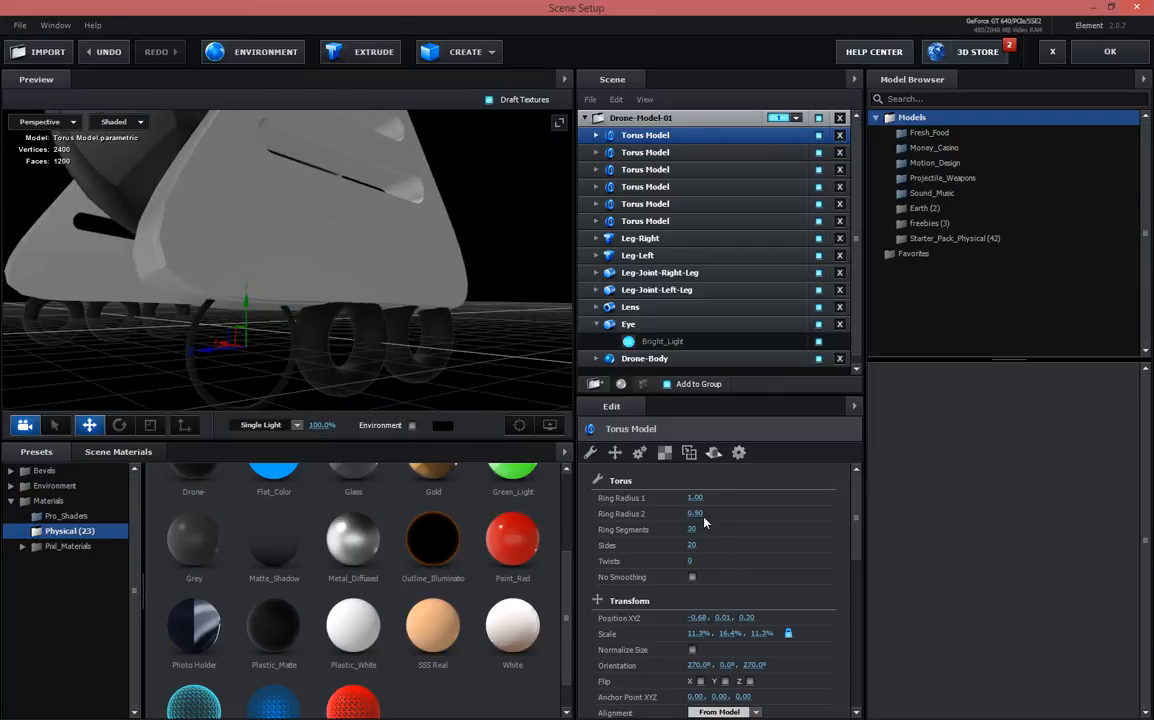
left_click_drag(694, 512, 652, 515)
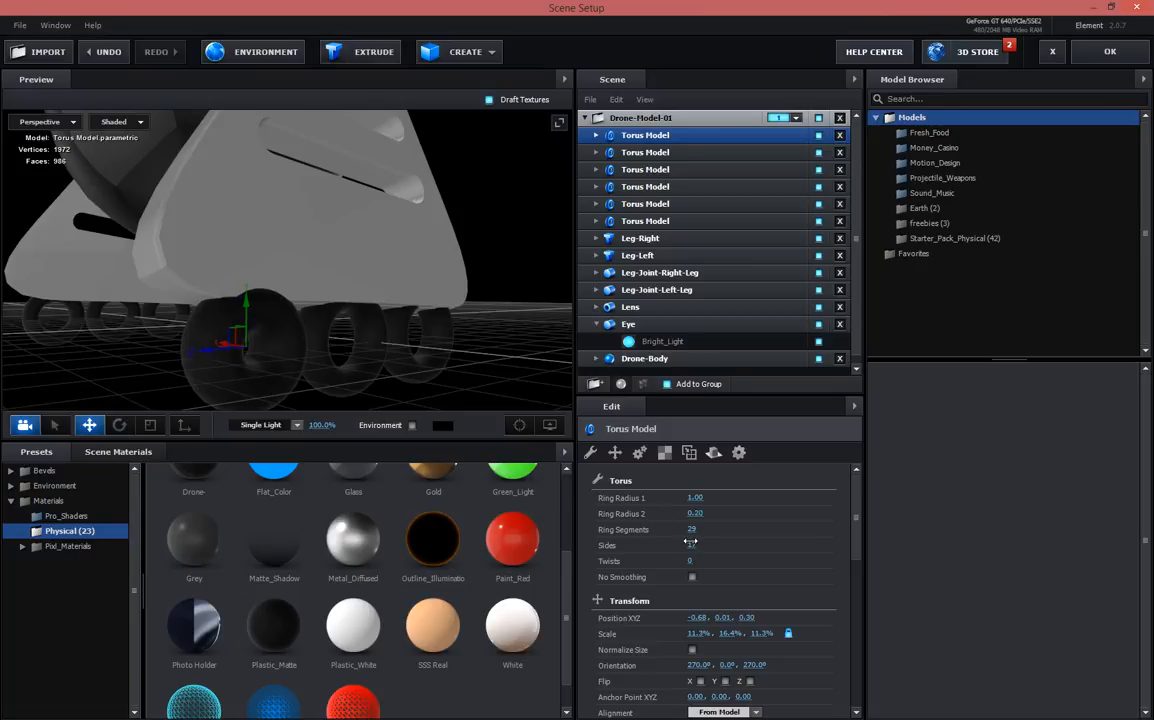
left_click_drag(687, 497, 681, 500)
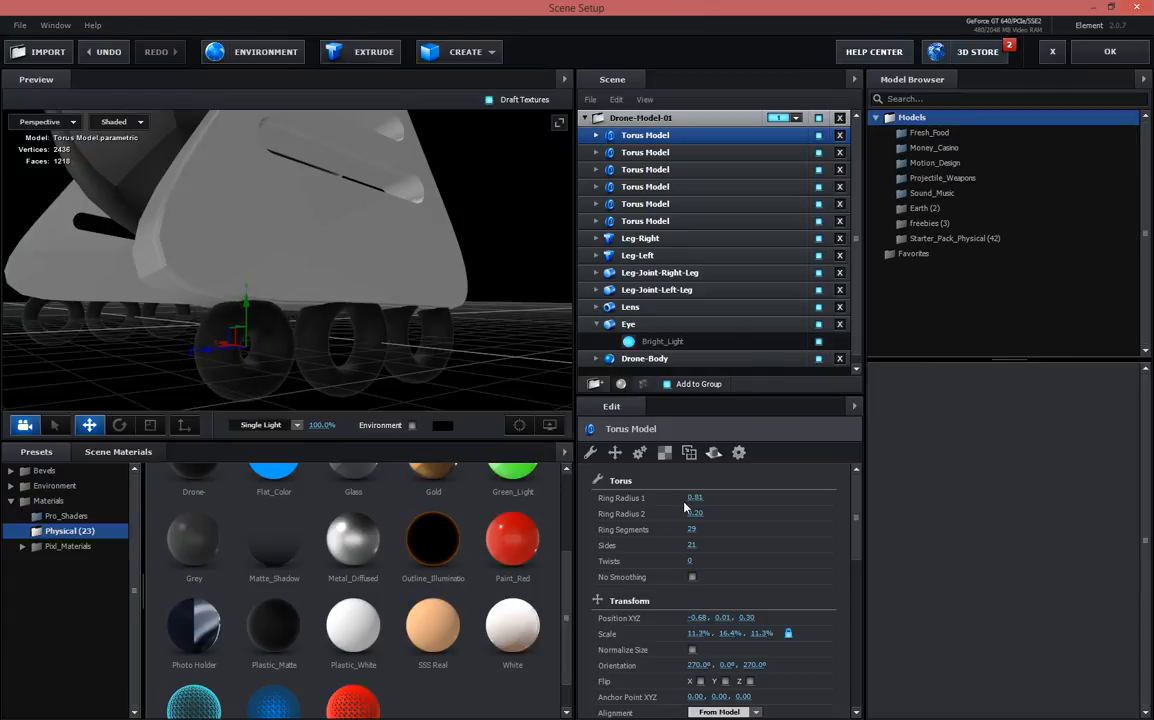
Copy the first wheel's Ring Radius 1 value of 0.81 to the other five torus wheels
left_click(667, 153)
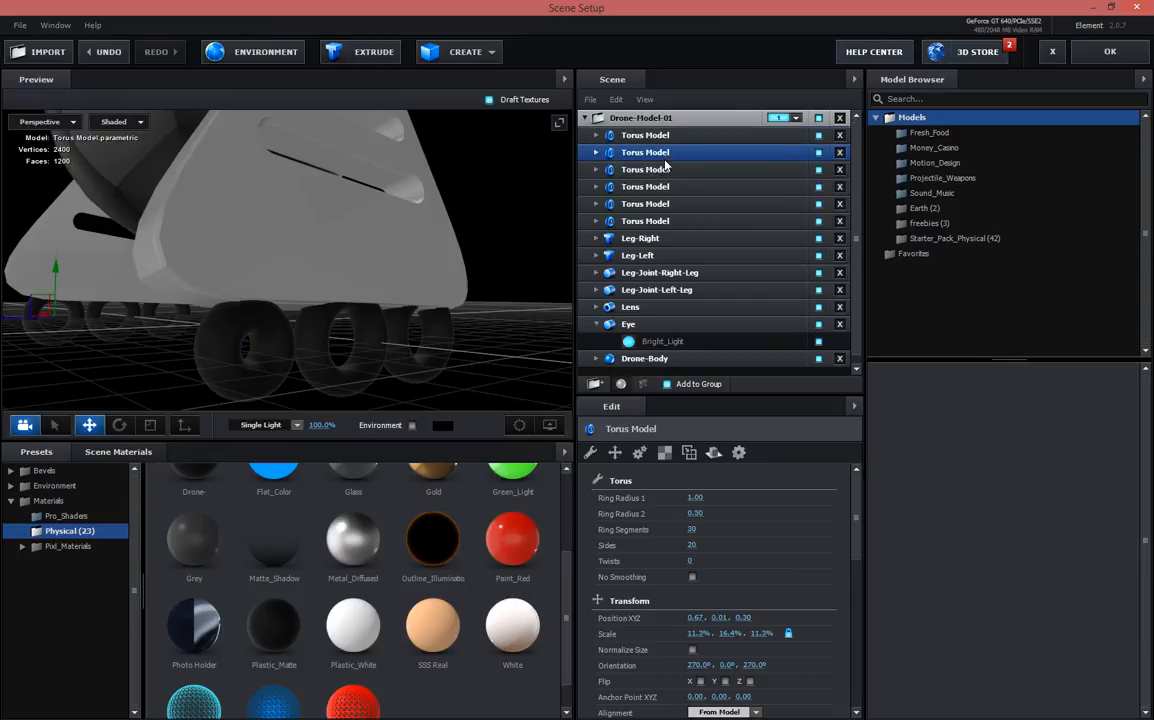
left_click(601, 137)
left_click(652, 152)
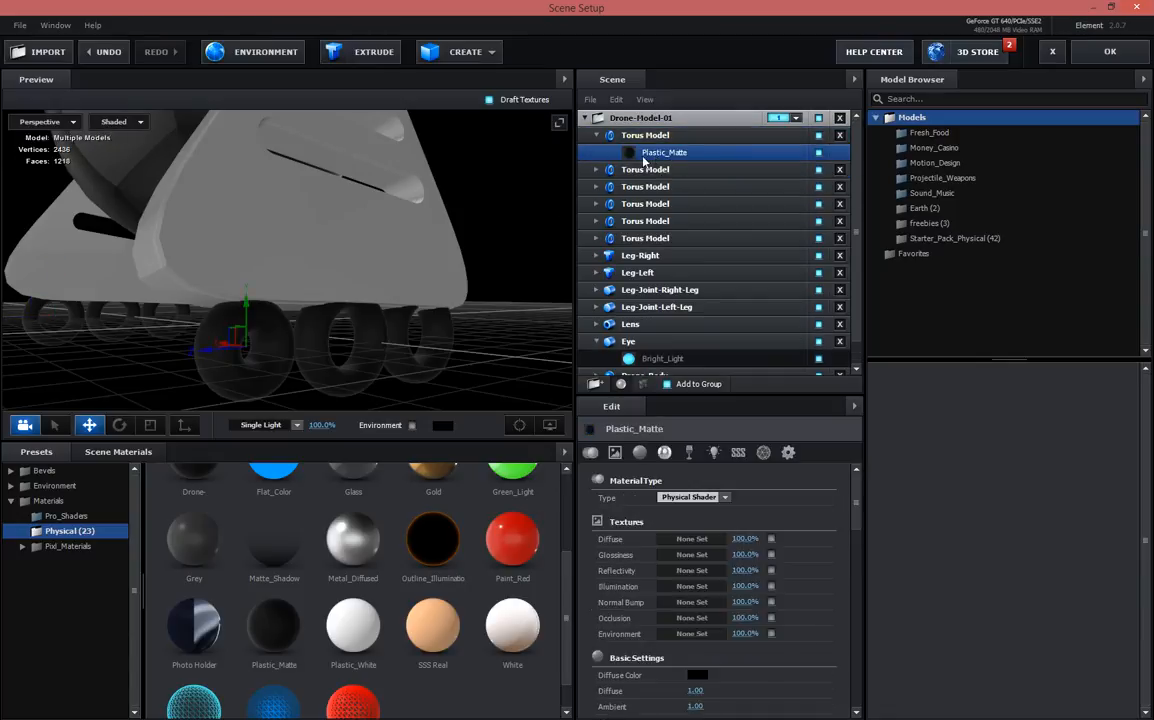
left_click(637, 137)
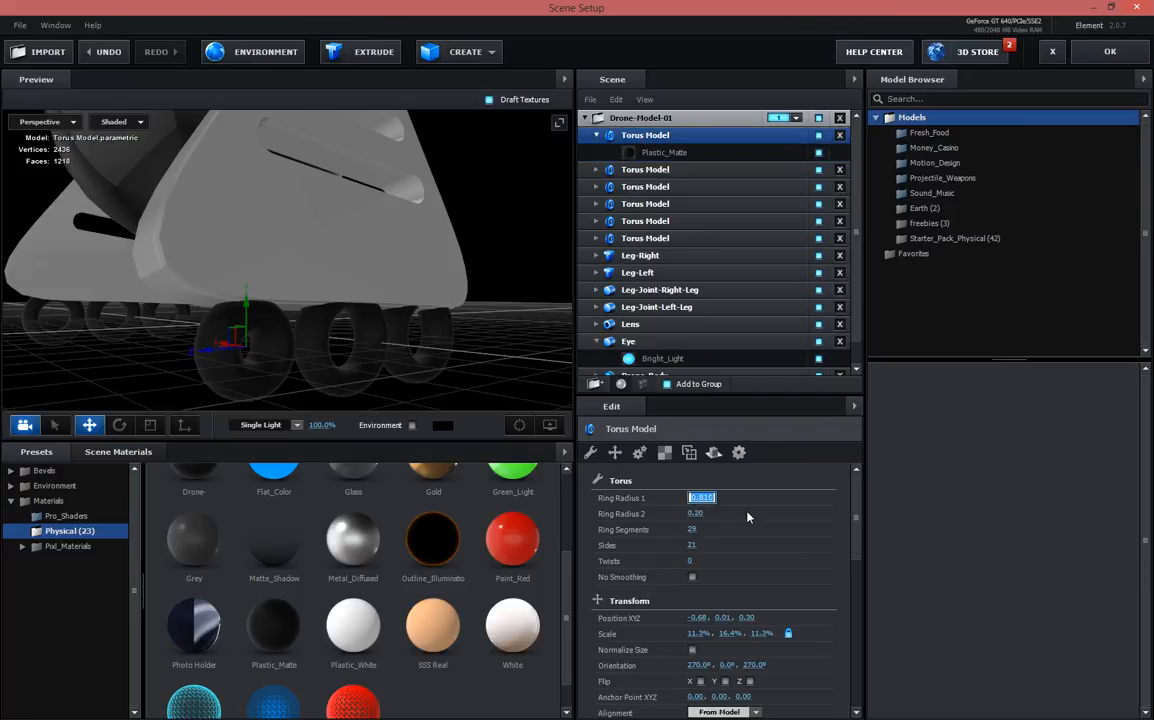
left_click(645, 169)
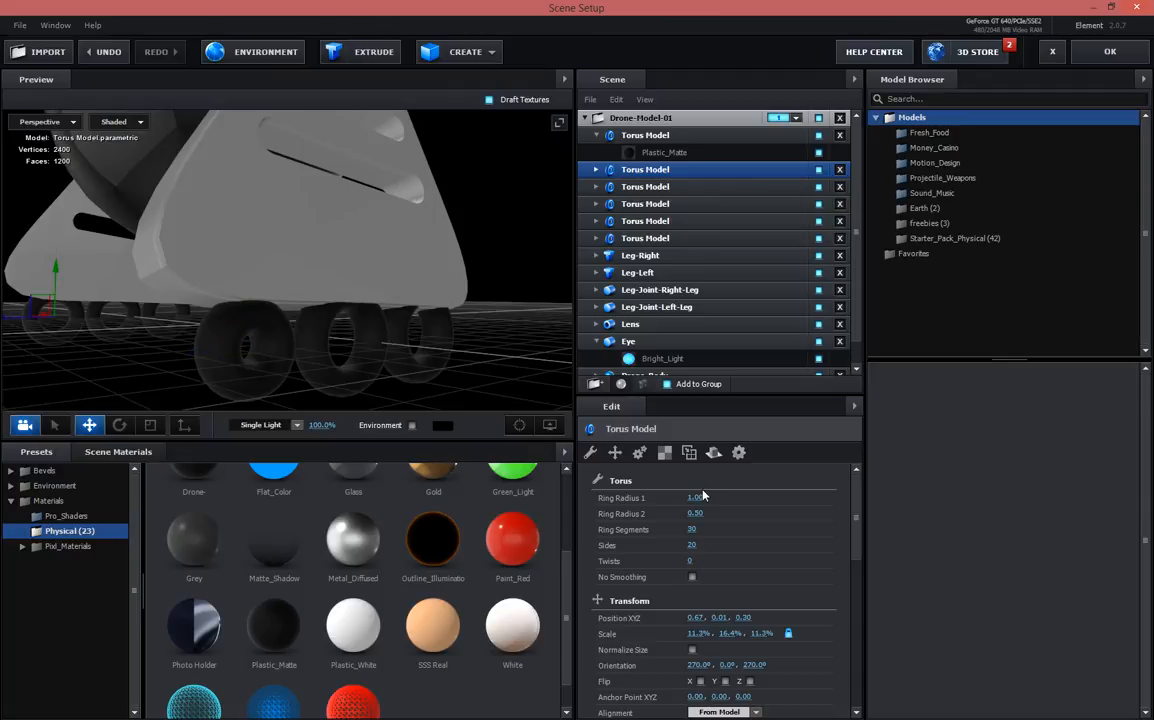
left_click(697, 499)
left_click(668, 189)
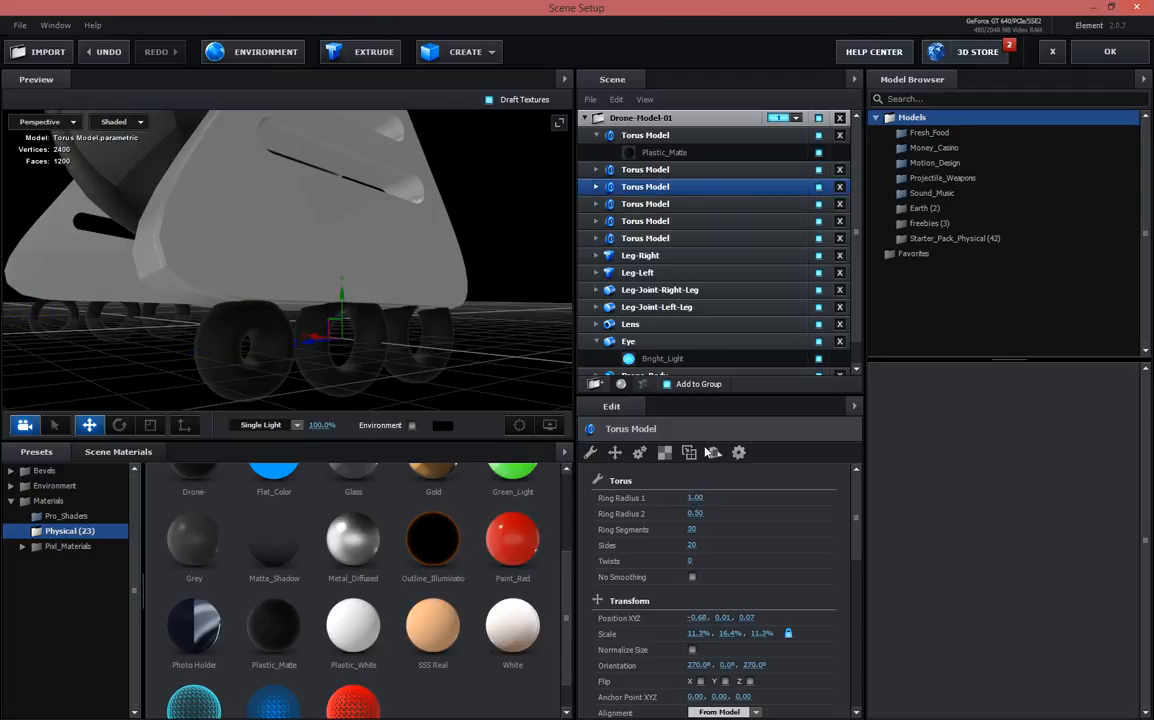
left_click(672, 204)
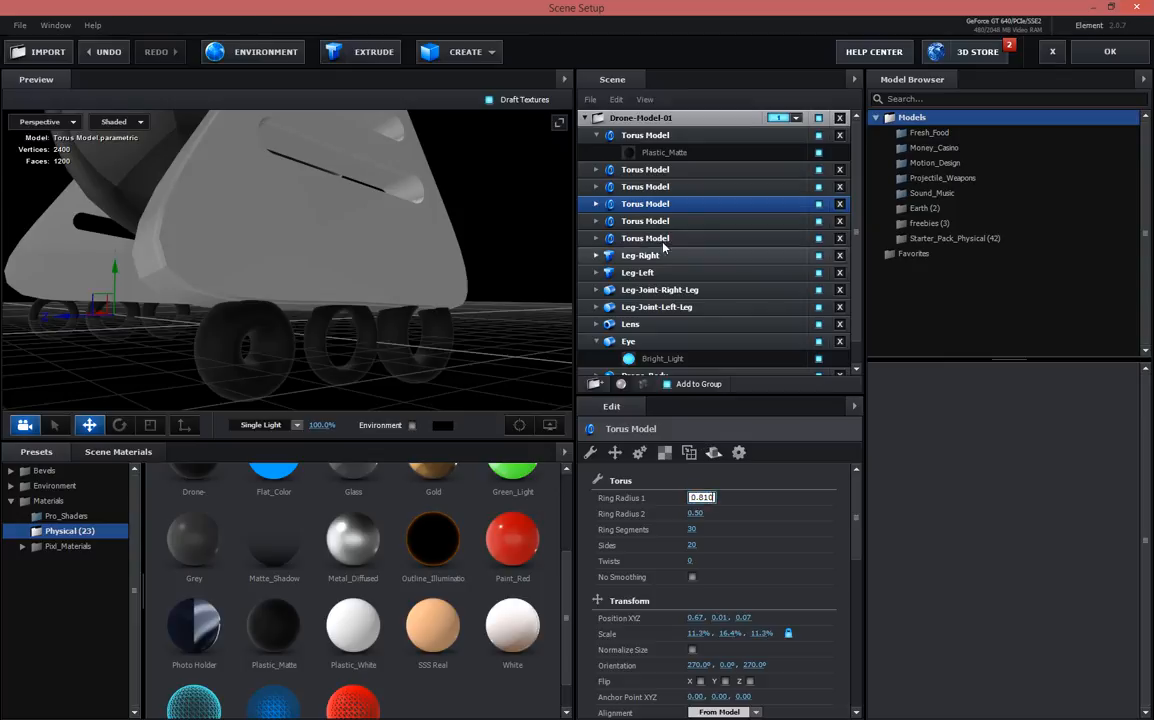
left_click(640, 221)
key("ctrl+v")
left_click(669, 241)
left_click(694, 498)
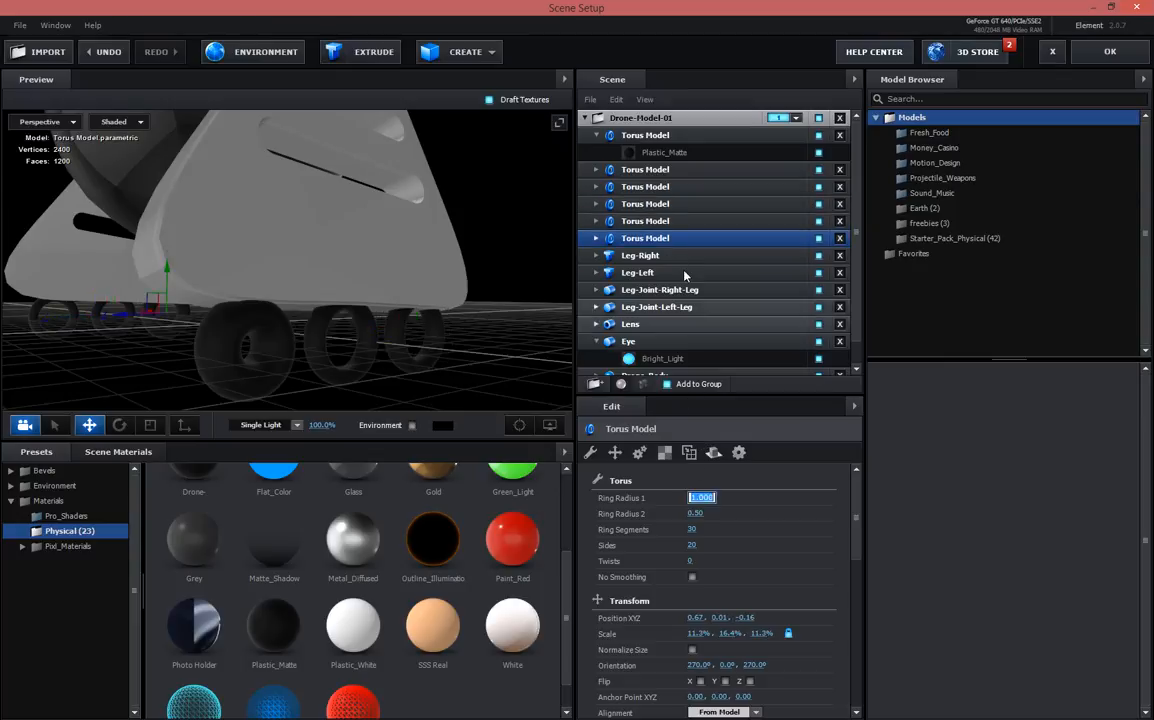
Copy the first wheel's Ring Radius 2 value of 0.20 to the other torus wheels
left_click(645, 135)
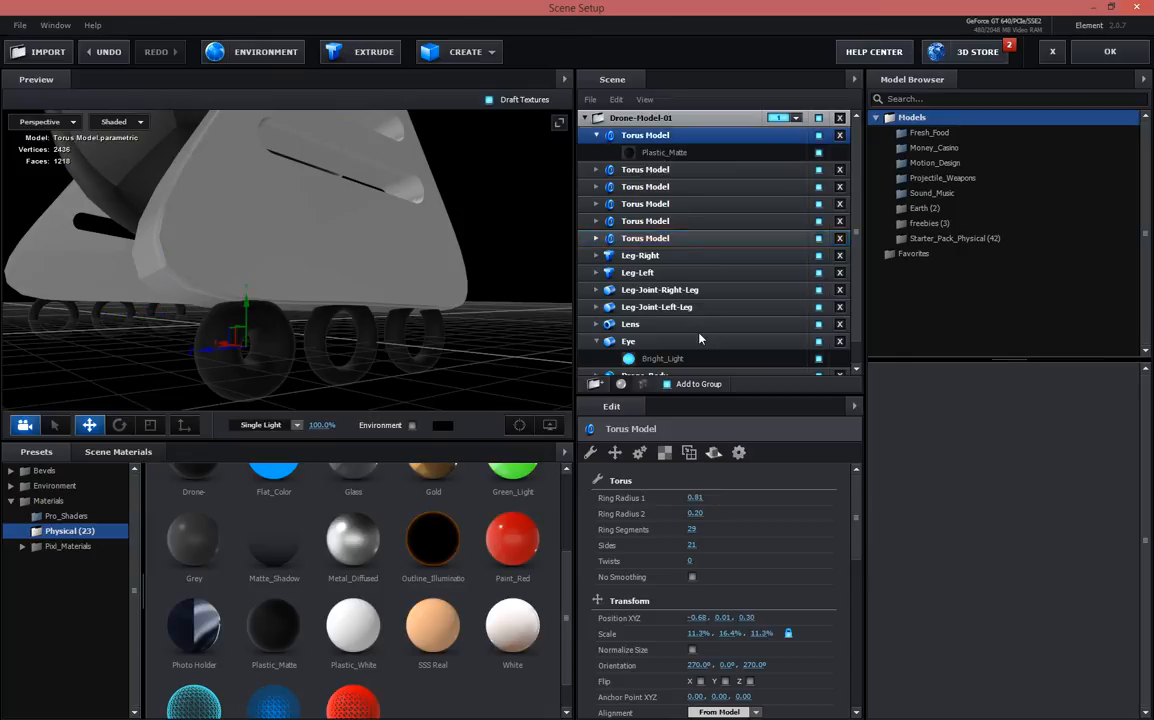
left_click(694, 513)
key("ctrl+c")
left_click(640, 170)
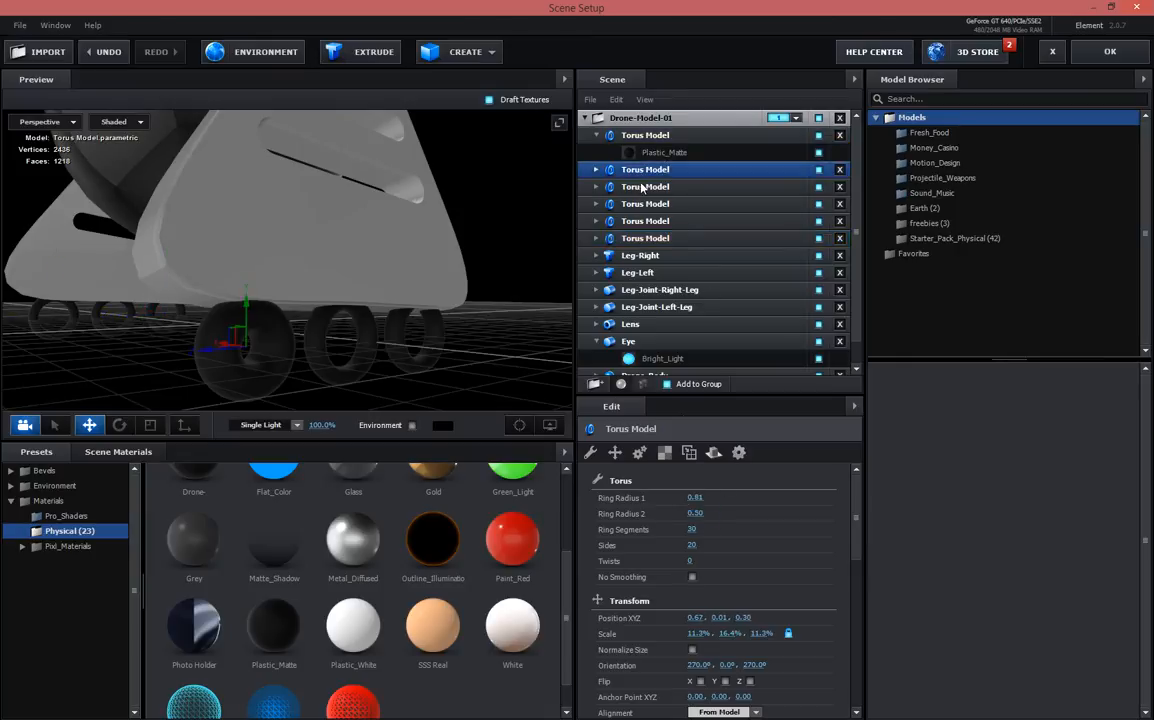
left_click(648, 189)
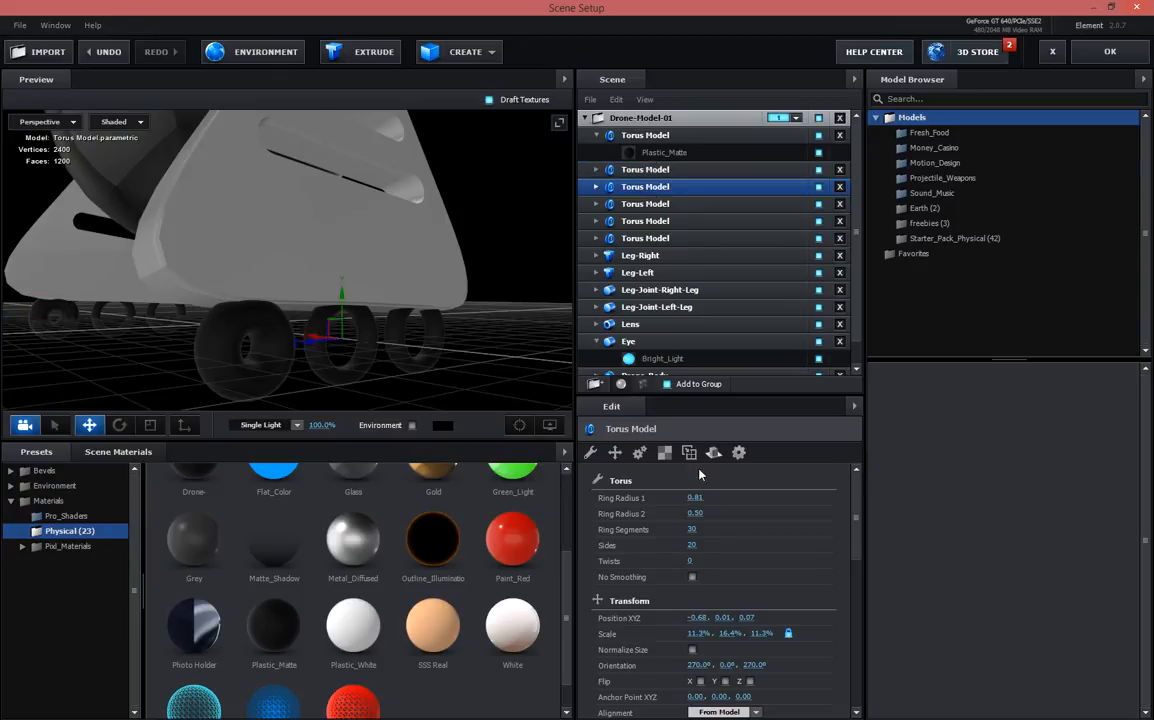
Give the remaining torus wheels under both legs the same ring radii as the finished ones
left_click(645, 203)
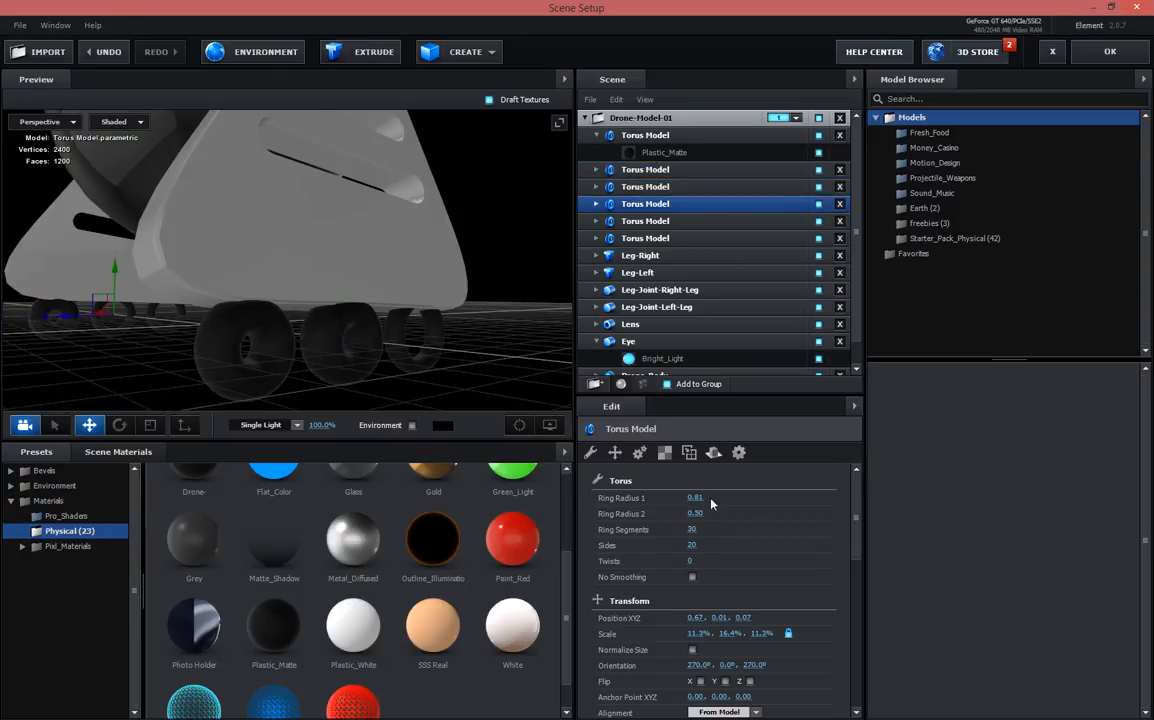
left_click(645, 221)
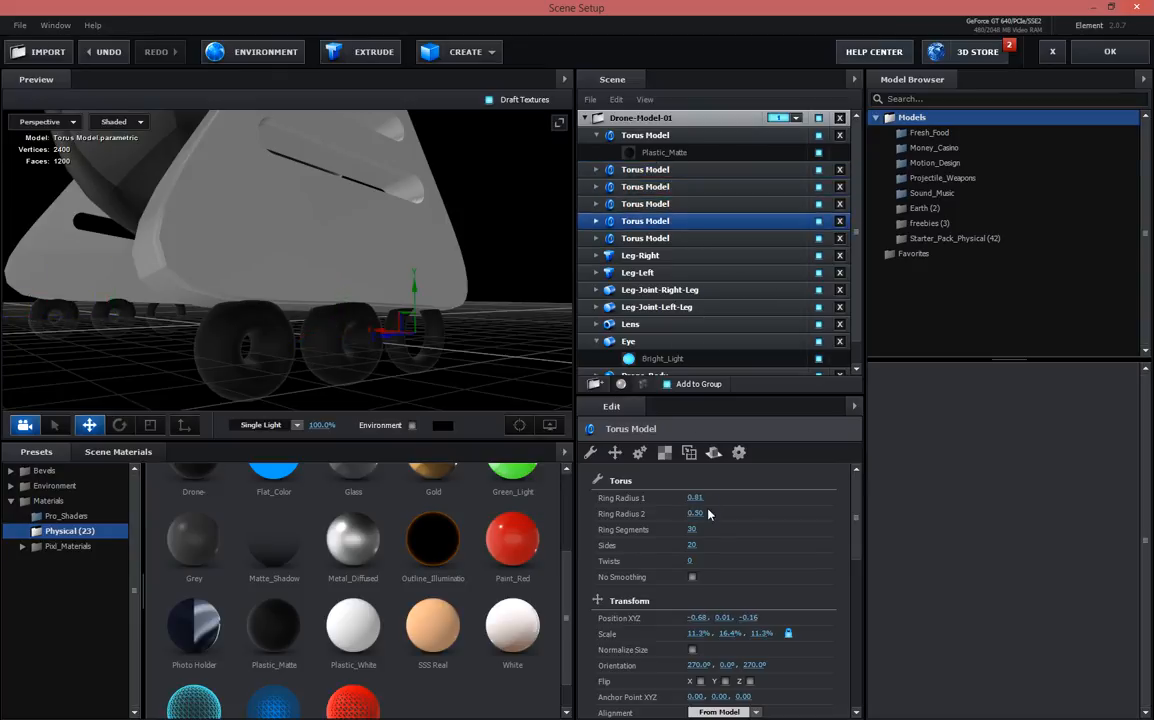
left_click(645, 238)
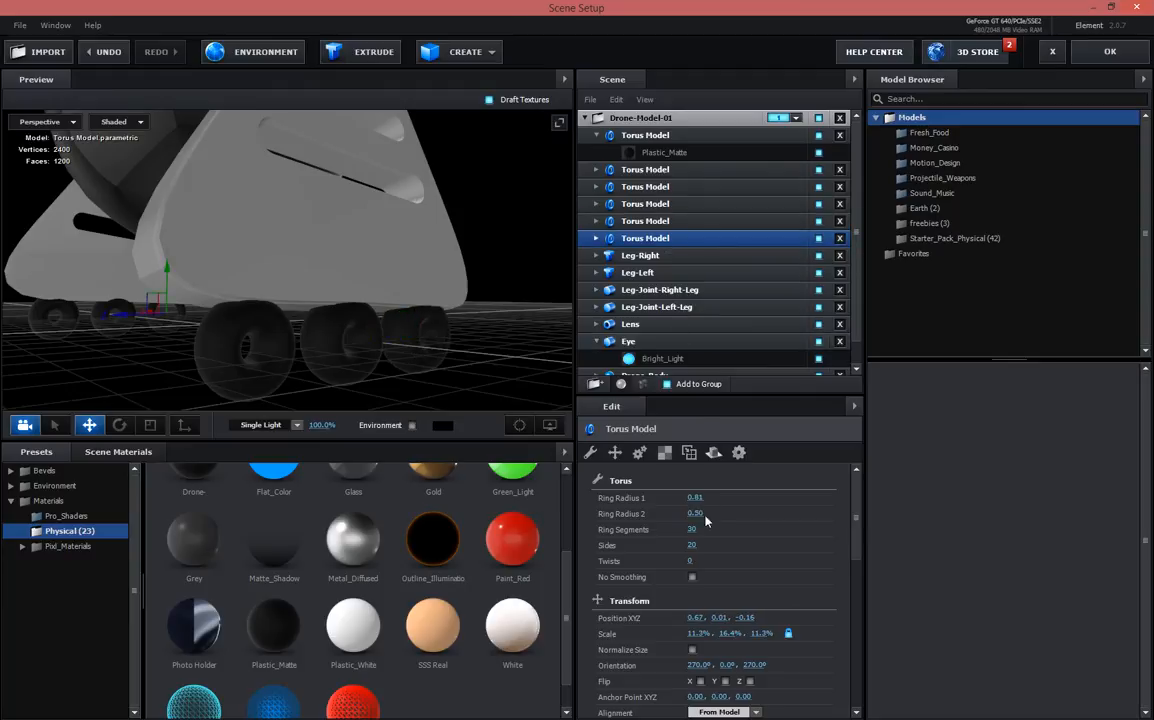
key("ctrl+v")
Set the first Torus Model's ring segments to 30 and its sides to 30
left_click(645, 135)
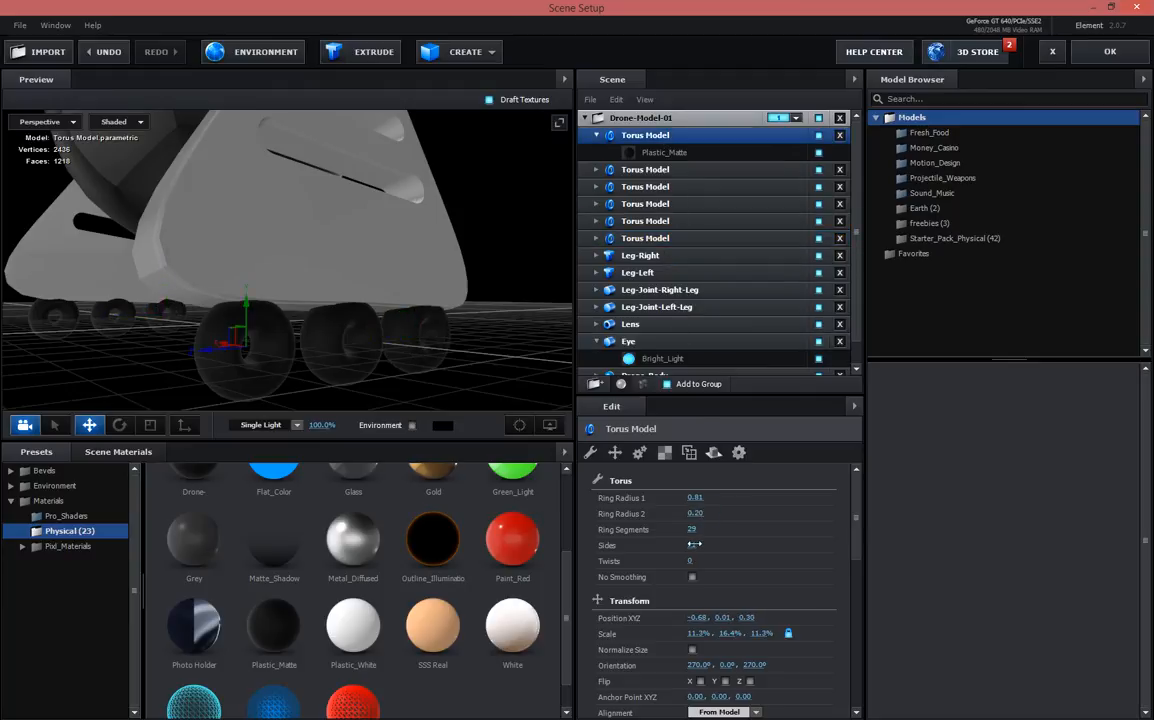
left_click(660, 169)
left_click(645, 135)
type("30")
key("Tab")
mouse_move(404, 300)
left_mouse_down()
mouse_move(456, 292)
mouse_move(391, 295)
left_mouse_up()
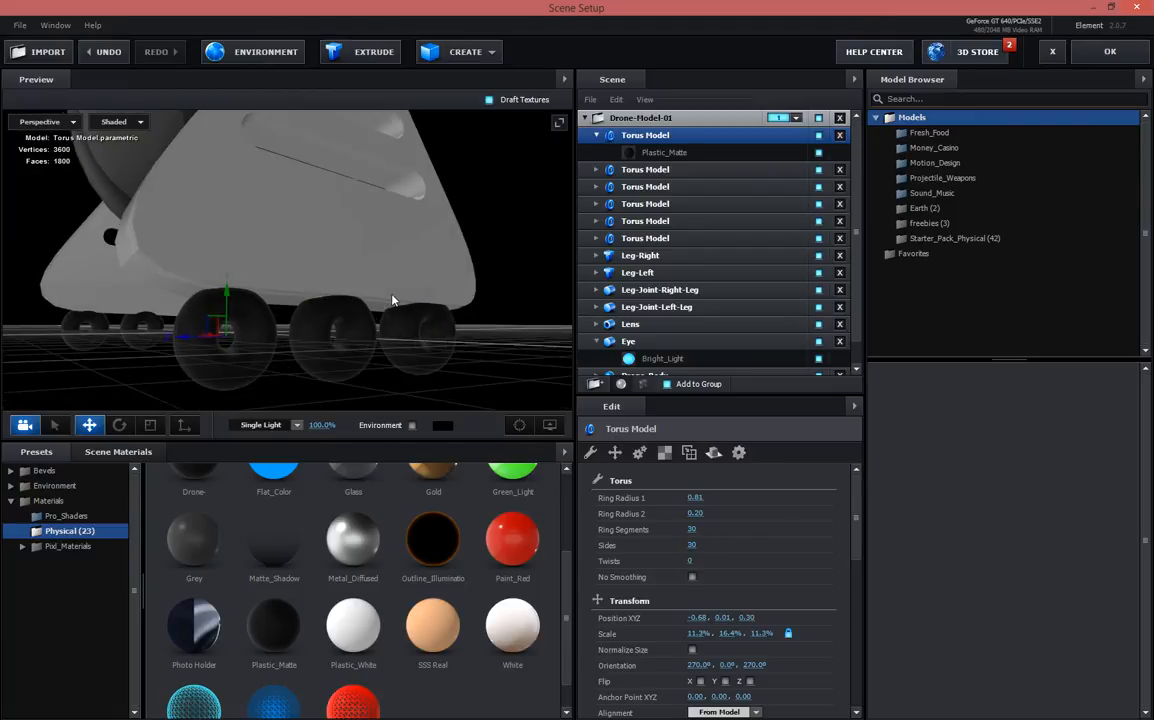
Select all six Torus Models and scale them together to about 11.2%, 16.3%, 11.2%
left_click(655, 169, "ctrl")
left_click(655, 186, "ctrl")
left_click(663, 206, "ctrl")
left_click(658, 222, "ctrl")
left_click(654, 241, "ctrl")
mouse_move(290, 350)
left_mouse_down()
mouse_move(325, 353)
mouse_move(270, 357)
left_mouse_up()
left_click_drag(195, 299, 272, 257)
left_click_drag(178, 249, 182, 231)
left_click_drag(375, 240, 291, 256)
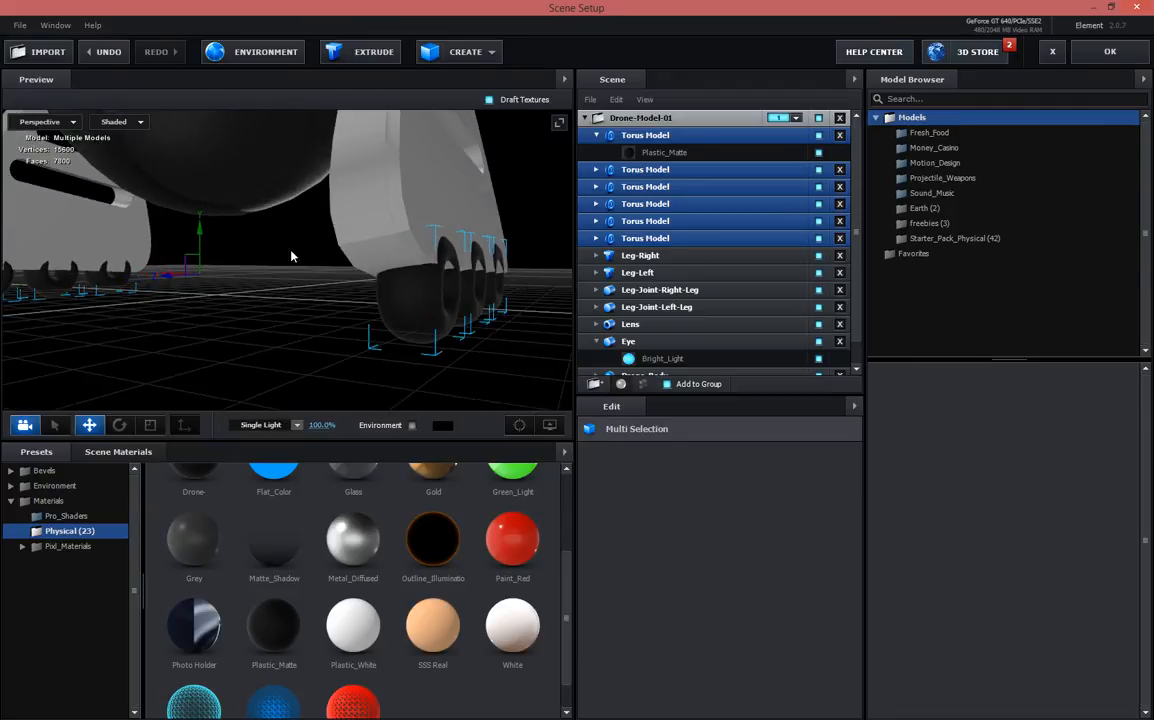
left_click(150, 425)
left_click_drag(175, 291, 196, 320)
left_click_drag(153, 268, 325, 282)
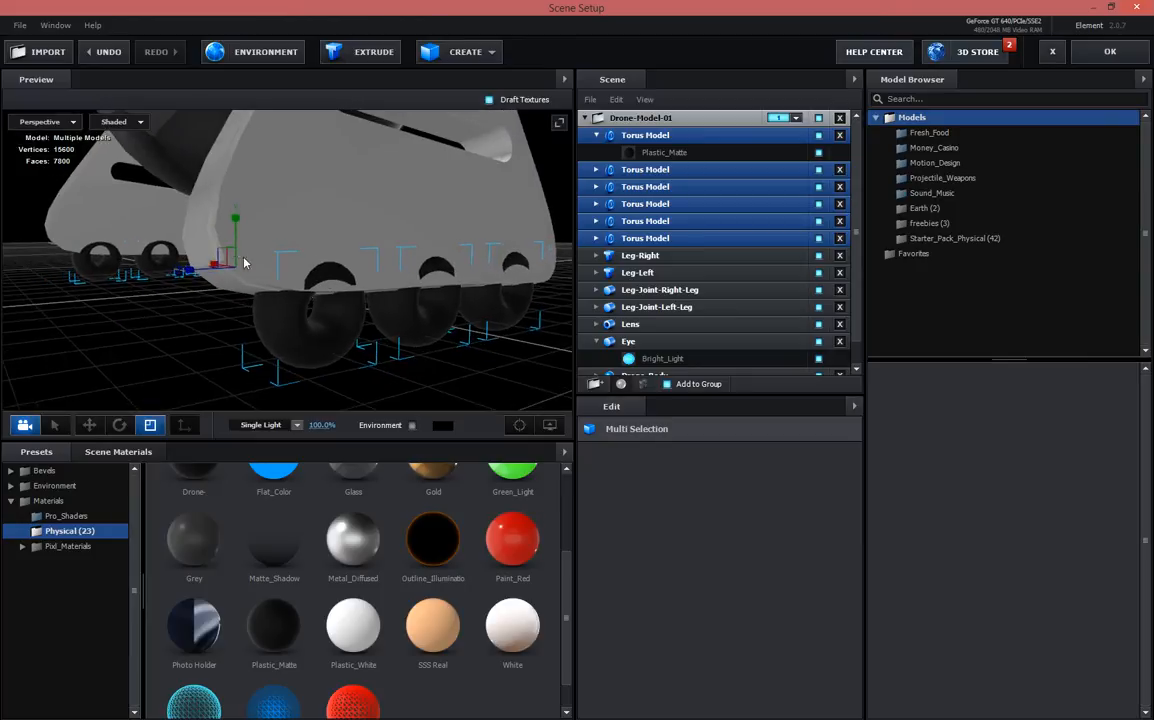
Adjust the selected wheels' height beneath the legs to about 0.04 on the Y axis
left_click(89, 425)
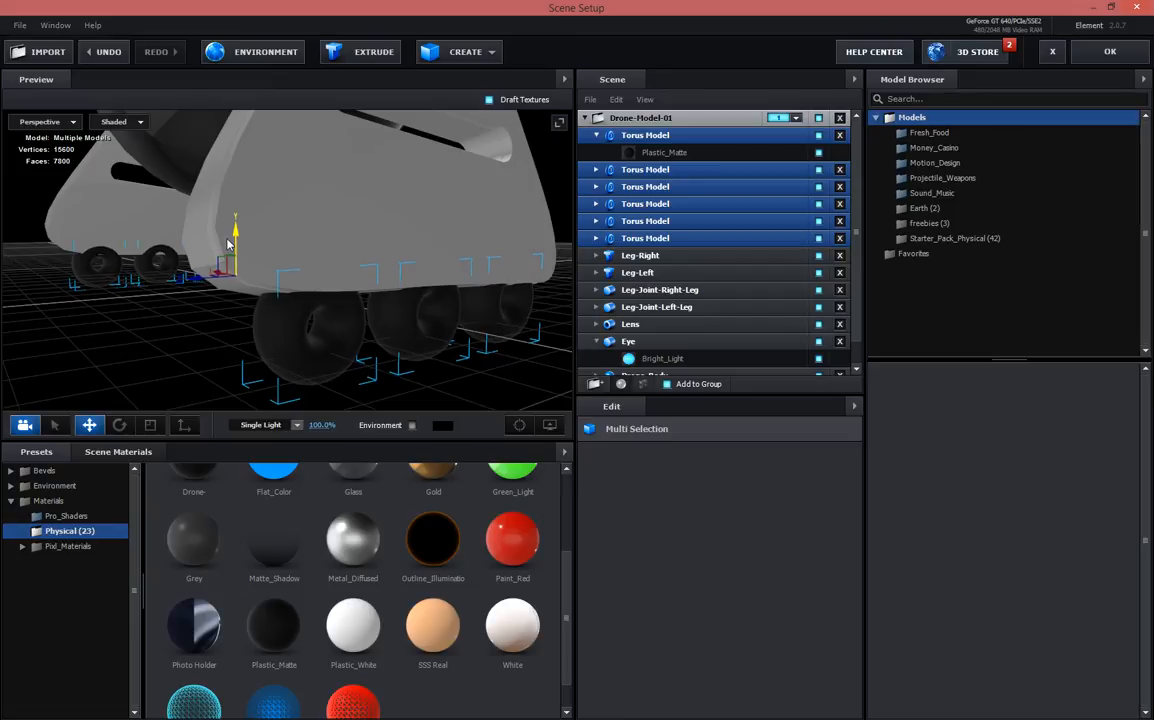
left_click_drag(247, 301, 356, 297)
scroll(248, 354, "down", 3)
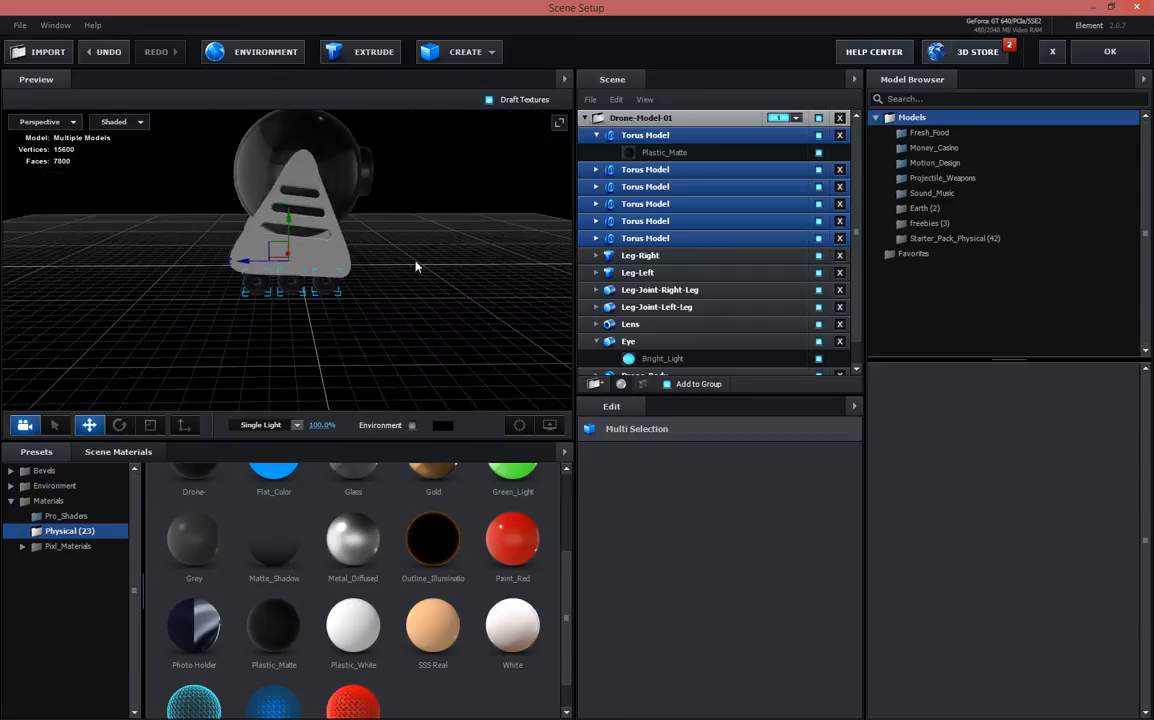
Collapse the first Torus Model in the scene list and select all six Torus Models again
left_click(598, 138)
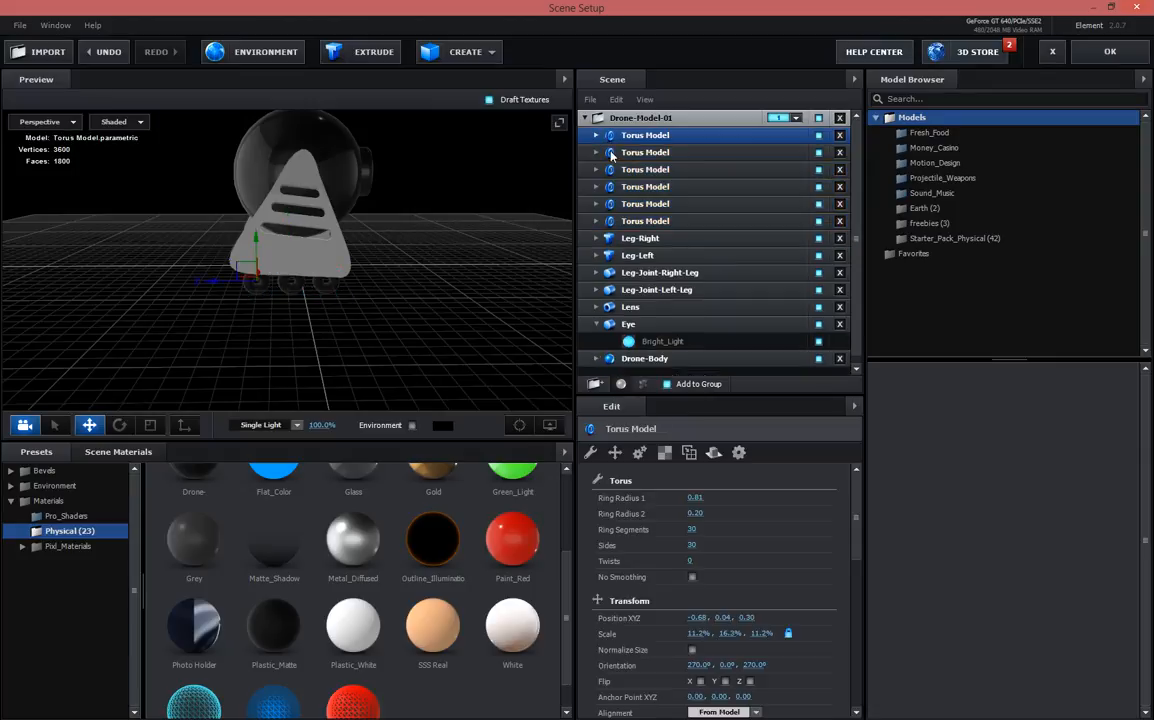
left_click(645, 221, "ctrl")
left_click(645, 203, "ctrl")
left_click(645, 186, "ctrl")
left_click(645, 169, "ctrl")
left_click(645, 152, "ctrl")
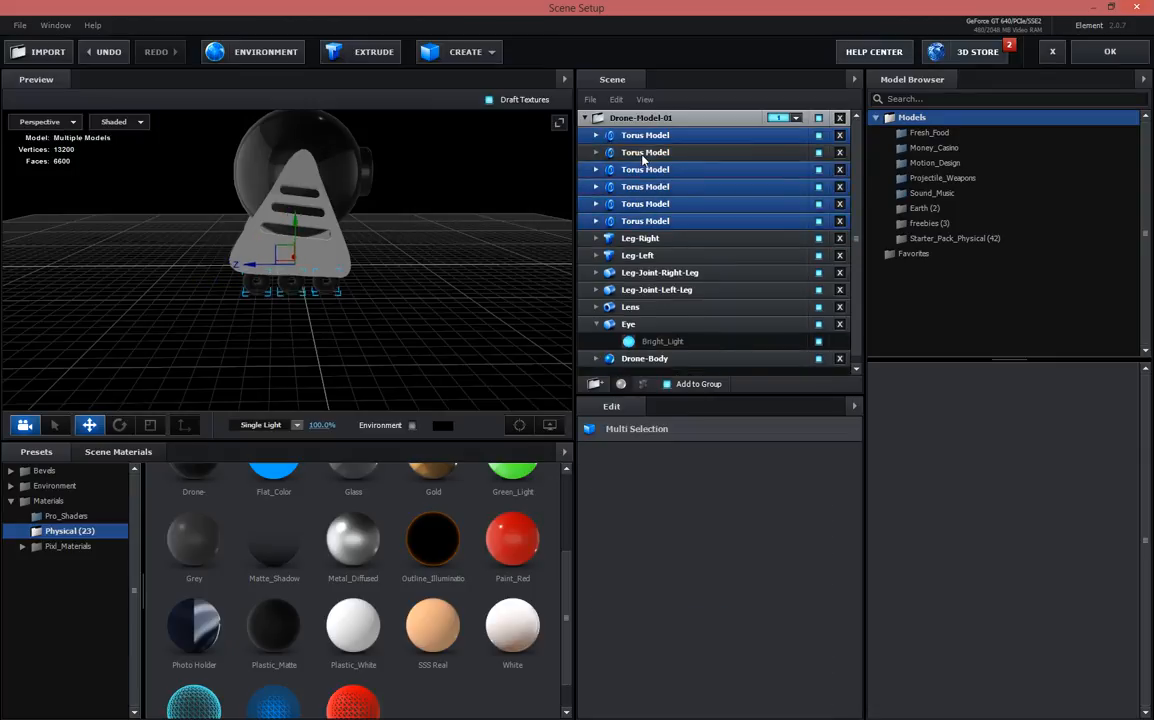
left_click_drag(476, 222, 420, 222)
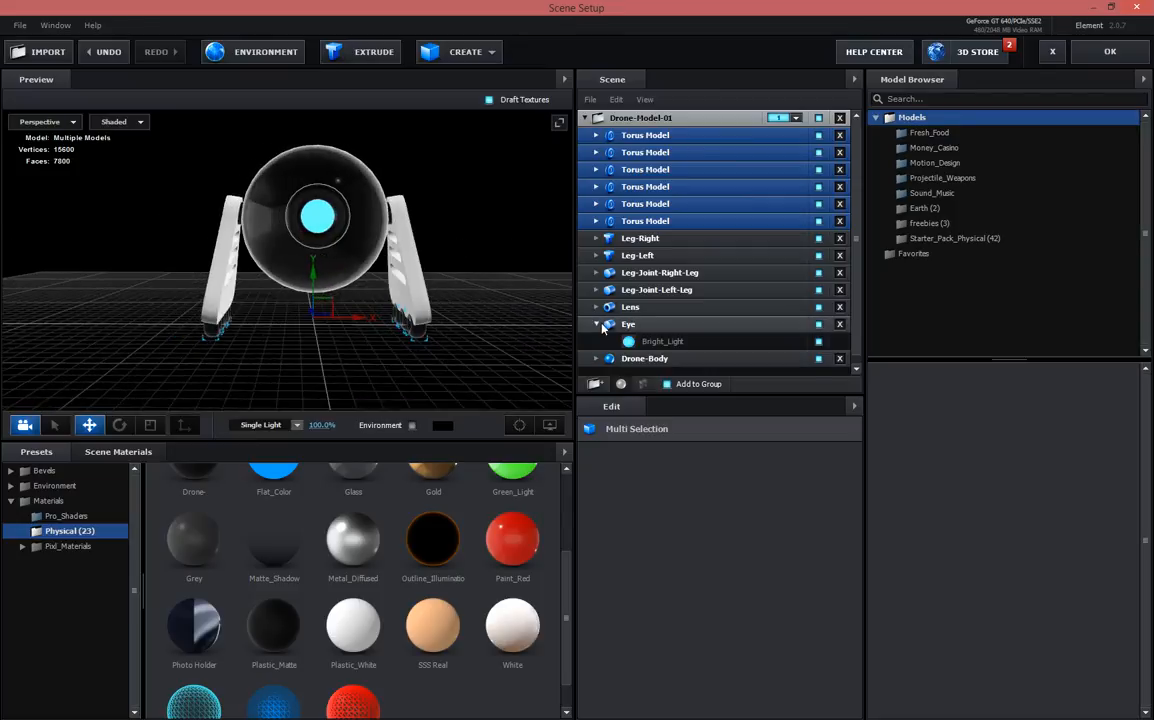
Collapse the Eye object in the scene list and duplicate the Drone-Body model
left_click(597, 324)
left_click(612, 324)
left_click(672, 342)
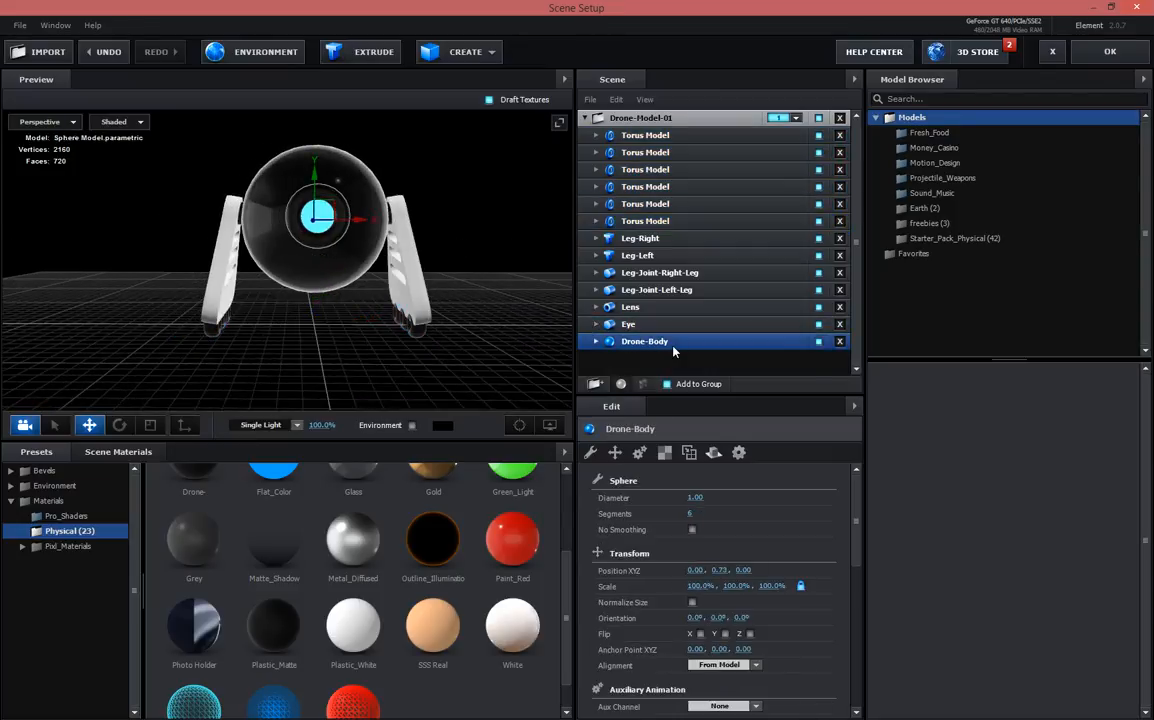
right_click(606, 347)
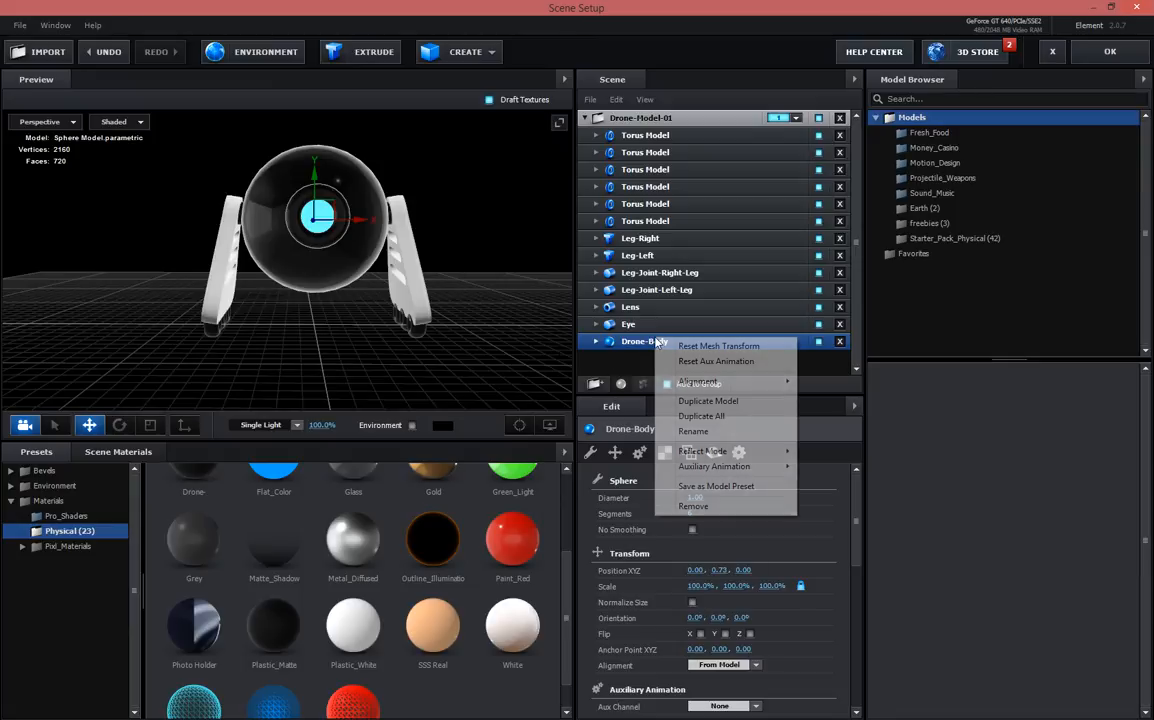
left_click(717, 401)
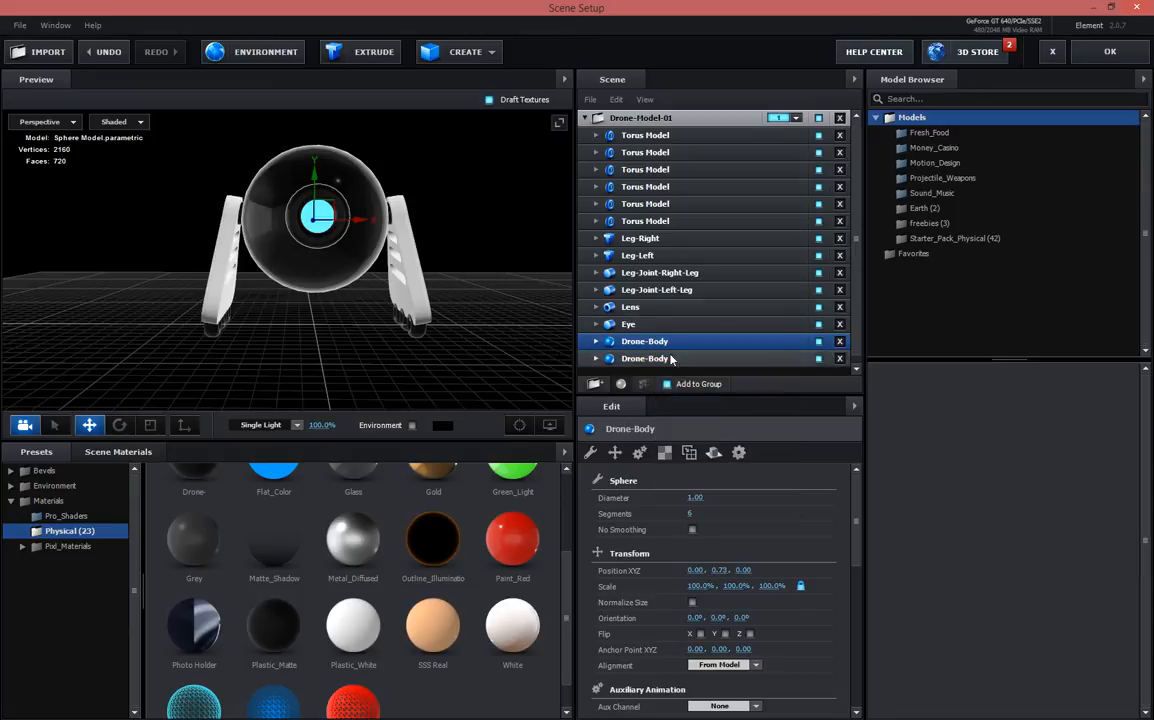
Rename the duplicated body sphere as Drone-Body-Glow-Ring
right_click(633, 345)
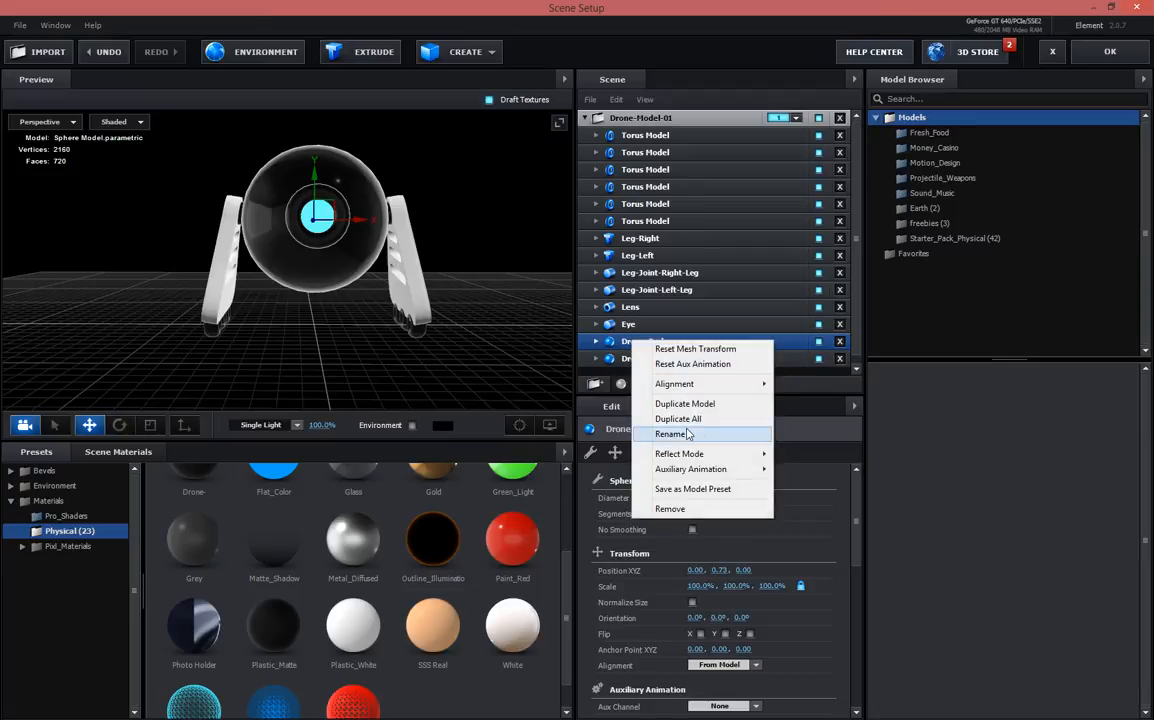
left_click(700, 432)
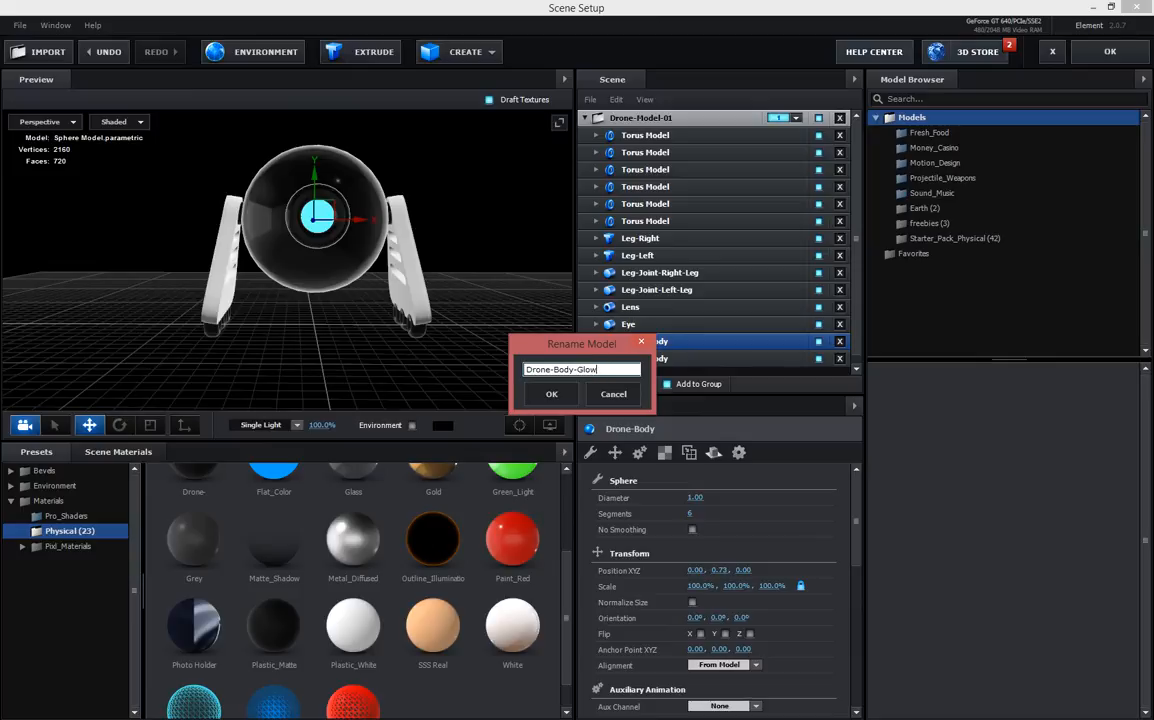
type("-Glow-Ring")
key("Return")
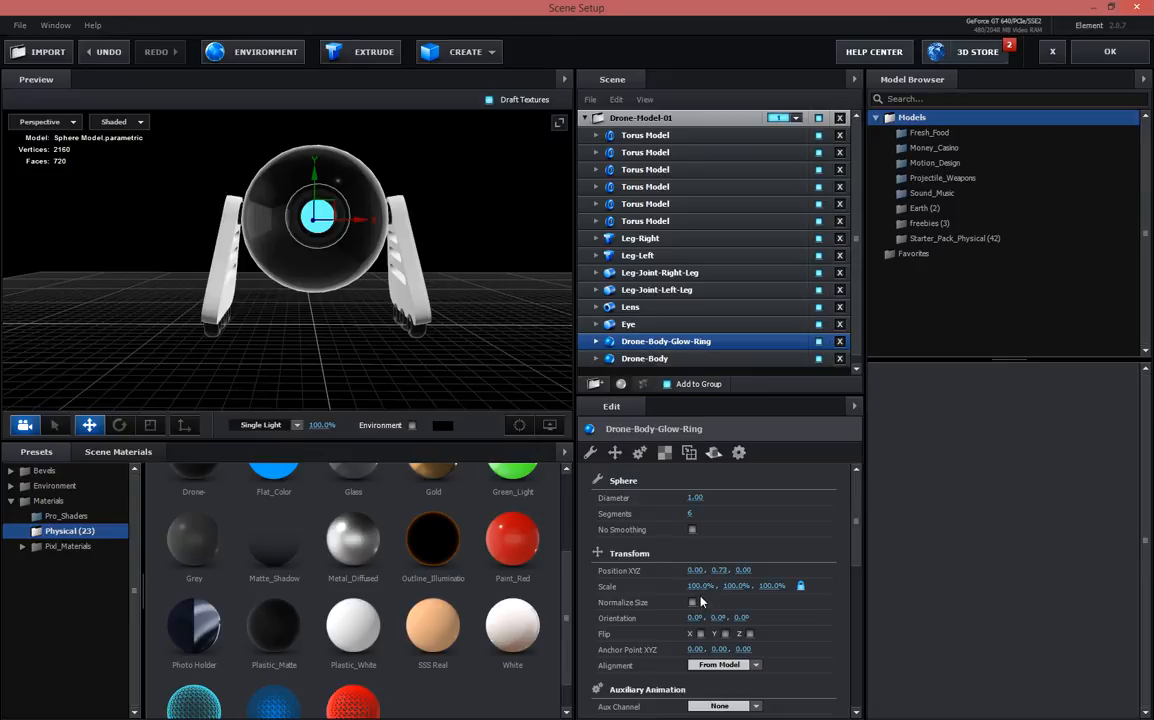
Scale the Drone-Body-Glow-Ring sphere uniformly to about 104.5%, and undo a trial diameter of 1.20
left_click_drag(697, 590, 702, 590)
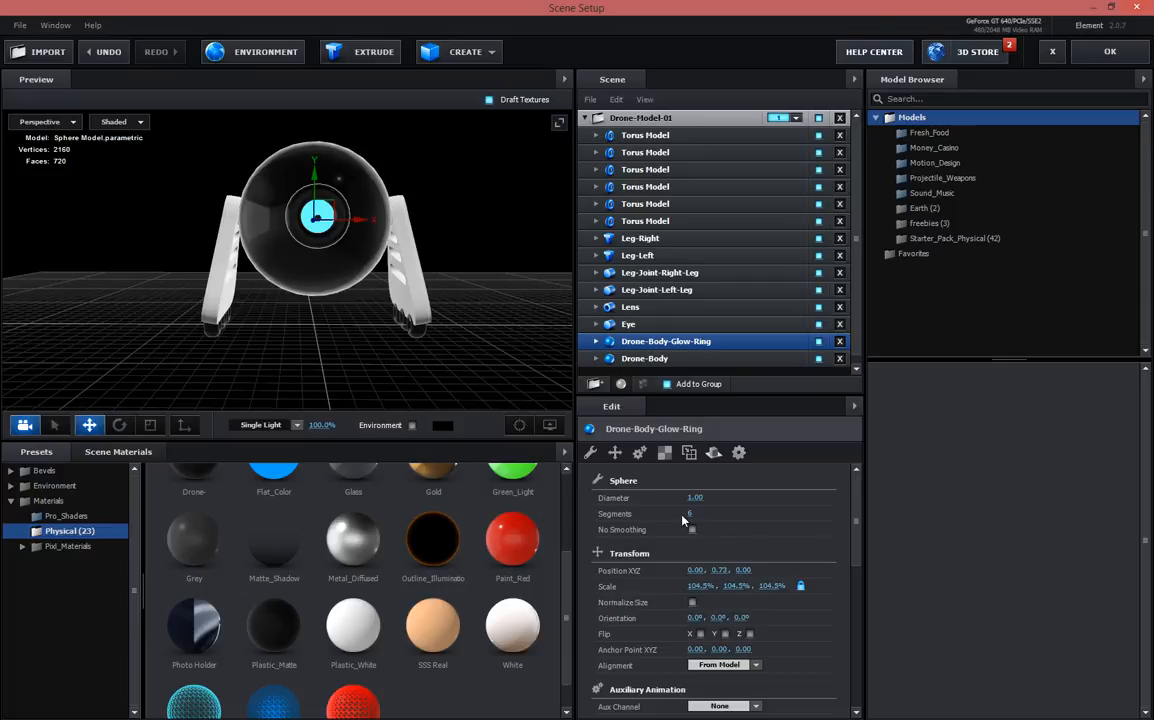
left_click_drag(692, 498, 704, 498)
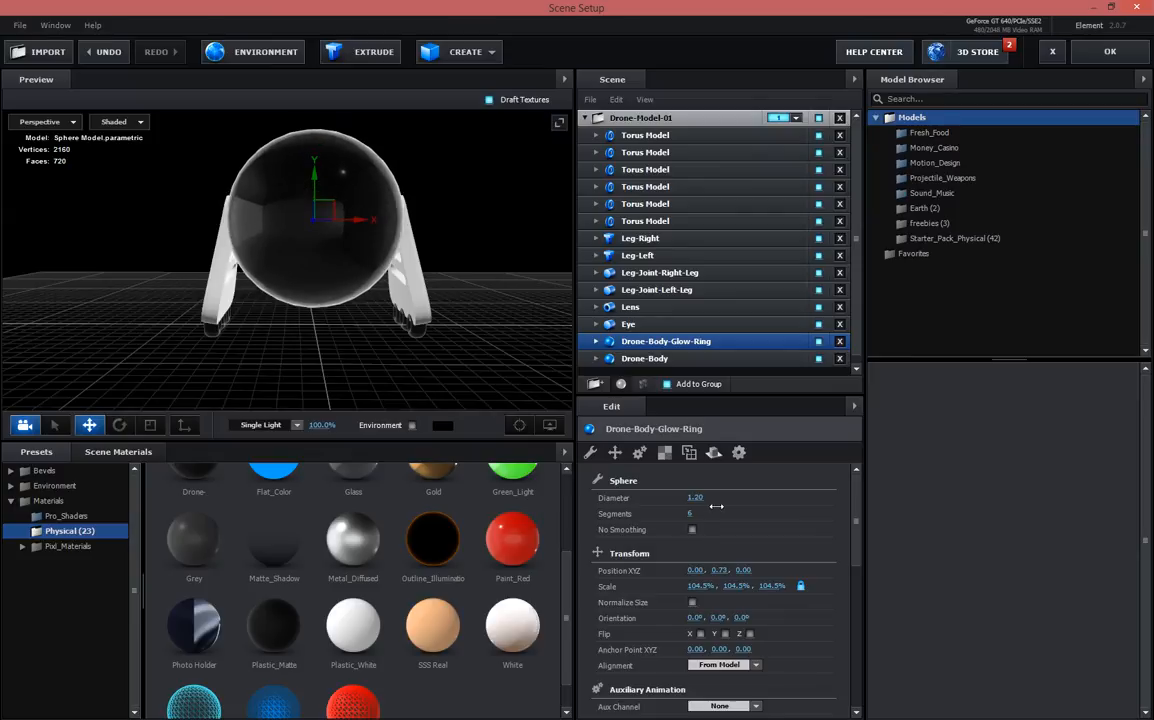
key("ctrl+z")
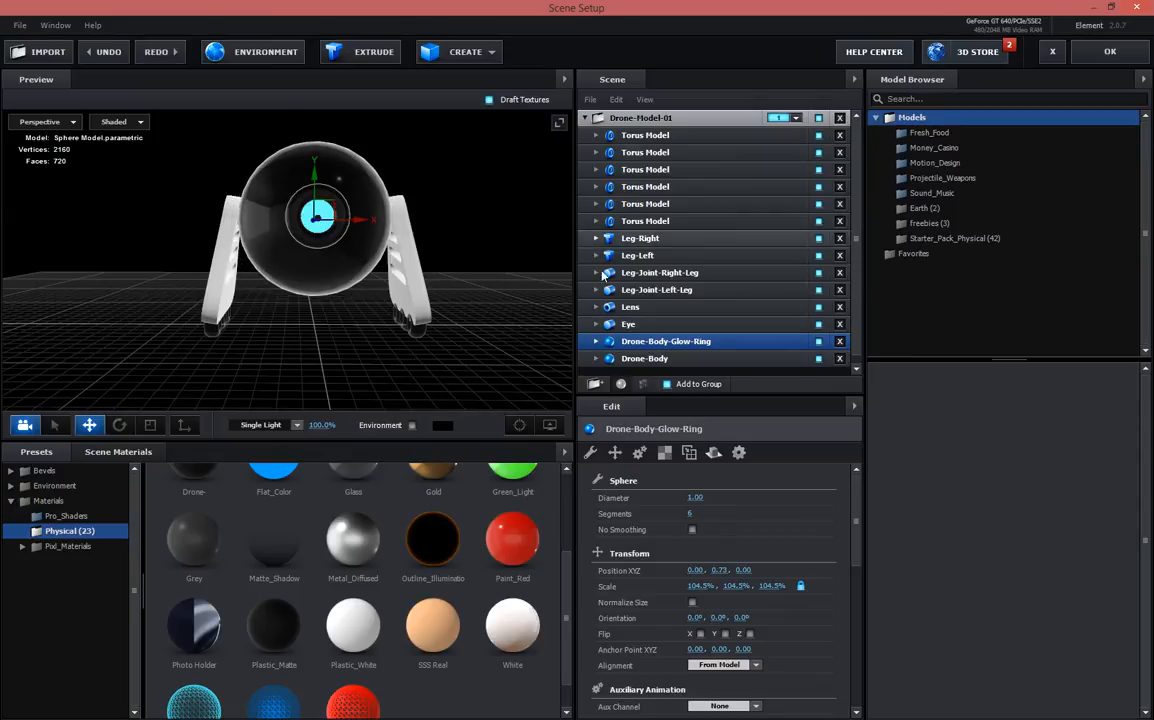
Replace the Drone-Body-Glow-Ring's Black_Gloss material with the Bright_Light physical preset
left_click(596, 341)
left_click(625, 358)
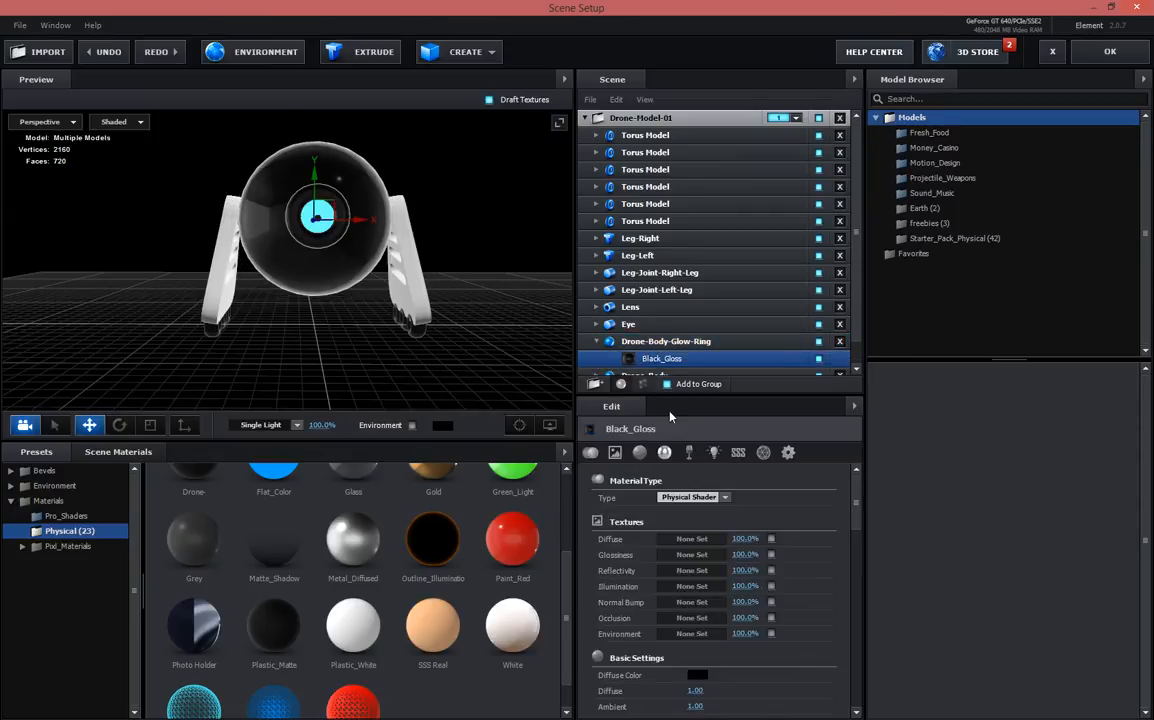
left_click(615, 341)
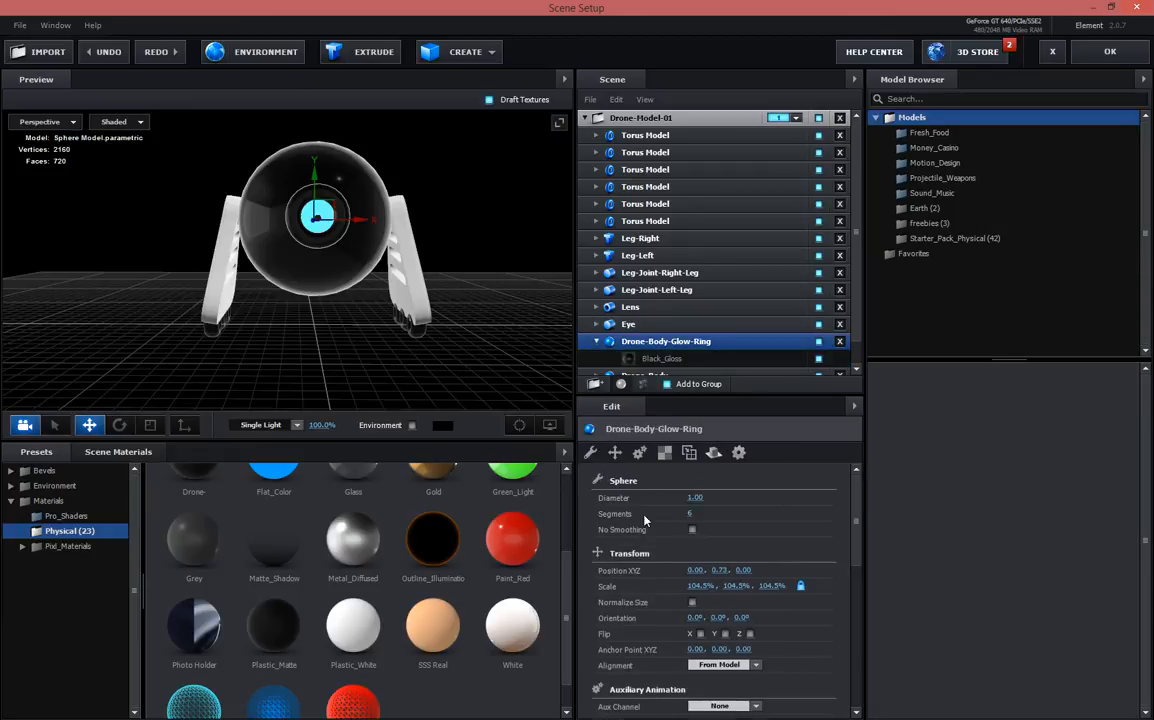
scroll(660, 547, "down", 8)
scroll(660, 547, "up", 8)
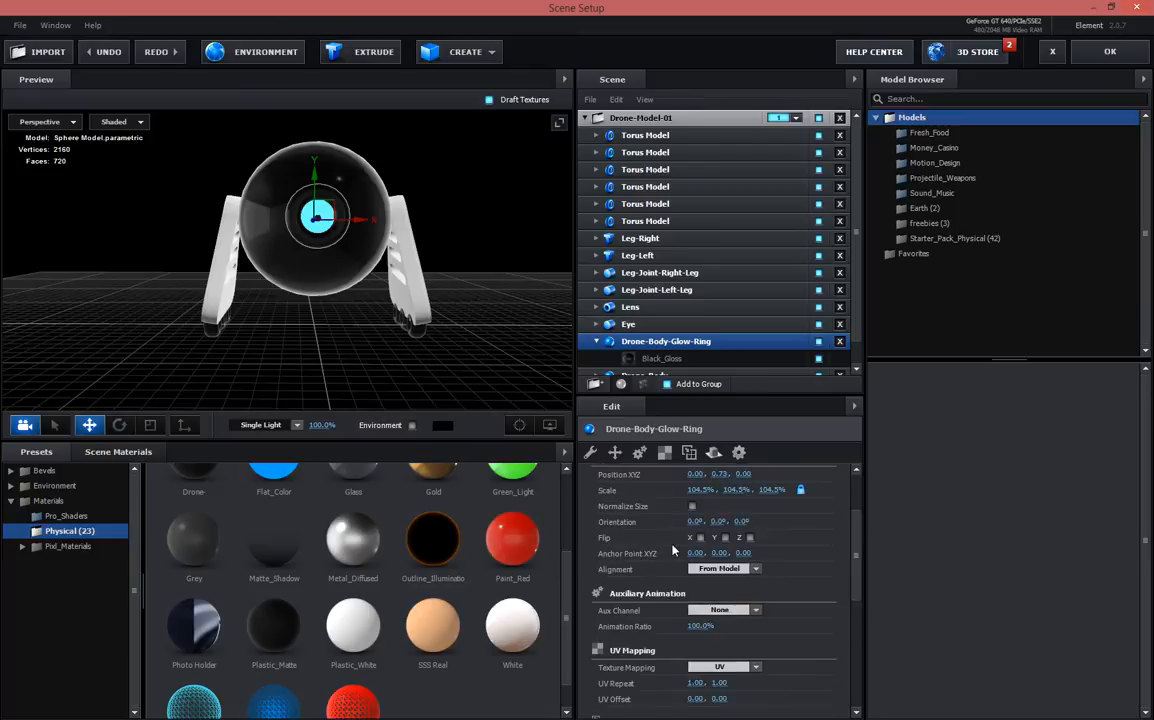
left_click(151, 427)
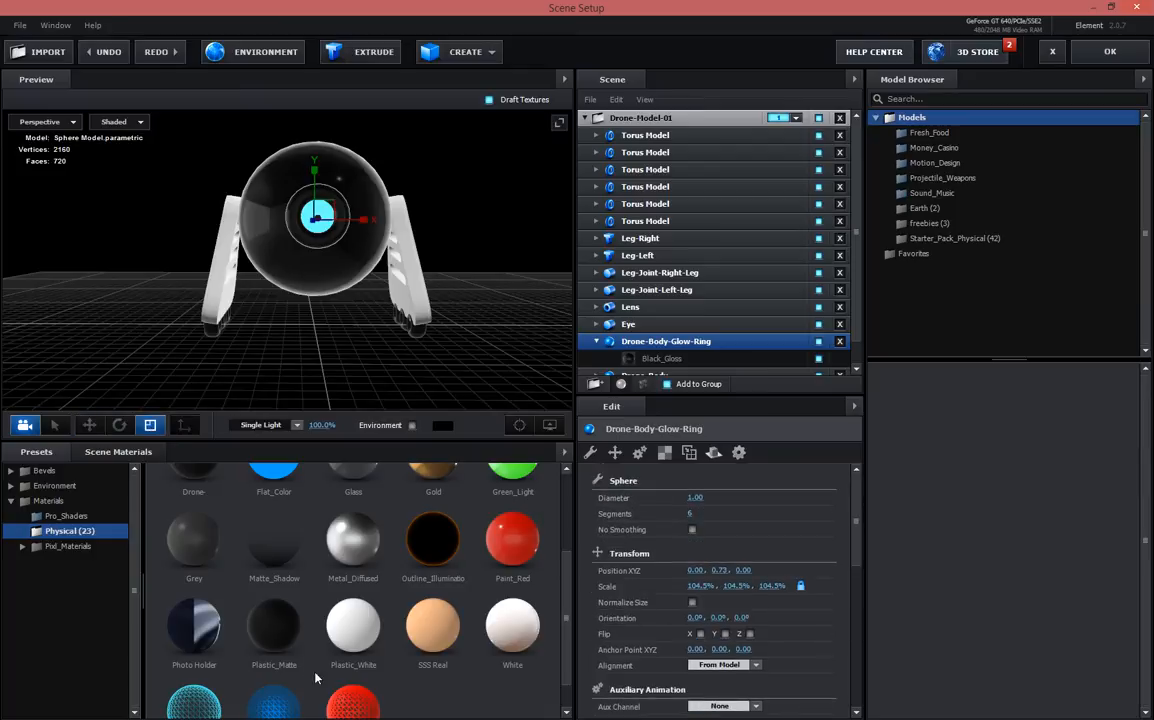
scroll(305, 501, "up", 3)
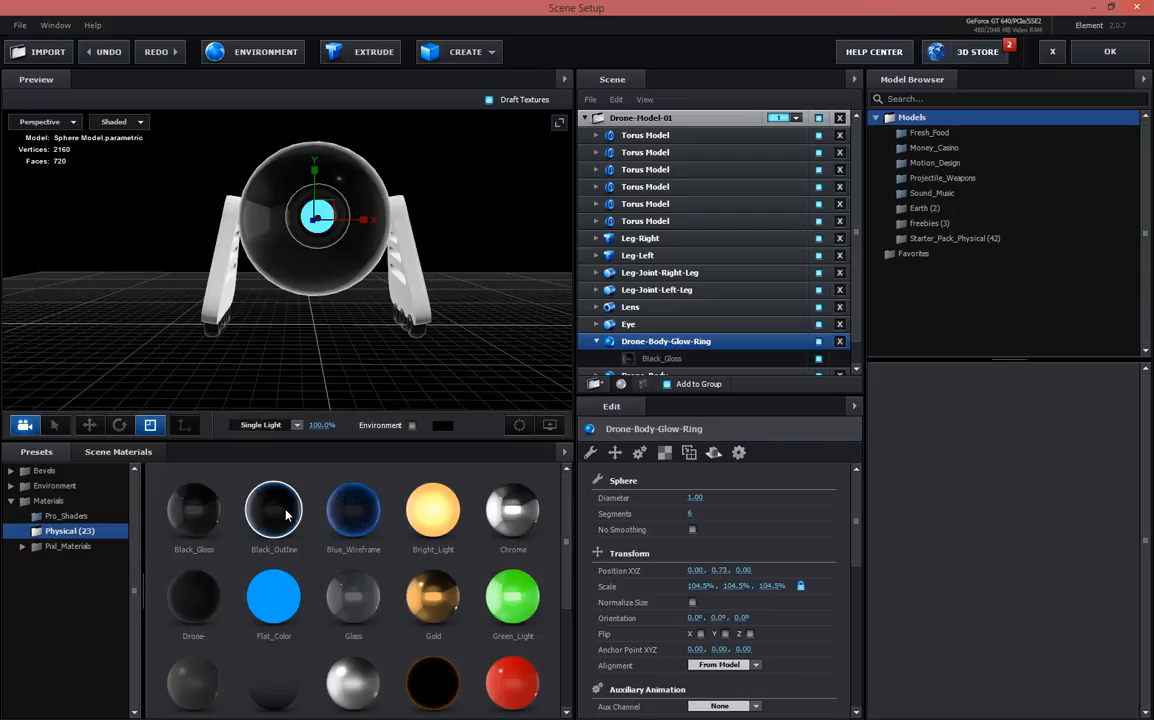
left_click_drag(433, 530, 662, 340)
Flatten the Drone-Body-Glow-Ring along its Y axis to about 18.7% so it forms a thin band around the body
left_click_drag(317, 170, 316, 231)
mouse_move(296, 286)
left_mouse_down()
mouse_move(323, 303)
mouse_move(337, 344)
mouse_move(492, 280)
mouse_move(318, 249)
mouse_move(308, 272)
left_mouse_up()
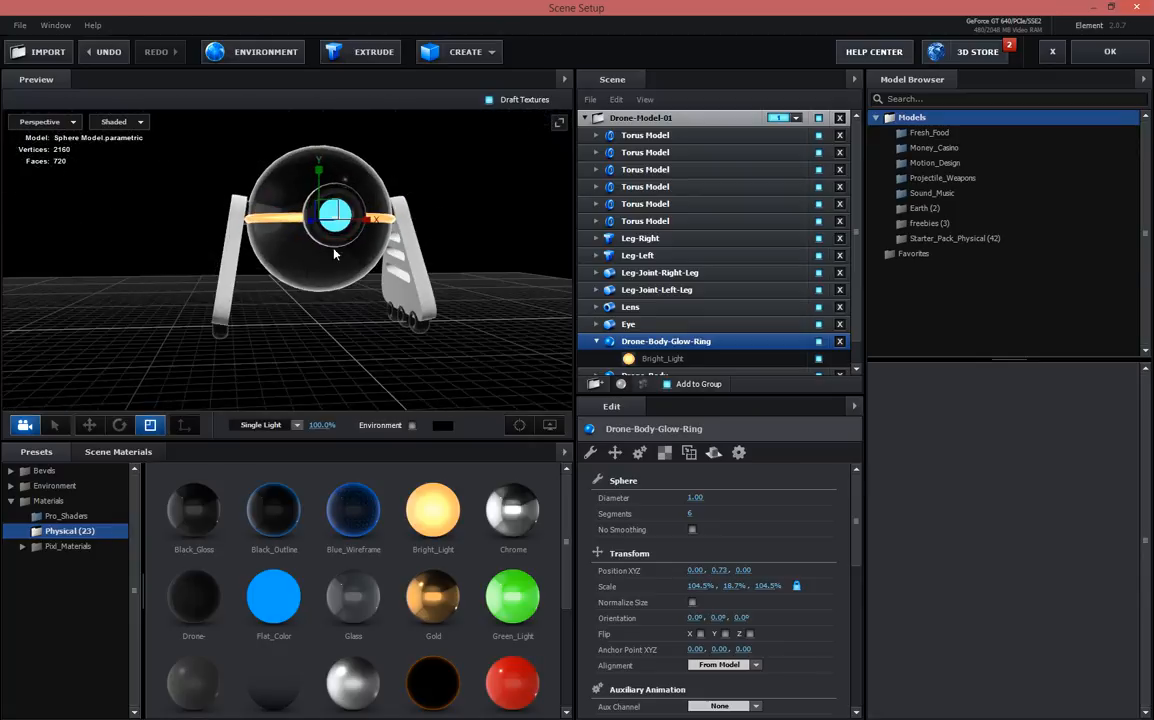
scroll(330, 204, "up", 5)
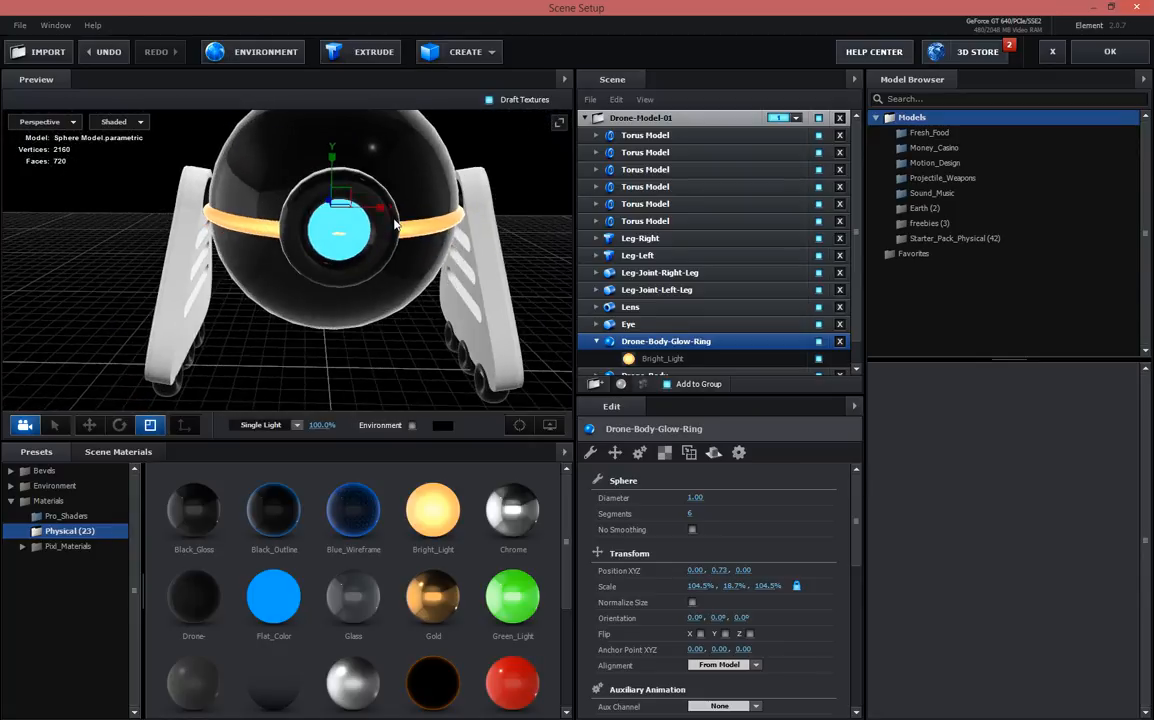
scroll(398, 226, "down", 5)
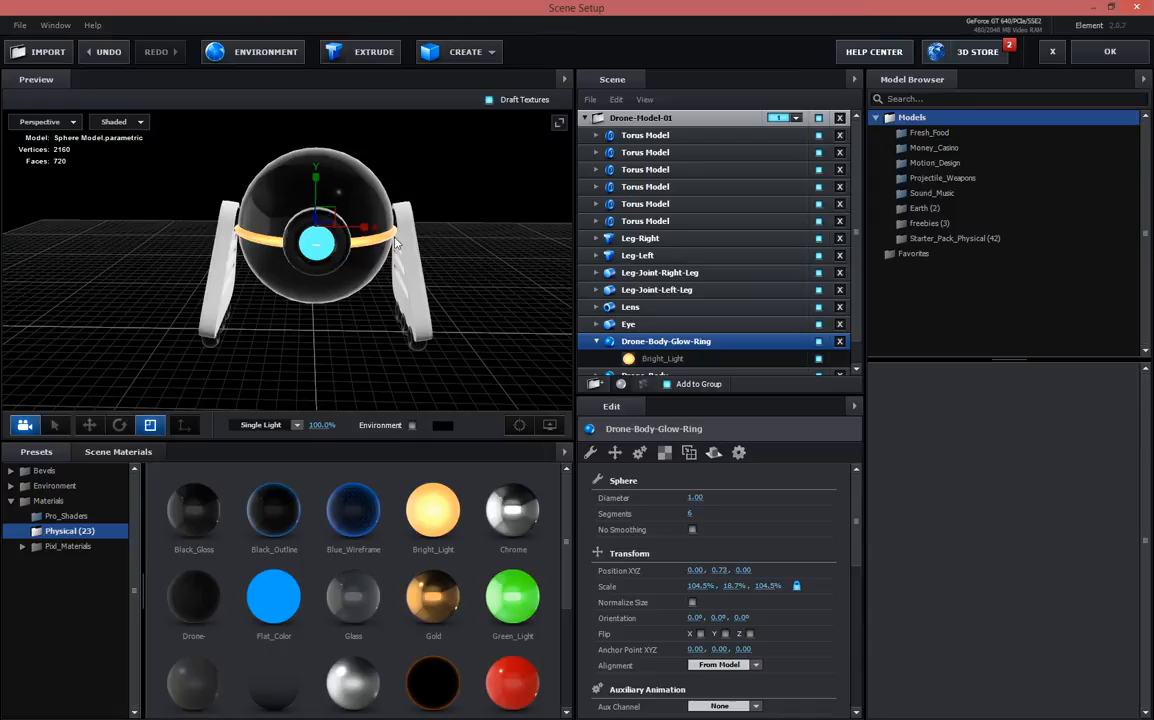
left_click_drag(358, 264, 358, 244)
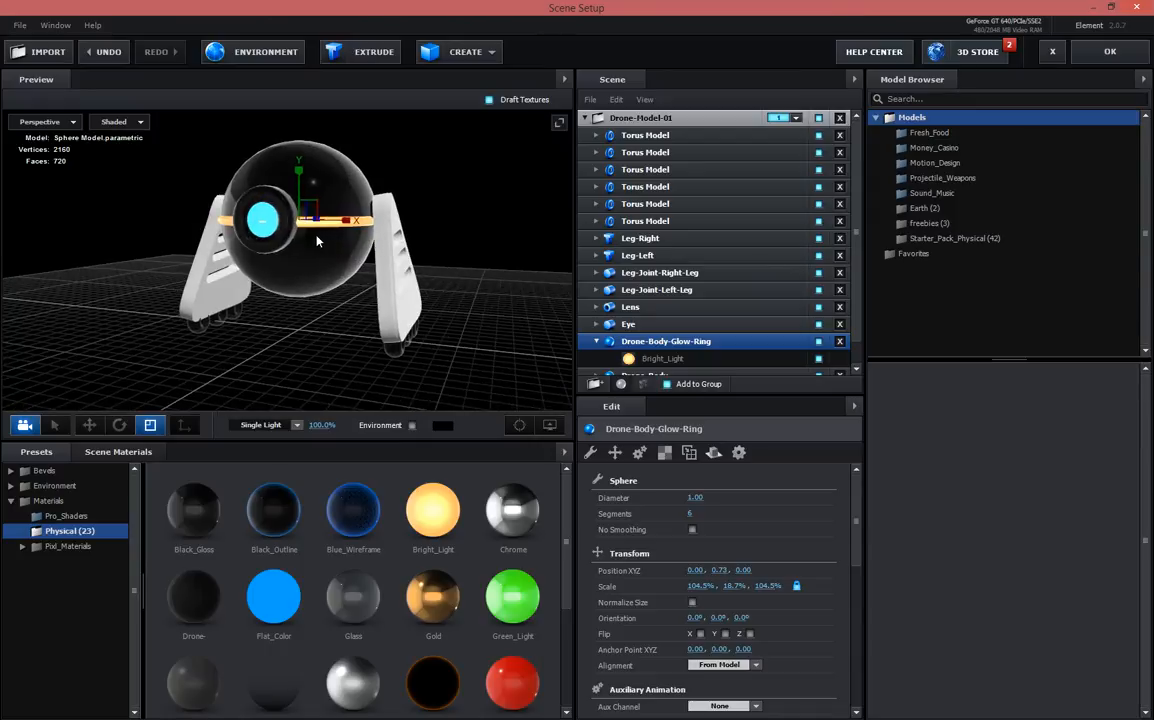
Try rotating the glow ring around the drone body and undo the change
left_click(122, 426)
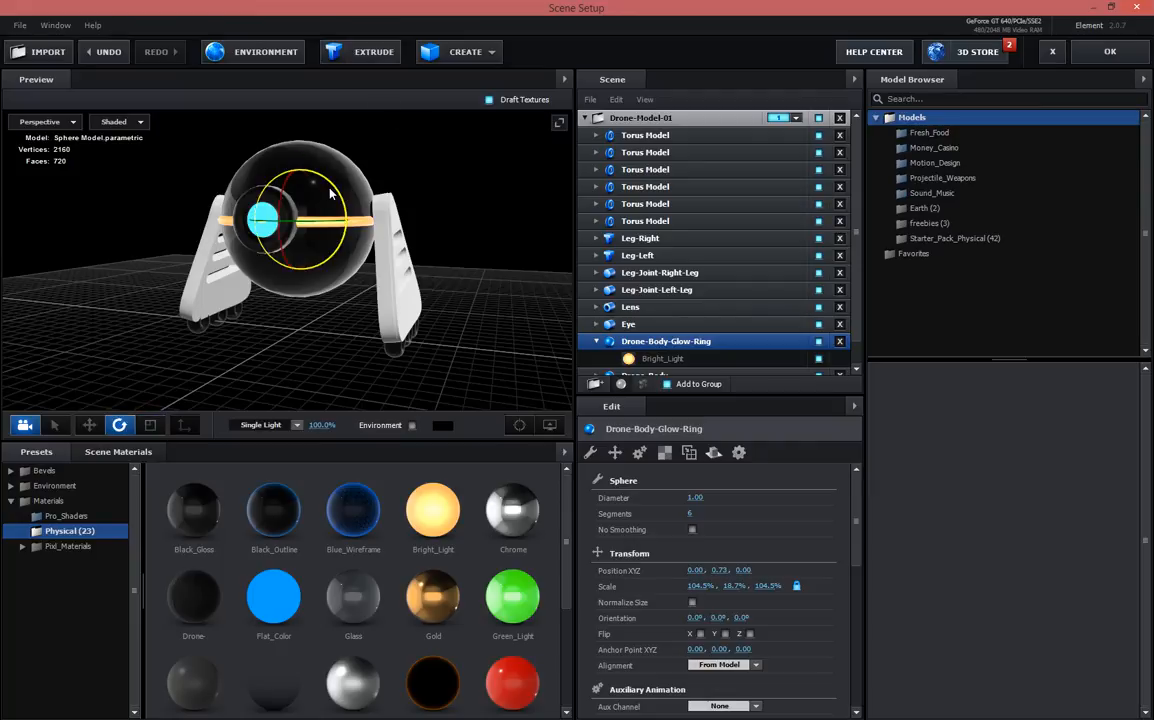
left_click_drag(330, 197, 284, 281)
left_click_drag(180, 259, 162, 211)
left_click_drag(223, 274, 256, 289)
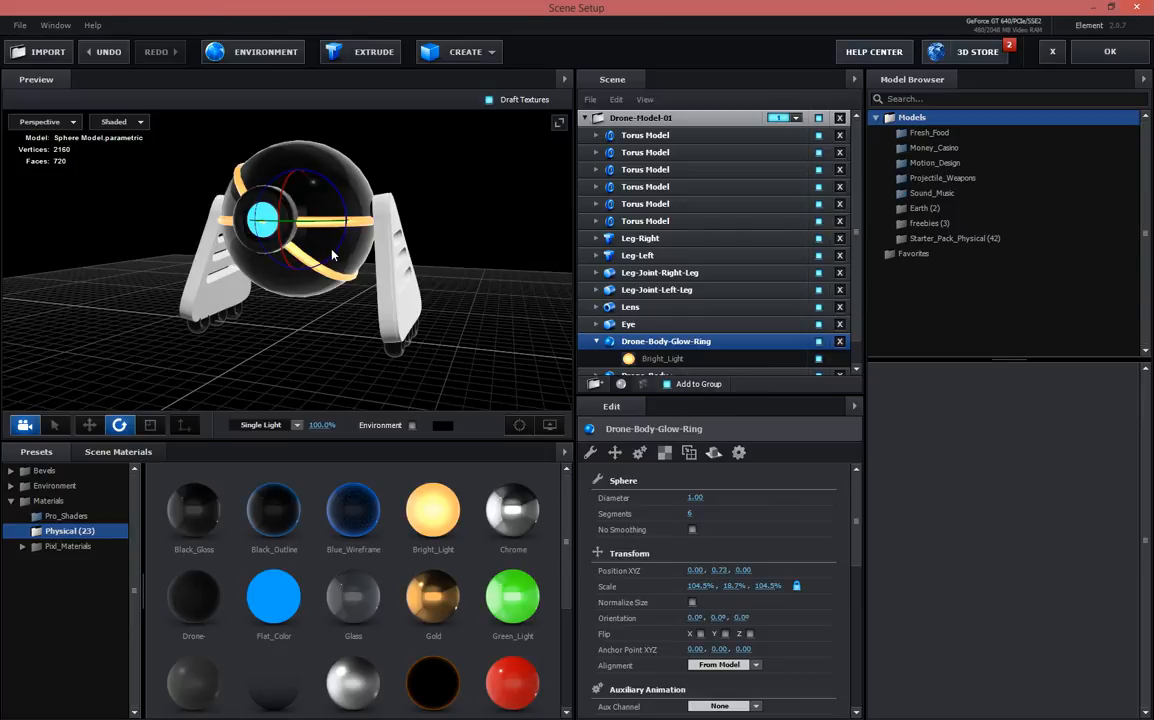
key("ctrl+z")
key("ctrl+z")
Duplicate the Drone-Body-Glow-Ring together with its material and rotate the copy to 270° about the Z axis
scroll(735, 360, "down", 1)
right_click(678, 318)
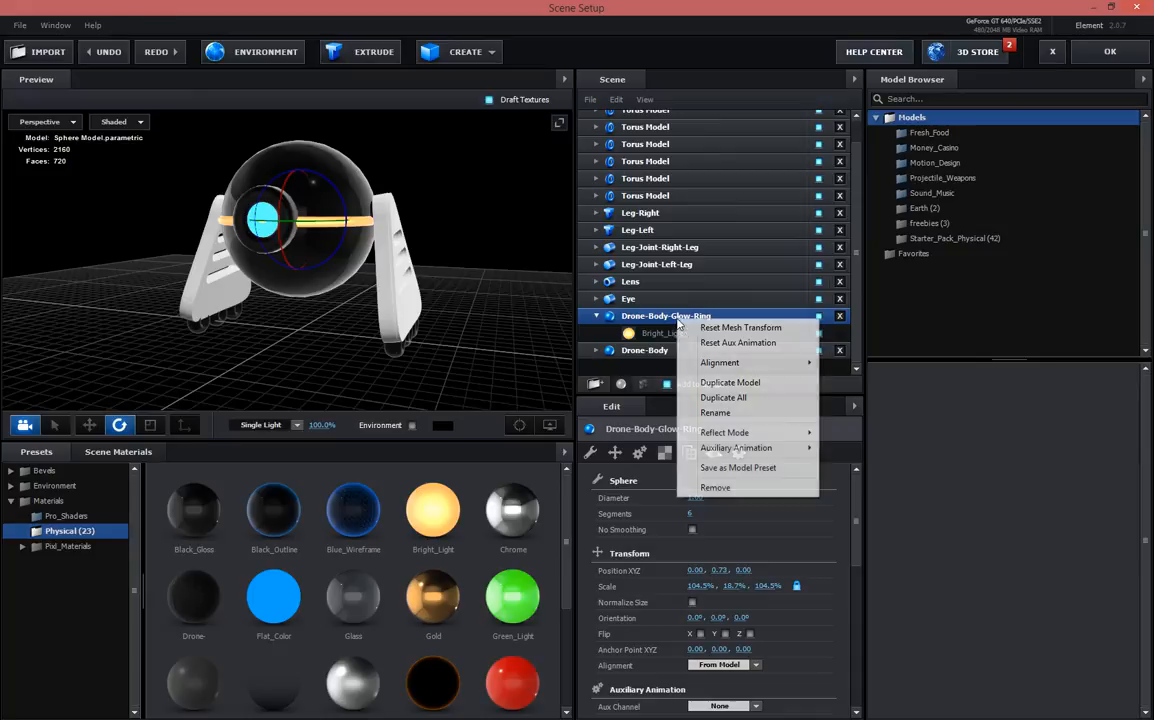
left_click(733, 397)
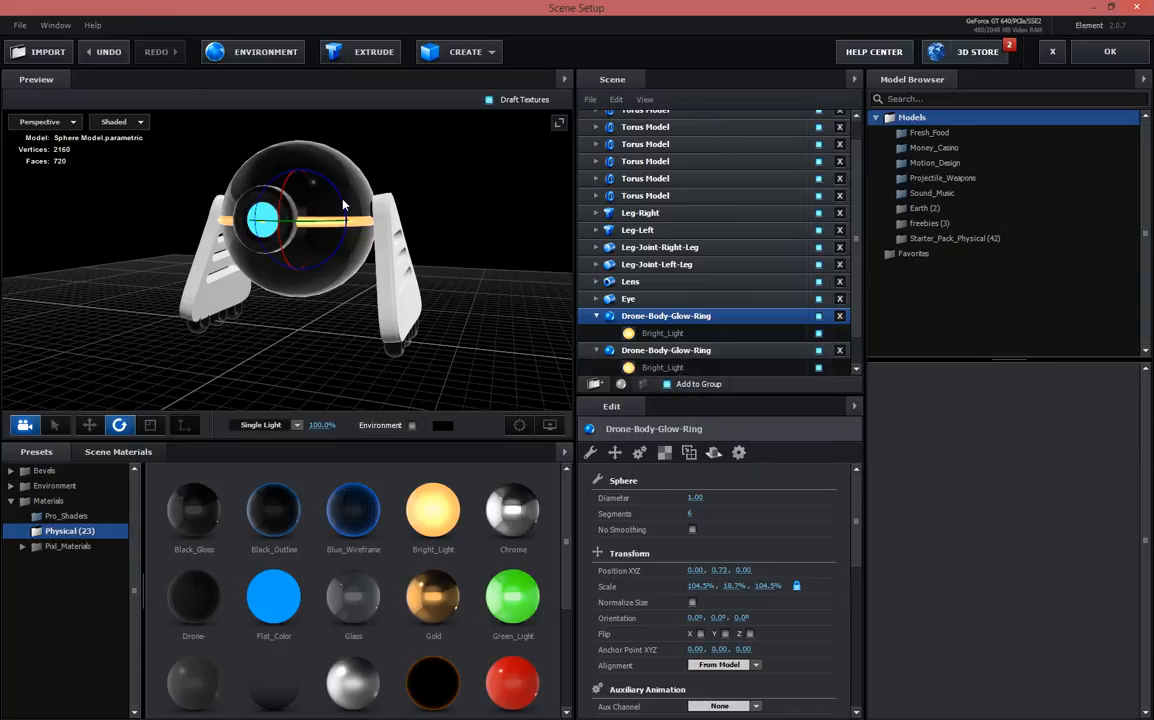
left_click_drag(317, 299, 258, 286)
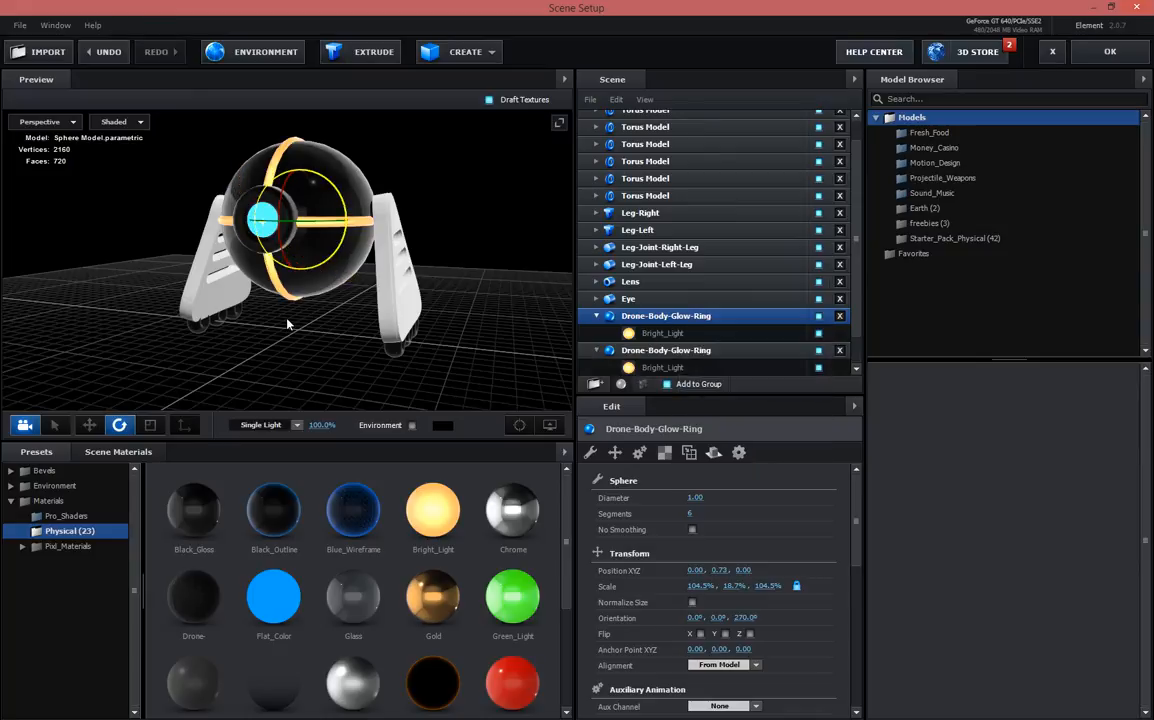
Check the Advanced settings, including Glow Amount, of the Bright_Light materials on both Drone-Body-Glow-Rings
left_click(652, 299)
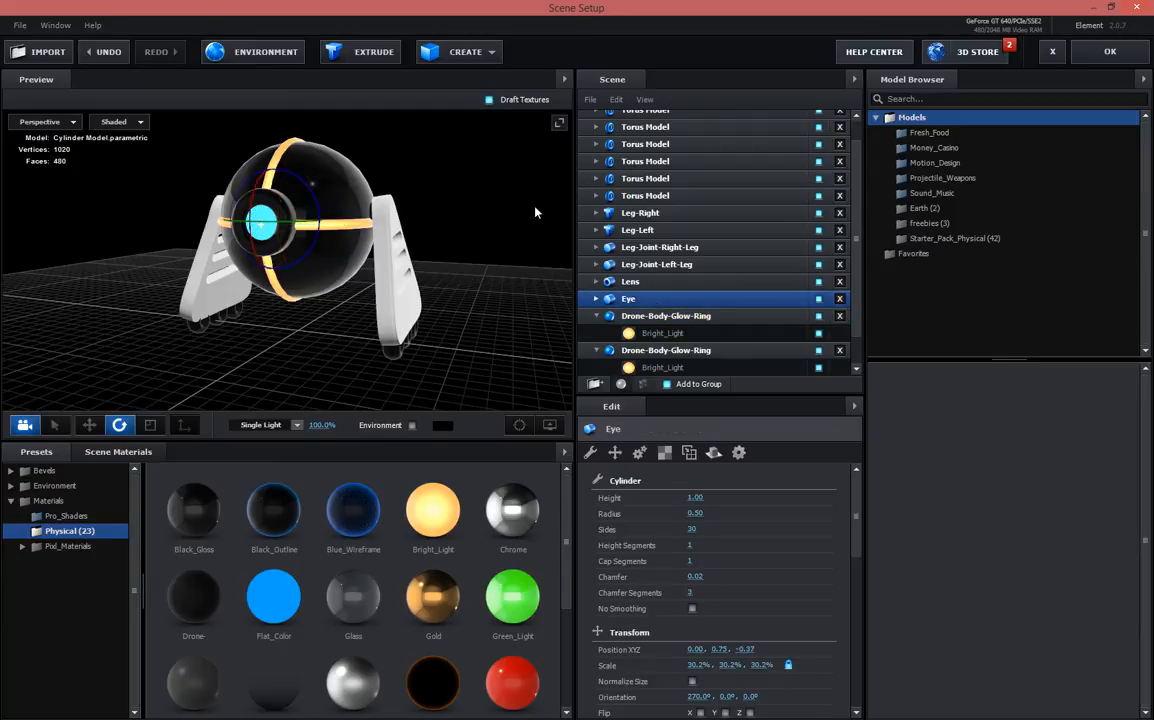
scroll(650, 158, "up", 2)
left_click(653, 119)
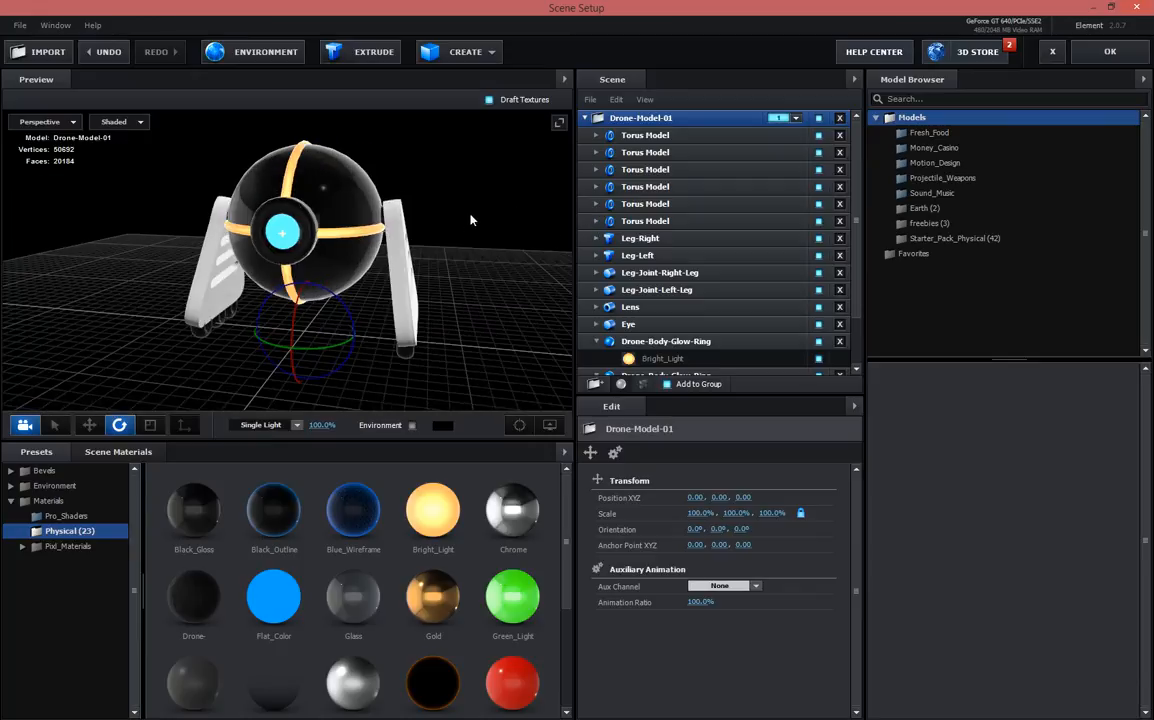
scroll(643, 298, "down", 3)
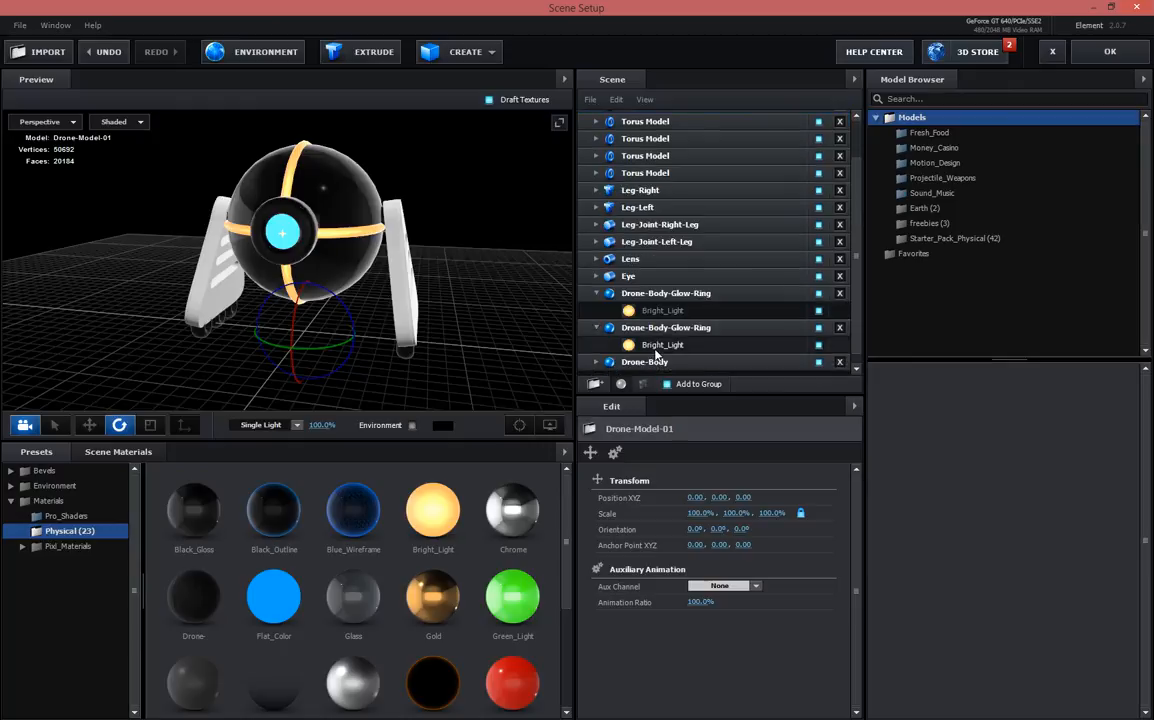
left_click(660, 345)
left_click(781, 454)
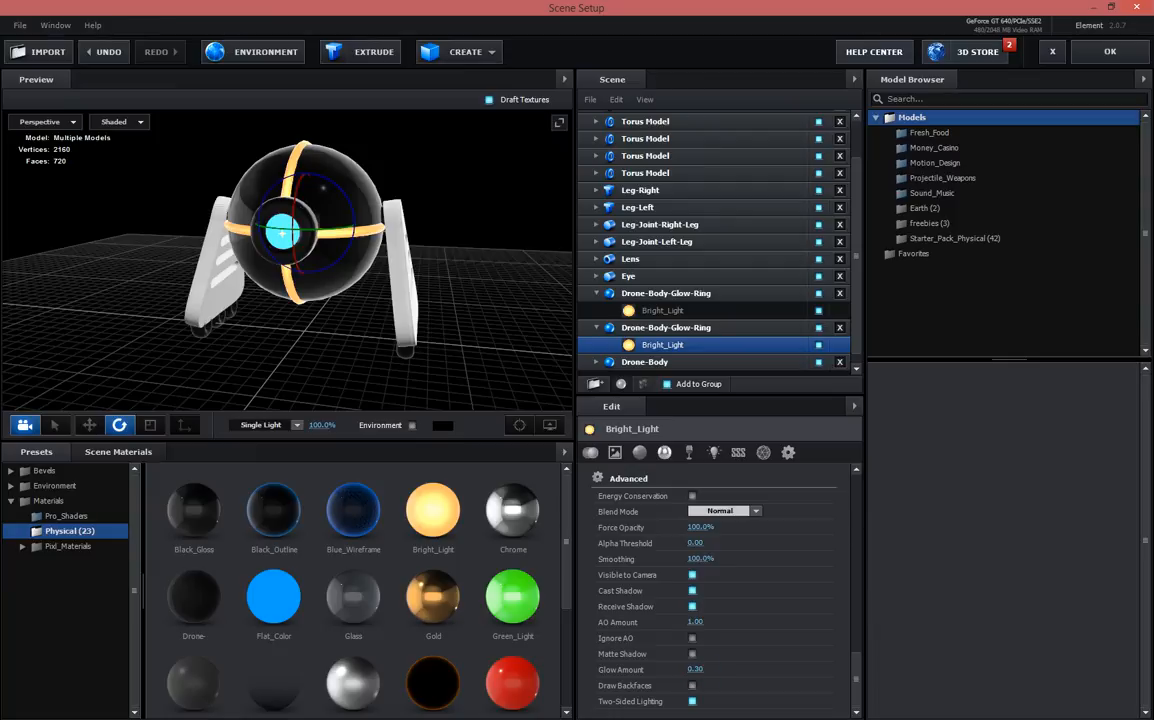
left_click(662, 310)
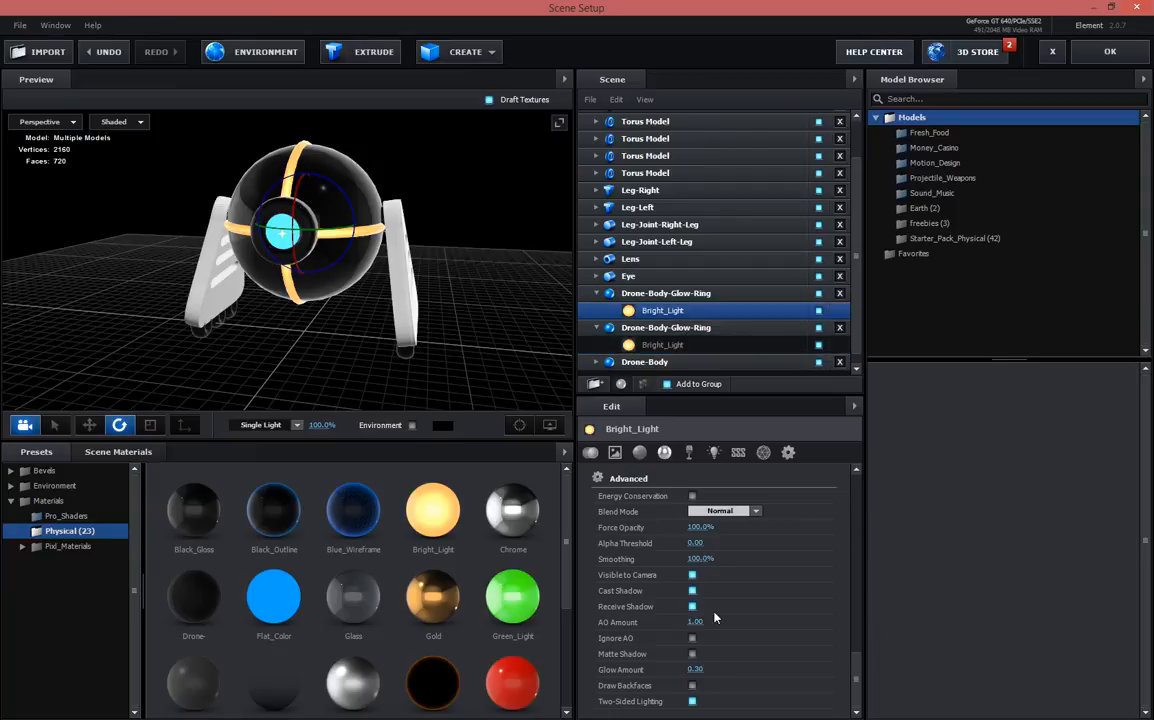
left_click(668, 345)
left_click(630, 310)
Set the Glow Amount of the Eye's Bright_Light material to 1.5
left_click(596, 277)
left_click(662, 293)
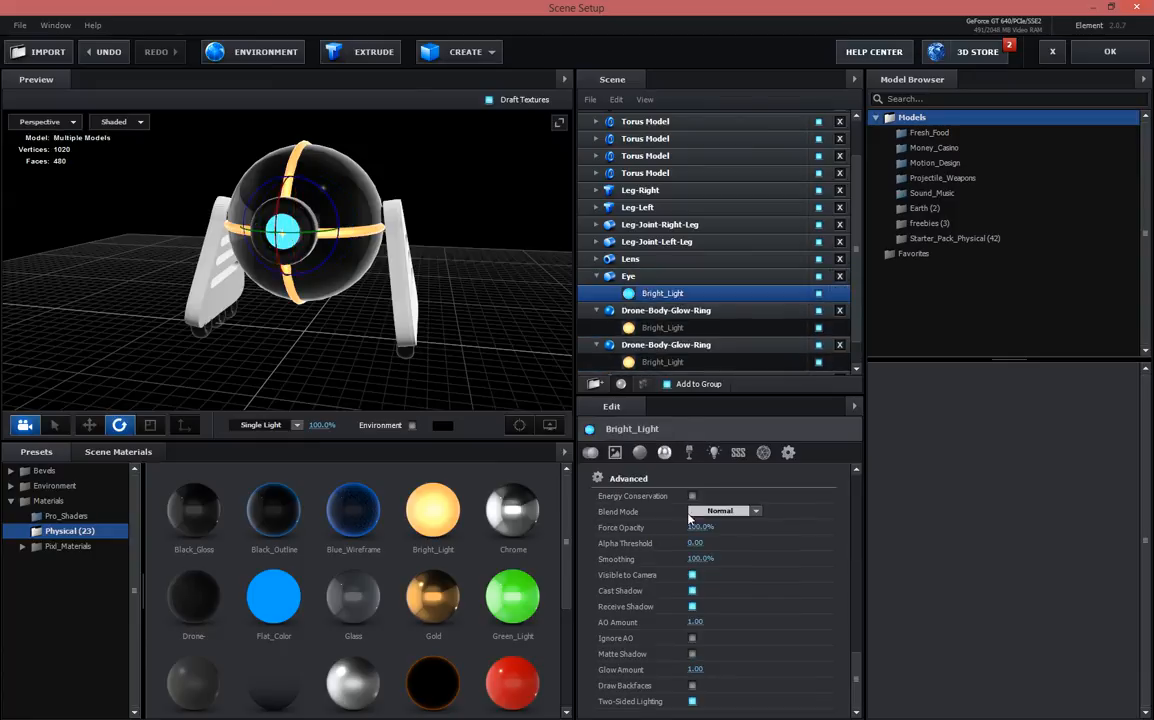
type("1.5")
key("Return")
scroll(337, 222, "up", 4)
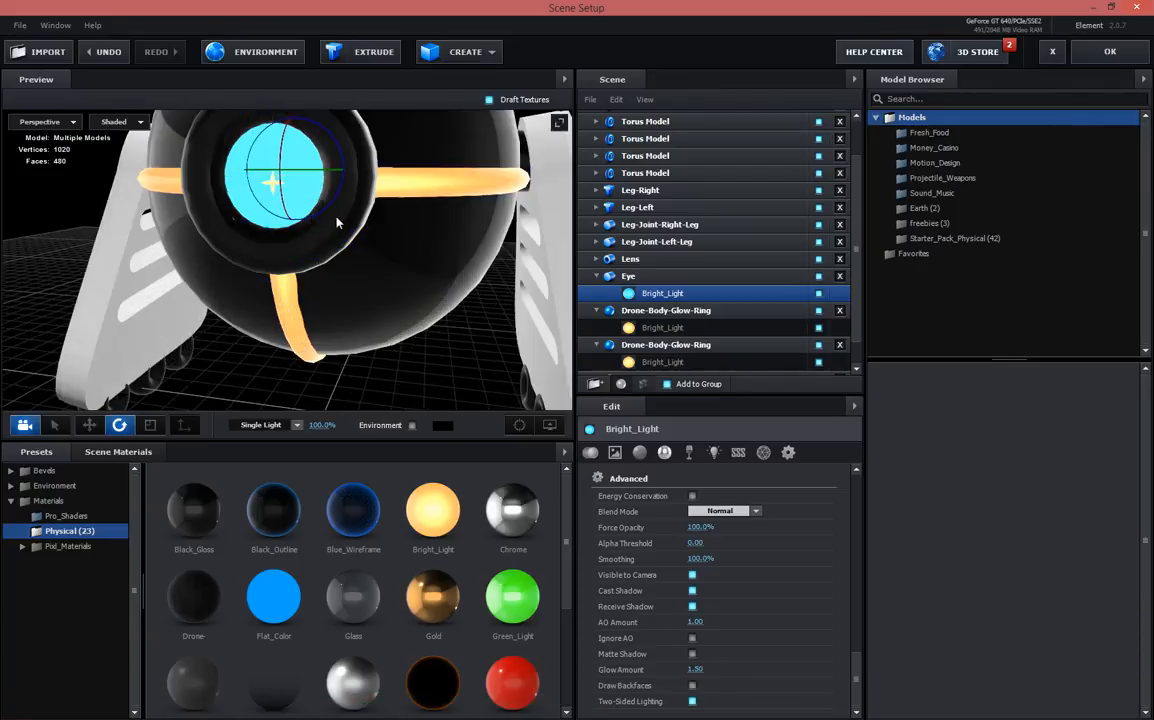
left_click(88, 427)
left_click_drag(370, 178, 263, 276)
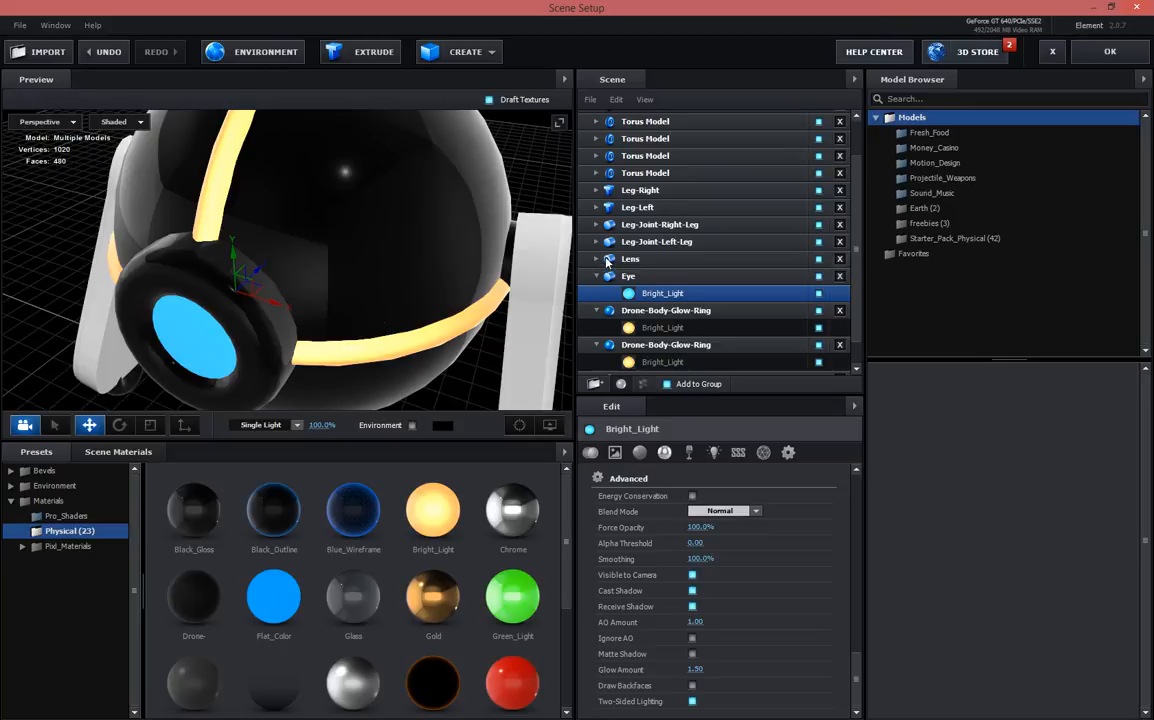
scroll(463, 298, "down", 5)
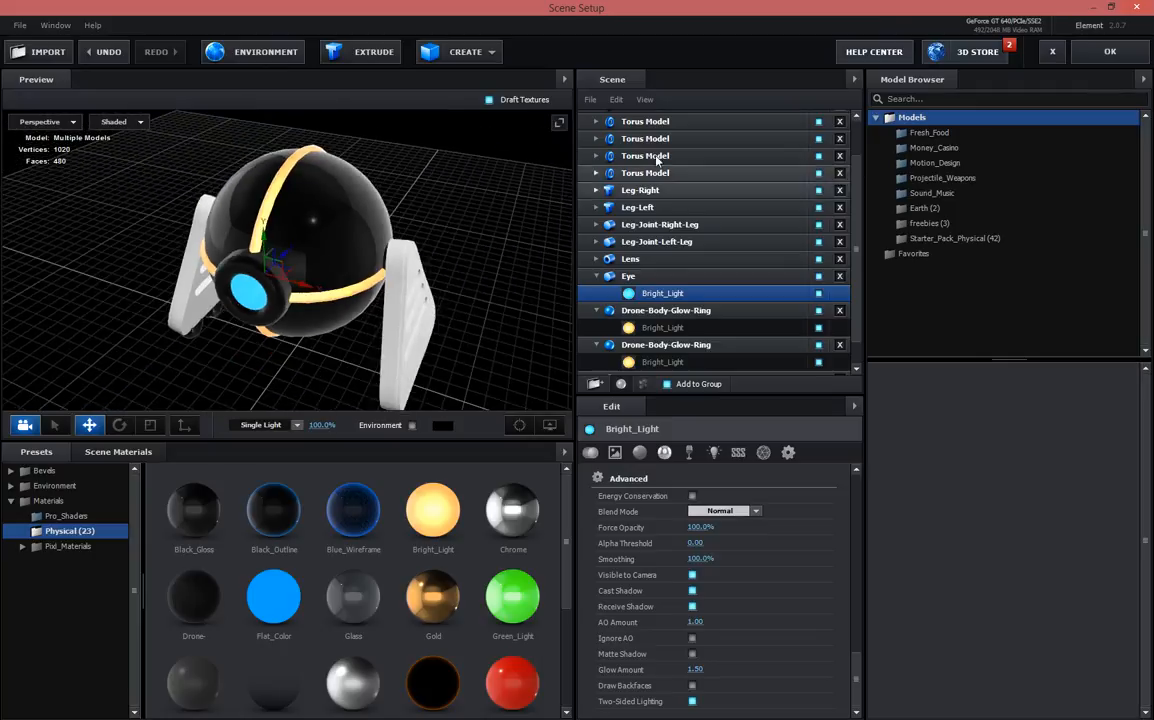
scroll(640, 200, "up", 2)
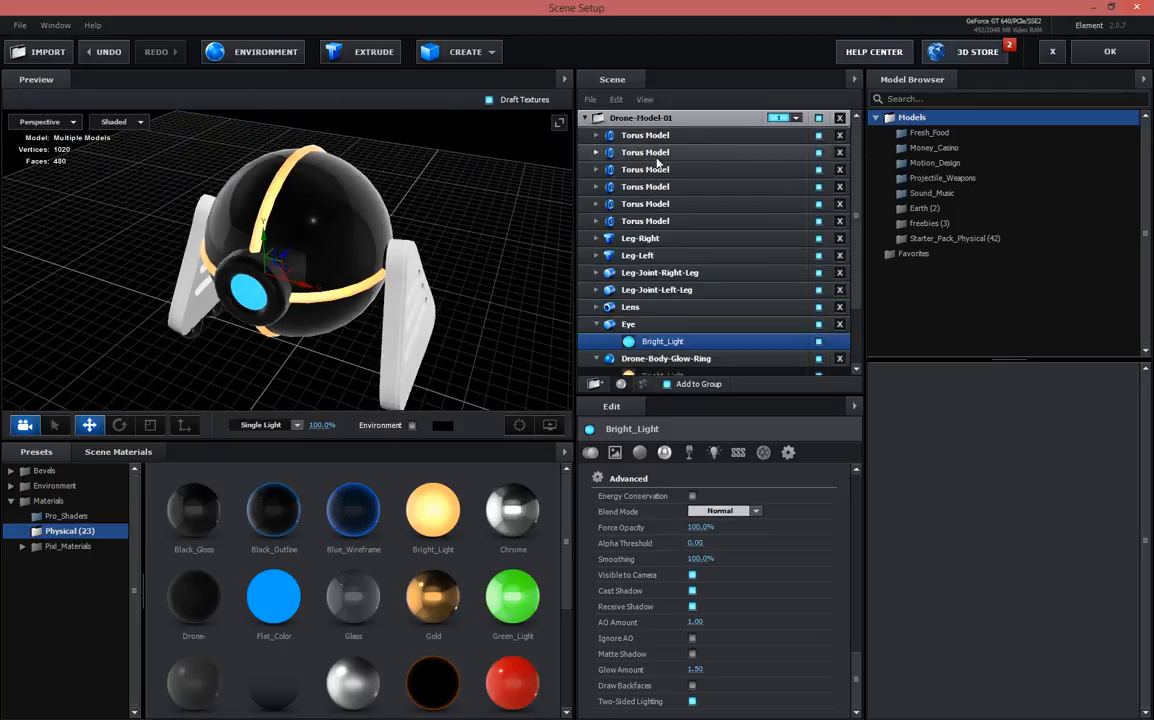
right_click(655, 224)
left_click(686, 391)
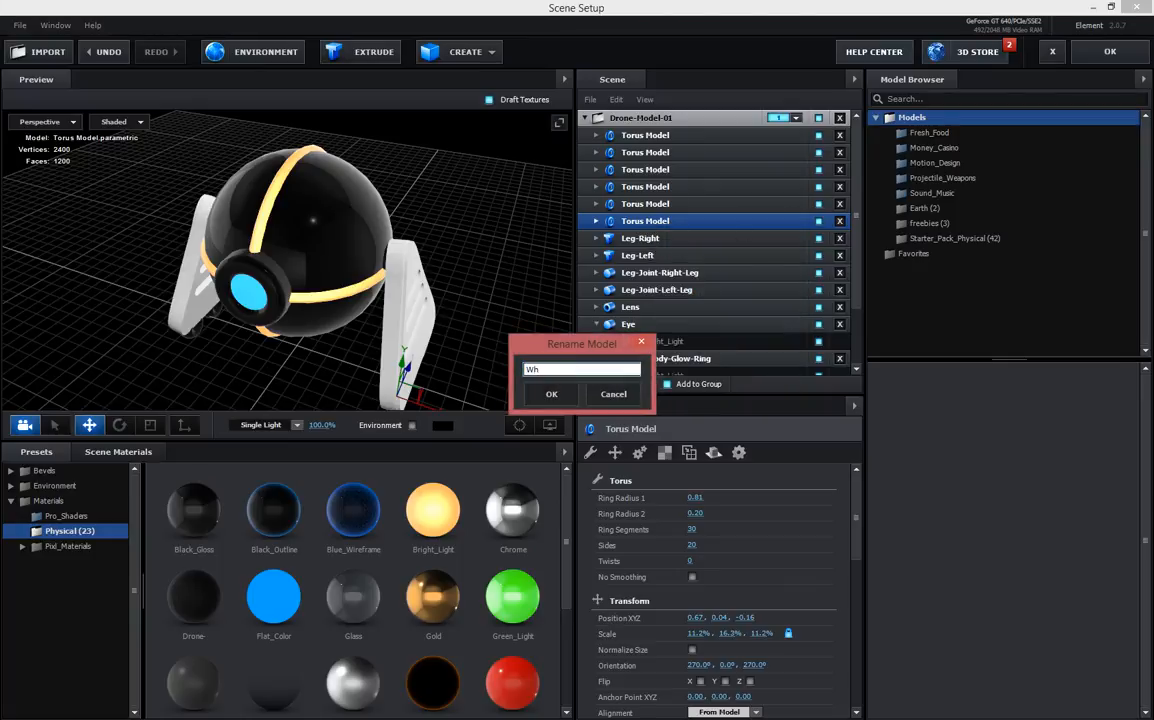
key("Escape")
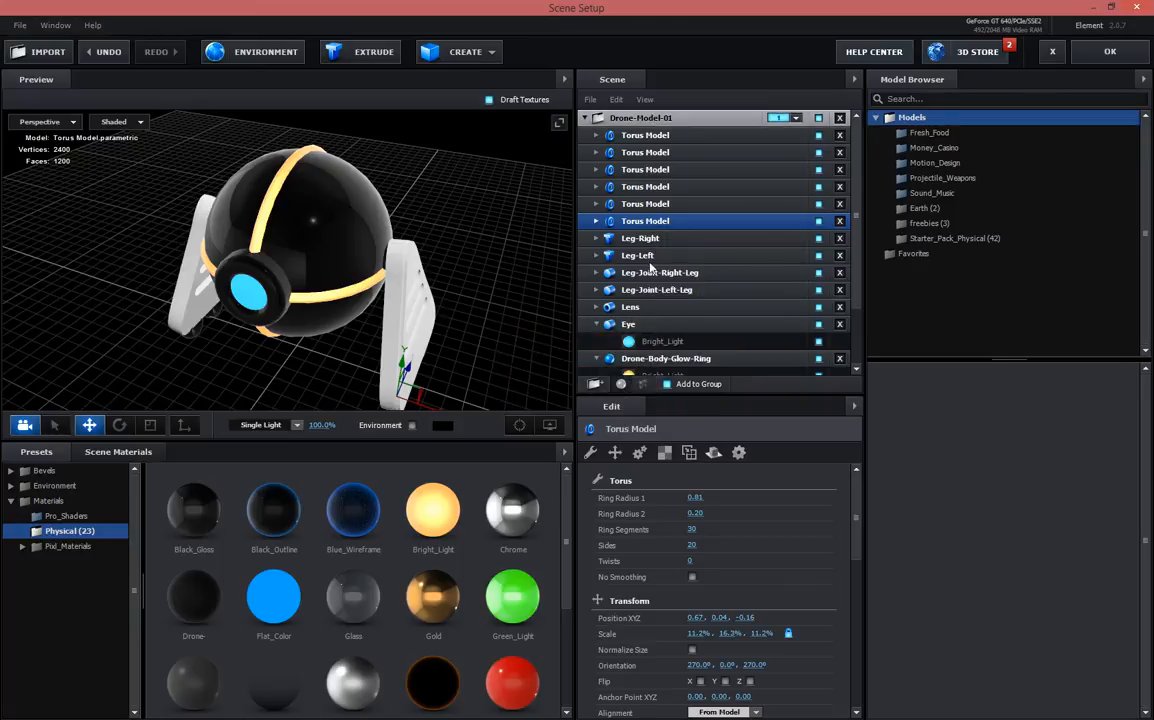
Create a new group folder named Wheels and assign it to group 2
double_click(615, 118)
right_click(632, 181)
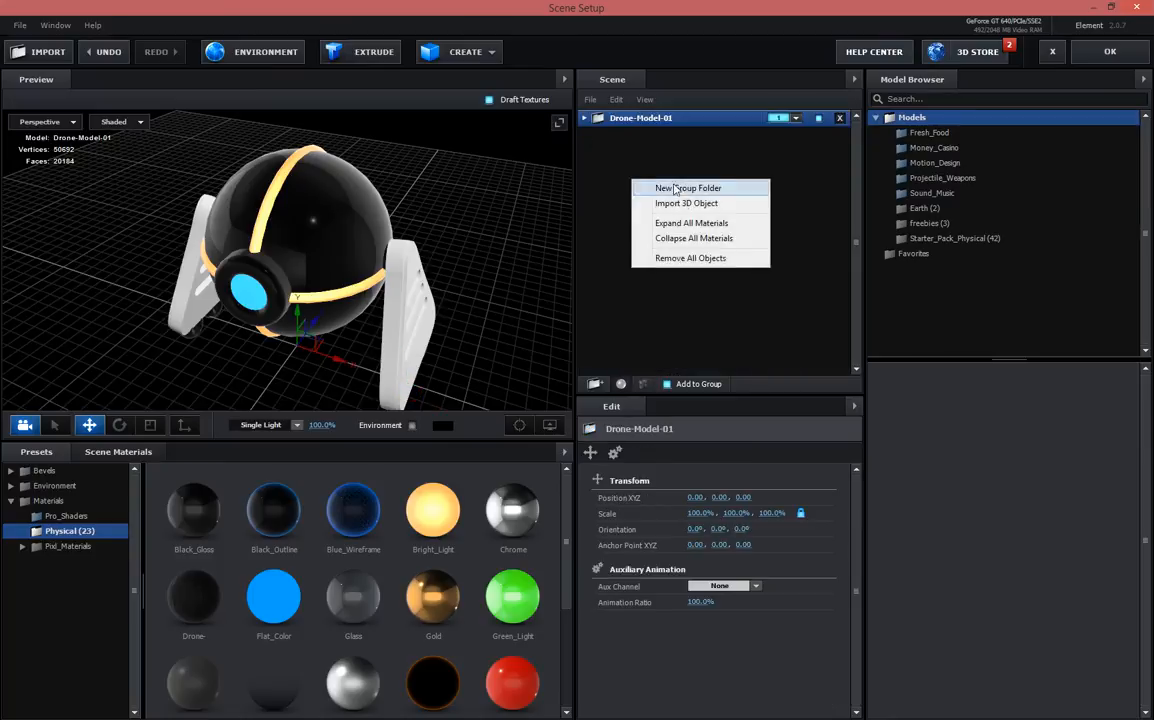
left_click(700, 190)
right_click(655, 118)
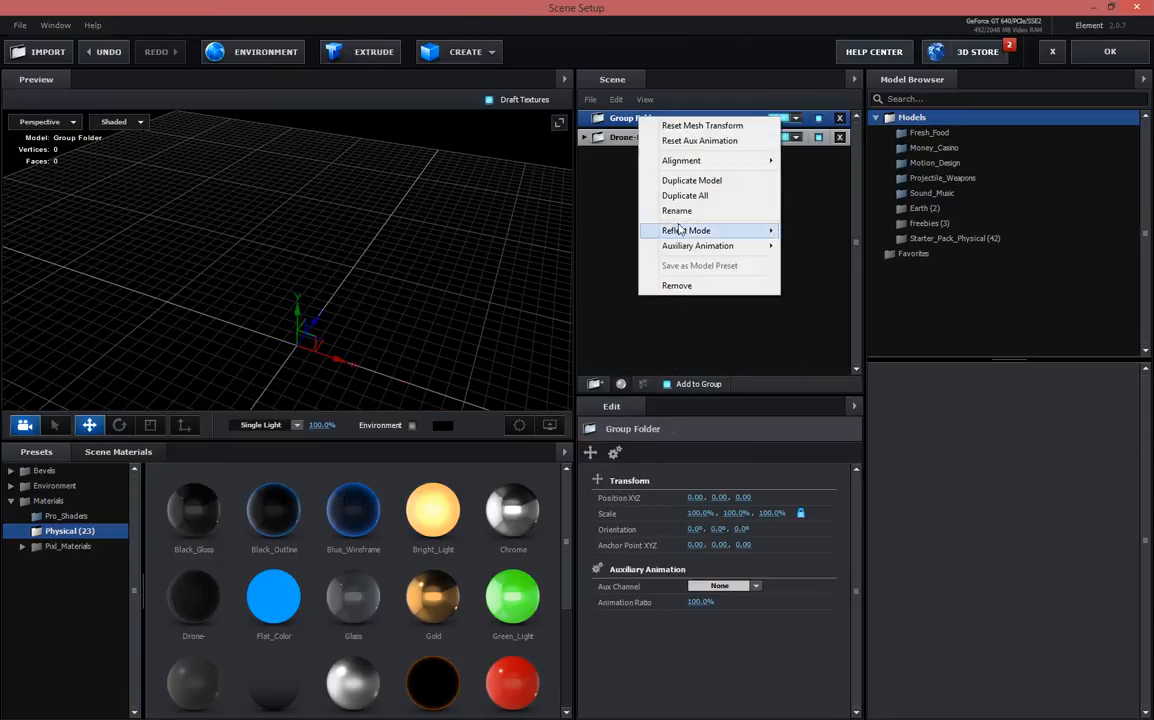
left_click(689, 212)
type("Wheels")
key("Return")
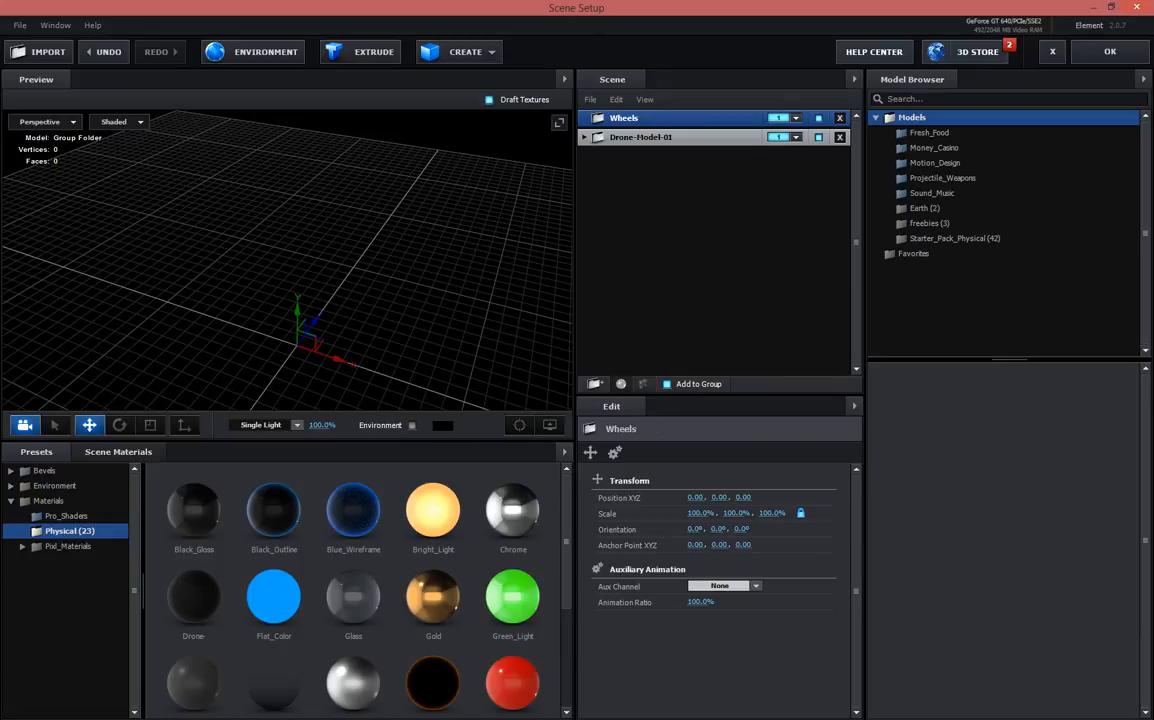
left_click(794, 119)
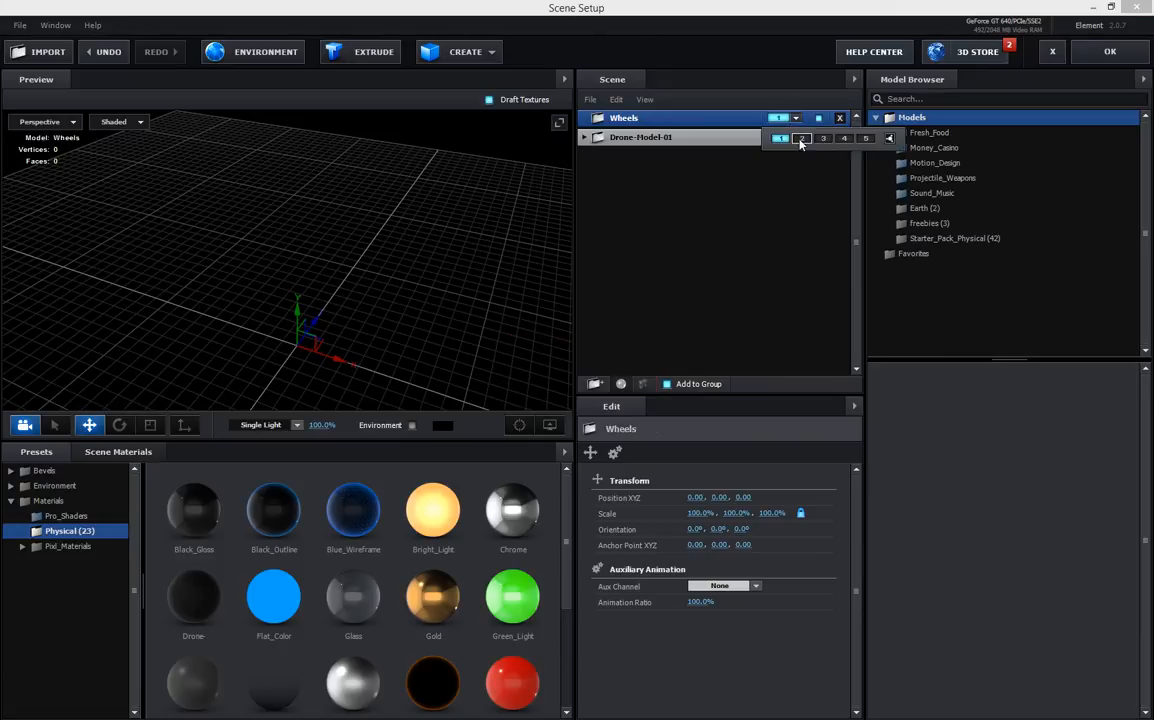
left_click(800, 139)
Move all six Torus Models from Drone-Model-01 into the Wheels folder and collapse both folders
left_click(593, 138)
left_click_drag(645, 155, 643, 122)
left_click_drag(645, 171, 653, 121)
left_click_drag(649, 206, 651, 120)
left_click_drag(650, 237, 659, 165)
left_click(620, 118)
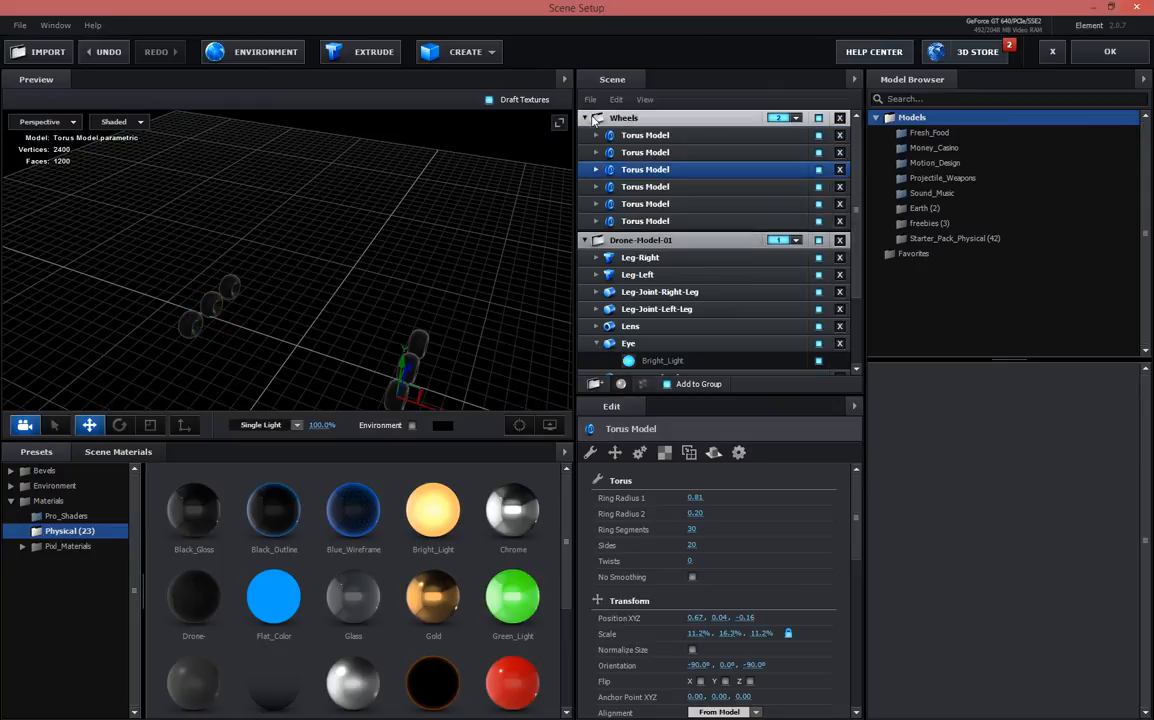
left_click(586, 118)
left_click(640, 137)
left_click(586, 137)
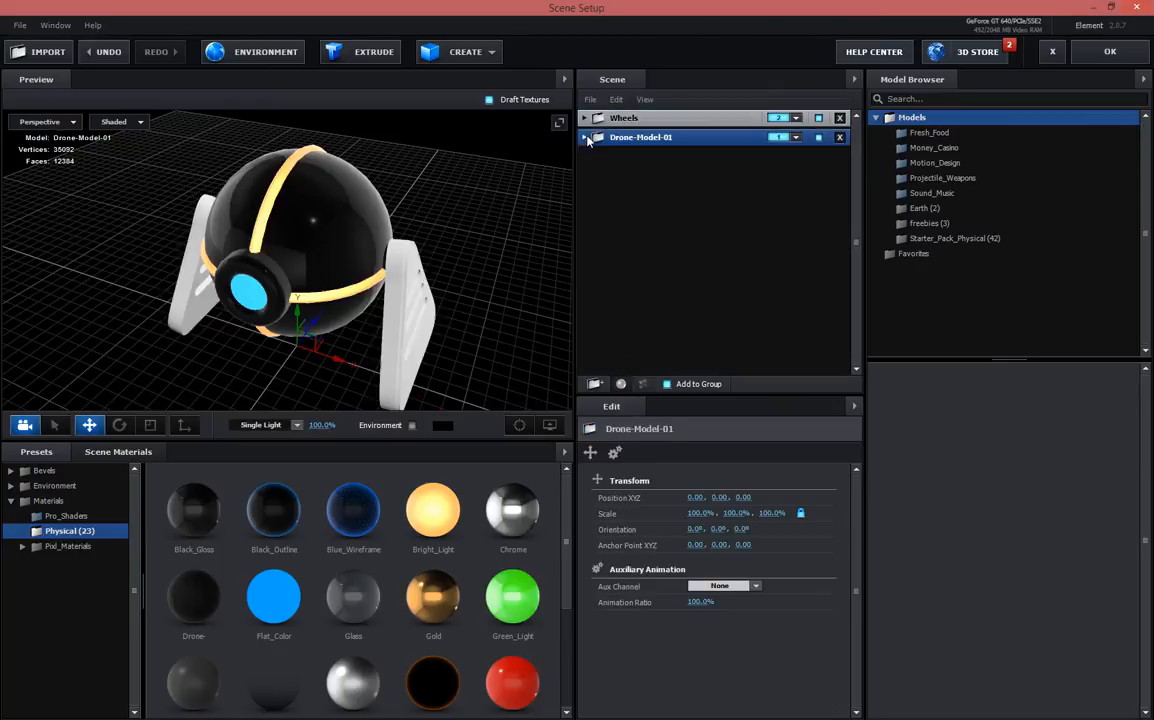
Add a box to Drone-Model-01 and move it up and back to about Y 1.02, Z 0.32
left_click_drag(420, 250, 373, 247)
left_click(463, 54)
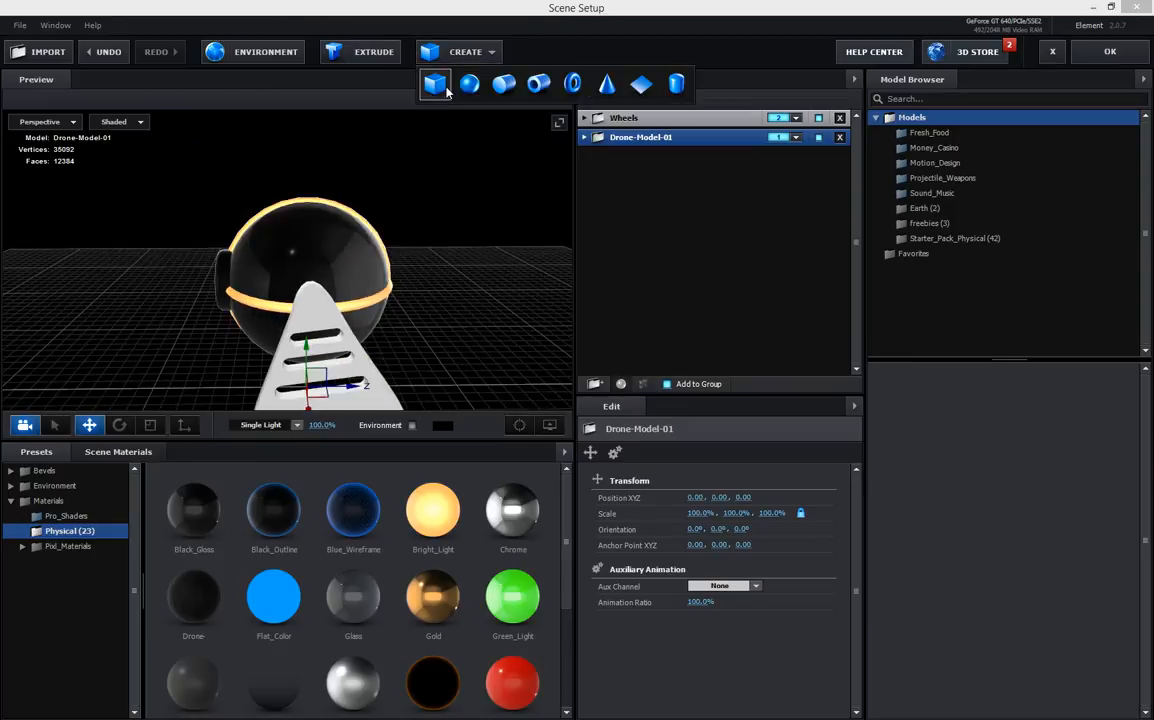
left_click(436, 86)
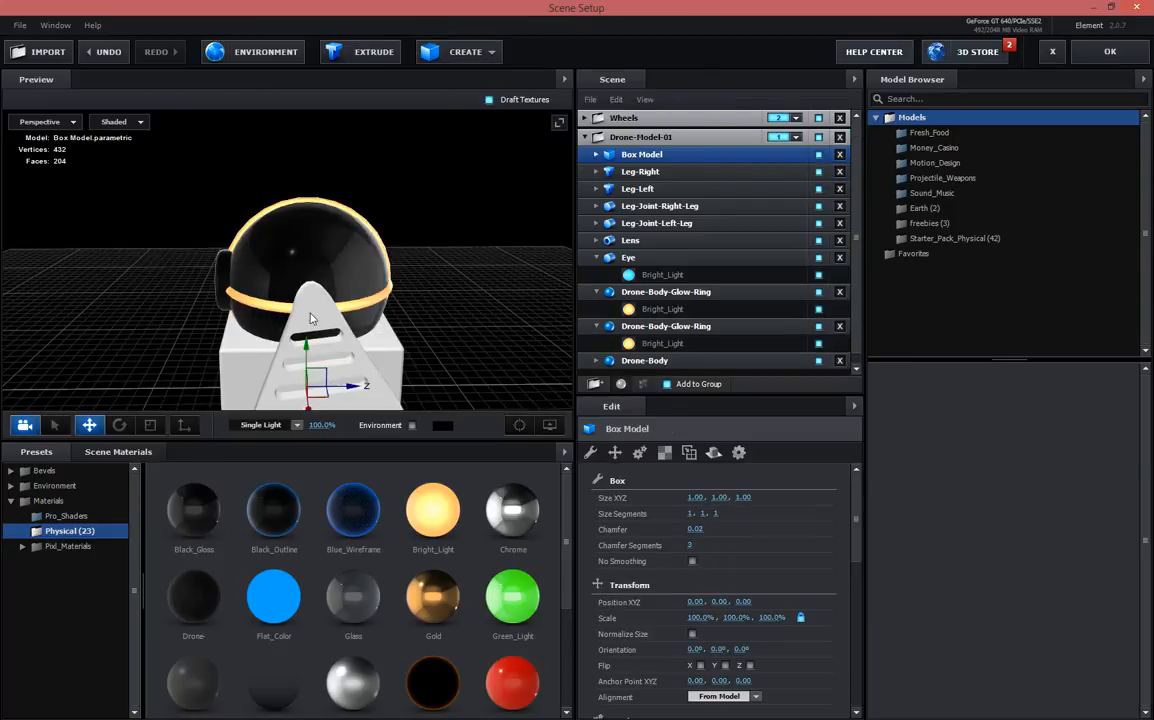
left_click_drag(306, 345, 418, 238)
Tilt the box to about 18.9° around X and scale it uniformly to about 32%
left_click(119, 425)
left_click_drag(363, 187, 416, 225)
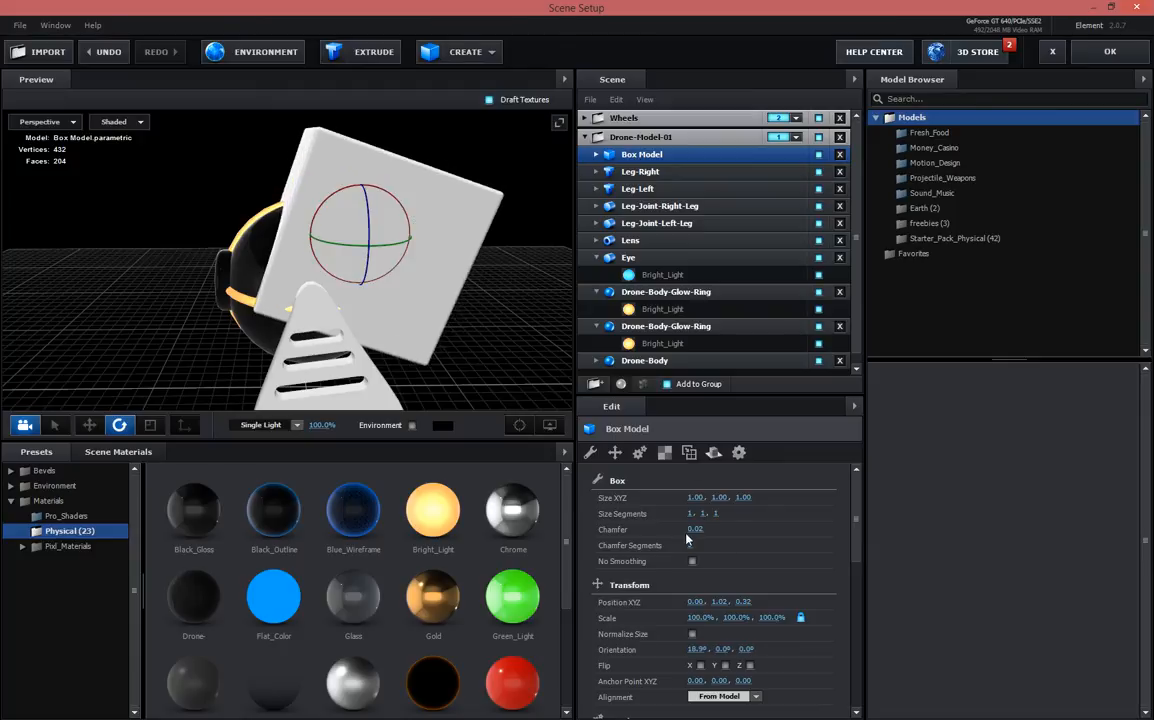
left_click_drag(450, 359, 504, 367)
left_click(159, 425)
left_click_drag(373, 252, 267, 218)
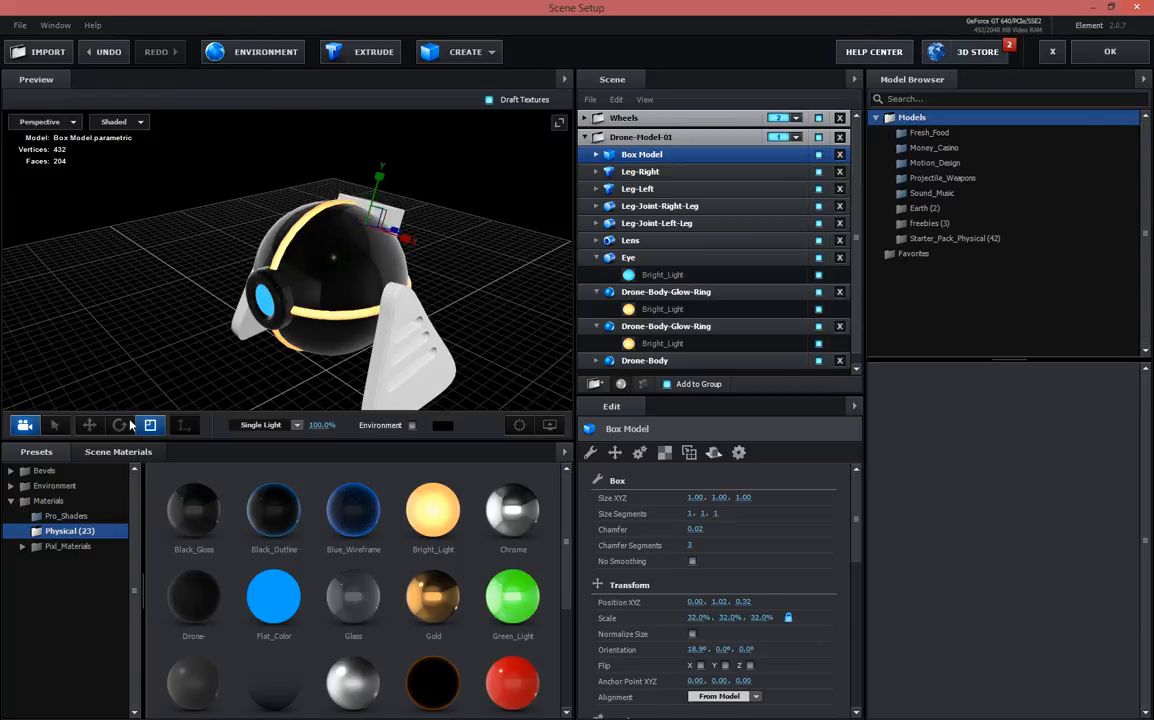
Raise the box to about Y 1.07 and tilt it to about 40.4° around X against the body's upper back
left_click(90, 426)
left_click_drag(369, 187, 369, 175)
left_click_drag(468, 182, 403, 259)
scroll(404, 259, "up", 4)
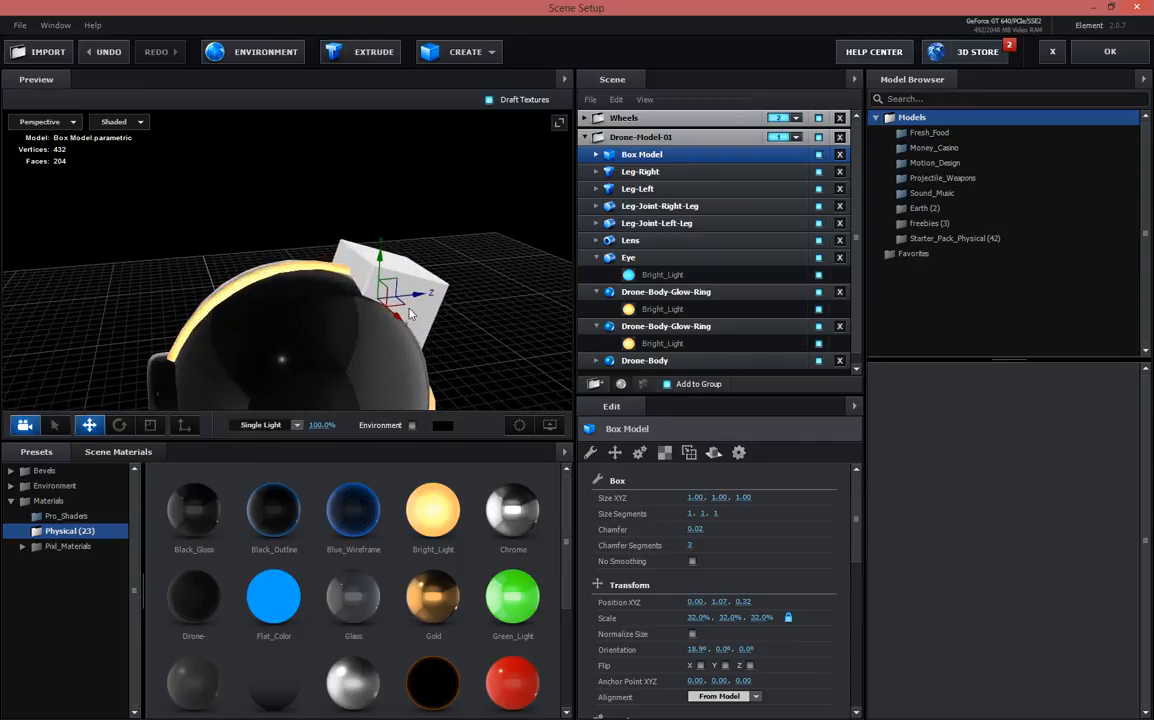
left_click_drag(469, 288, 226, 396)
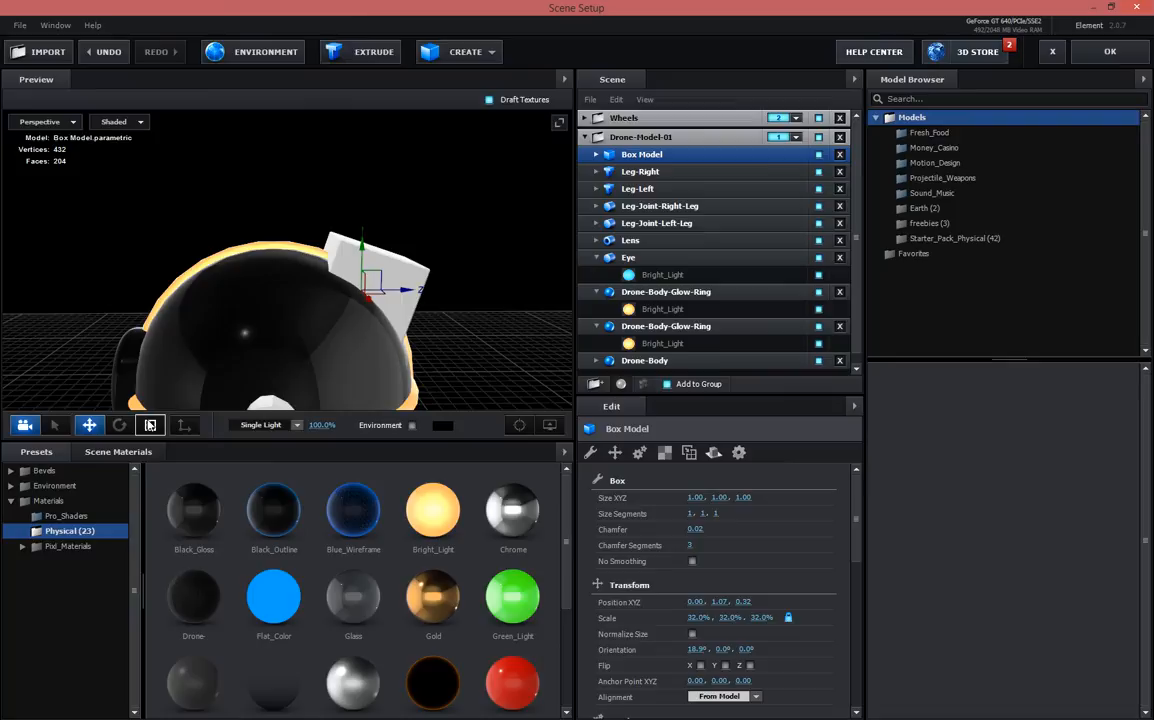
left_click(120, 425)
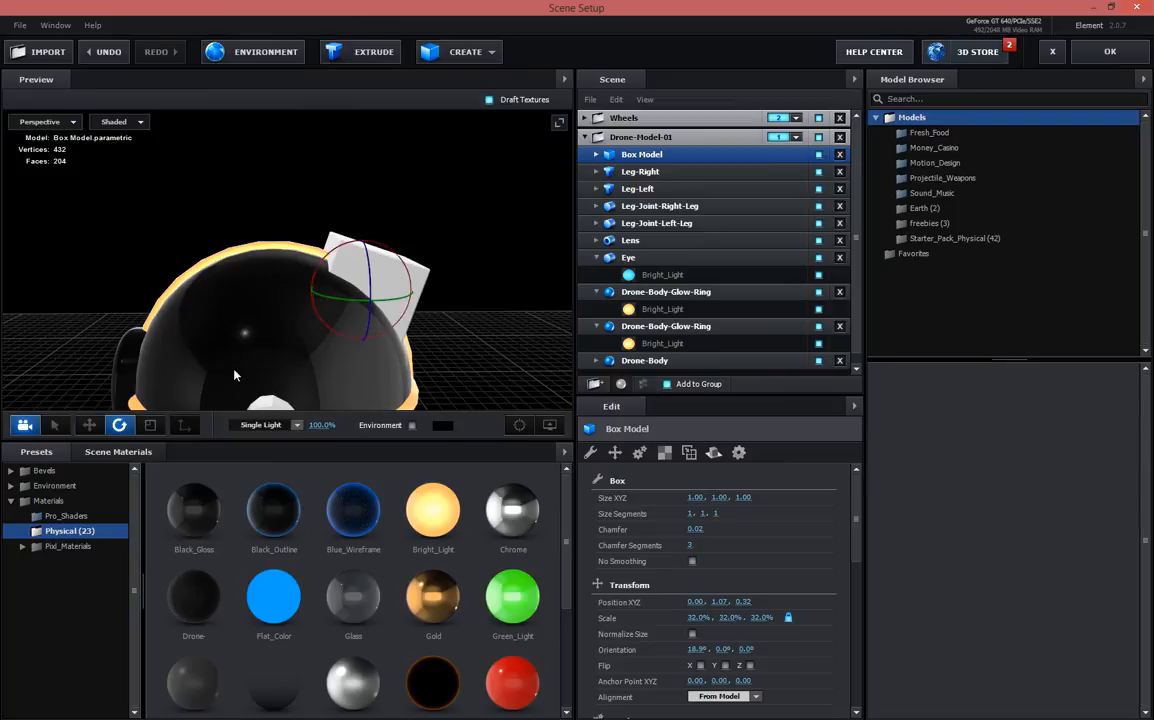
left_click_drag(324, 280, 333, 262)
left_click_drag(444, 243, 262, 226)
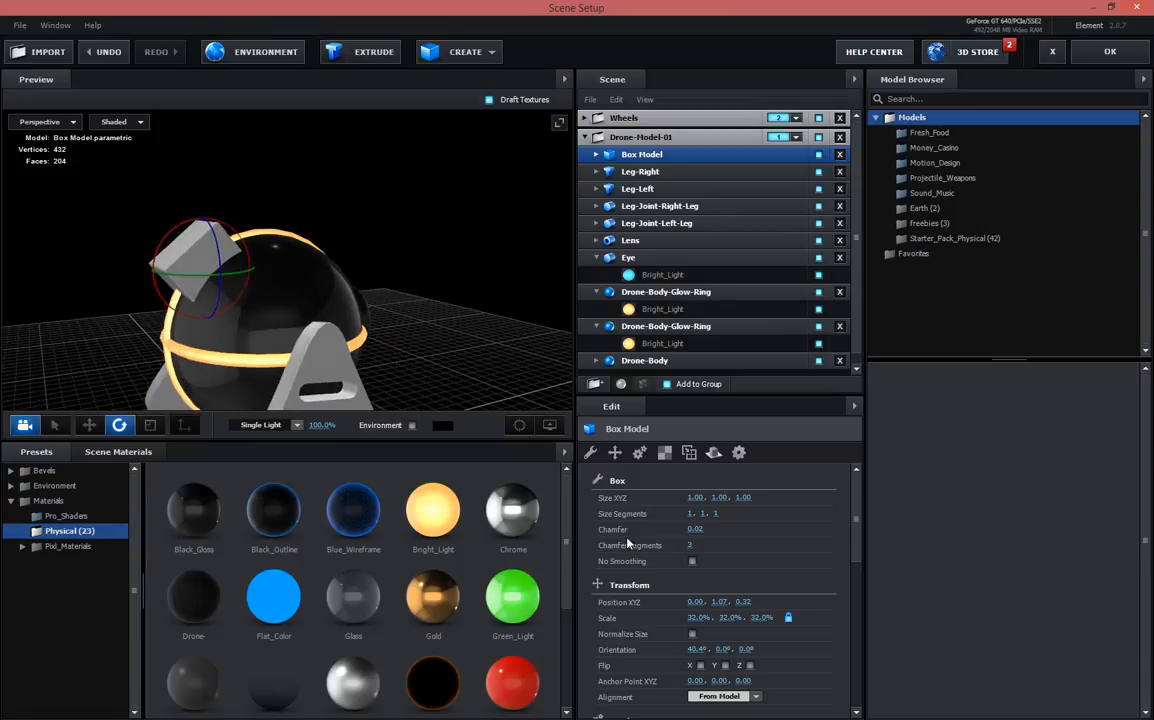
Increase the box's chamfer to about 0.31 and flatten the box along its Y axis to about 19.9%
left_click_drag(692, 528, 764, 523)
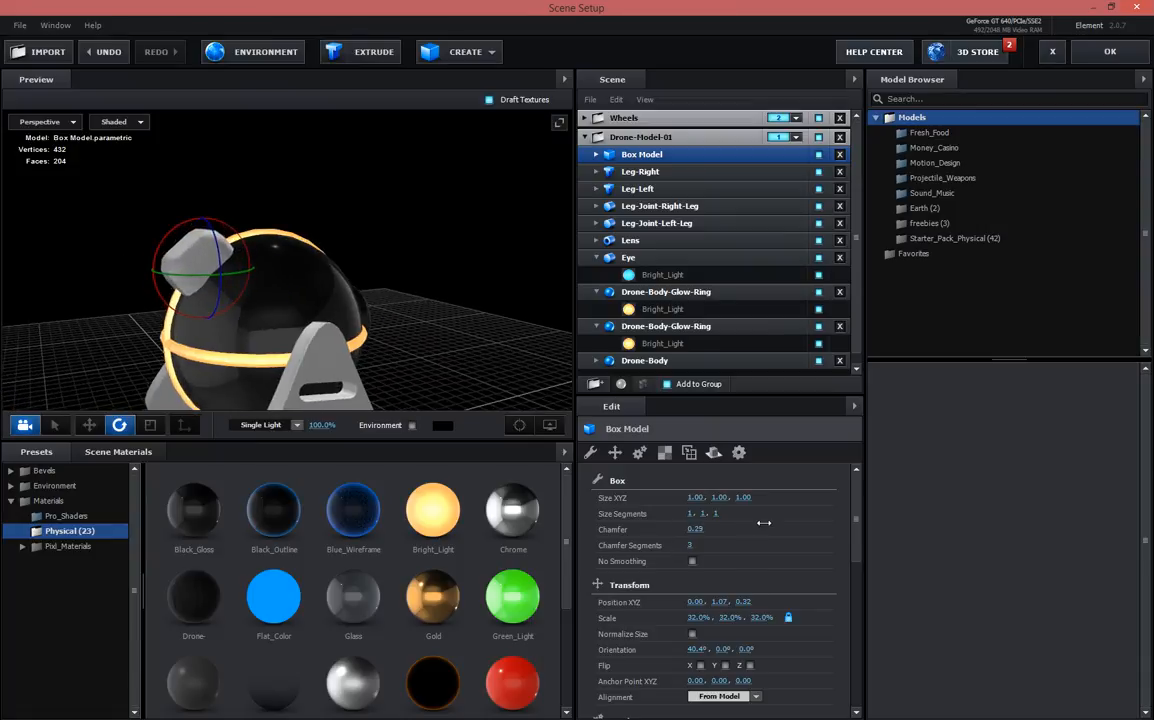
left_click_drag(421, 338, 498, 336)
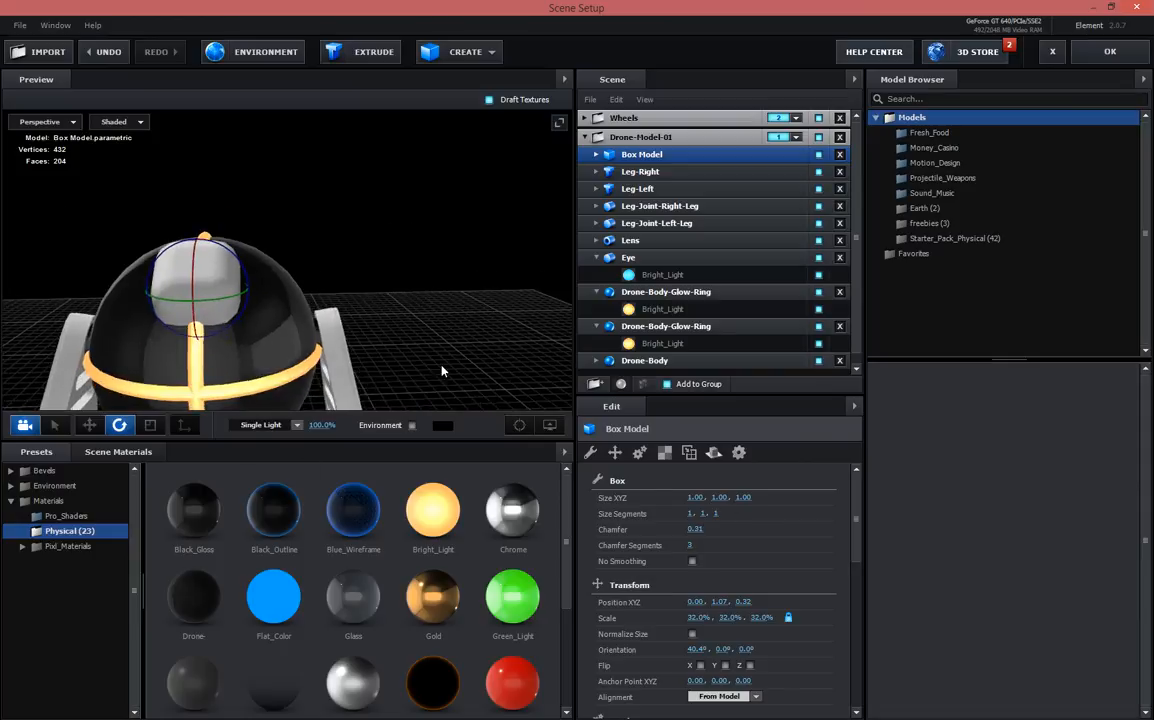
left_click(152, 426)
left_click_drag(288, 326, 355, 319)
left_click_drag(346, 263, 336, 281)
mouse_move(298, 322)
left_mouse_down()
mouse_move(340, 325)
mouse_move(288, 330)
left_mouse_up()
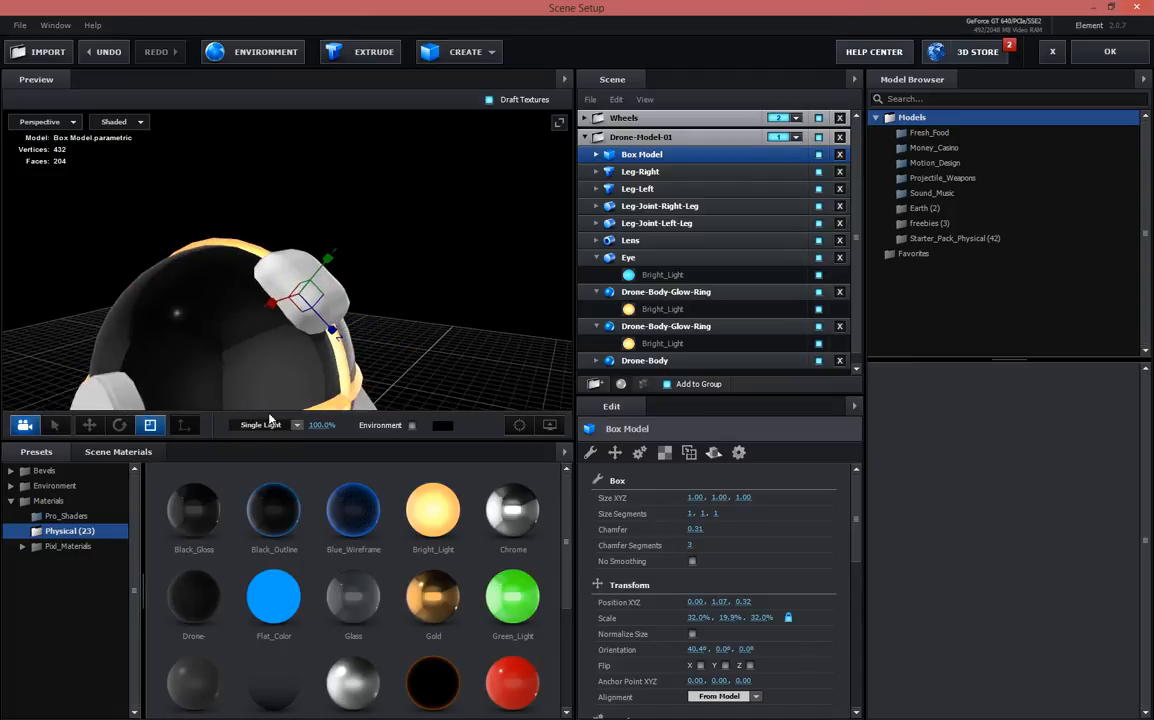
Apply the Black_Gloss material to the box and set its chamfer segments to 20
left_click_drag(207, 498, 287, 290)
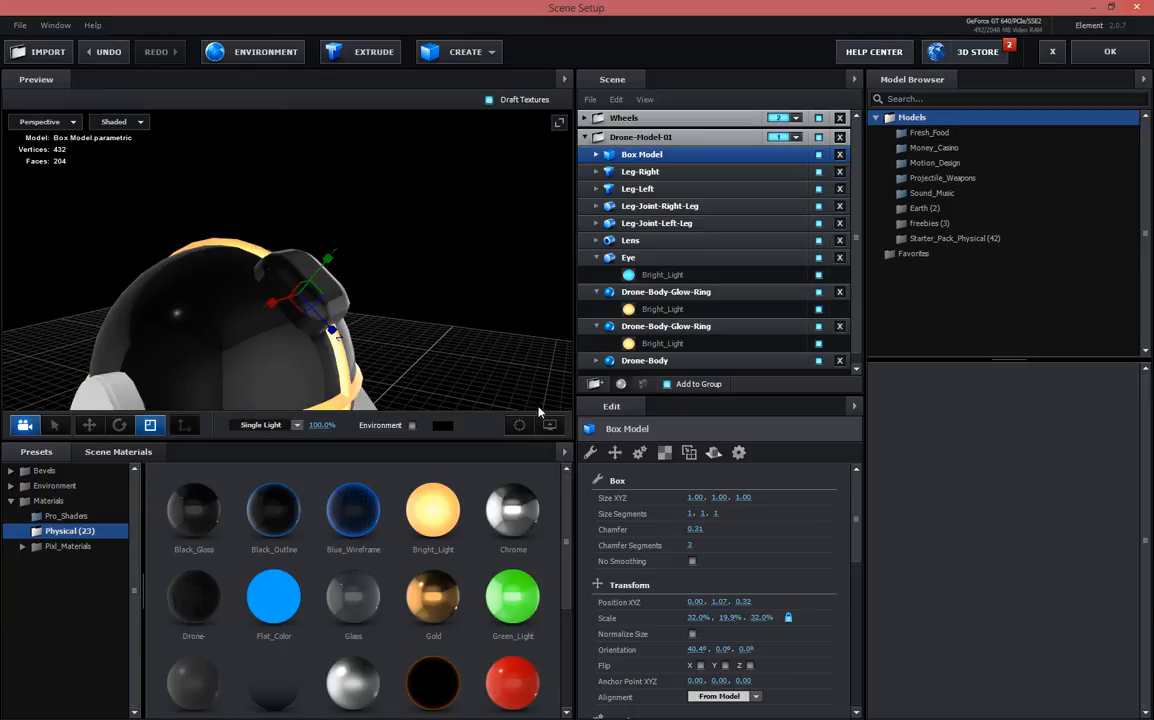
left_click_drag(689, 541, 704, 540)
left_click_drag(450, 383, 446, 328)
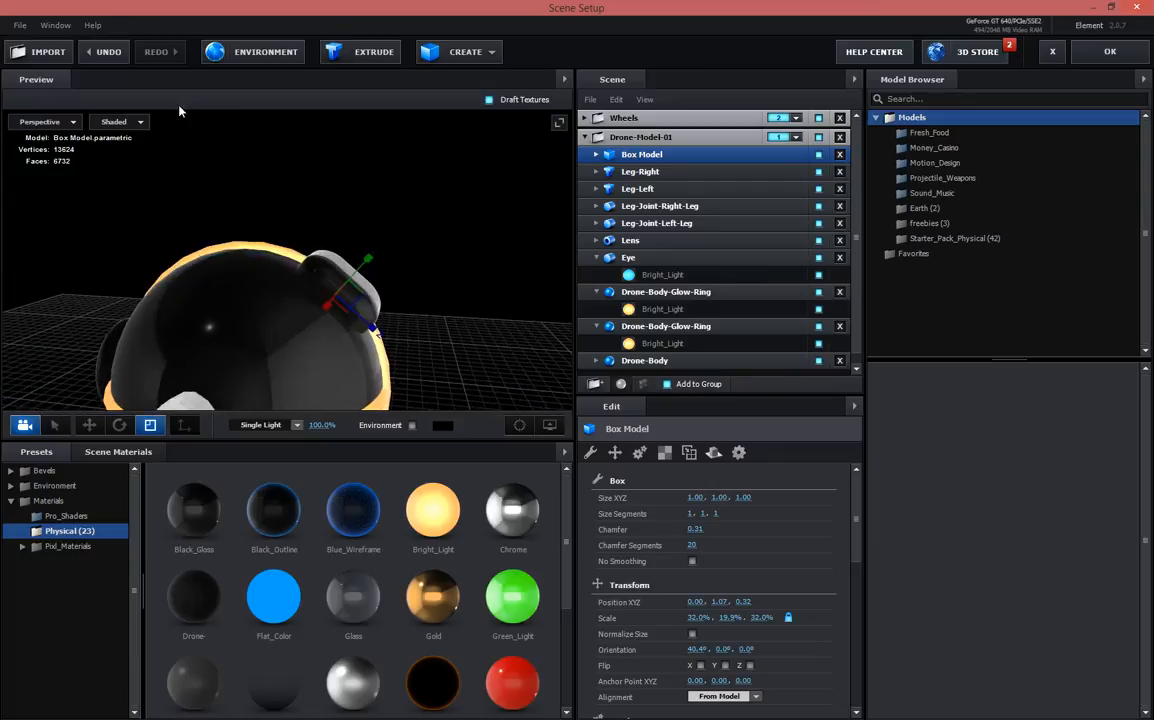
Rename the Box Model as Mini-Gun
right_click(646, 157)
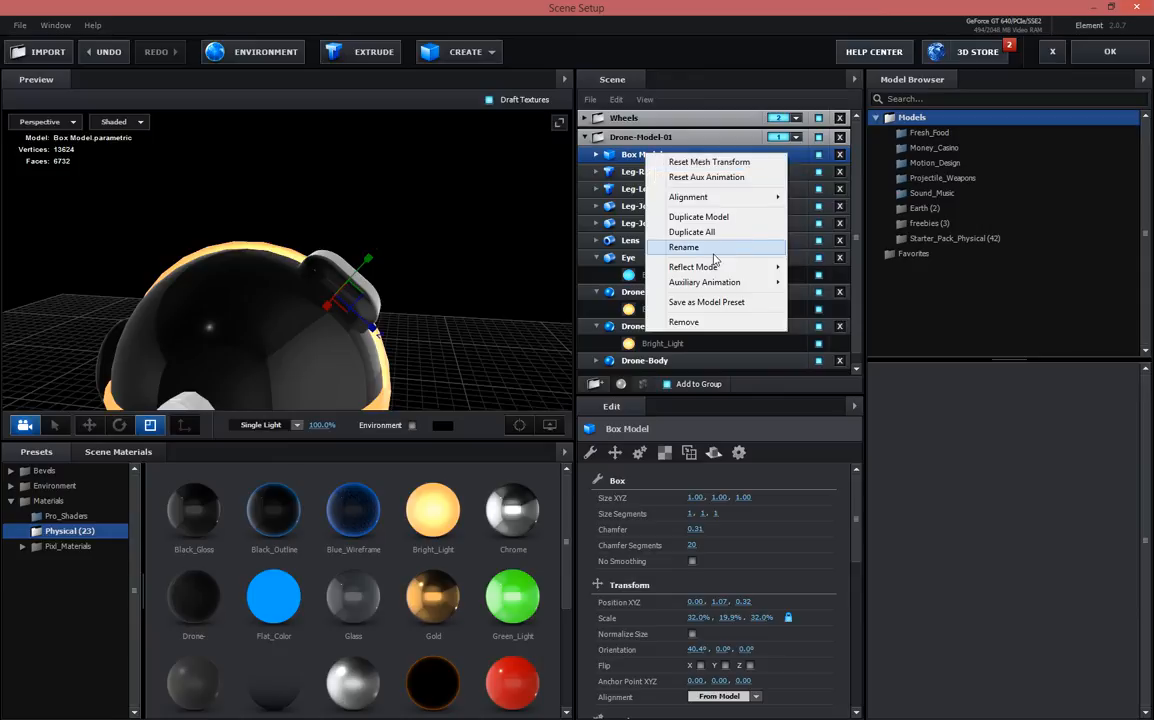
left_click(715, 251)
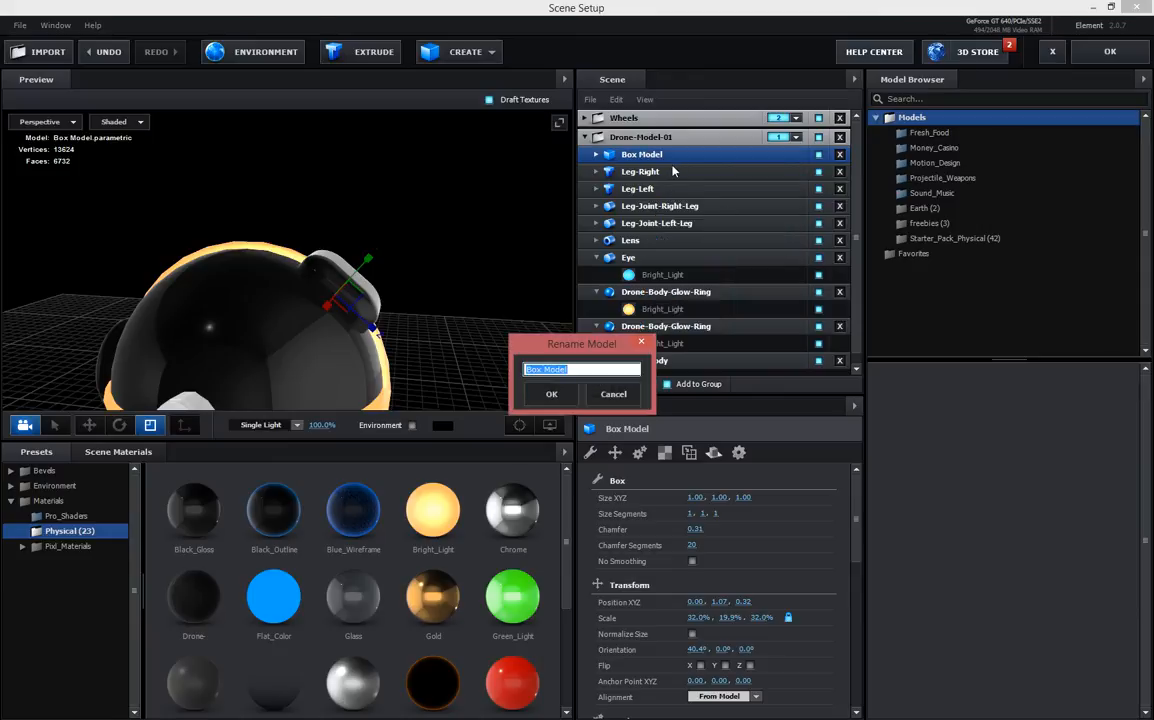
type("Mini-Gun")
key("Return")
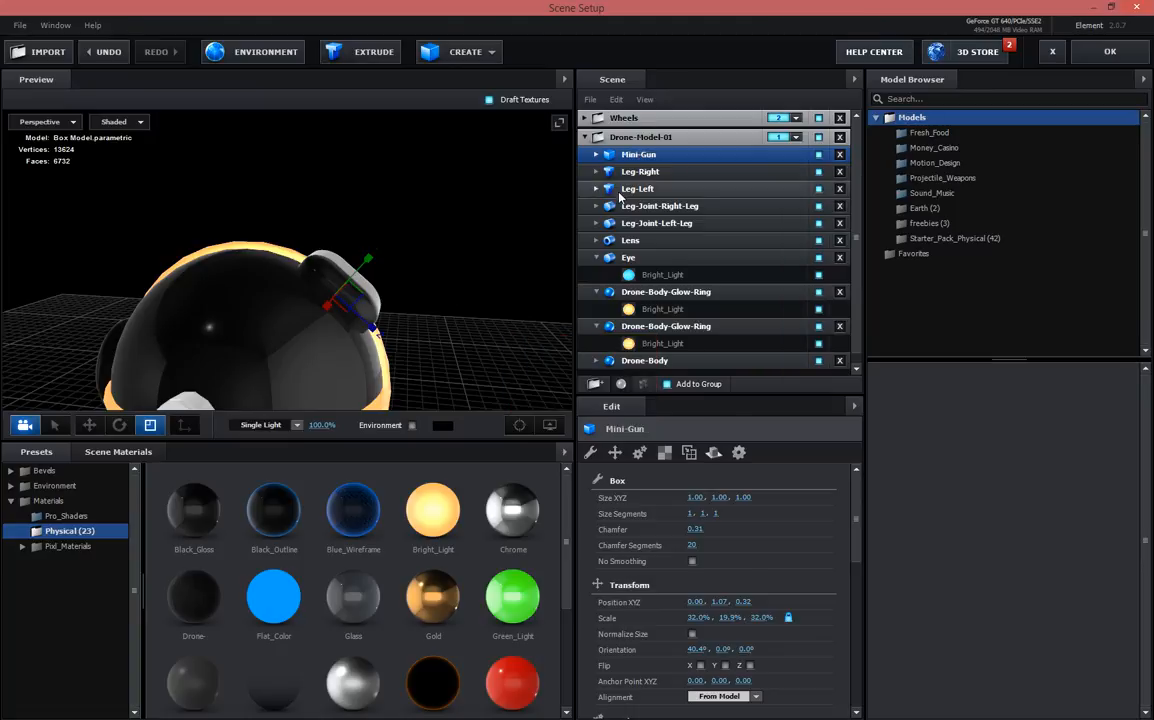
Duplicate the Mini-Gun box and offset the copy outward to about Y 1.10, Z 0.37
left_click(89, 426)
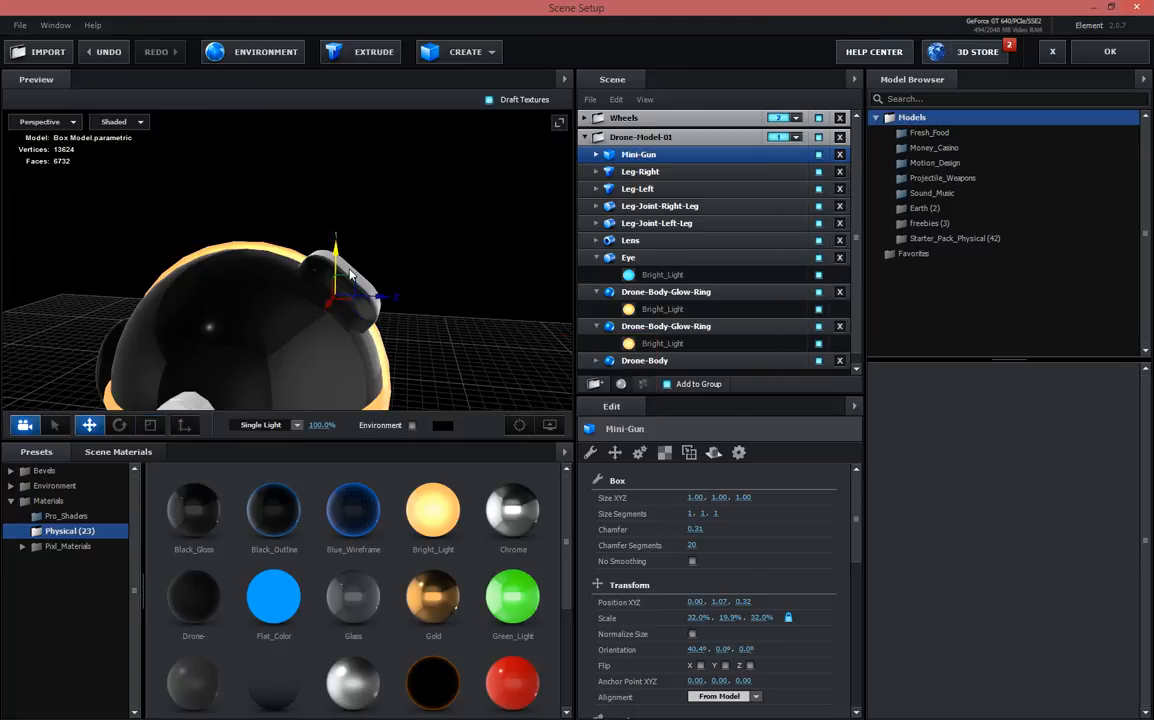
key("ctrl+d")
left_click_drag(345, 287, 360, 277)
left_click_drag(450, 231, 424, 252)
Shrink the Mini-Gun copy to about 27.9%, 17.3%, 27.9% and nudge it to about Y 1.11, Z 0.36 against the original box
left_click(150, 425)
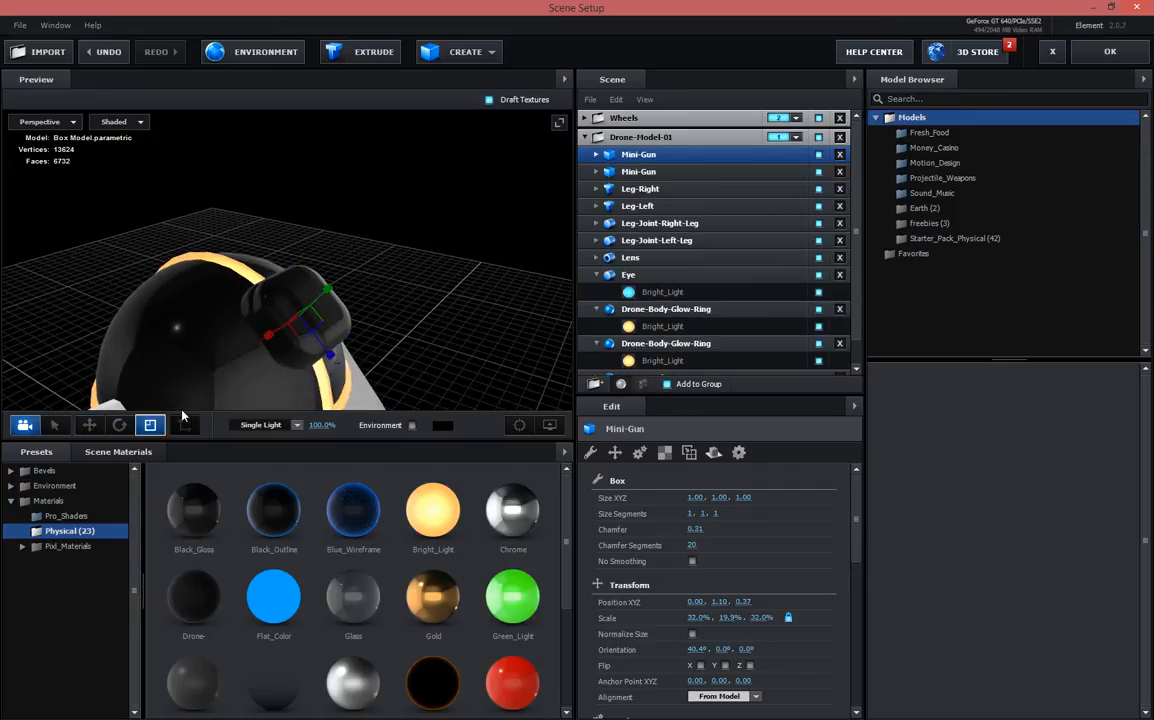
left_click_drag(303, 321, 295, 326)
left_click_drag(418, 302, 436, 277)
left_click(89, 425)
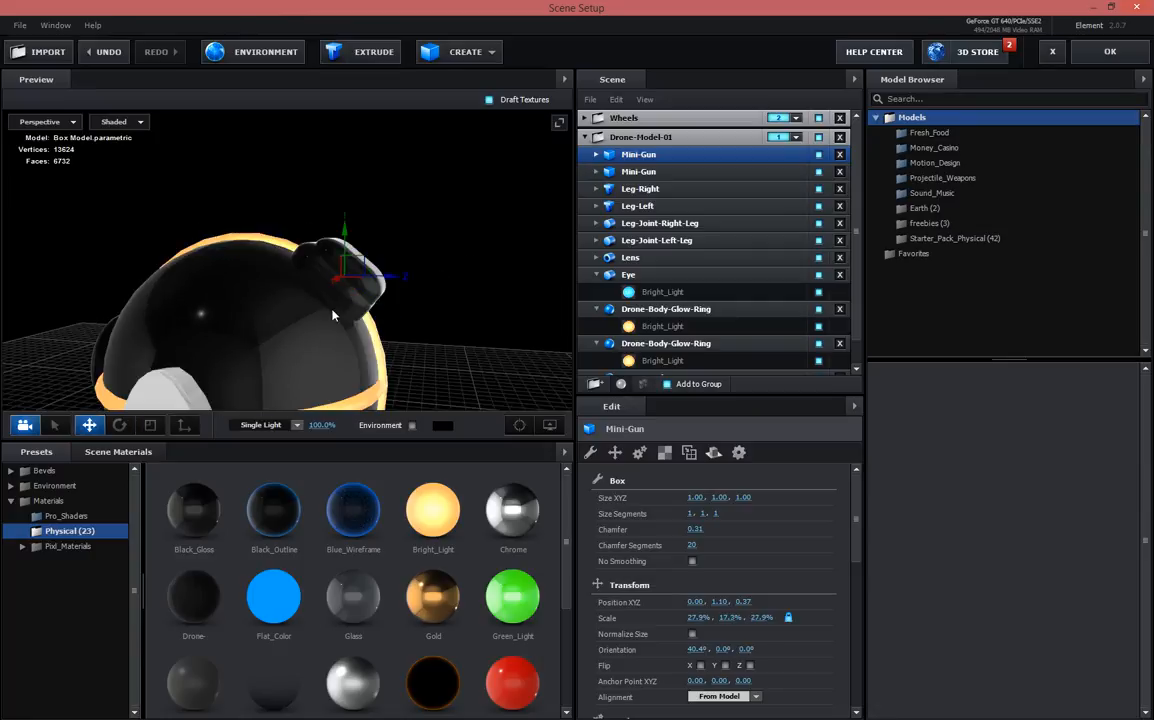
left_click_drag(340, 262, 358, 268)
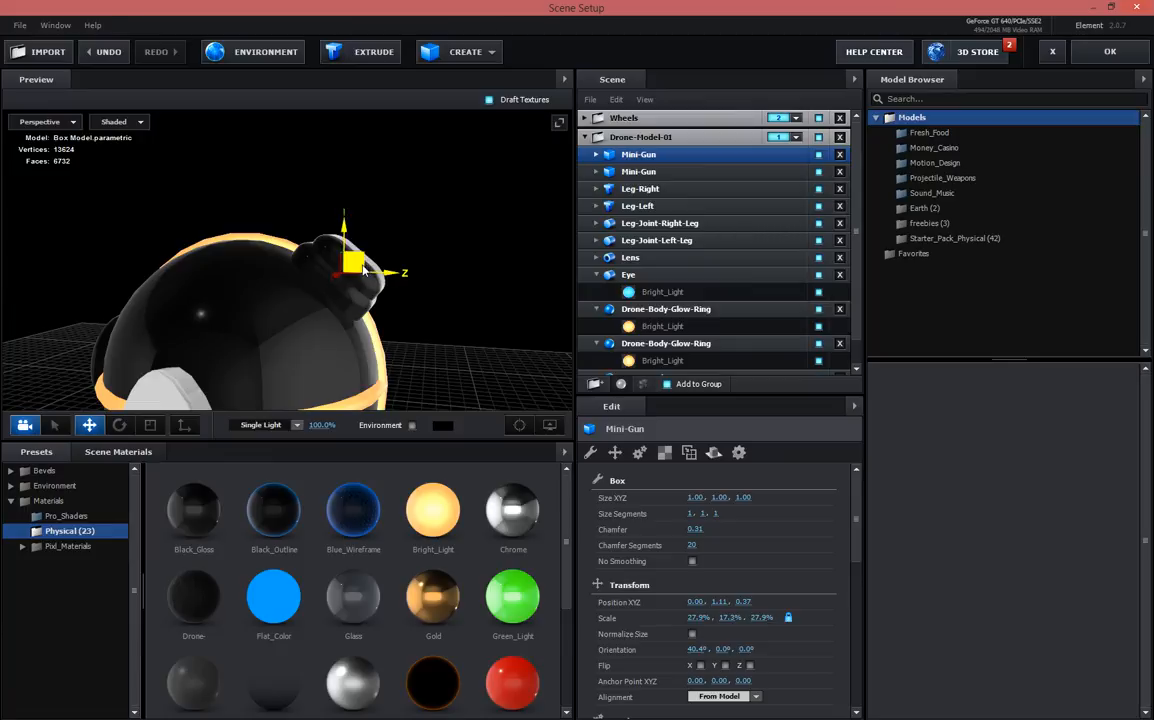
left_click_drag(357, 271, 353, 271)
left_click_drag(424, 245, 380, 242)
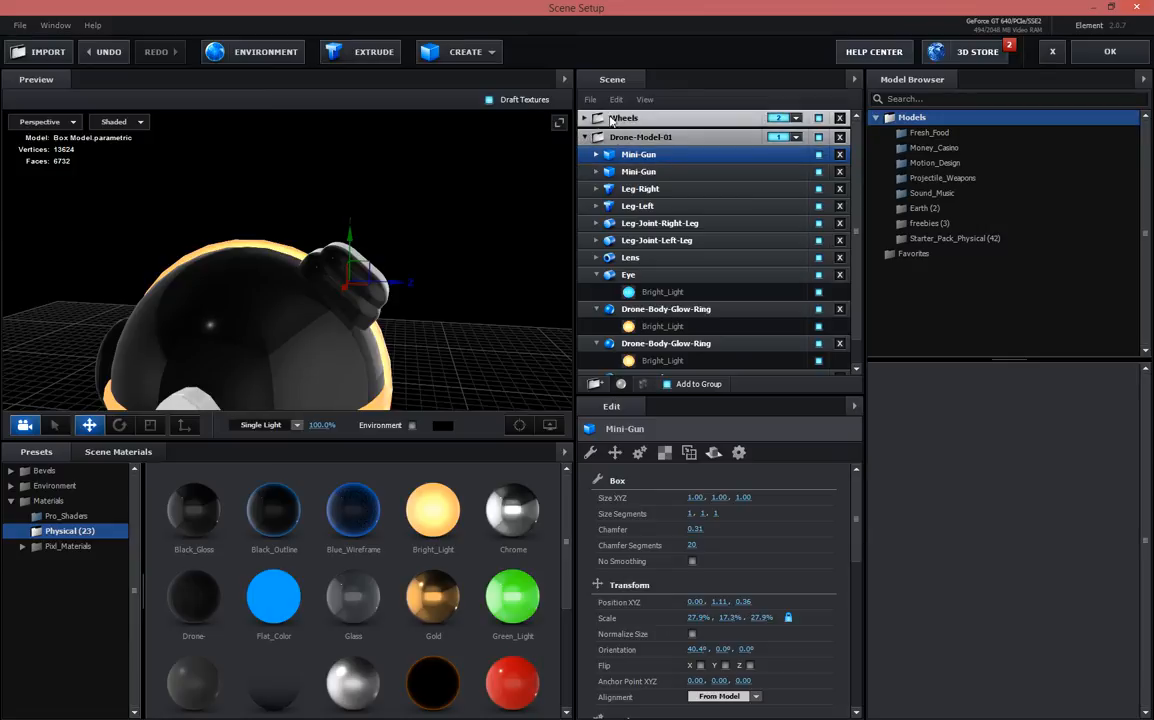
left_click_drag(439, 255, 375, 256)
scroll(375, 256, "up", 5)
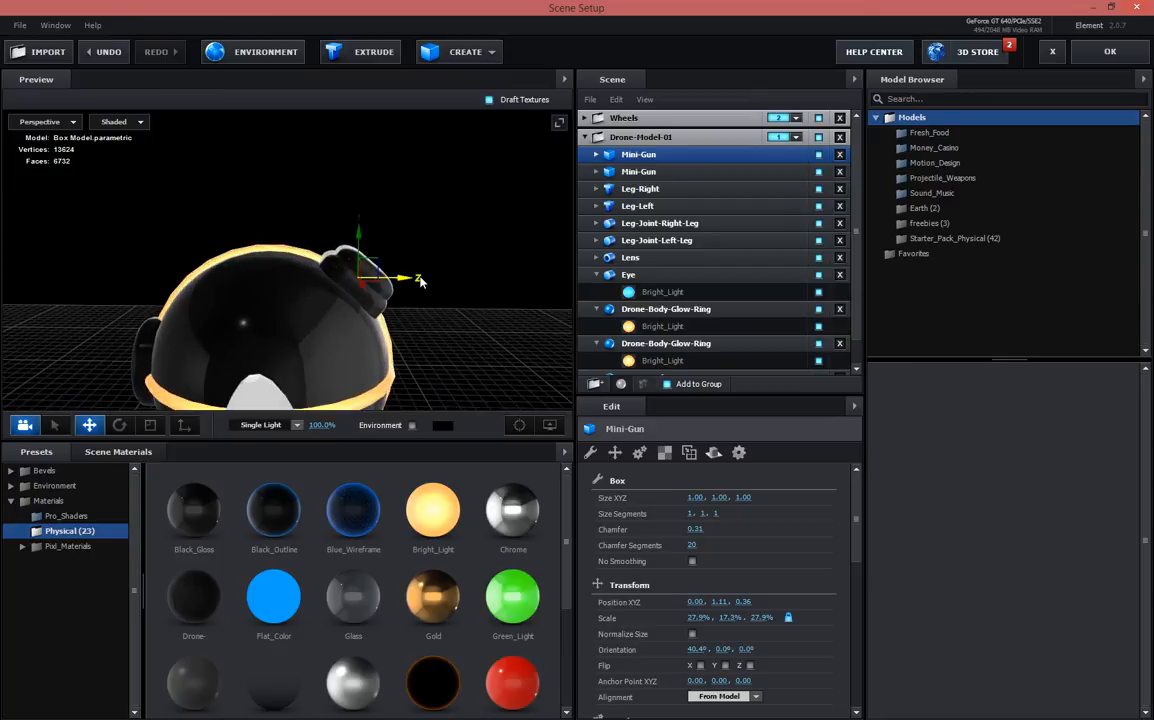
Accept the scene changes, return to the composition and save the project as Drone-Render
left_click(1076, 55)
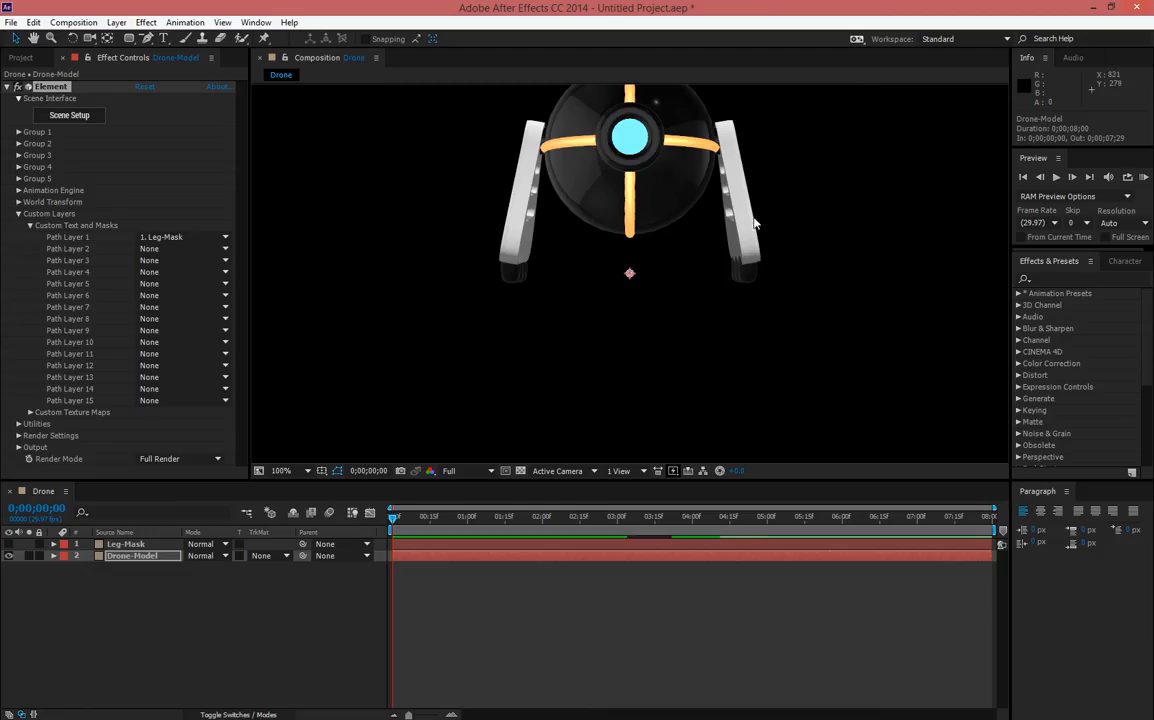
key("ctrl+s")
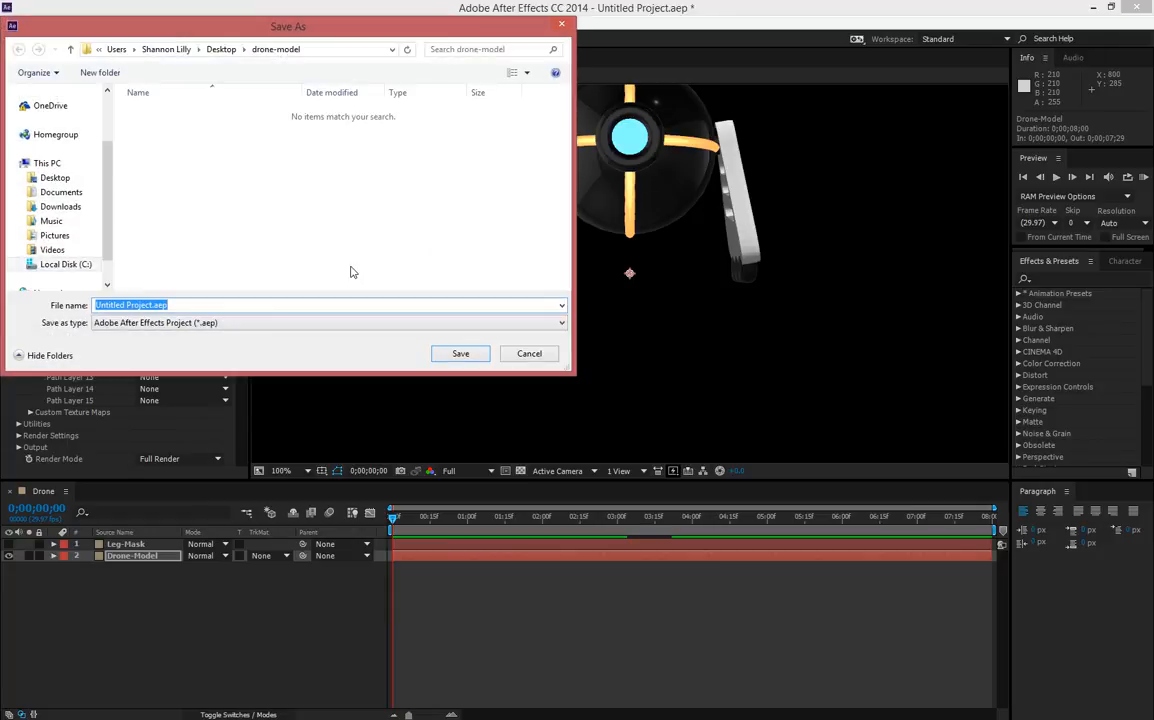
type("D")
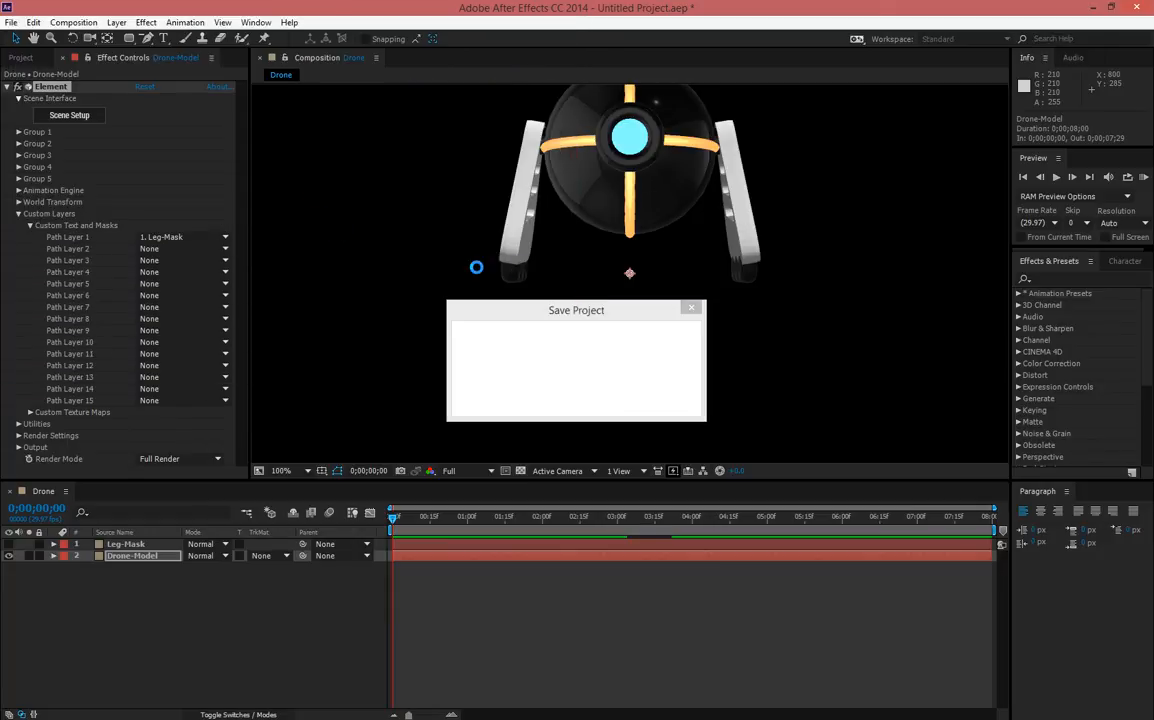
Add a two-node camera with the 24mm preset to the Drone composition
right_click(151, 606)
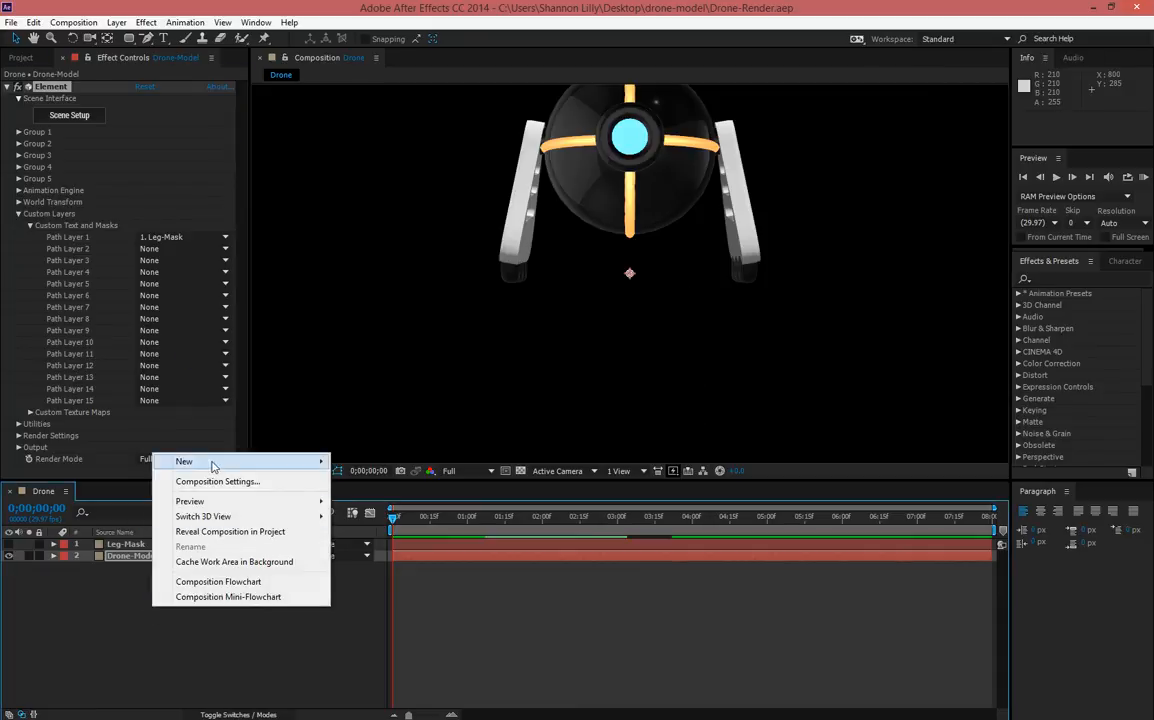
mouse_move(240, 461)
left_click(381, 528)
left_click(665, 261)
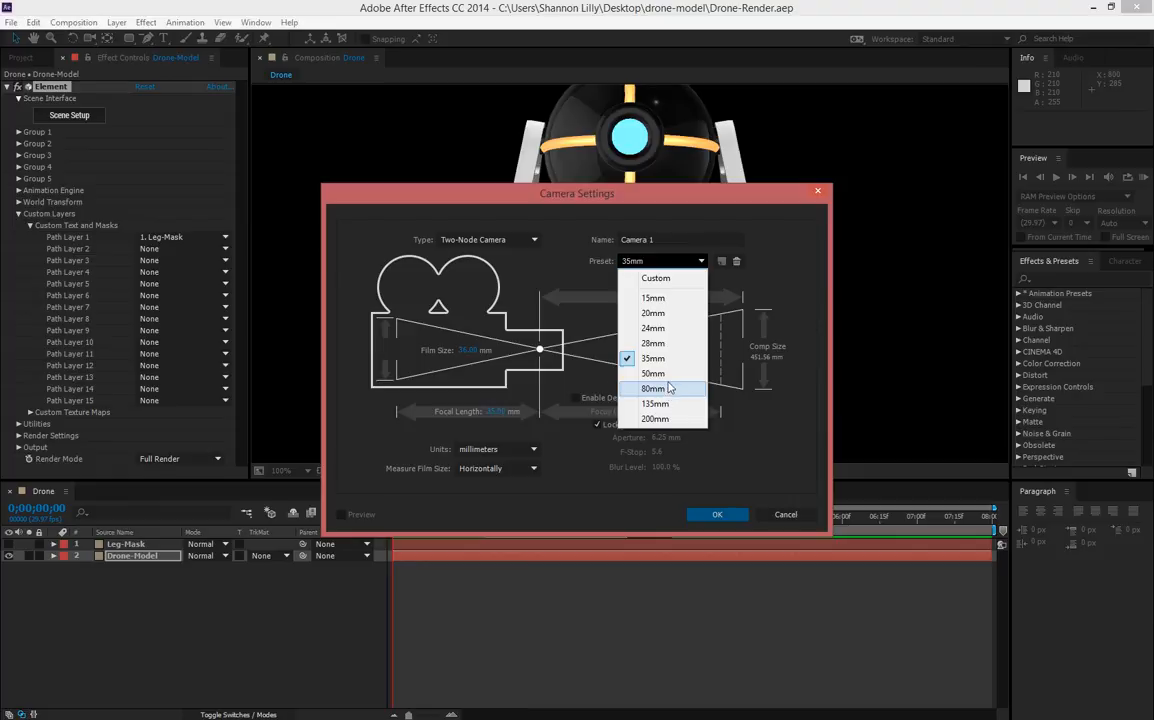
left_click(652, 328)
left_click(716, 514)
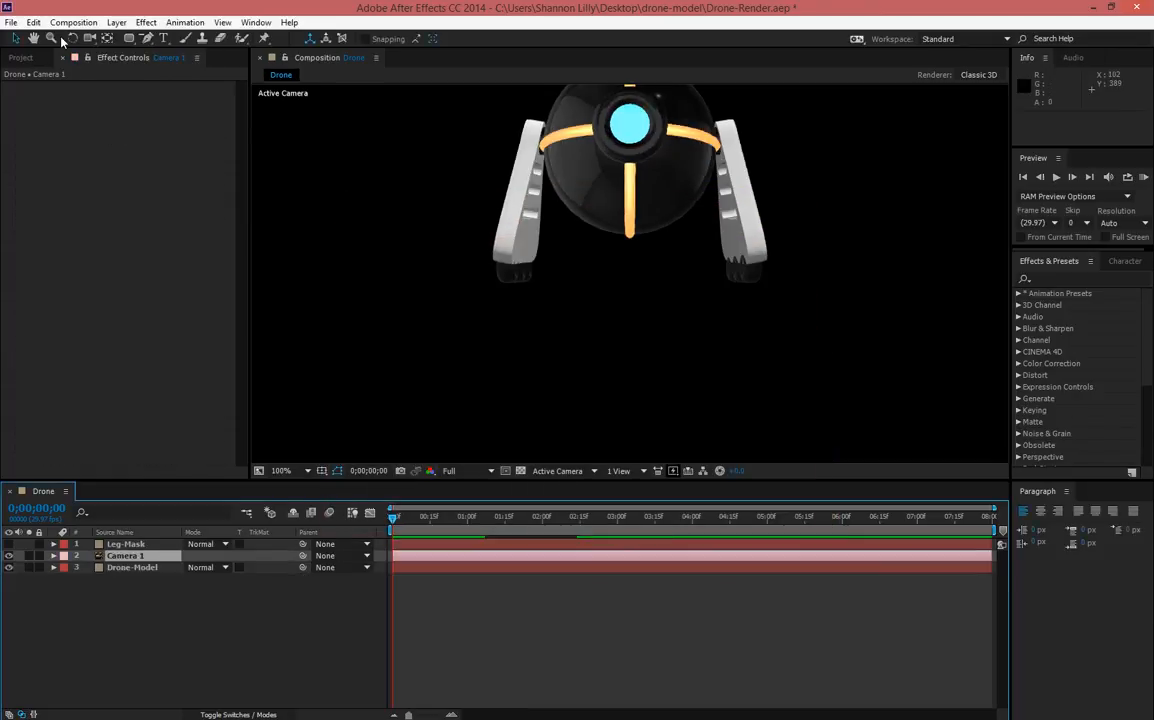
Orbit and track the camera to frame the whole drone from above and to one side, at about 838.9, -7.8, -793.2
left_click_drag(92, 38, 143, 60)
left_click_drag(637, 144, 596, 146)
left_click_drag(88, 40, 130, 67)
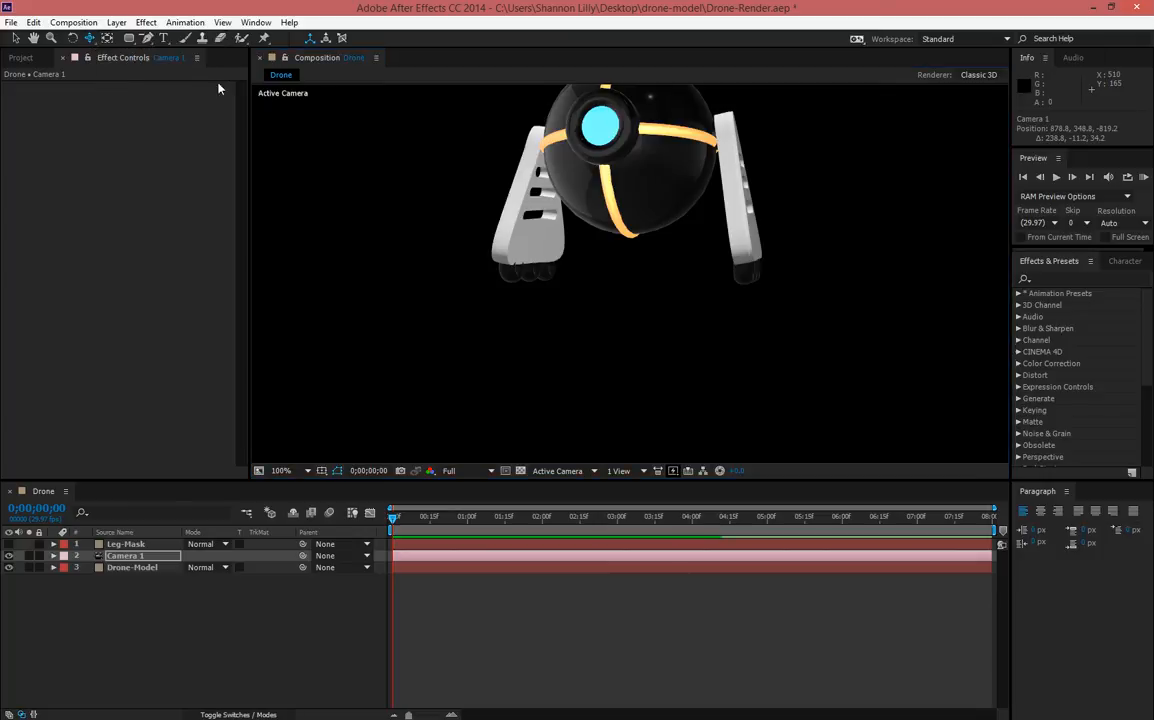
left_click_drag(629, 158, 631, 267)
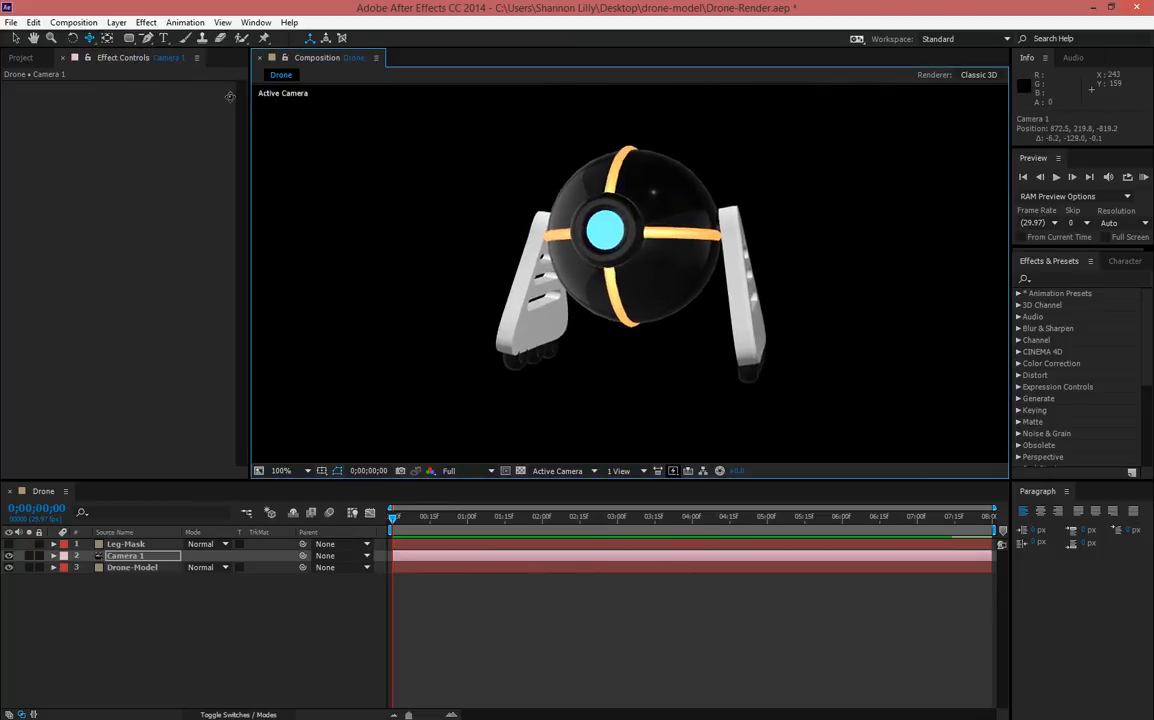
left_click(155, 62)
left_click_drag(440, 128, 611, 204)
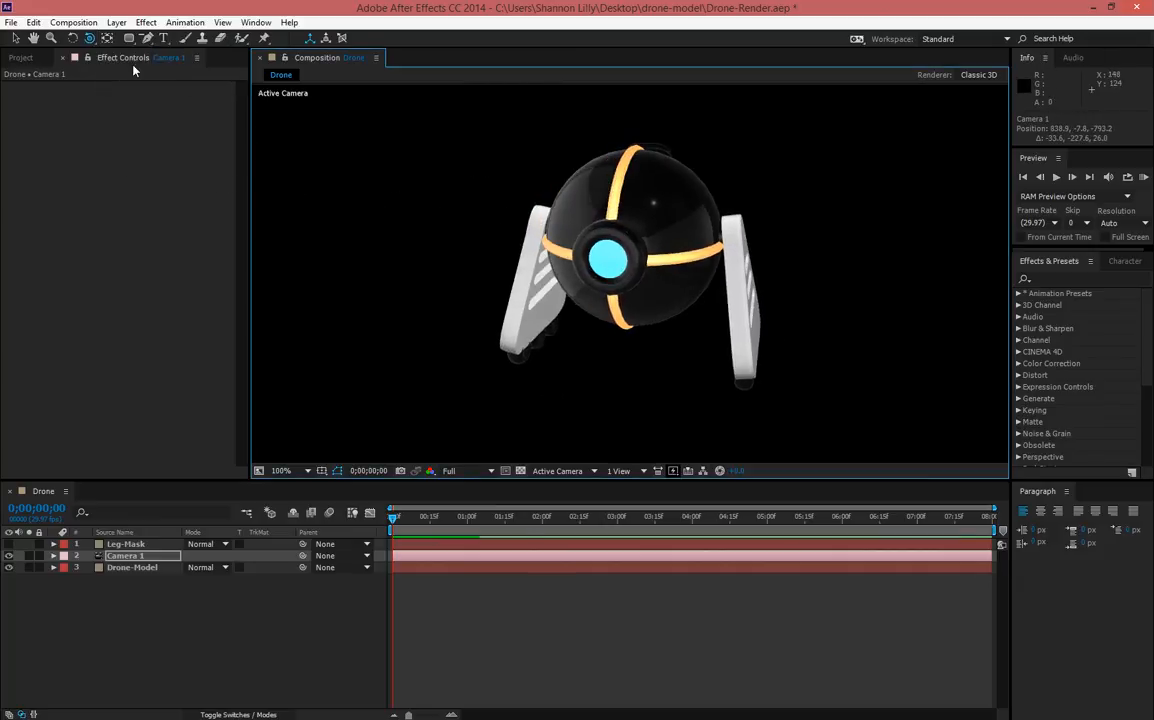
Reopen the Drone-Model layer's Element scene and set the segments of the glow ring rotated 270° to 20
left_click(126, 544)
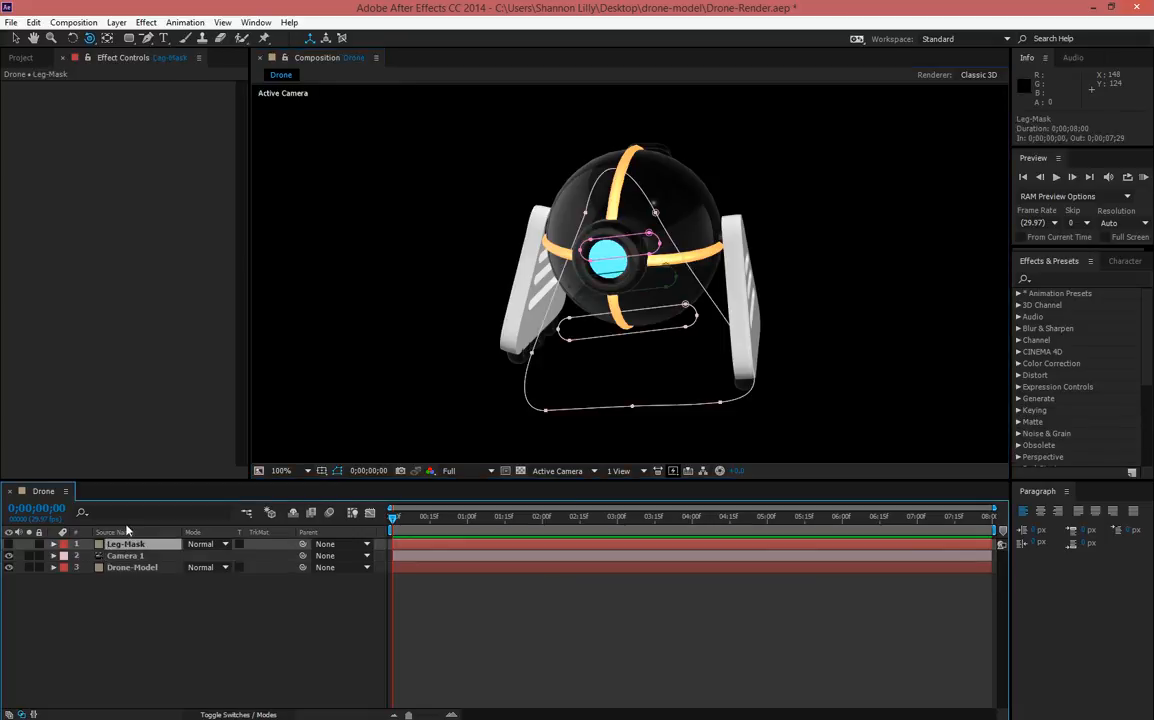
left_click(125, 568)
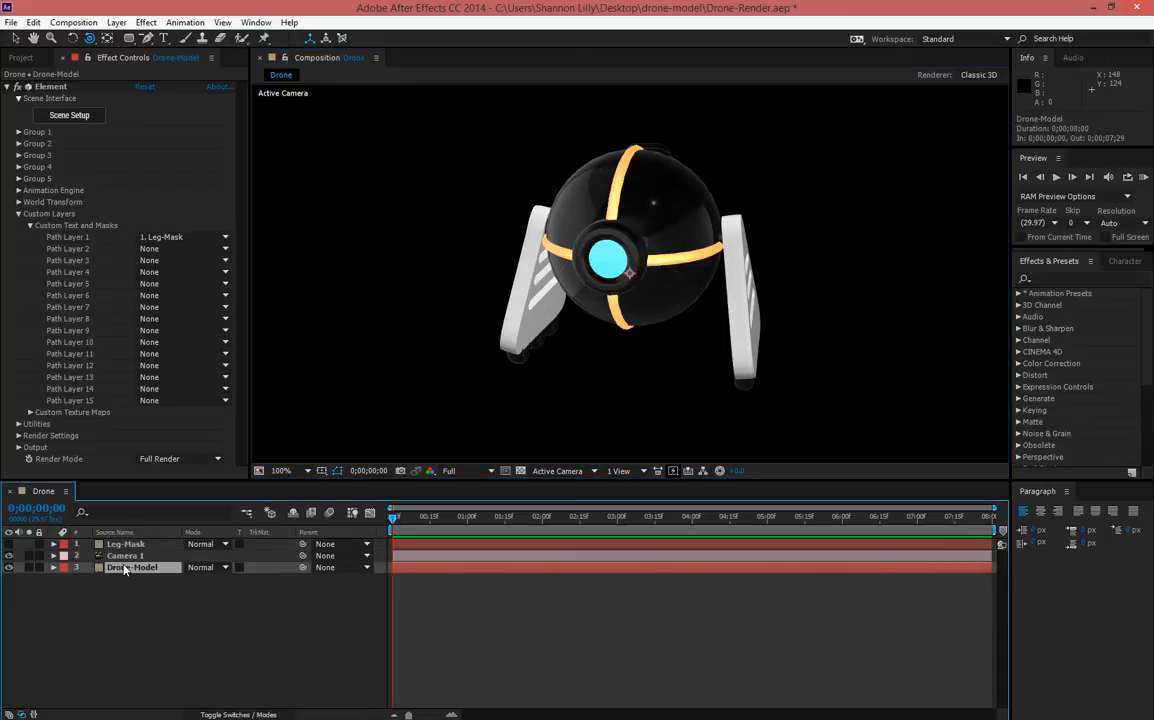
left_click(66, 116)
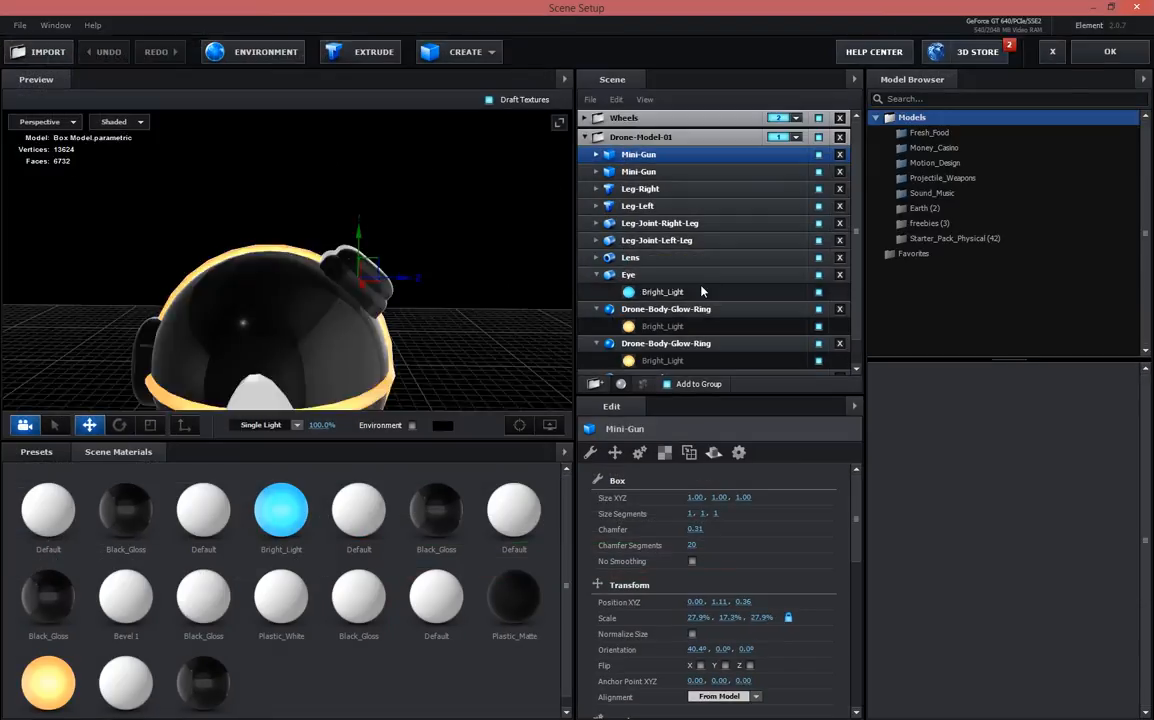
left_click(698, 310)
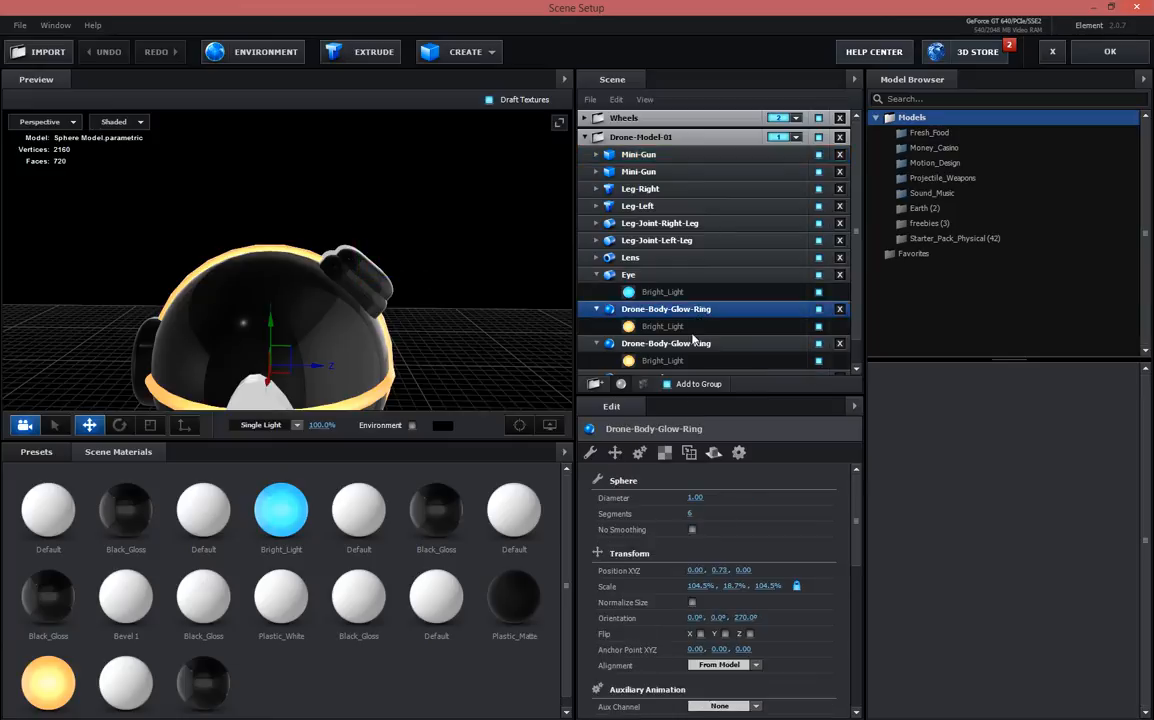
left_click(690, 514)
type("12")
key("Tab")
left_click_drag(693, 514, 691, 516)
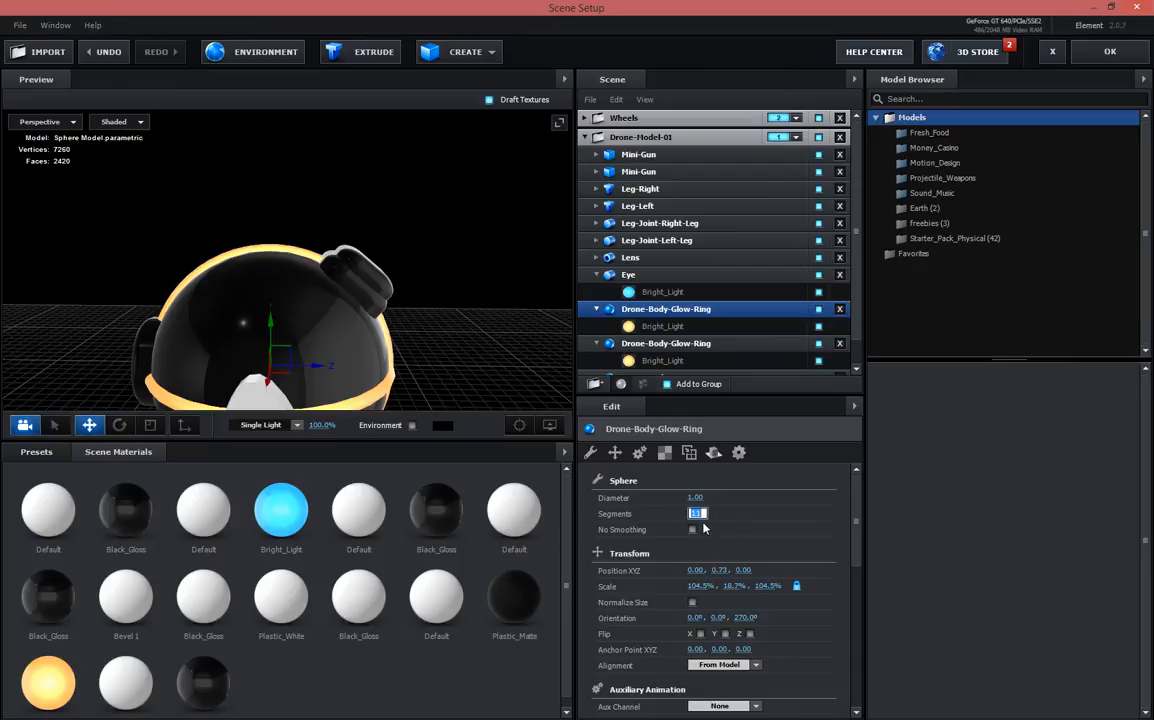
key("Tab")
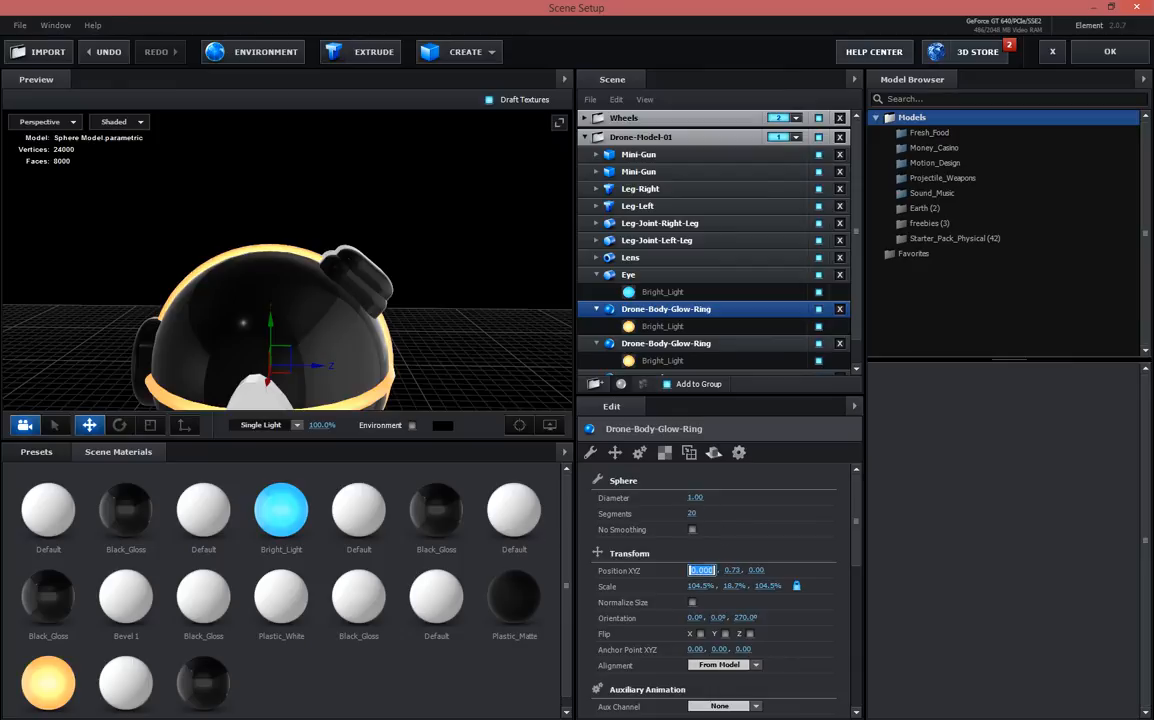
Set the segments of the unrotated Drone-Body-Glow-Ring to 20
left_click(691, 347)
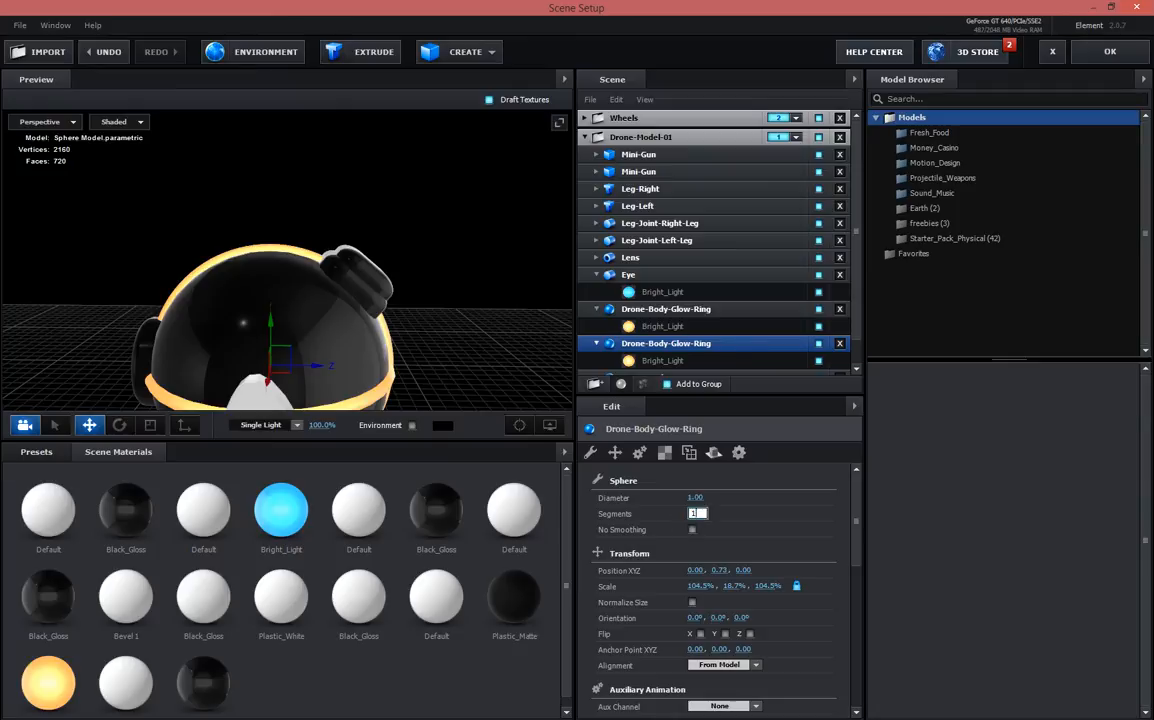
type("20")
key("Tab")
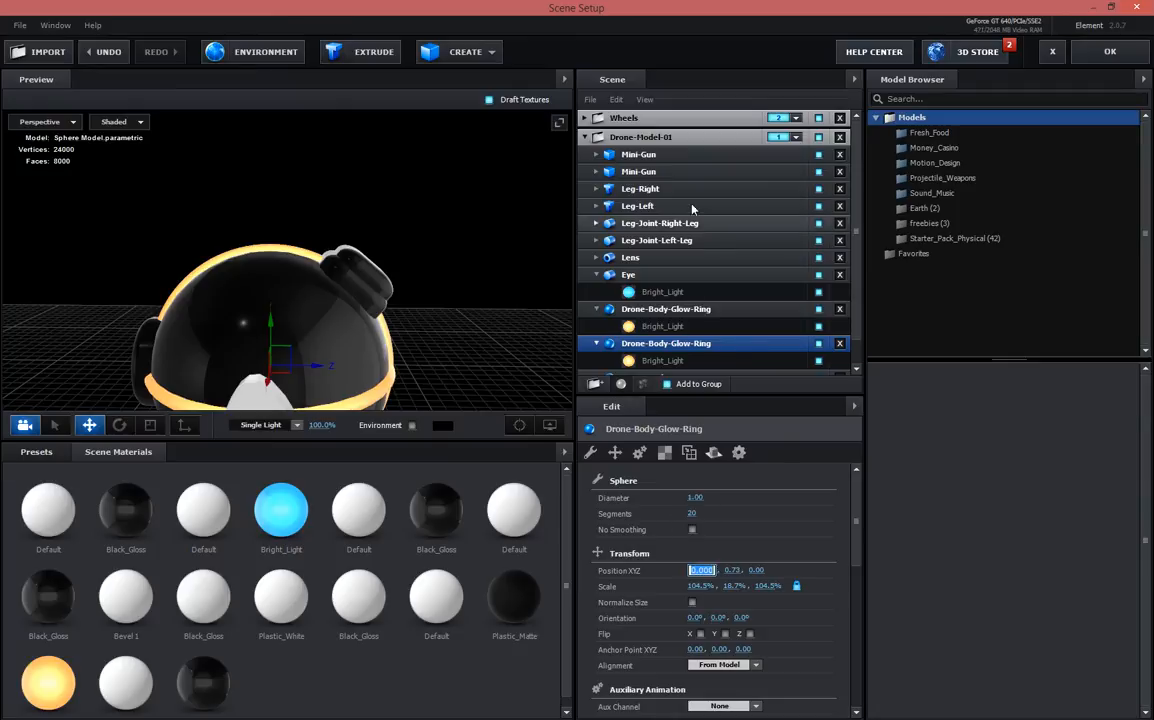
Increase the Eye cylinder's sides to 50
left_click(640, 286)
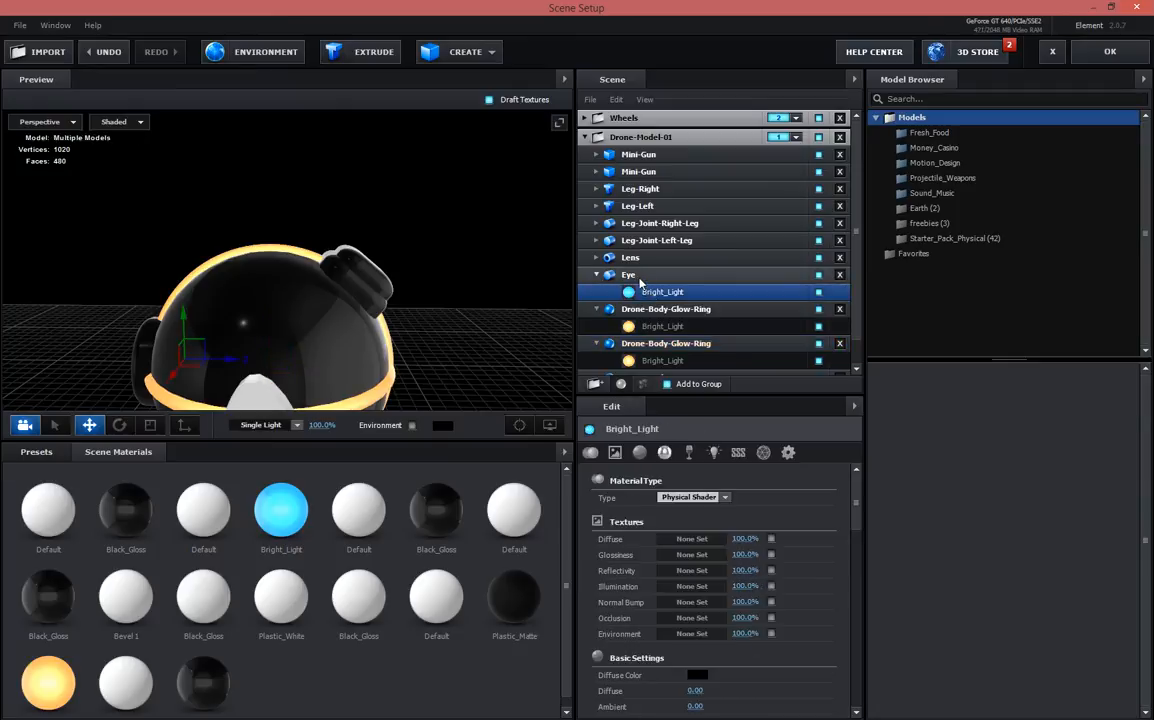
left_click(640, 277)
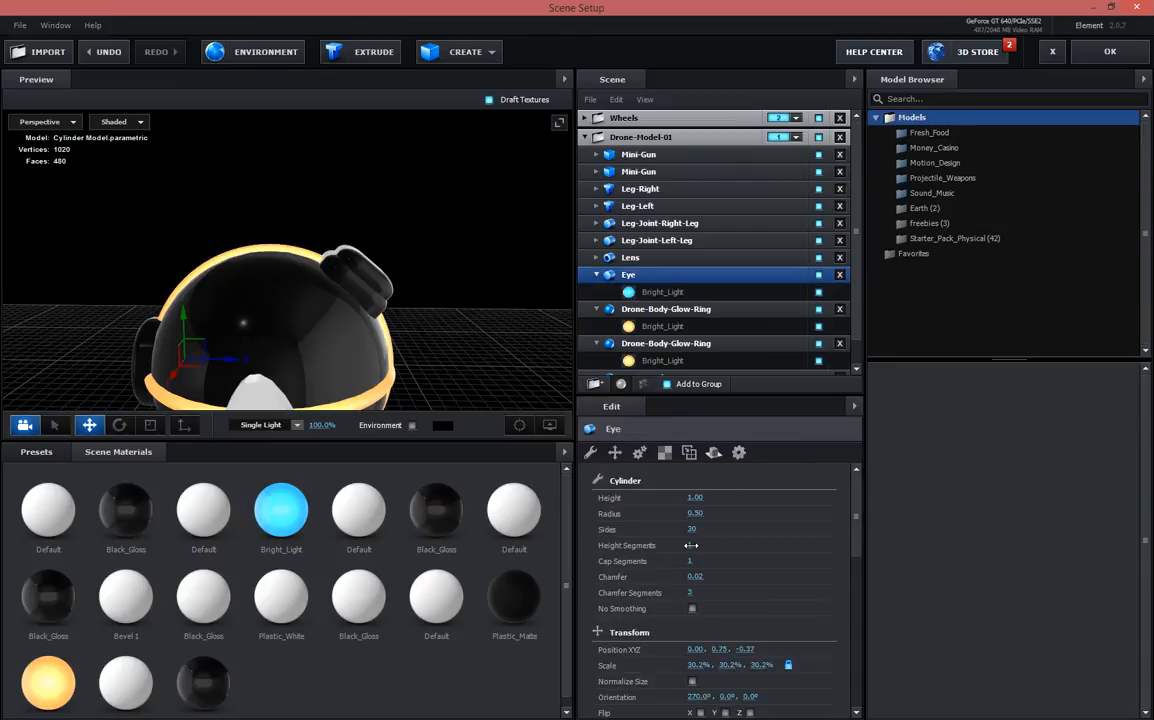
left_click_drag(407, 359, 493, 328)
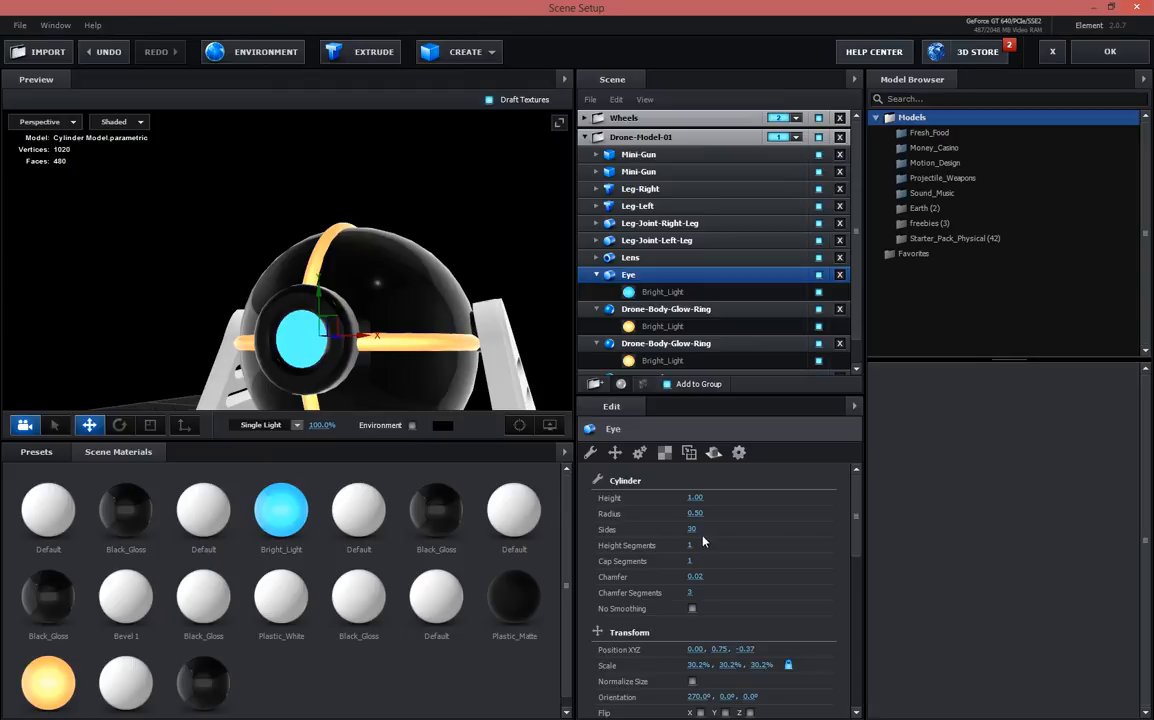
type("50")
key("Tab")
left_click_drag(478, 315, 347, 288)
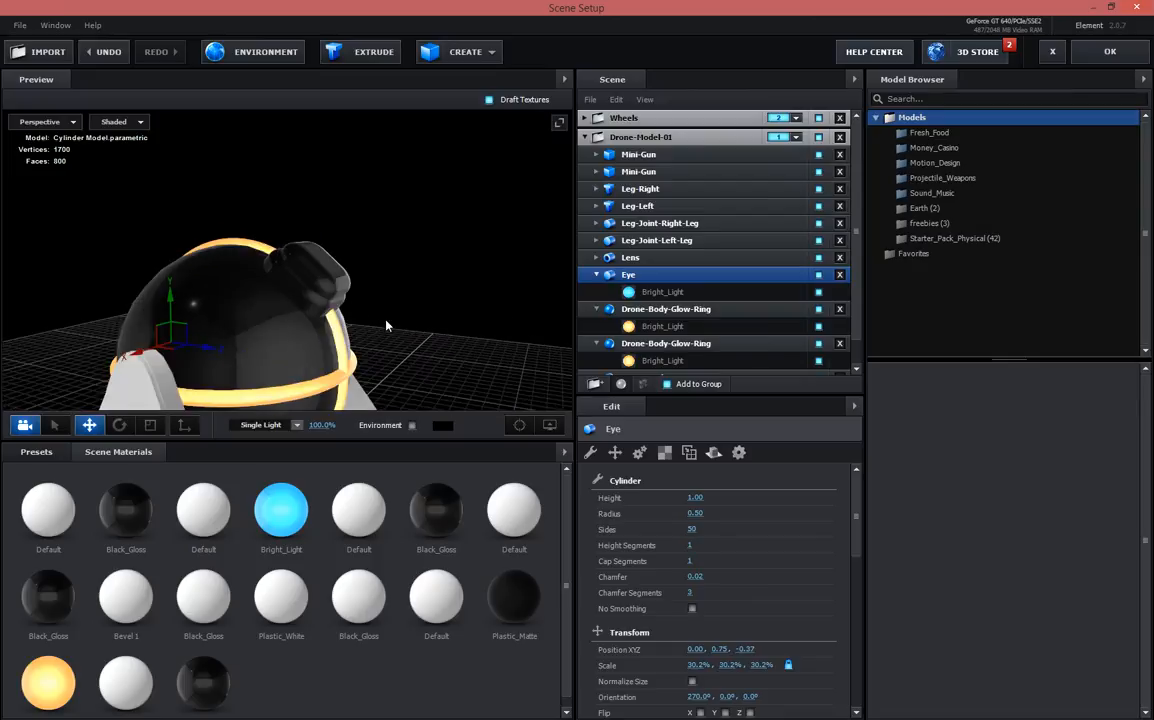
Create a cylinder at about Y 1.12 in the drone group and rotate it to 315° around X
left_click(600, 154)
left_click(468, 54)
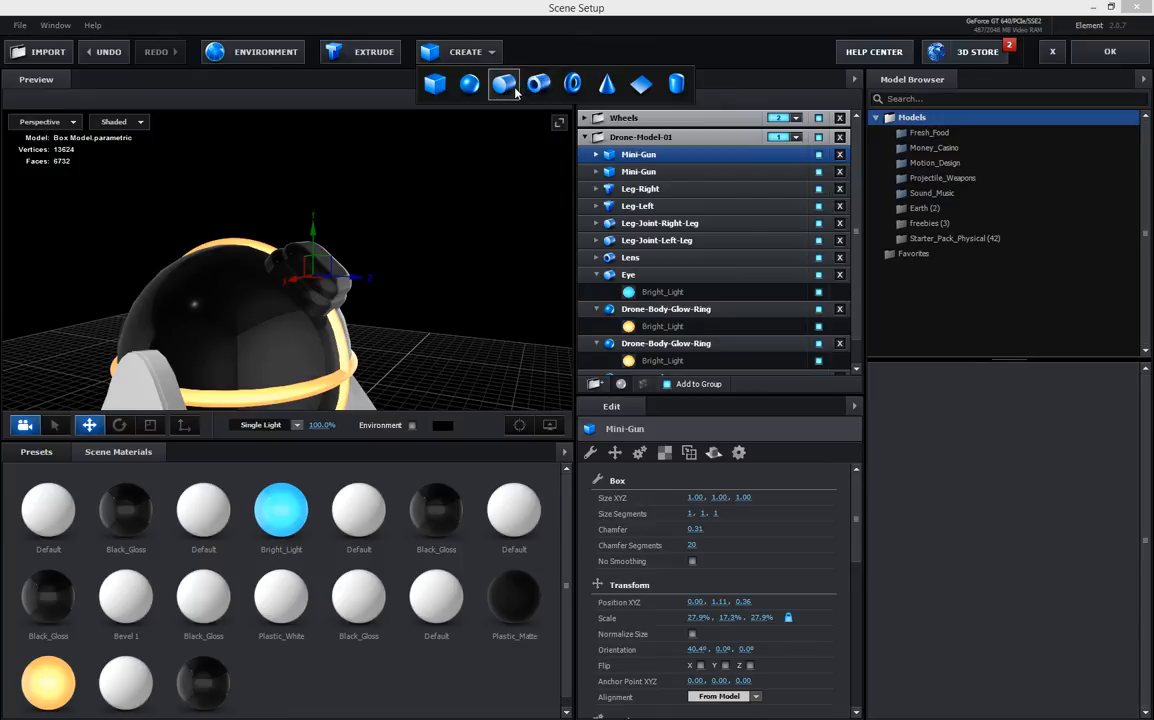
left_click(504, 85)
scroll(291, 392, "down", 5)
left_click_drag(303, 342, 272, 354)
left_click(119, 425)
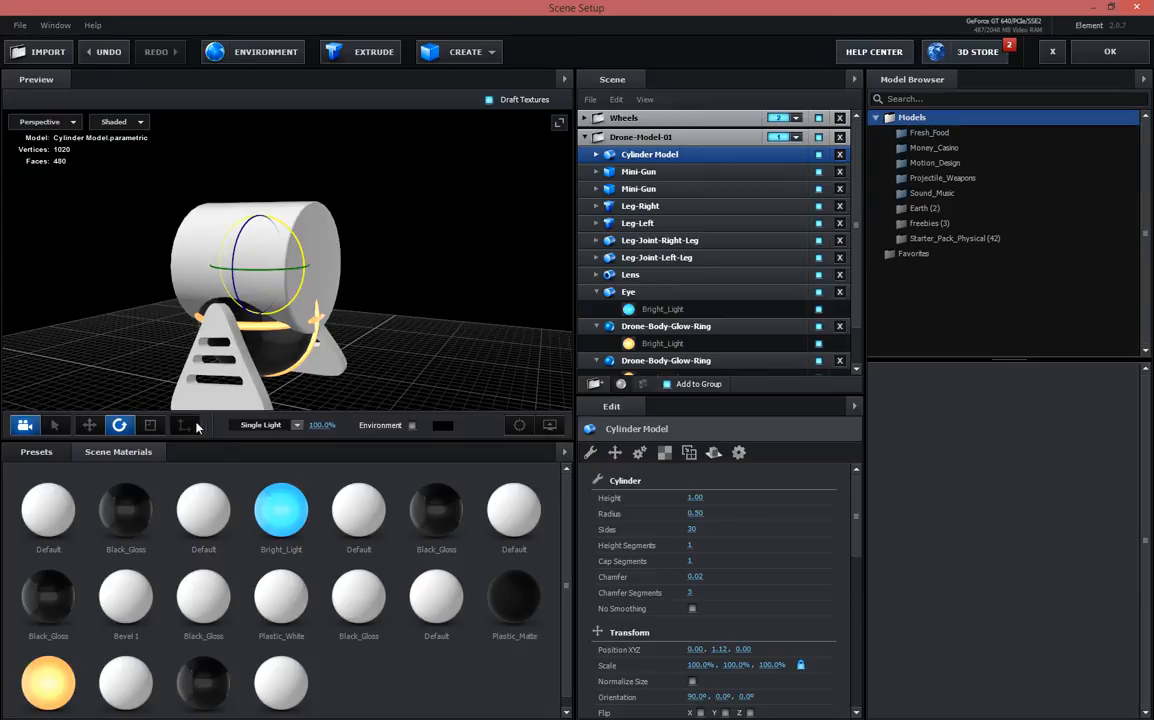
left_click_drag(78, 402, 252, 161)
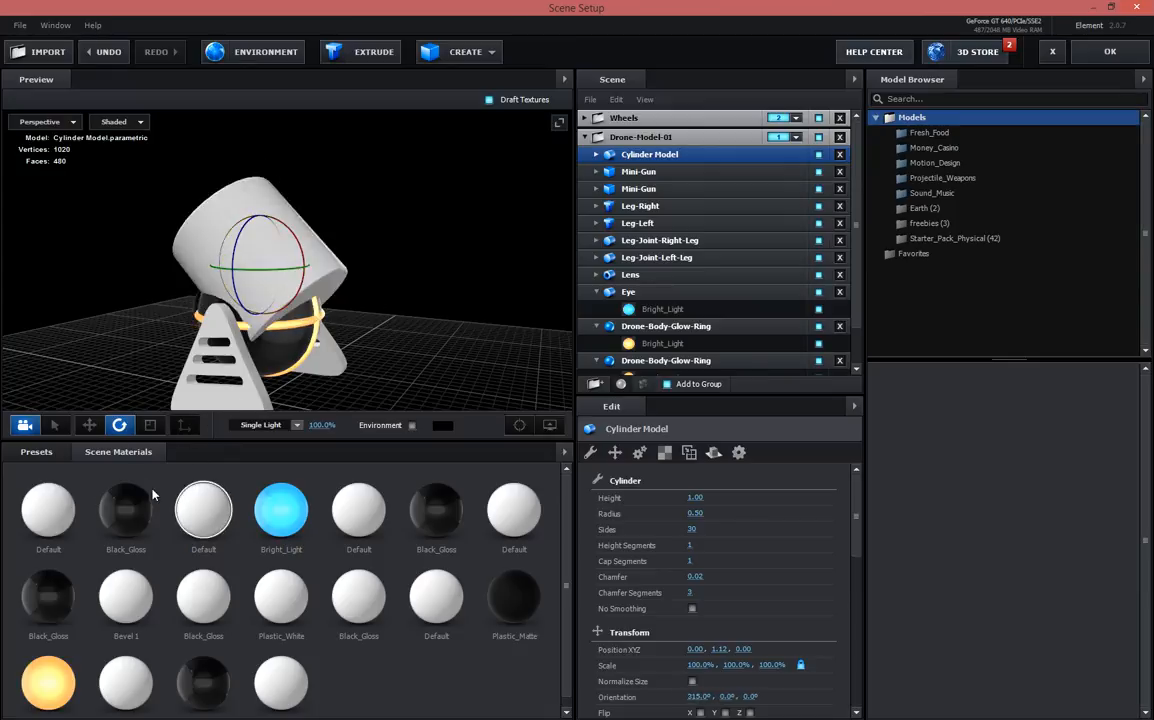
Scale the new cylinder down to about 27.9% and move it back to about Z 0.49 beside the Mini-Gun boxes
left_click(150, 425)
left_click_drag(258, 252, 197, 270)
key("ctrl+z")
left_click(89, 425)
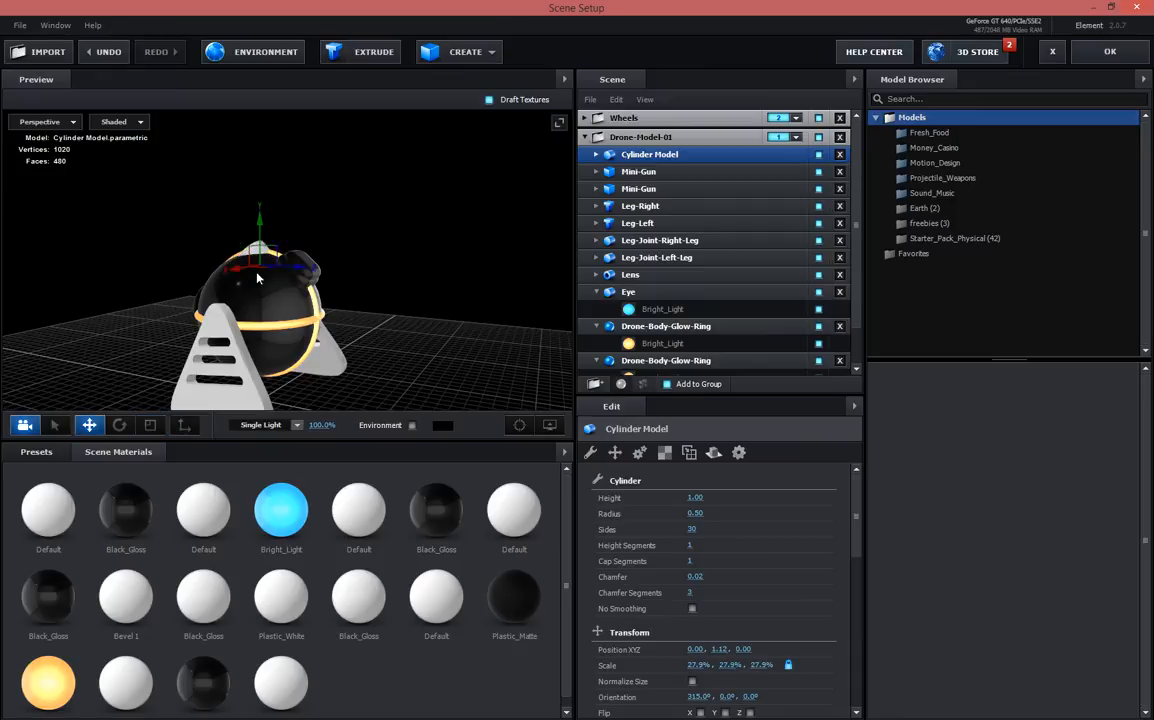
left_click_drag(295, 275, 351, 276)
left_click_drag(323, 230, 304, 240)
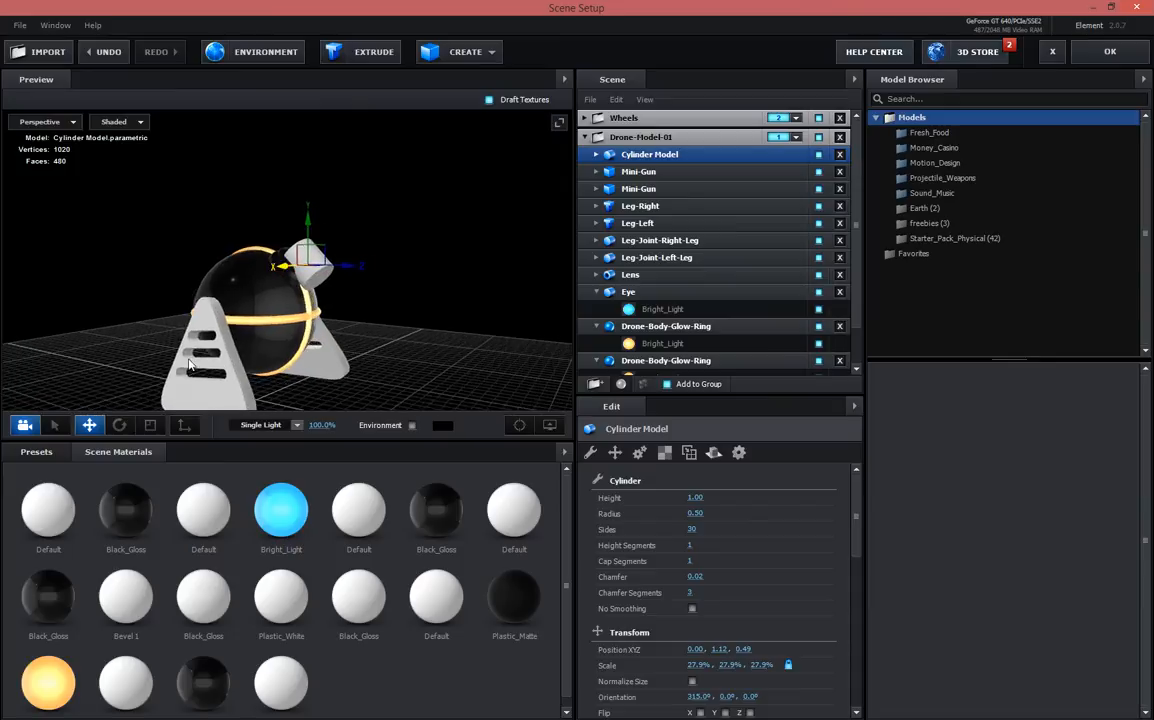
Shrink the cylinder further to about 18.1% and raise it to about Y 1.20 so it projects from the Mini-Gun
left_click(150, 426)
scroll(316, 296, "up", 5)
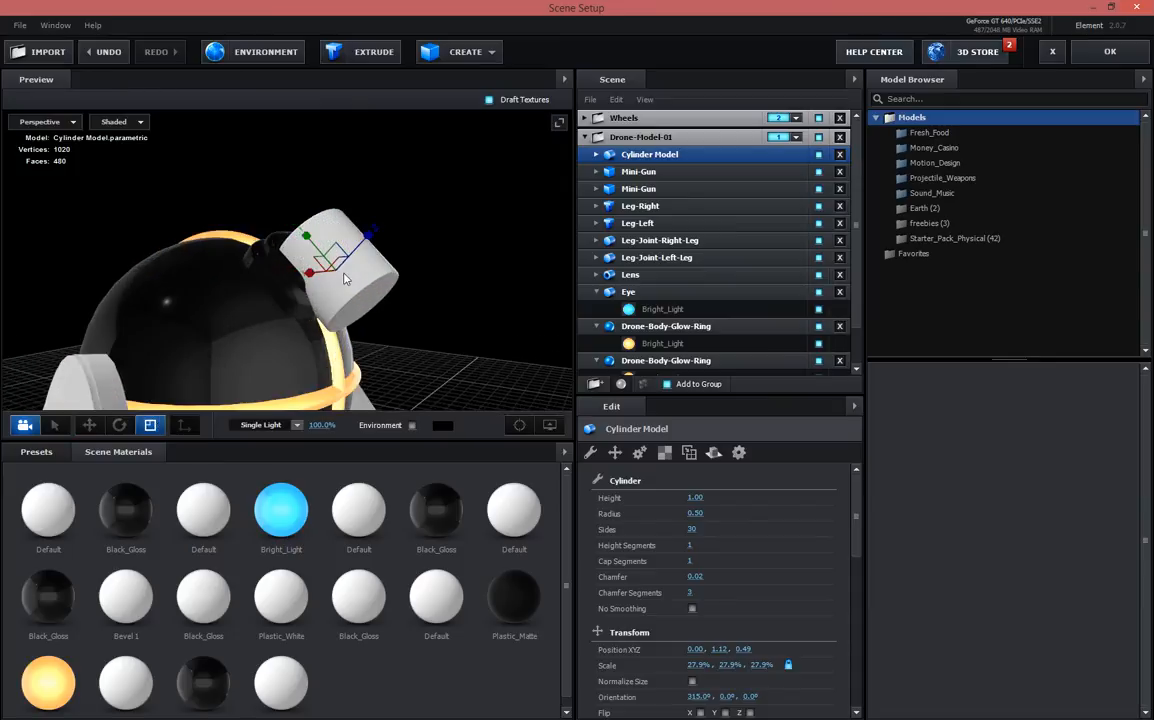
mouse_move(330, 266)
left_mouse_down()
mouse_move(334, 276)
mouse_move(312, 277)
left_mouse_up()
left_click(89, 426)
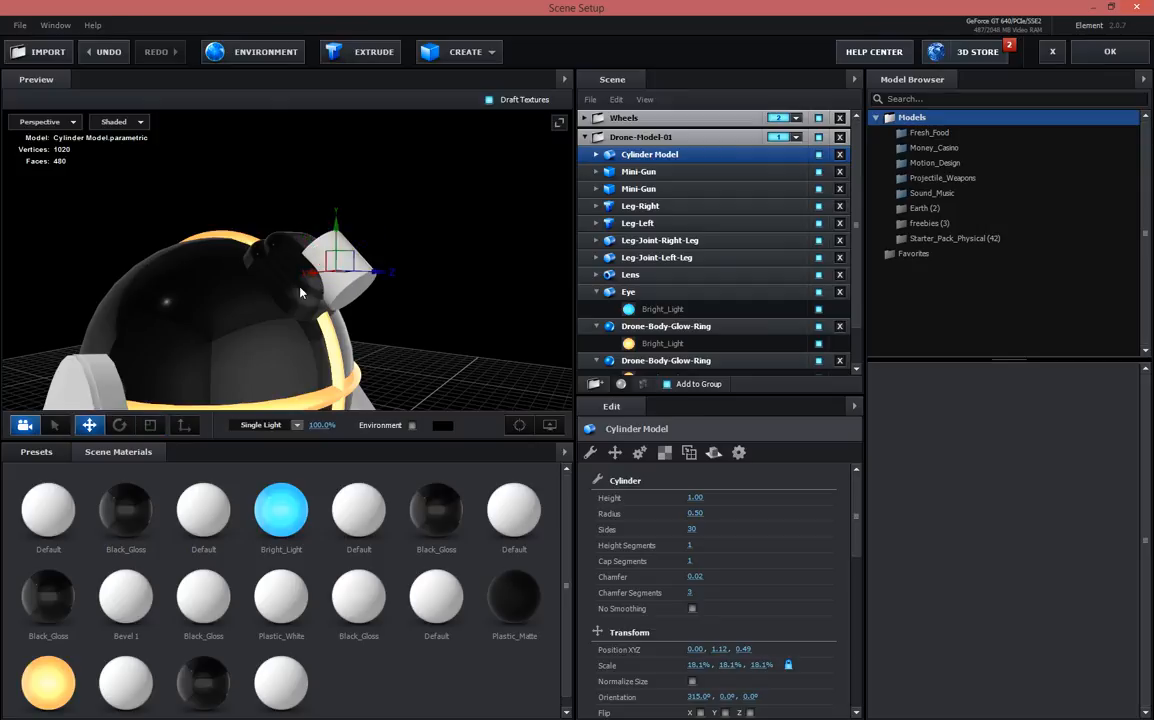
left_click_drag(336, 230, 343, 204)
left_click_drag(415, 237, 445, 246)
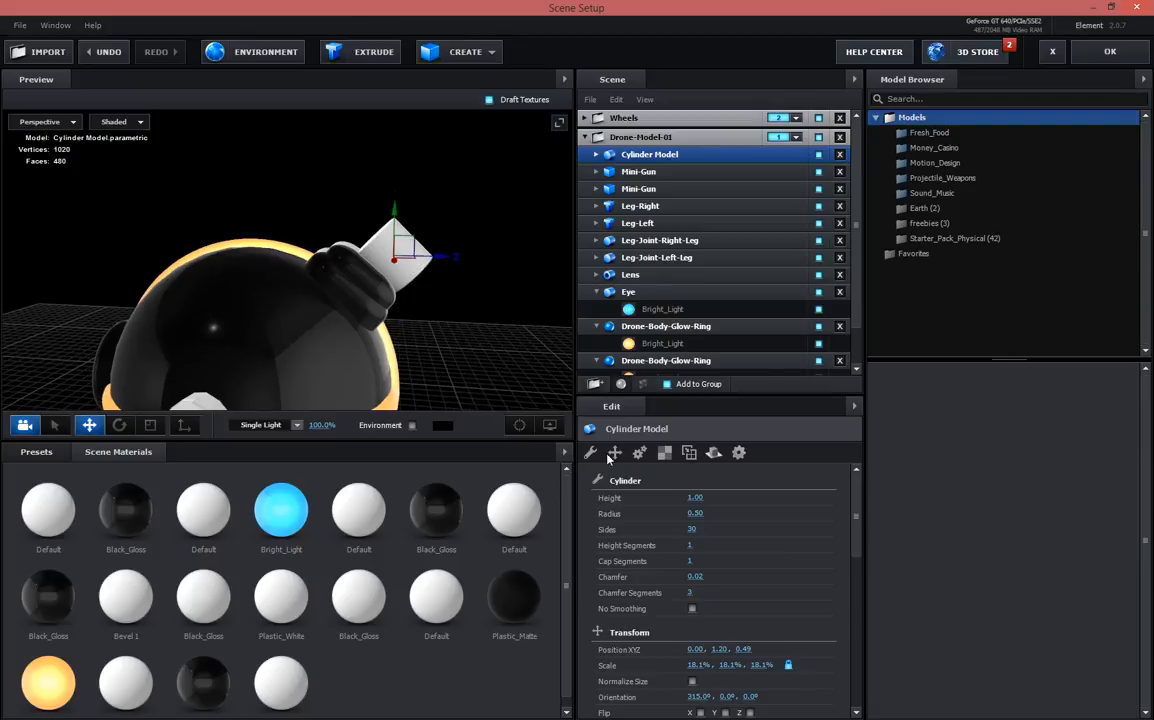
Set the gun cylinder's height to 1.30 and move it to about Y 1.25, Z 0.47
left_click_drag(695, 497, 714, 497)
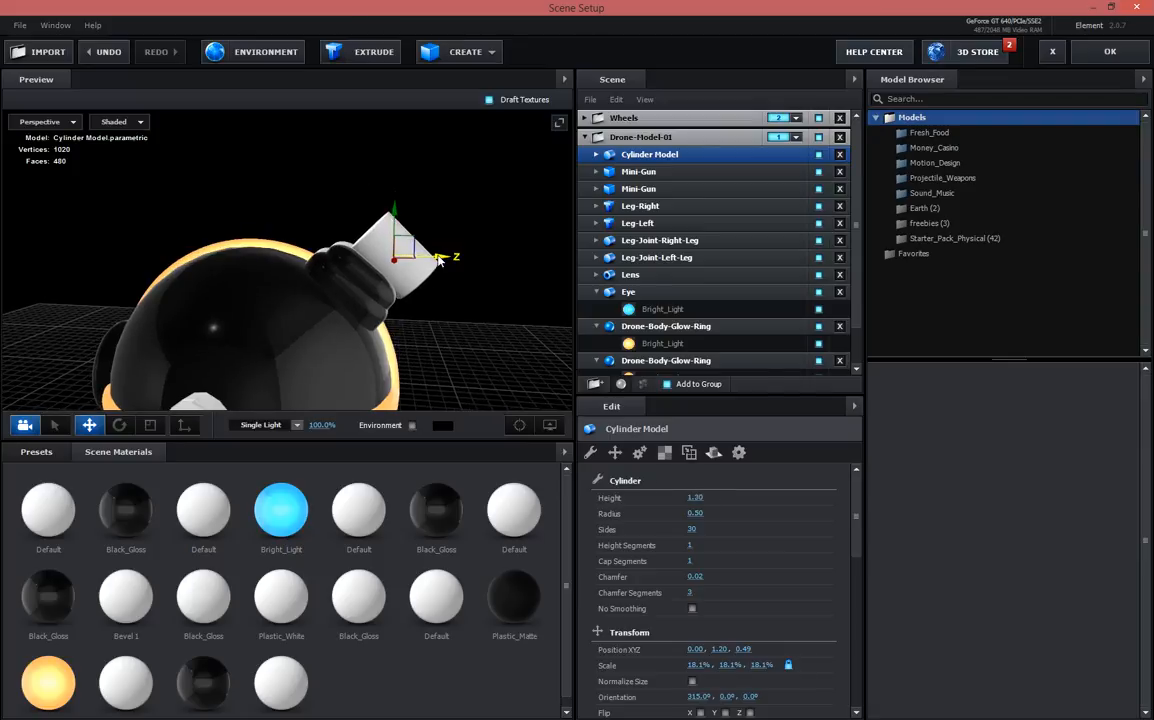
left_click_drag(443, 259, 432, 259)
left_click_drag(386, 219, 388, 206)
left_click_drag(424, 243, 434, 245)
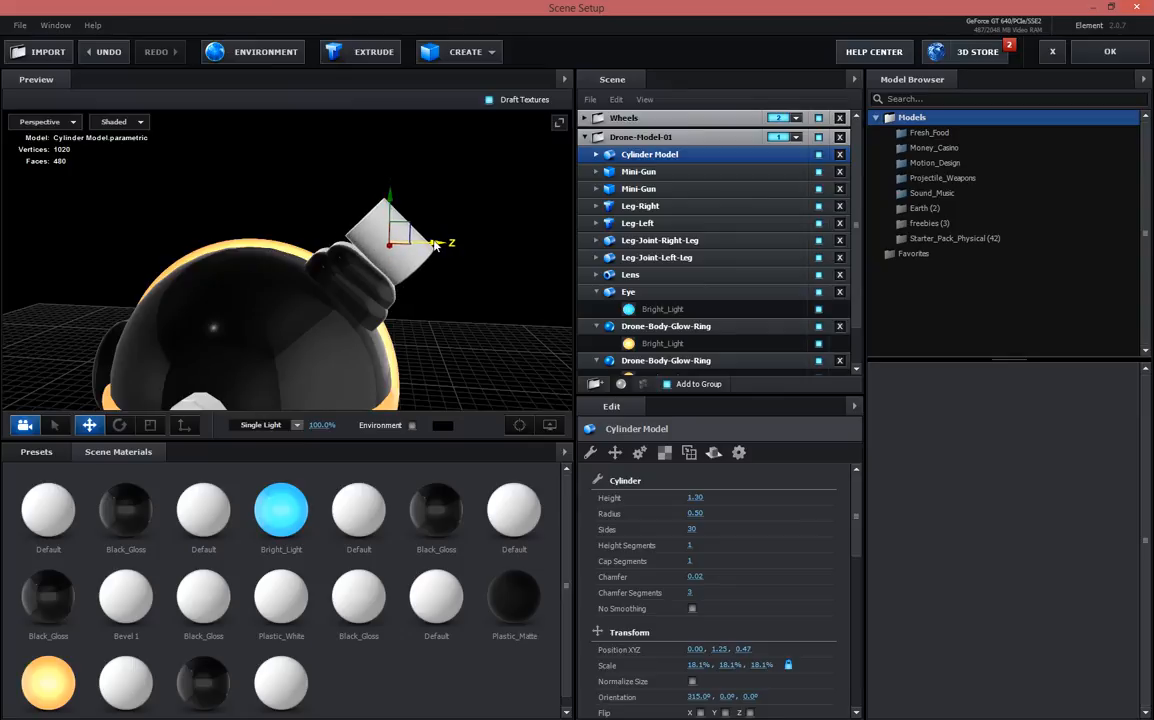
Tilt the gun cylinder to about 309.5° around X to align it with the Mini-Gun base
left_click(119, 425)
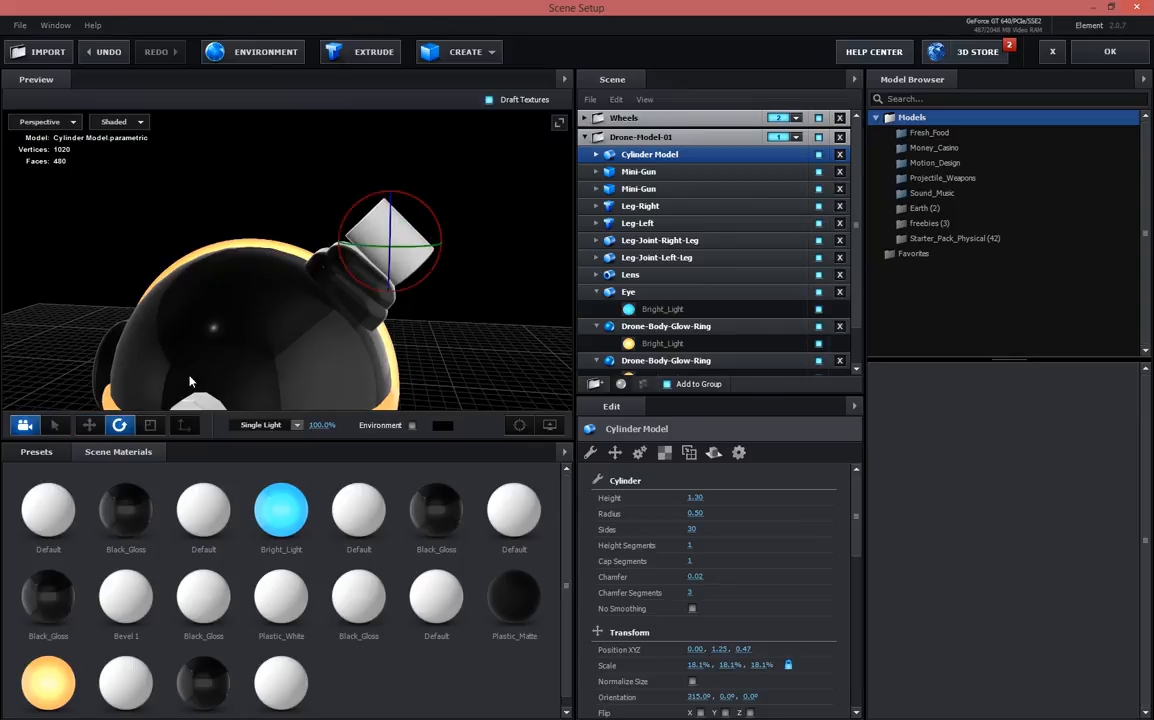
left_click_drag(432, 211, 428, 209)
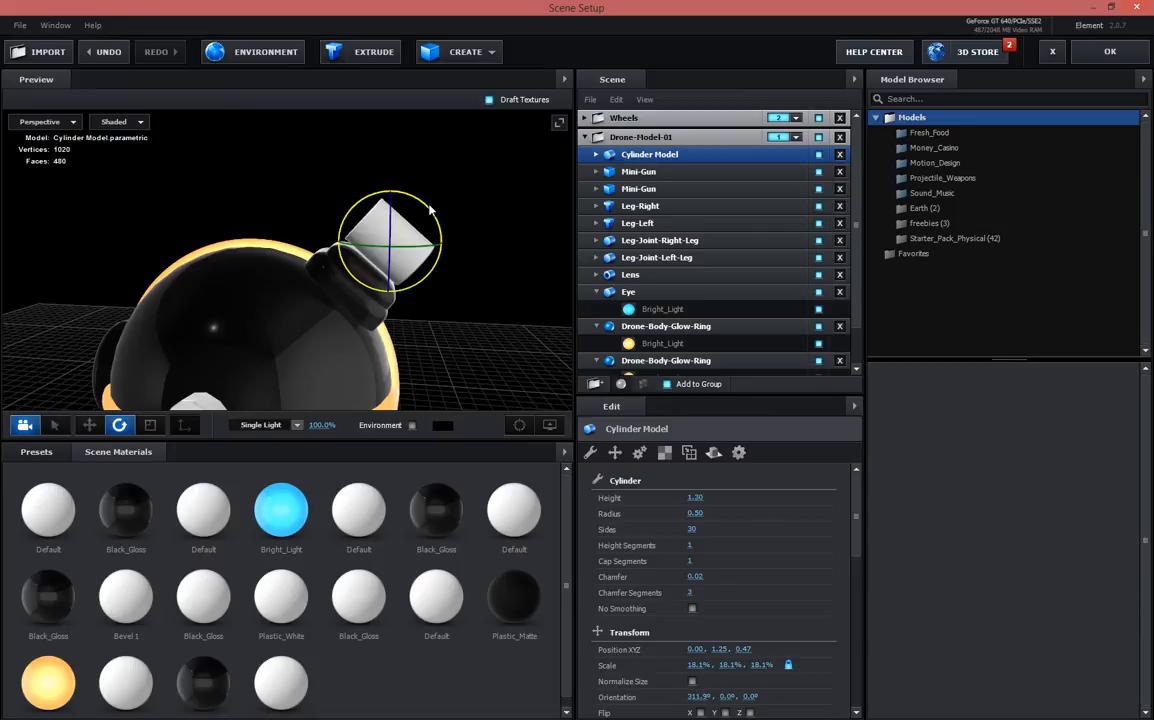
left_click_drag(487, 230, 902, 200)
left_click_drag(130, 508, 409, 206)
left_click_drag(530, 302, 504, 303)
In the Left view, duplicate the cylinder to about Y 1.33, Z 0.36 and scale the copy to about 14.5%
left_click(74, 124)
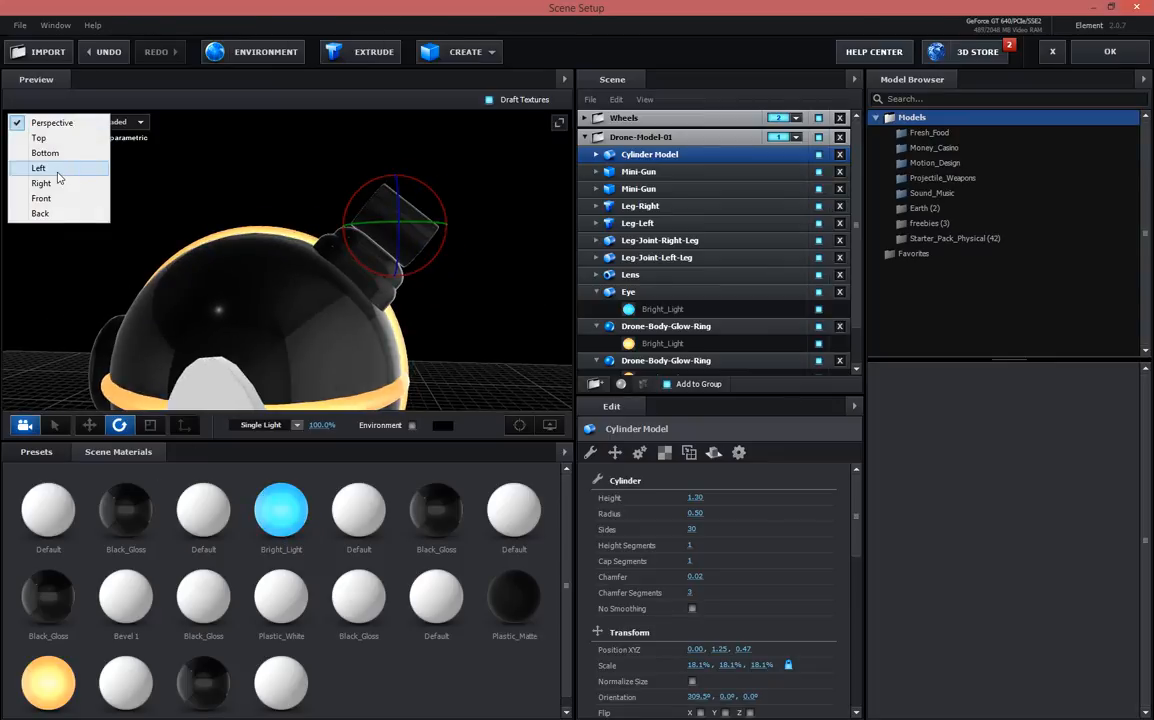
left_click(56, 164)
scroll(299, 238, "down", 3)
left_click_drag(356, 292, 368, 428)
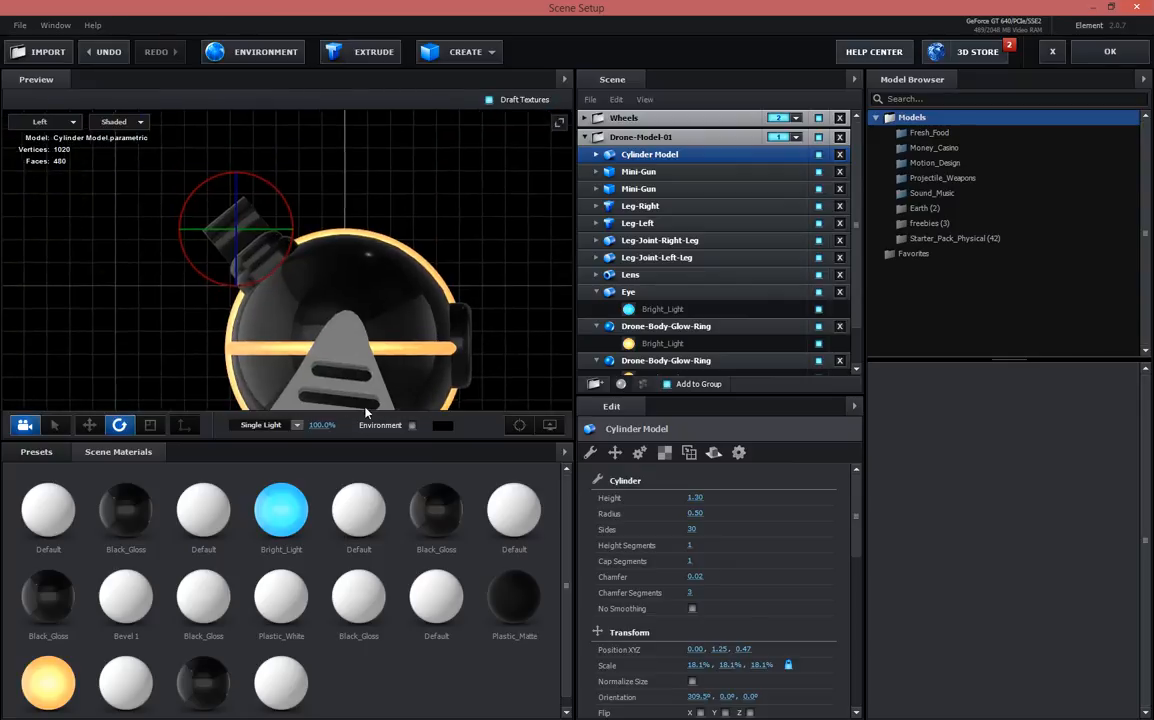
scroll(243, 248, "up", 6)
left_click_drag(284, 241, 298, 354)
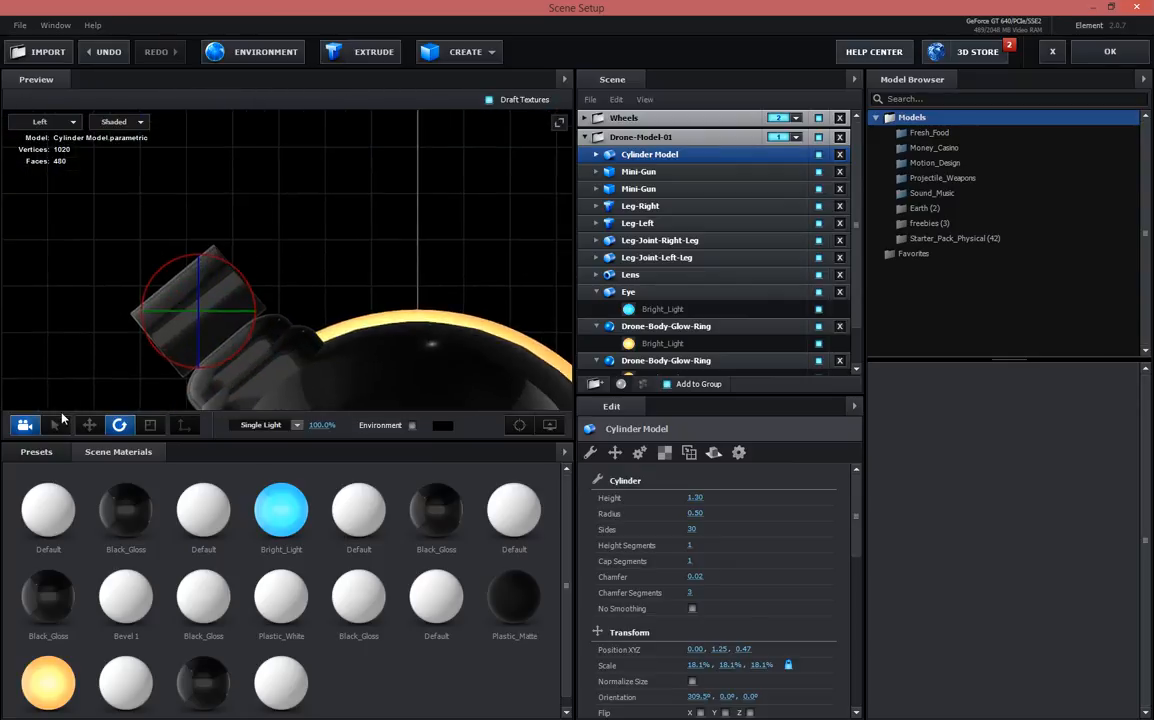
left_click(89, 426)
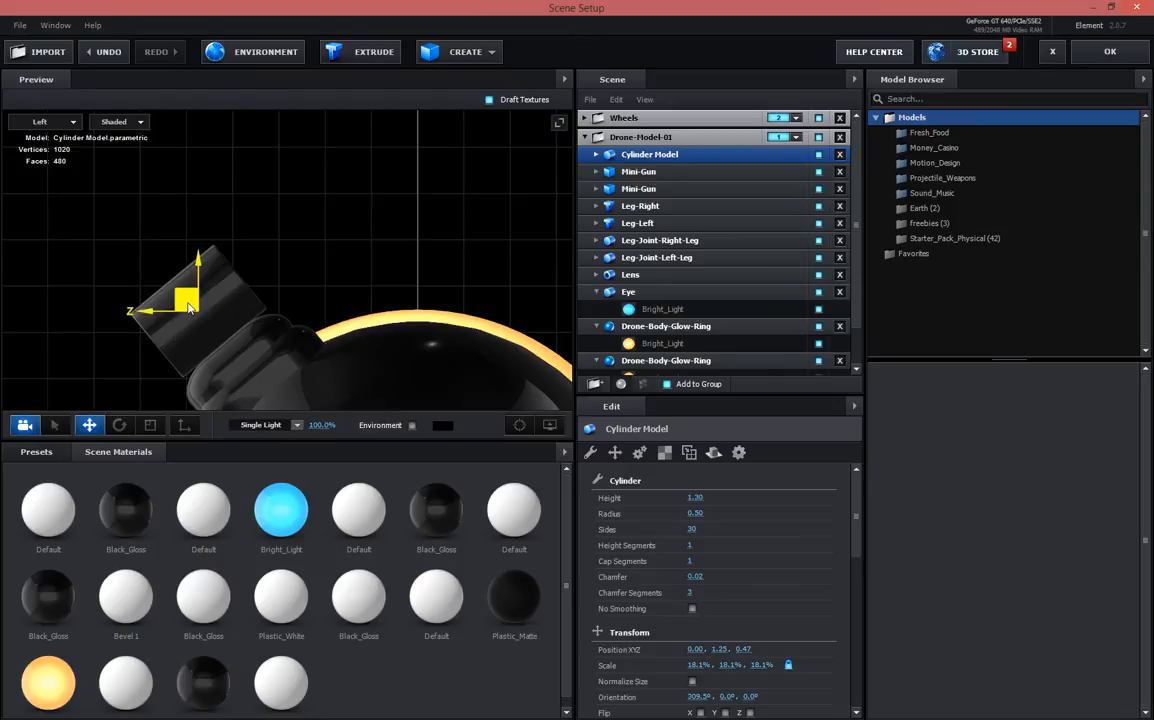
left_click_drag(201, 303, 243, 262)
left_click(150, 428)
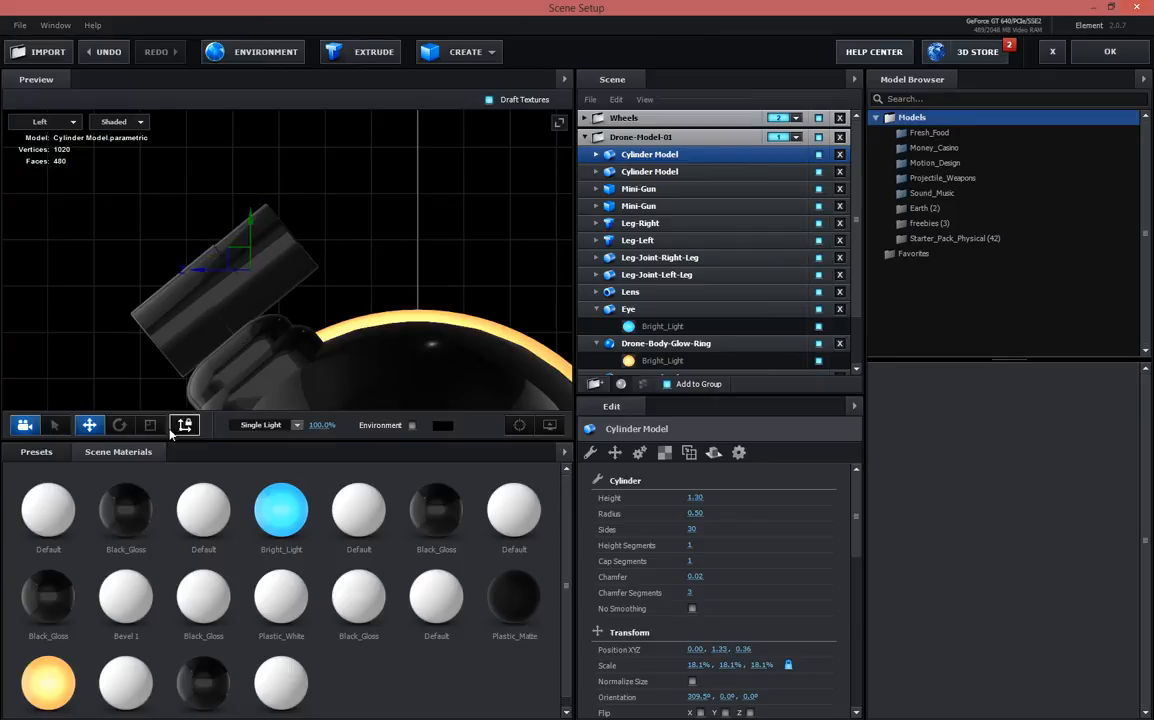
left_click_drag(248, 278, 237, 282)
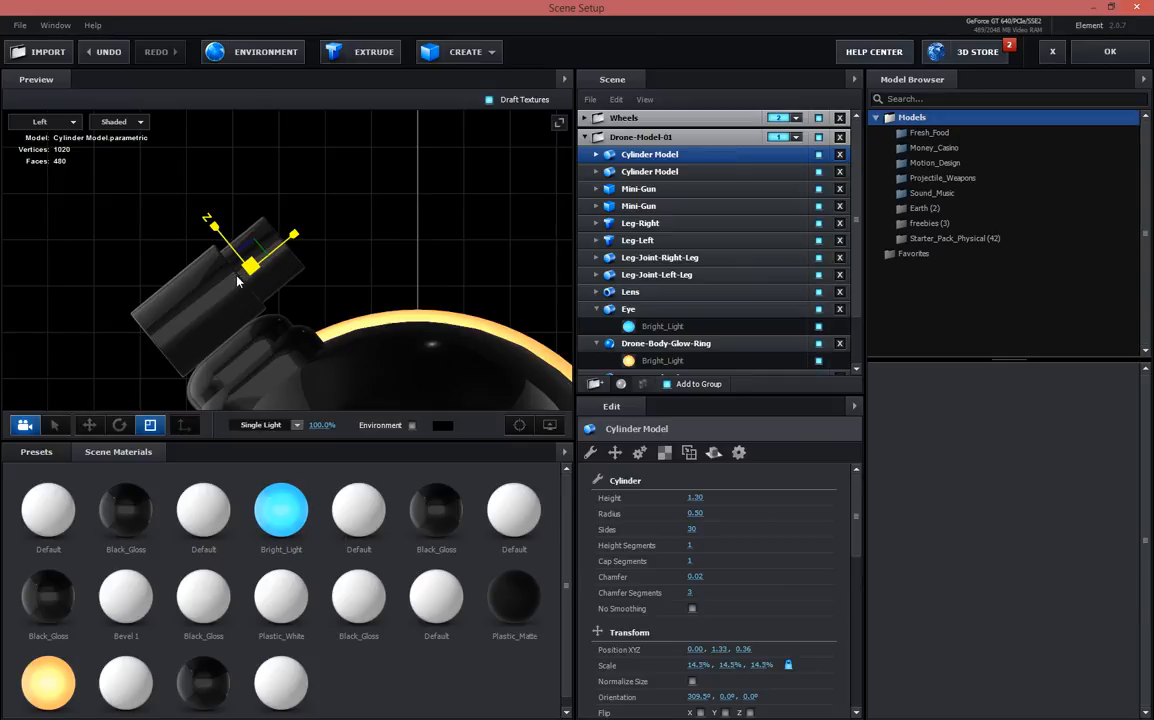
Lengthen the narrower cylinder to a height of 3.03 and position it at about Y 1.42, Z 0.25
left_click(91, 426)
left_click_drag(245, 267, 320, 233)
left_click_drag(696, 494, 789, 469)
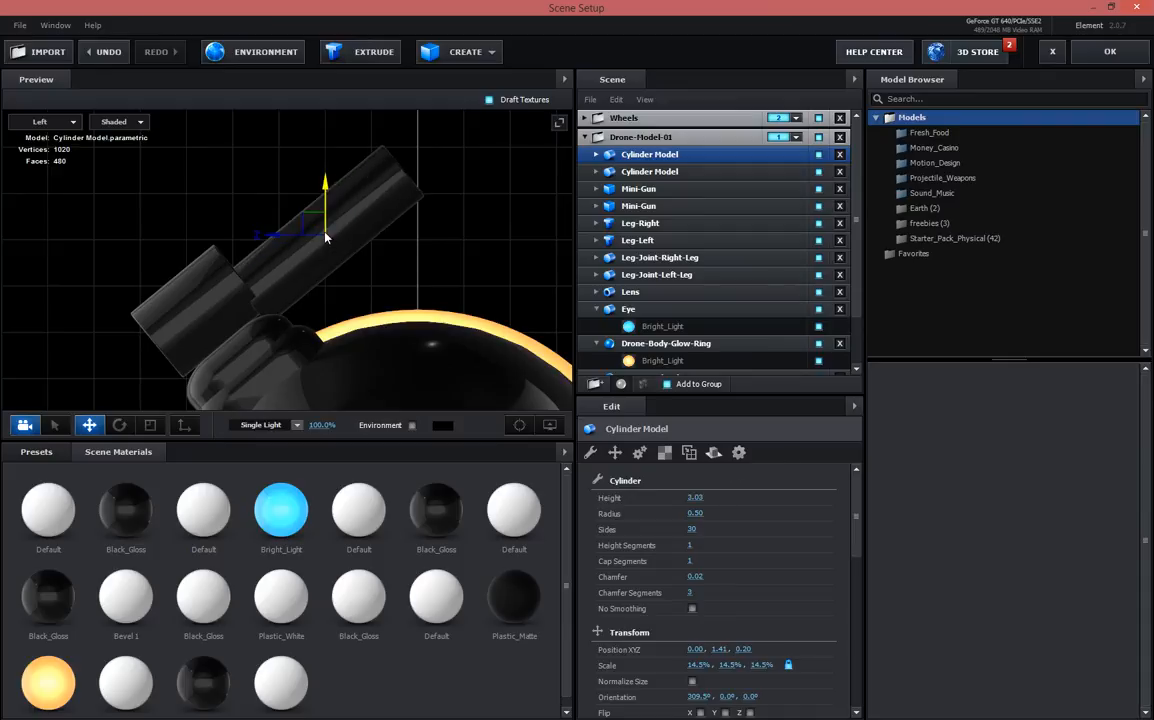
mouse_move(310, 229)
left_mouse_down()
mouse_move(303, 208)
mouse_move(289, 222)
left_mouse_up()
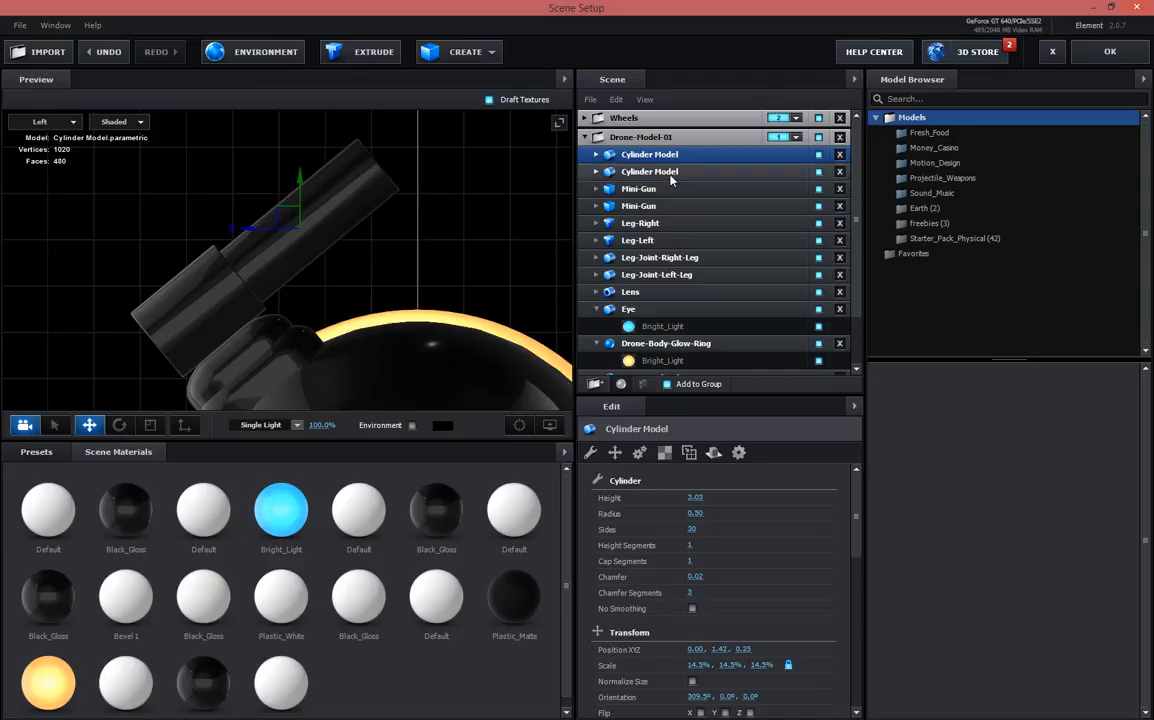
Duplicate the wider cylinder onto the arm's far end at about Y 1.59, Z 0.02 and tilt it to about 293.8° around X
left_click(305, 285)
key("ctrl+d")
left_click_drag(184, 302, 395, 129)
left_click(119, 425)
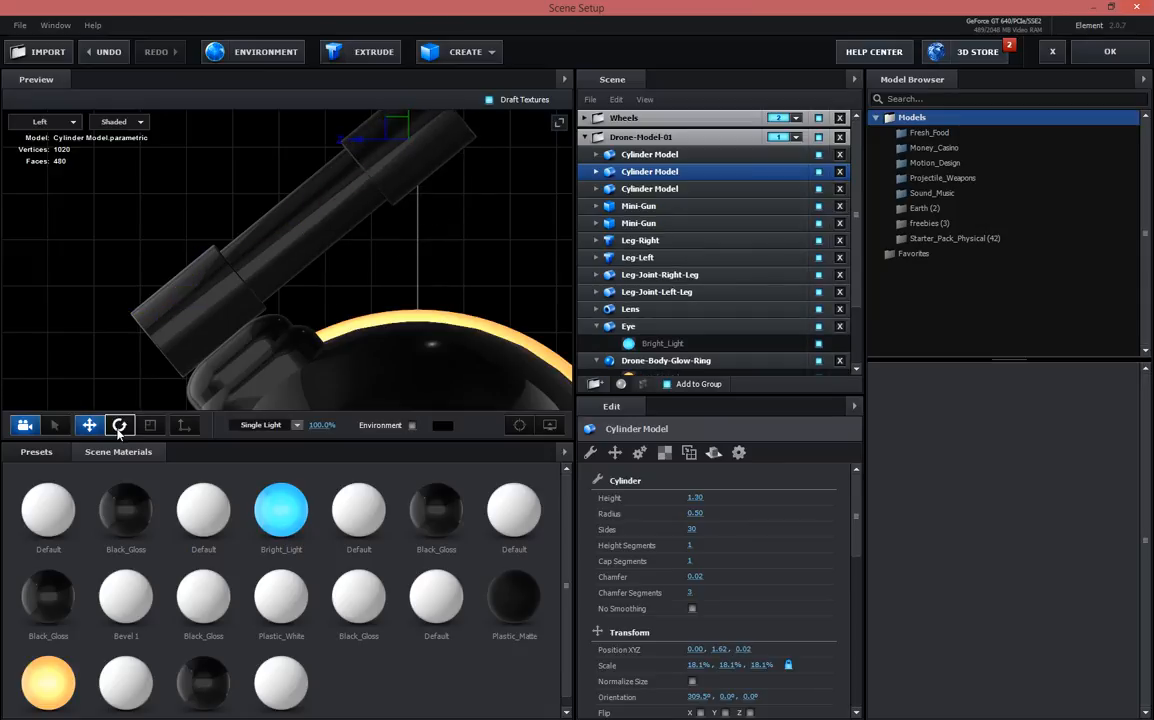
left_click_drag(460, 261, 392, 352)
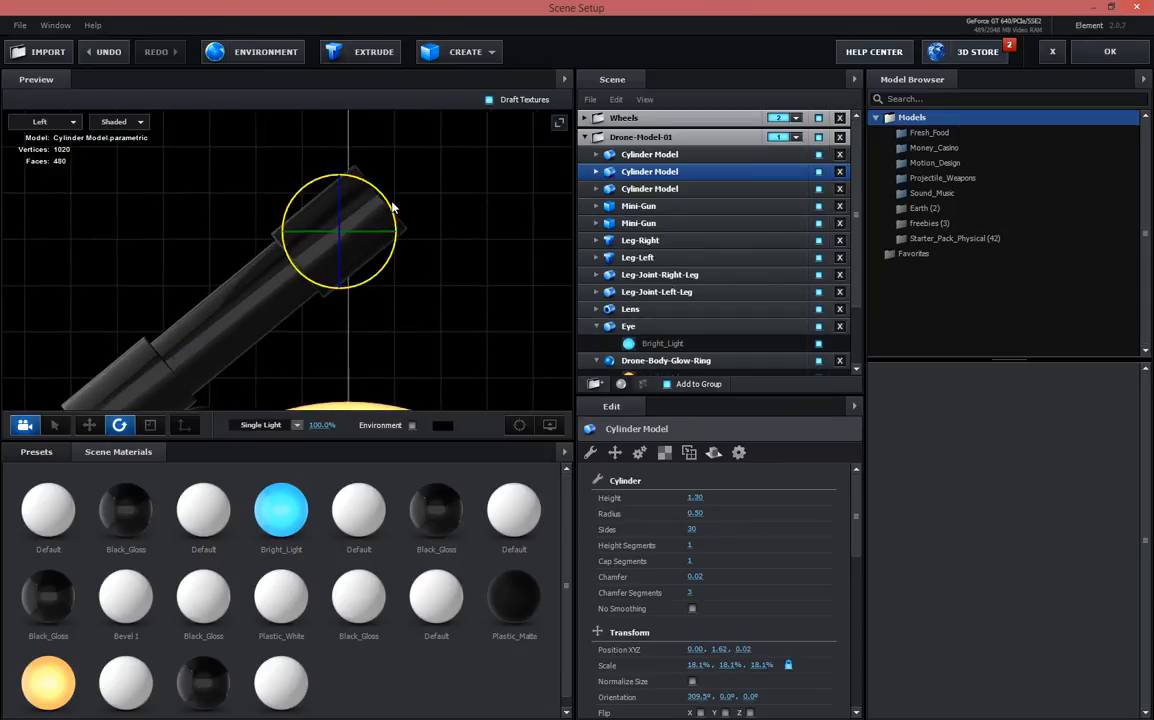
left_click_drag(393, 208, 328, 236)
left_click(89, 425)
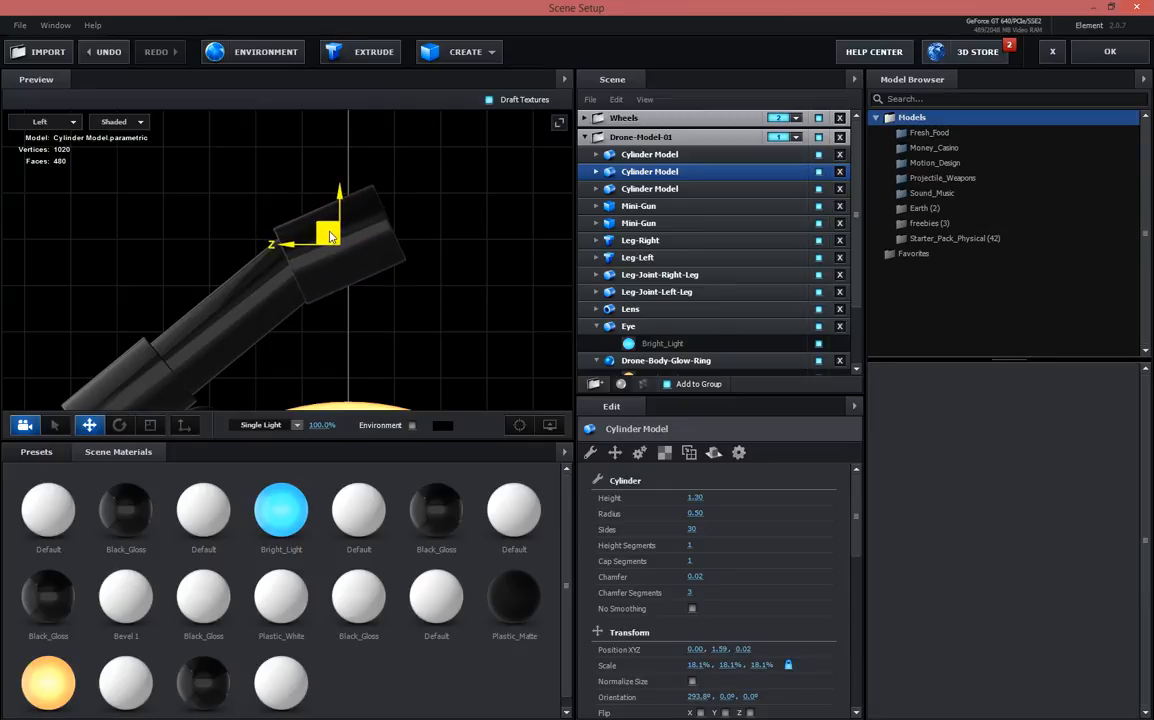
Try to rescale the tilted end cylinder, and undo the change
scroll(379, 327, "down", 2)
scroll(384, 316, "down", 2)
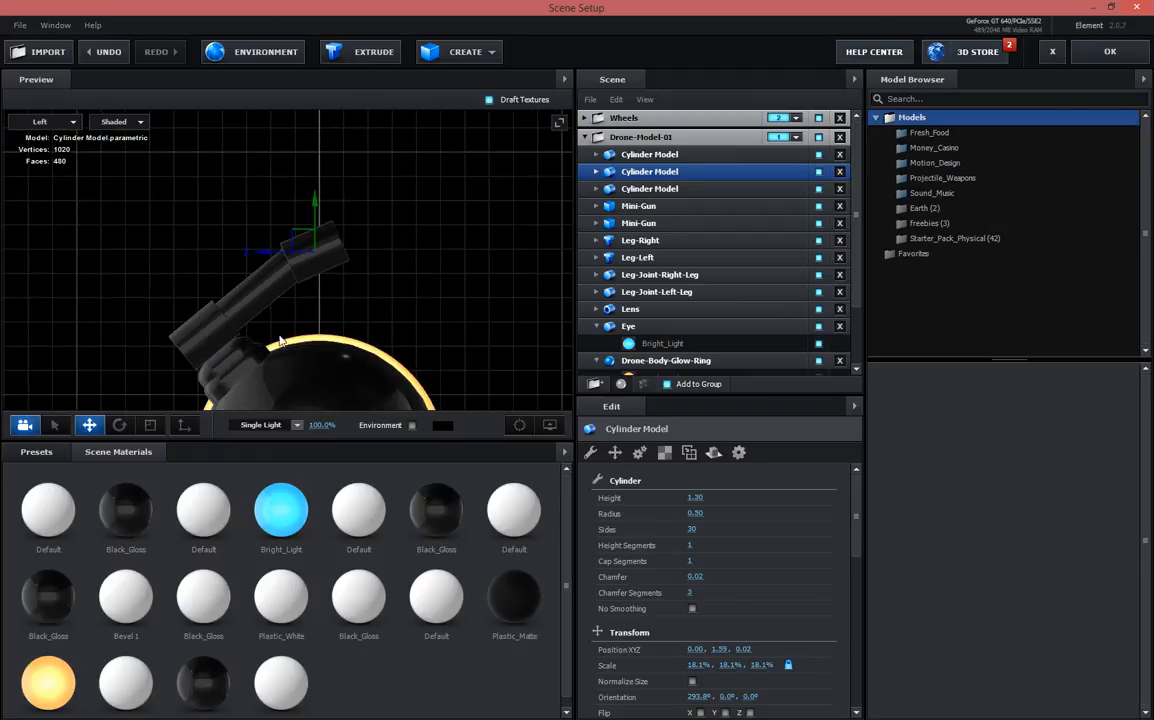
left_click(150, 425)
left_click_drag(302, 258, 328, 265)
key("ctrl+z")
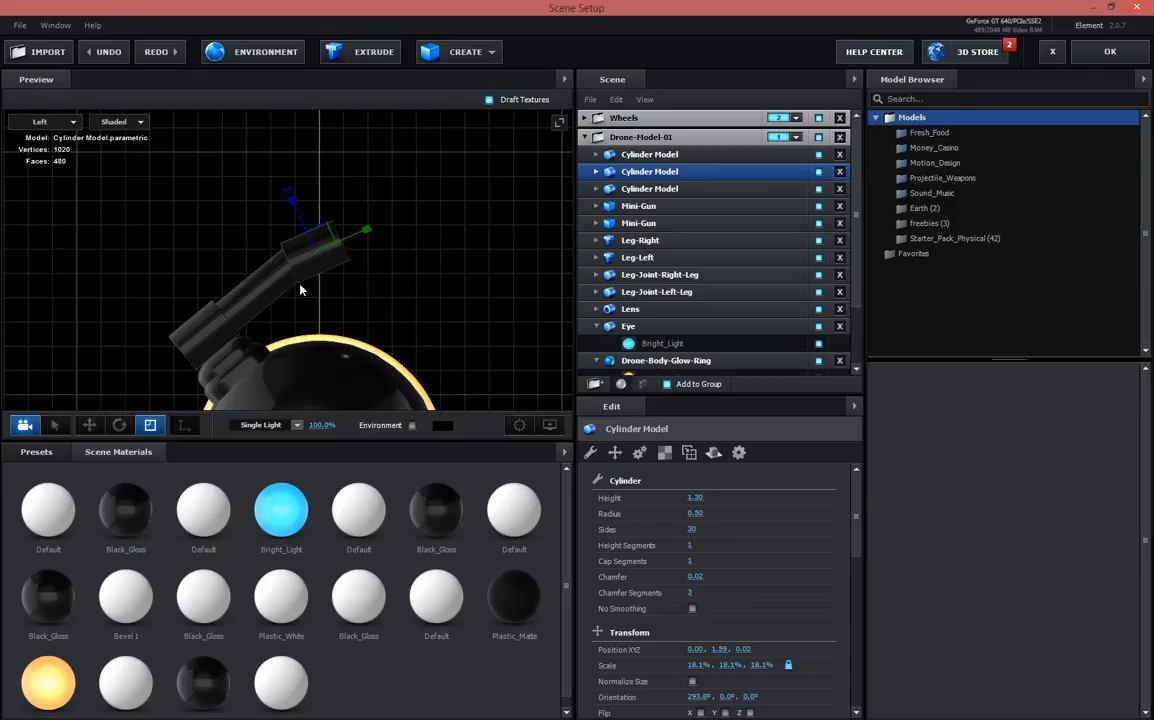
Duplicate the end cylinder forward to about Y 1.67, Z -0.21 and reshape the copy into a thin barrel with 5.3% scale and 8.79 height
left_click(89, 426)
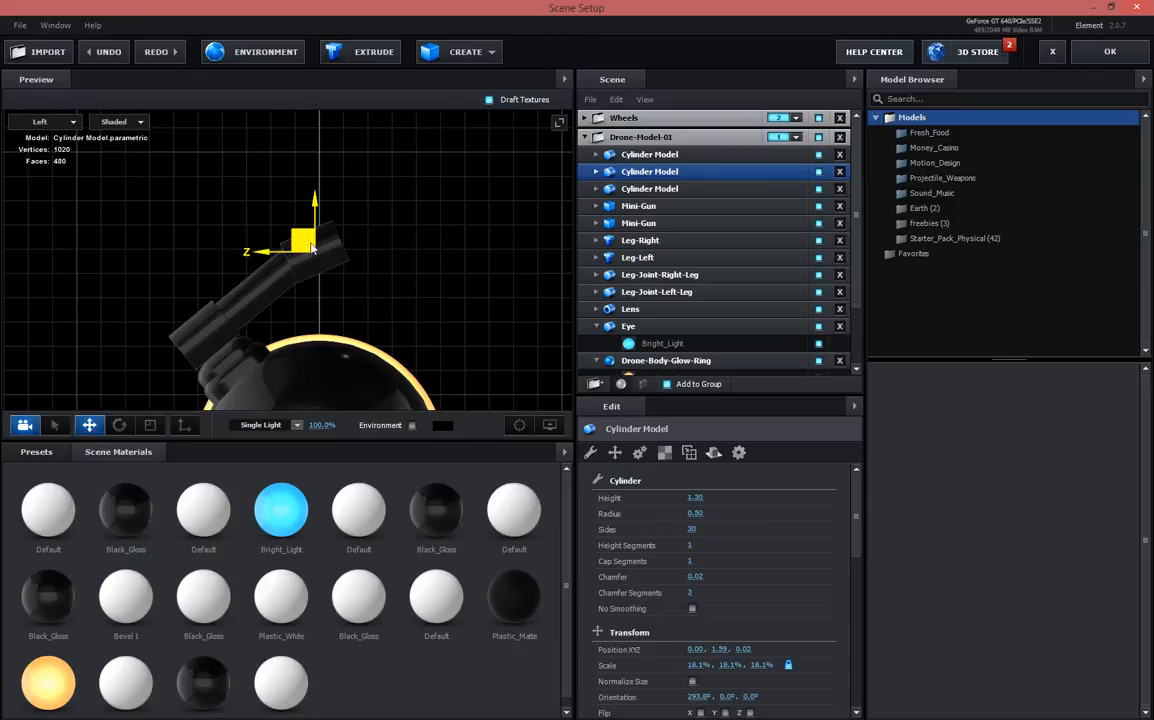
left_click_drag(326, 240, 360, 221)
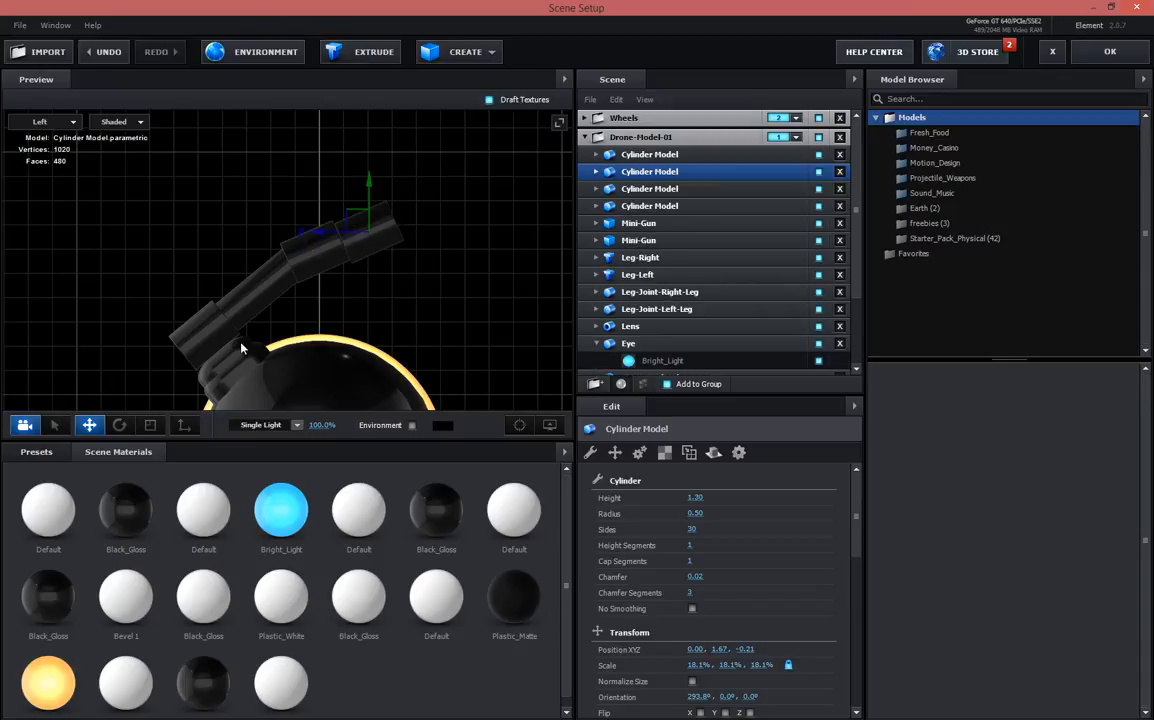
left_click(150, 426)
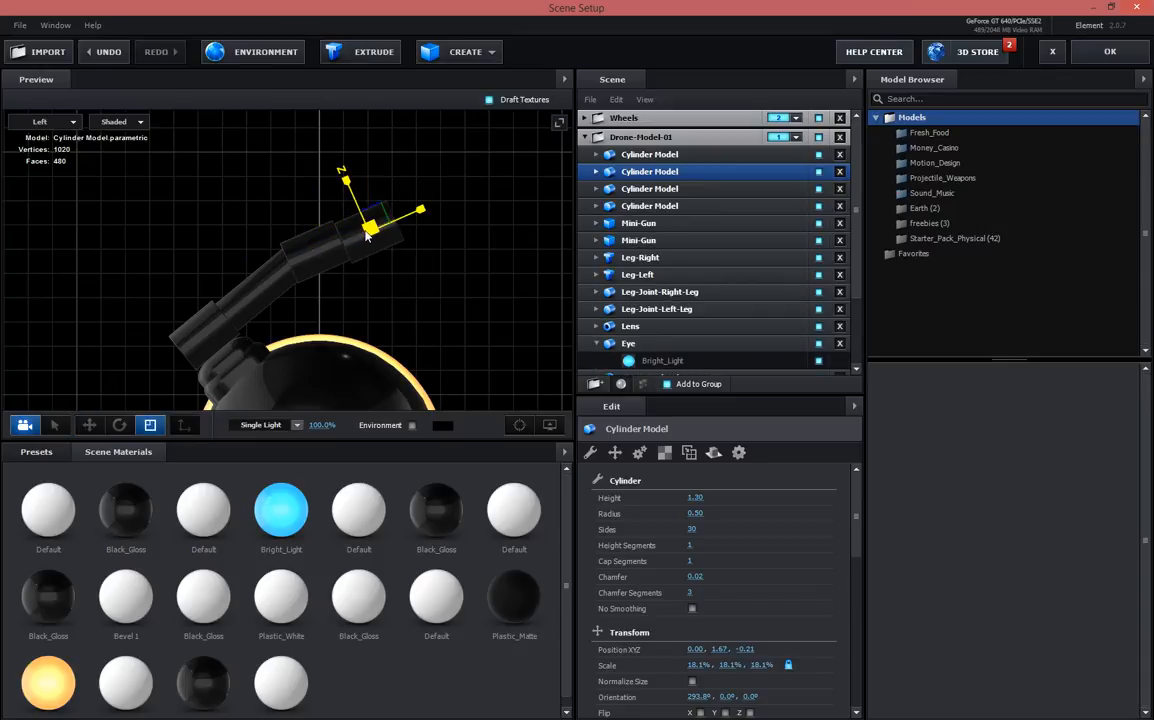
left_click_drag(358, 233, 341, 236)
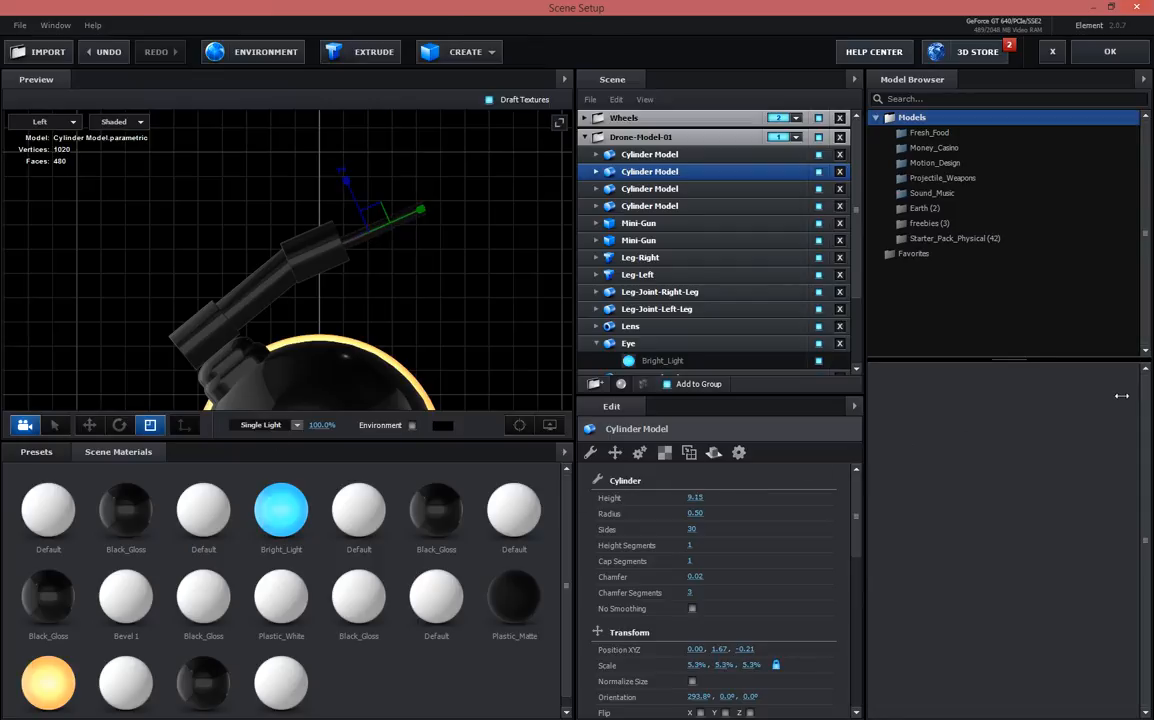
Raise the thin barrel to the end cylinder's upper edge, and place a duplicate below it at about Y 1.67, Z -0.26
left_click(89, 425)
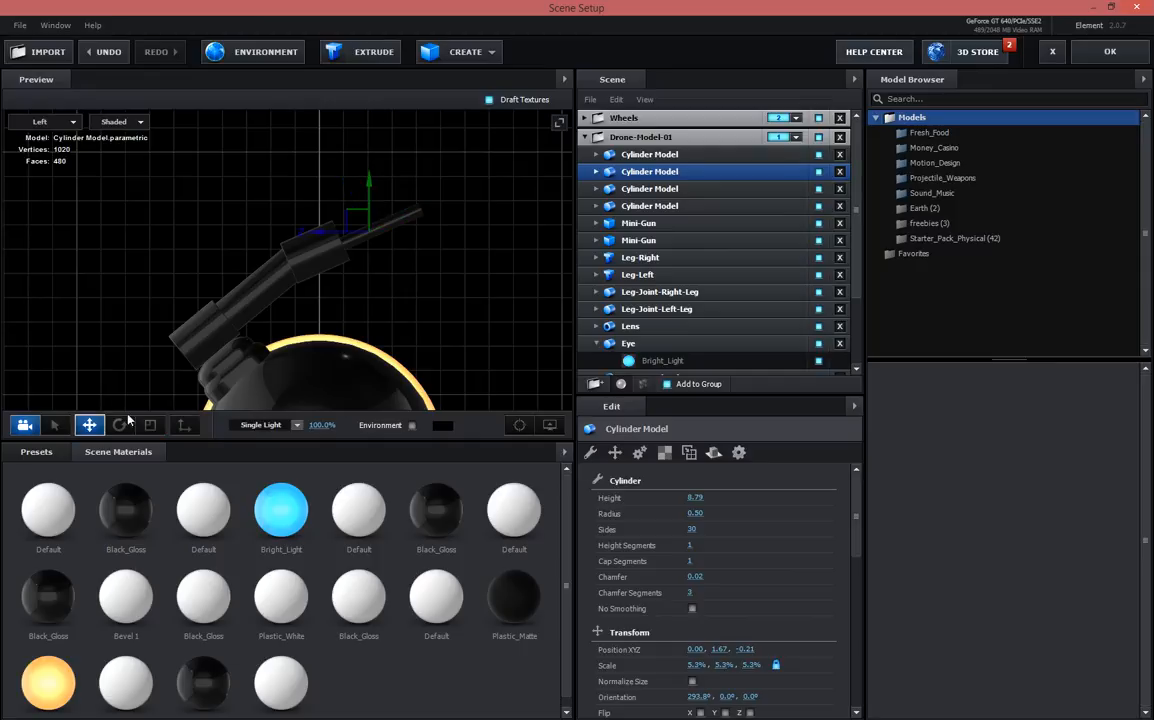
left_click_drag(355, 226, 360, 210)
scroll(317, 252, "up", 6)
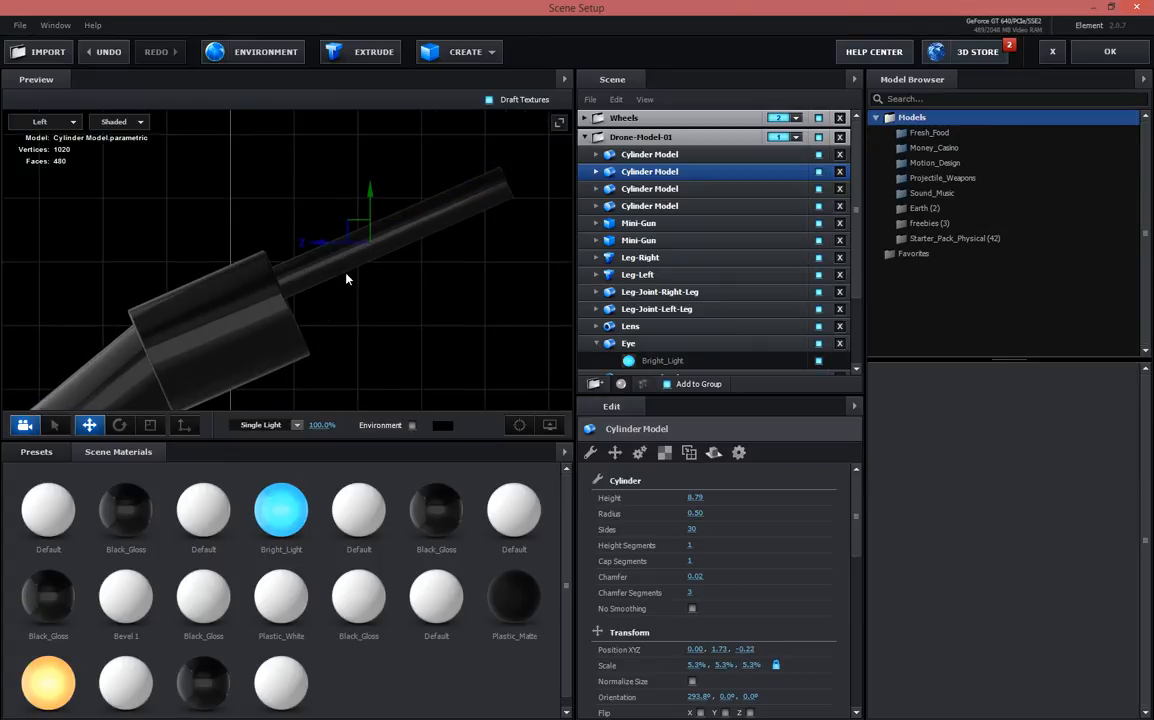
left_click_drag(362, 236, 389, 272)
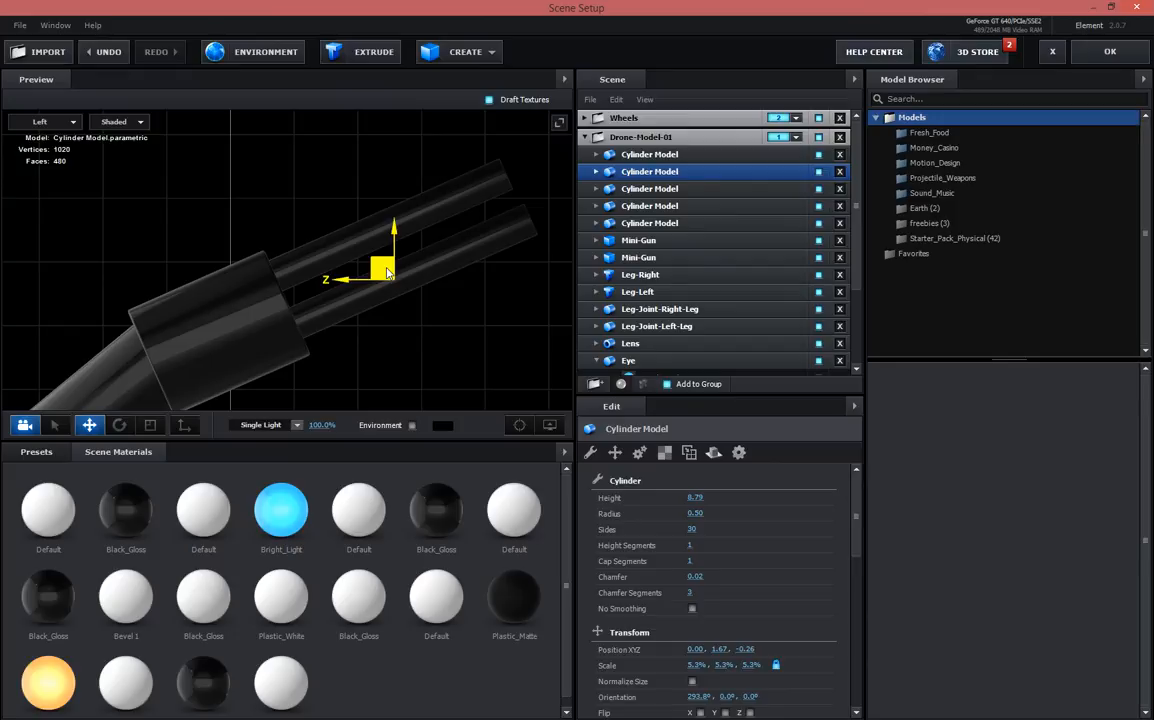
Try to duplicate the two uppermost listed cylinders together and rotate the copies around the gun's axis, and undo it
left_click(60, 122)
left_click(66, 140)
scroll(239, 213, "up", 6)
scroll(337, 326, "down", 4)
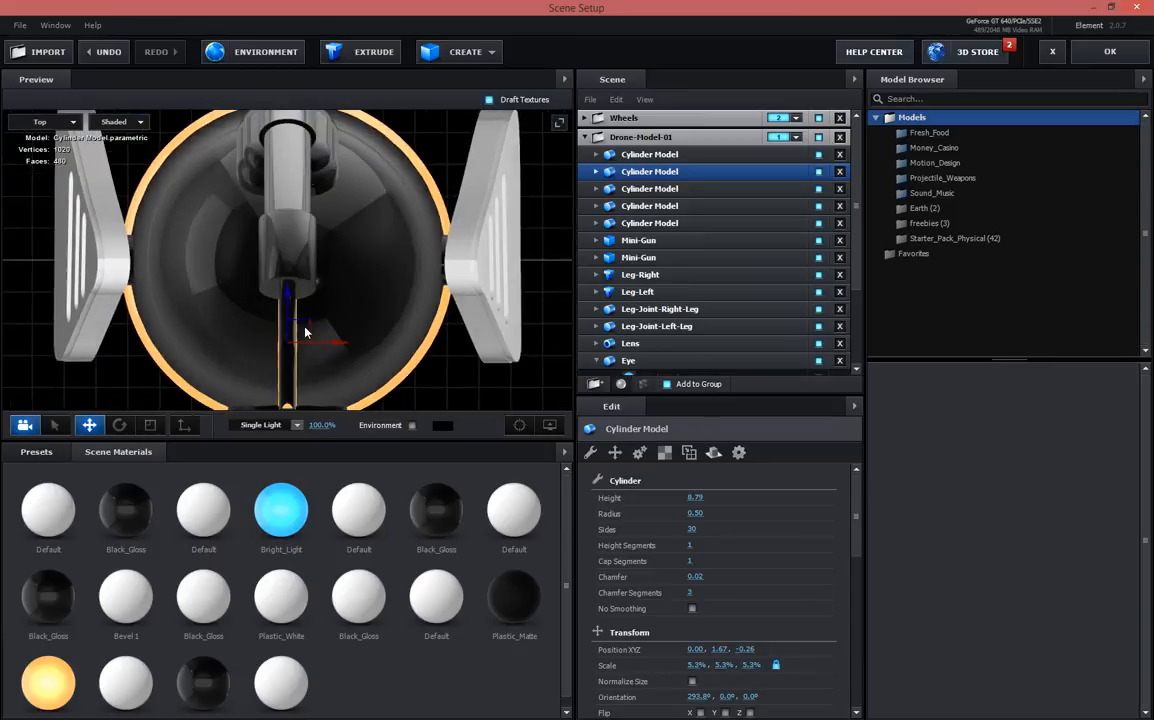
left_click(672, 171, "ctrl")
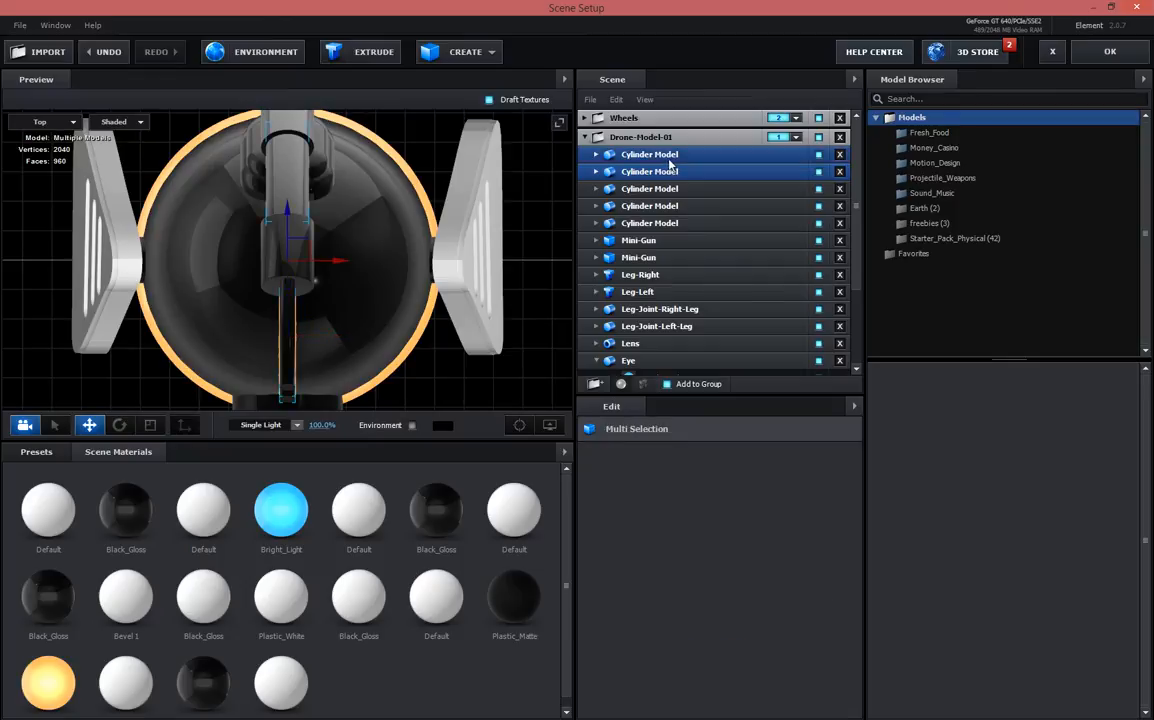
left_click(46, 121)
left_click(50, 121)
left_click_drag(347, 186, 371, 276)
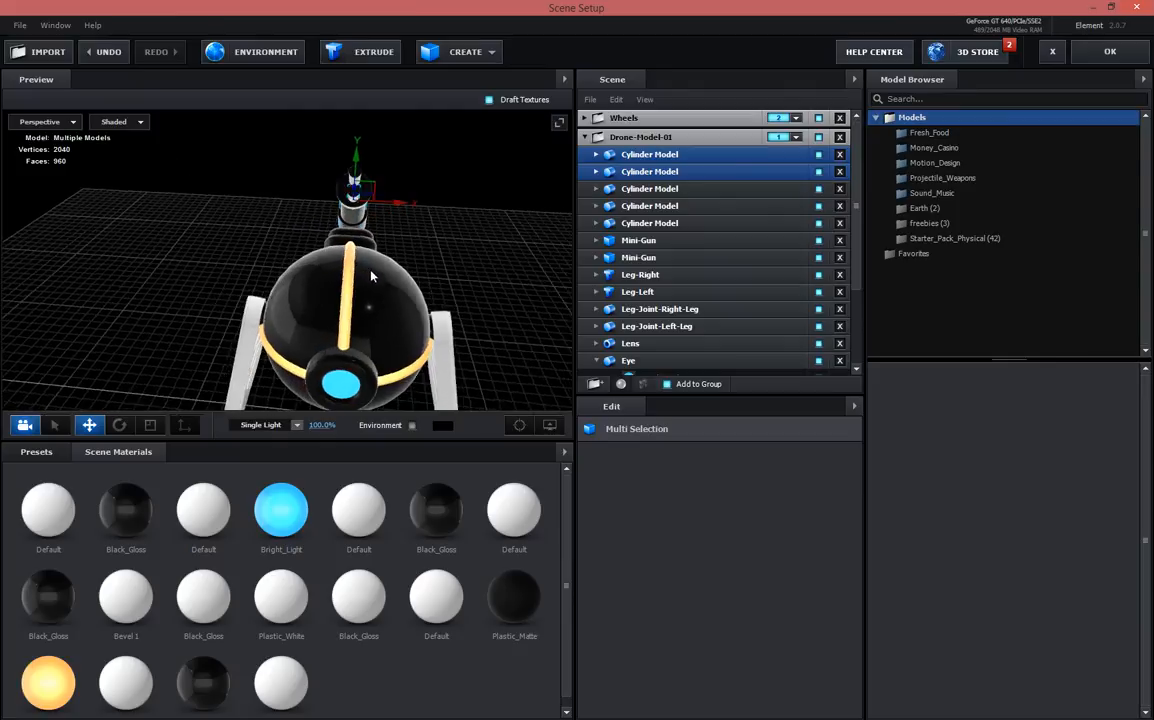
left_click(119, 425)
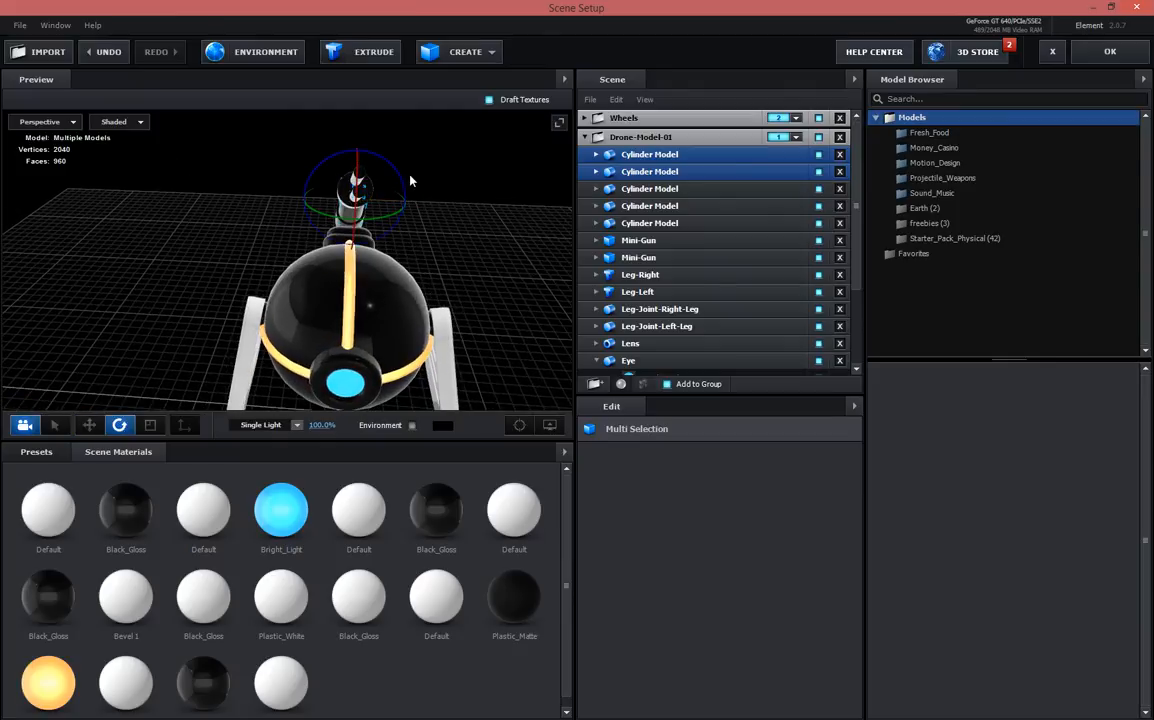
key("ctrl+d")
left_click_drag(403, 186, 401, 210)
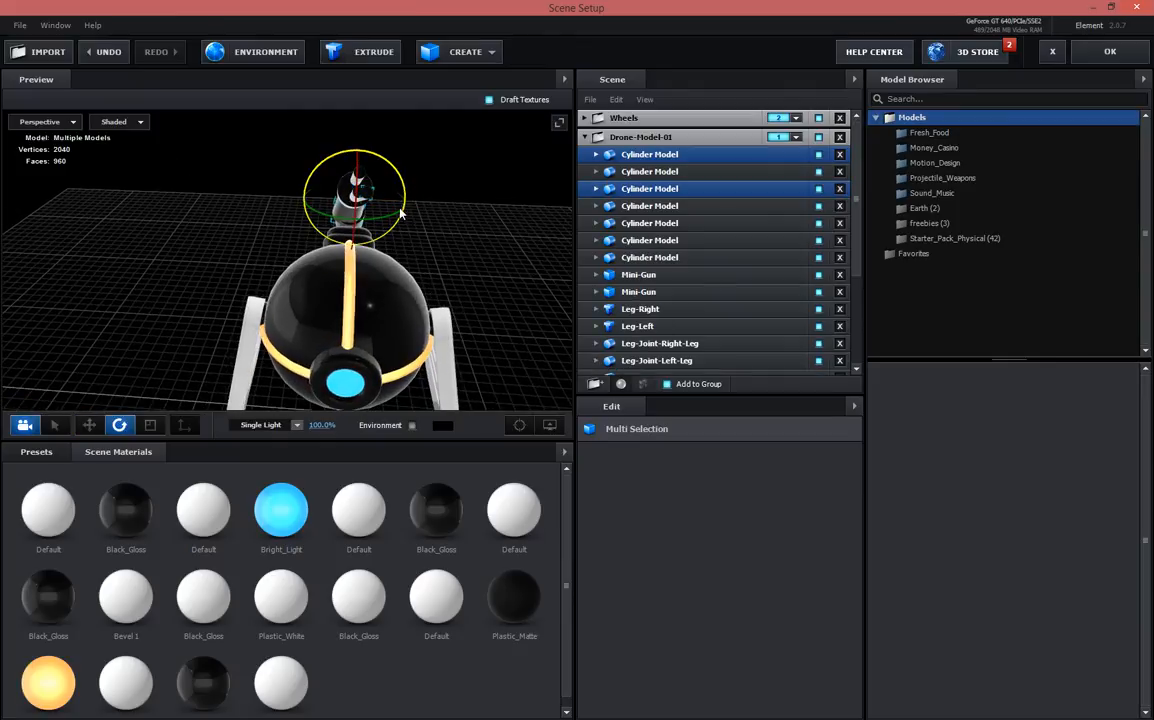
key("ctrl+z")
key("ctrl+z")
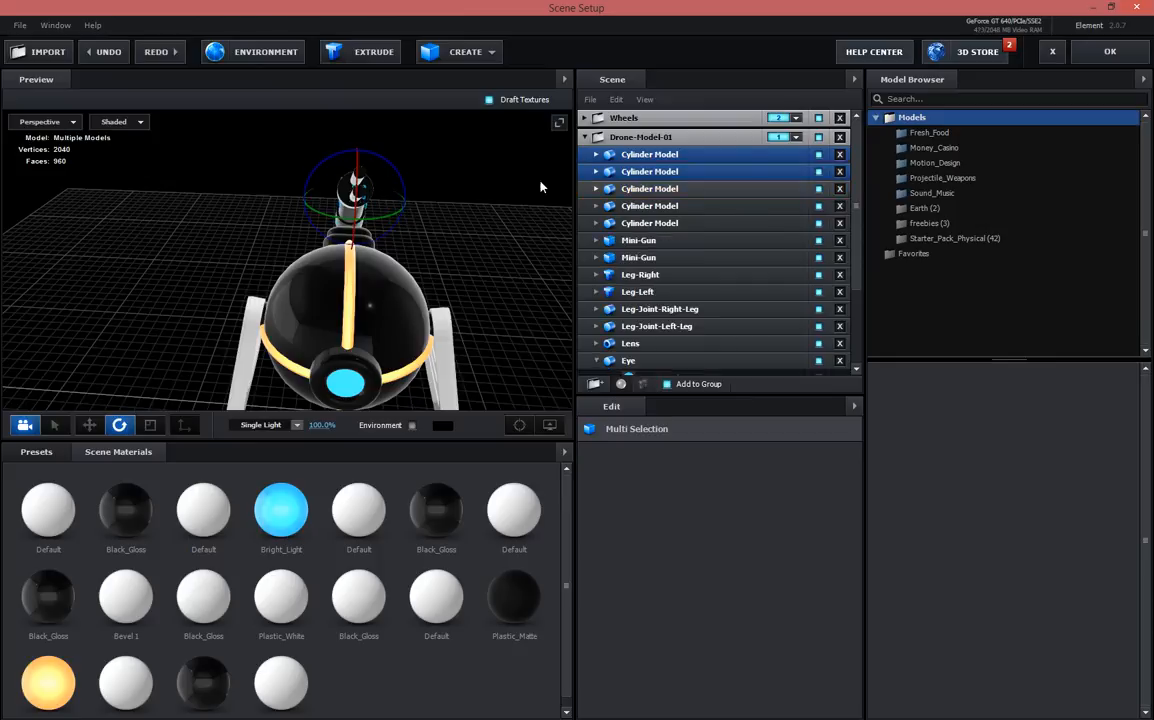
Try to rotate the two selected cylinders together in the Front view, and undo the rotation
scroll(430, 198, "up", 5)
left_click_drag(432, 204, 83, 155)
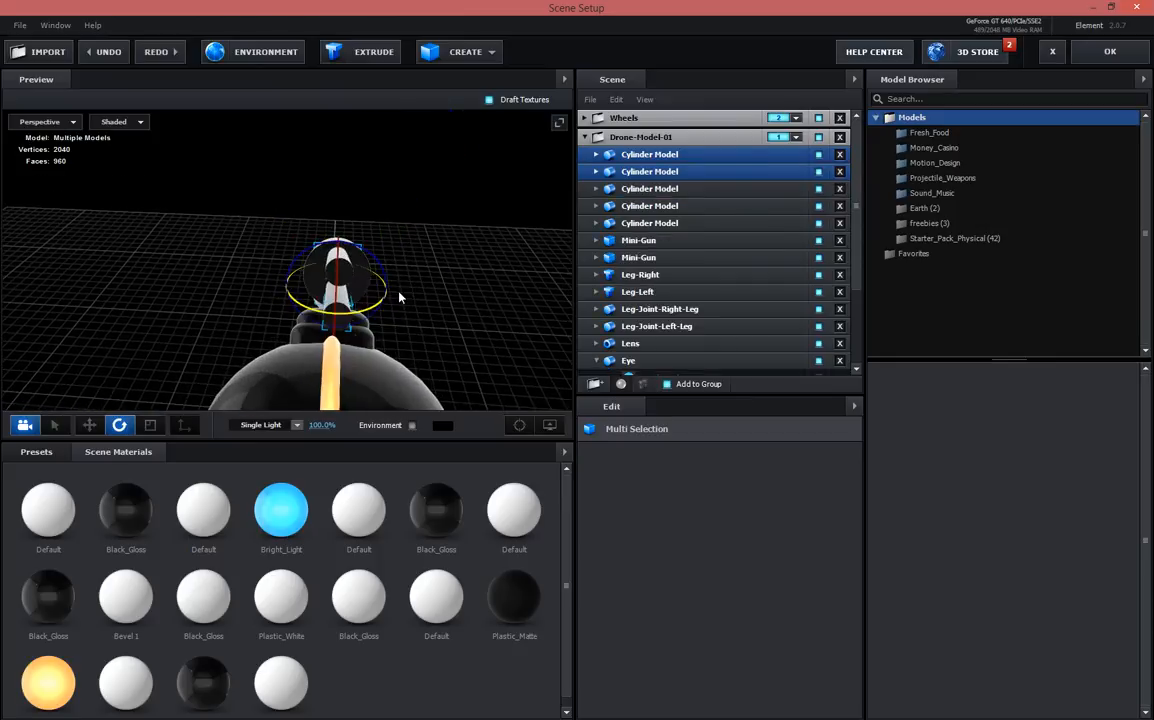
left_click(74, 122)
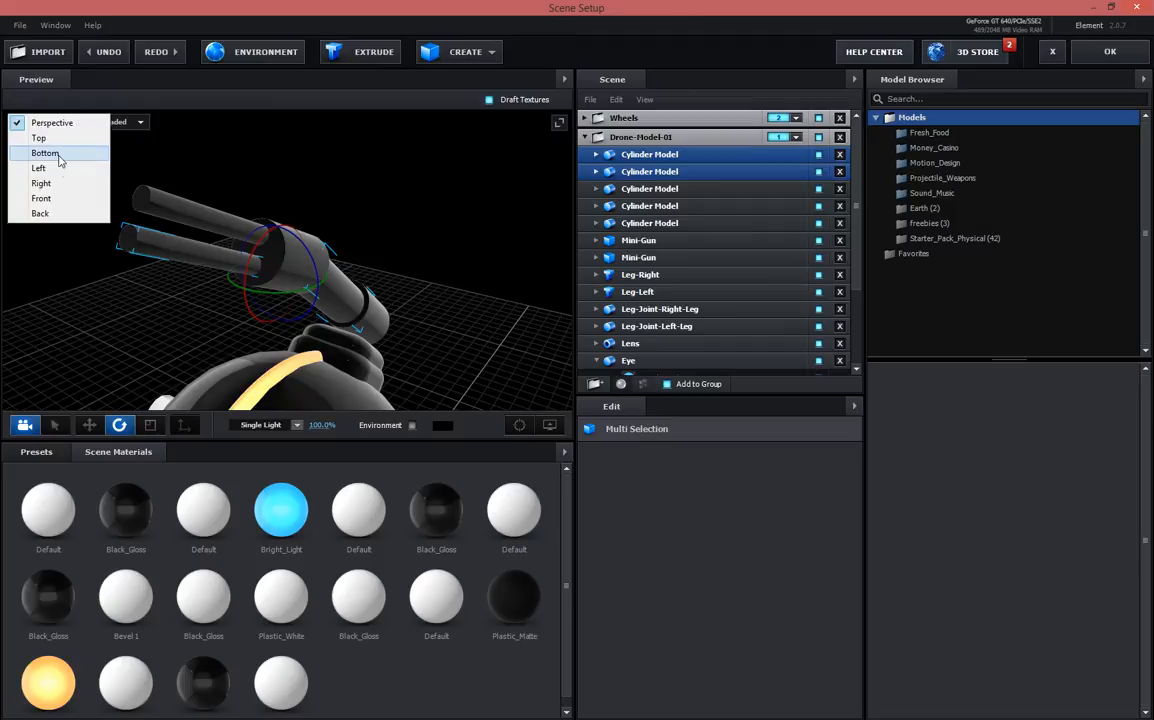
left_click(63, 198)
left_click_drag(323, 220, 335, 396)
scroll(332, 236, "up", 8)
left_click_drag(350, 232, 397, 287)
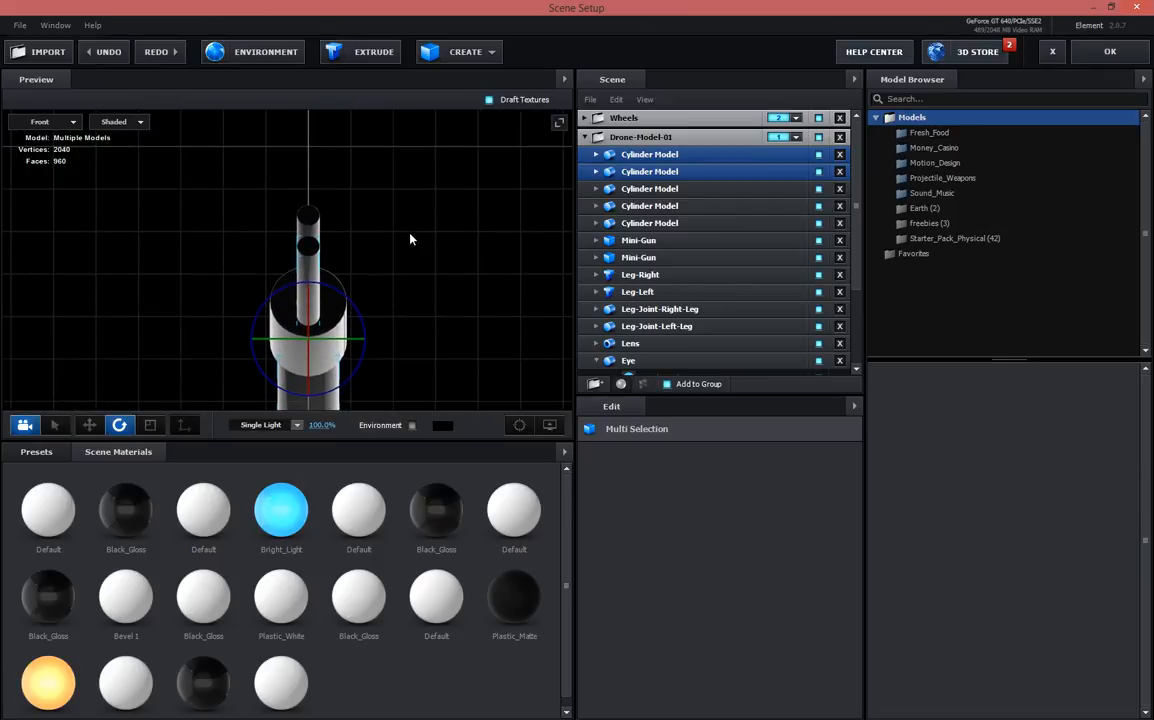
left_click_drag(414, 233, 389, 244)
left_click_drag(338, 323, 253, 323)
key("ctrl+z")
Try to duplicate the upper thin barrel and rotate the copy in the Front view, and undo it
left_click(650, 171)
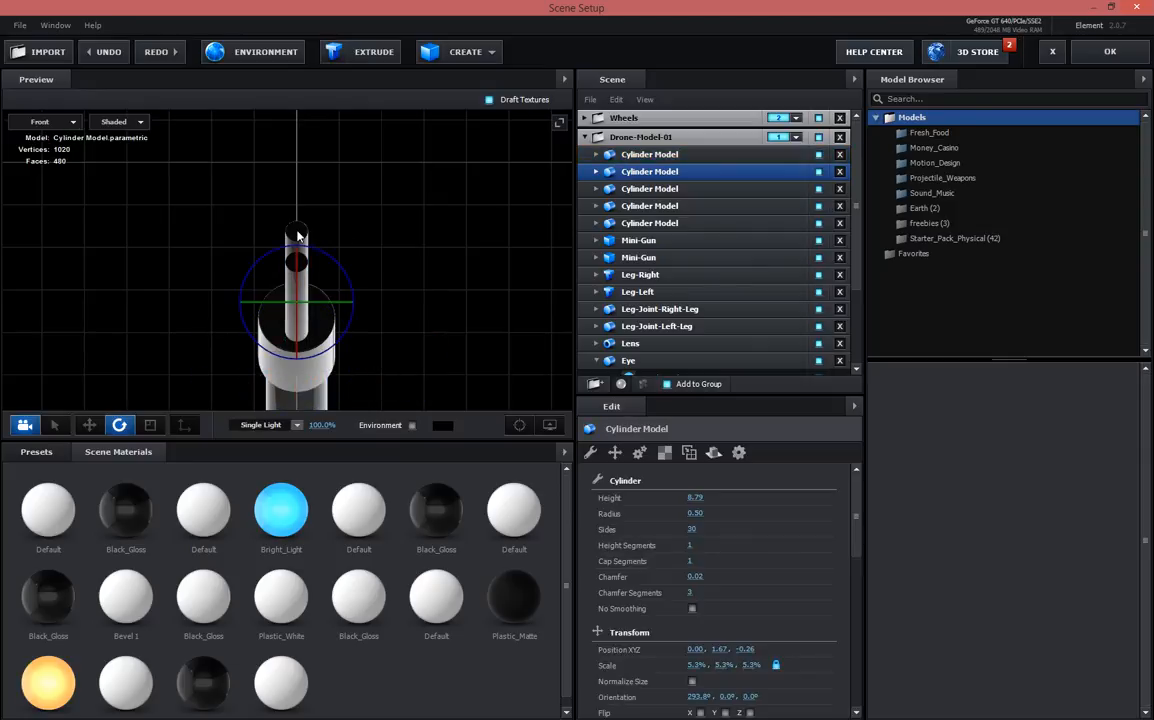
left_click(297, 233)
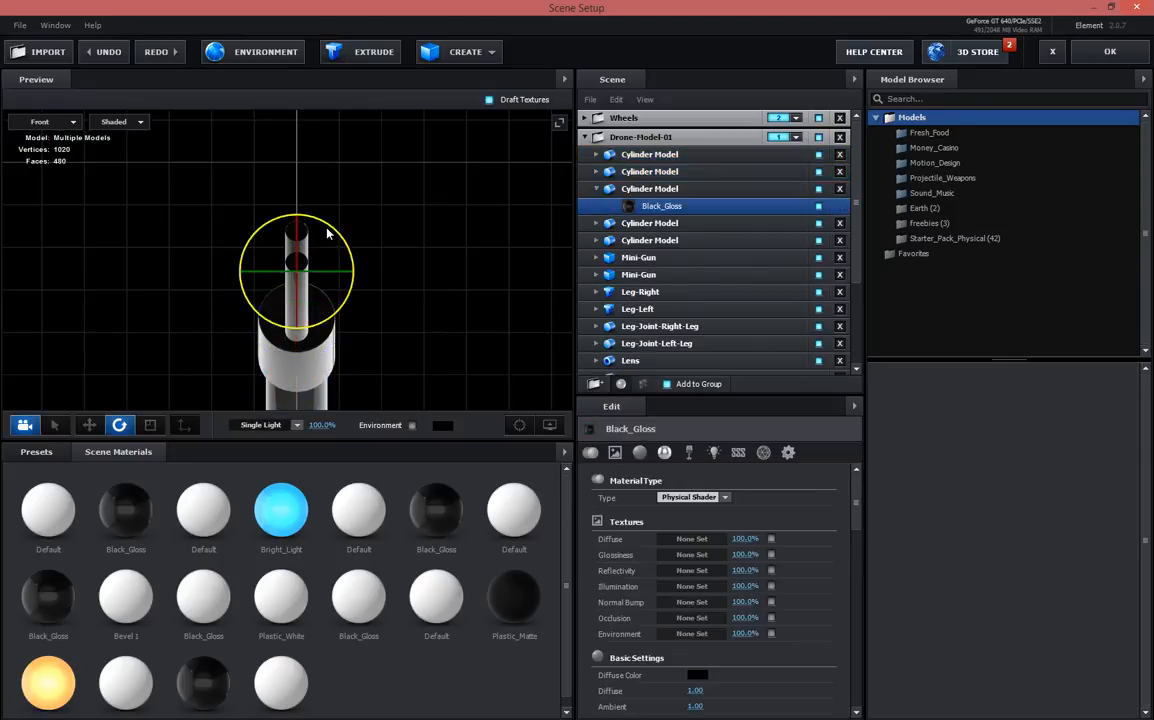
left_click_drag(306, 242, 292, 228)
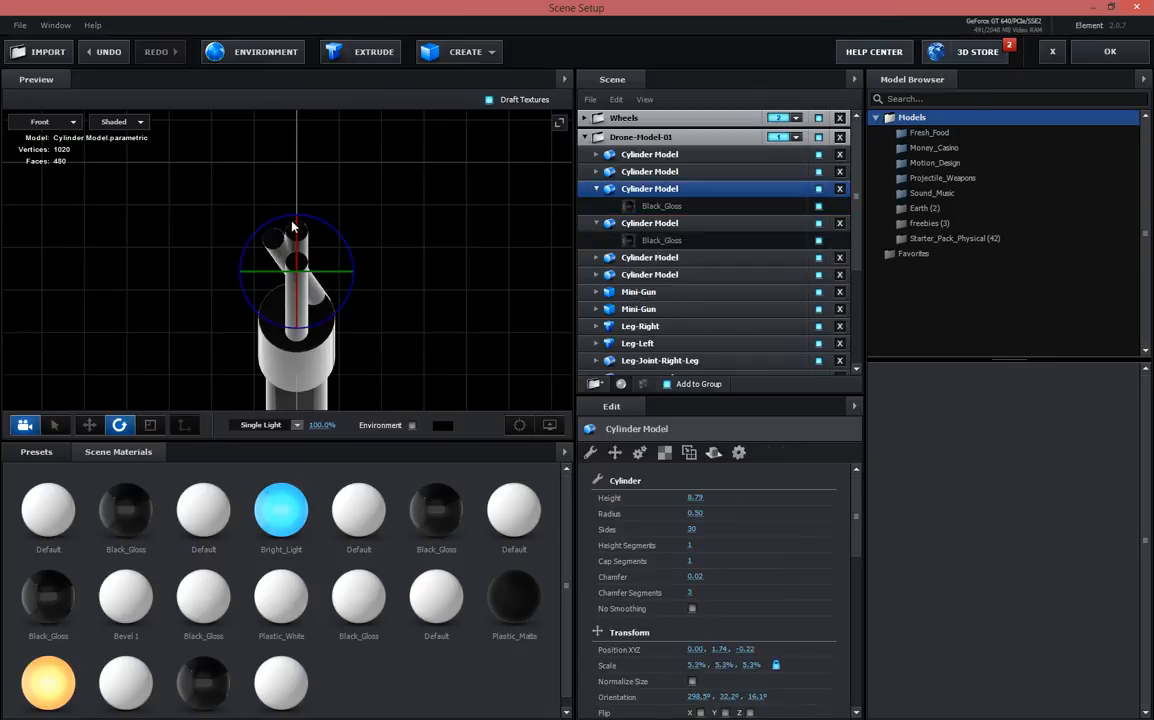
key("ctrl+z")
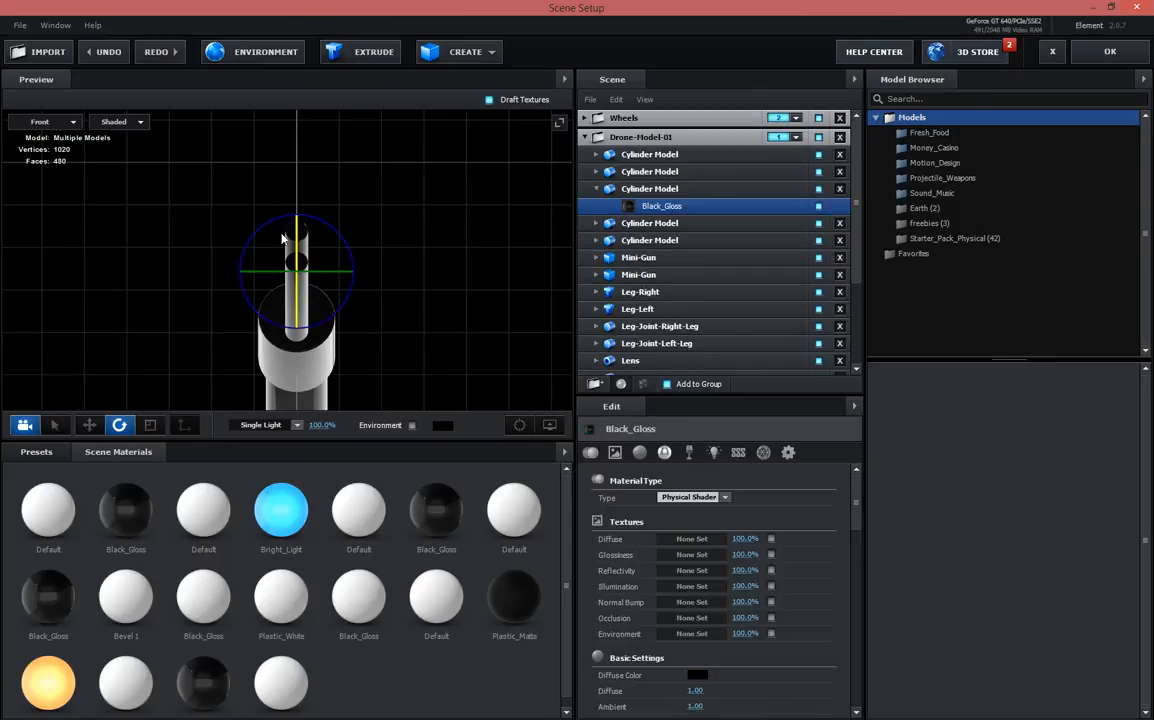
Place duplicates of the thin barrel on either side of the upper pair, one at about X 0.05, Y 1.68, Z -0.22, and collapse their scene entries
left_click(89, 425)
left_click_drag(311, 257, 330, 290)
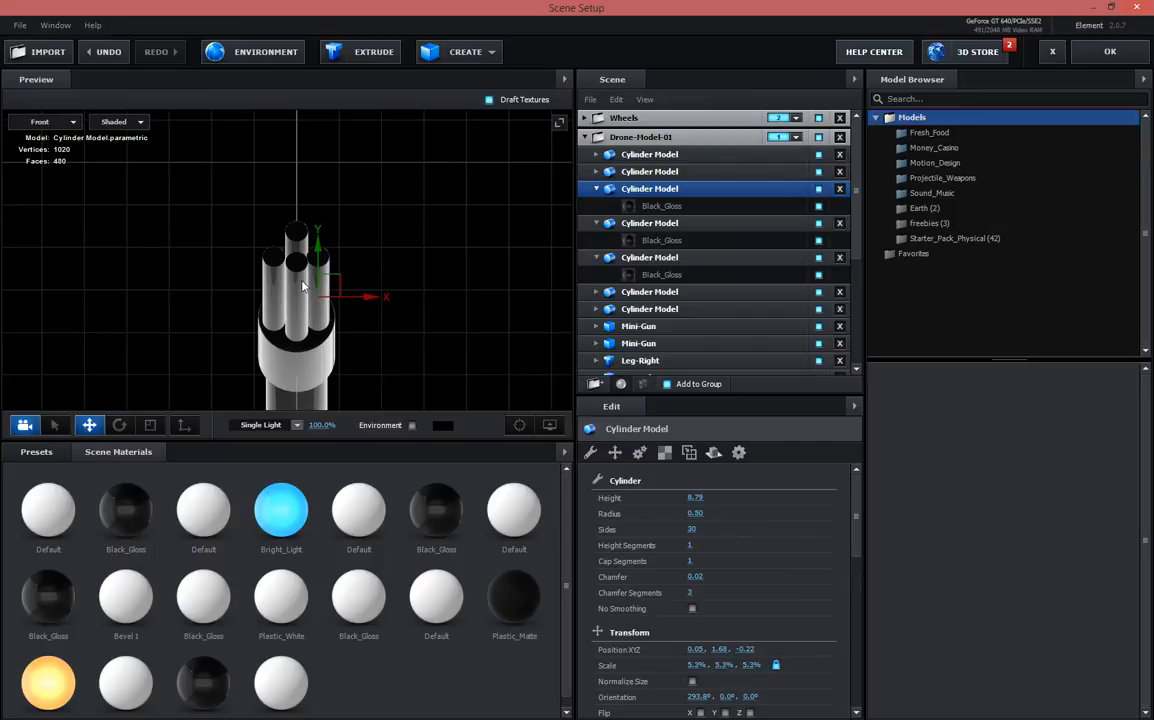
left_click(287, 287)
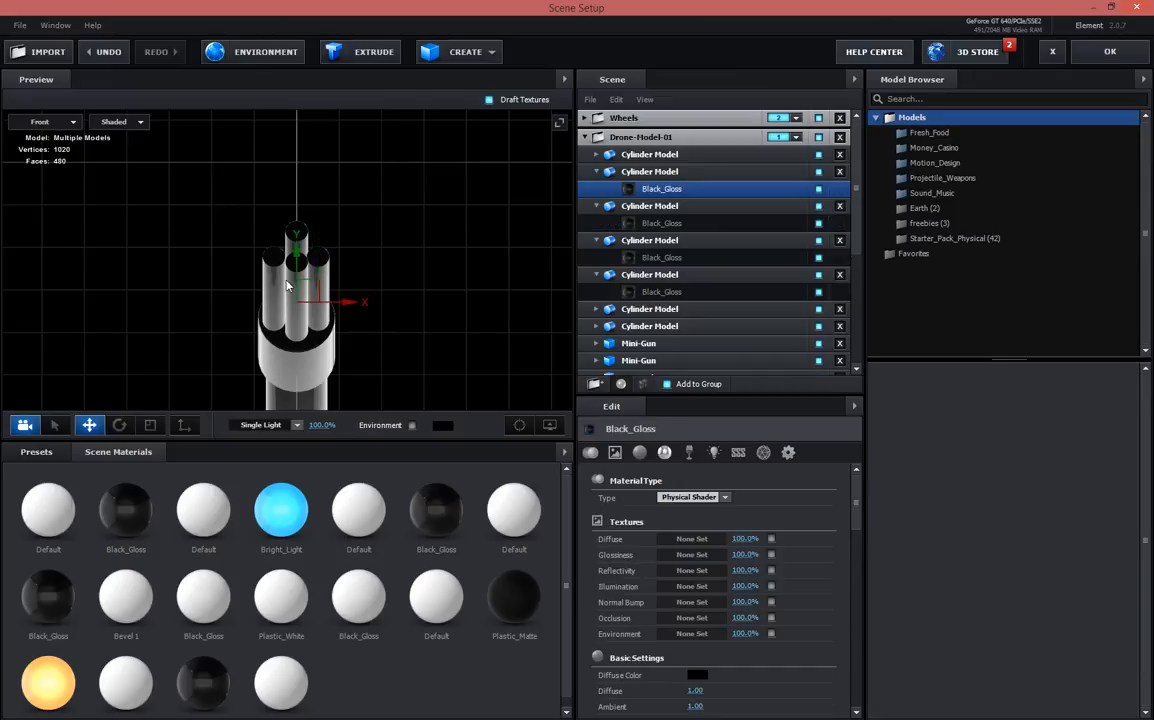
left_click(629, 157)
left_click(595, 171)
left_click(595, 188)
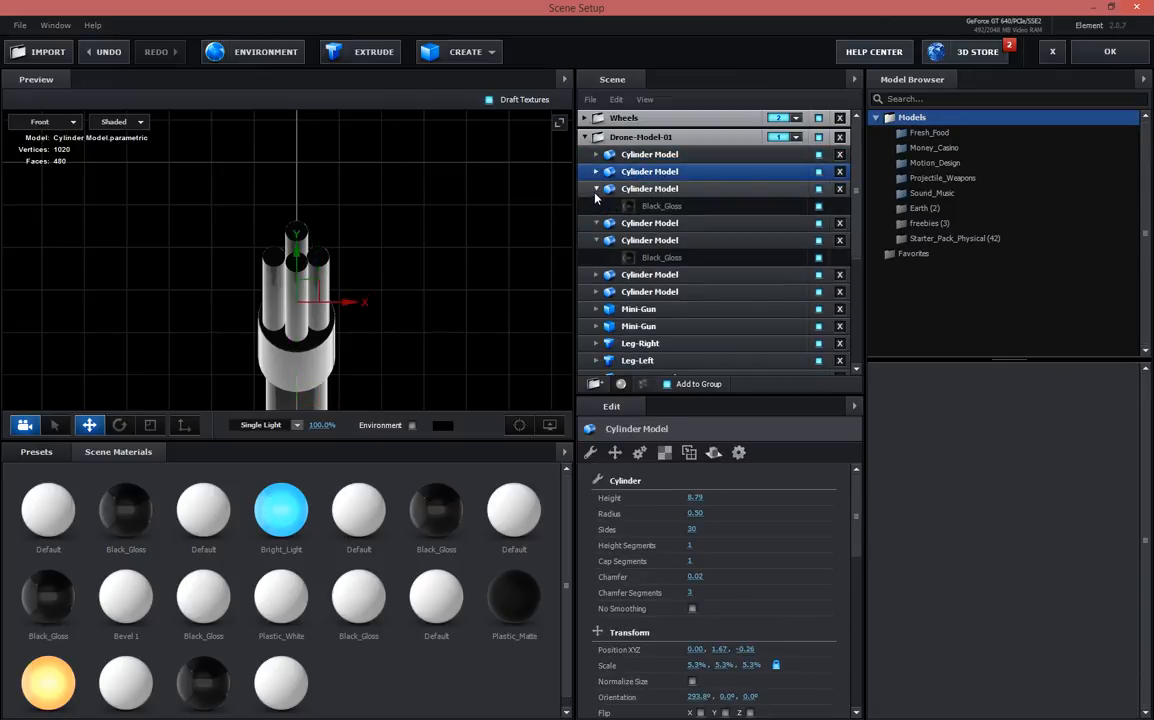
left_click(595, 205)
left_click(595, 222)
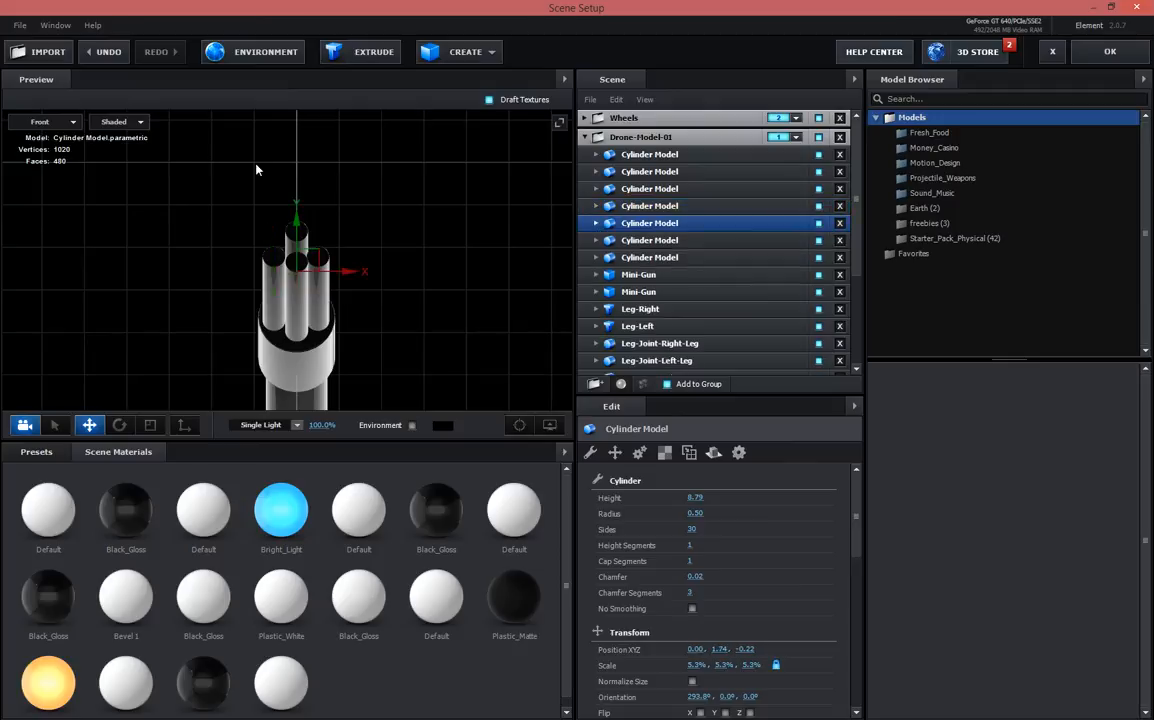
Switch to the Perspective view and check which scene entries belong to the four thin barrels
left_click(37, 122)
left_click(45, 88)
left_click_drag(240, 190, 350, 265)
left_click(337, 265)
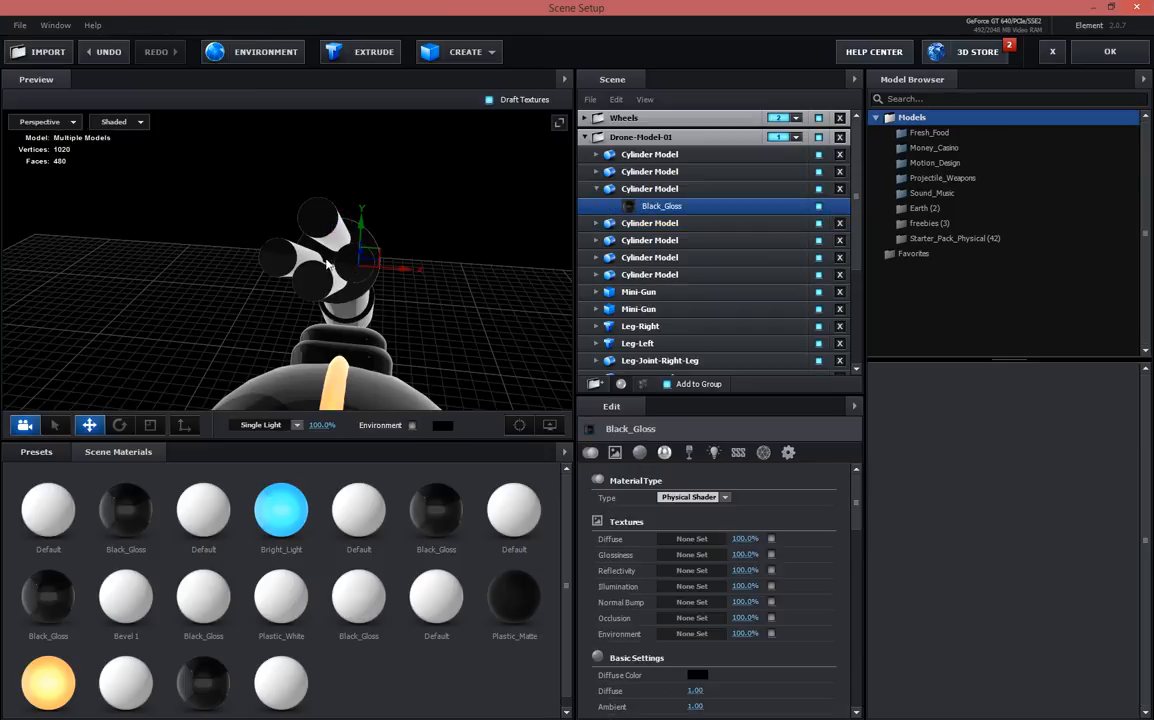
left_click_drag(326, 225, 322, 229)
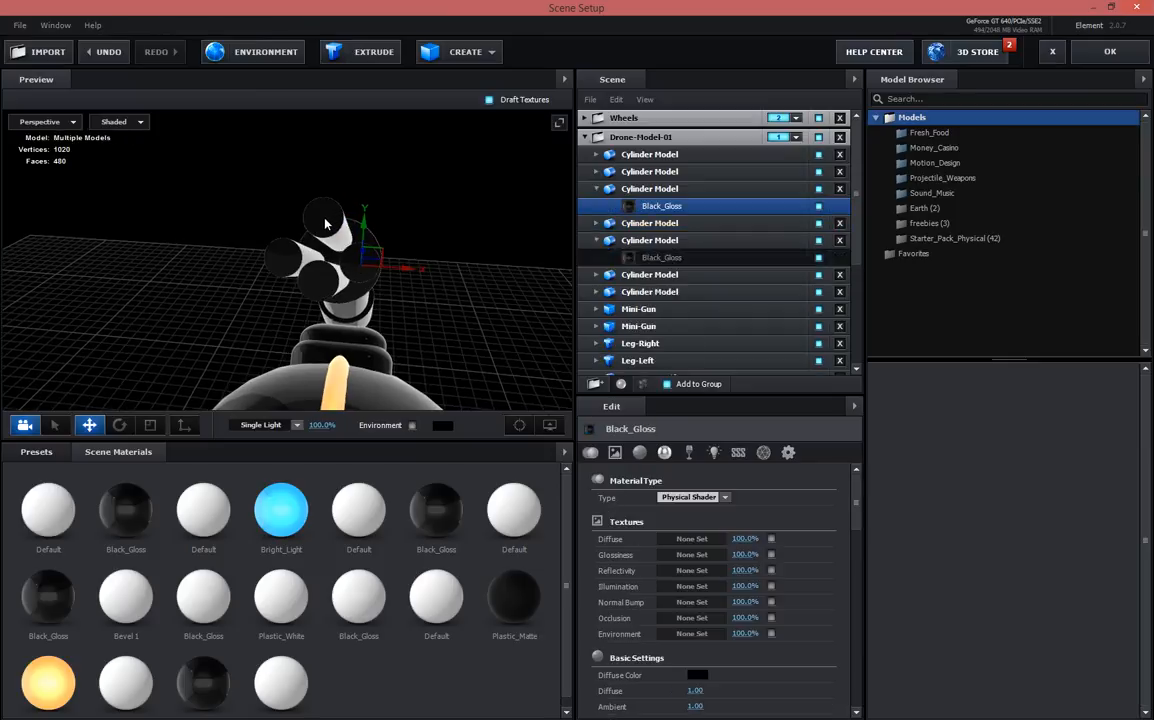
left_click(325, 224)
left_click(294, 260)
left_click(322, 281)
left_click(372, 257)
left_click(316, 256)
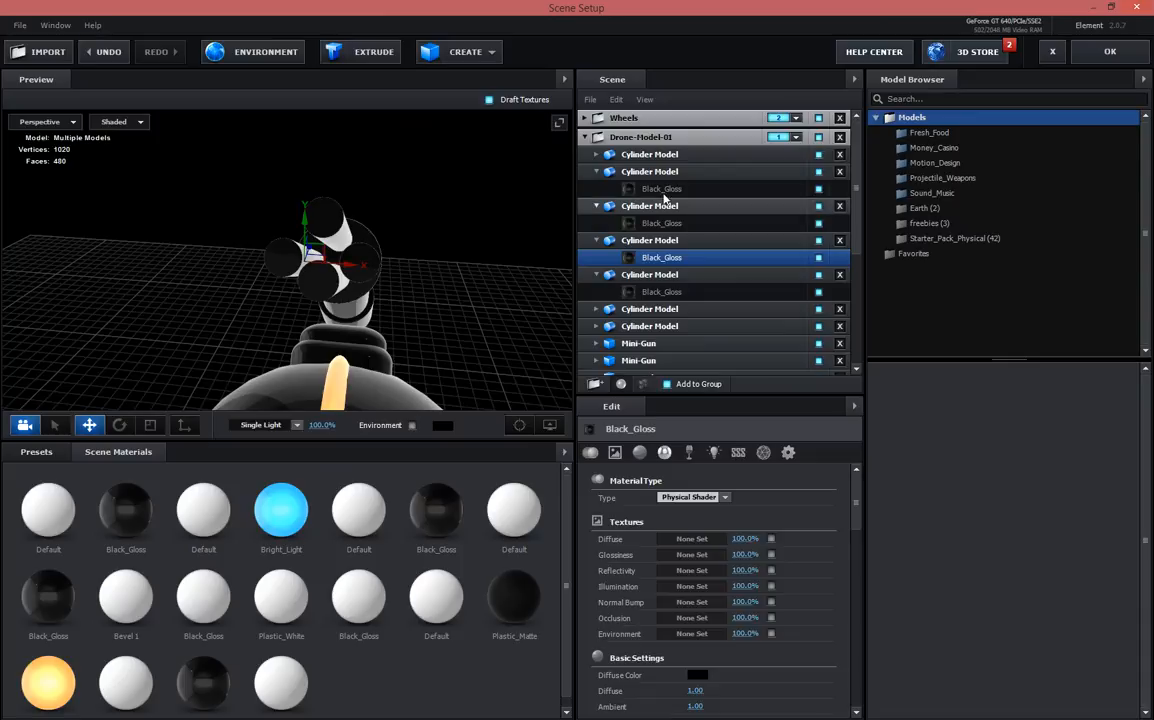
Select all four thin barrels together and tilt them downward until they point roughly horizontally
left_click(650, 171)
left_click(661, 207, "ctrl")
left_click(655, 242, "ctrl")
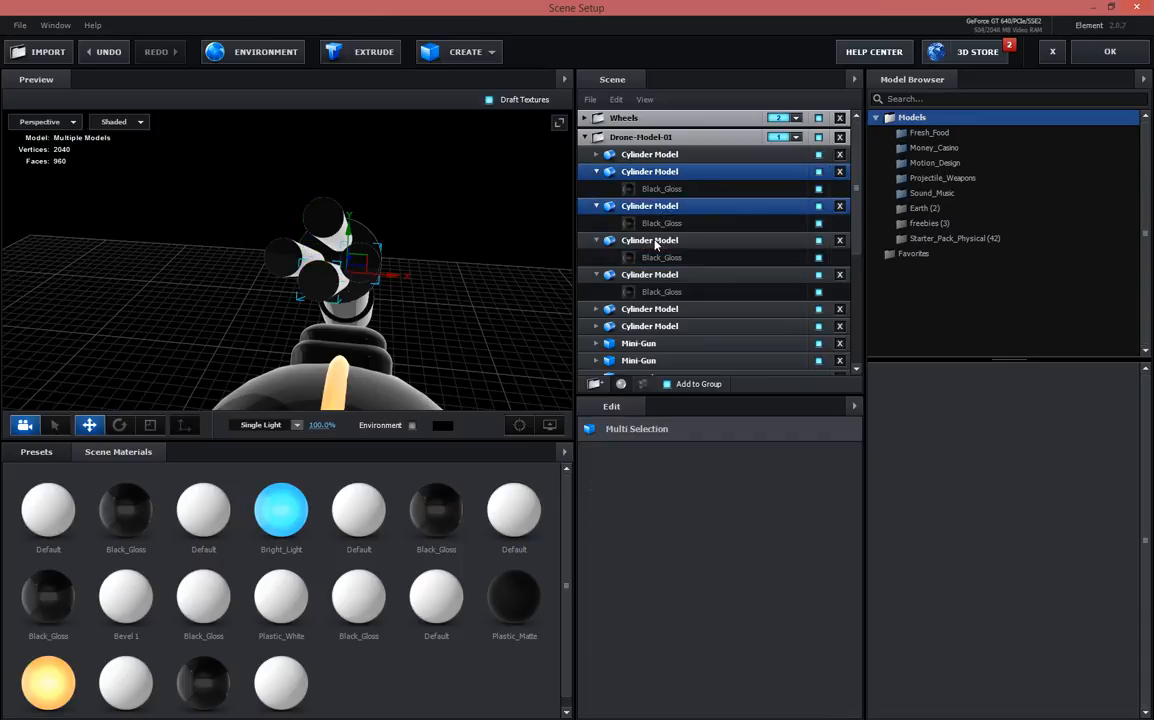
left_click(645, 277, "ctrl")
left_click_drag(335, 229, 335, 224)
left_click_drag(482, 247, 408, 271)
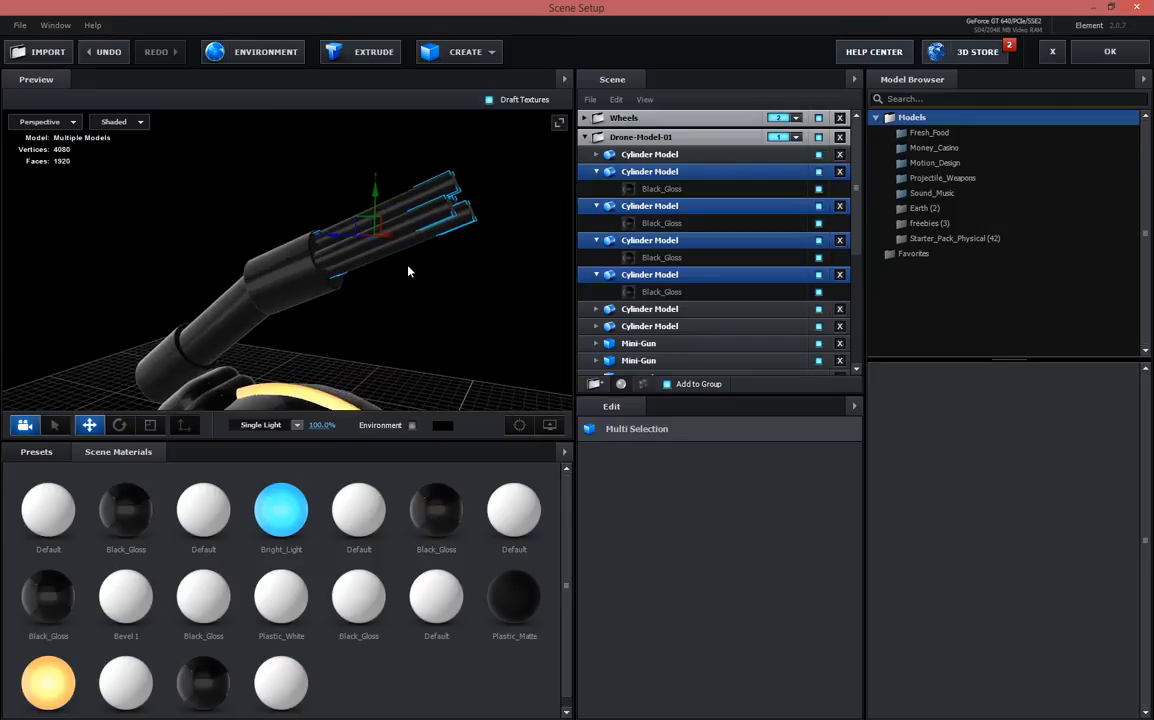
left_click(119, 425)
left_click_drag(420, 205, 428, 245)
Move the four barrels down and along Z so they sit in the end cylinder, and set that cylinder's radius to 0.56
left_click(90, 426)
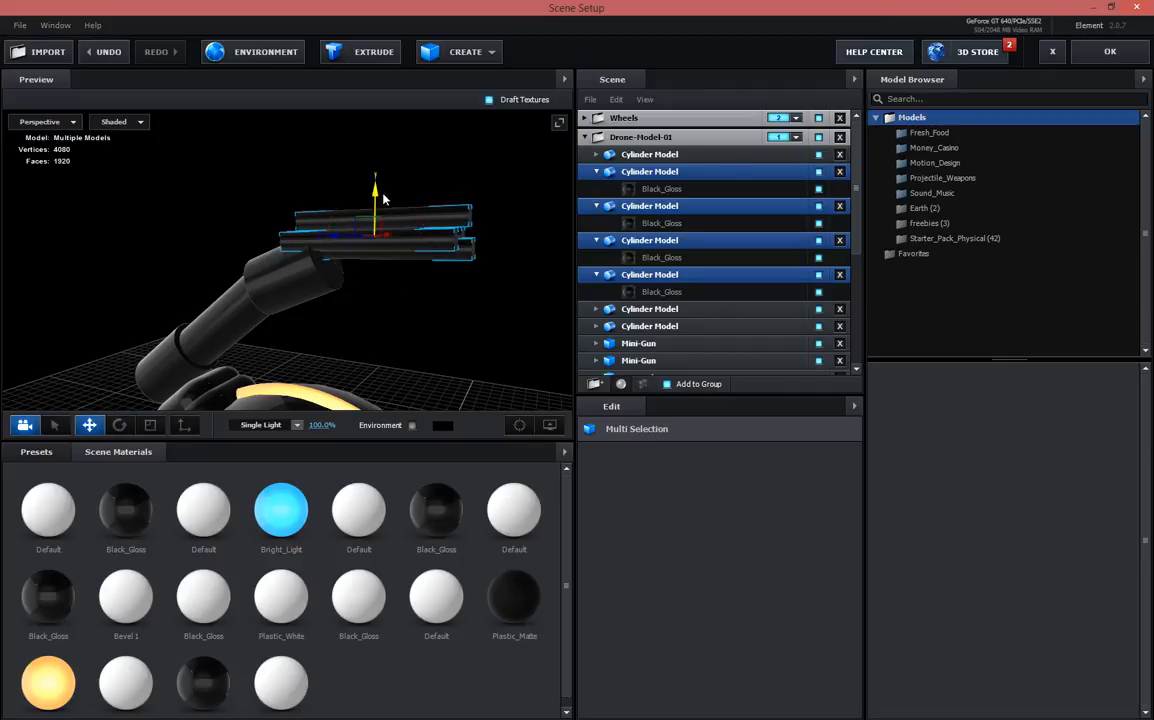
left_click_drag(375, 200, 380, 225)
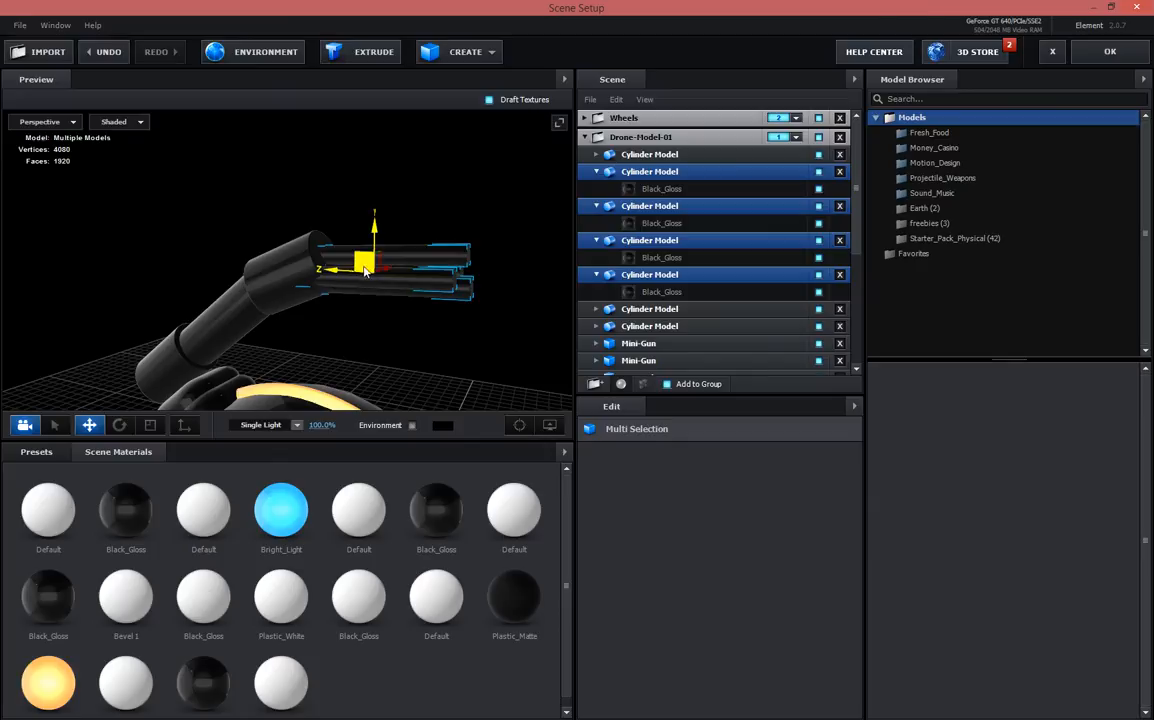
left_click_drag(340, 275, 350, 278)
left_click_drag(401, 233, 404, 227)
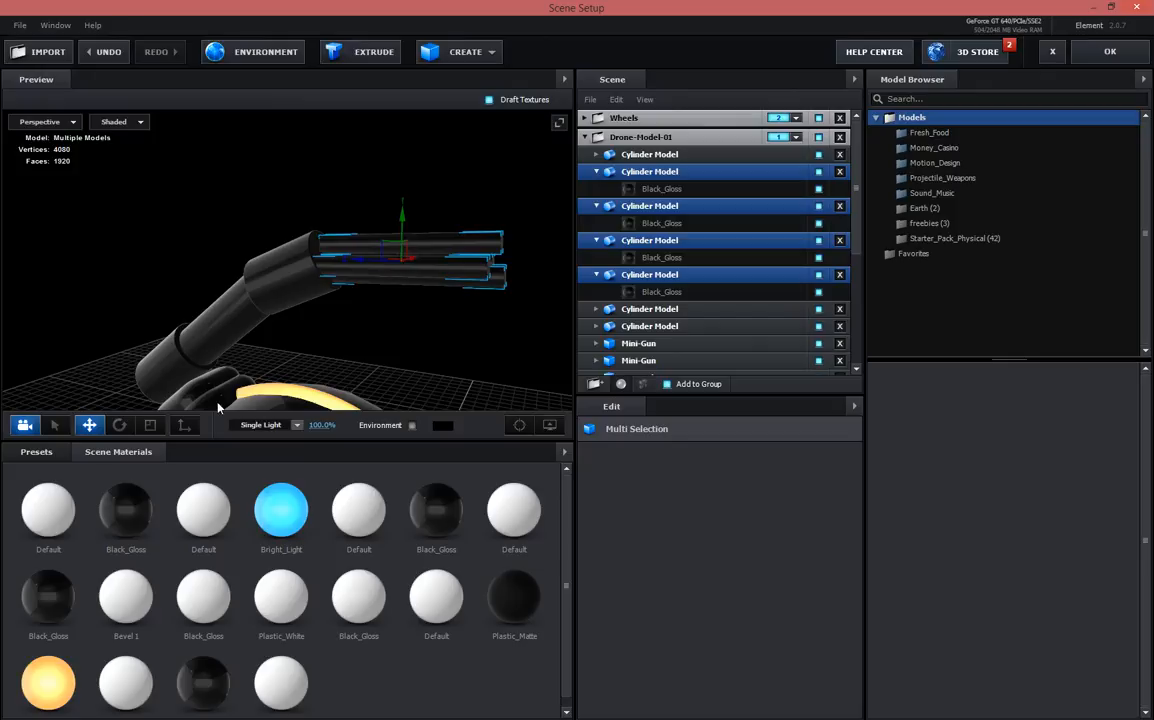
left_click_drag(356, 268, 354, 272)
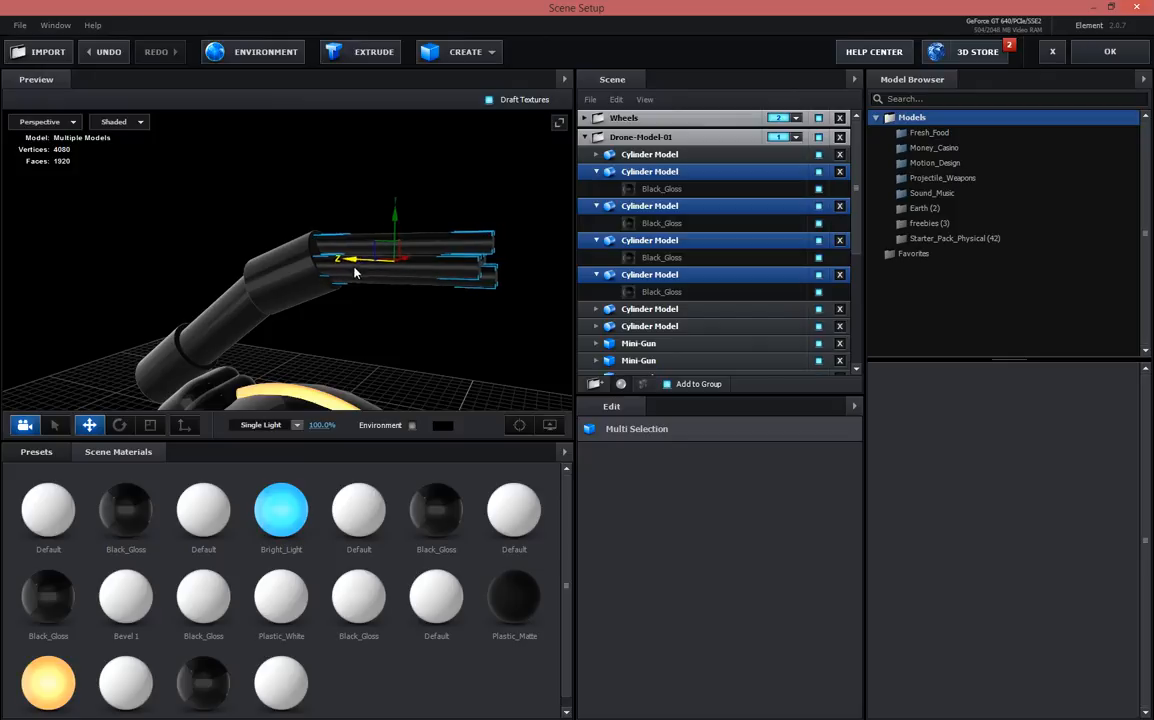
left_click(296, 279)
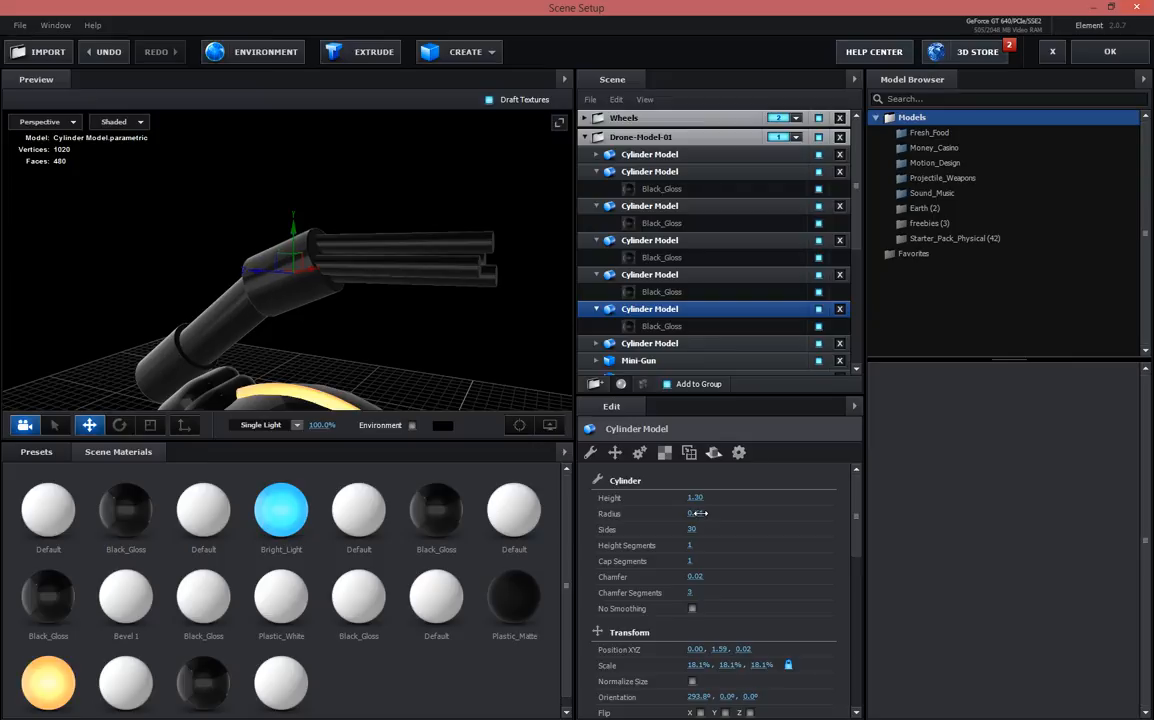
left_click_drag(390, 305, 371, 346)
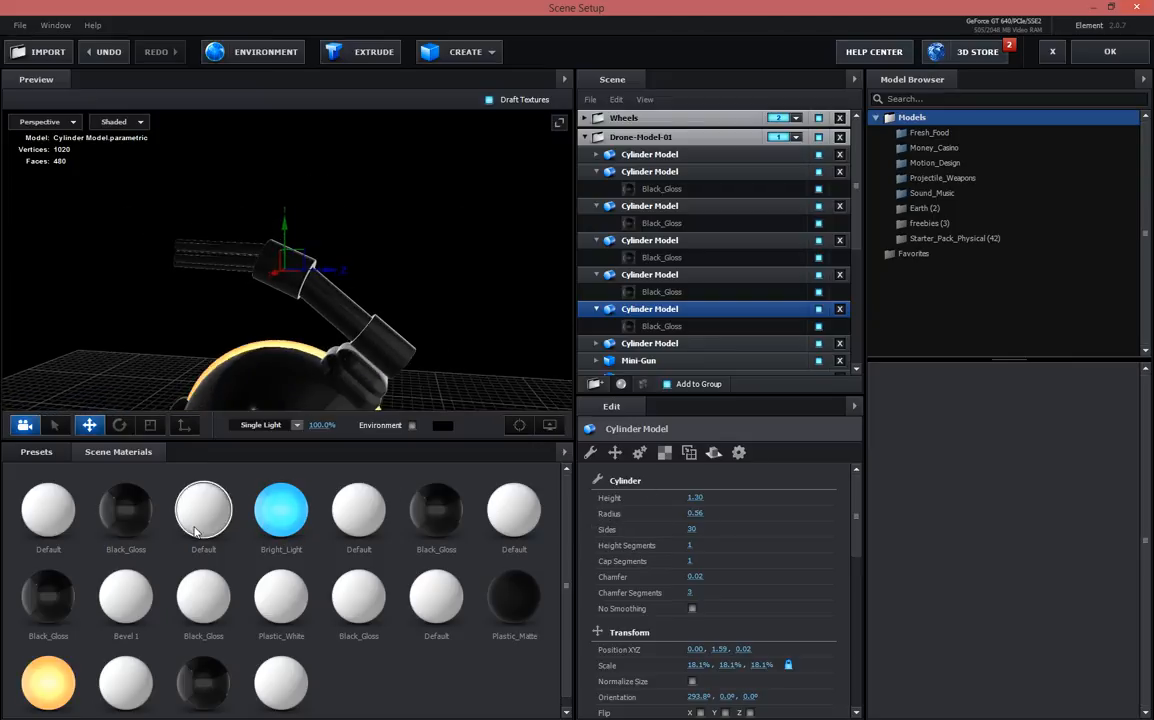
Apply the Plastic_White physical material to the gun arm's middle segment and its base mount
left_click(35, 455)
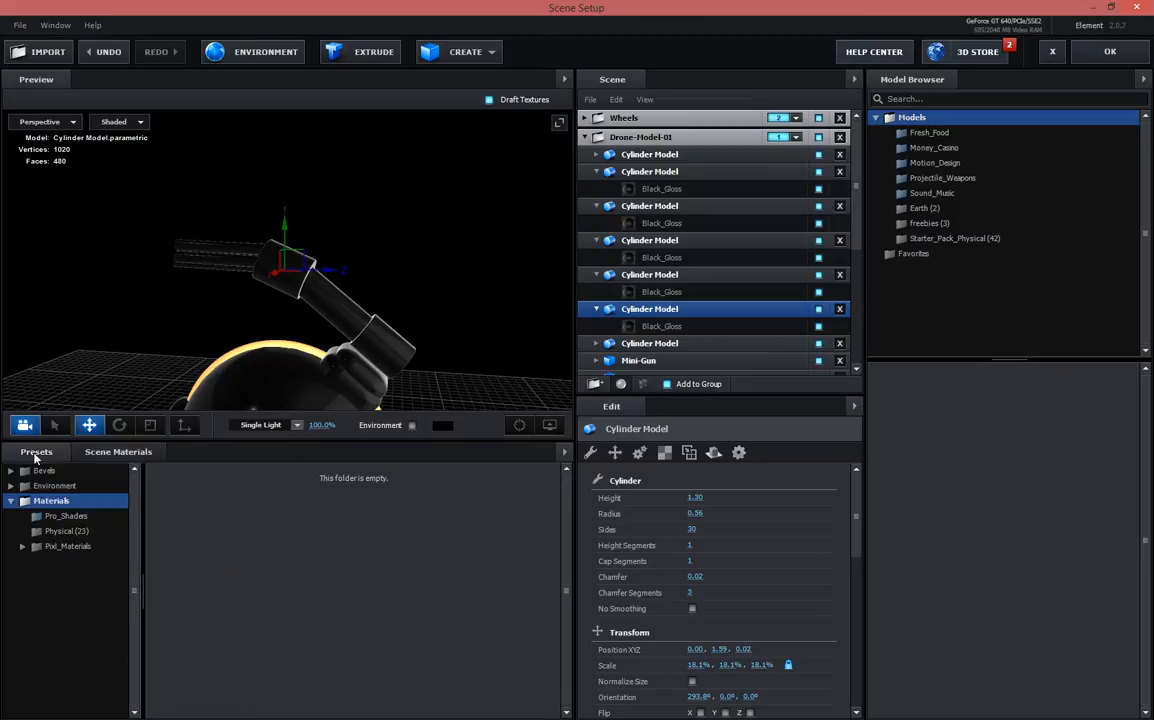
left_click(50, 532)
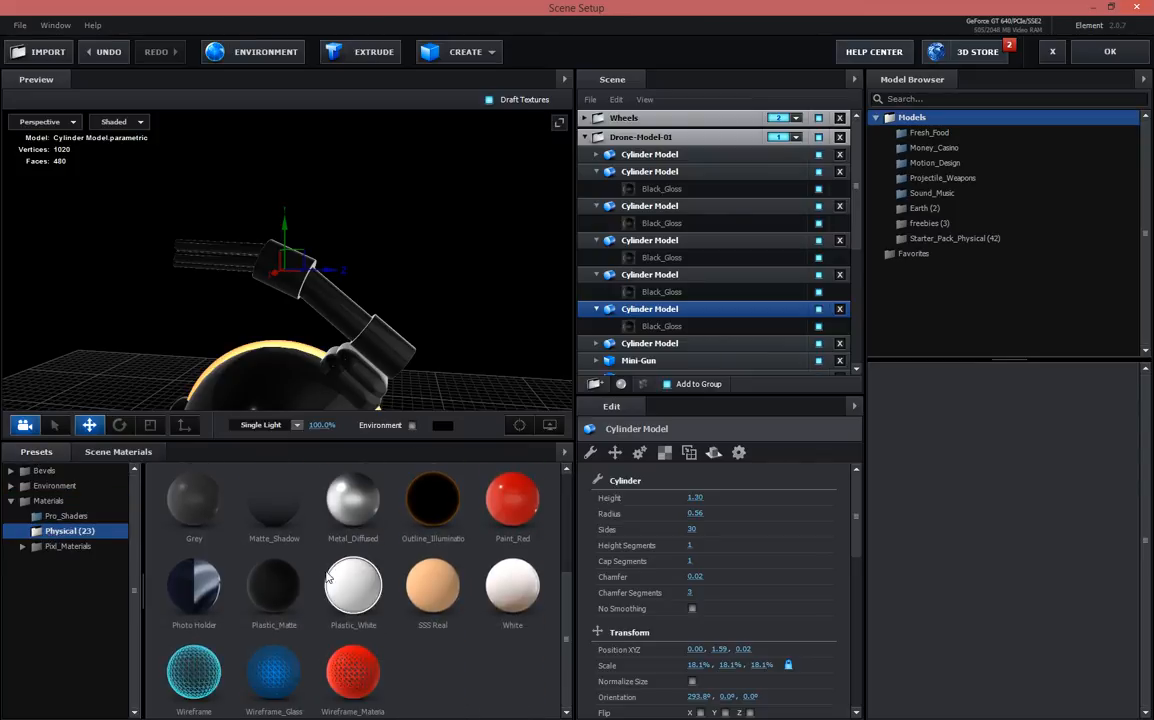
left_click_drag(341, 537, 451, 359)
left_click_drag(363, 603, 200, 376)
left_click_drag(300, 337, 486, 337)
left_click_drag(427, 494, 335, 350)
left_click_drag(450, 371, 400, 275)
Create a tube primitive in the drone model group and raise it to about Y 1.32
left_click(386, 54)
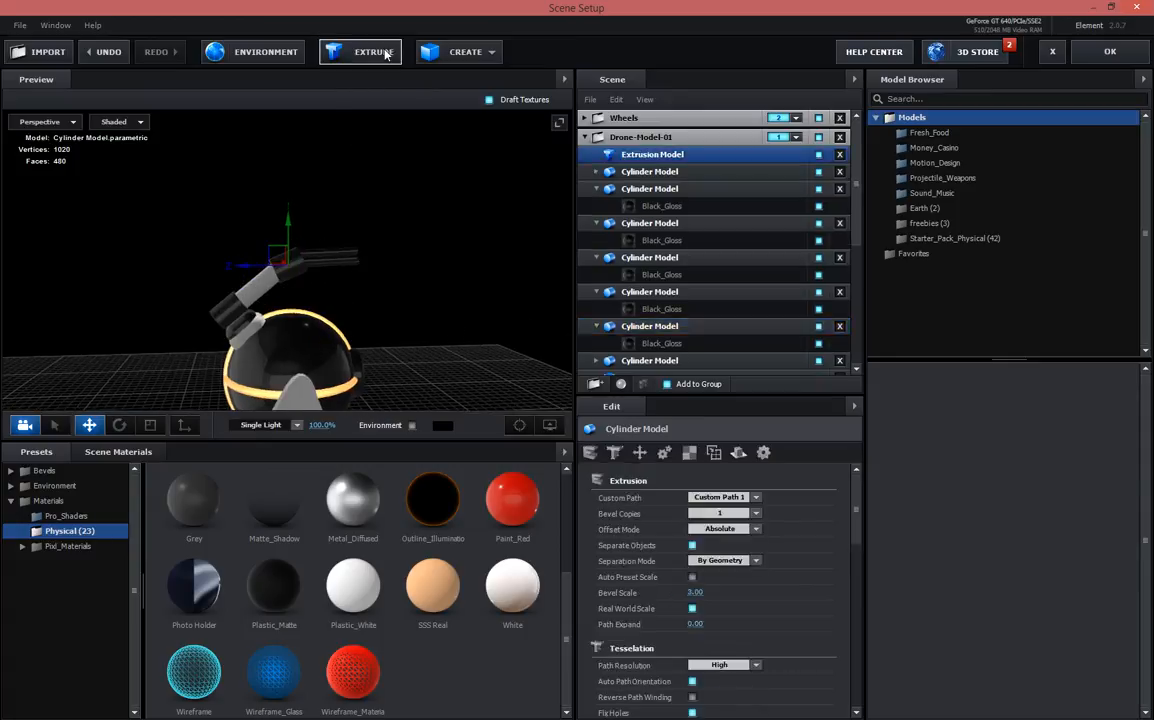
key("ctrl+z")
left_click(465, 53)
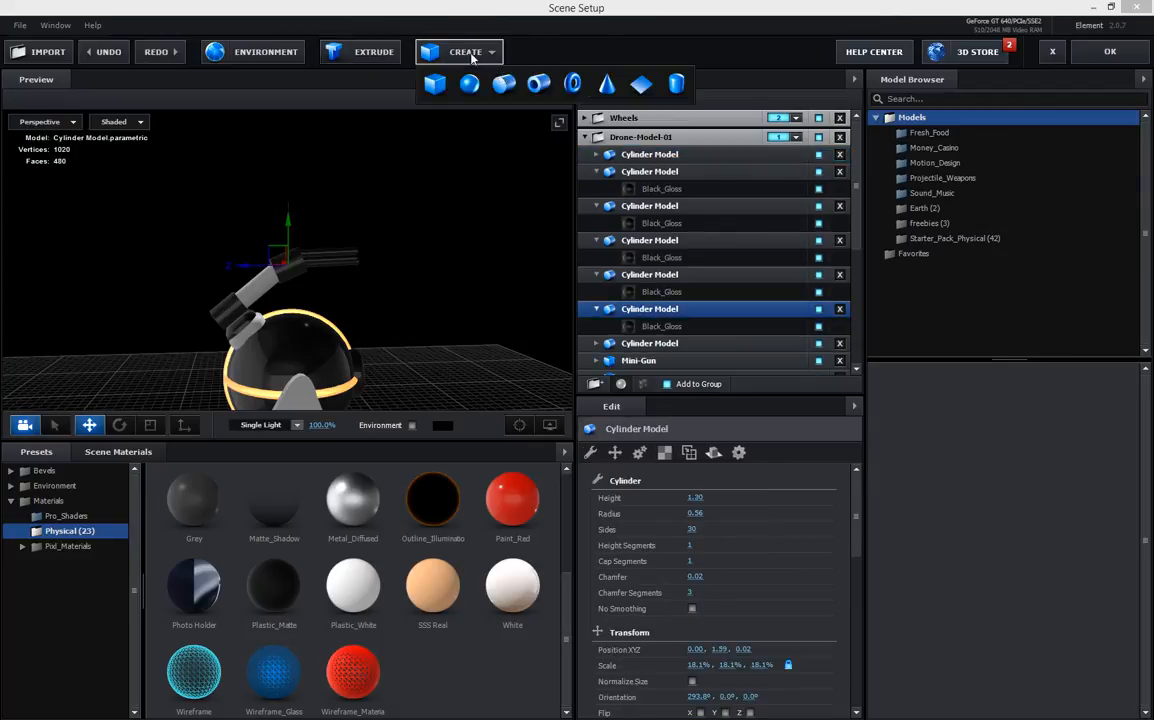
left_click(540, 86)
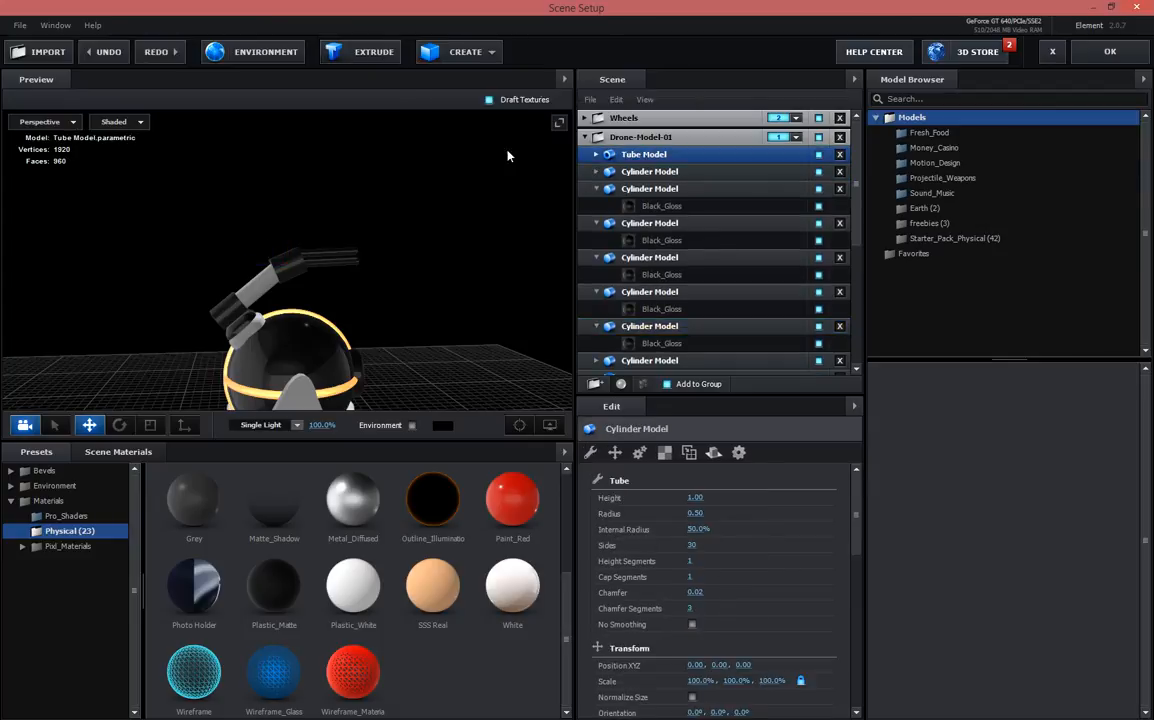
scroll(292, 352, "down", 3)
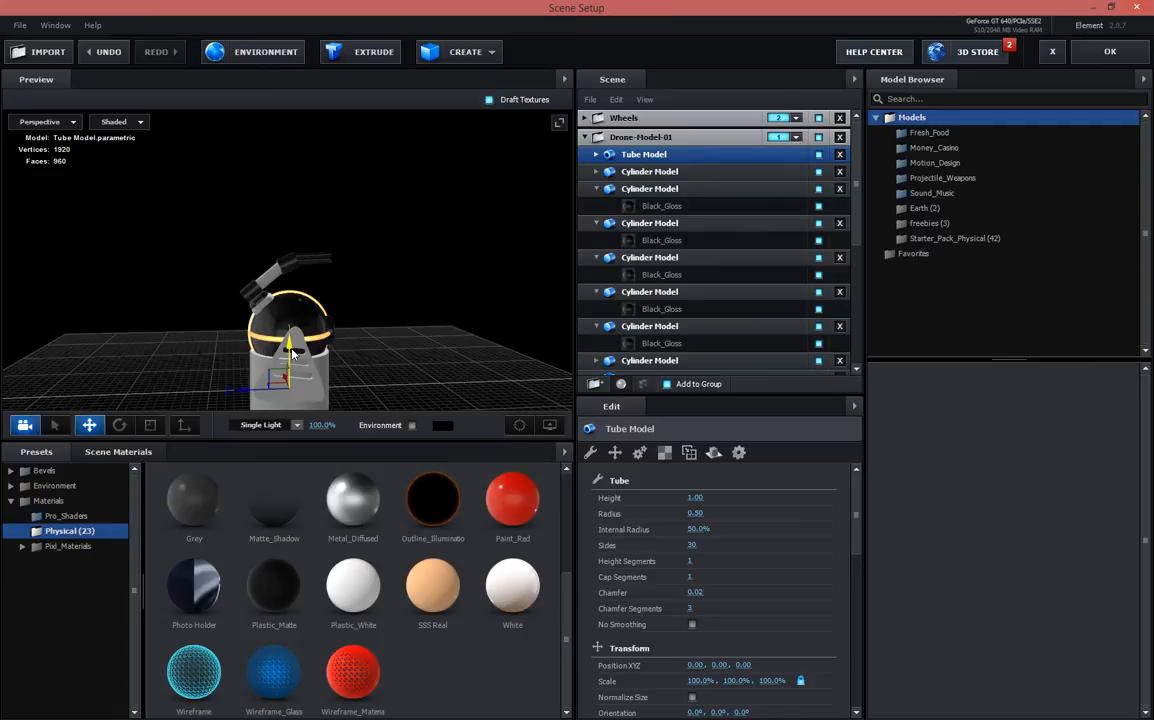
left_click_drag(292, 352, 309, 250)
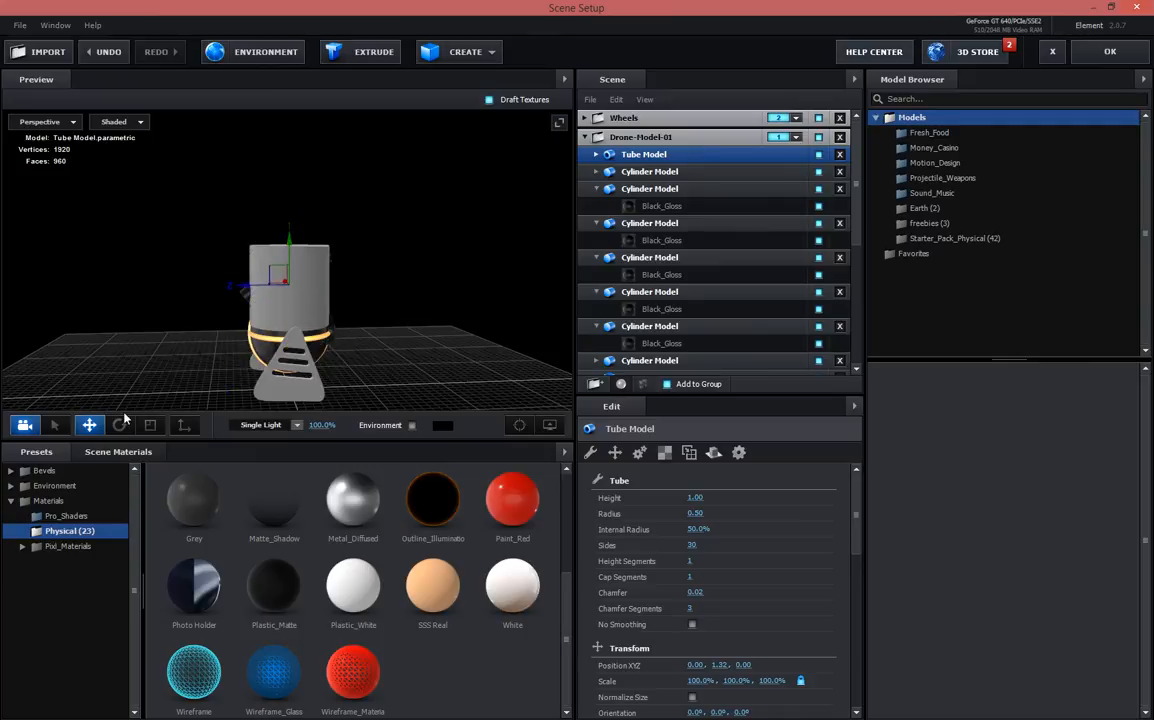
Scale the tube uniformly to 10.6% and rotate it to an X orientation of 270°
scroll(307, 318, "up", 4)
key("r")
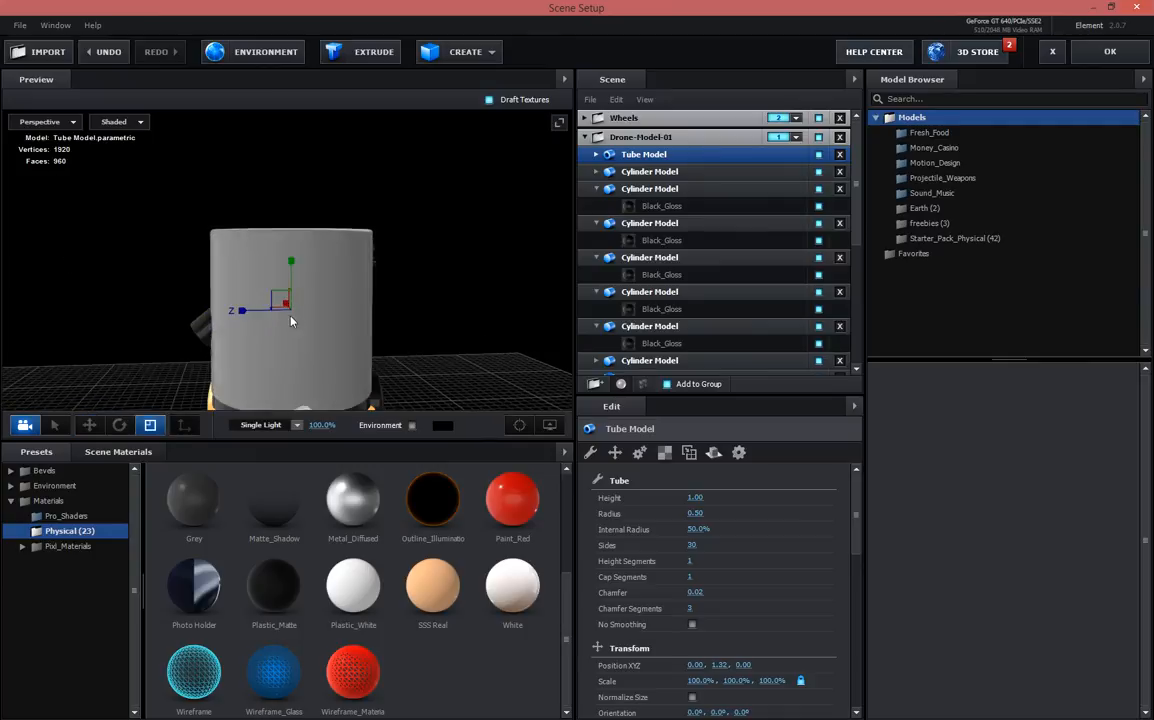
left_click_drag(288, 309, 164, 317)
left_click(120, 426)
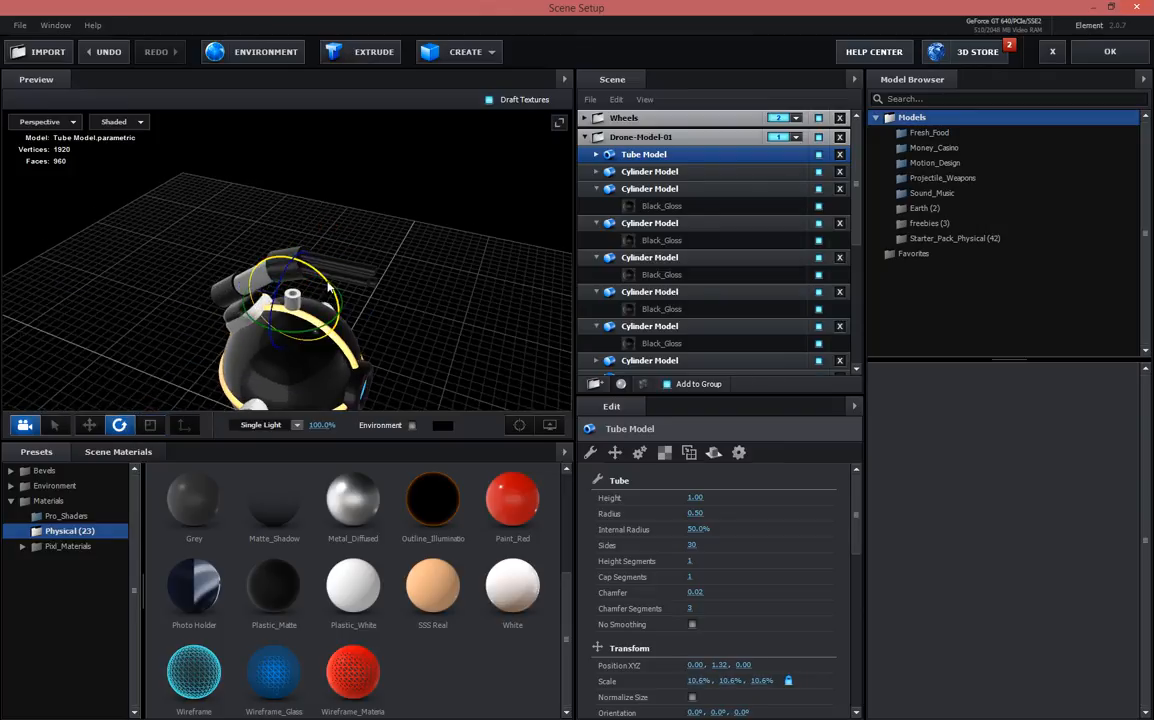
left_click_drag(340, 318, 338, 373)
key("ctrl+z")
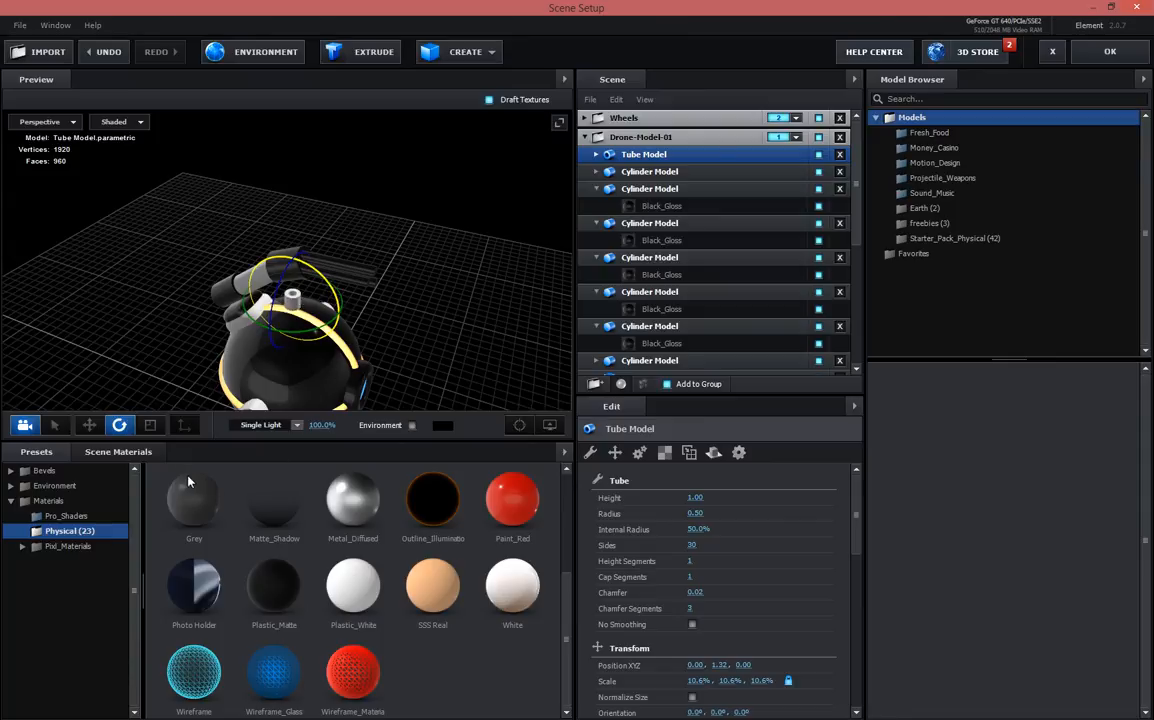
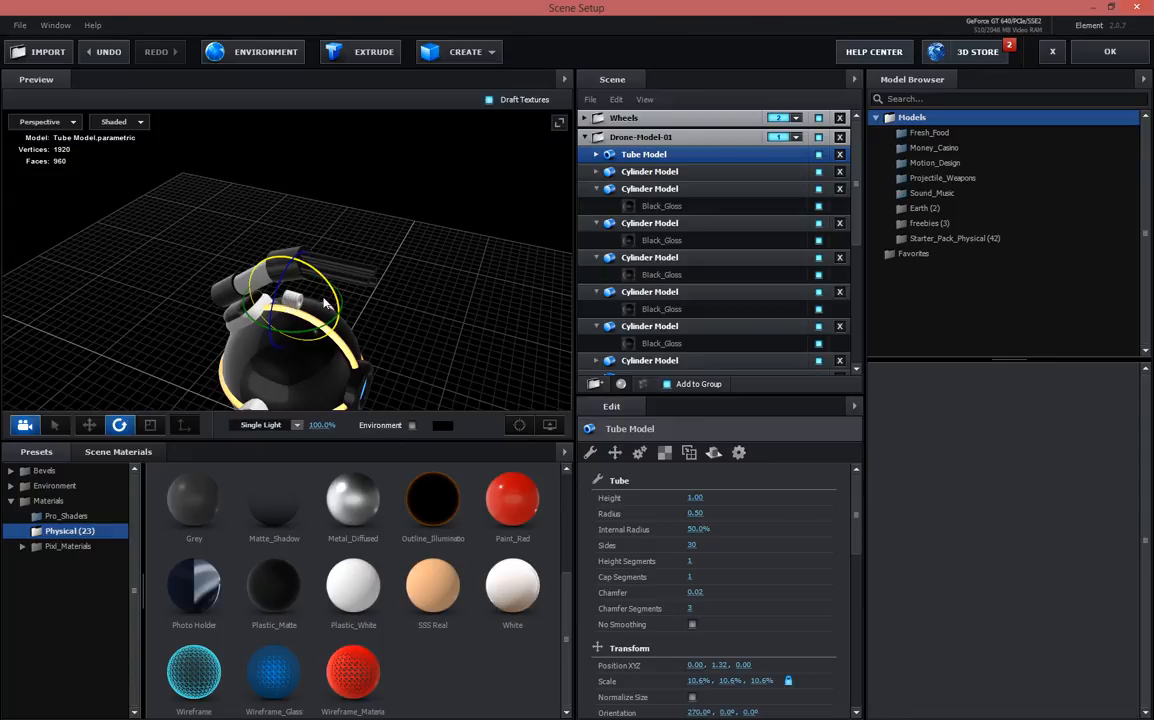
Move the tube forward and up to the barrels' tips at about Y 1.61, Z -0.58, using the Left view for alignment
left_click(89, 425)
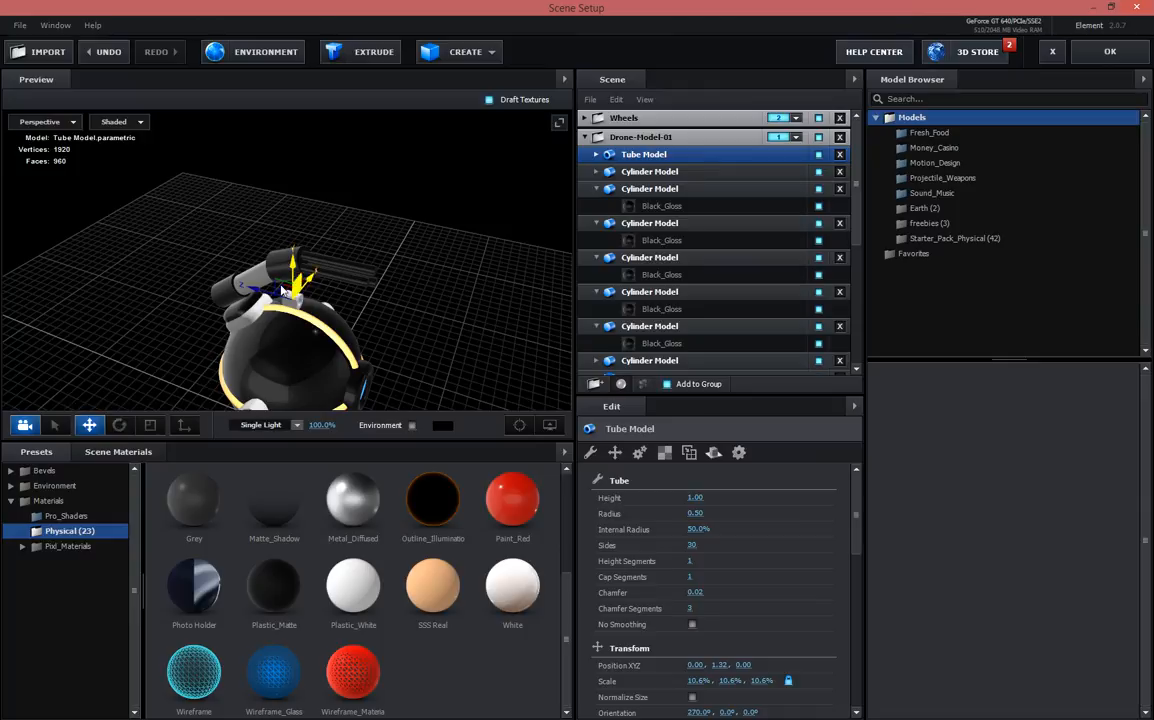
left_click_drag(249, 297, 410, 310)
scroll(410, 310, "up", 3)
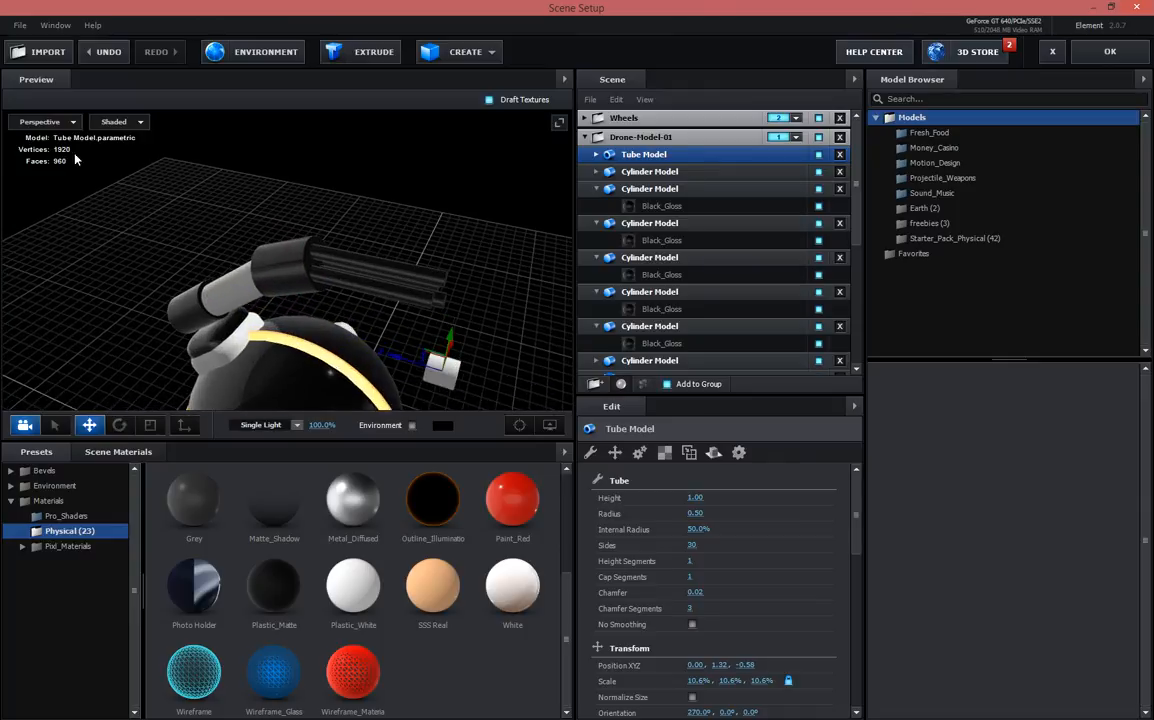
left_click(47, 121)
left_click(45, 168)
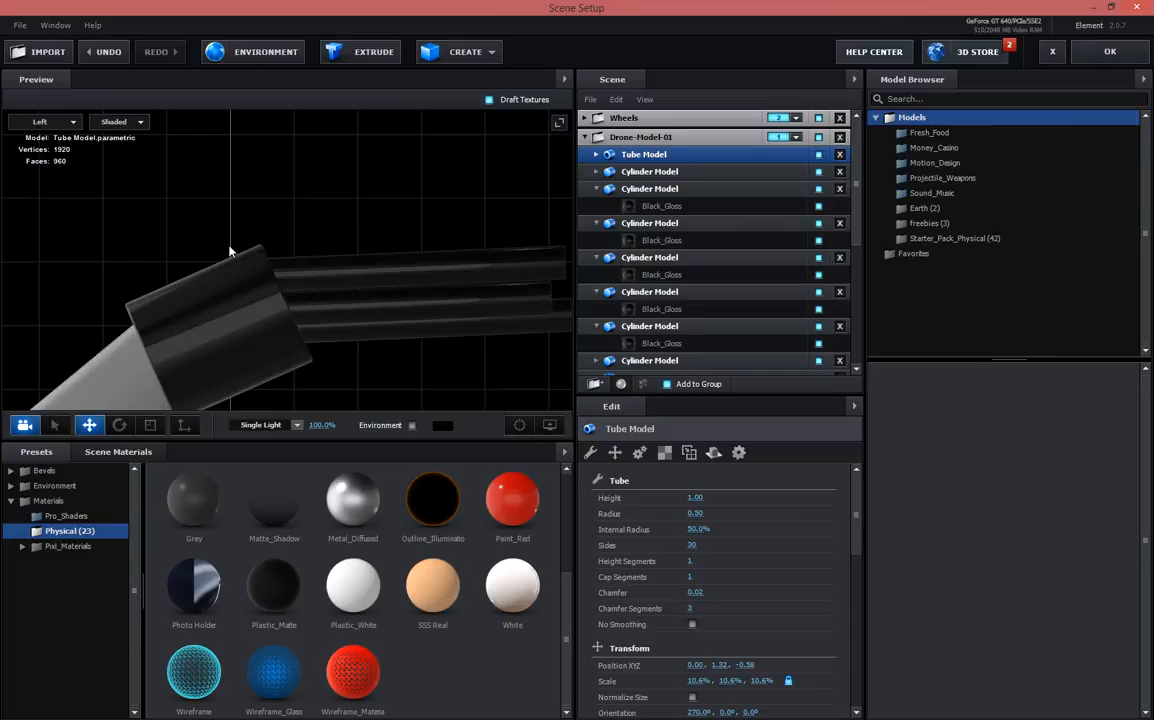
left_click_drag(504, 302, 255, 192)
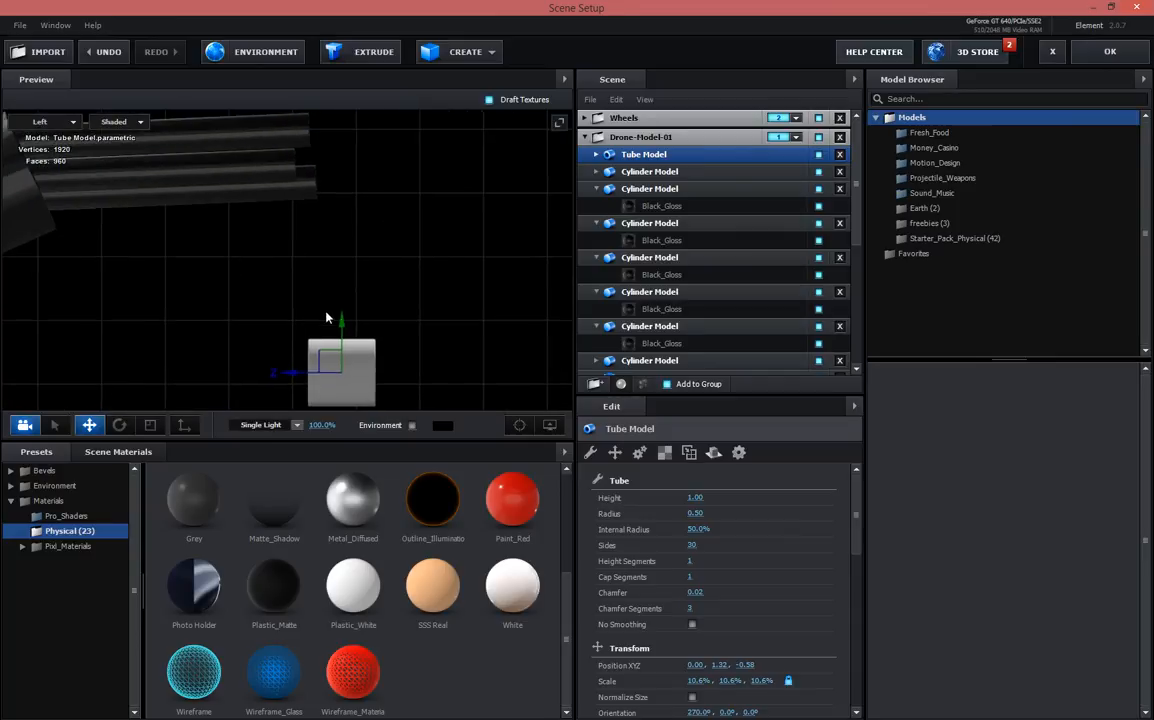
left_click_drag(349, 301, 355, 139)
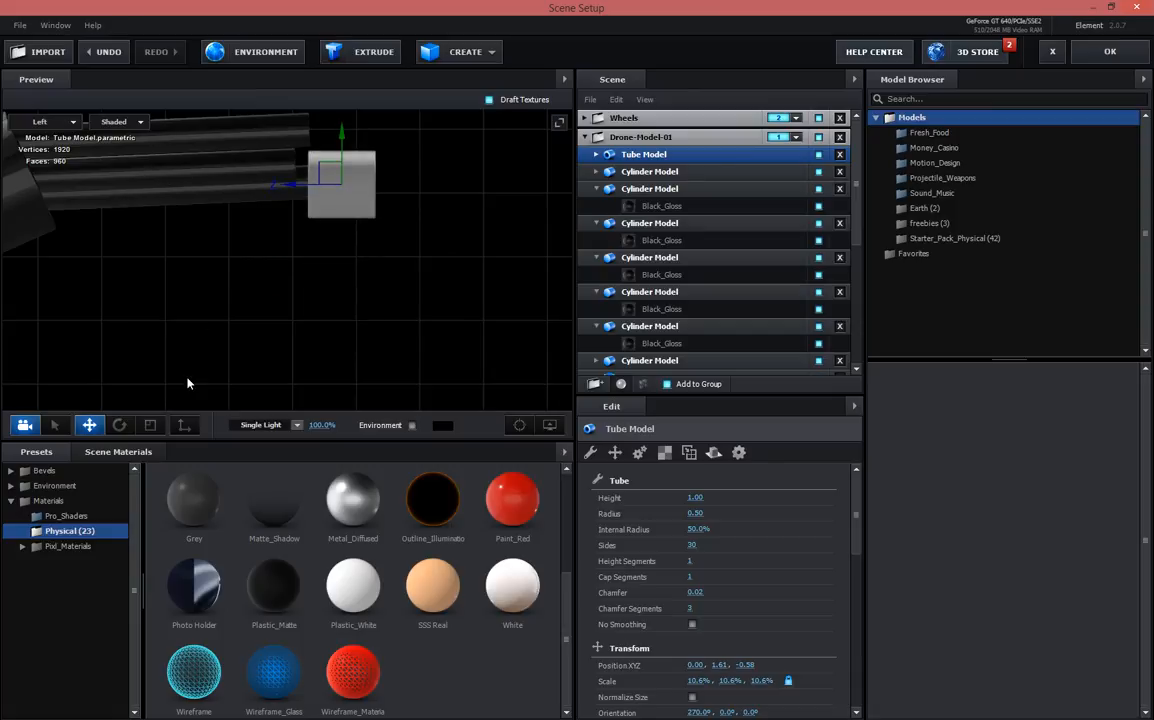
Narrow the tube to a scale of 7.7%, 10.5%, 7.7% and fit it onto the lower barrel's tip at about Y 1.61, Z -0.55
key("r")
left_click_drag(344, 192, 322, 177)
key("w")
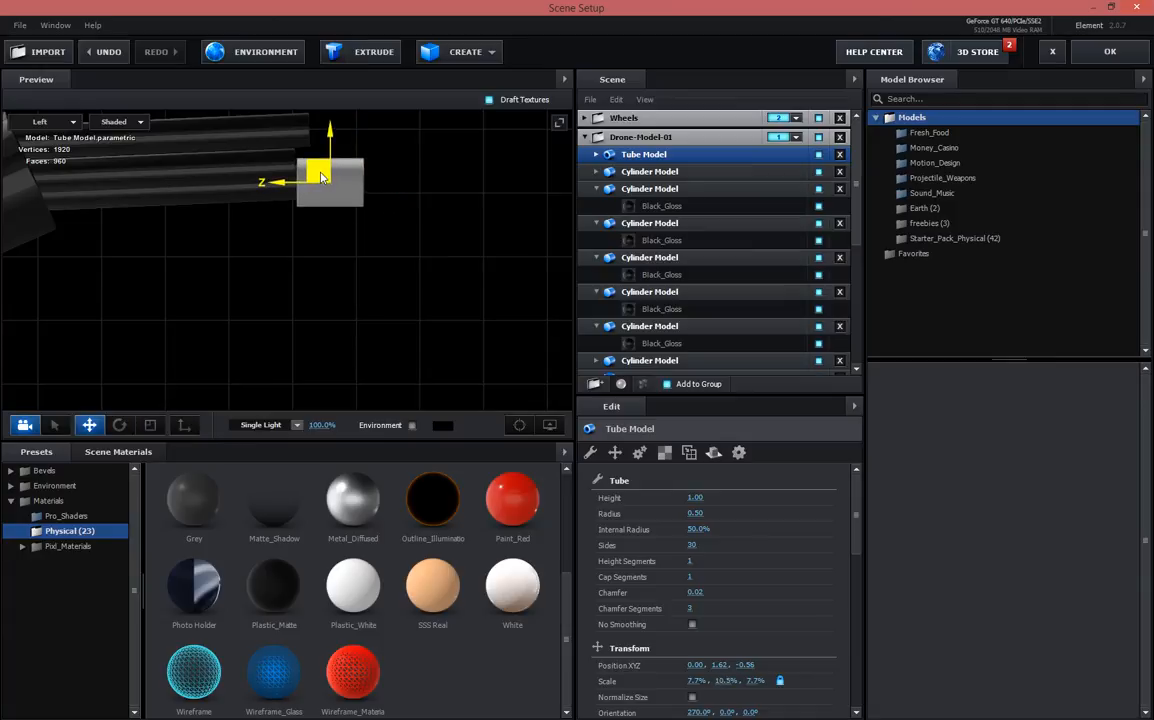
left_click(58, 121)
left_click(75, 124)
scroll(501, 309, "up", 4)
left_click_drag(489, 319, 370, 298)
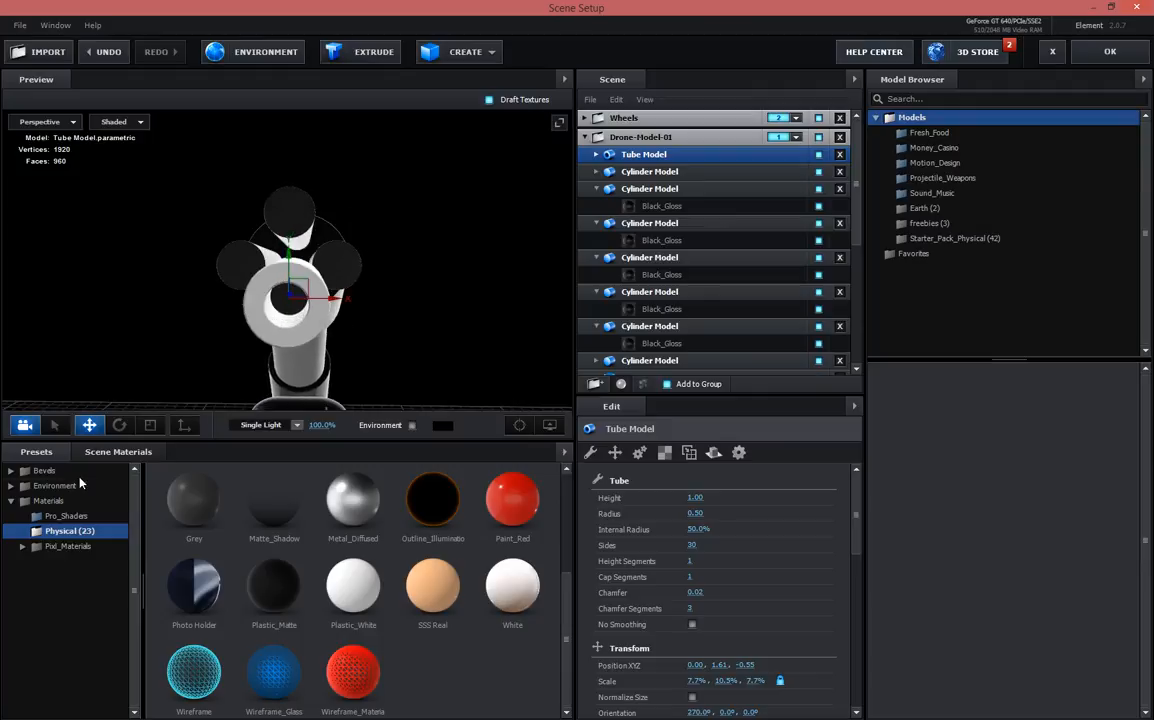
Duplicate the tube three times in the Front view, placing one copy over each of the remaining barrel tips
left_click(47, 124)
left_click(42, 198)
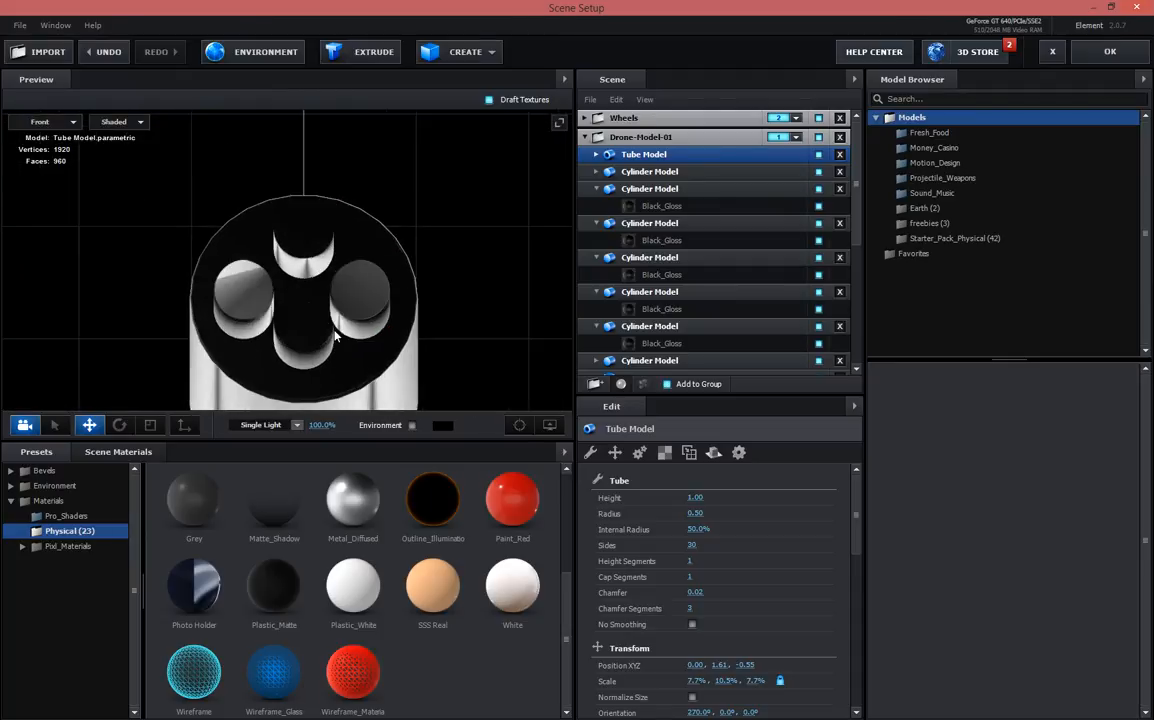
left_click_drag(313, 305, 357, 273)
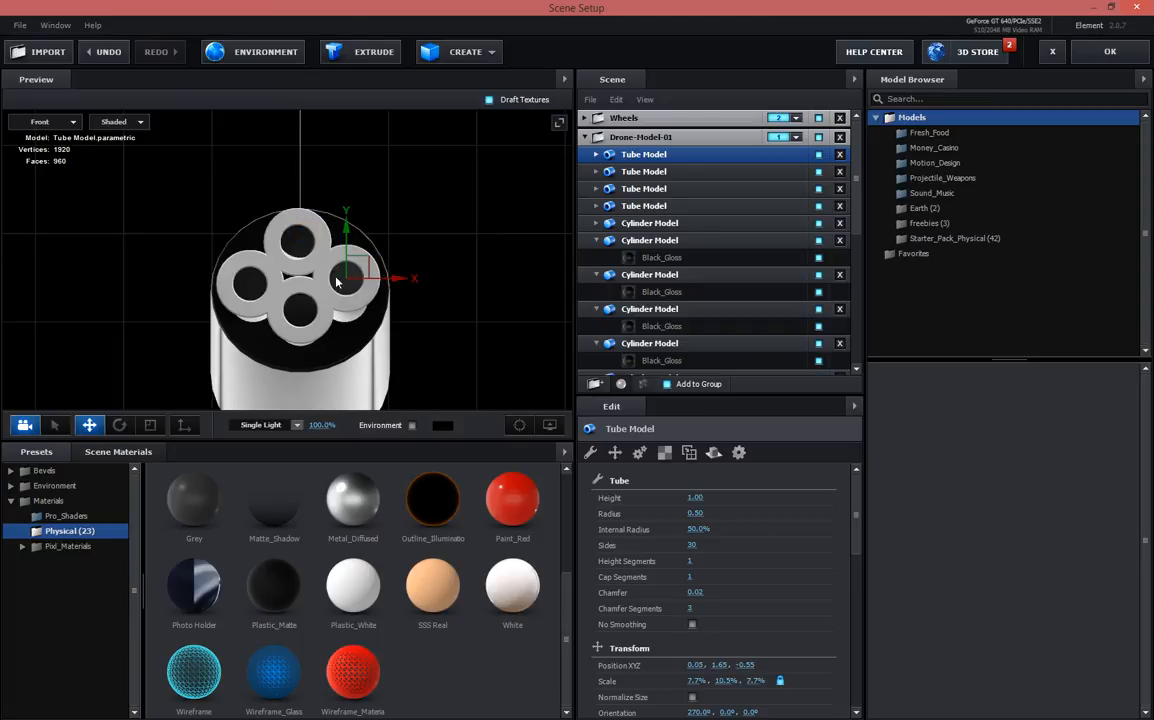
Add another tube copy at the barrel cluster's center, about X 0, Y 1.65, and enlarge it to a scale of 19.9%, 10.3%, 19.9%
left_click_drag(357, 270, 320, 276)
left_click_drag(298, 277, 302, 277)
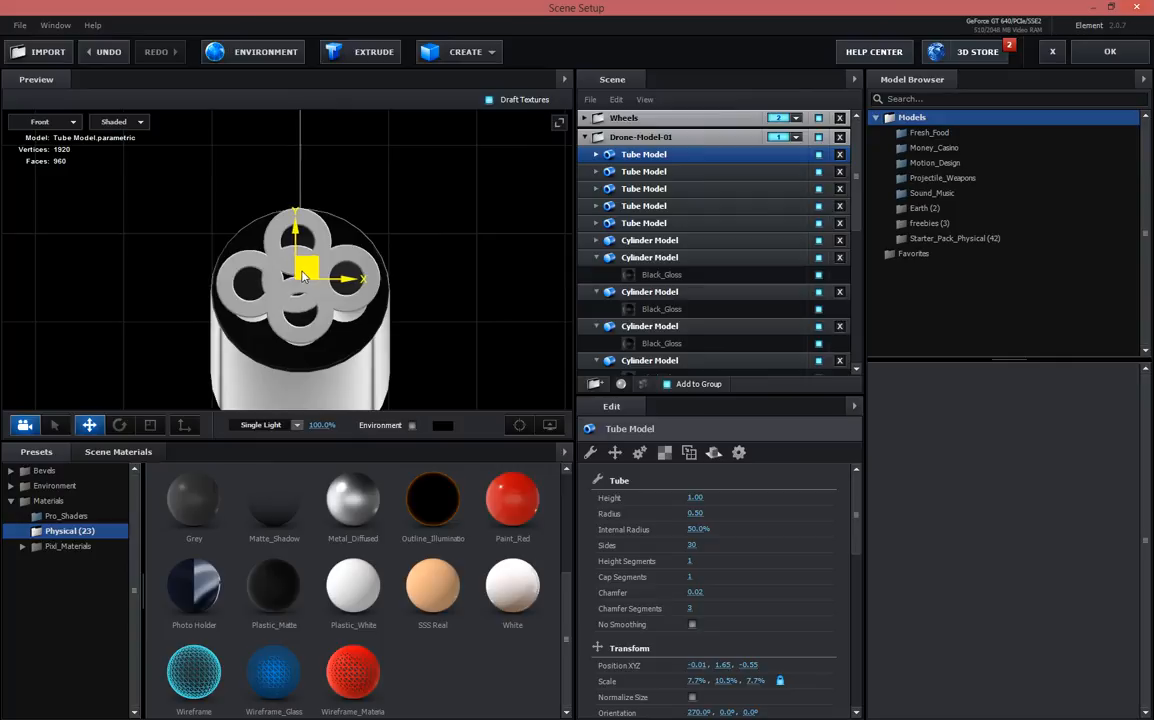
left_click(158, 426)
left_click_drag(300, 284, 317, 283)
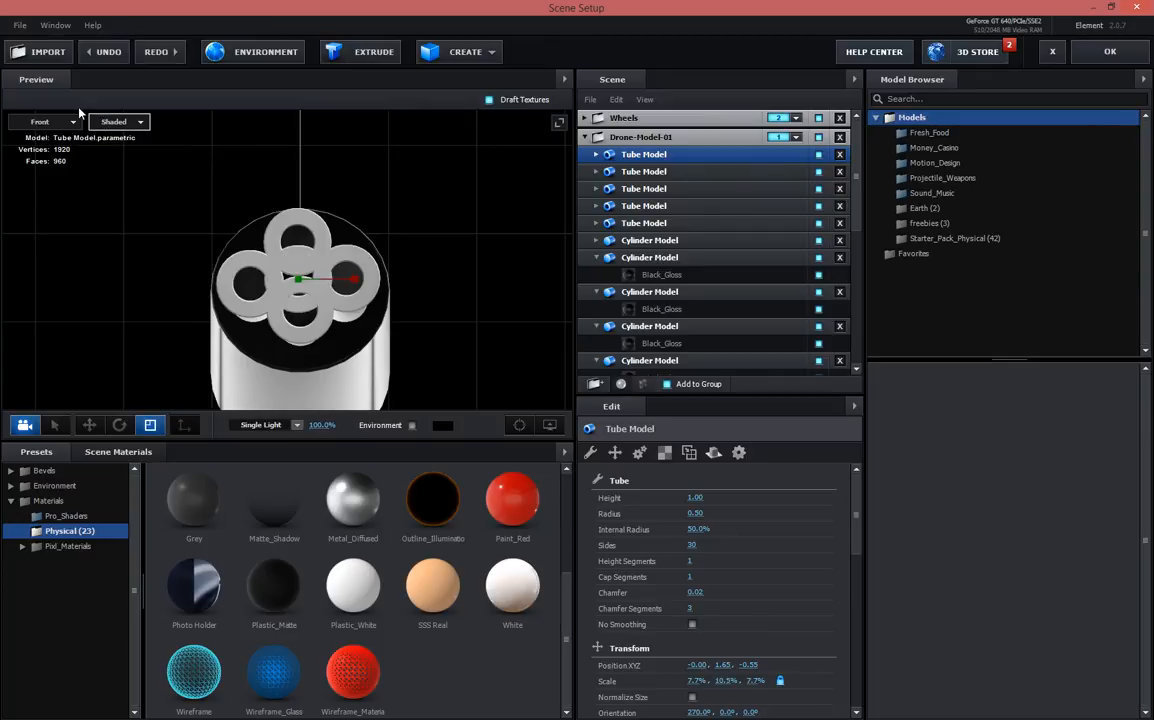
left_click(45, 122)
left_click(52, 123)
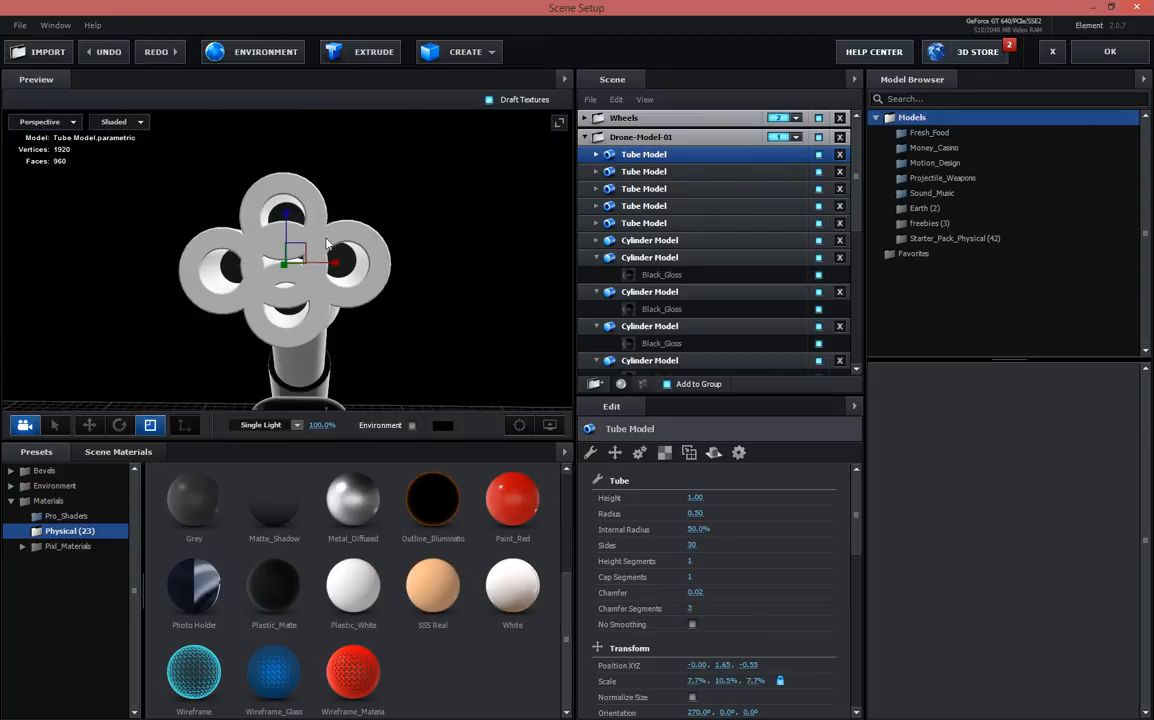
left_click_drag(398, 296, 466, 268)
left_click_drag(428, 316, 405, 301)
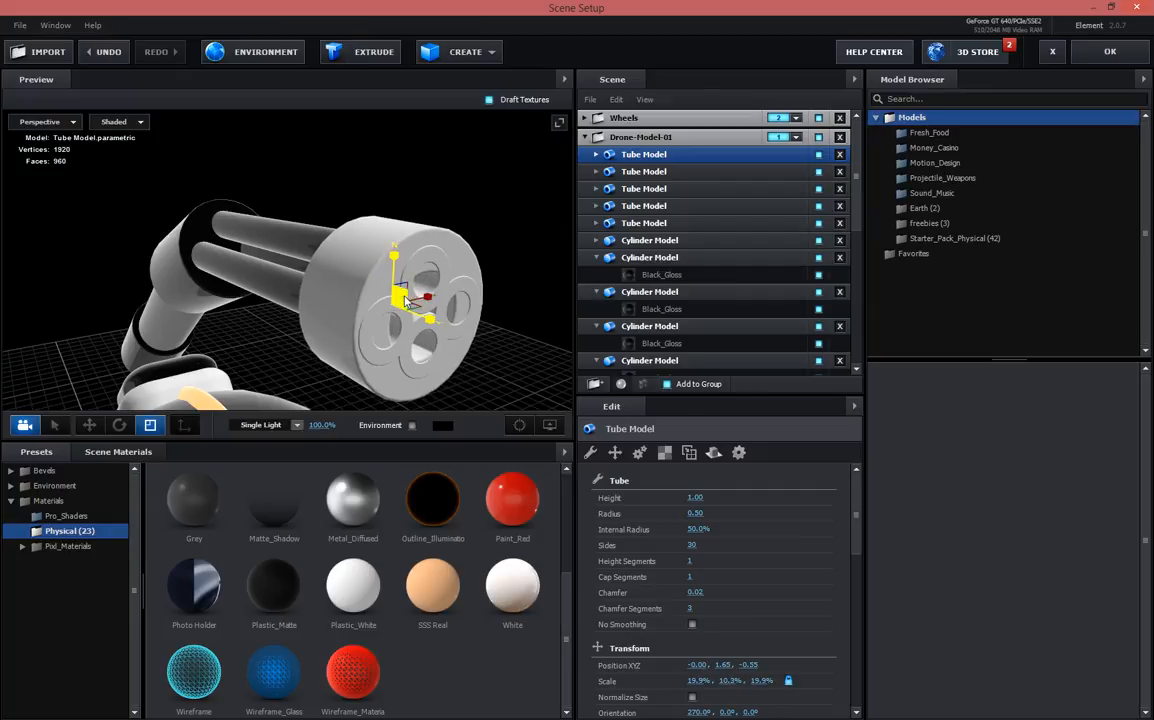
Shift the large tube forward to Z -0.58, then set its radius to 0.54, internal radius to 87% and sides to 60
left_click(91, 425)
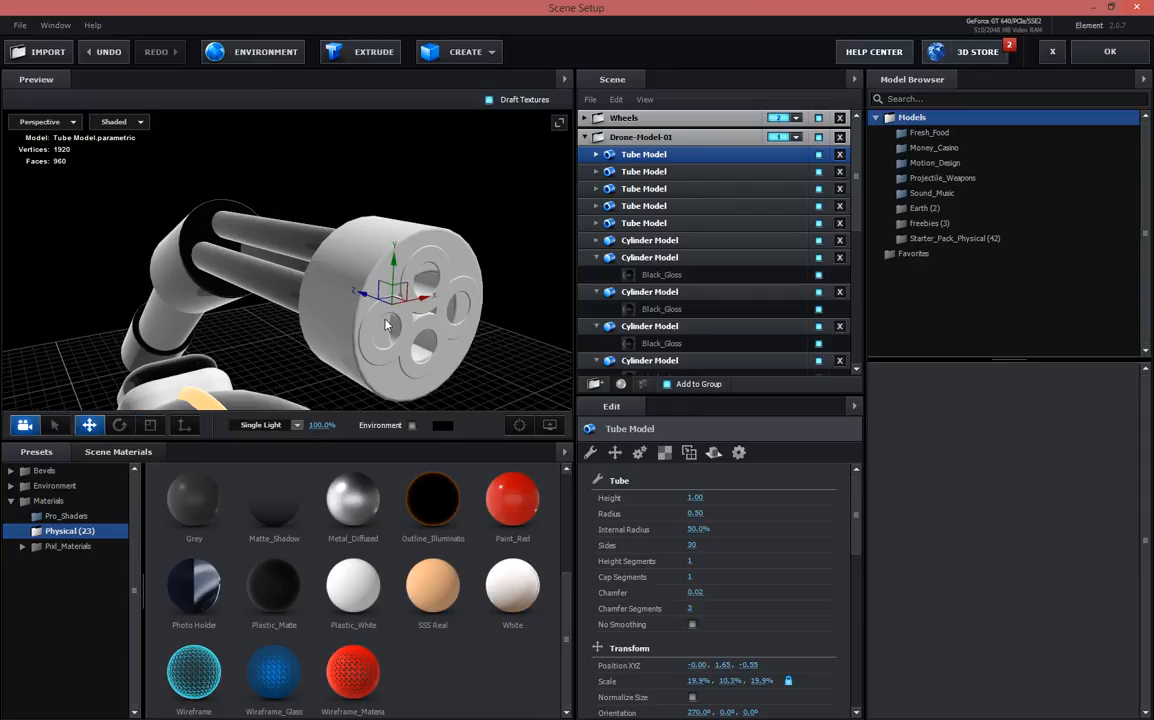
left_click_drag(366, 303, 376, 305)
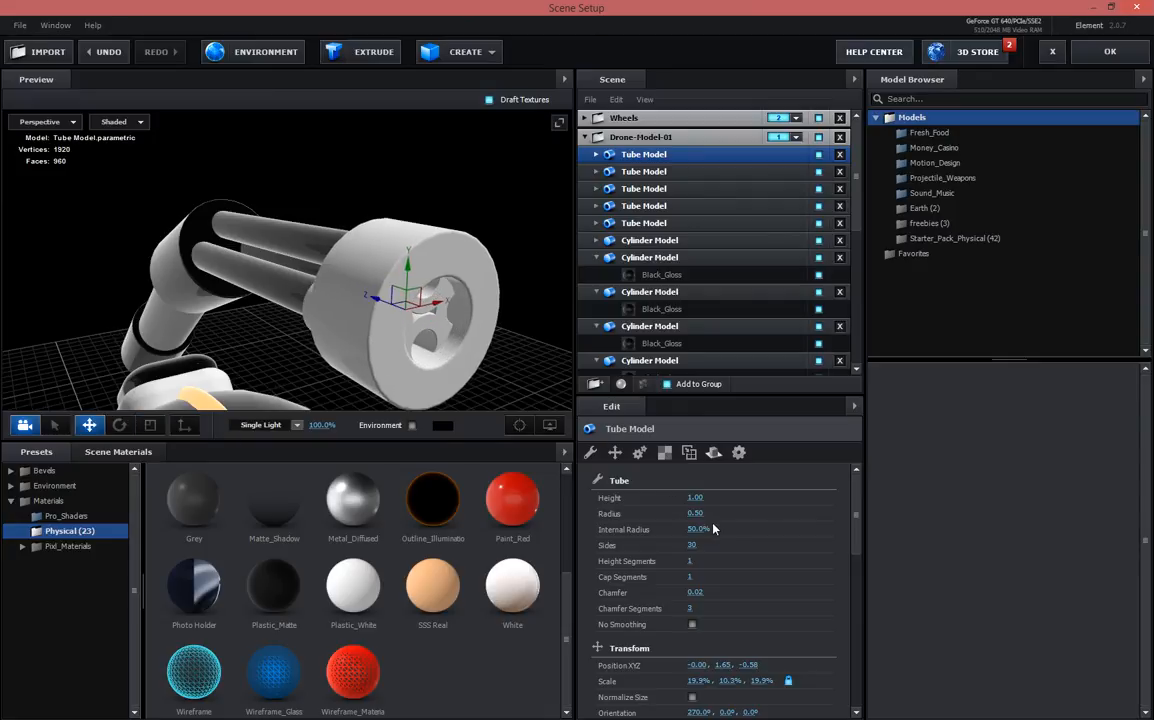
mouse_move(689, 529)
left_mouse_down()
mouse_move(716, 521)
mouse_move(703, 513)
mouse_move(692, 528)
left_mouse_up()
left_click_drag(527, 402, 460, 367)
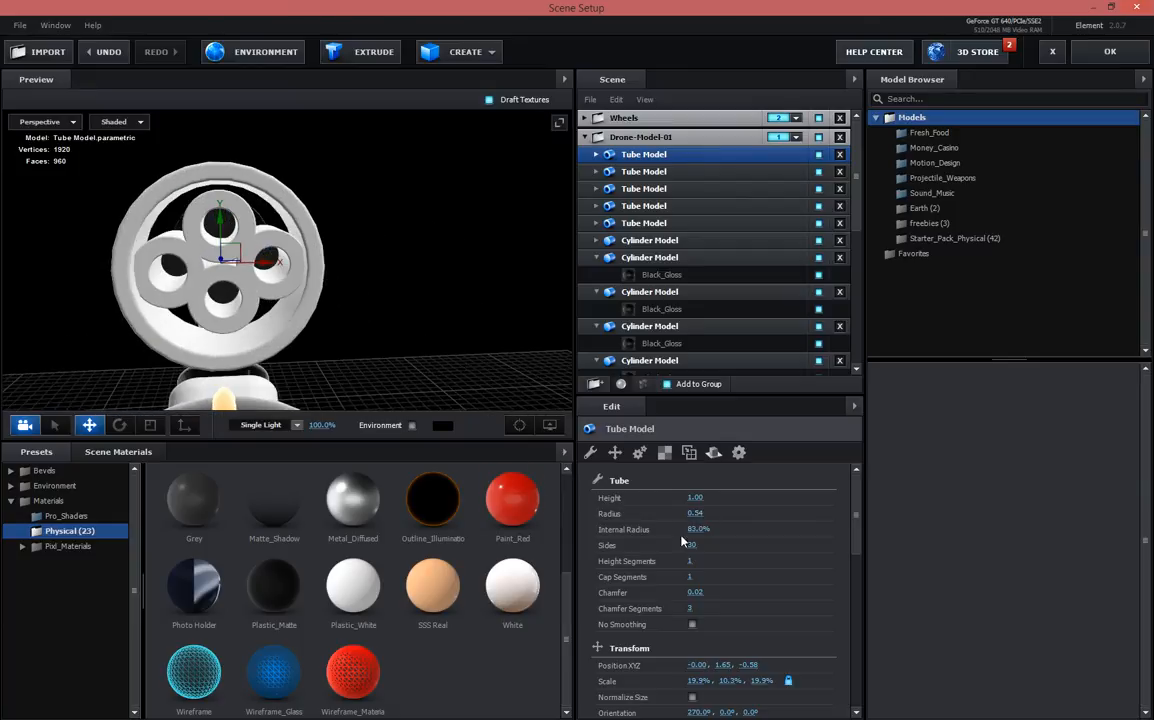
left_click_drag(697, 533, 702, 536)
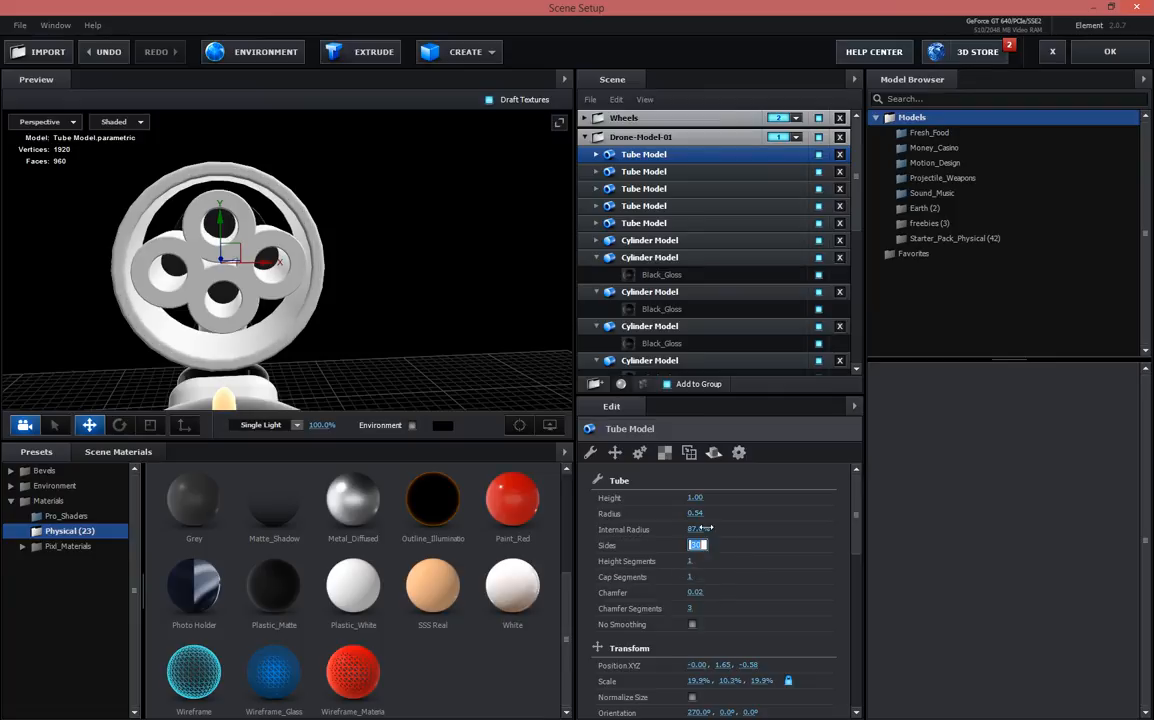
type("60")
key("Tab")
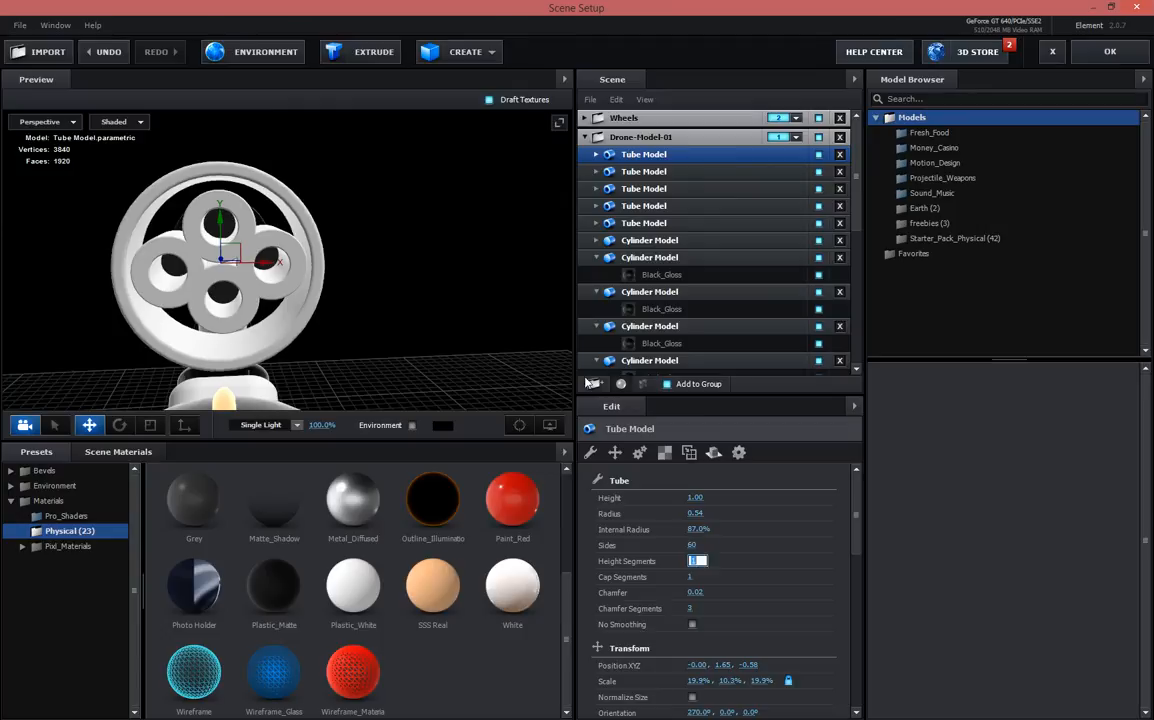
Move the large tube back to Z -0.55 around the barrel tips and apply the Black_Gloss physical material to it
left_click_drag(320, 336, 346, 267)
left_click_drag(390, 232, 262, 228)
scroll(309, 549, "up", 2)
scroll(309, 549, "up", 3)
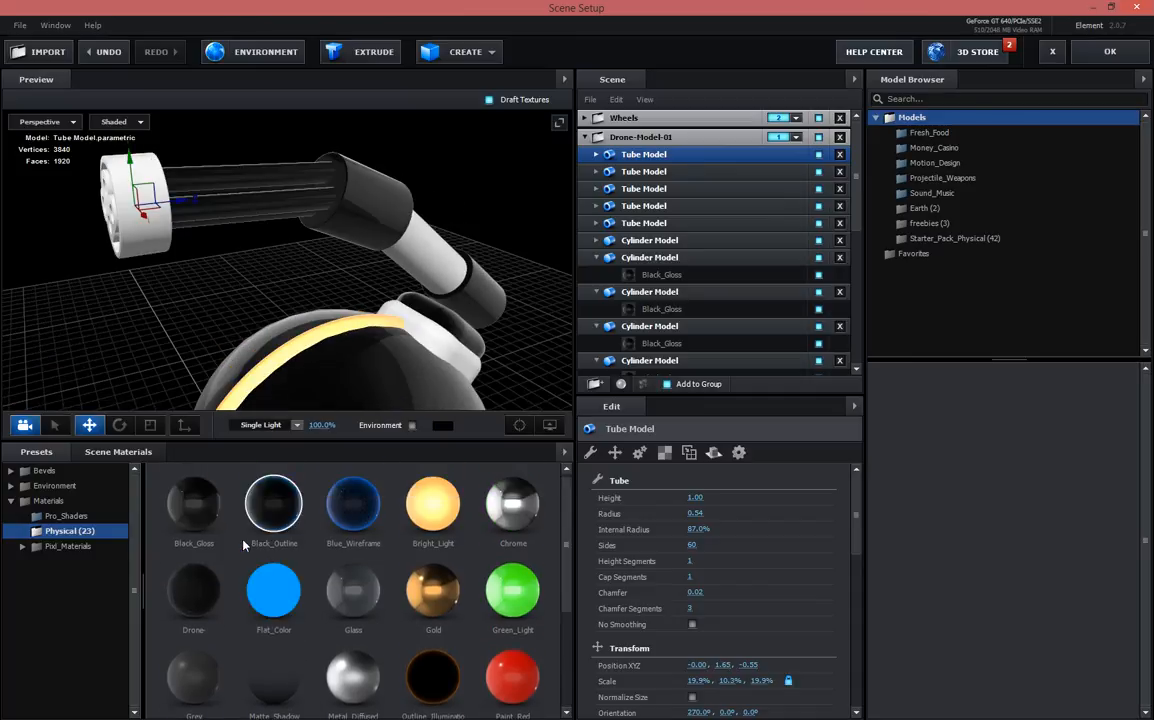
left_click_drag(194, 527, 152, 248)
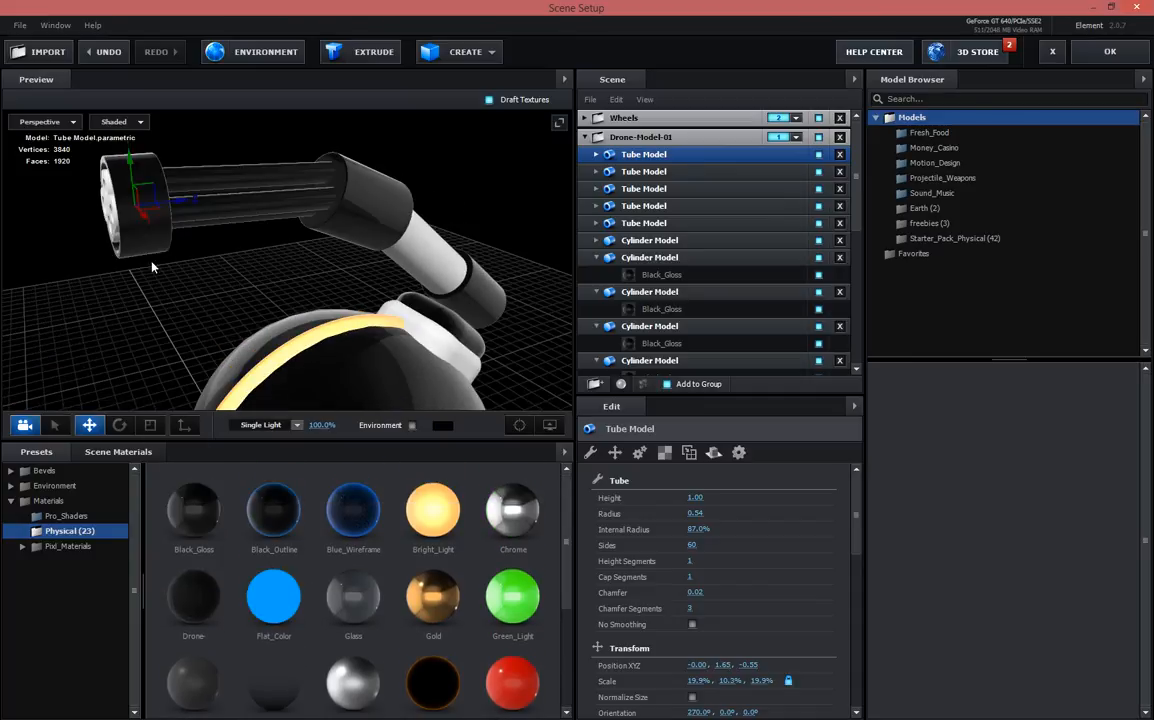
Try to rotate the four small barrel-tip tubes together as one multi-selection
scroll(165, 272, "down", 3)
left_click_drag(193, 330, 330, 262)
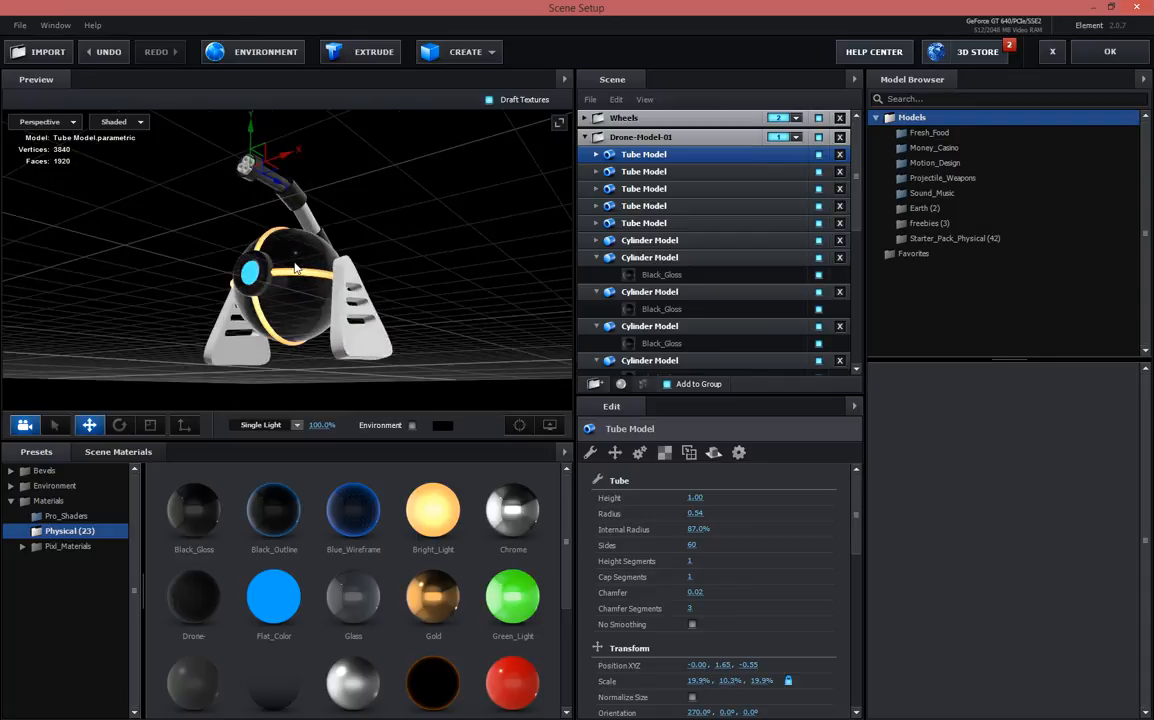
left_click(584, 138)
left_click_drag(370, 200, 413, 181)
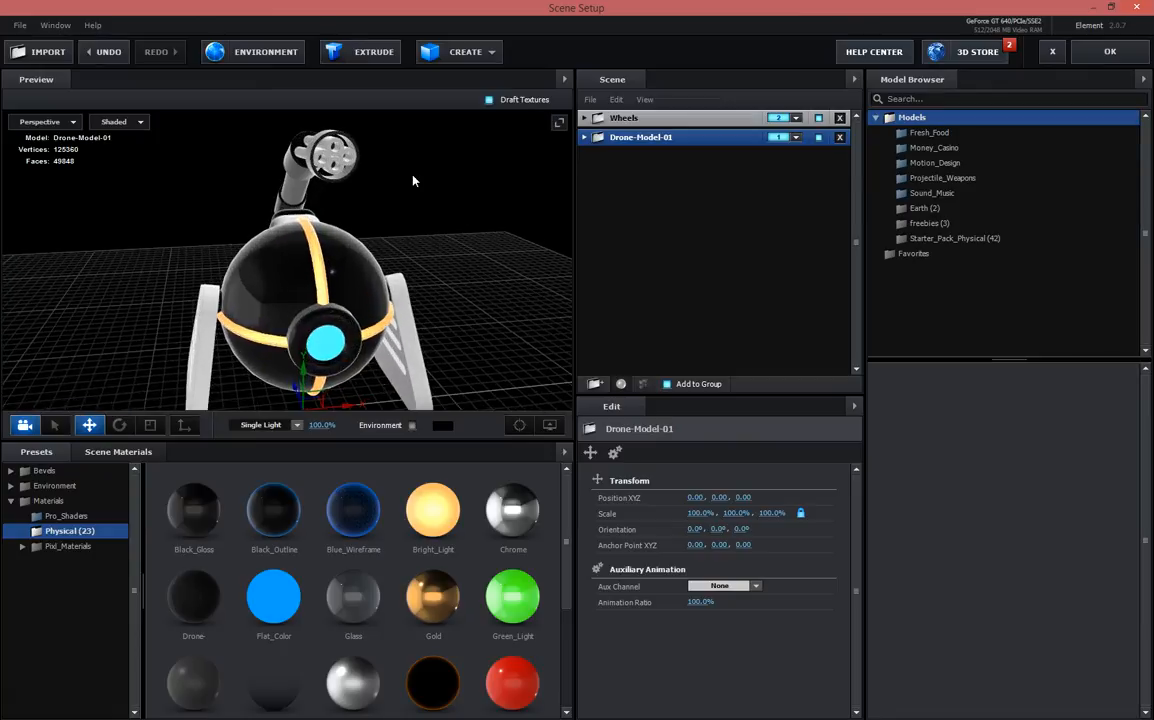
left_click(584, 138)
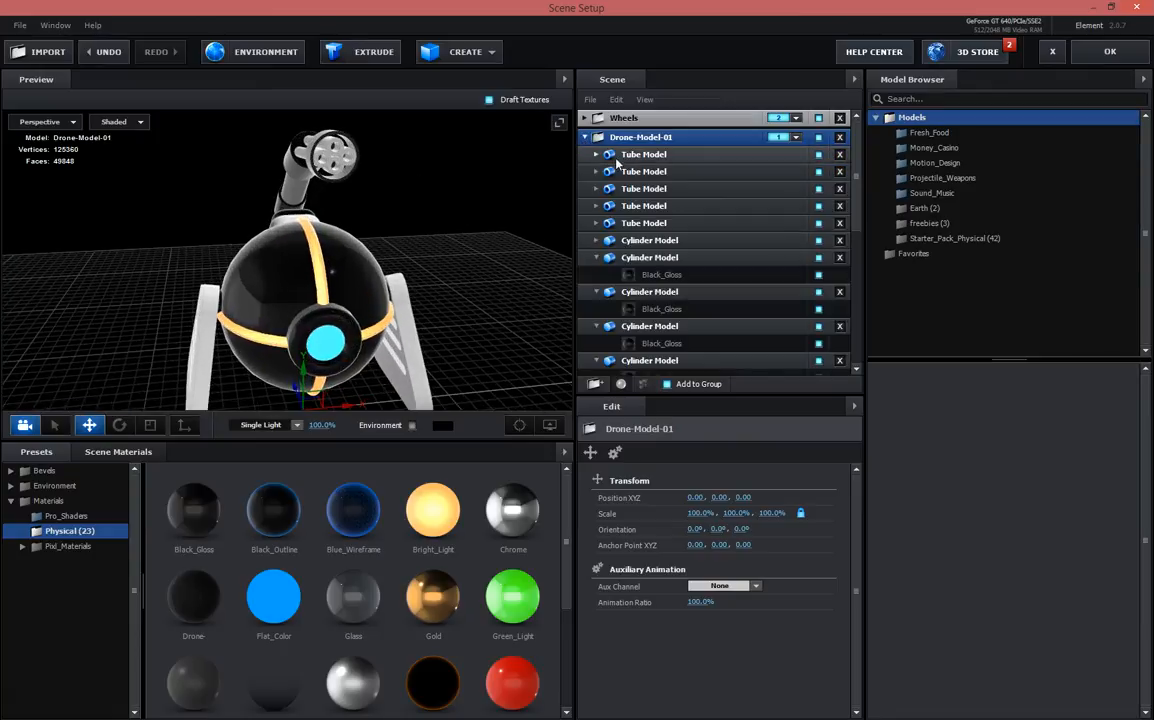
left_click(632, 155)
left_click(650, 171)
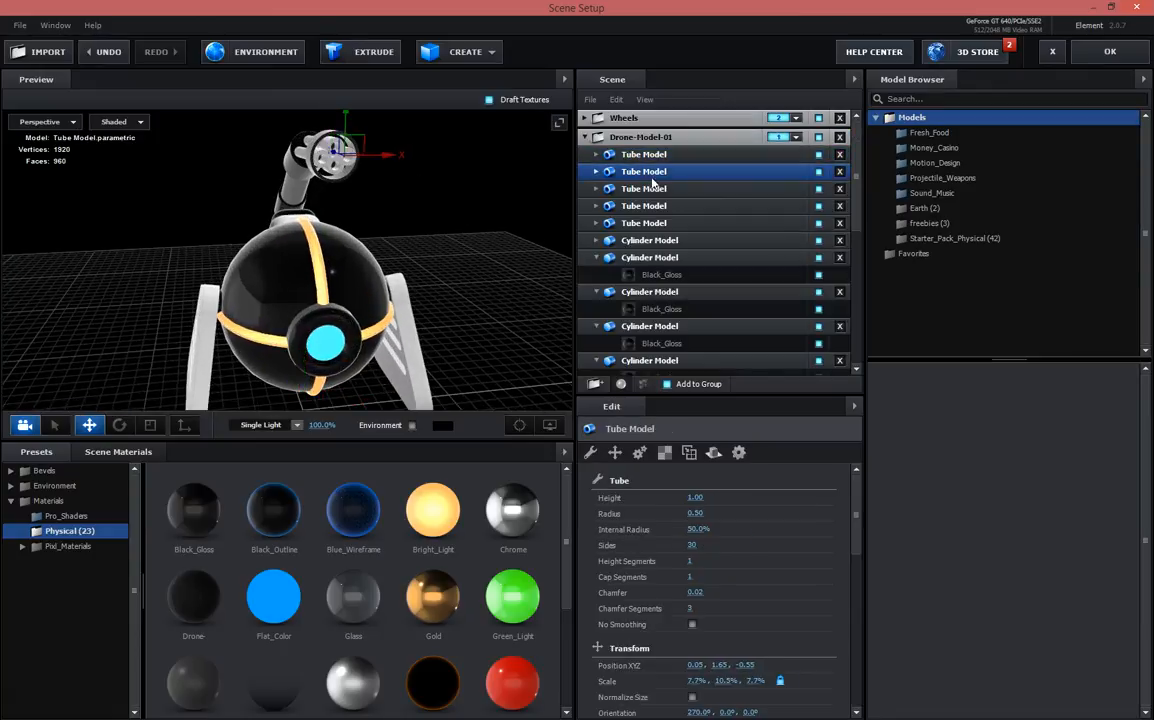
left_click(645, 188, "ctrl")
left_click(644, 205, "ctrl")
left_click(643, 223, "ctrl")
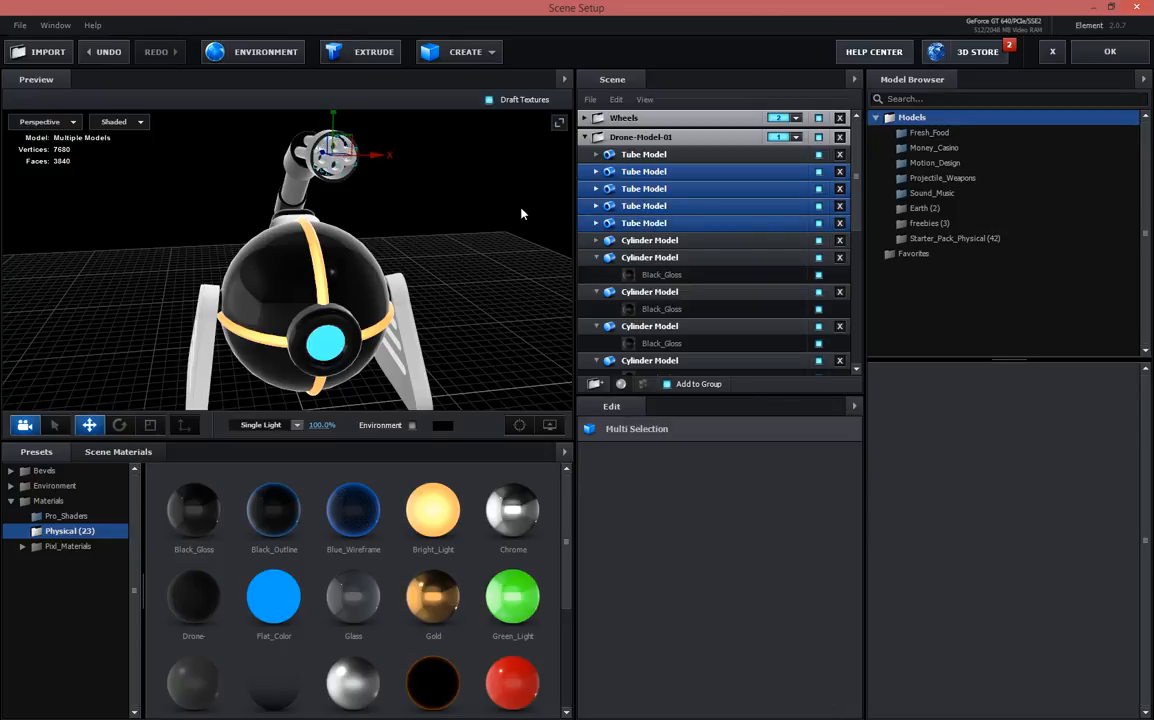
left_click(119, 425)
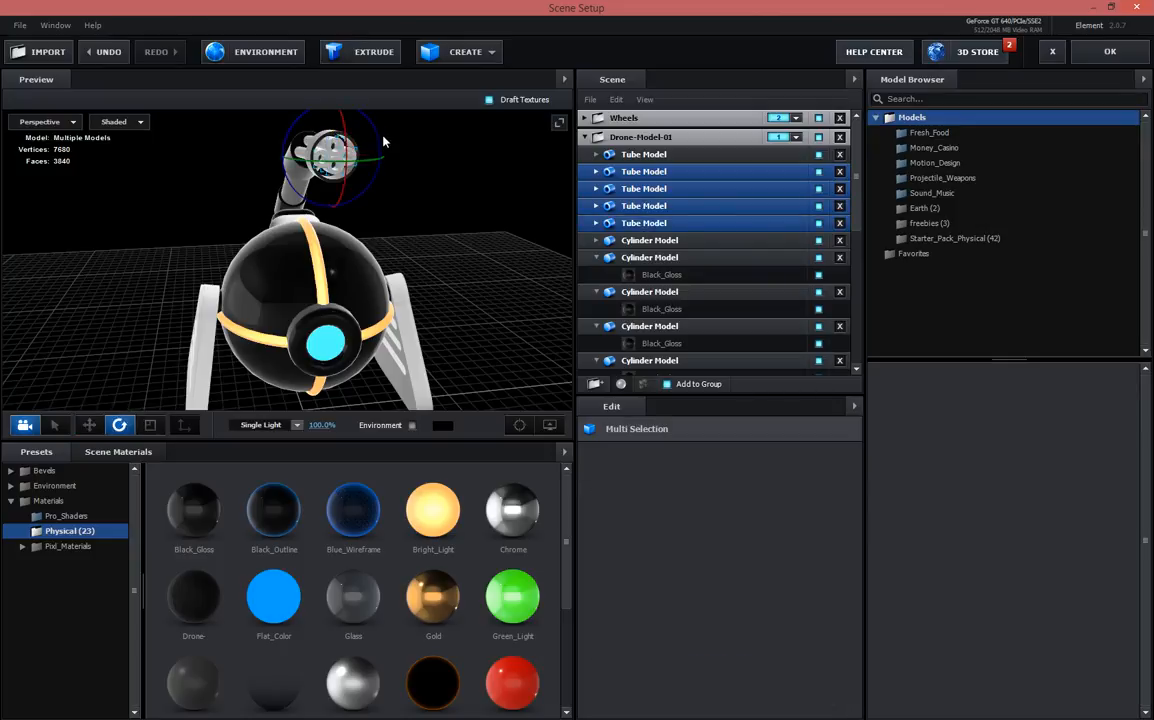
left_click_drag(379, 141, 405, 153)
key("ctrl+z")
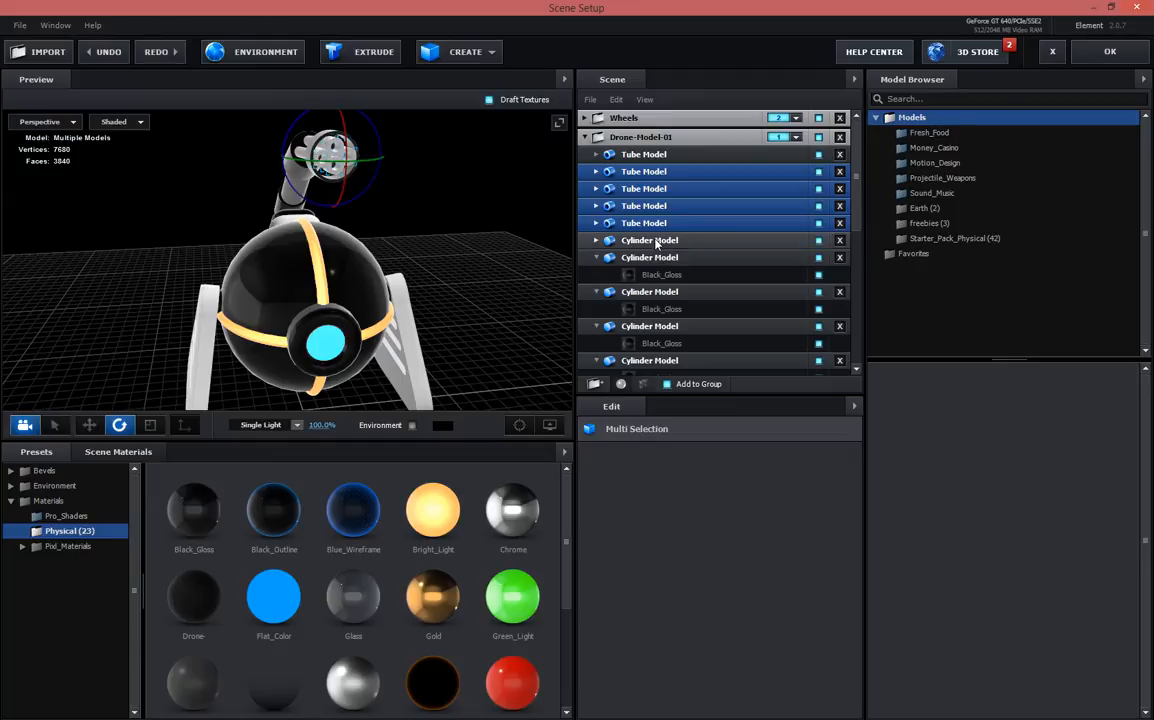
Try to rotate the four barrel cylinders together with their four tip tubes, leaving out the cylinder behind them
left_click(656, 242, "ctrl")
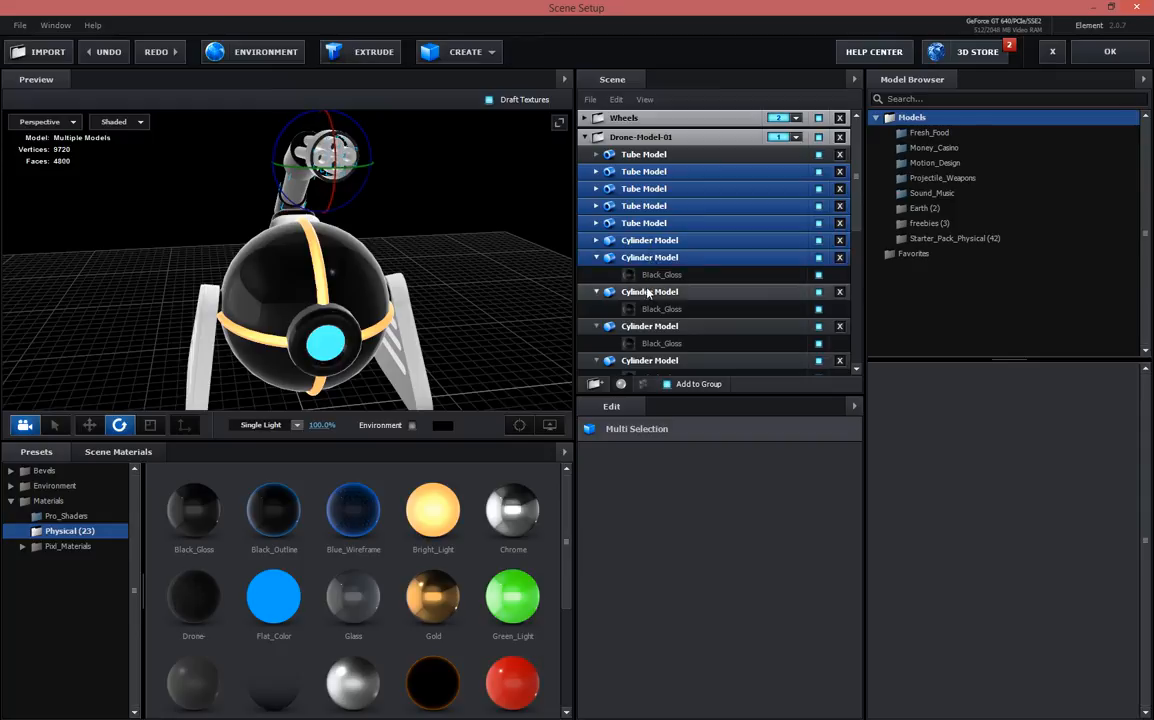
left_click(649, 291, "ctrl")
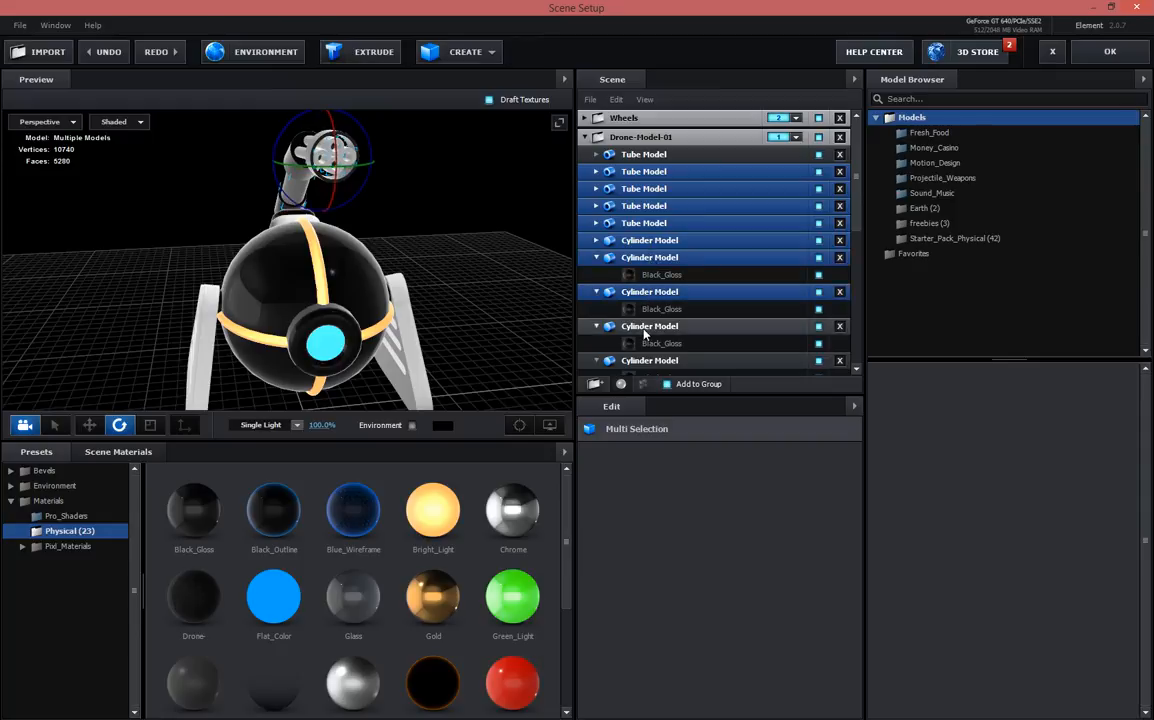
left_click(629, 296, "ctrl")
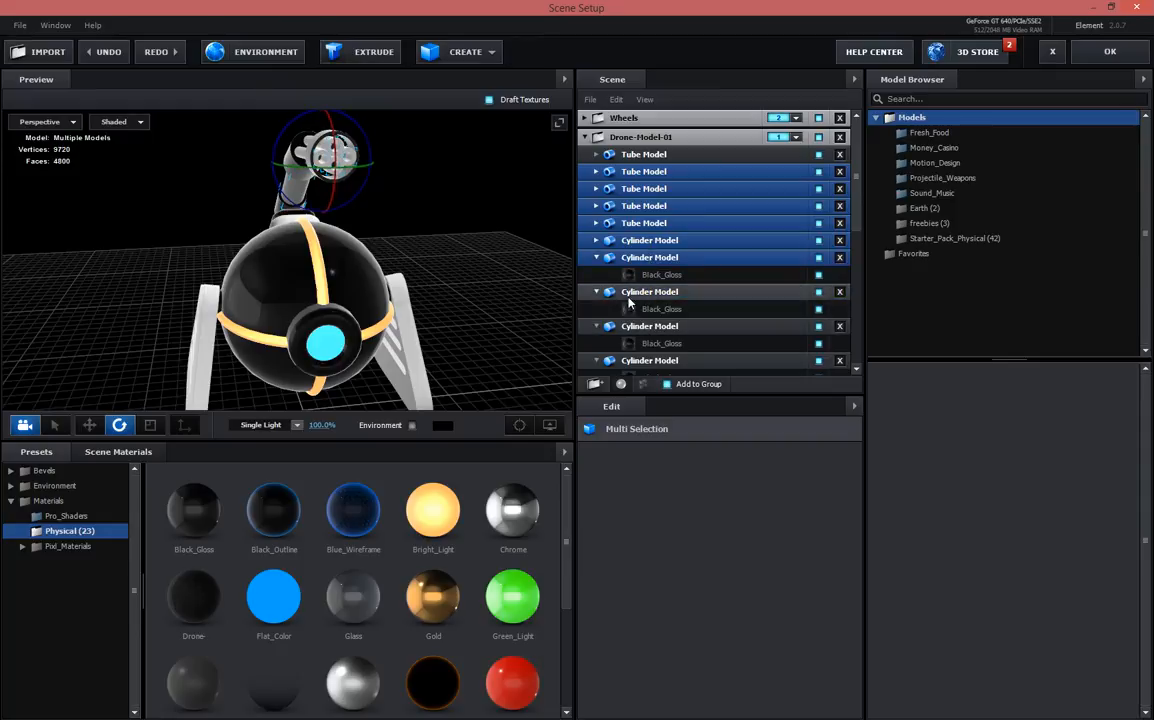
left_click(643, 260, "ctrl")
left_click(643, 260, "ctrl")
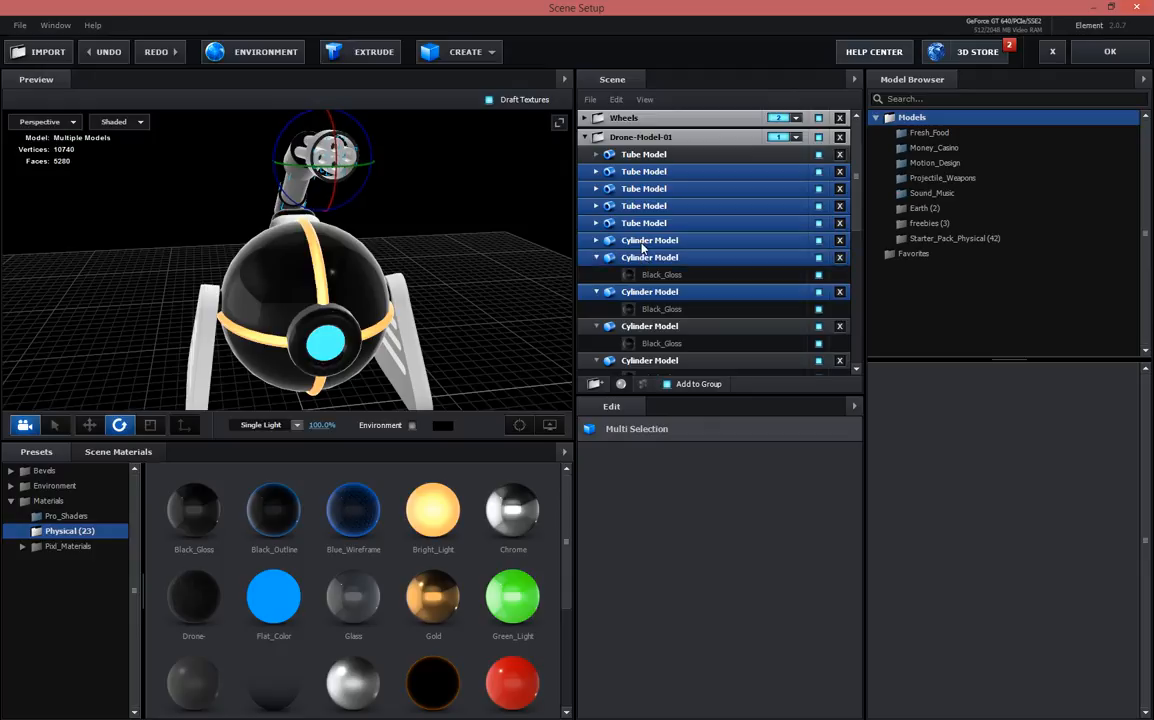
left_click(645, 242, "ctrl")
left_click(643, 328, "ctrl")
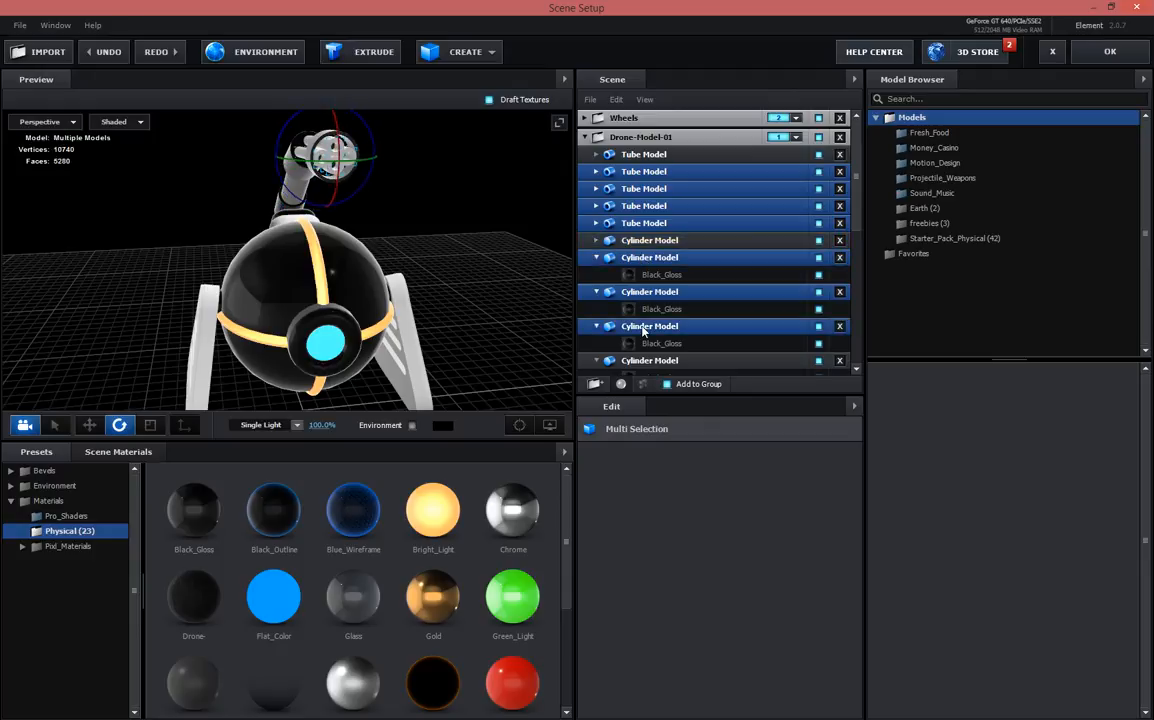
left_click(641, 362, "ctrl")
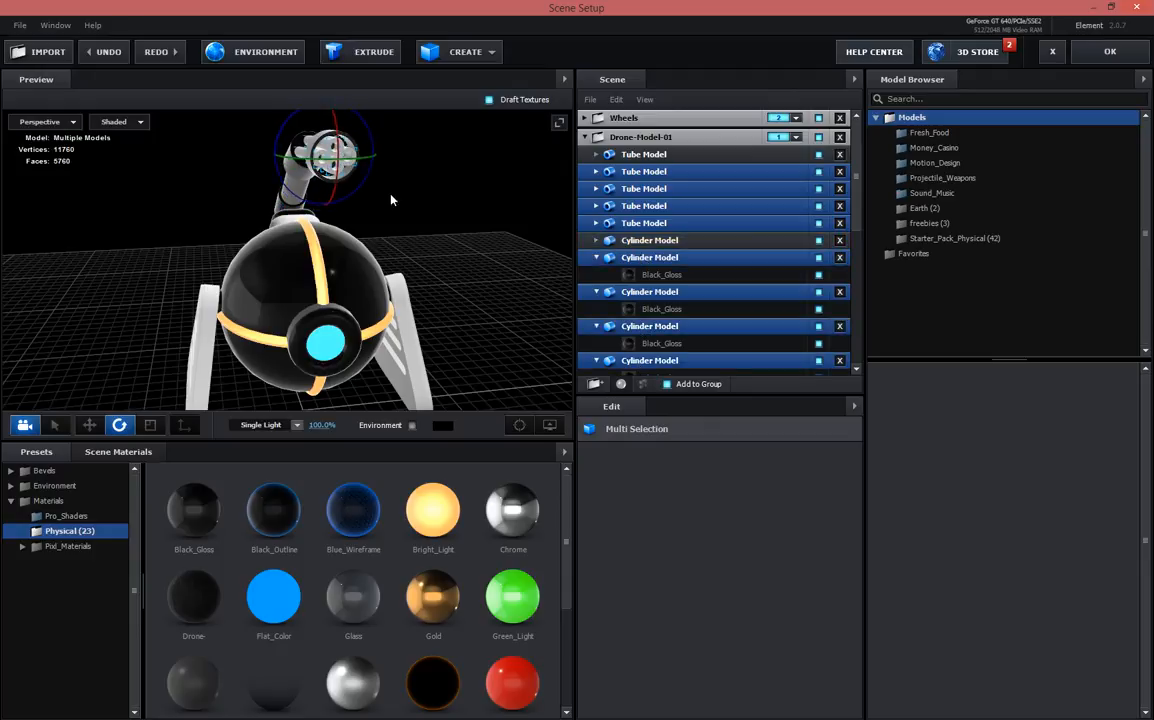
left_click_drag(286, 182, 262, 330)
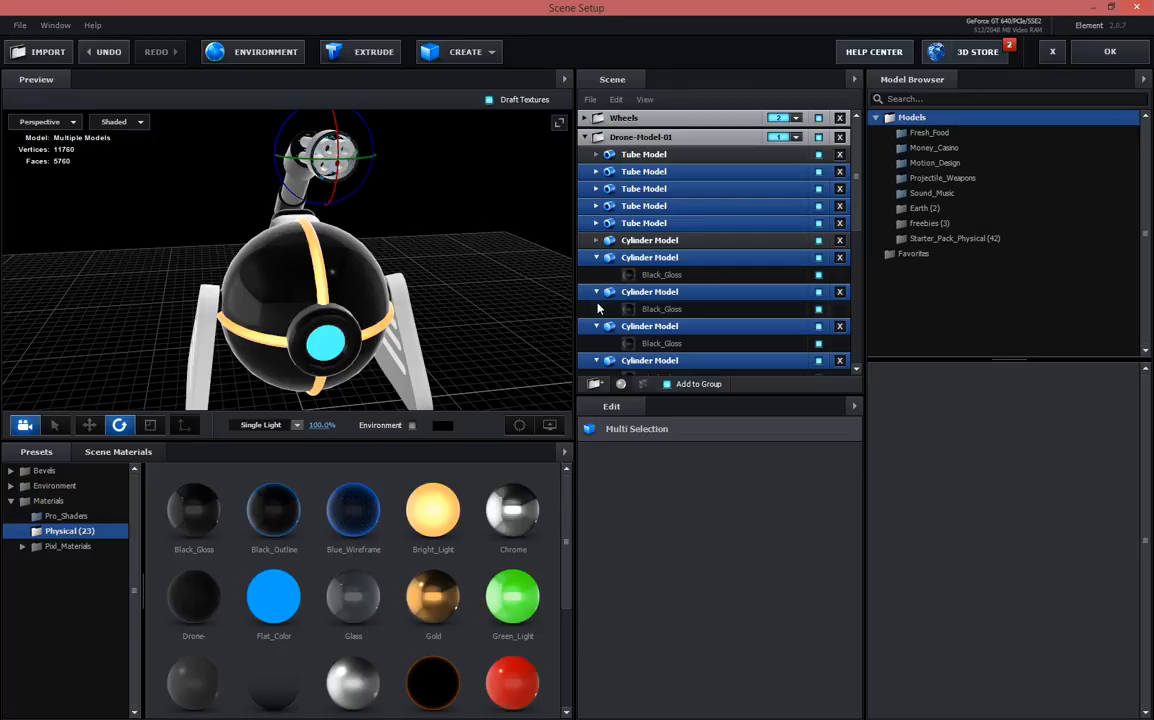
right_click(655, 293)
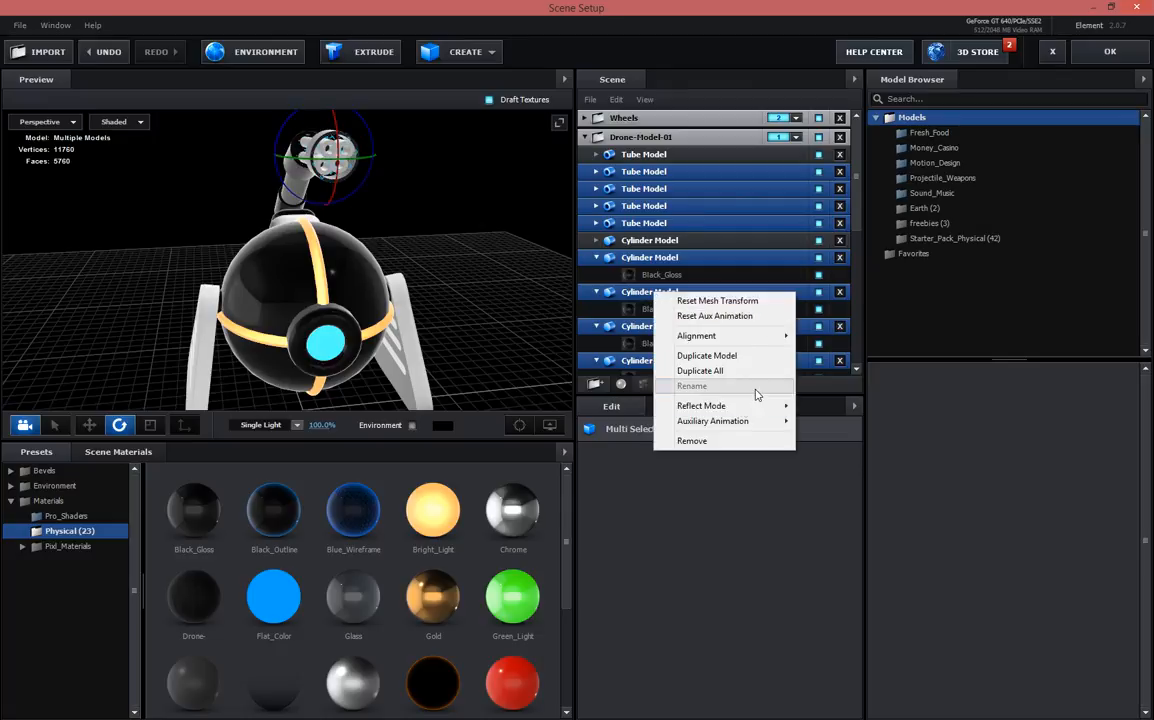
Create a new group folder in the scene and name it Mini-Gun-Rotate
left_click(596, 385)
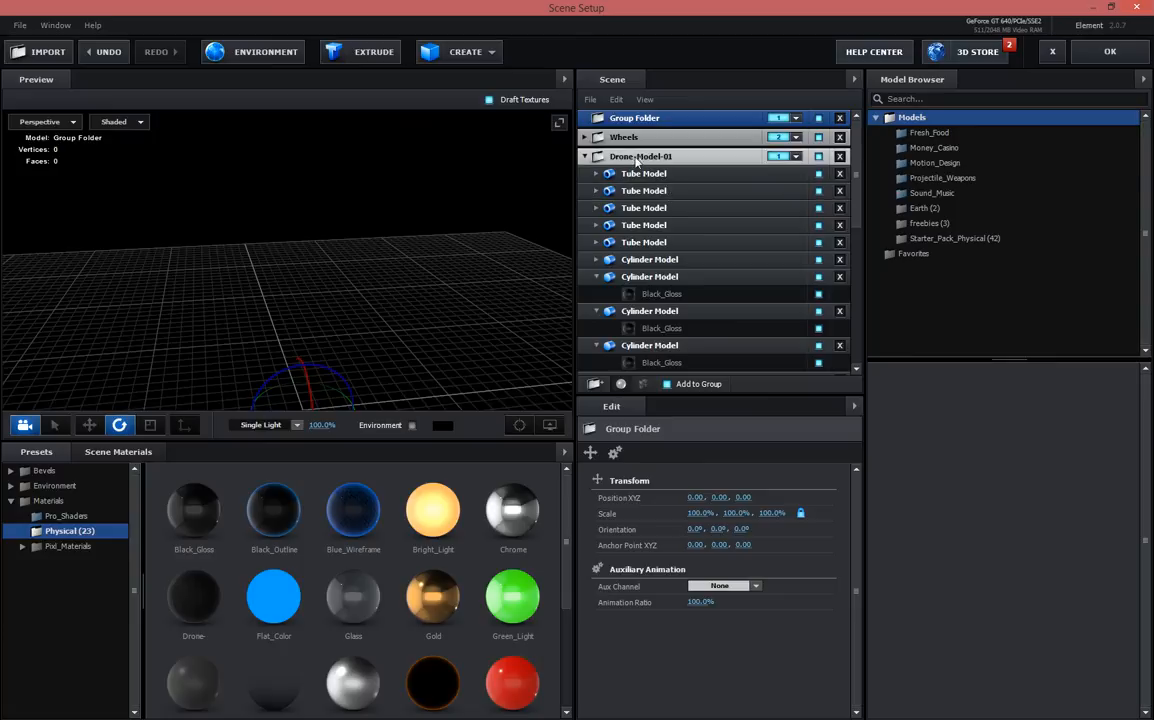
scroll(643, 220, "down", 5)
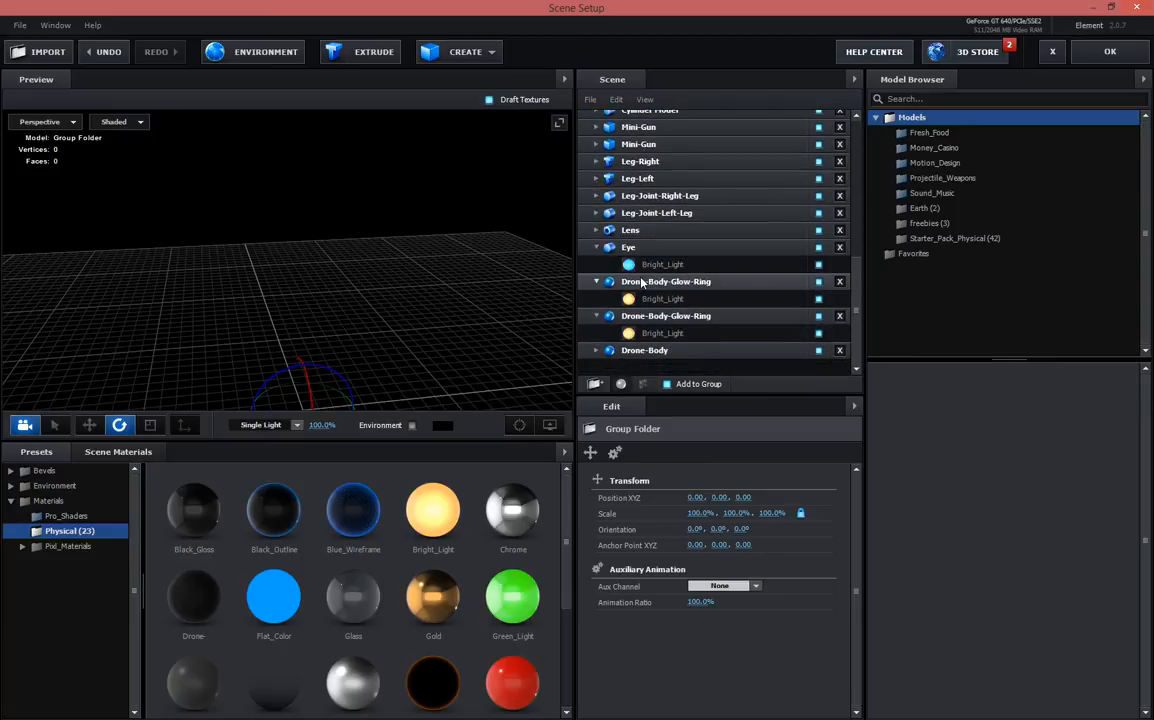
scroll(643, 285, "up", 5)
right_click(643, 120)
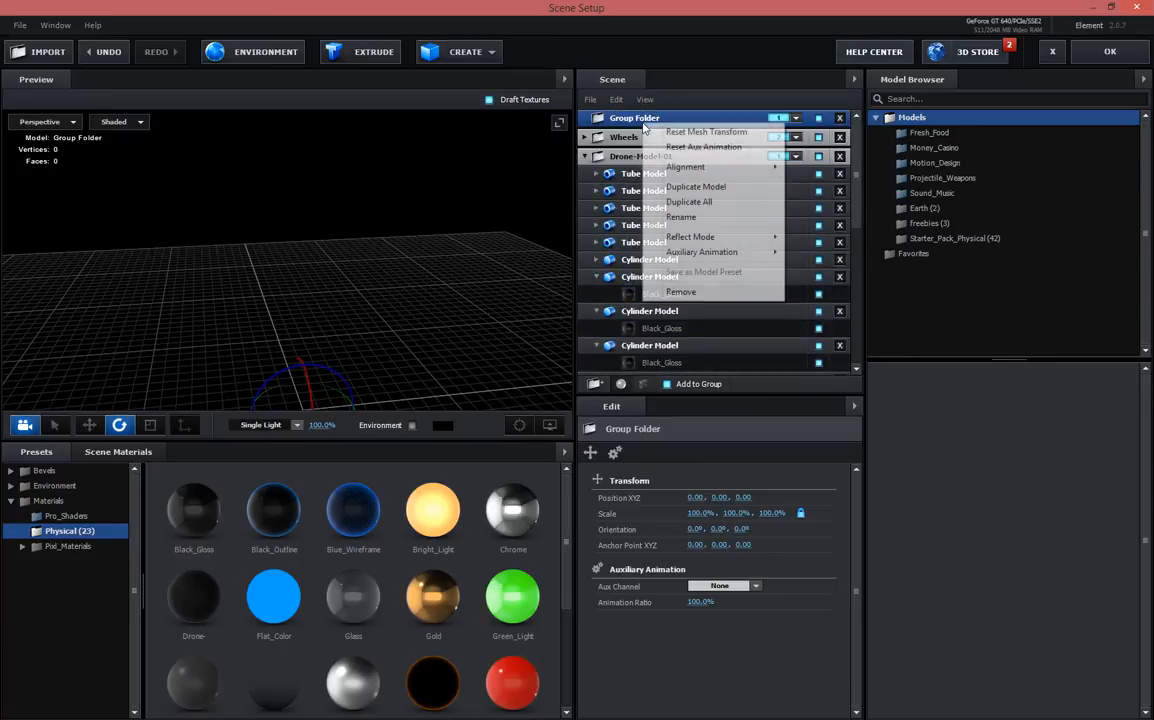
left_click(705, 216)
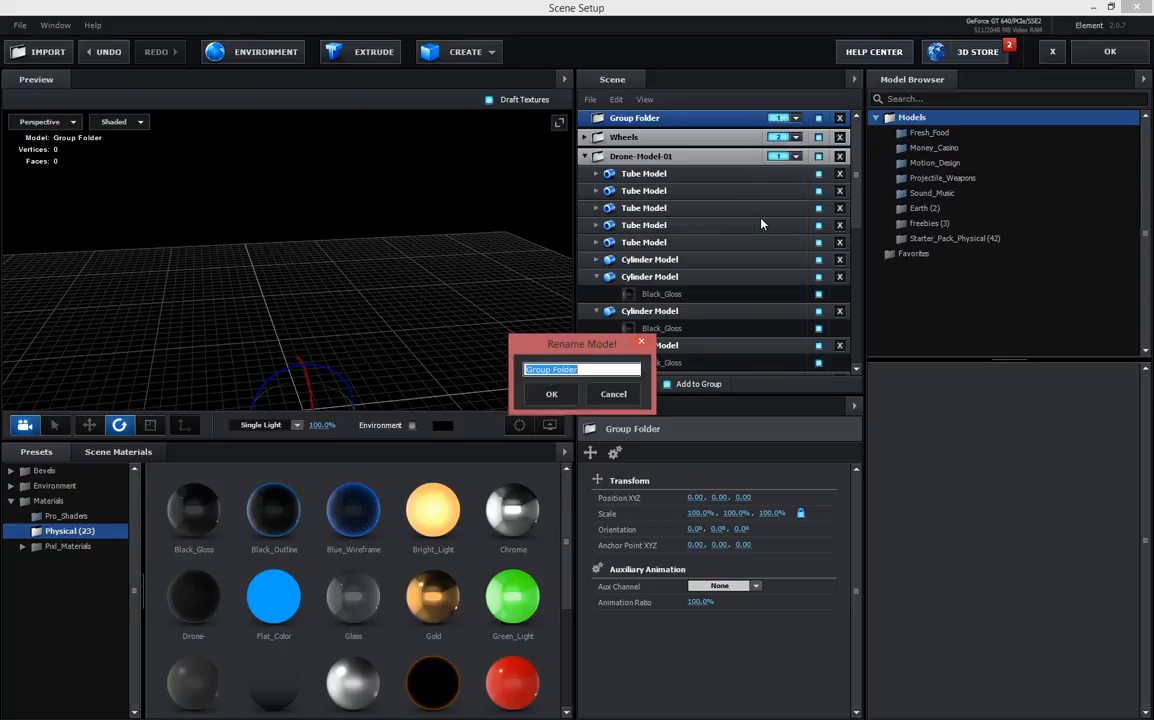
type("Mini-Gun-Rotate")
key("Return")
left_click(650, 174)
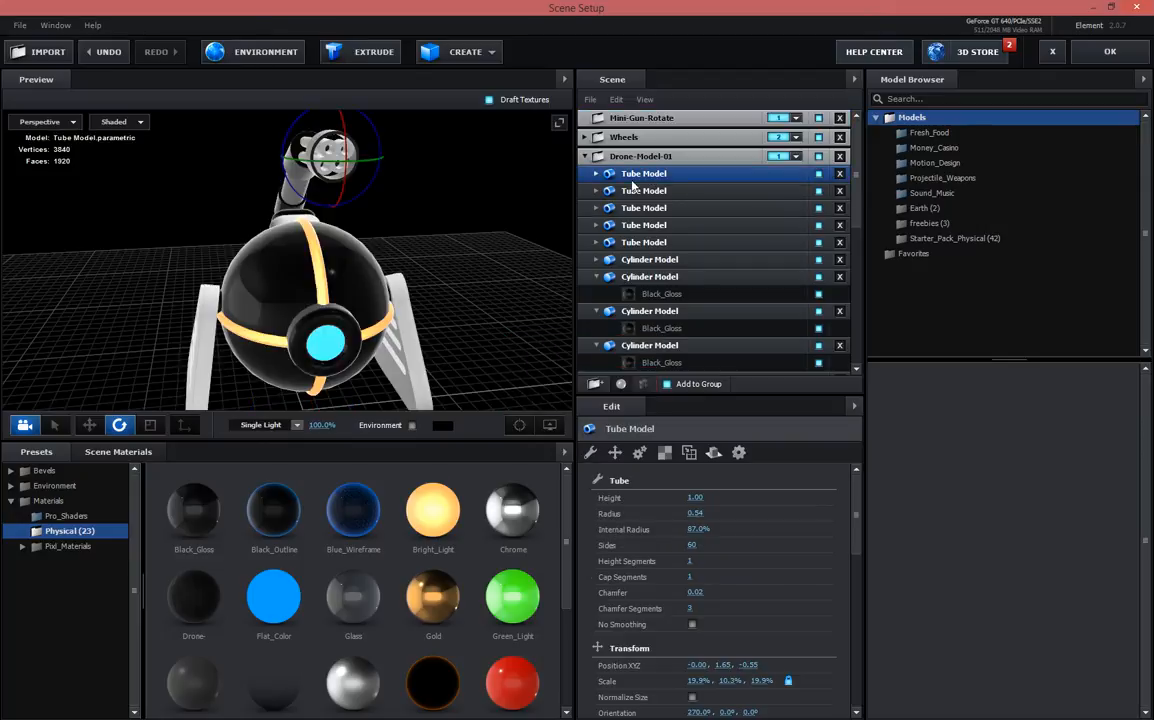
left_click(664, 191, "ctrl")
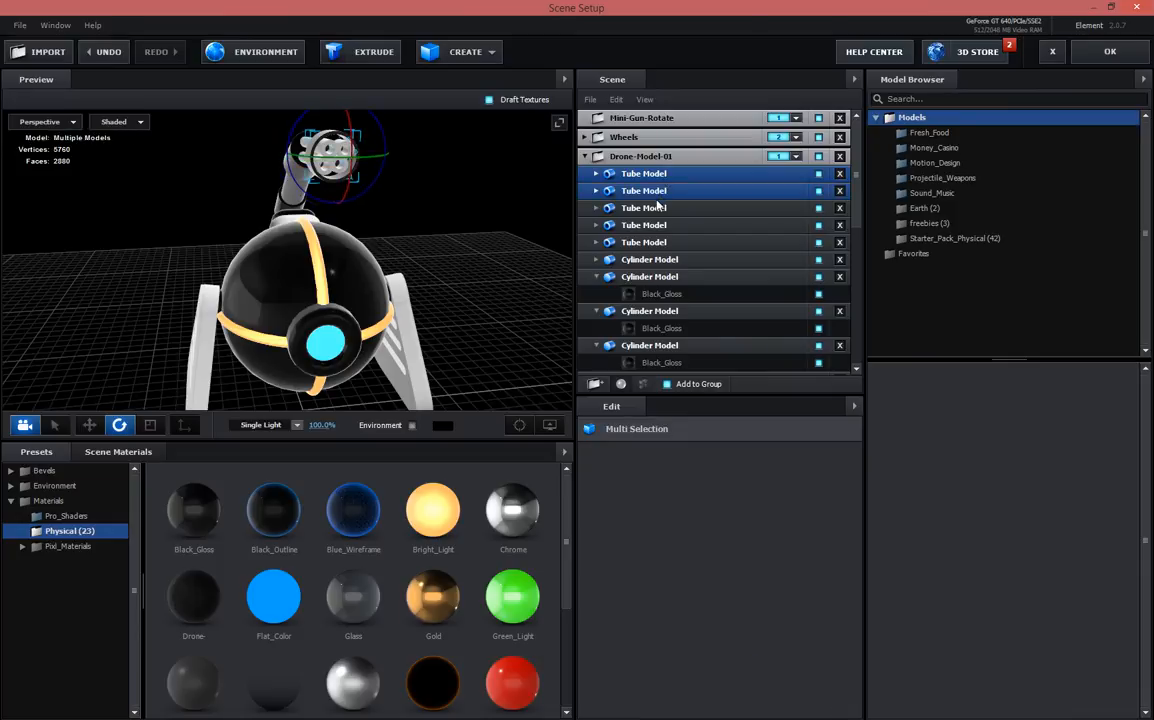
left_click(661, 191, "ctrl")
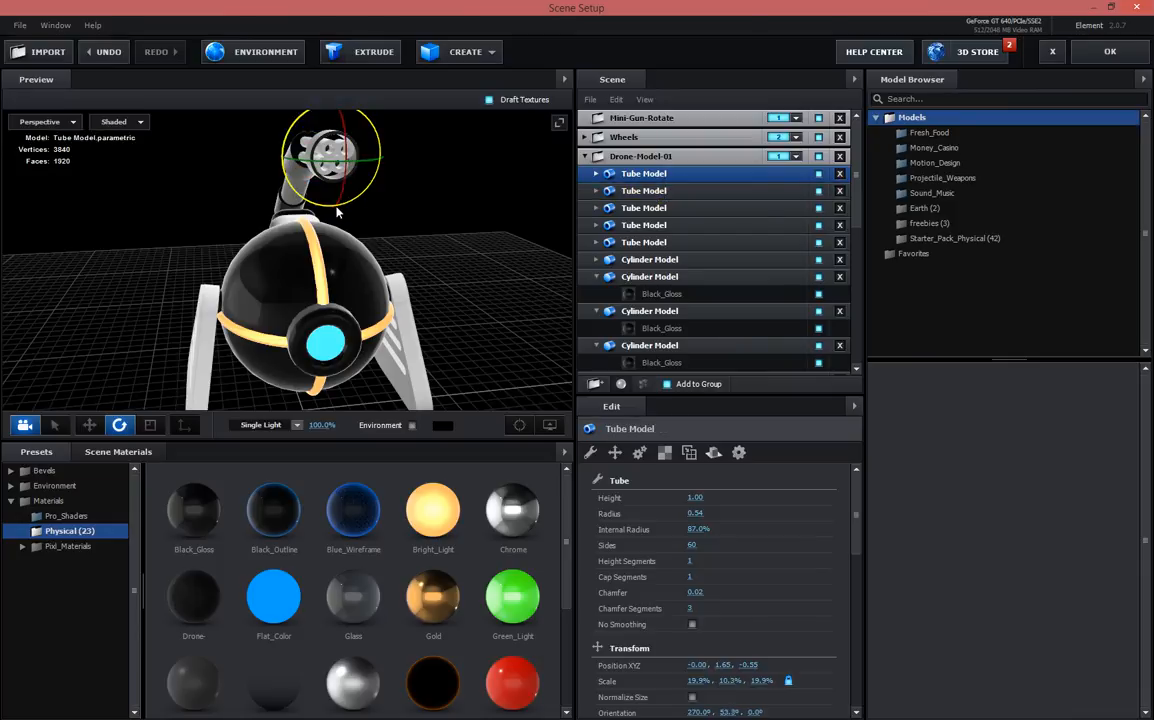
key("ctrl+z")
key("ctrl+z")
key("ctrl+z")
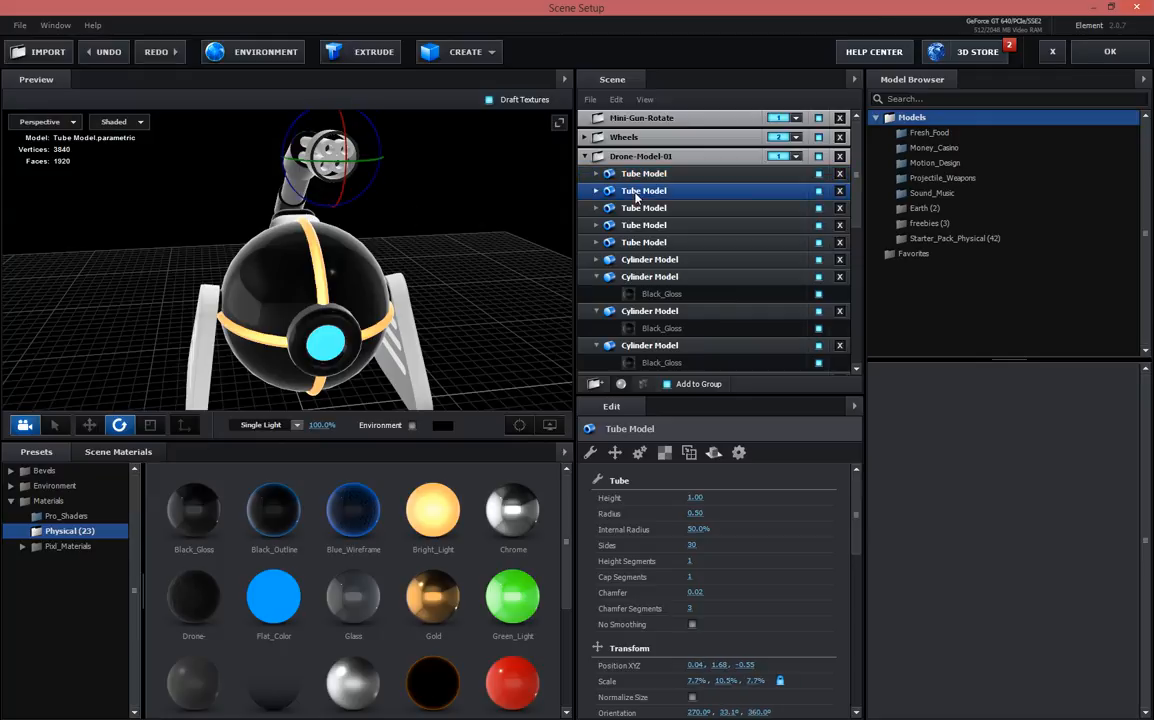
left_click_drag(309, 203, 310, 204)
left_click(621, 210, "ctrl")
key("ctrl+z")
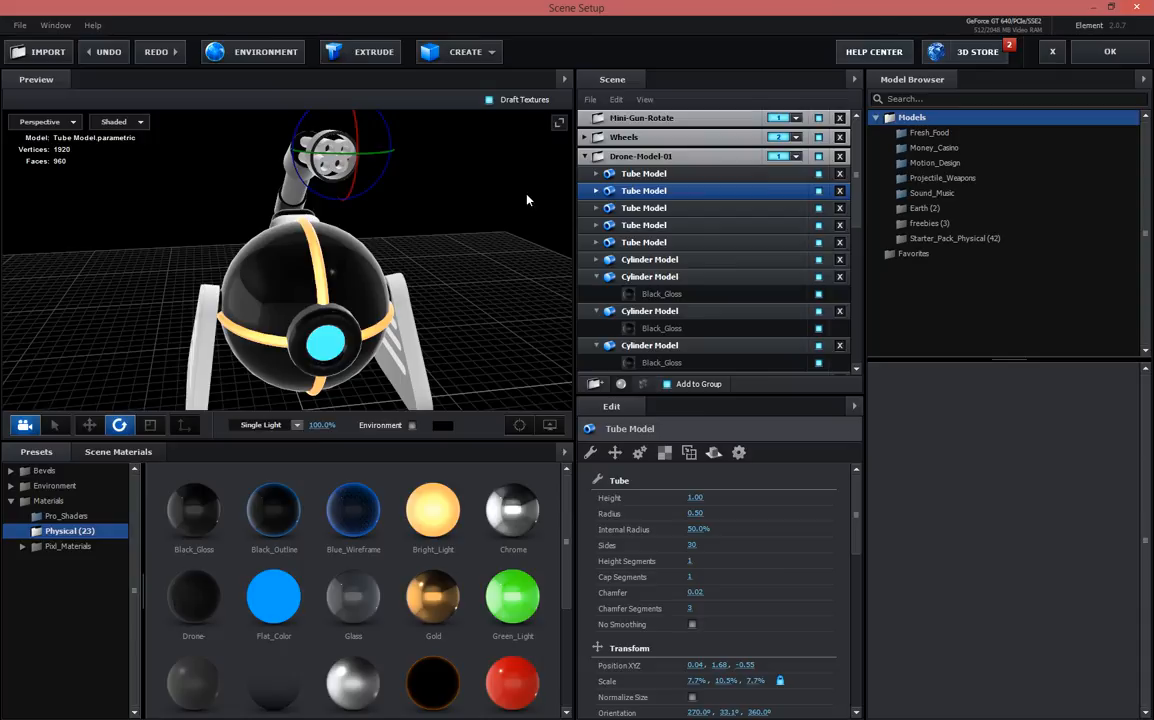
Move the four small barrel-tip tubes from Drone-Model-01 into the Mini-Gun-Rotate group
left_click(662, 158)
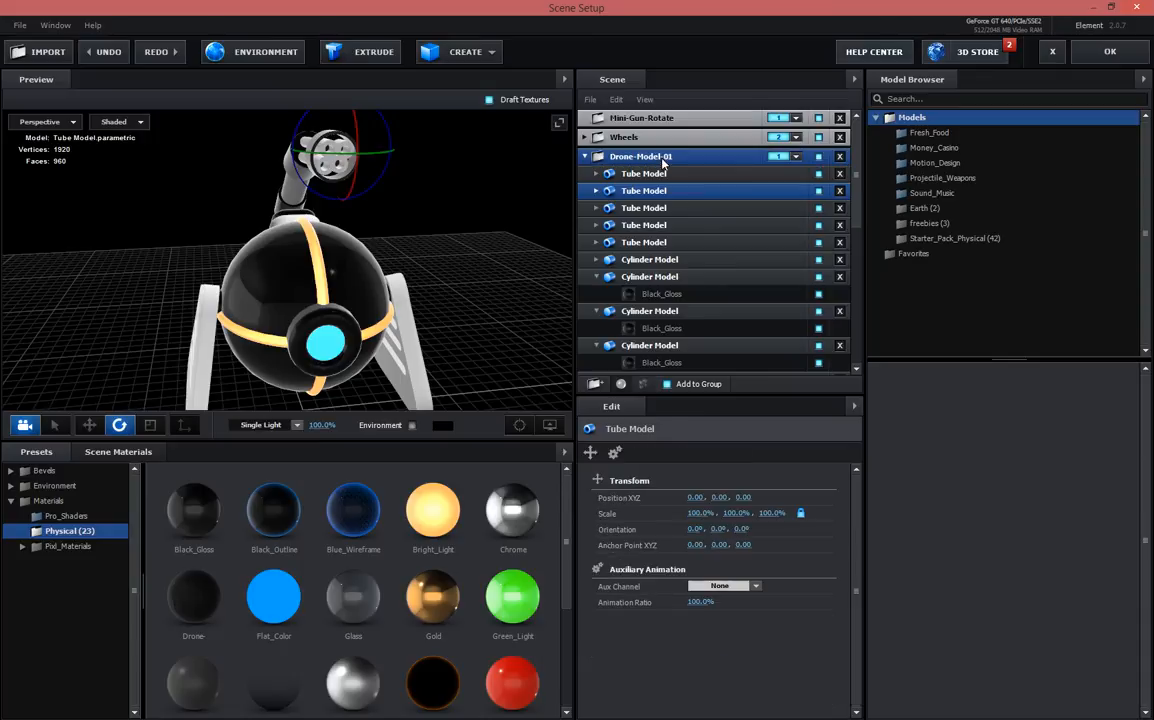
left_click(343, 150)
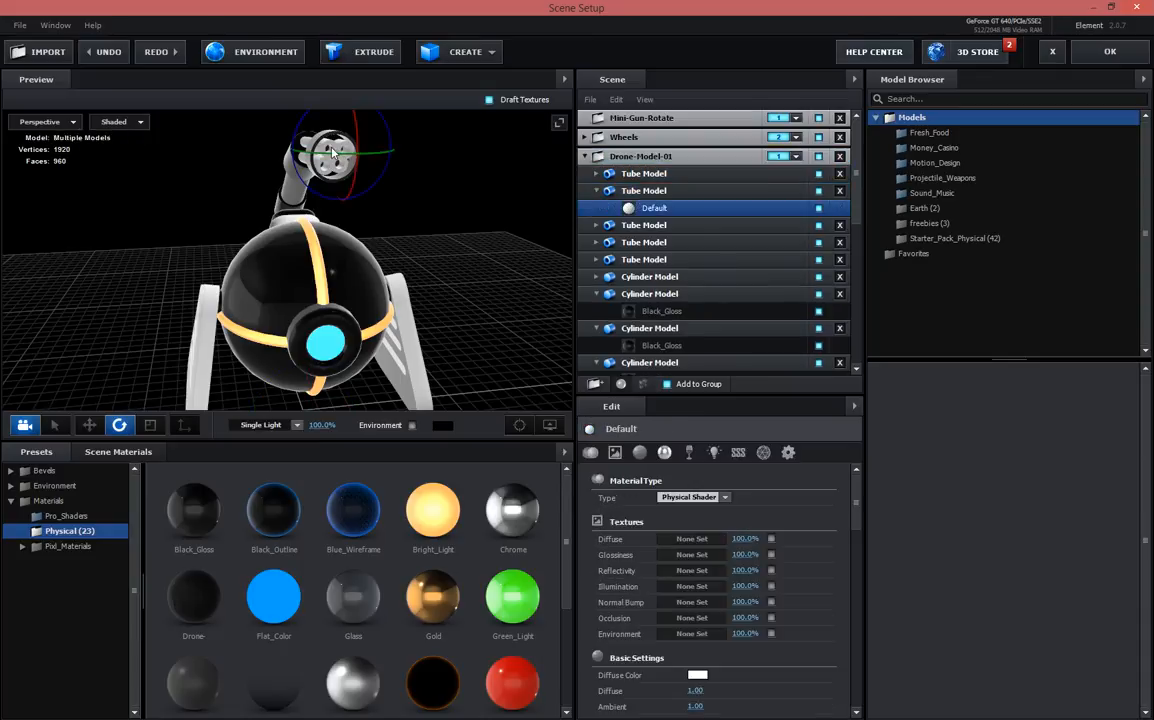
left_click(334, 152)
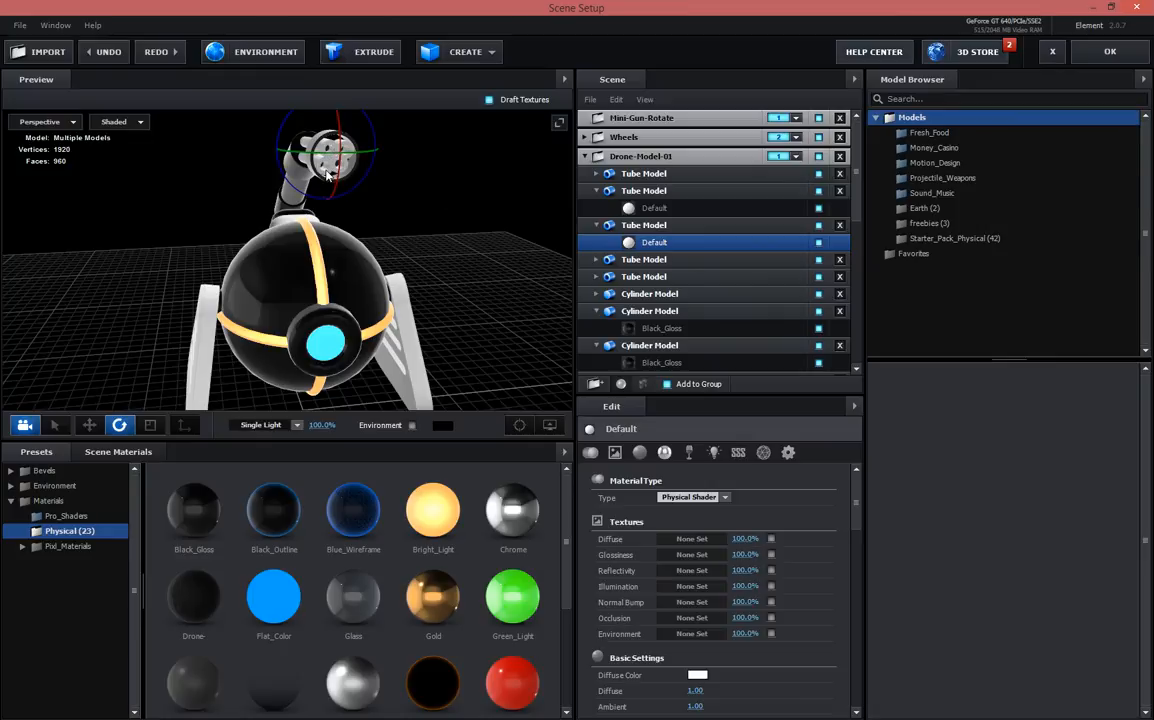
left_click(332, 175)
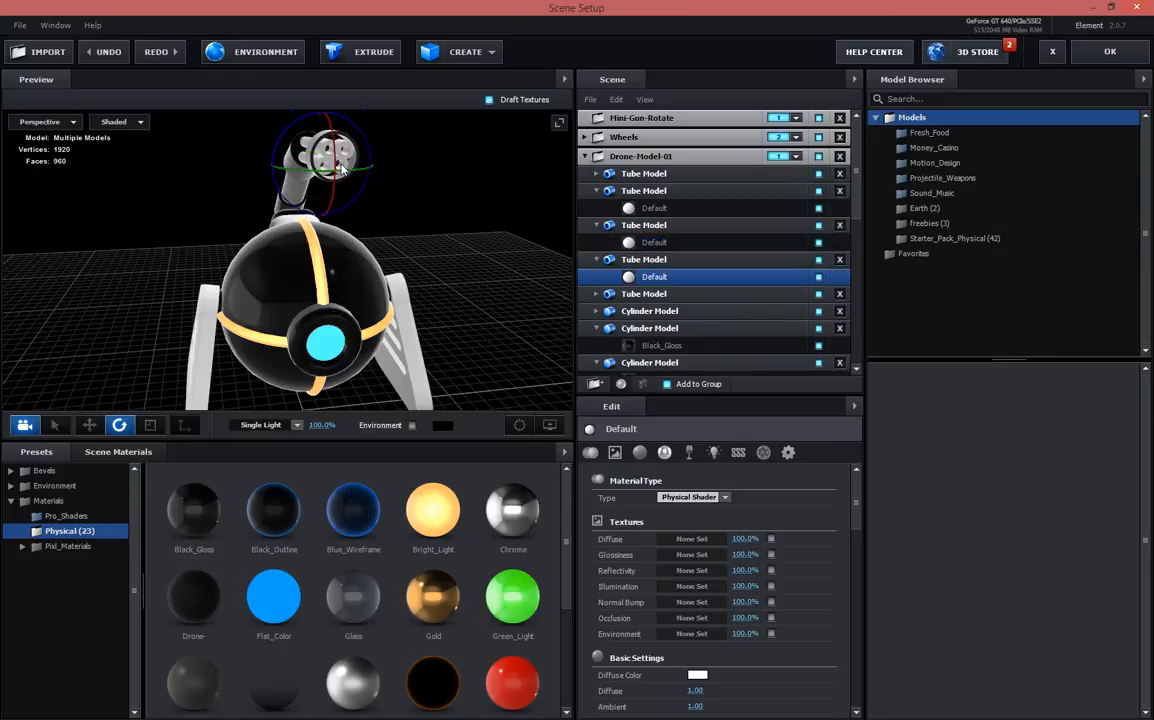
left_click(347, 168)
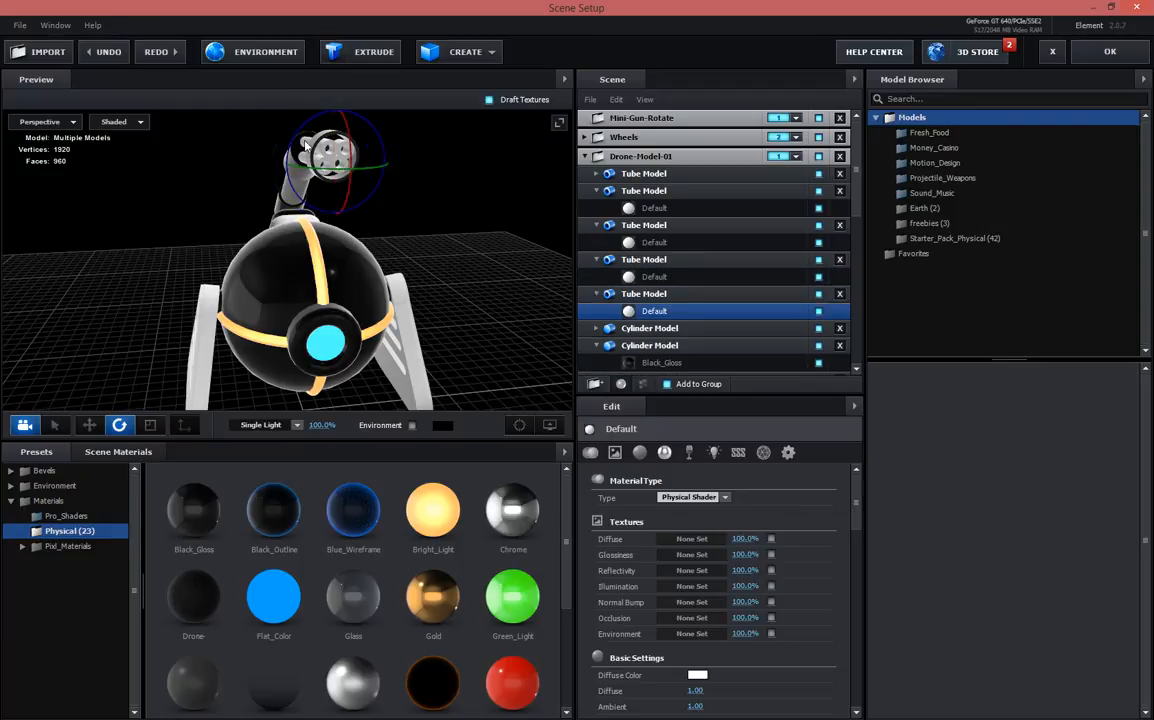
left_click(643, 293)
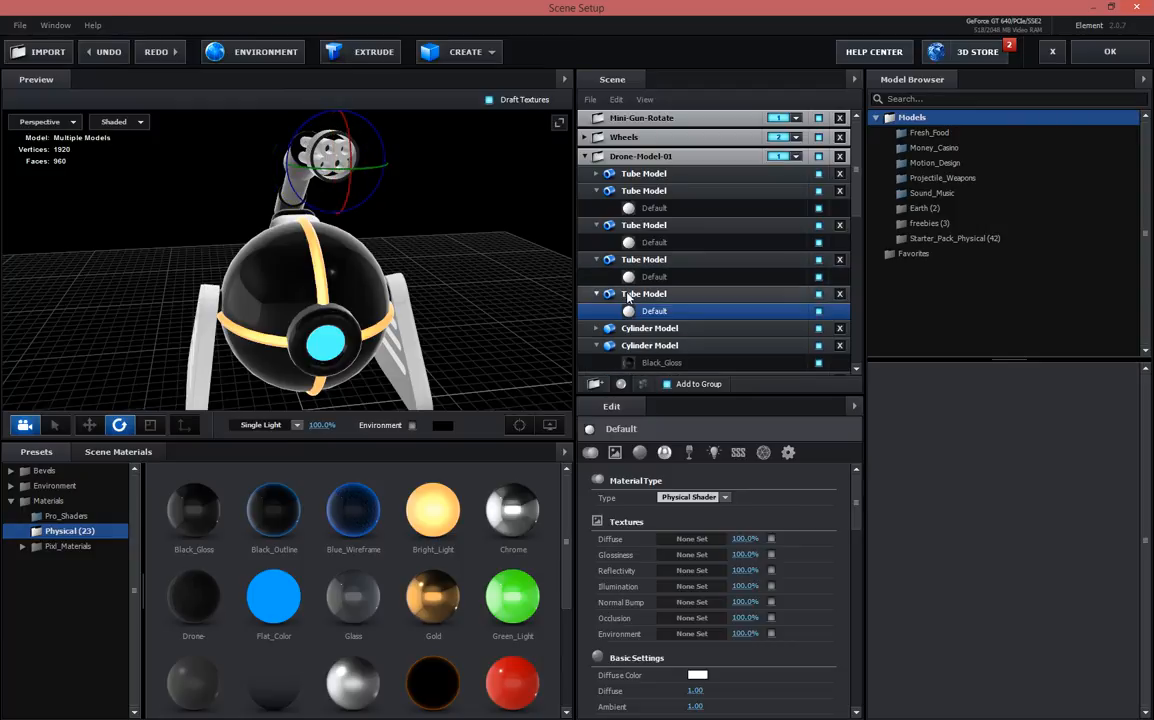
left_click(643, 259, "ctrl")
left_click(637, 225, "ctrl")
left_click(641, 192, "ctrl")
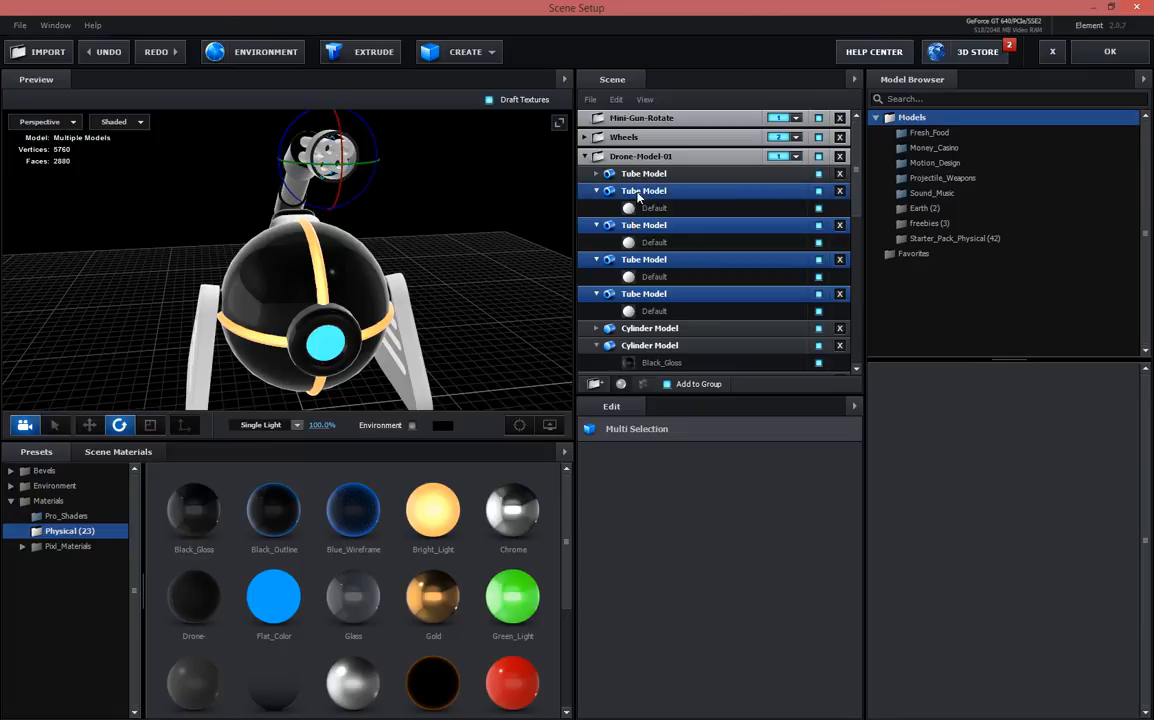
left_click_drag(641, 200, 647, 120)
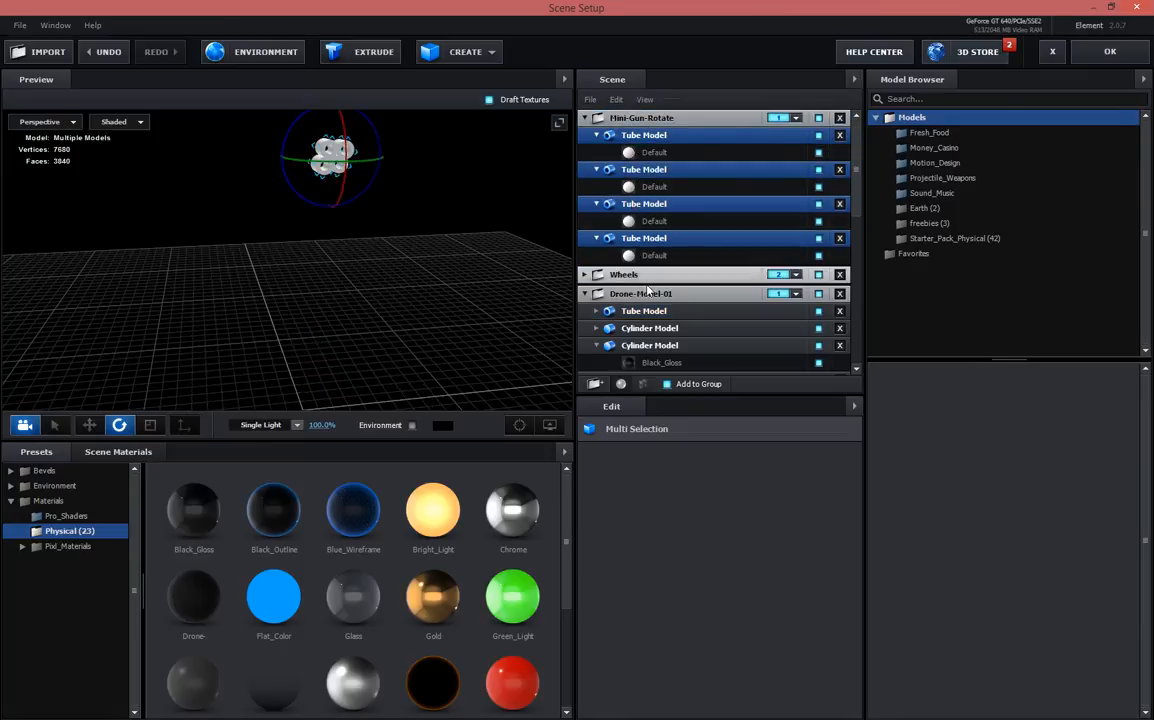
Move the four barrel cylinders from Drone-Model-01 into the Mini-Gun-Rotate group, leaving out the other cylinders
left_click(645, 346)
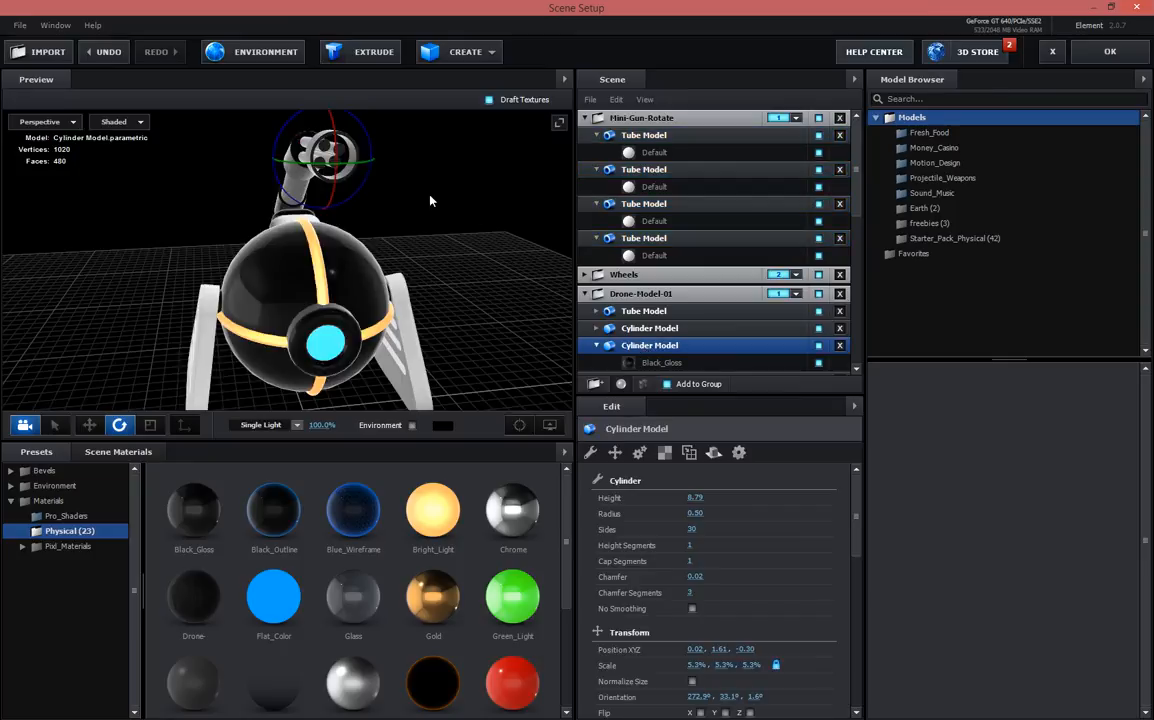
left_click(645, 294)
left_click(338, 153)
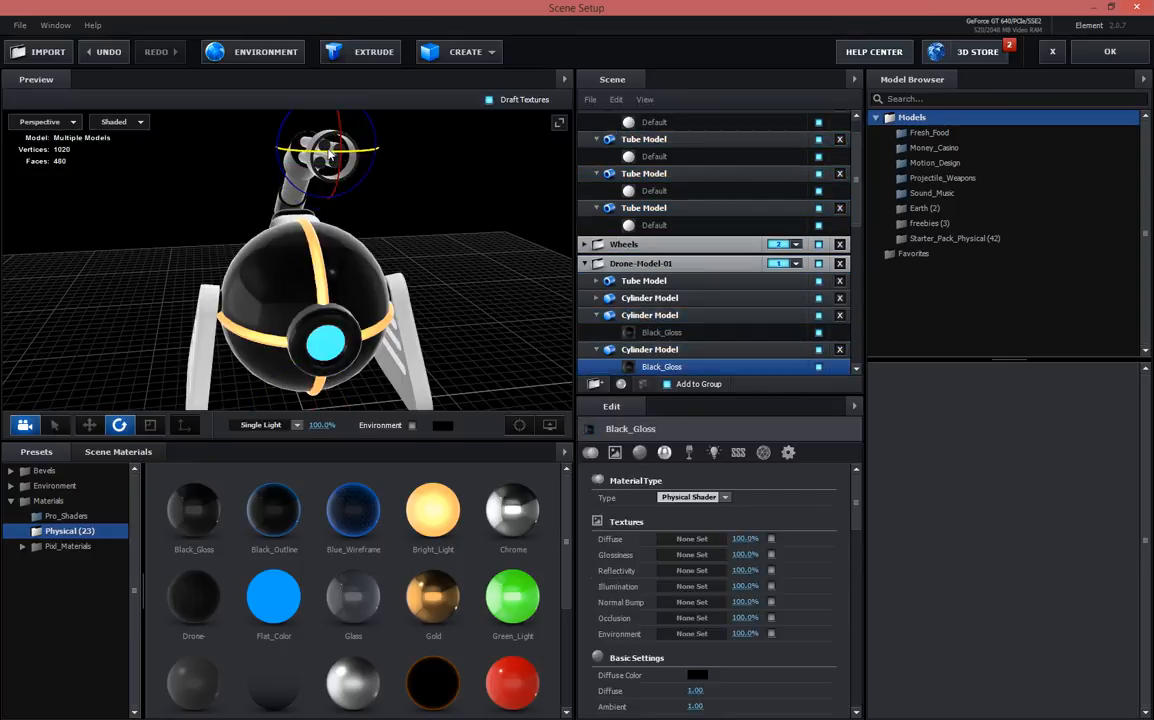
left_click(321, 161)
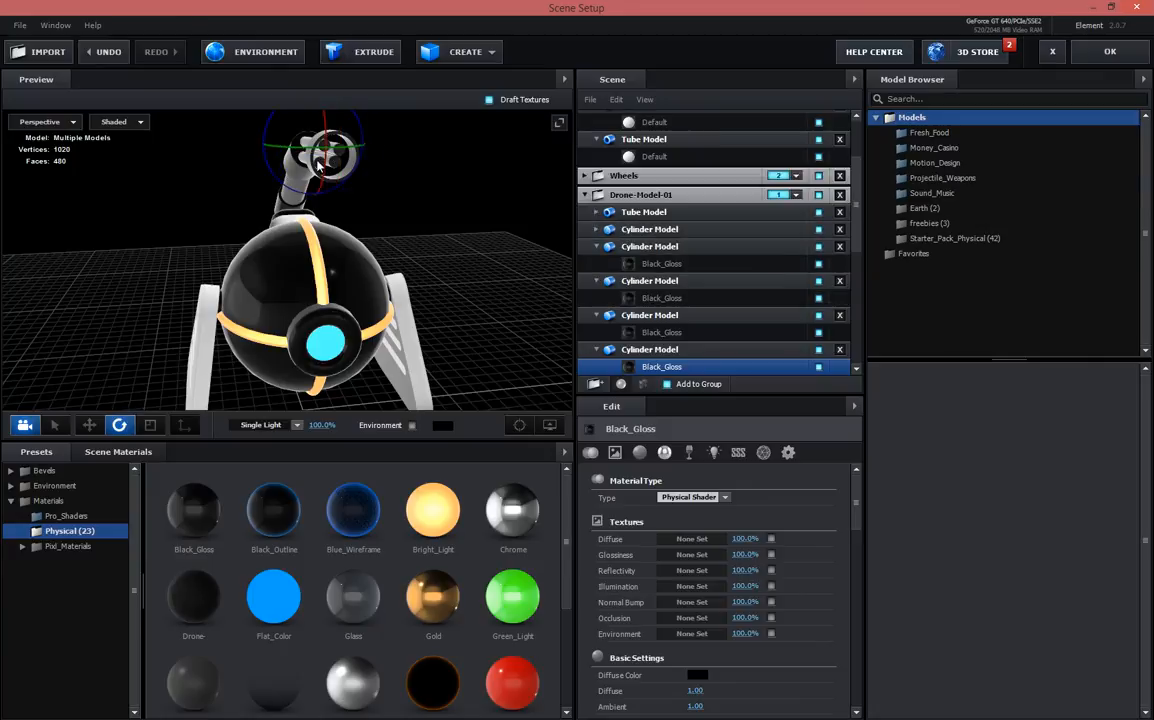
left_click(336, 171)
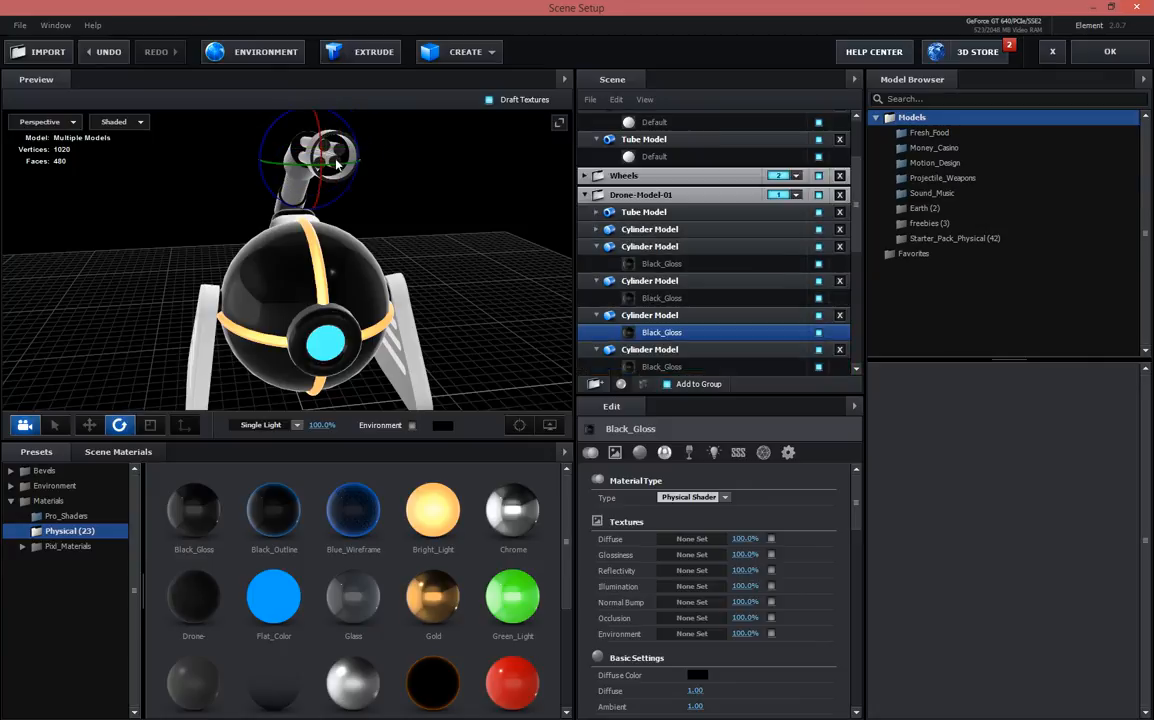
left_click(338, 163)
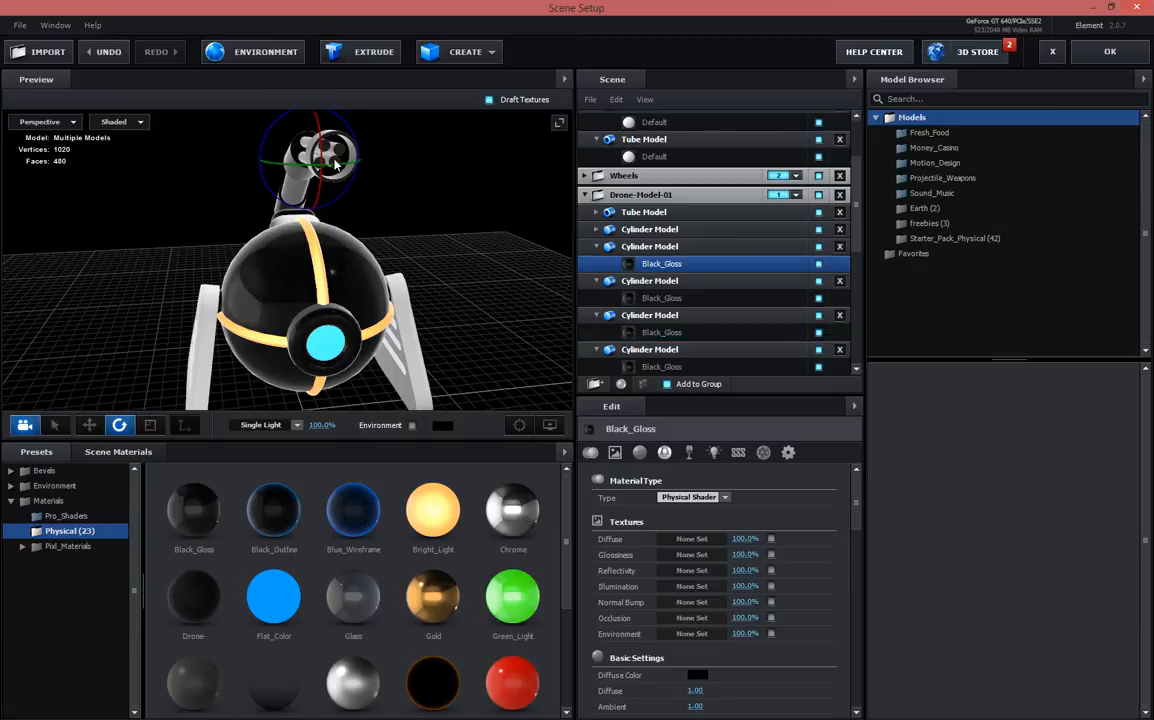
left_click(647, 248)
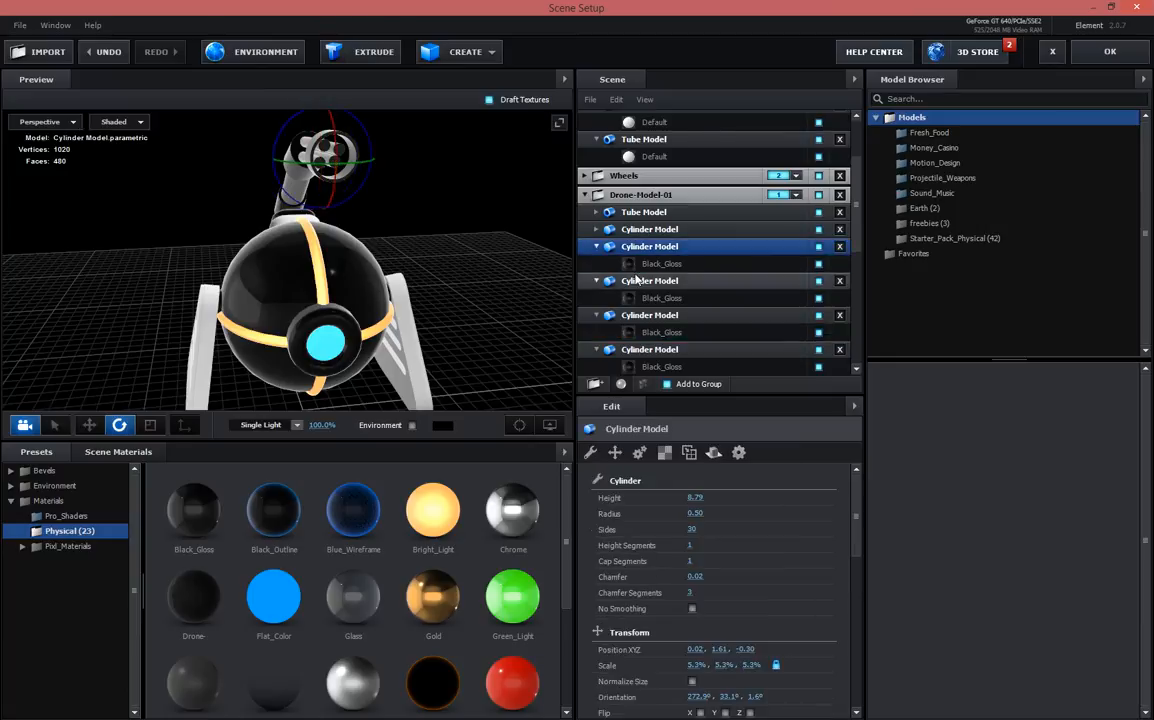
left_click(639, 282, "ctrl")
left_click(649, 317, "ctrl")
left_click(645, 351, "ctrl")
scroll(655, 313, "down", 1)
scroll(650, 312, "up", 1)
left_click_drag(653, 251, 655, 155)
scroll(685, 217, "up", 2)
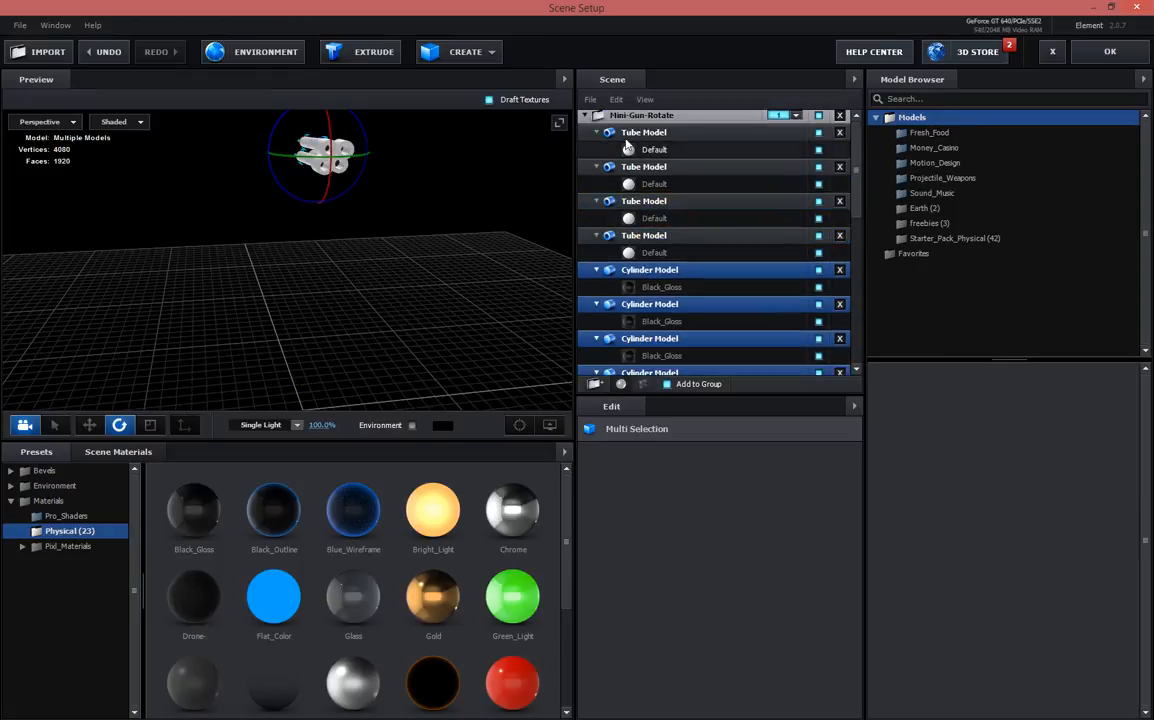
Collapse the Mini-Gun-Rotate and Drone-Model-01 groups in the scene list
left_click(585, 116)
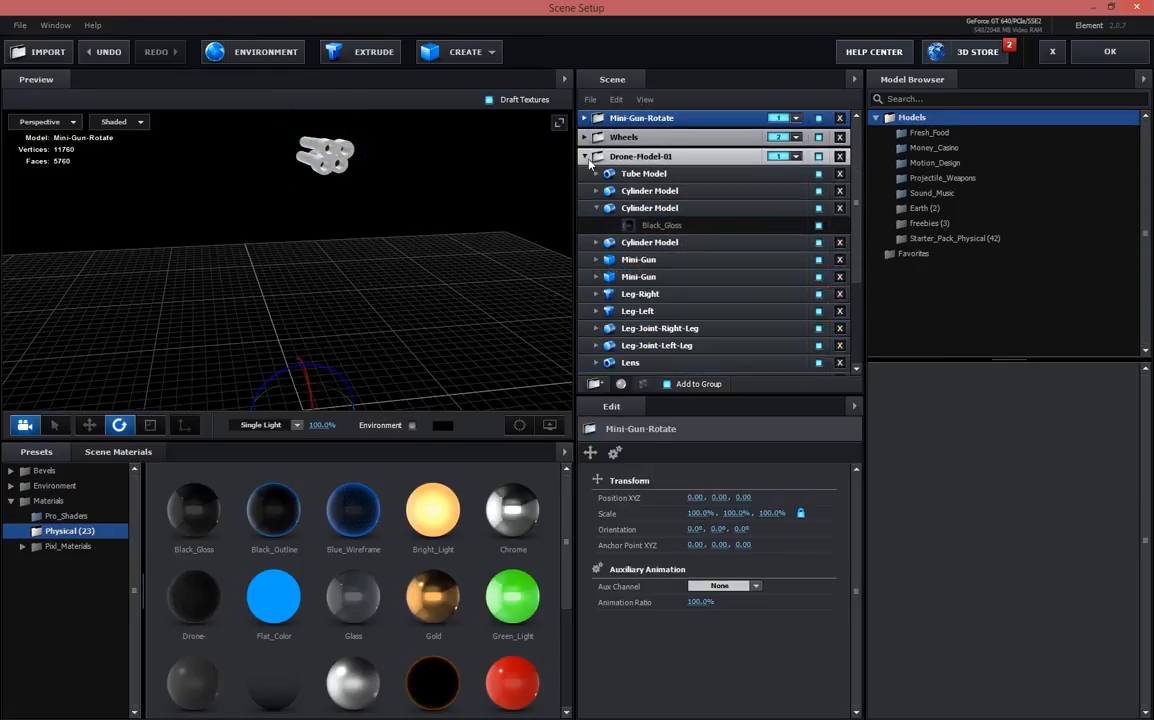
left_click(586, 157)
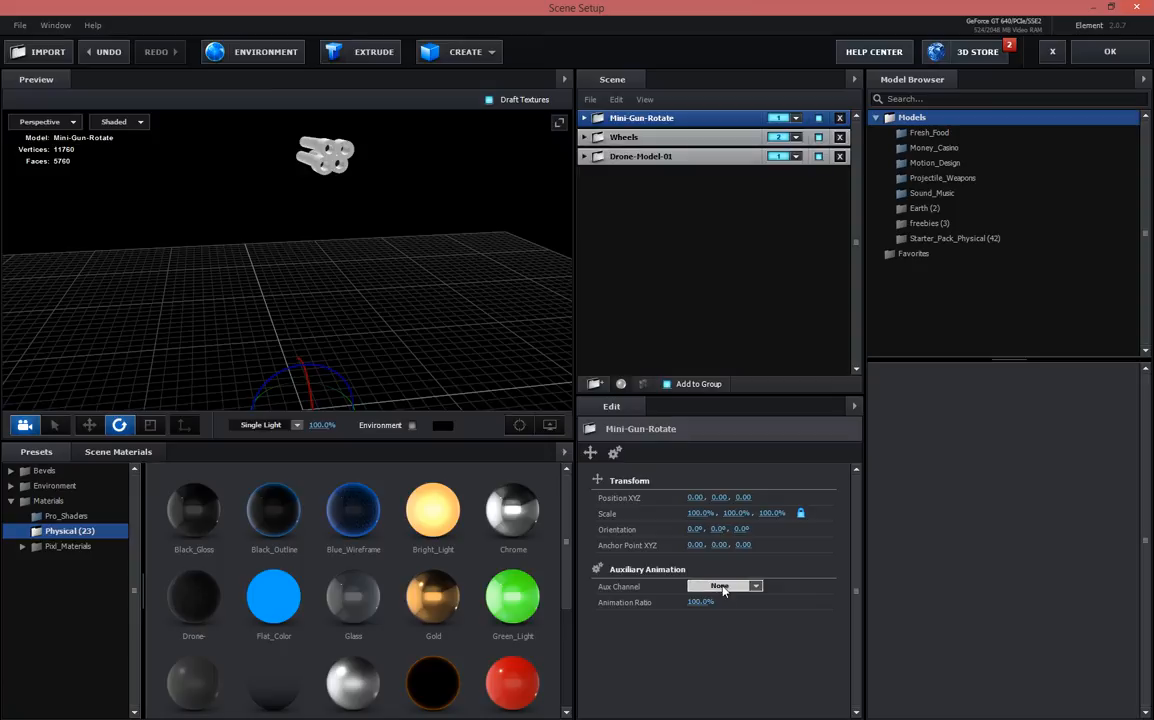
left_click(616, 453)
left_click(605, 457)
left_click(660, 156)
Expand the Mini-Gun-Rotate group and collapse the material entries of its four tubes and four cylinders
left_click(585, 118)
left_click(598, 136)
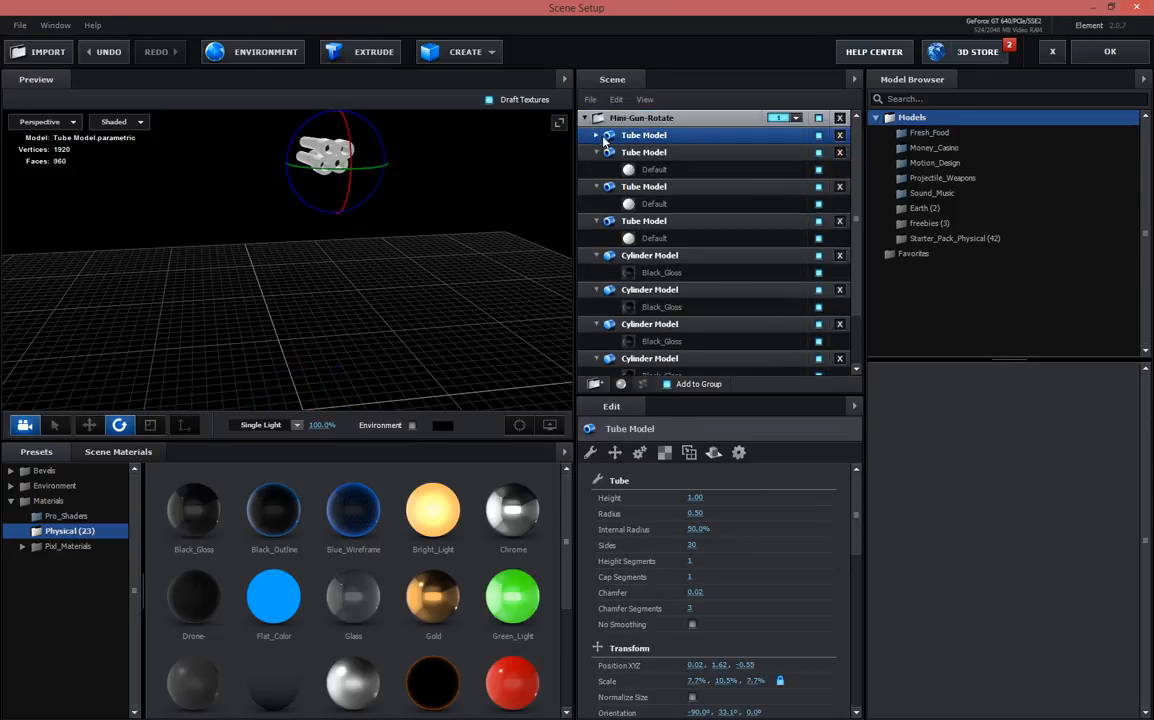
left_click(596, 152)
left_click(596, 169)
left_click(596, 186)
left_click(596, 204)
left_click(596, 221)
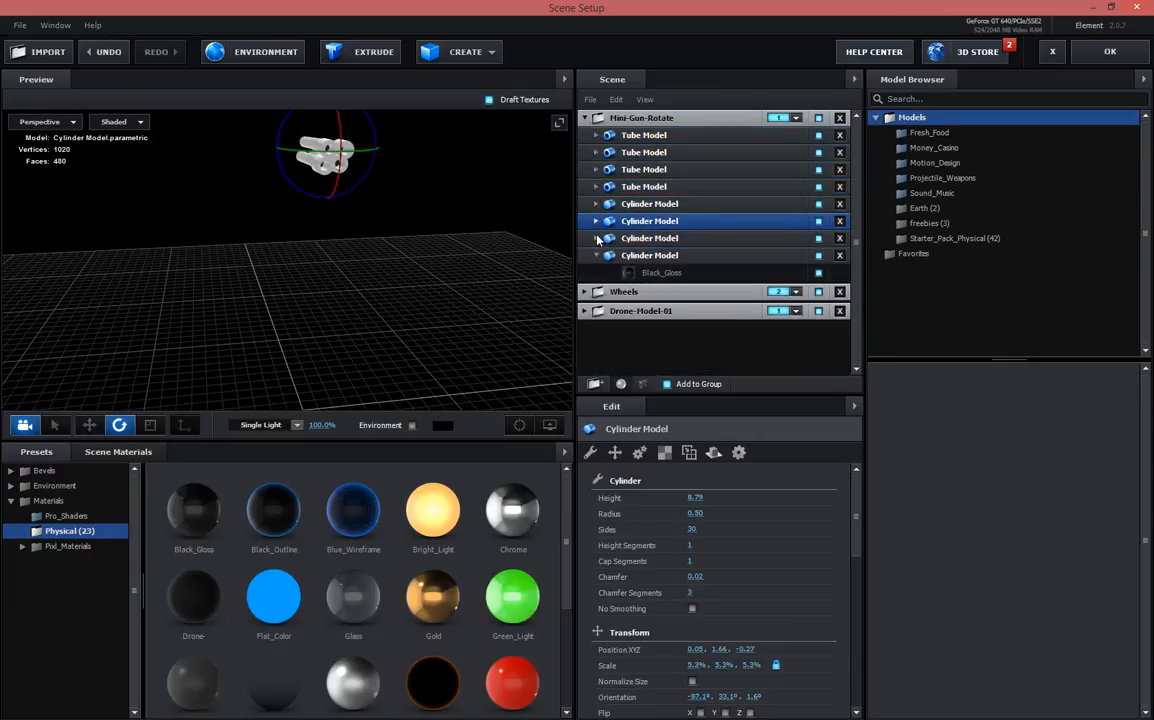
left_click(597, 238)
left_click(596, 255)
Rotate the four tubes and four cylinders in Mini-Gun-Rotate together around the barrel axis as one multi-selection
left_click(652, 135)
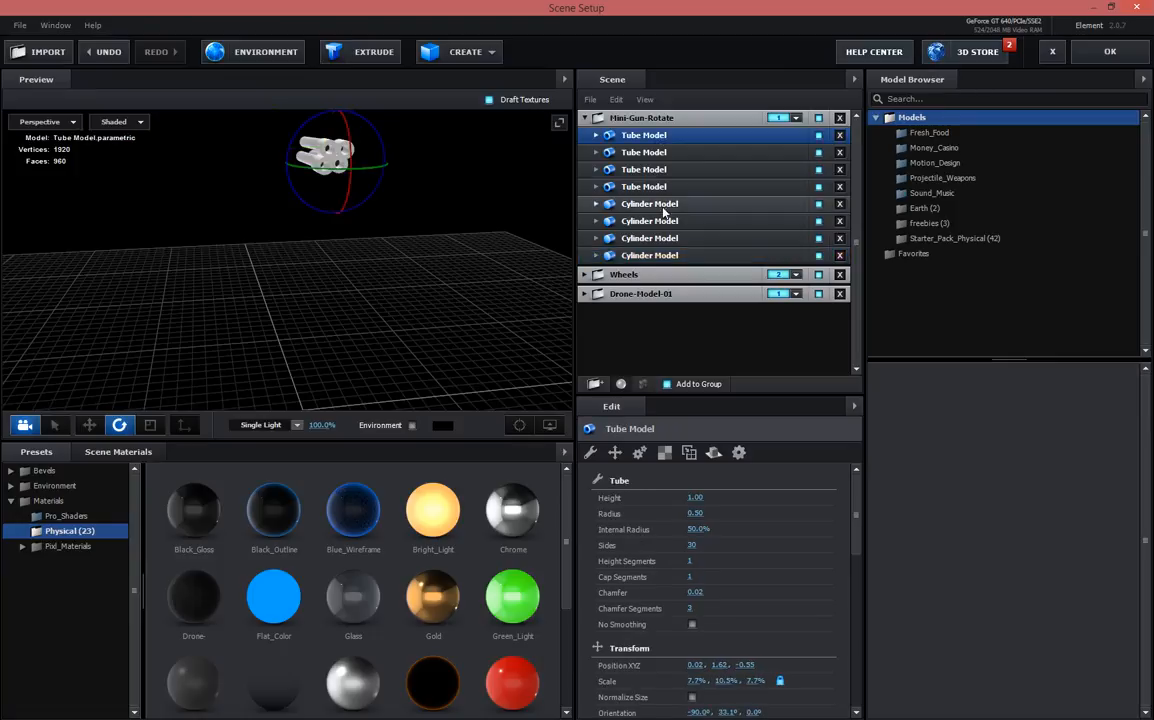
left_click(645, 152, "ctrl")
left_click(652, 170, "ctrl")
left_click(650, 187, "ctrl")
left_click(650, 204, "ctrl")
left_click(650, 221, "ctrl")
left_click(647, 240, "ctrl")
left_click(645, 241, "ctrl")
left_click(637, 243, "ctrl")
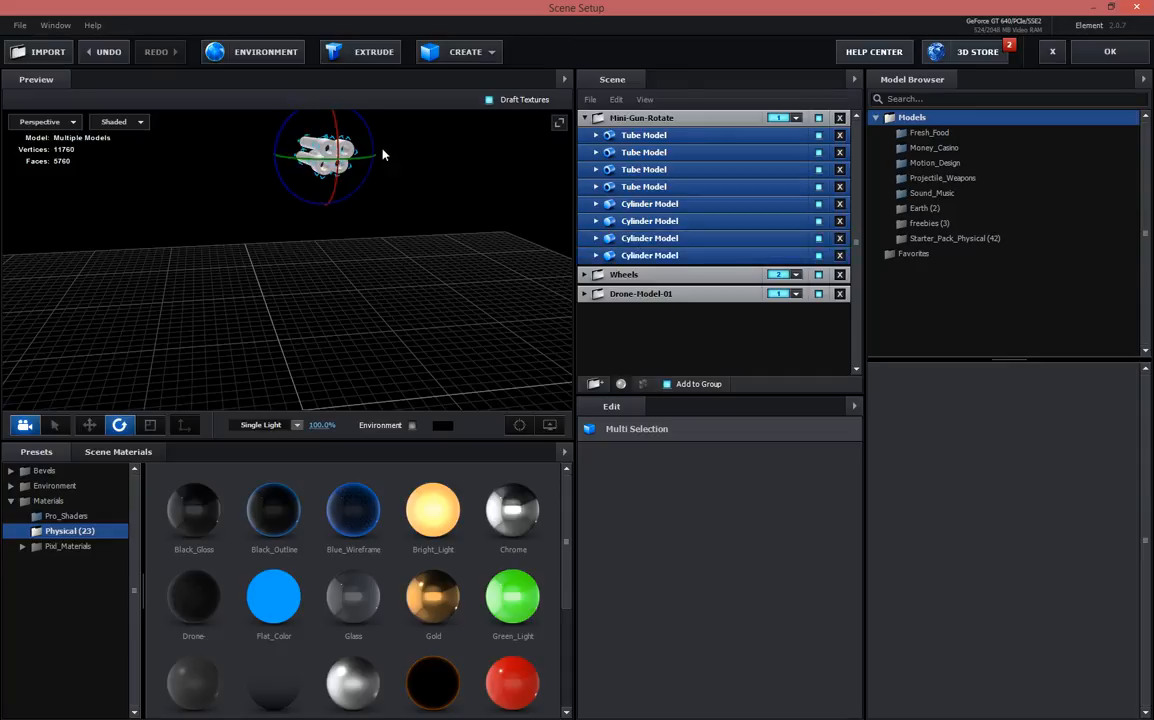
left_click_drag(373, 141, 538, 152)
Collapse the Mini-Gun-Rotate group and apply the scene setup, returning to the drone composition
left_click(585, 118)
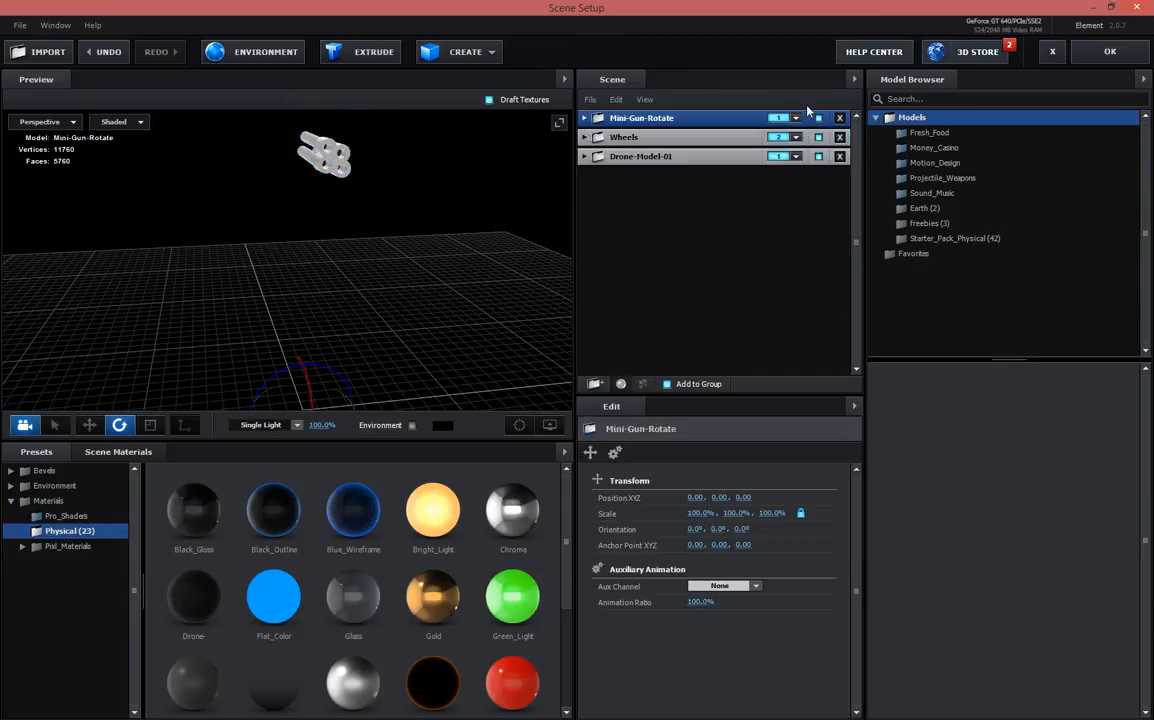
left_click(1111, 54)
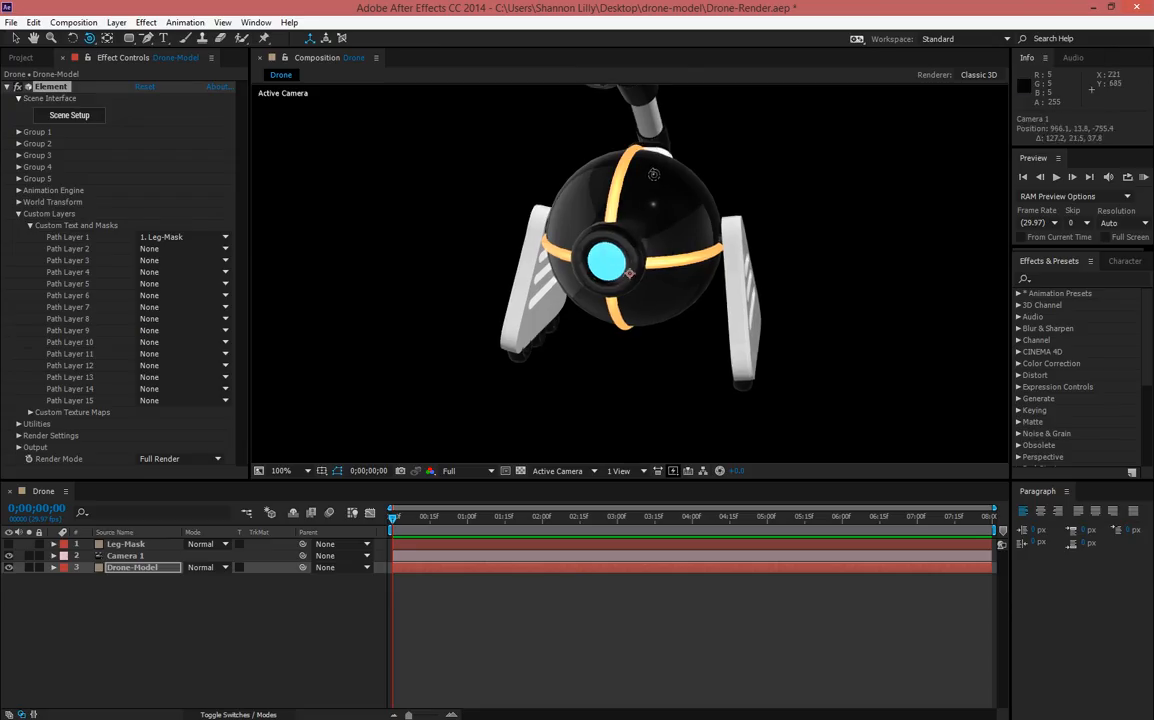
left_click_drag(598, 157, 840, 229)
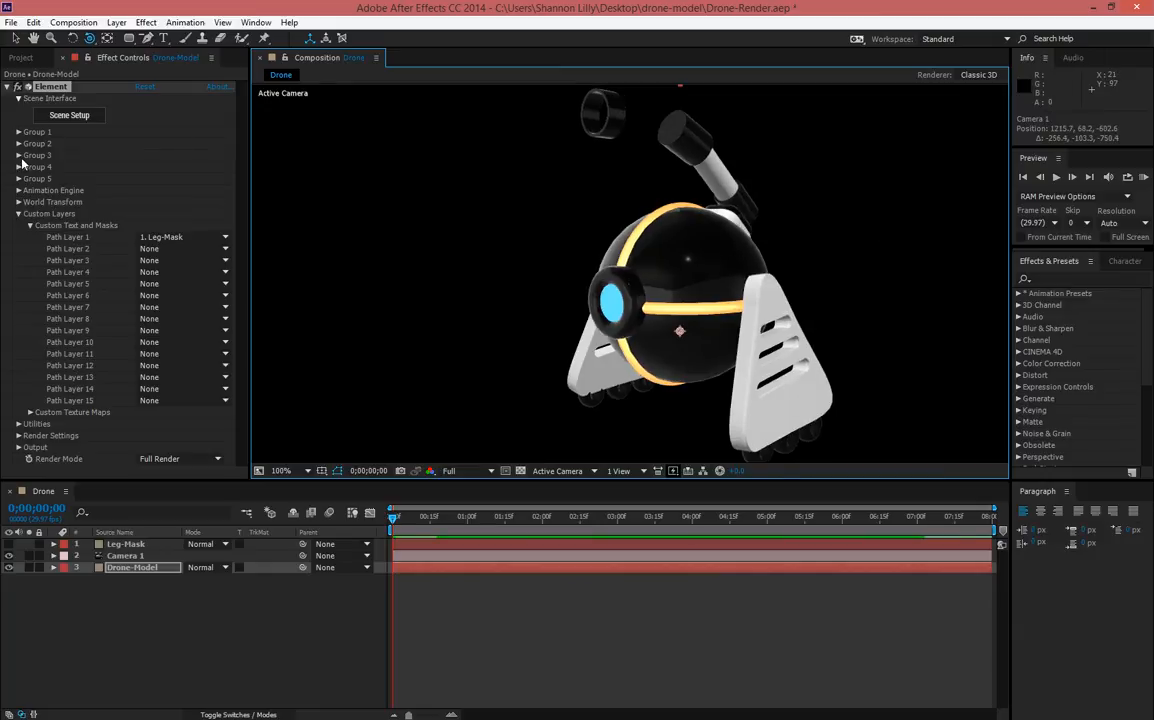
scroll(489, 207, "down", 4)
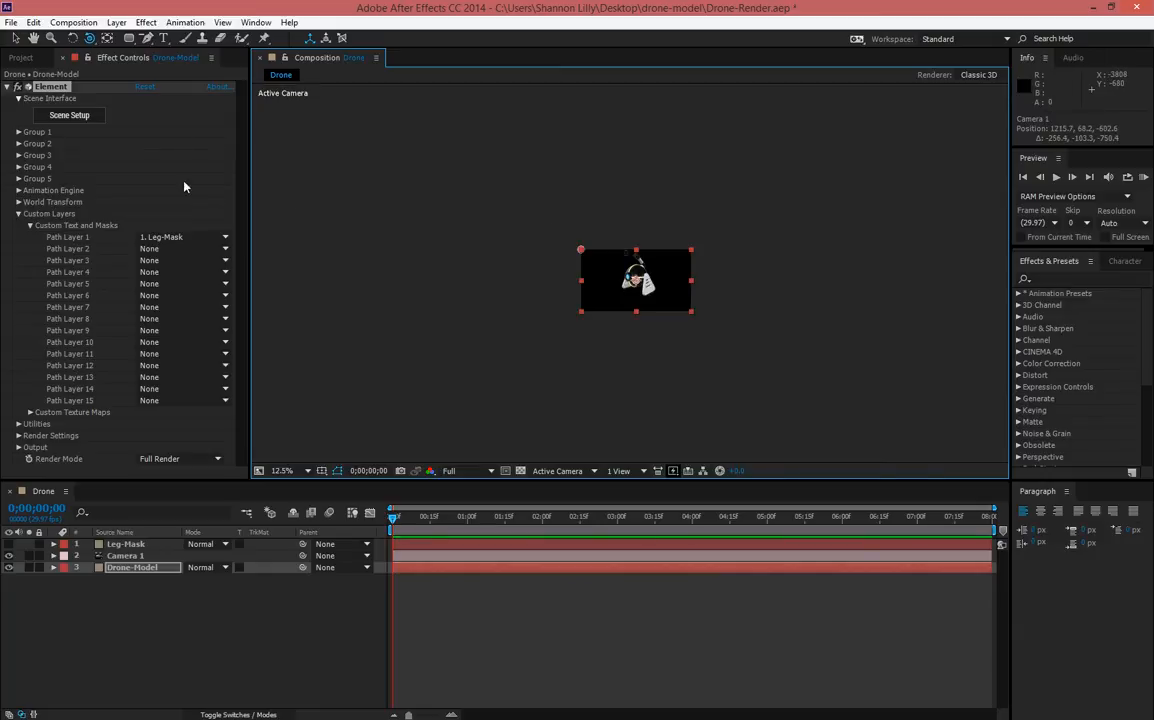
left_click(18, 155)
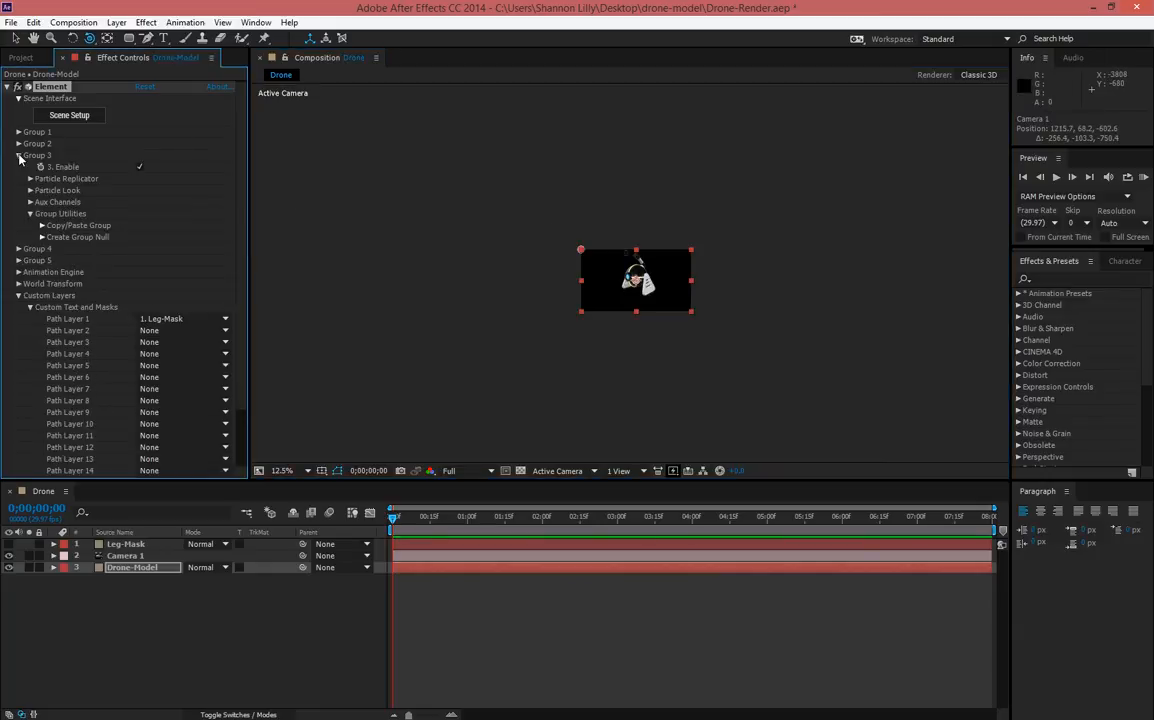
left_click(19, 156)
left_click(18, 144)
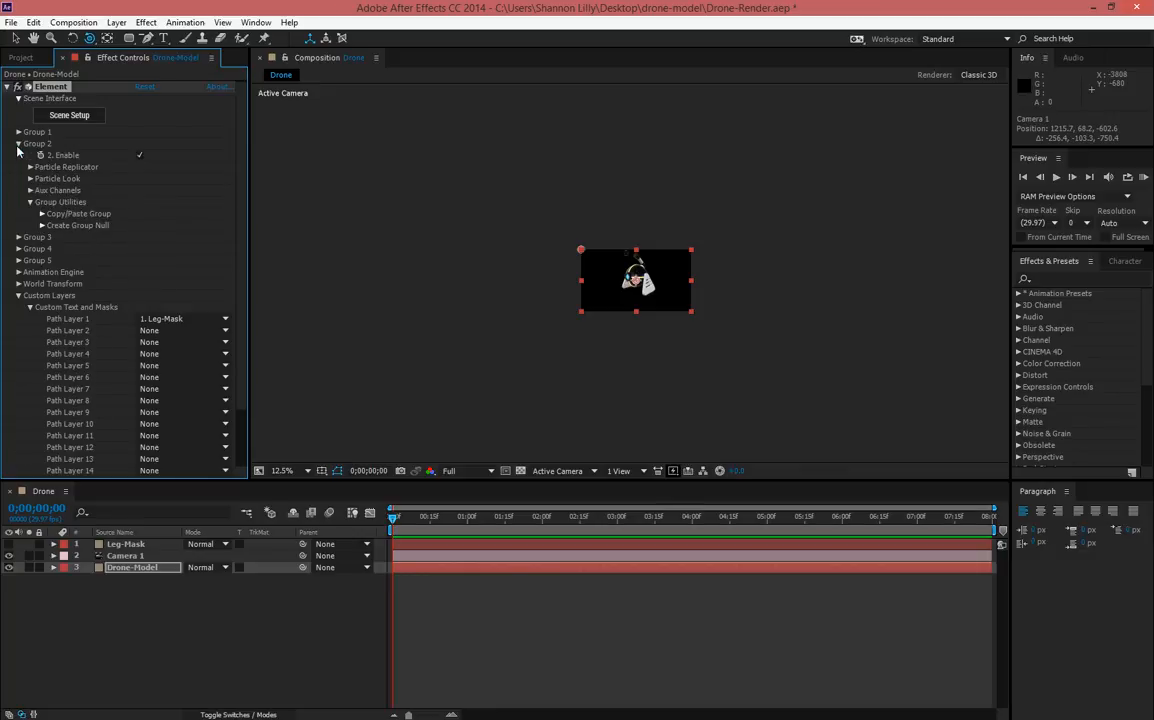
left_click(18, 144)
left_click(19, 132)
left_click(19, 132)
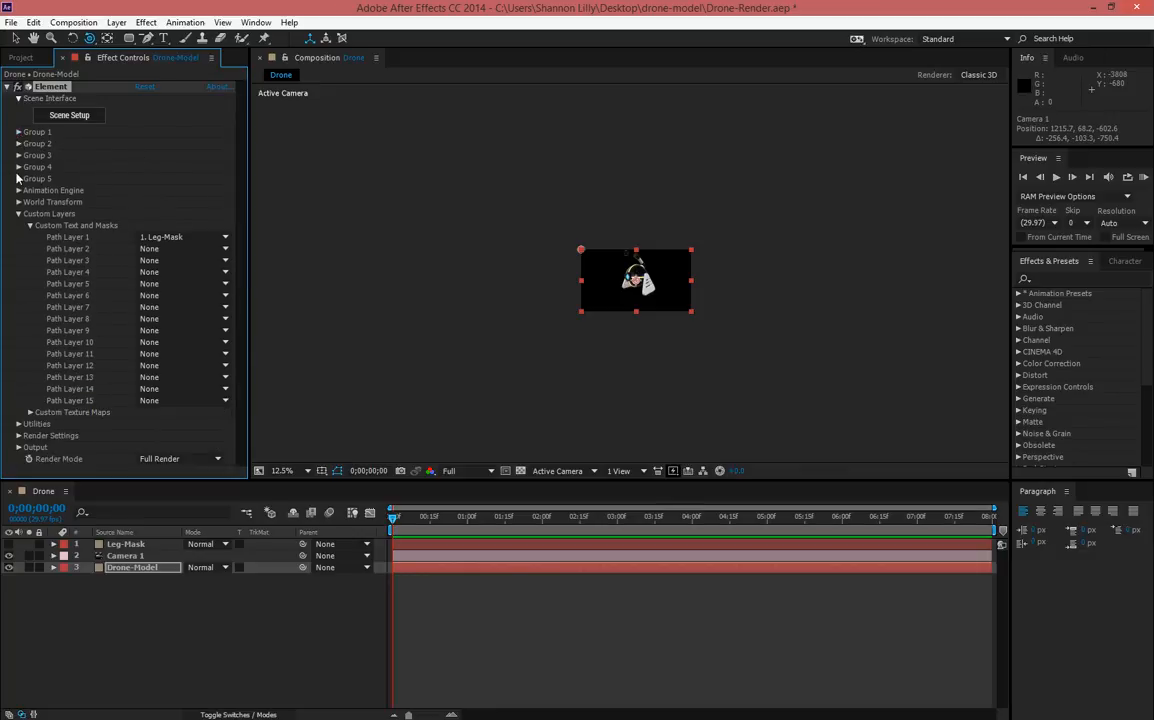
Open the scene setup, nudge the Mini-Gun-Rotate group vertically with the Move tool, and apply the scene
left_click(65, 116)
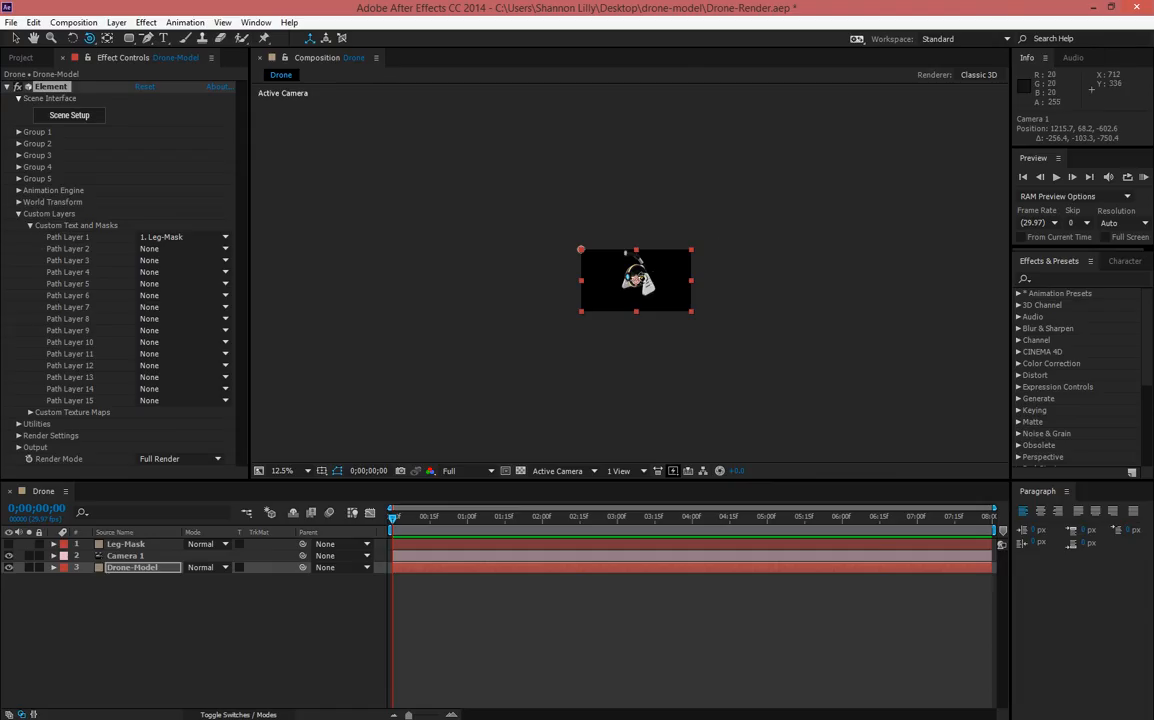
scroll(620, 280, "up", 6)
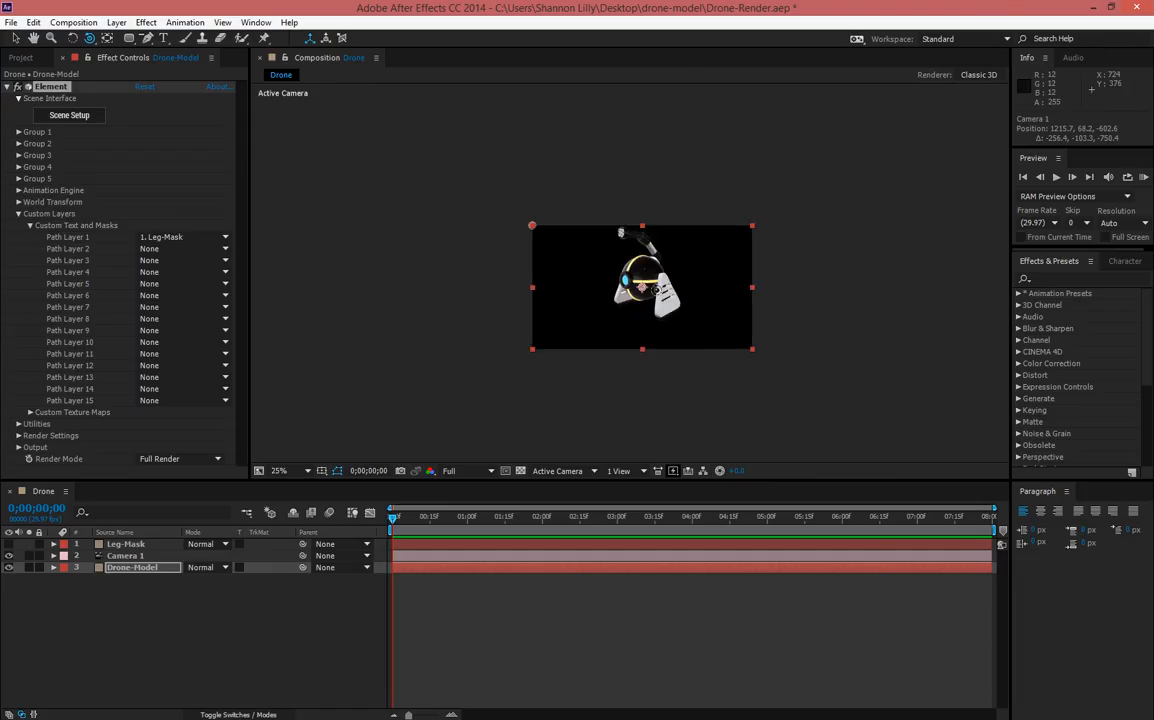
left_click_drag(634, 187, 938, 265)
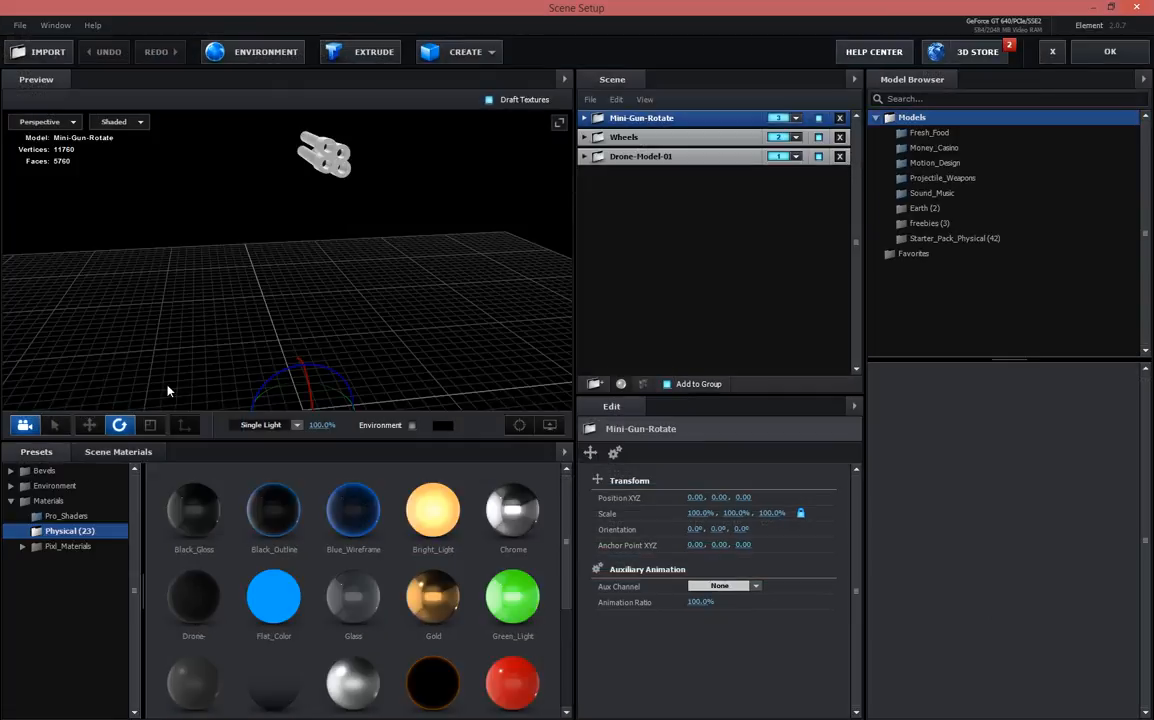
left_click(95, 427)
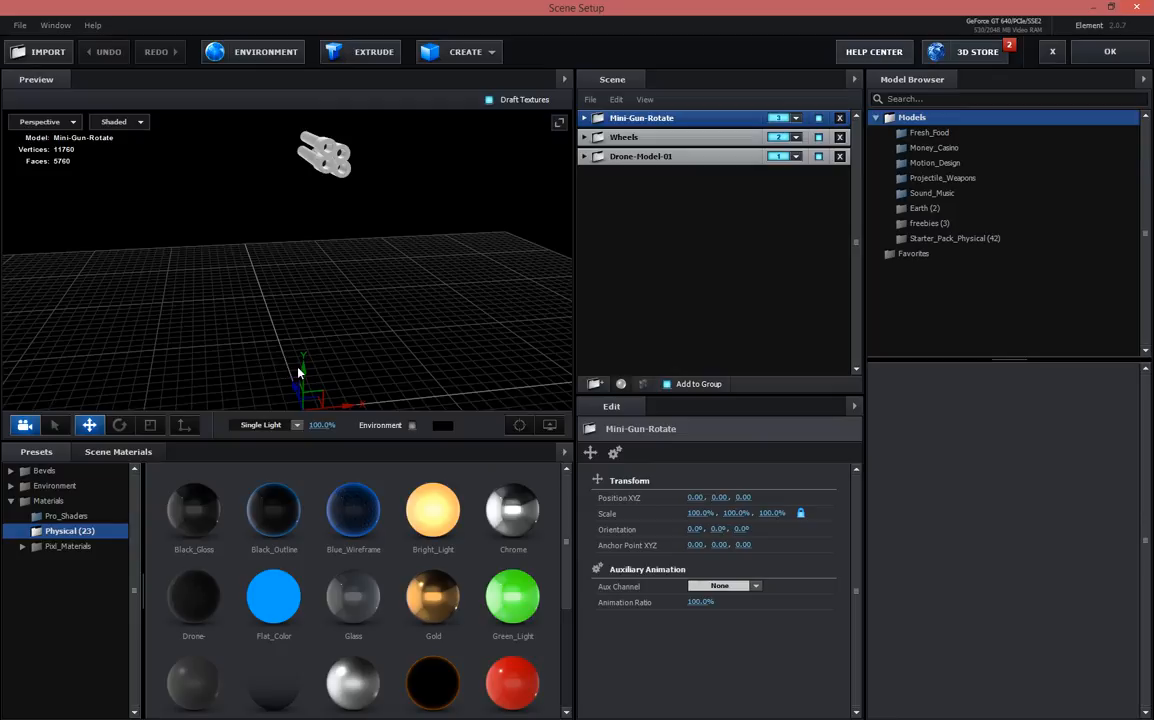
left_click_drag(304, 368, 306, 377)
left_click(1130, 58)
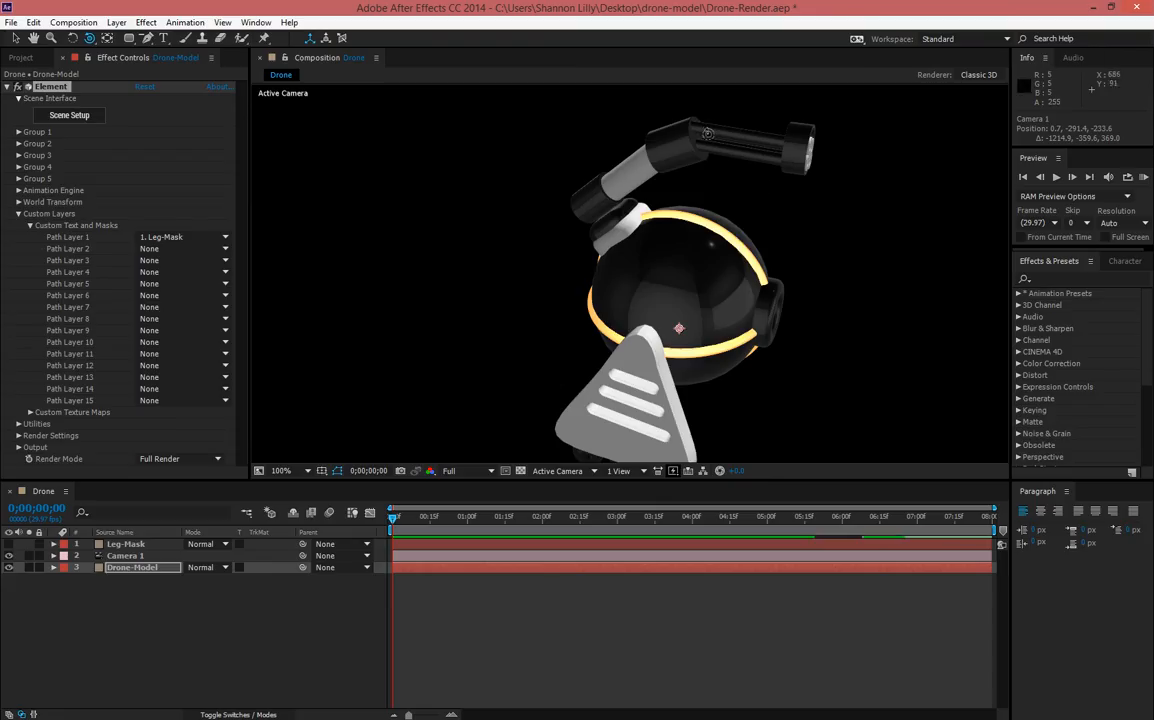
Collapse the custom layer settings and enable Glow in Element's render settings for the drone model
left_click_drag(747, 162, 616, 146)
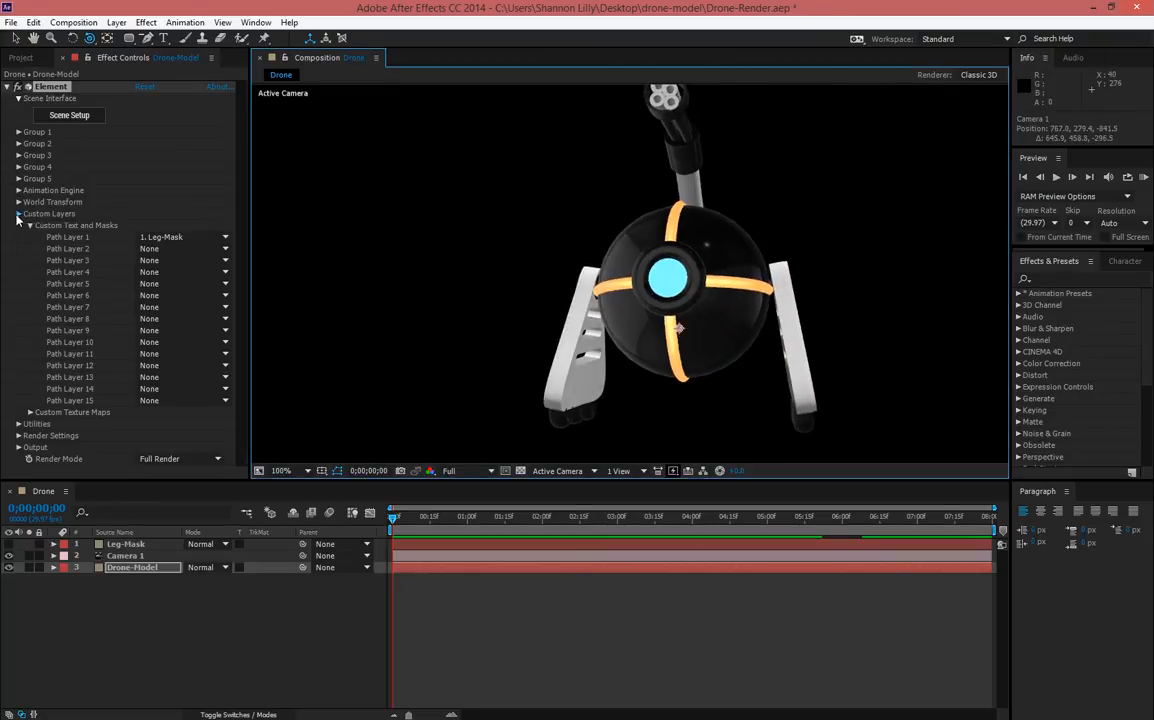
left_click(18, 214)
left_click(18, 237)
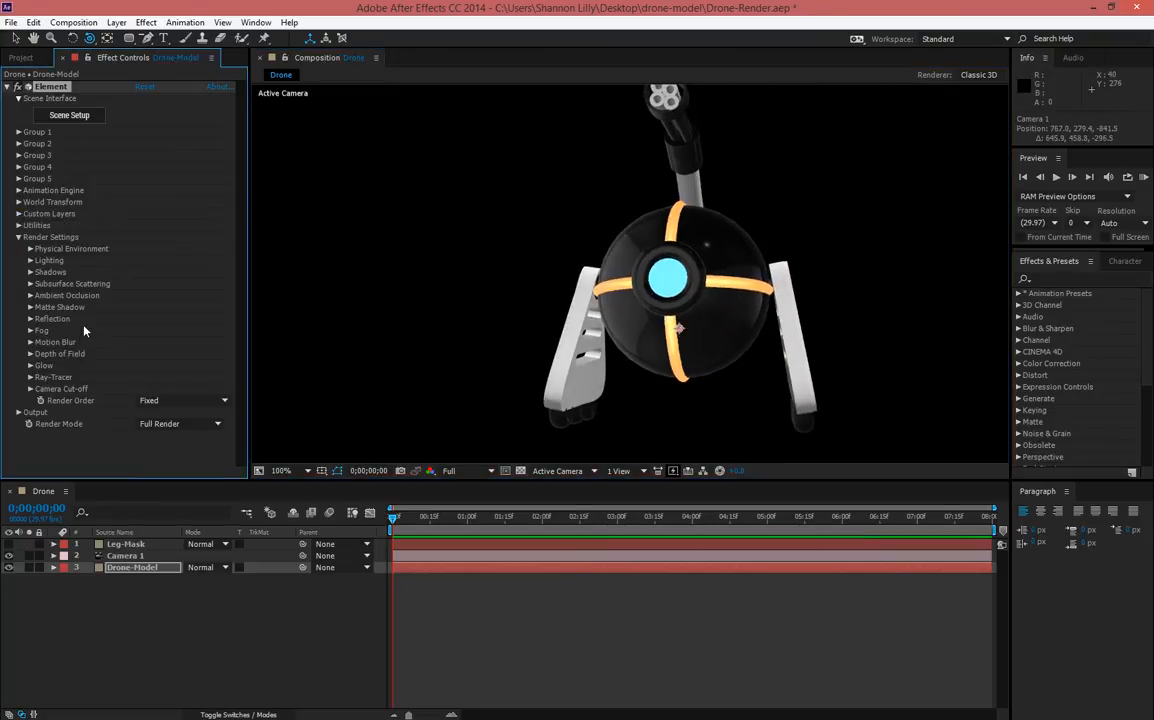
left_click(30, 366)
scroll(64, 372, "down", 2)
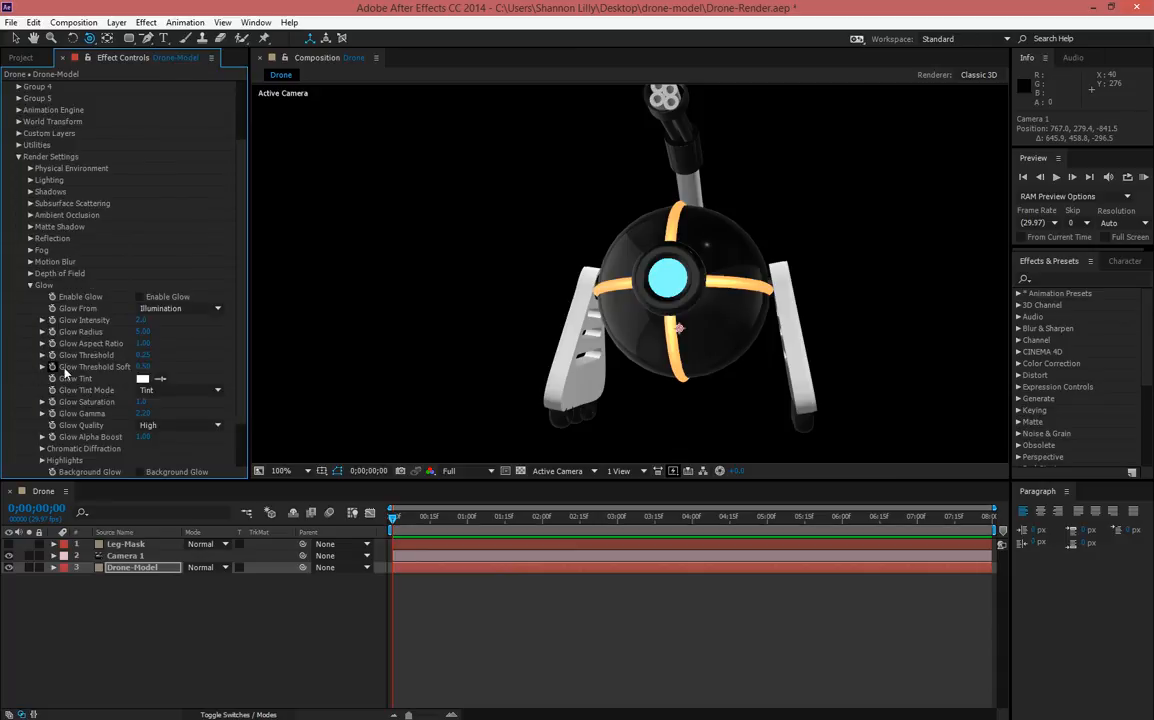
left_click(141, 297)
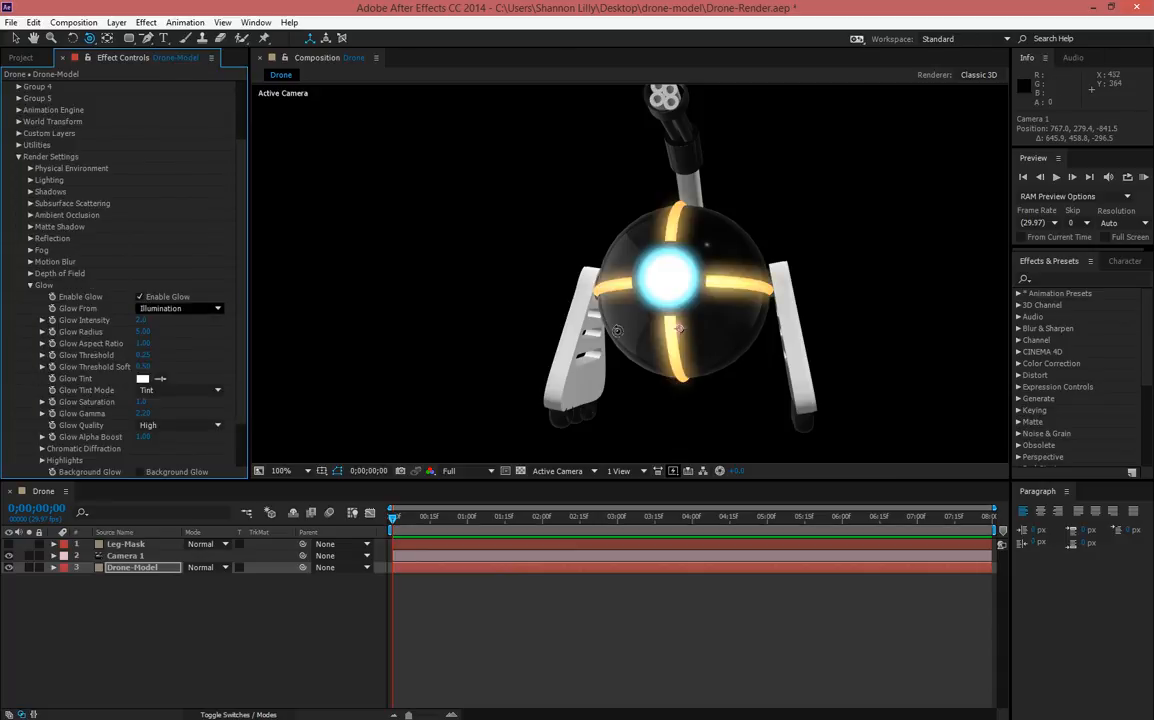
Set Glow Intensity to 1.0, Glow Threshold Soft to 0.20 and Glow Radius to 1.10
left_click_drag(686, 259, 595, 251)
left_click(142, 320)
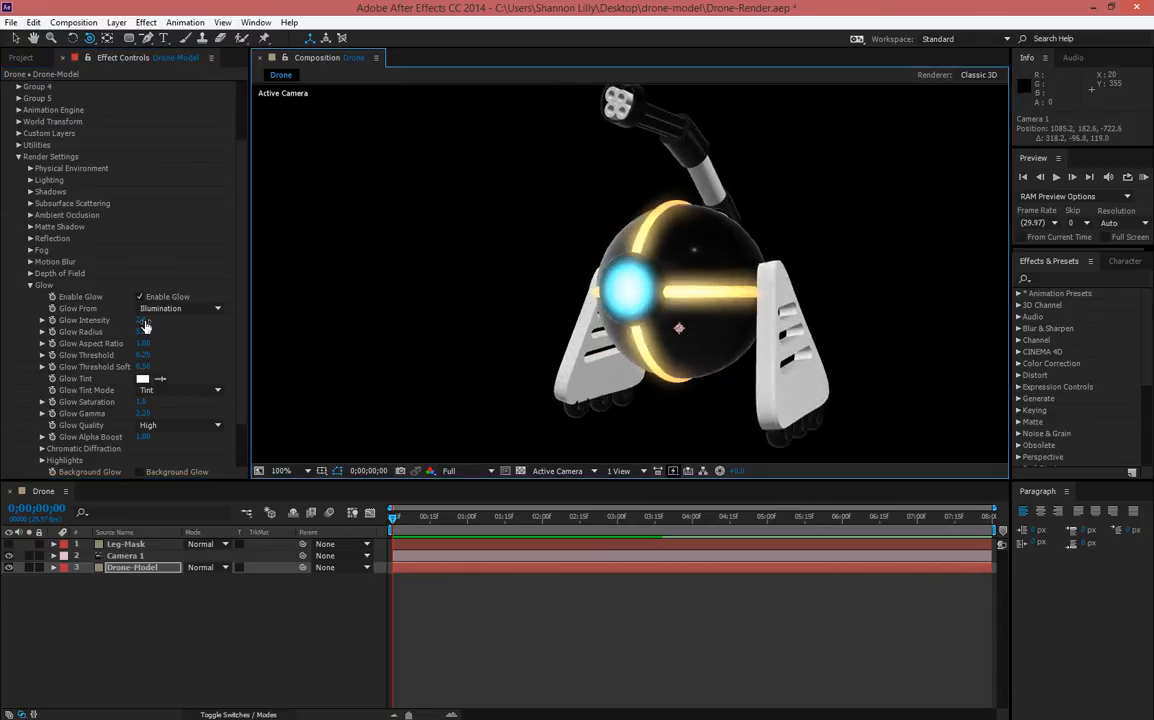
key("Tab")
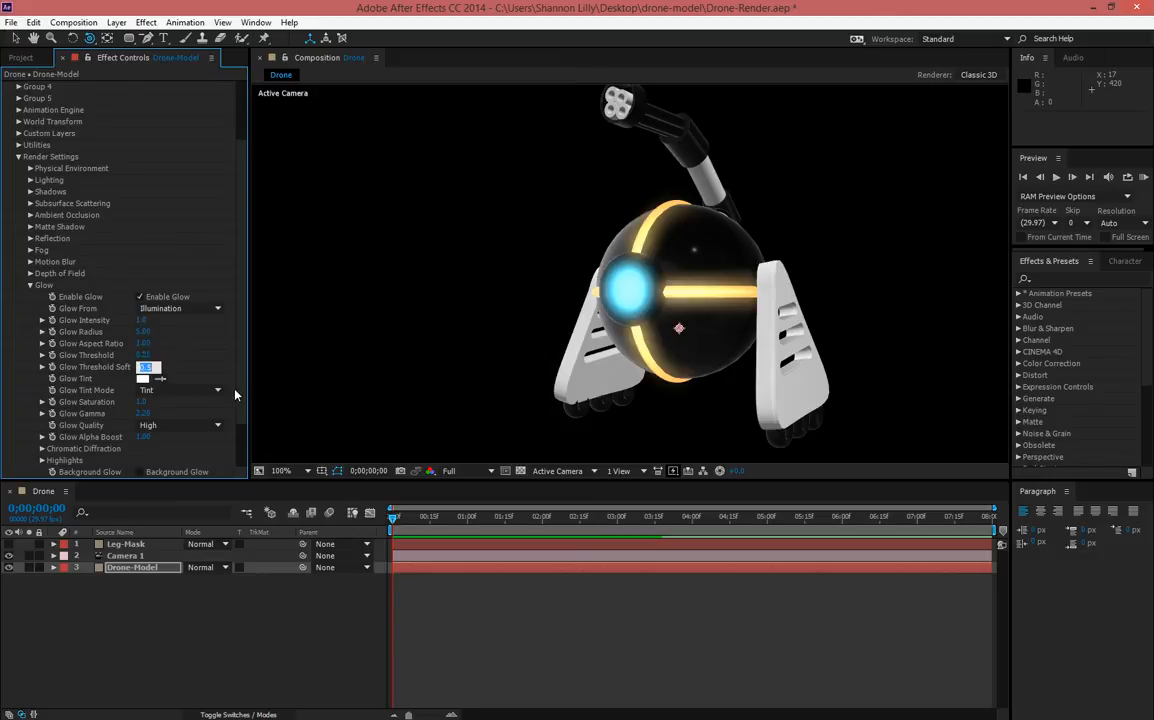
key("Tab")
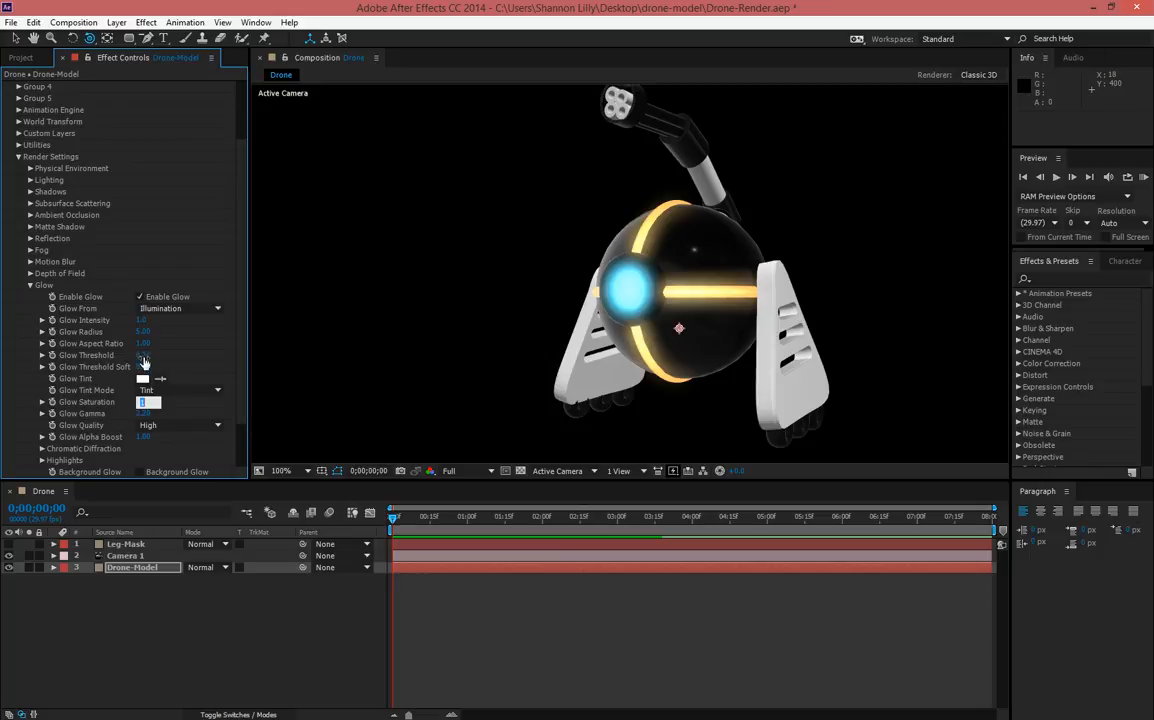
left_click(181, 348)
mouse_move(145, 346)
left_mouse_down()
mouse_move(135, 348)
mouse_move(186, 346)
mouse_move(124, 336)
left_mouse_up()
key("ctrl+z")
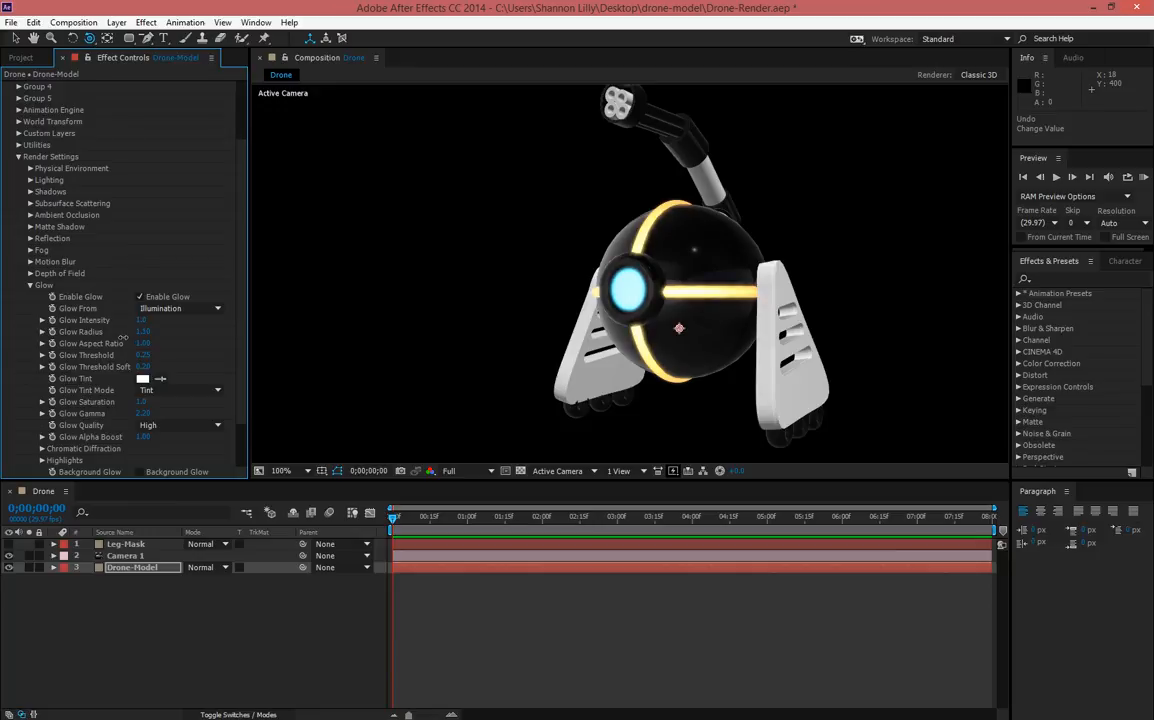
left_click_drag(125, 337, 125, 340)
Add a white Parallel light with Casts Shadows enabled to the drone composition
right_click(197, 612)
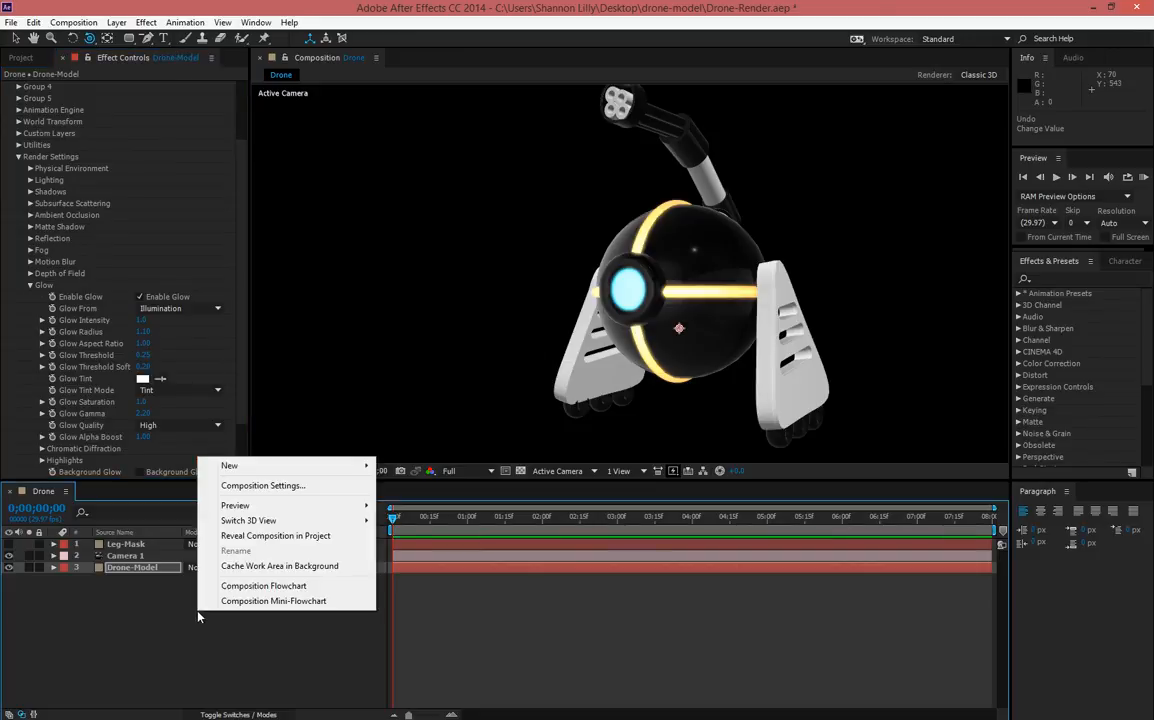
mouse_move(268, 466)
left_click(409, 516)
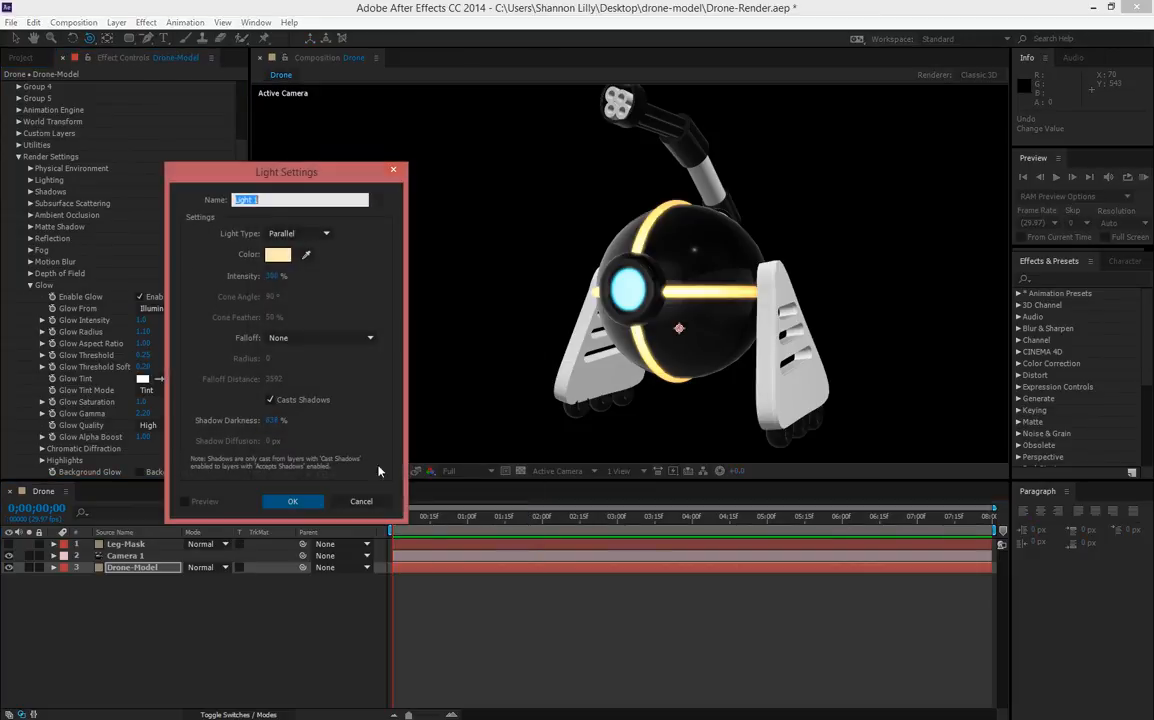
left_click(270, 256)
left_click_drag(278, 400, 117, 328)
left_click(498, 356)
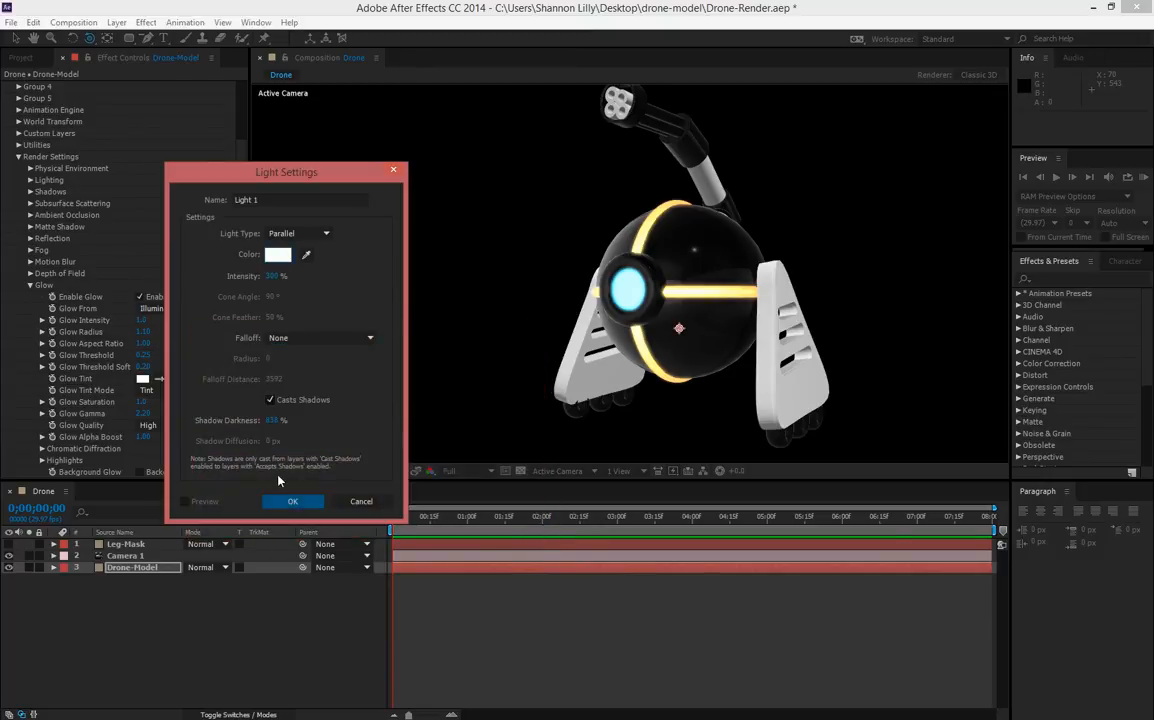
left_click(292, 503)
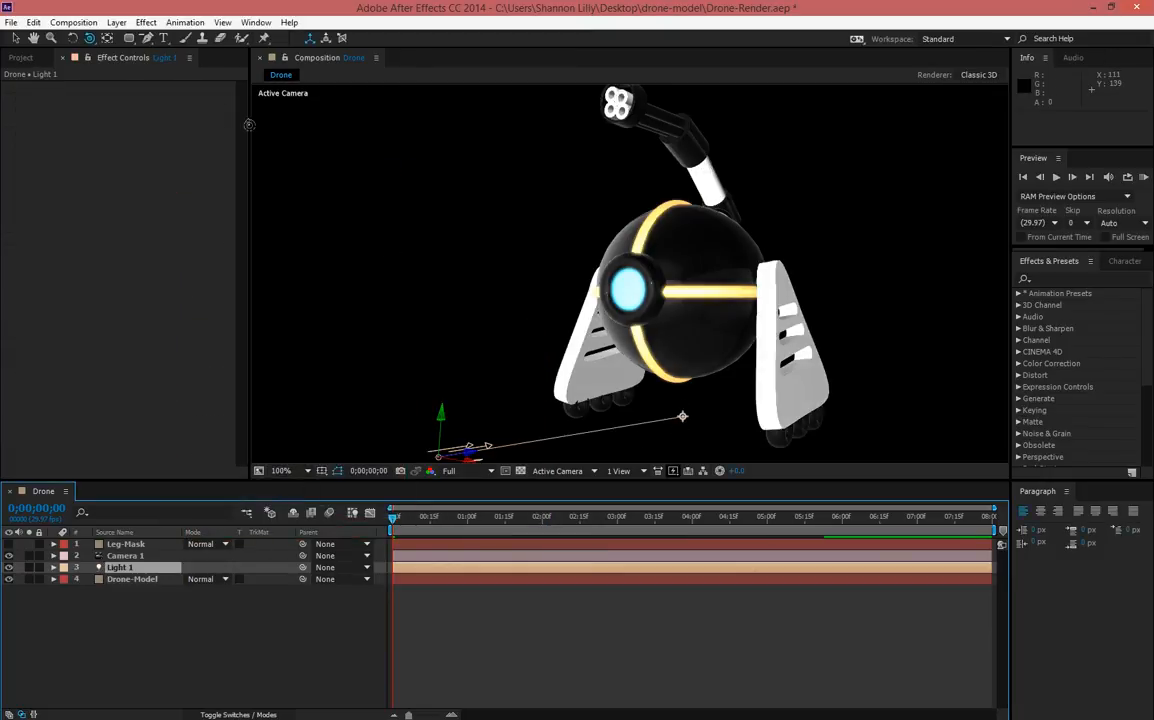
Move Light 1's point of interest to about 800, 481, 92, below and beside the drone
left_click(15, 38)
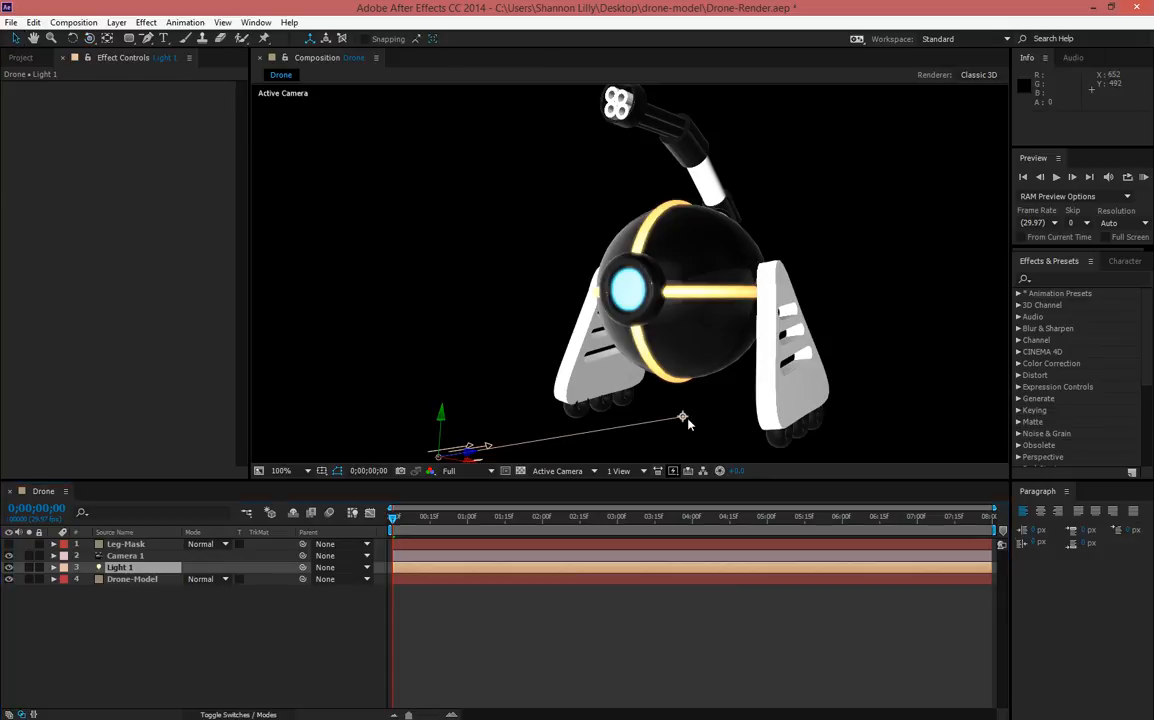
left_click_drag(683, 417, 835, 460)
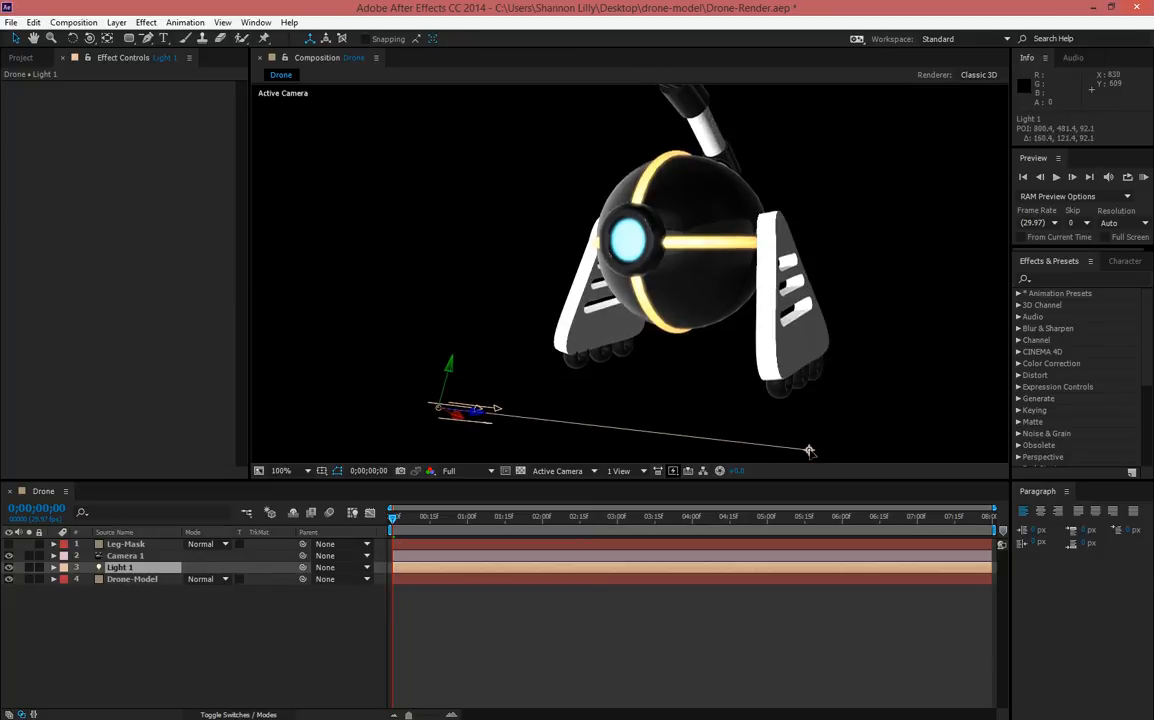
scroll(707, 371, "down", 4)
scroll(707, 371, "up", 4)
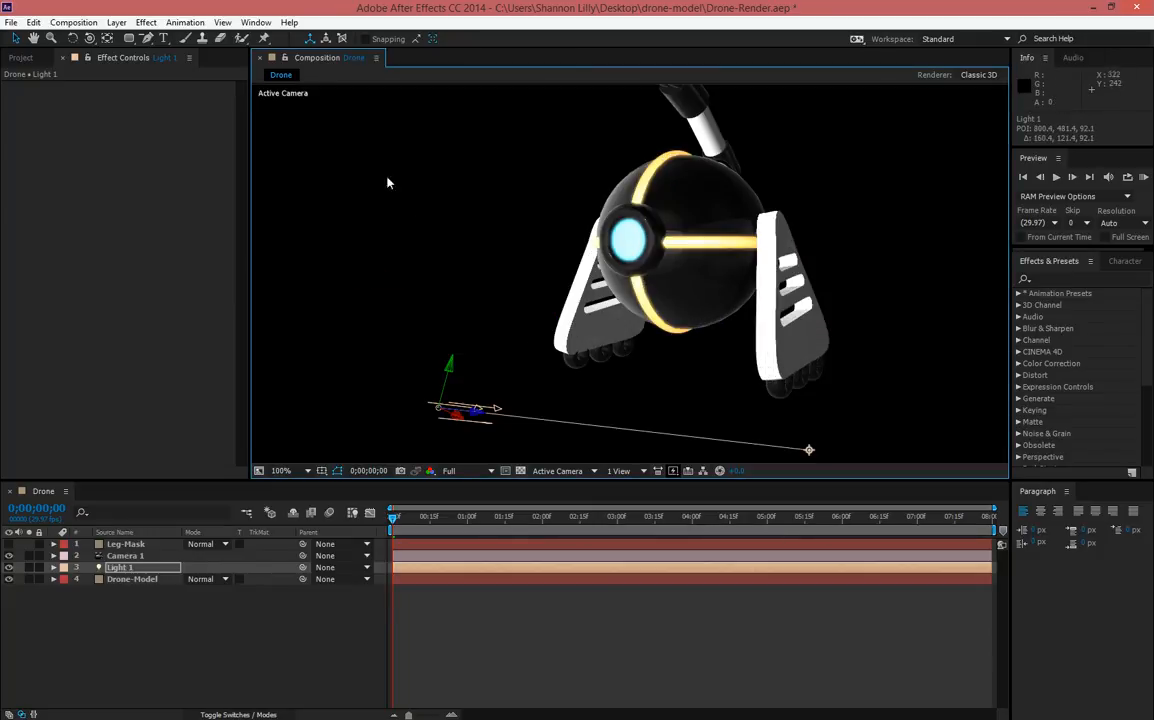
Examine how Light 1 illuminates the drone's body, legs and mini-gun from the side and front
left_click(95, 41)
left_click_drag(631, 241, 764, 170)
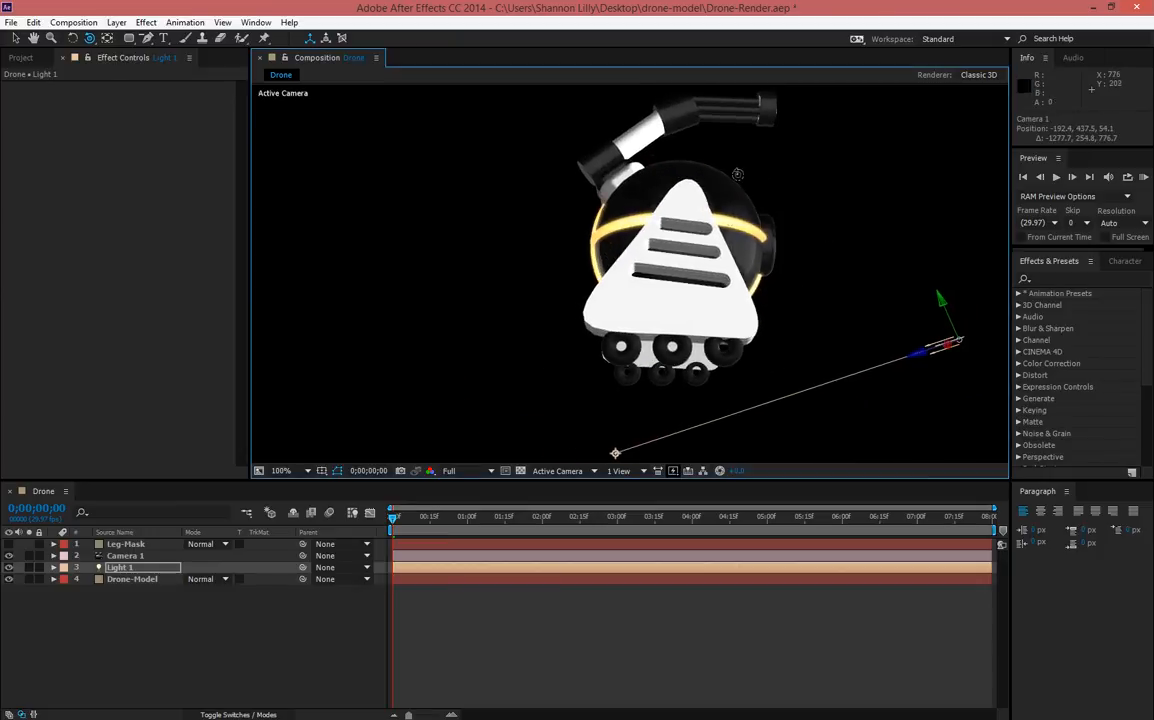
left_click_drag(666, 352, 756, 250)
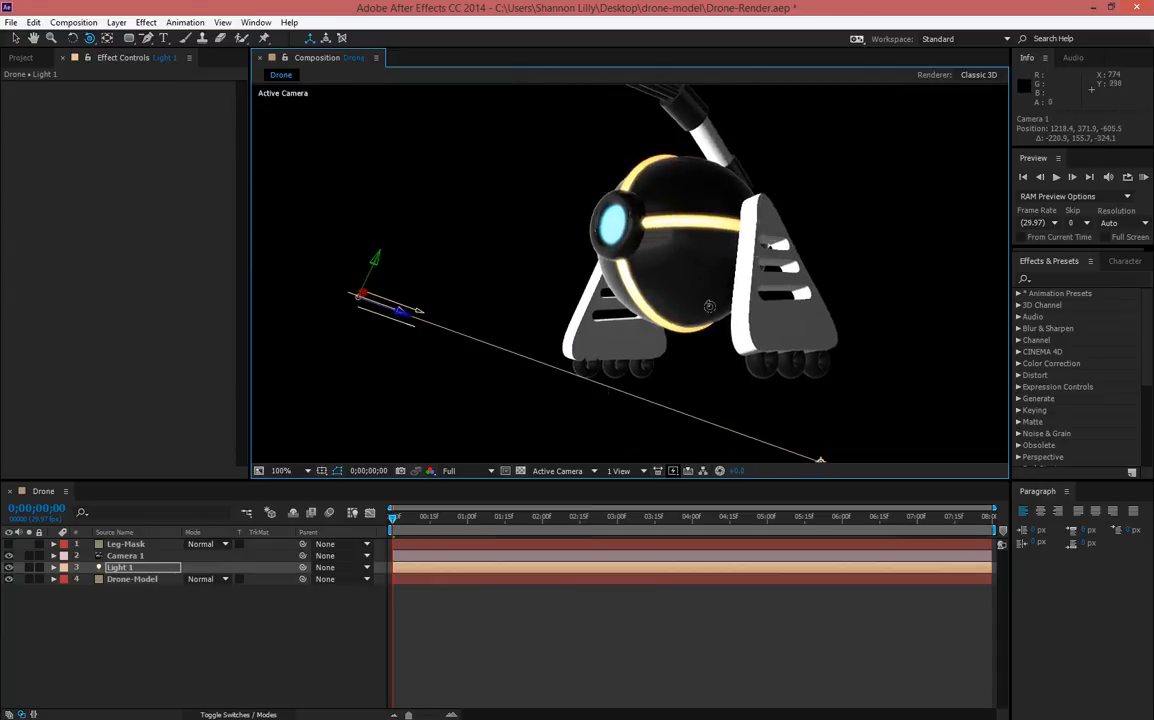
left_click_drag(681, 362, 808, 363)
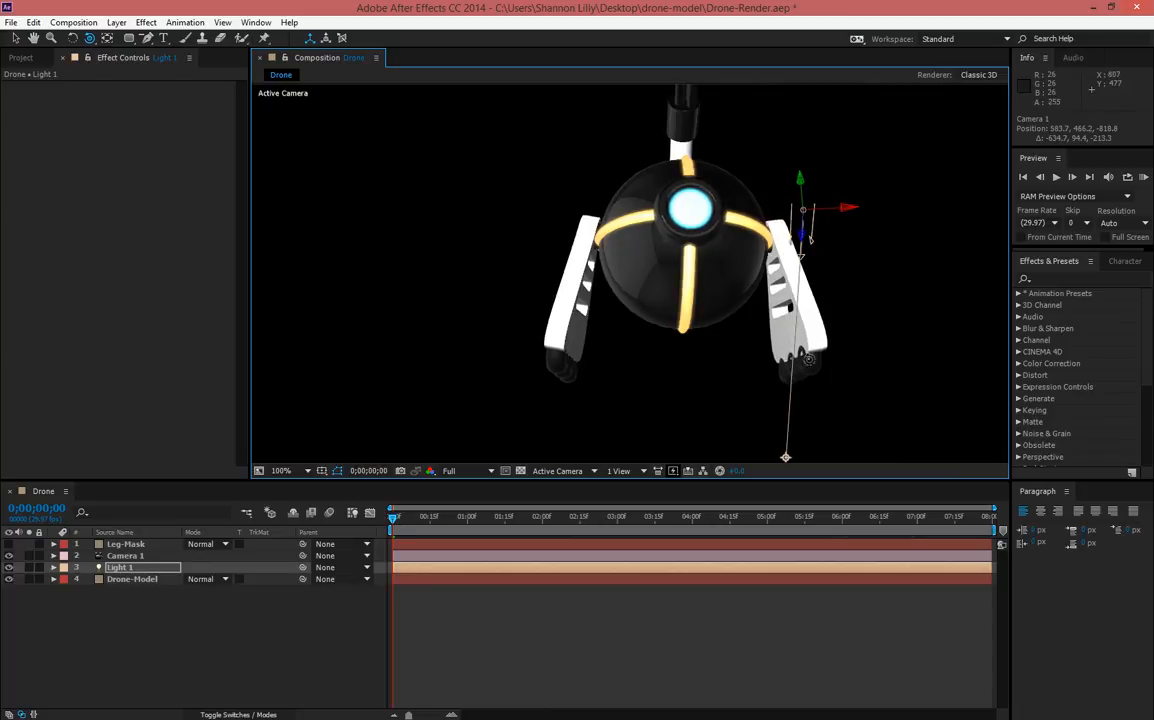
left_click_drag(589, 361, 804, 381)
left_click_drag(735, 318, 710, 268)
scroll(757, 258, "down", 4)
scroll(755, 260, "up", 4)
scroll(736, 291, "down", 2)
scroll(707, 284, "up", 2)
left_click_drag(781, 264, 791, 270)
key("ctrl+z")
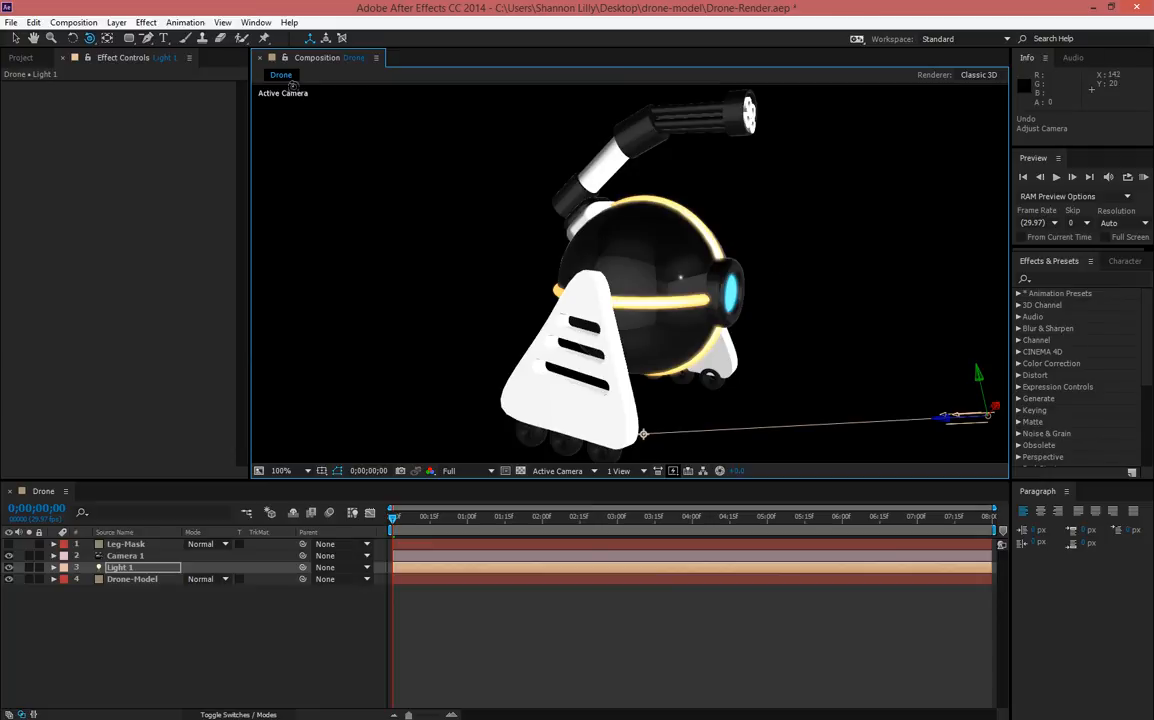
left_click(91, 42)
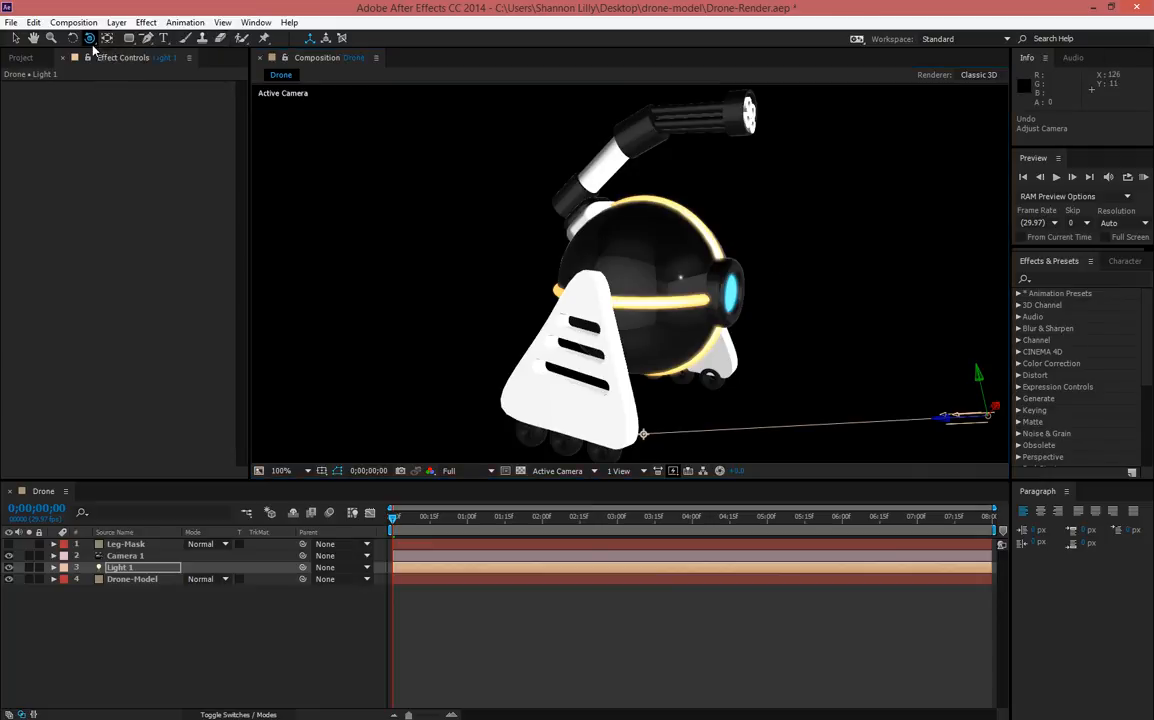
left_click(625, 234)
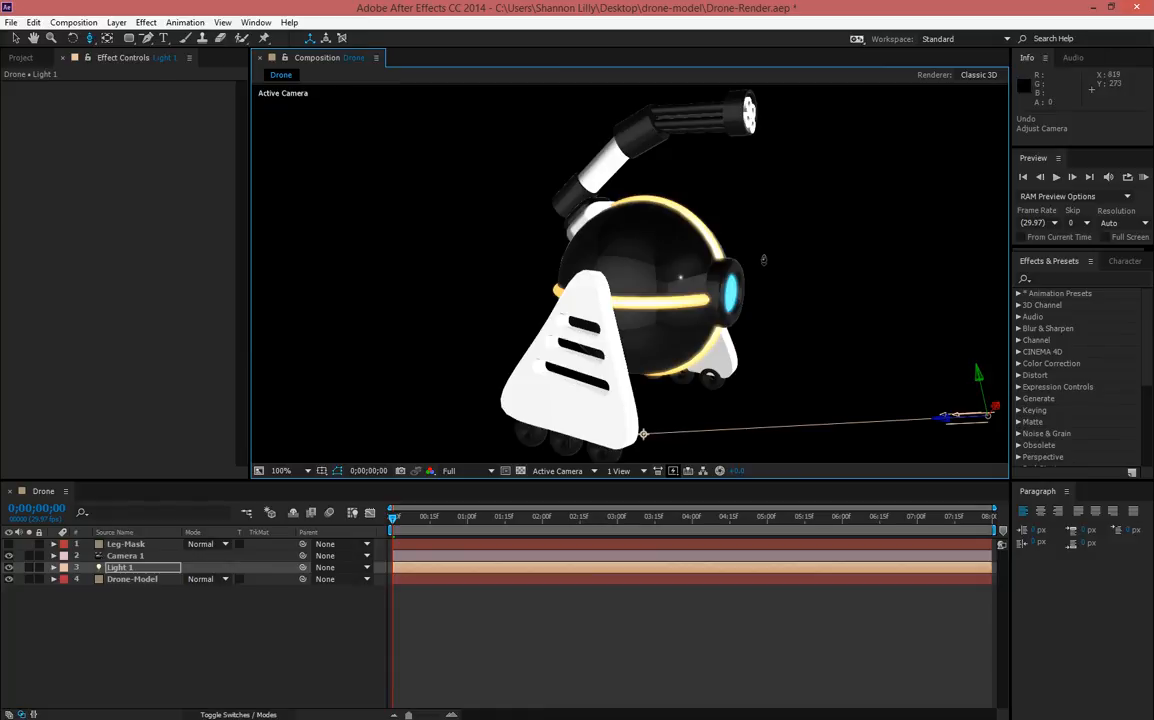